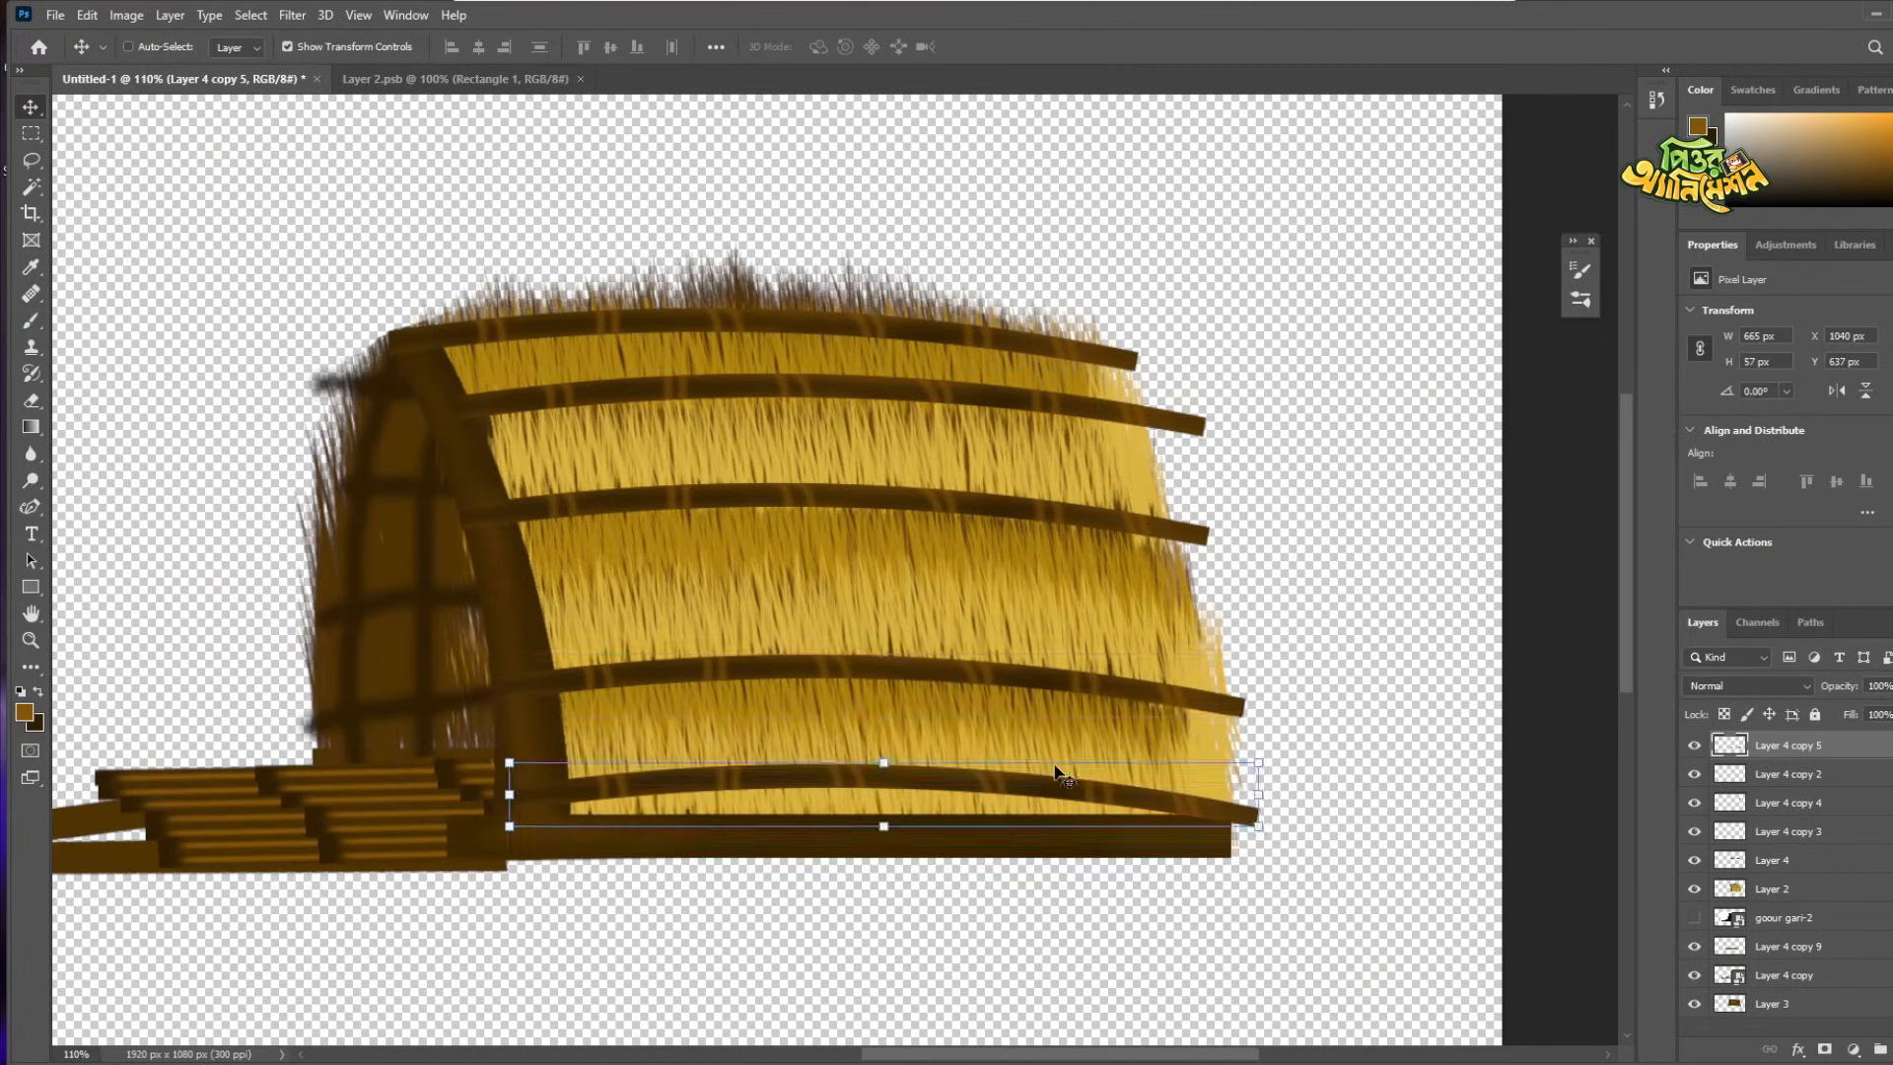
Reposition the curved horizontal bamboo strips across the thatched roof and duplicate one of them.
drag(880, 499, 887, 532)
drag(867, 389, 867, 412)
alt+drag(969, 699, 969, 623)
Rotate the copied strip to nearly vertical, then scale and move it to cross the roof's horizontal strips.
drag(1268, 589, 951, 1026)
drag(844, 565, 623, 611)
scroll(720, 810, down, 3)
drag(717, 998, 694, 843)
drag(896, 365, 872, 346)
key(Return)
Duplicate the vertical strip at intervals along the thatched roof to build a lattice up to its rear edge.
scroll(696, 682, up, 4)
alt+drag(675, 634, 826, 634)
alt+drag(827, 640, 1138, 631)
alt+drag(1076, 627, 1252, 625)
key(ctrl+z)
alt+drag(1069, 746, 1075, 858)
scroll(1259, 777, down, 8)
click(1259, 778)
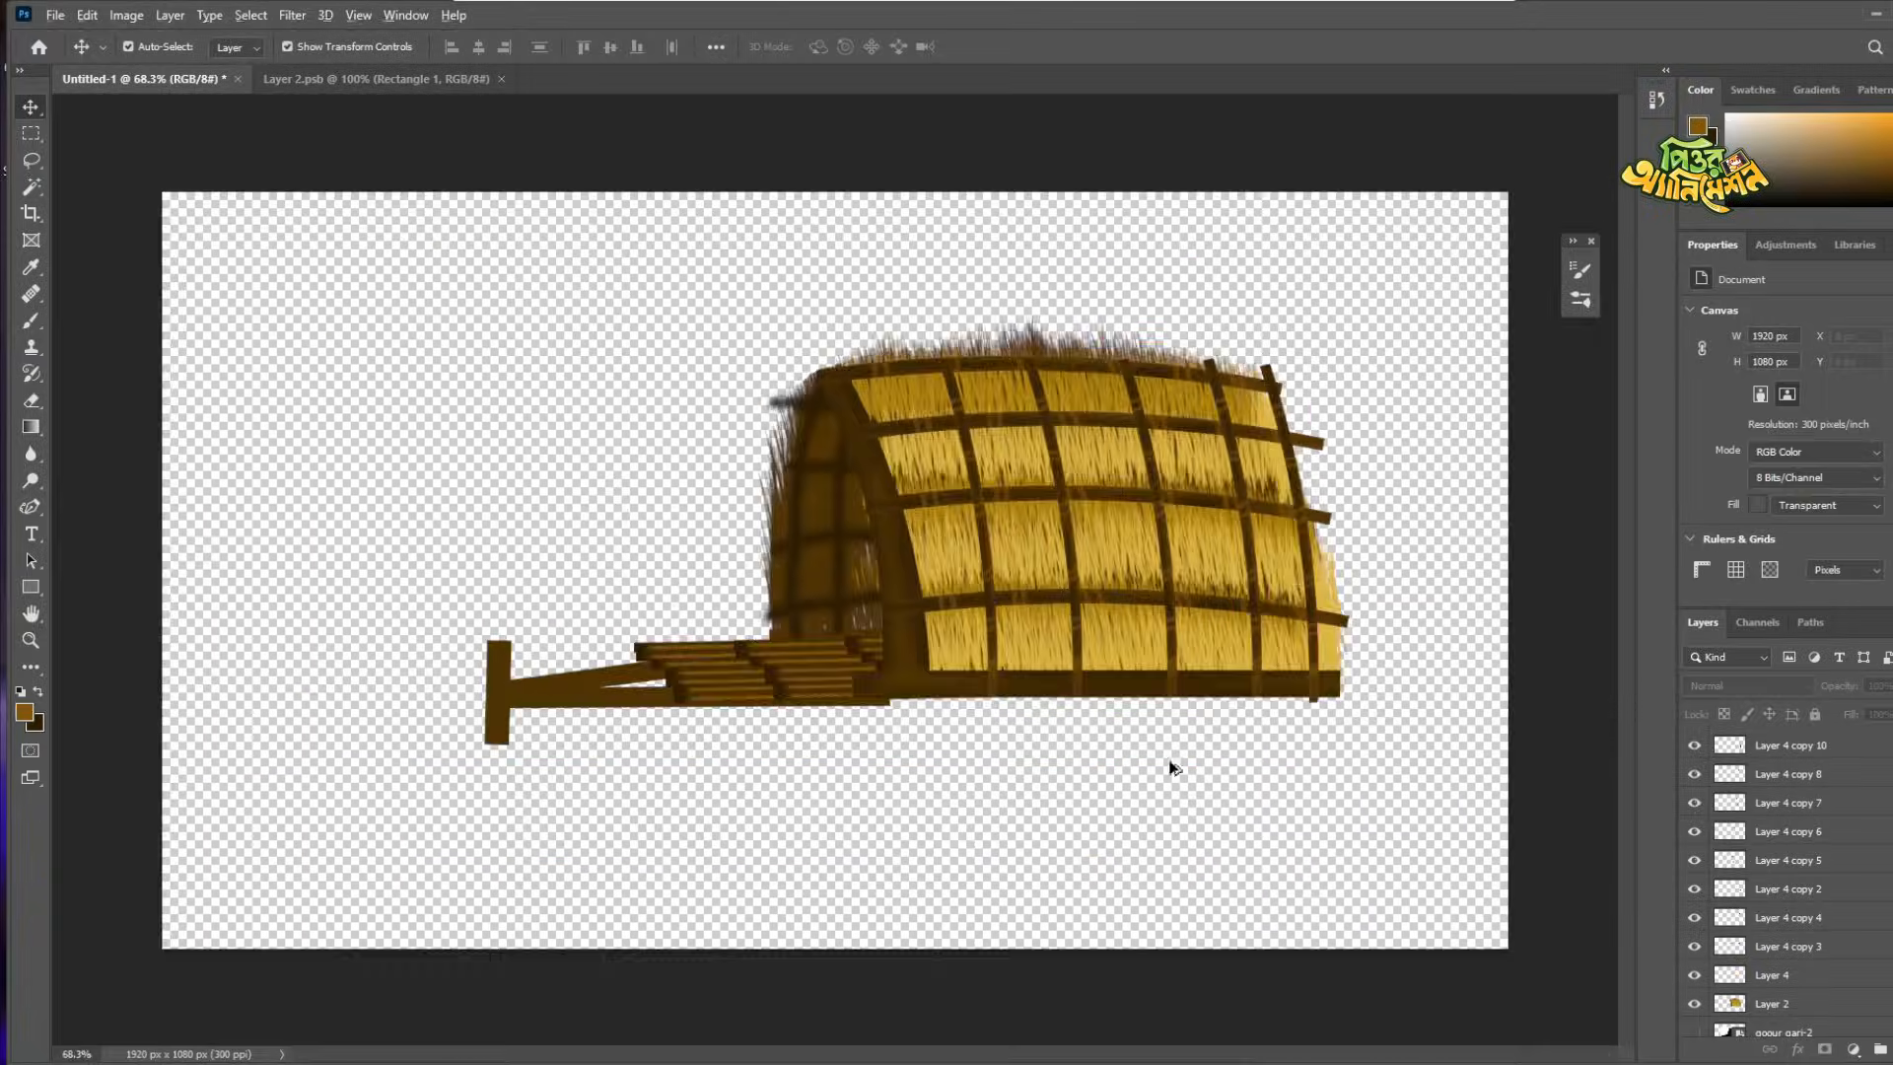
Merge the strip layers from Layer 4 copy 10 through Layer 4 copy 3 and toggle the merged layer's visibility to check it.
click(1790, 747)
shift+click(1791, 945)
key(ctrl+e)
click(1694, 749)
click(1694, 746)
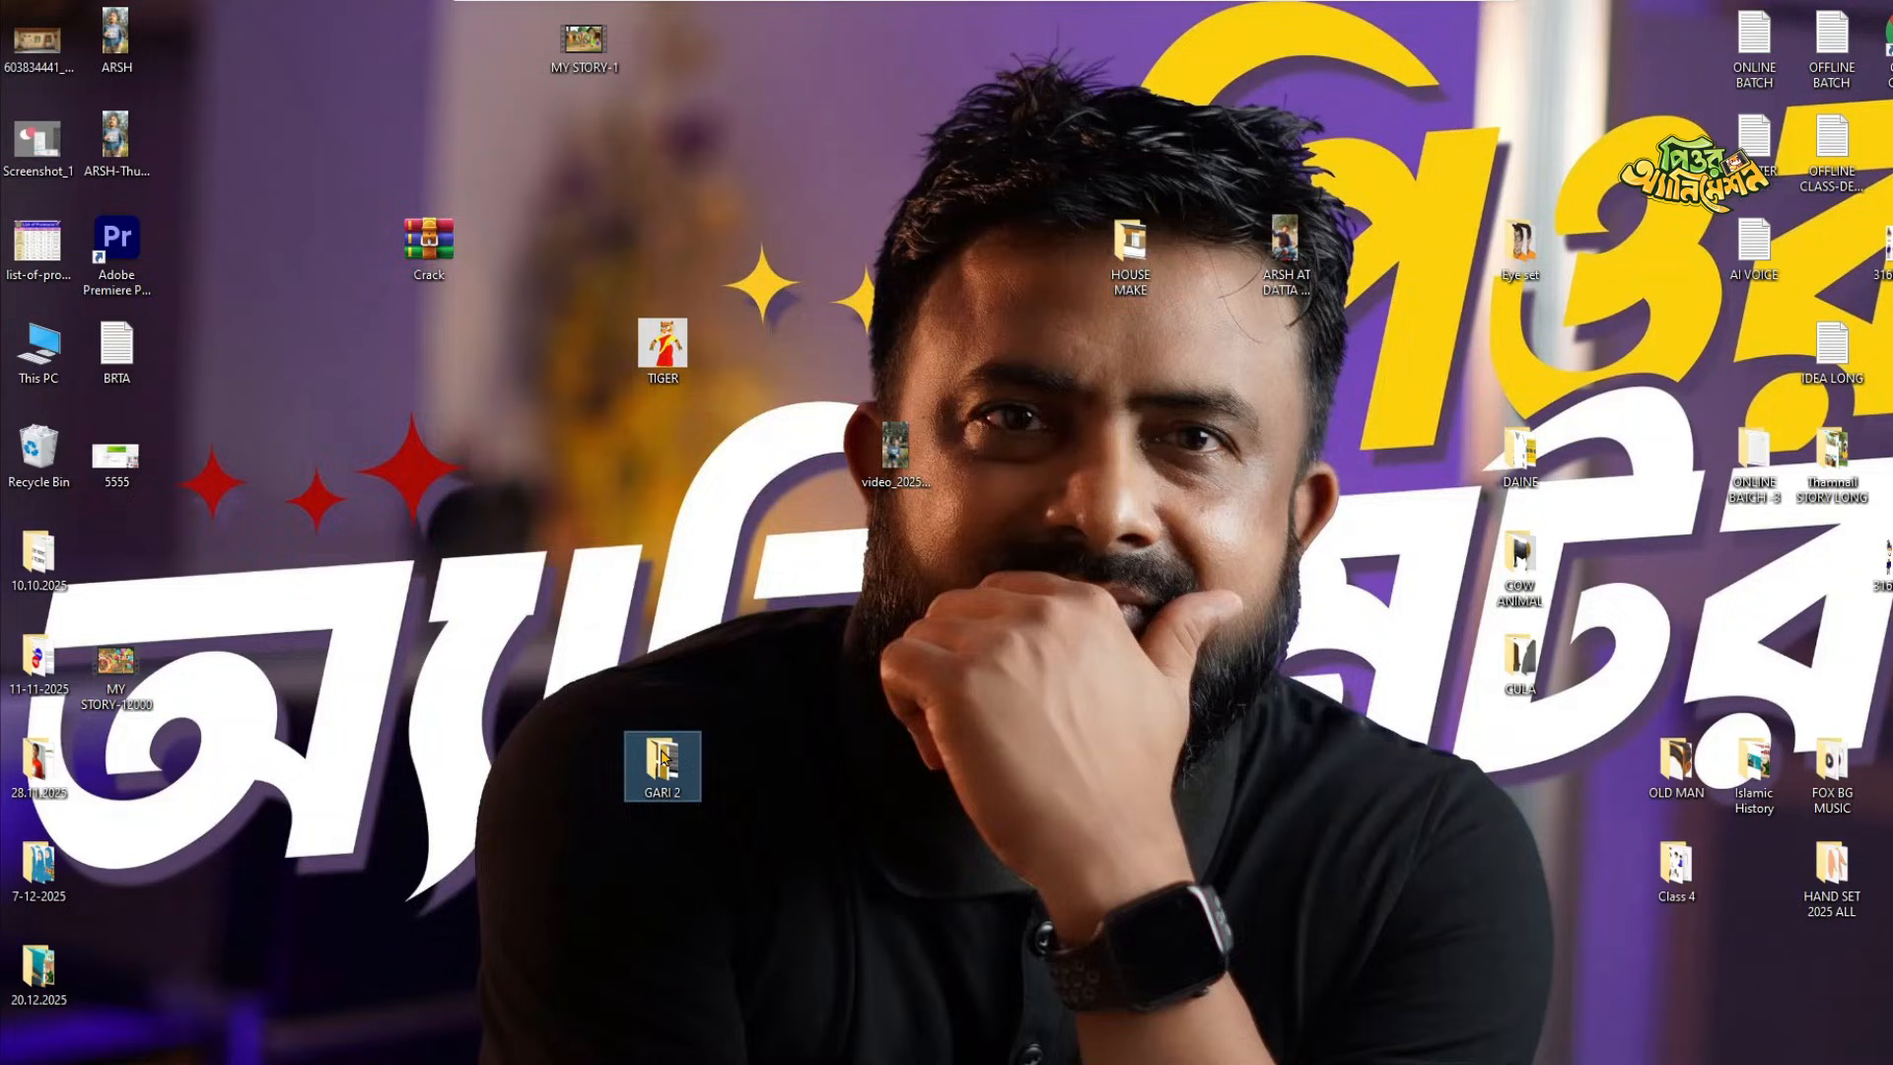
Open the GARI 2 desktop folder and place its goour gari-2 image into the Photoshop document.
double_click(664, 762)
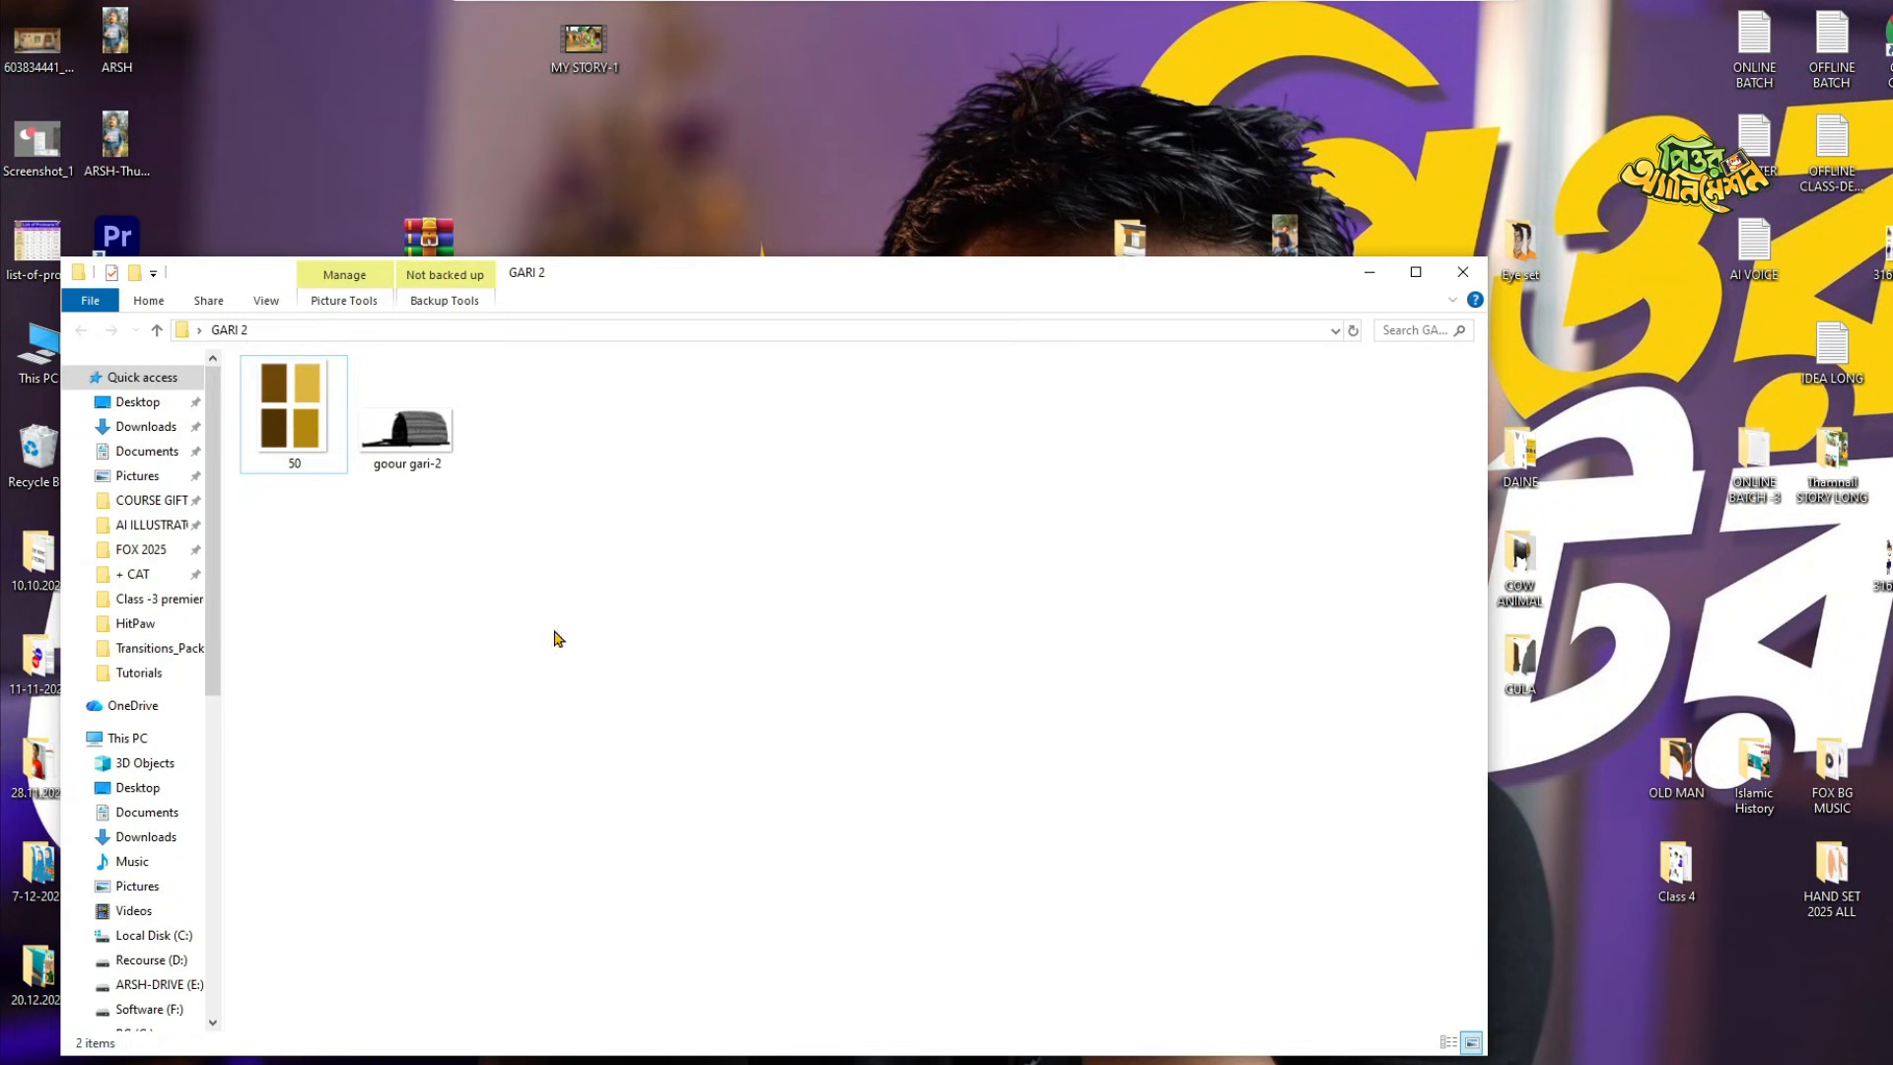
drag(295, 456, 579, 687)
click(407, 431)
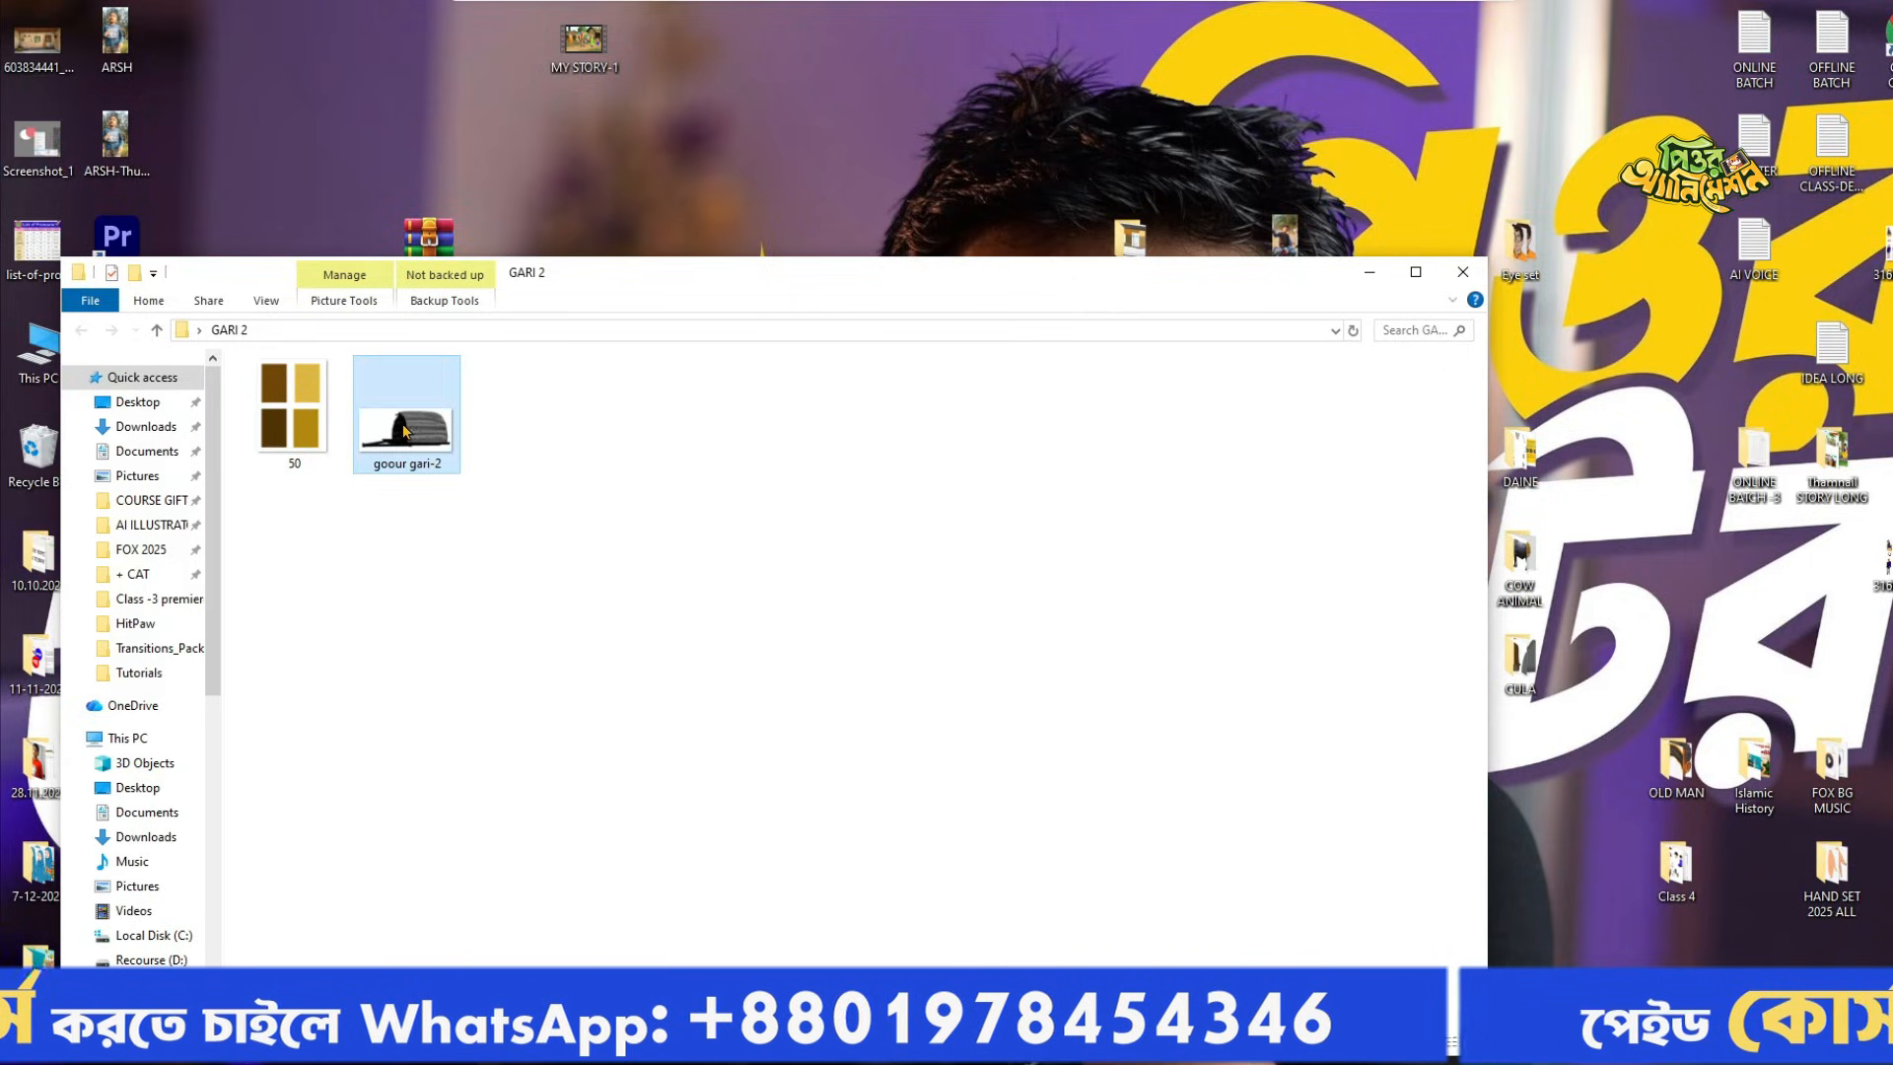
drag(436, 437, 828, 593)
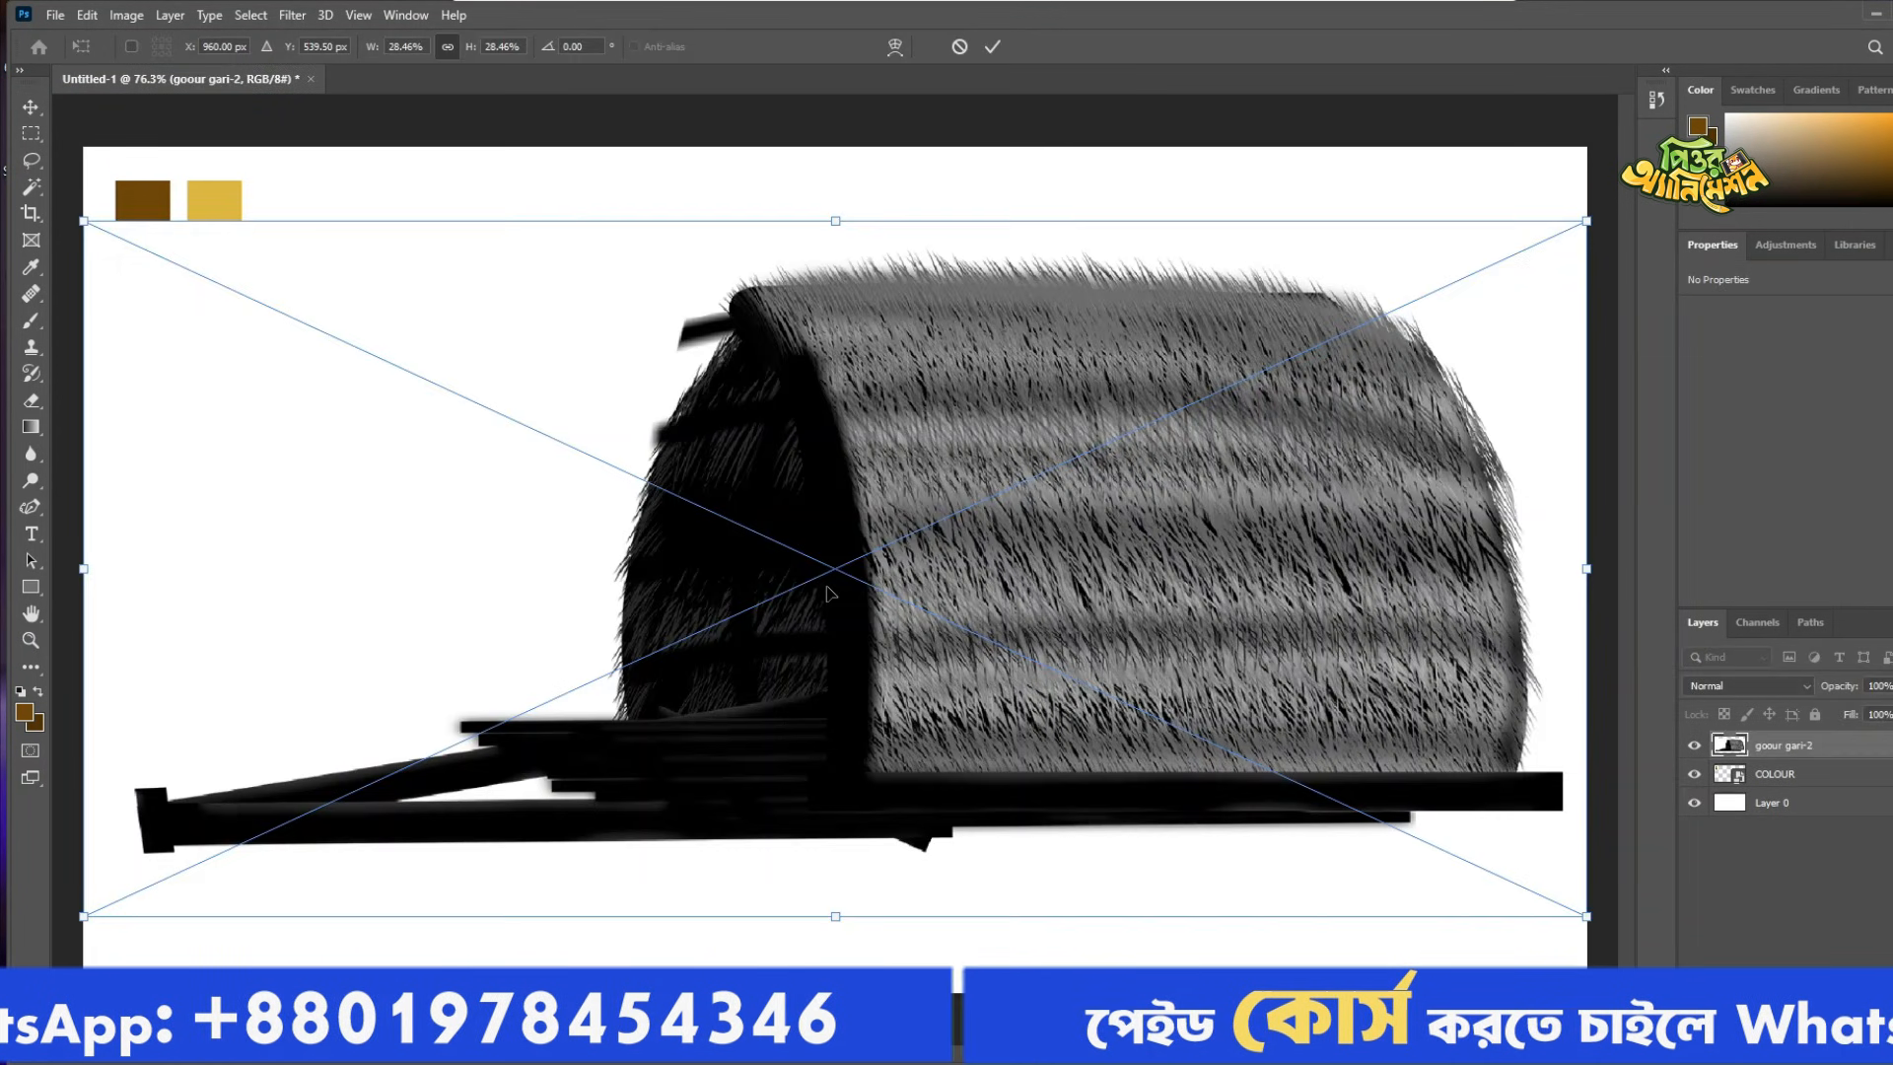
Scale the placed cart image down to about 1336 × 619 px and position it beside the colour swatches.
drag(1025, 503, 1000, 487)
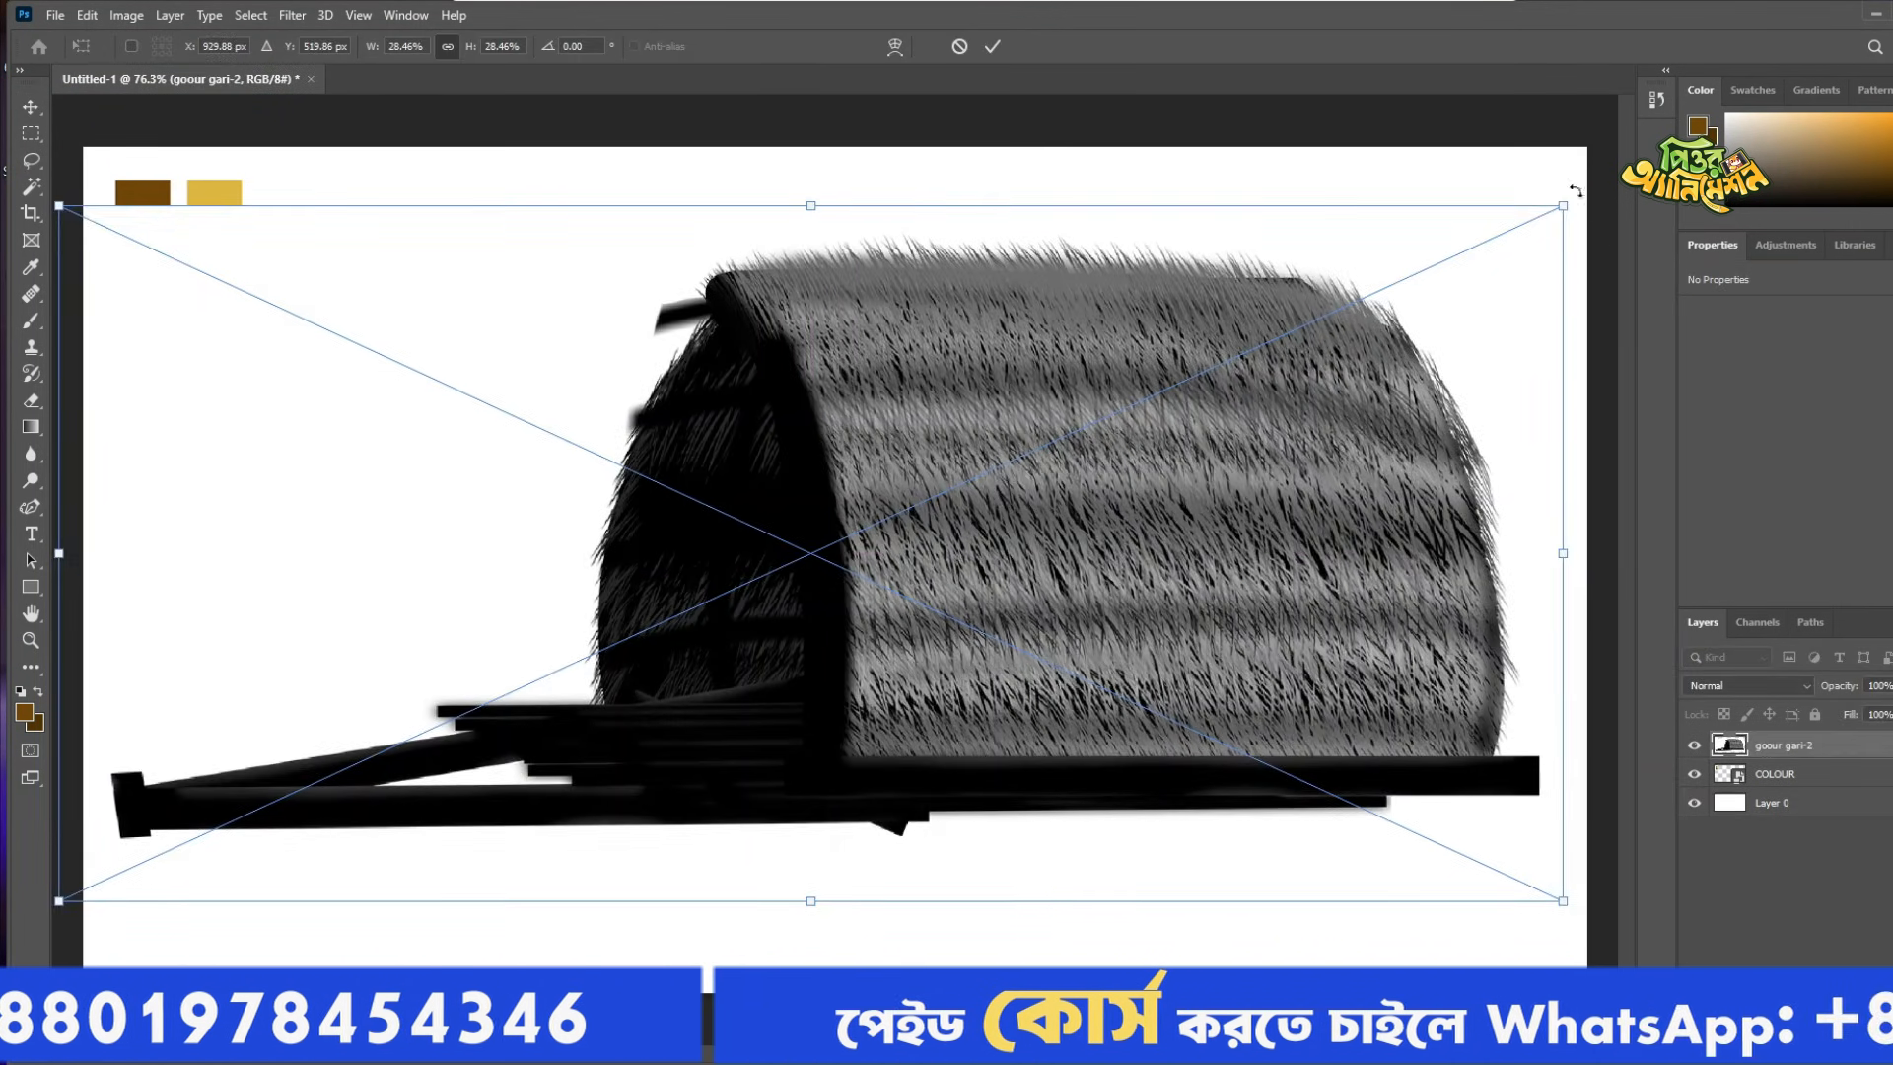
drag(1556, 209, 1035, 478)
drag(907, 575, 1243, 440)
key(Return)
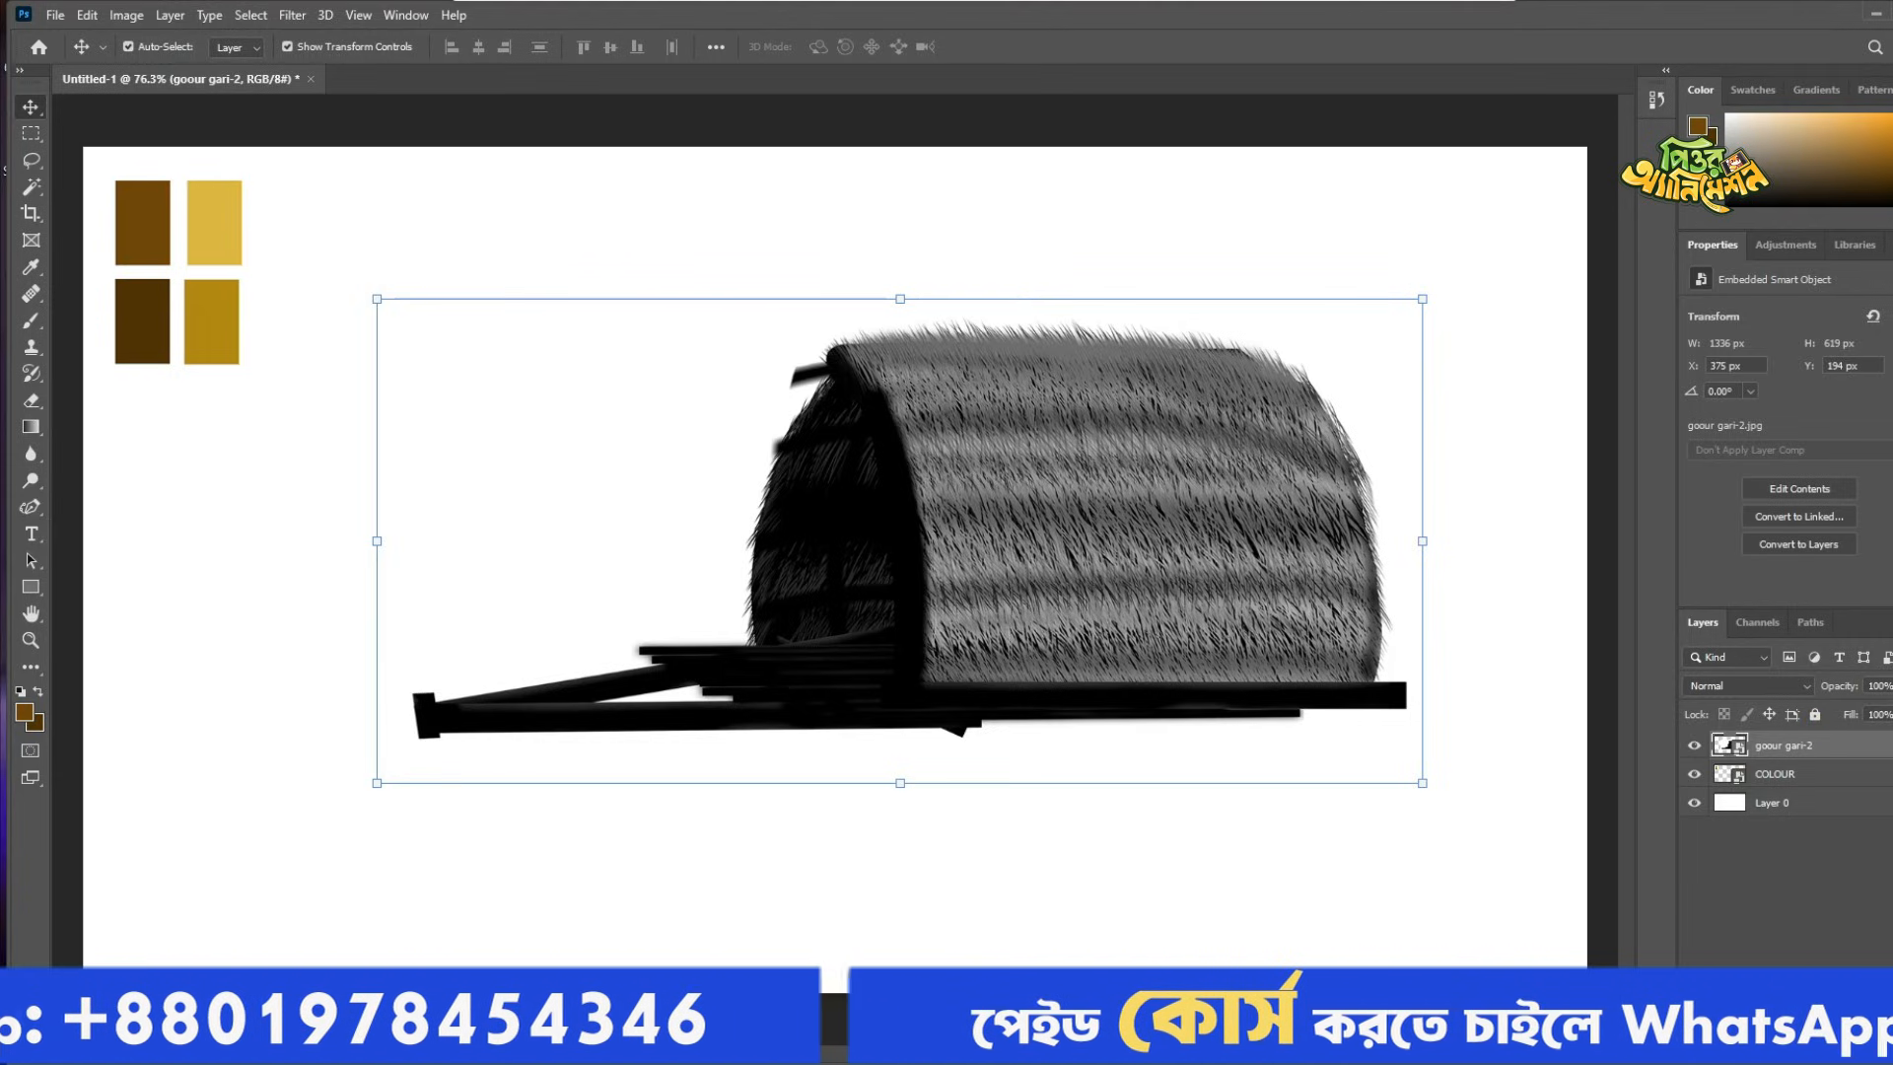
Lower the goour gari-2 layer's opacity to 38%.
drag(1883, 710, 1864, 710)
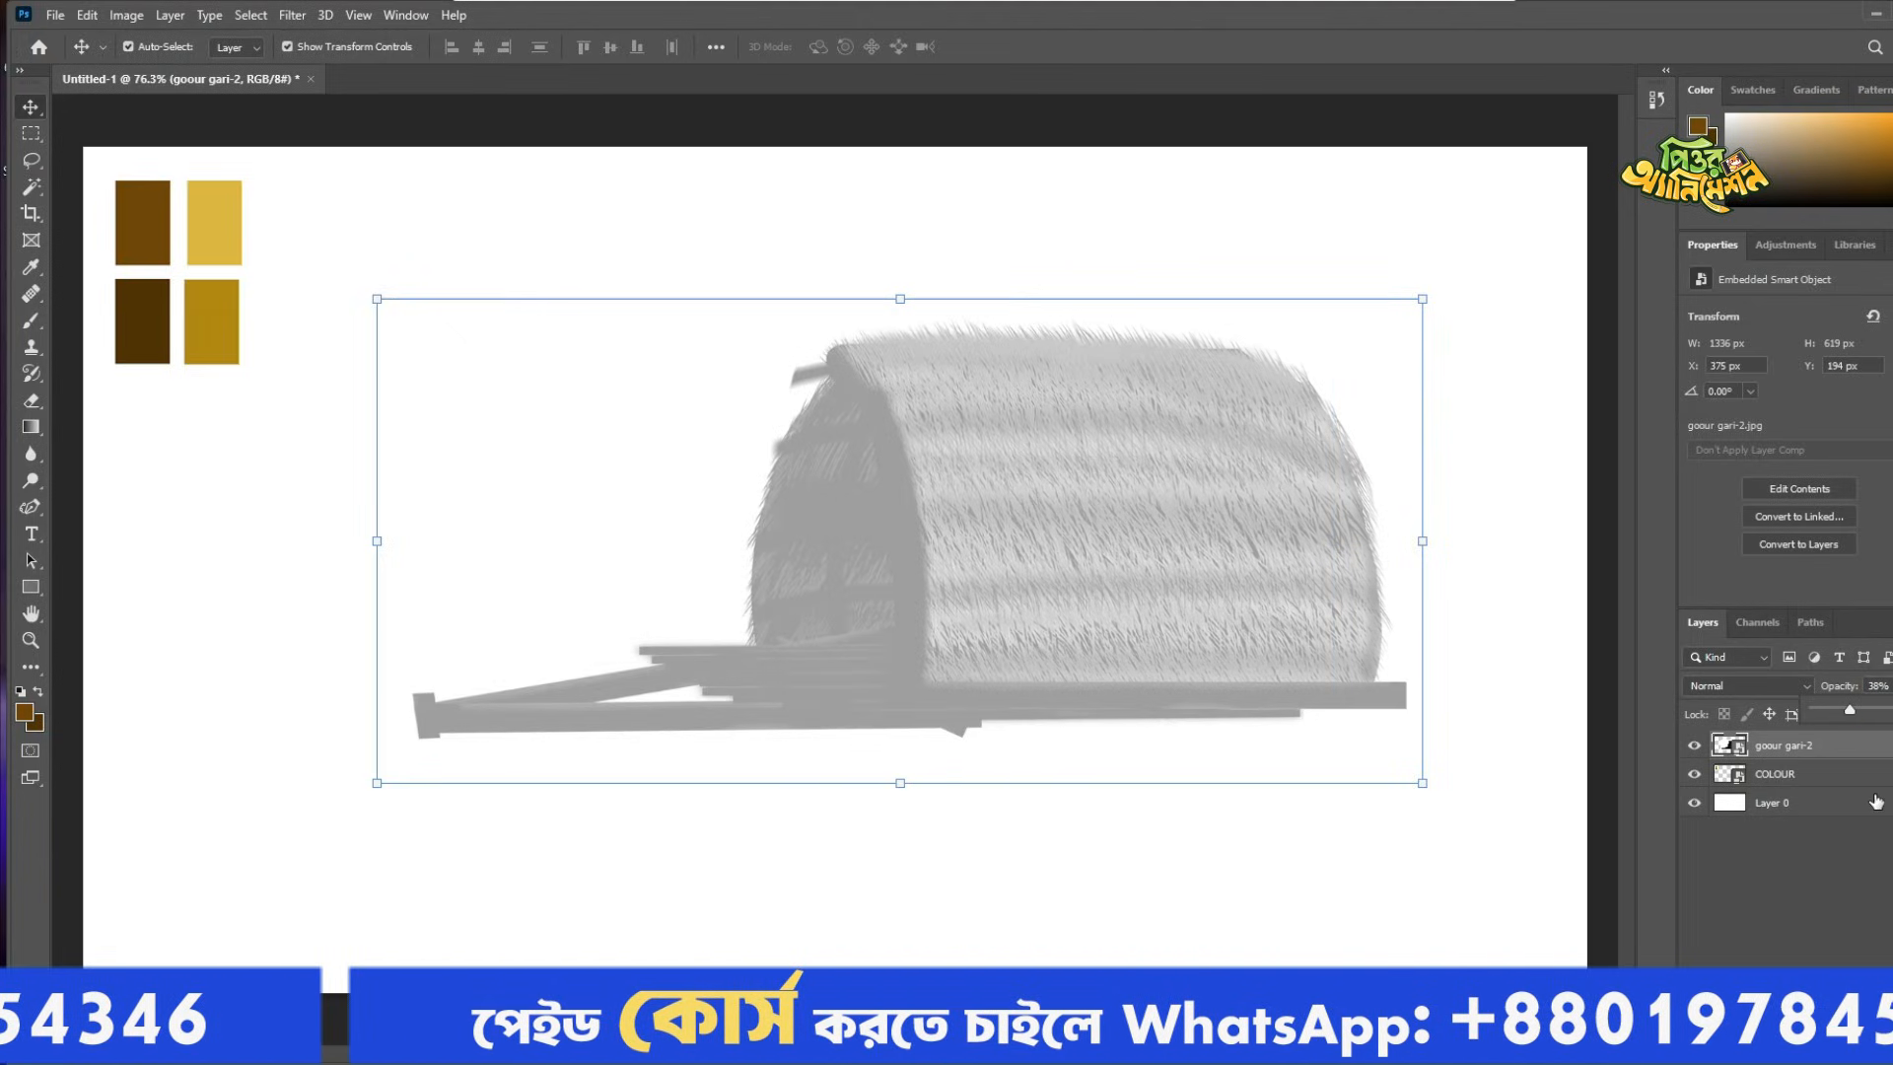
click(1868, 856)
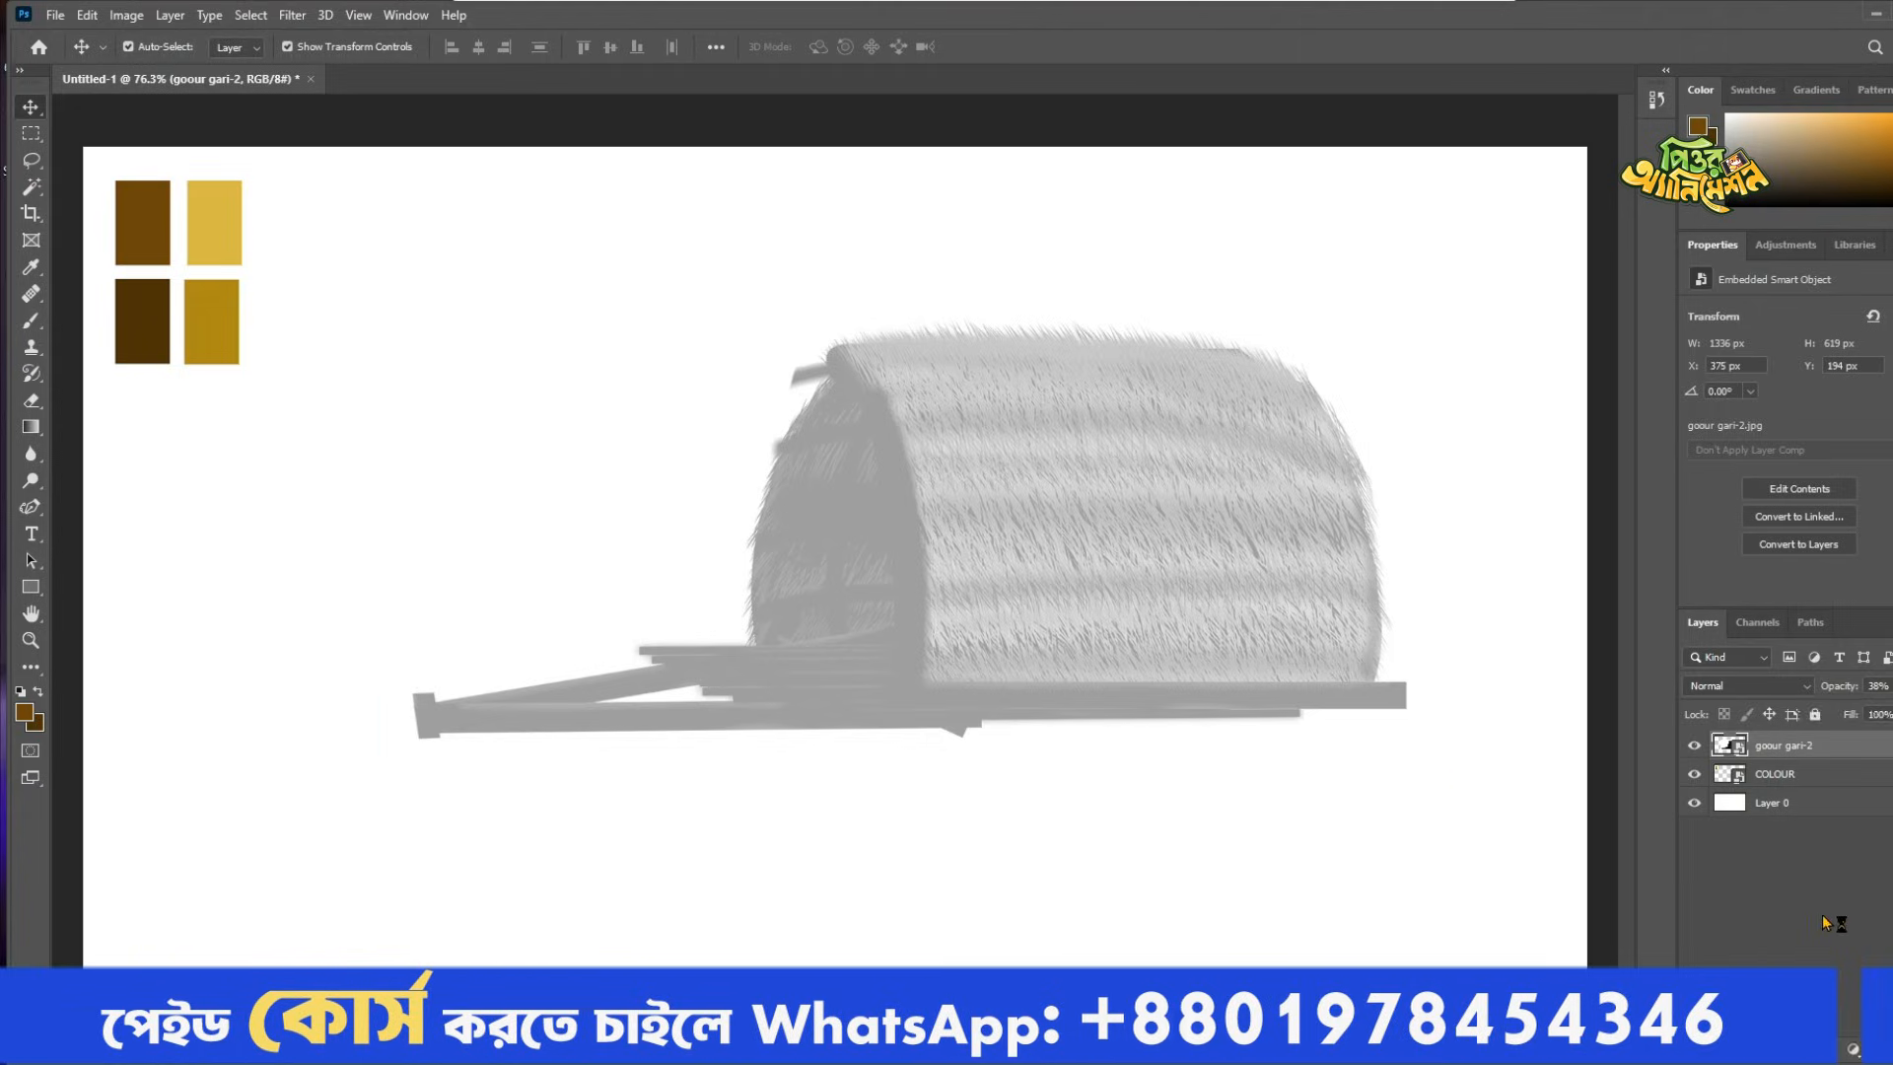
click(1812, 747)
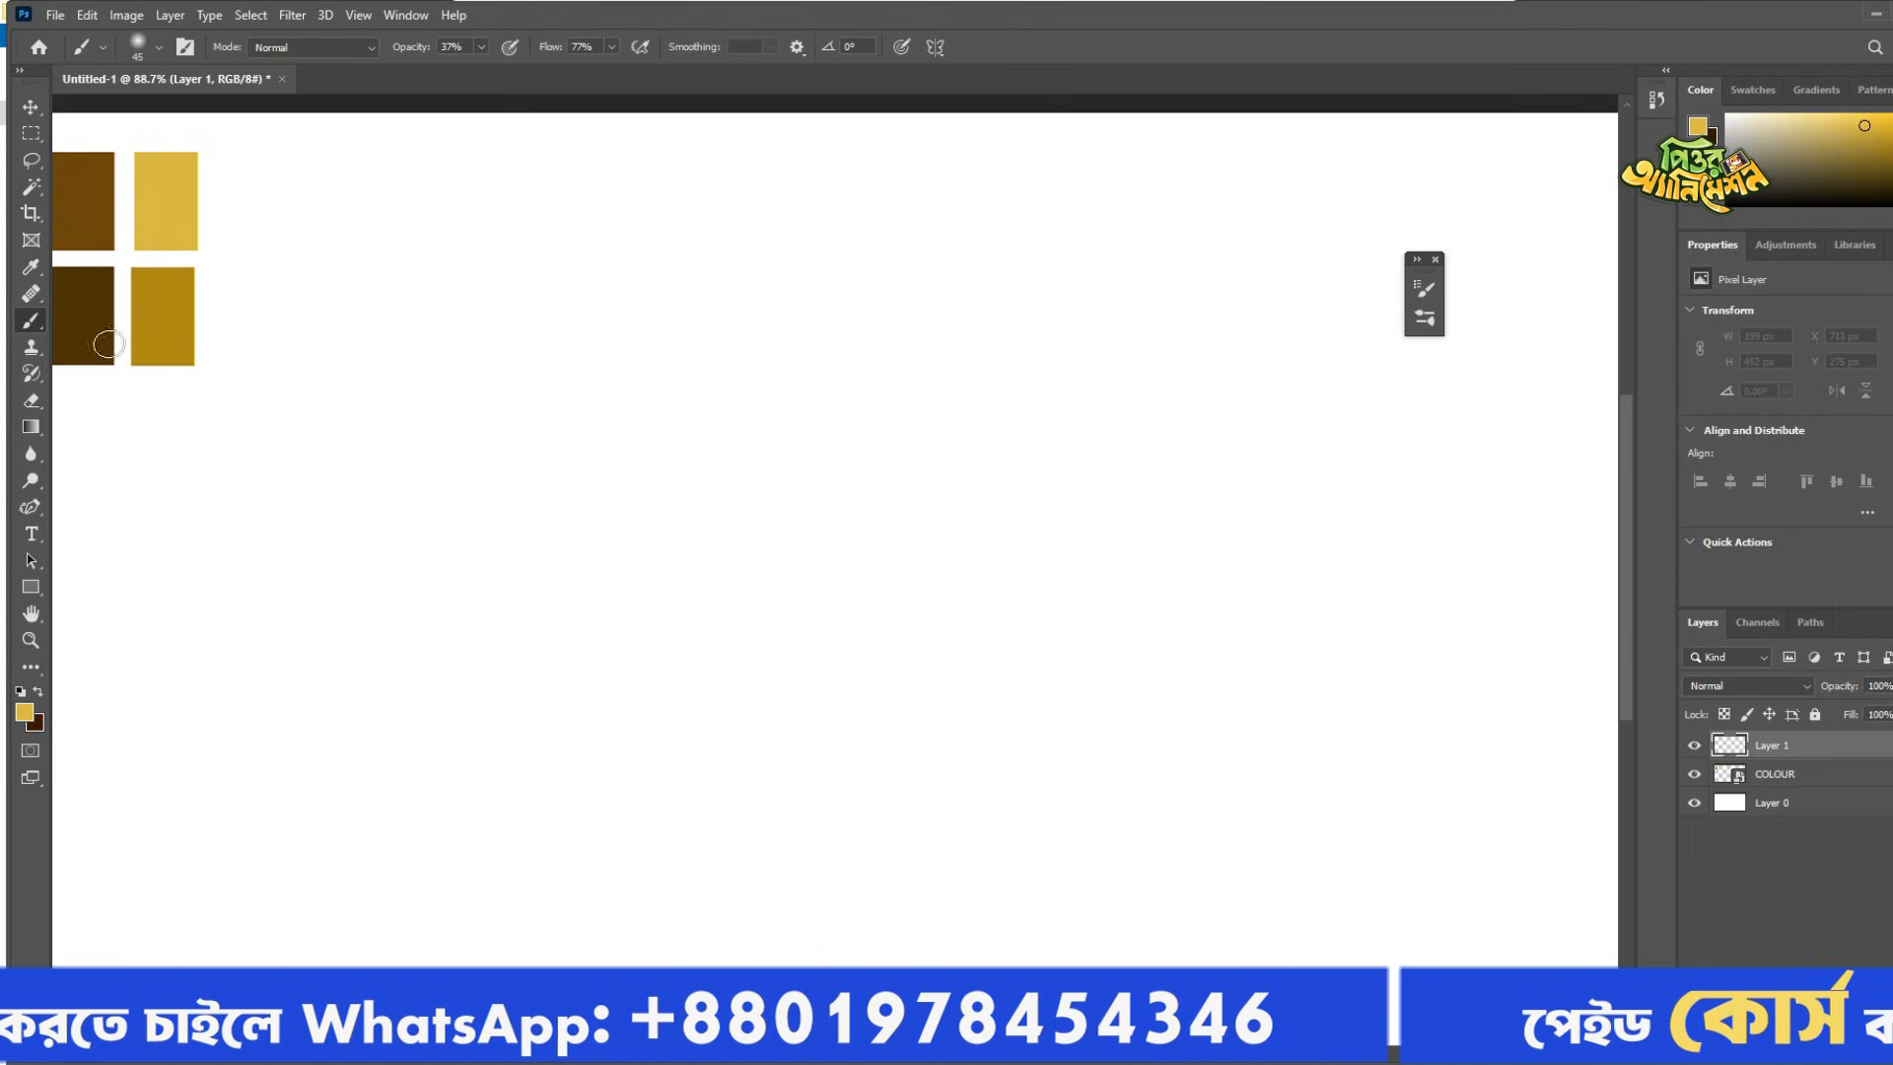
Draw a closed, narrow straw-blade path with a notched lower end using the Curvature Pen, about 10 × 222 px.
click(33, 505)
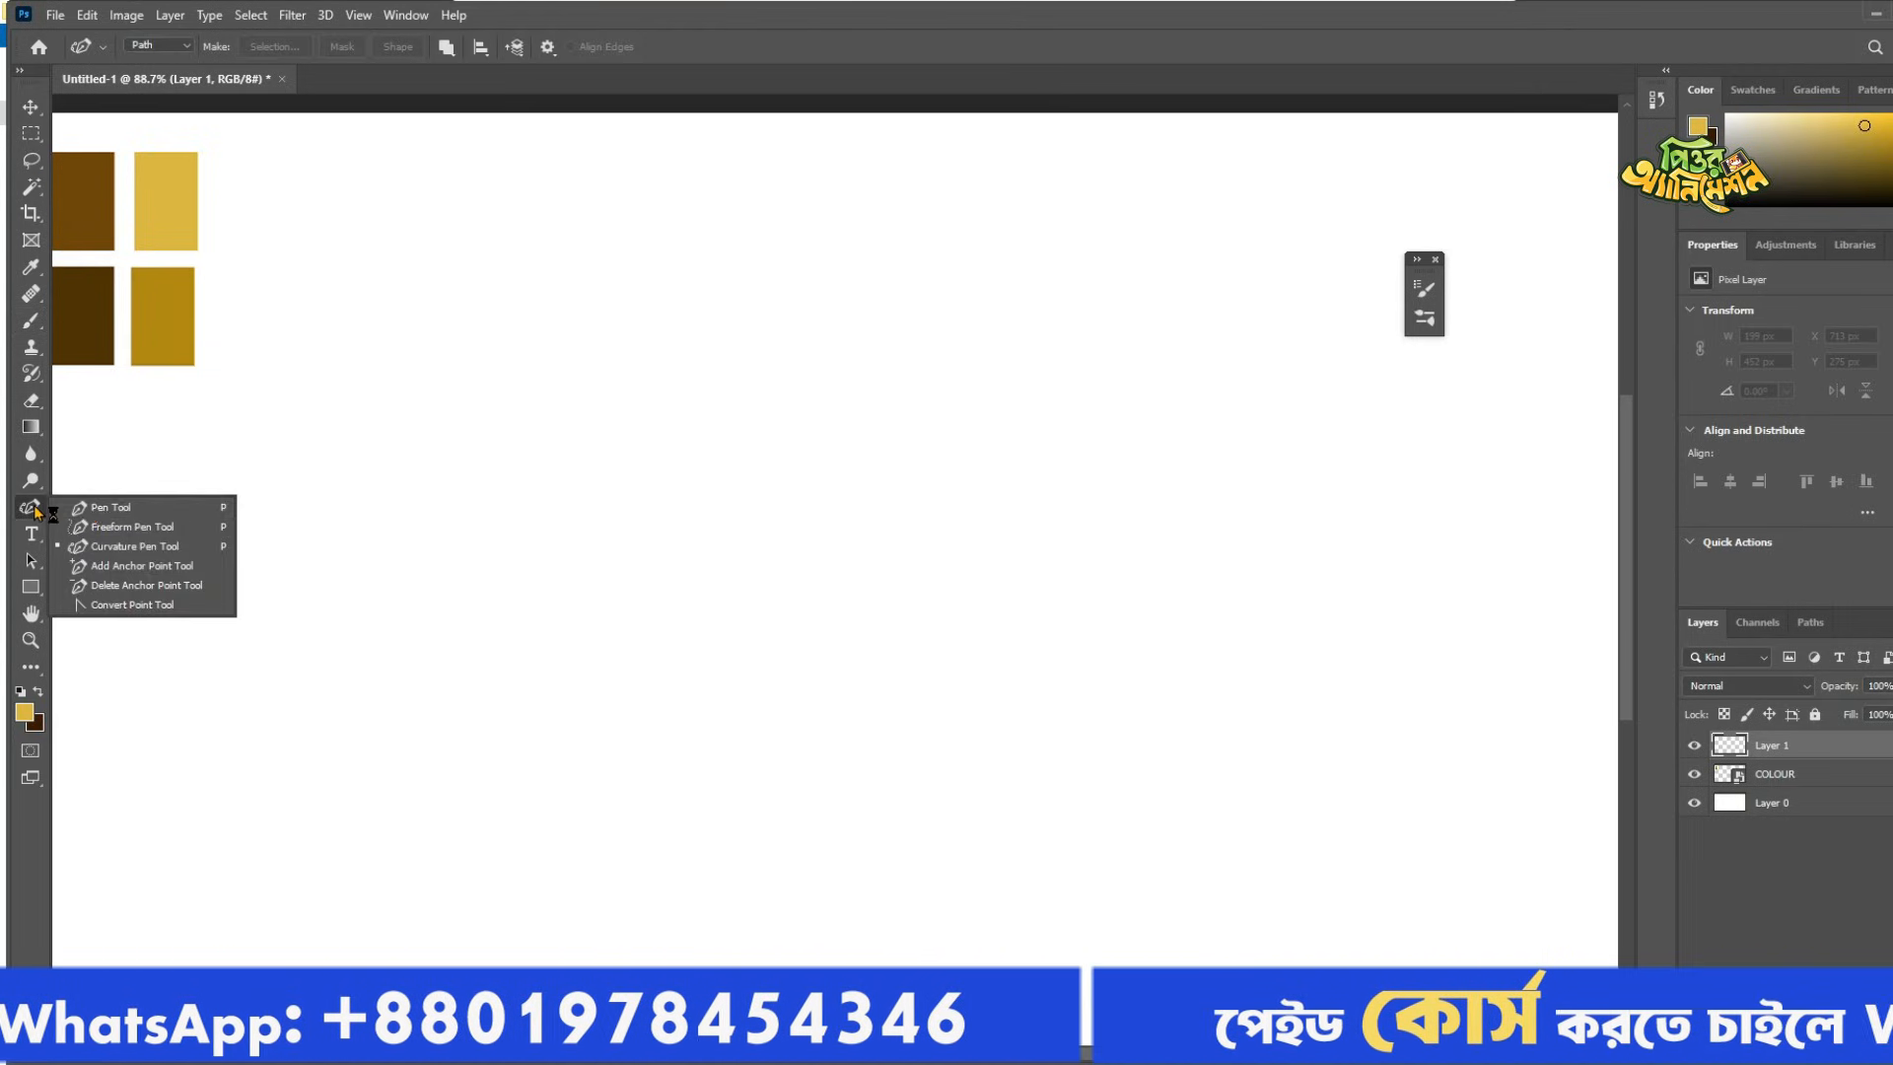
click(129, 554)
scroll(730, 445, up, 1)
click(747, 431)
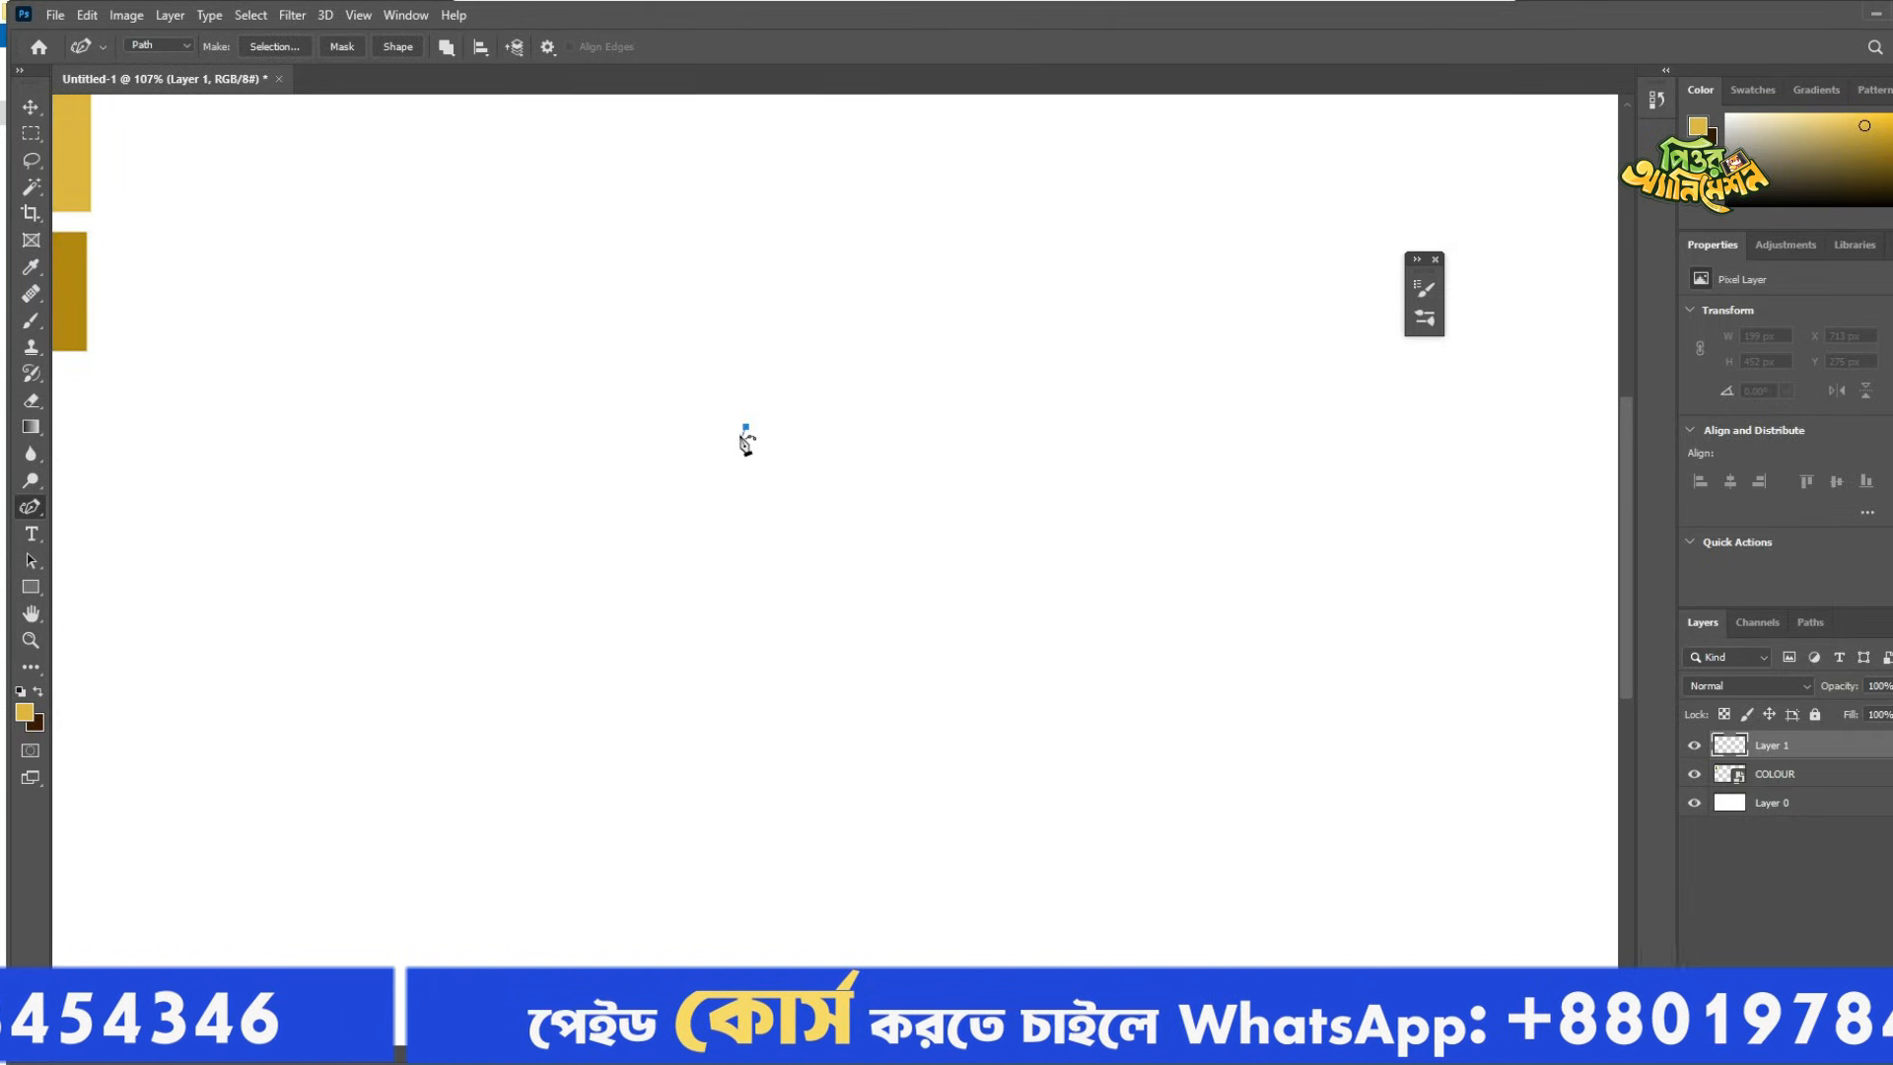
scroll(737, 641, up, 2)
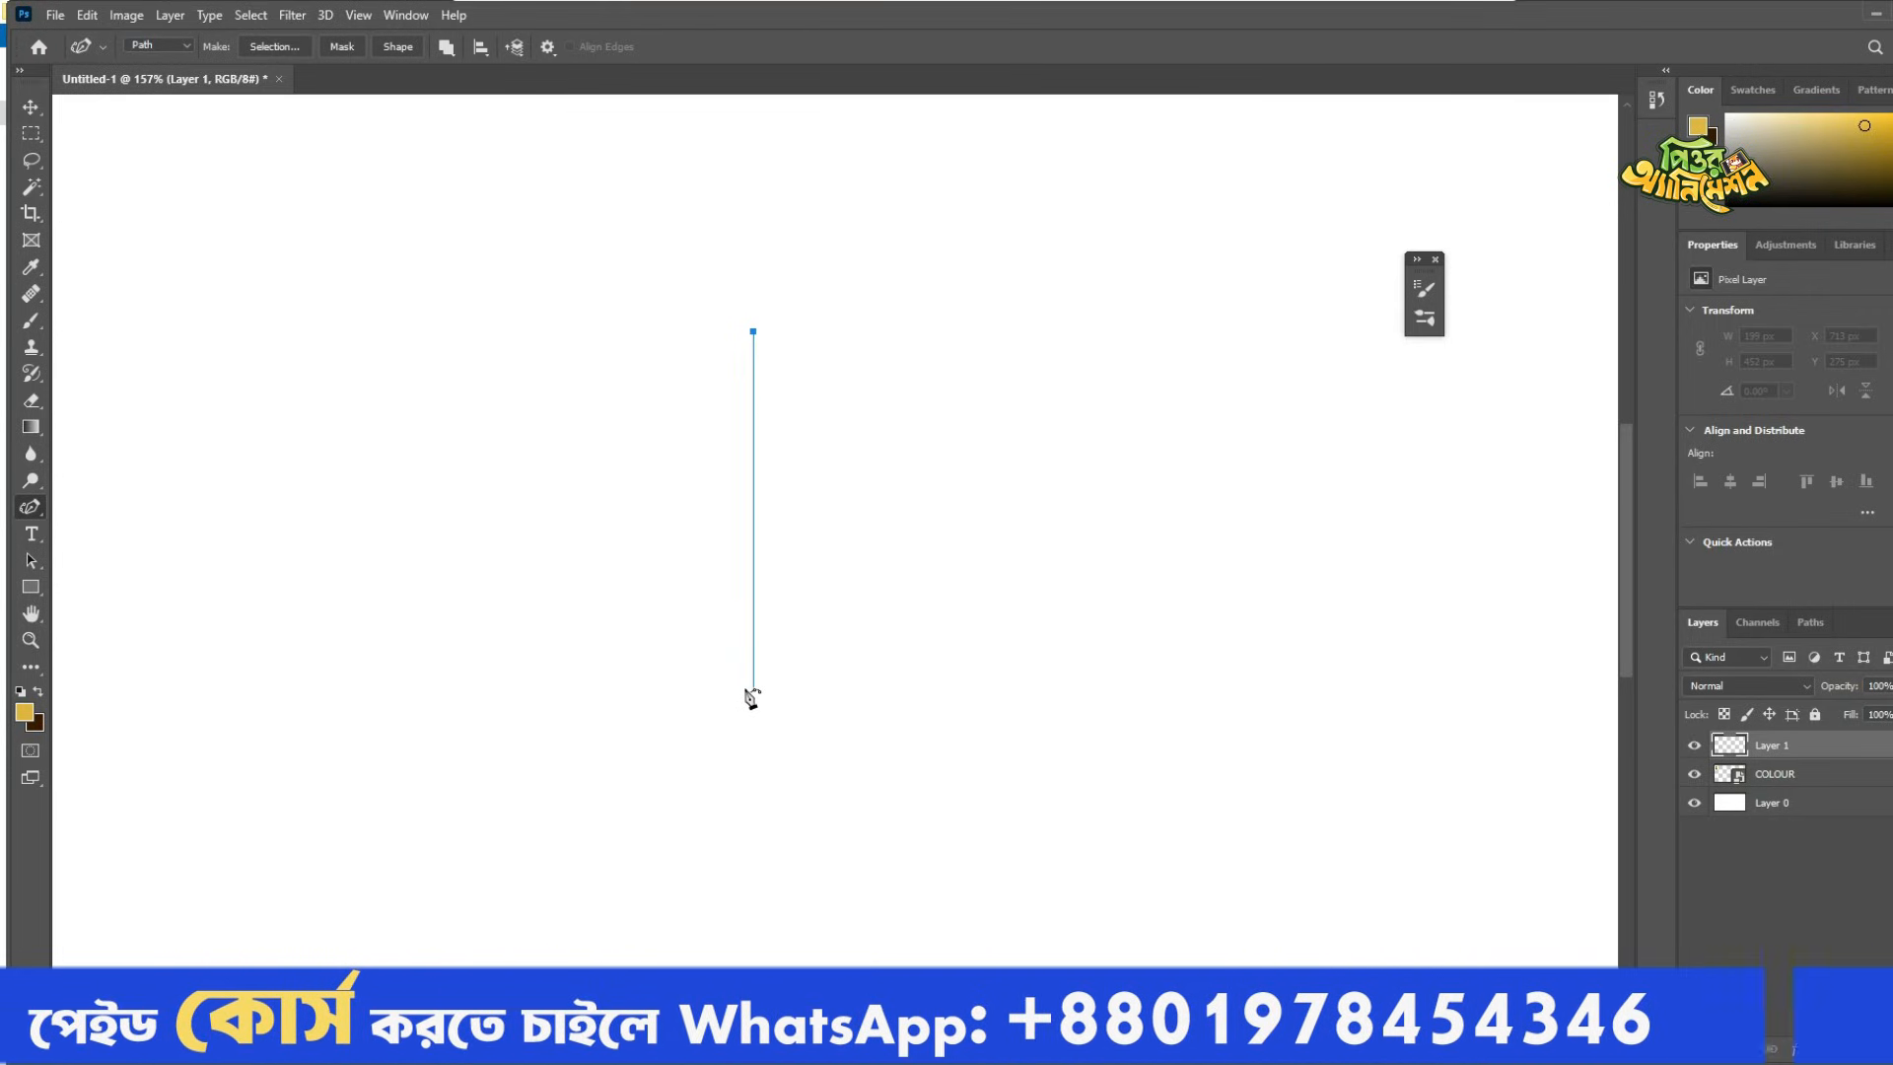
click(739, 691)
scroll(741, 696, up, 3)
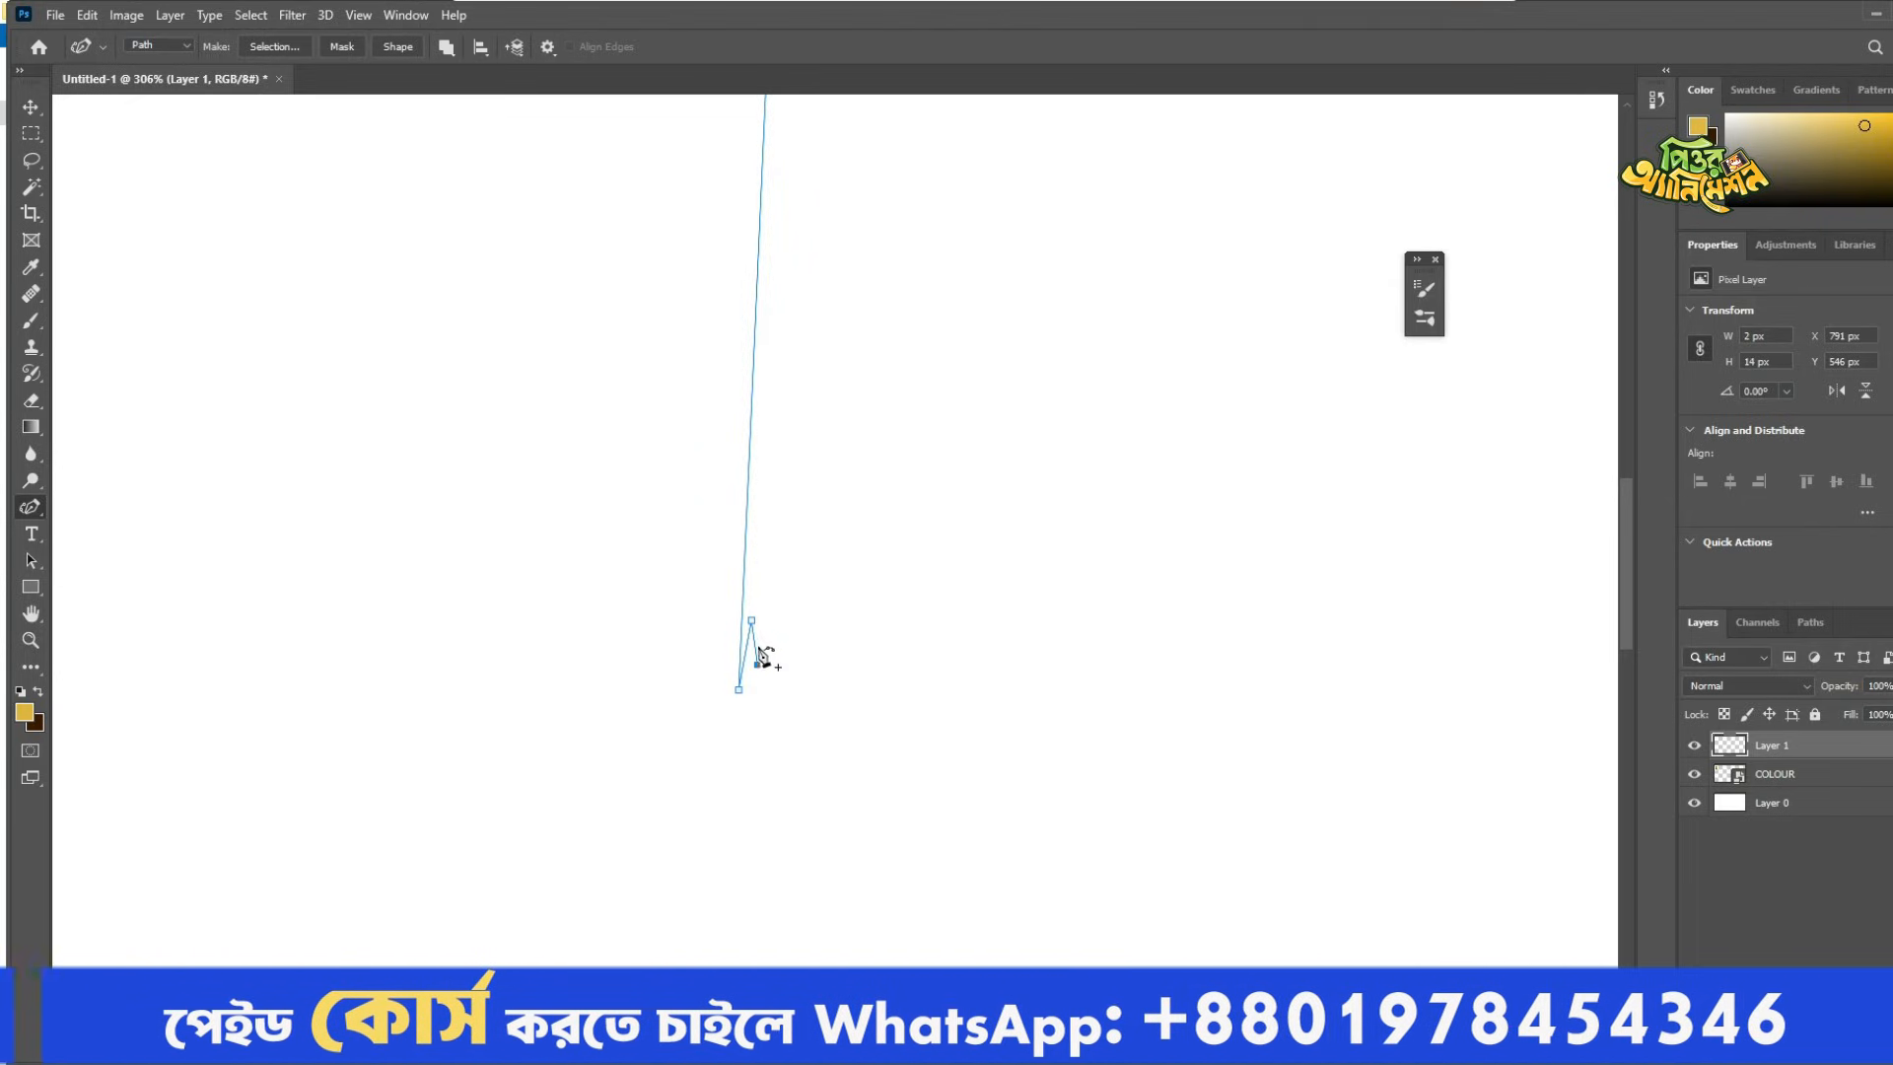
drag(778, 482, 803, 812)
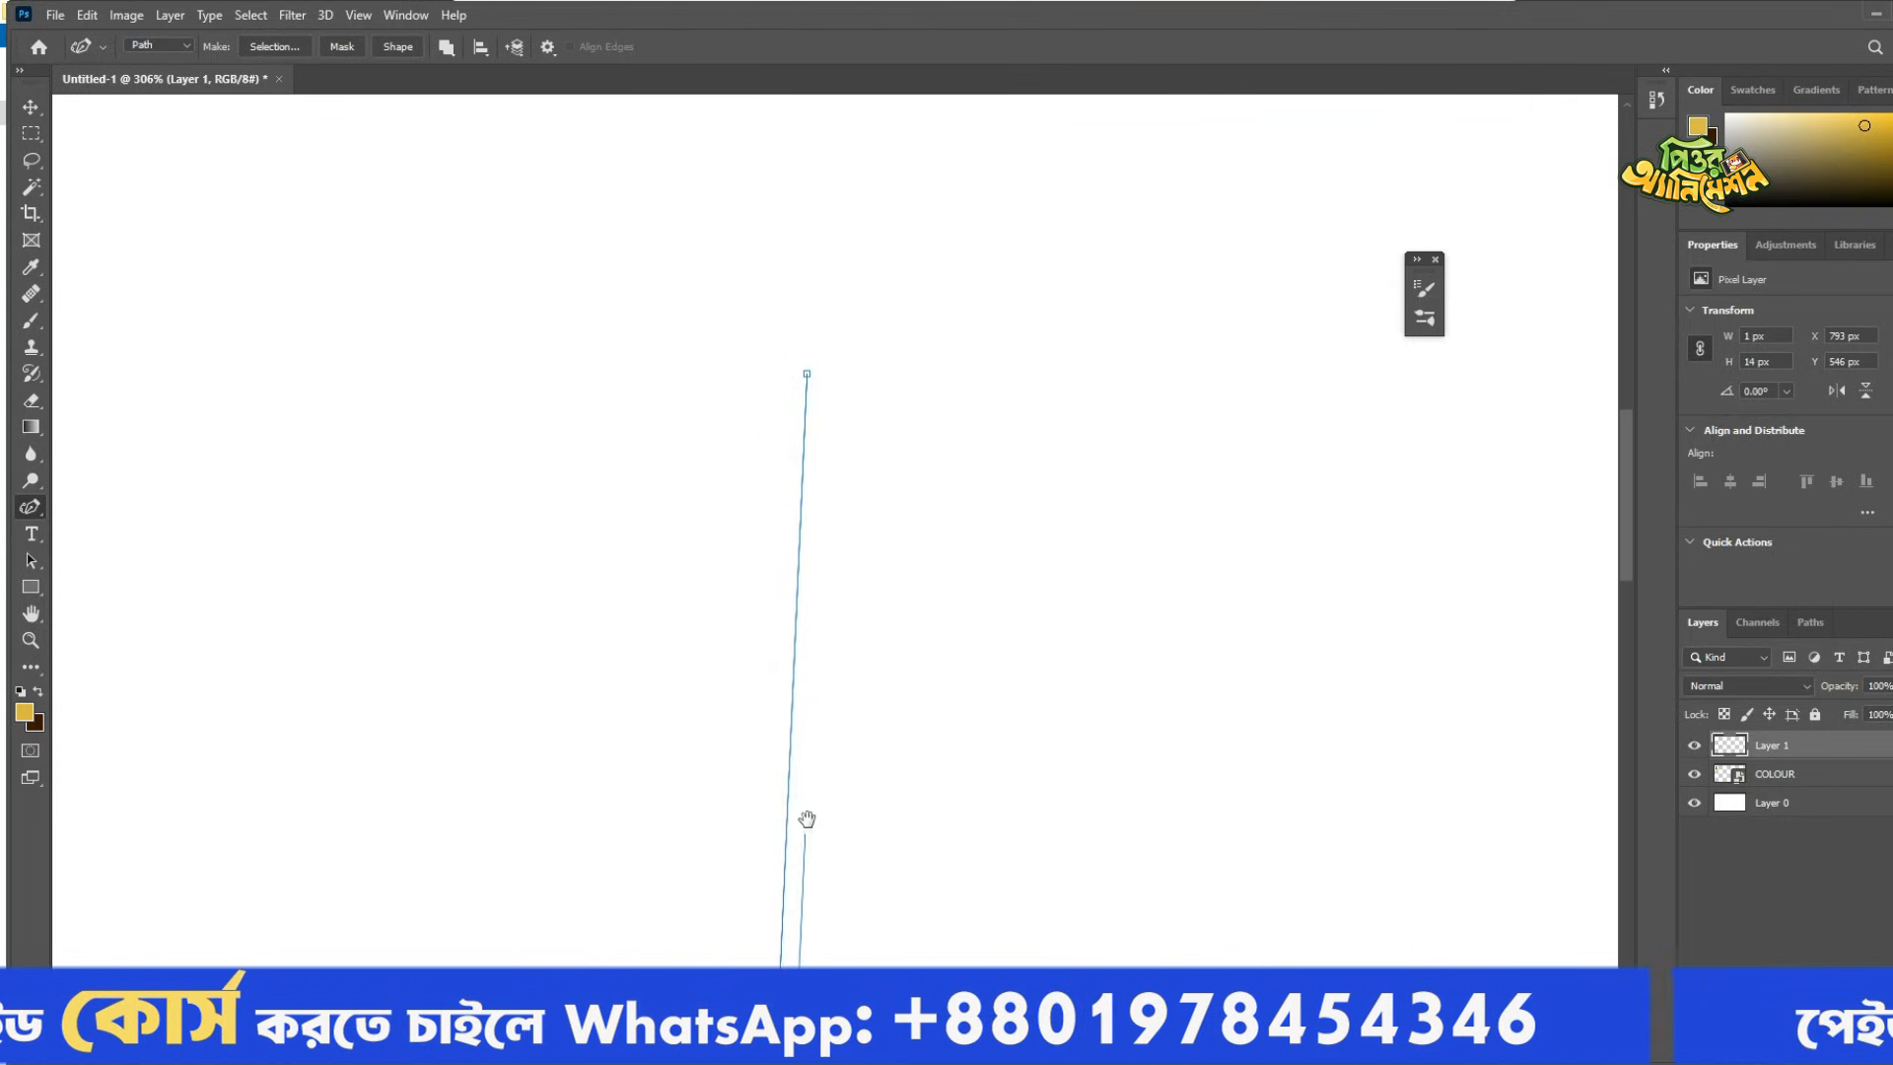
click(811, 389)
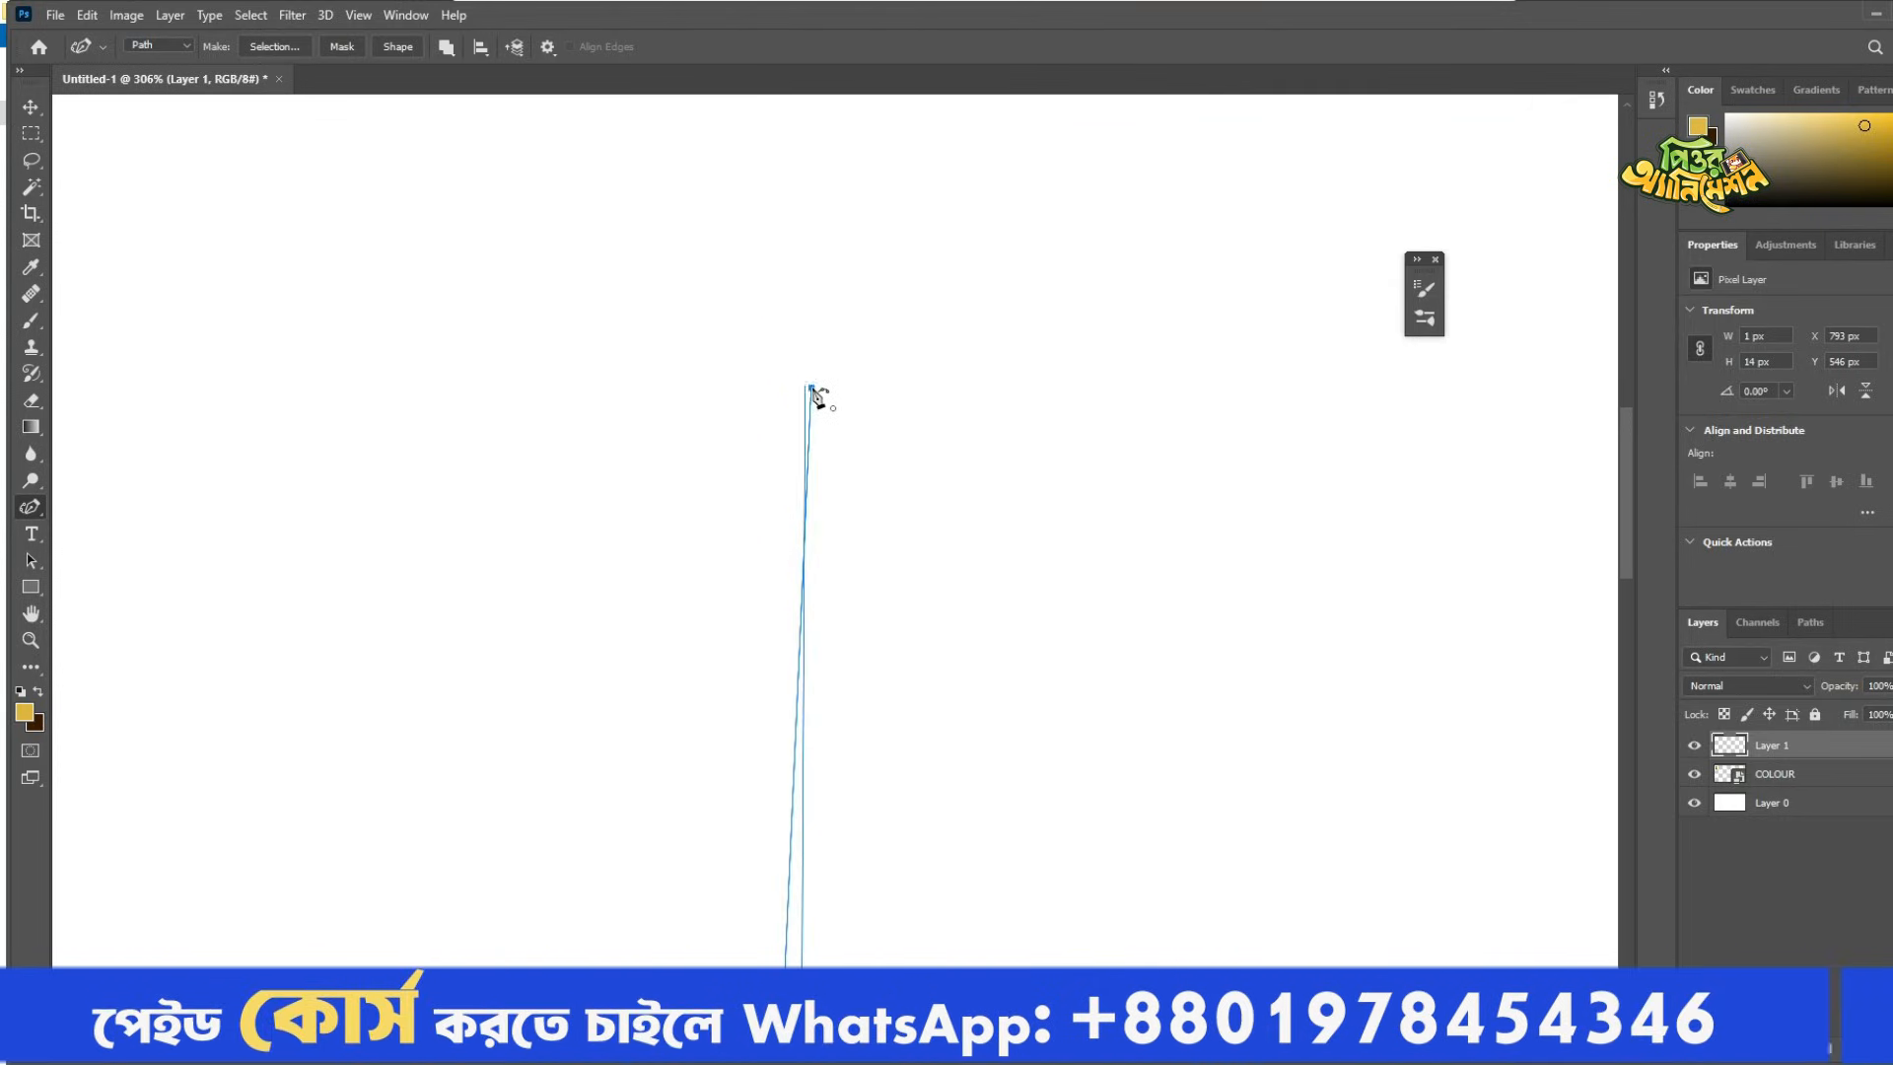
drag(904, 719, 878, 488)
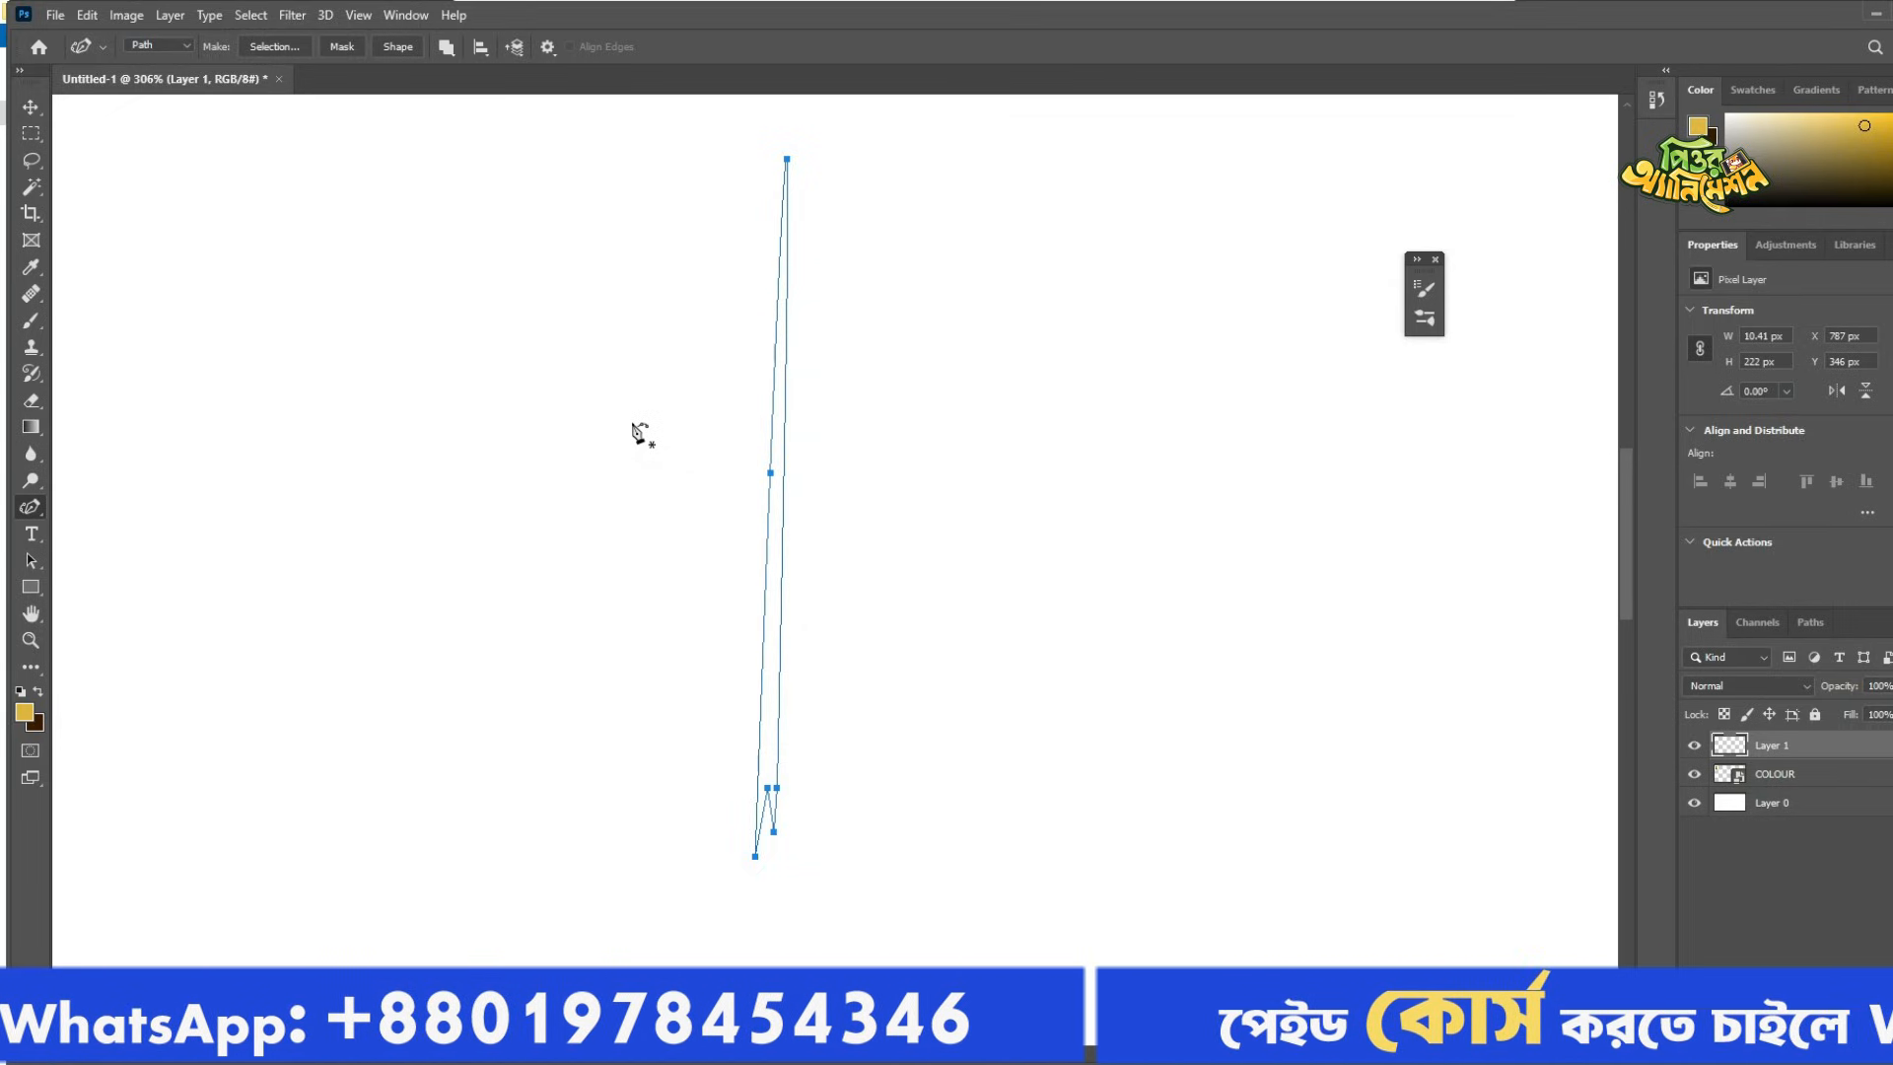
Convert the blade path to a selection, fill it with the near-black background colour #0a0909, and deselect.
key(ctrl+Return)
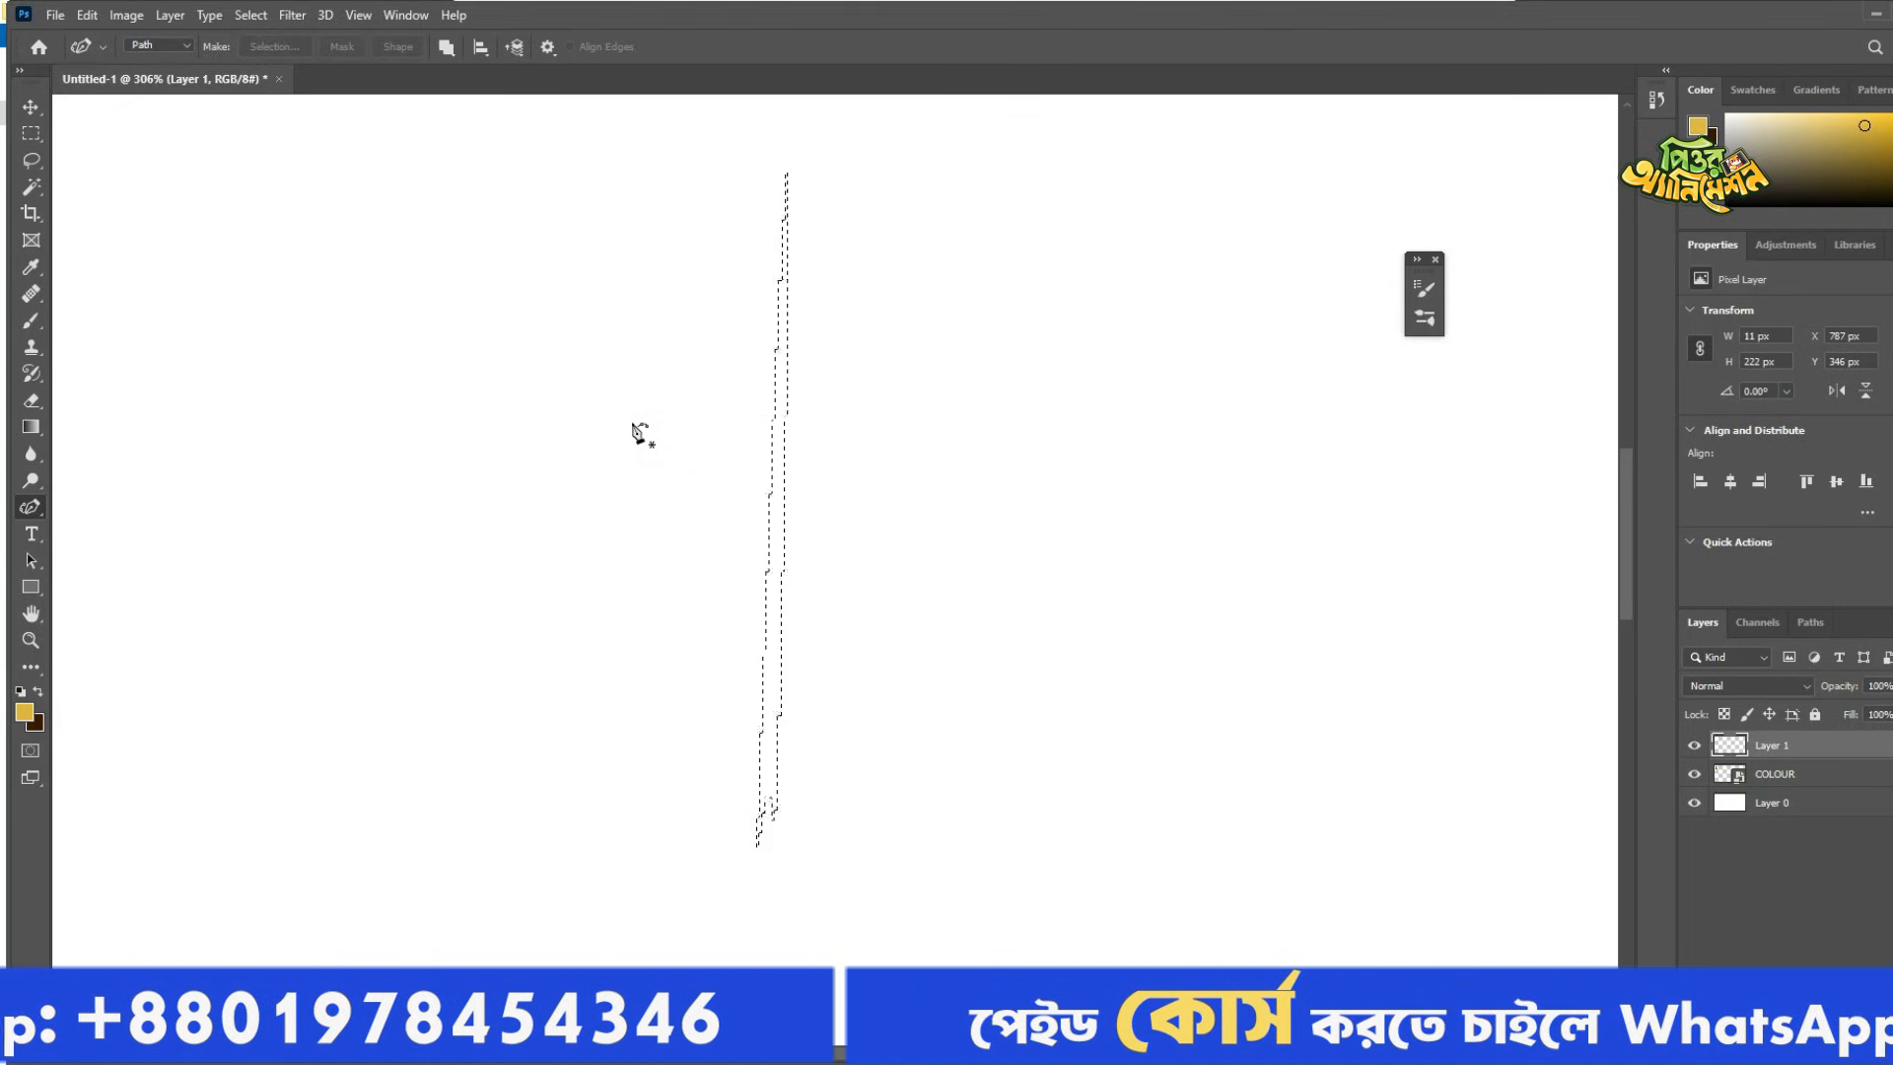
click(39, 726)
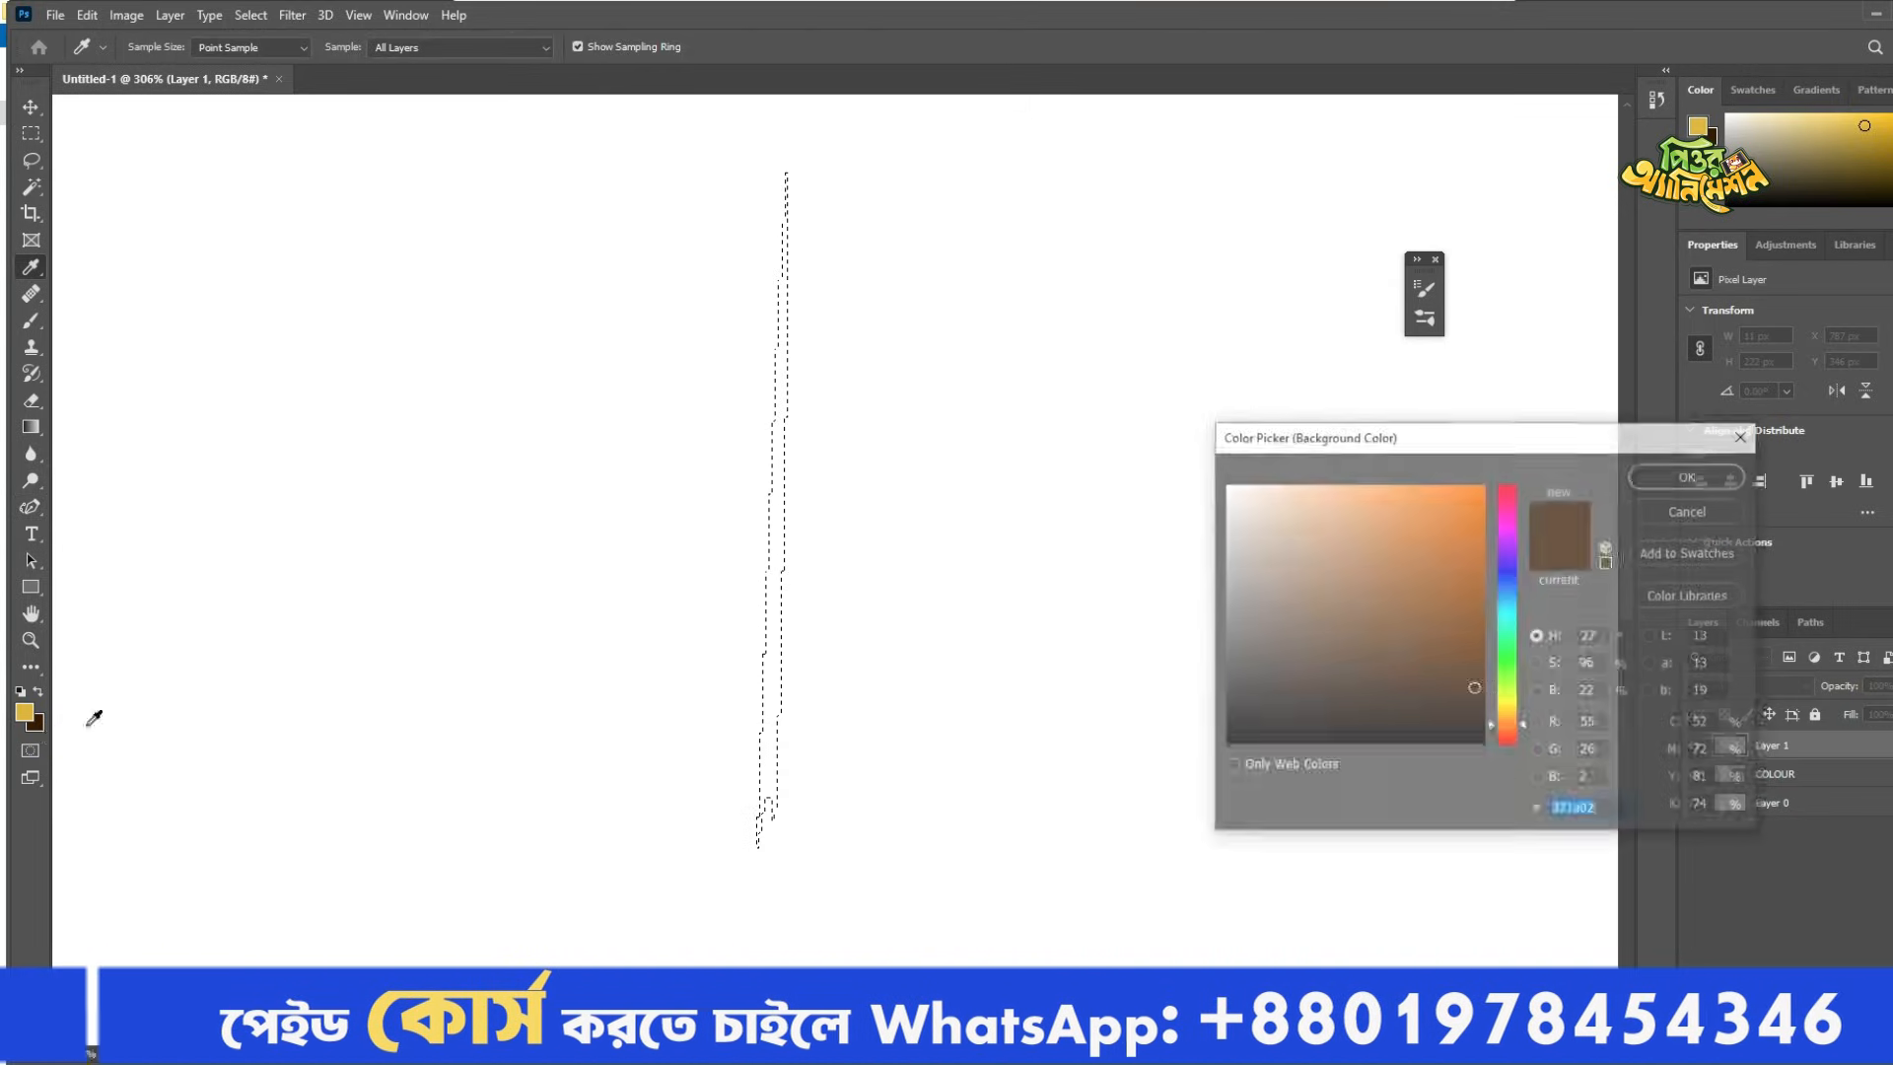
click(1265, 733)
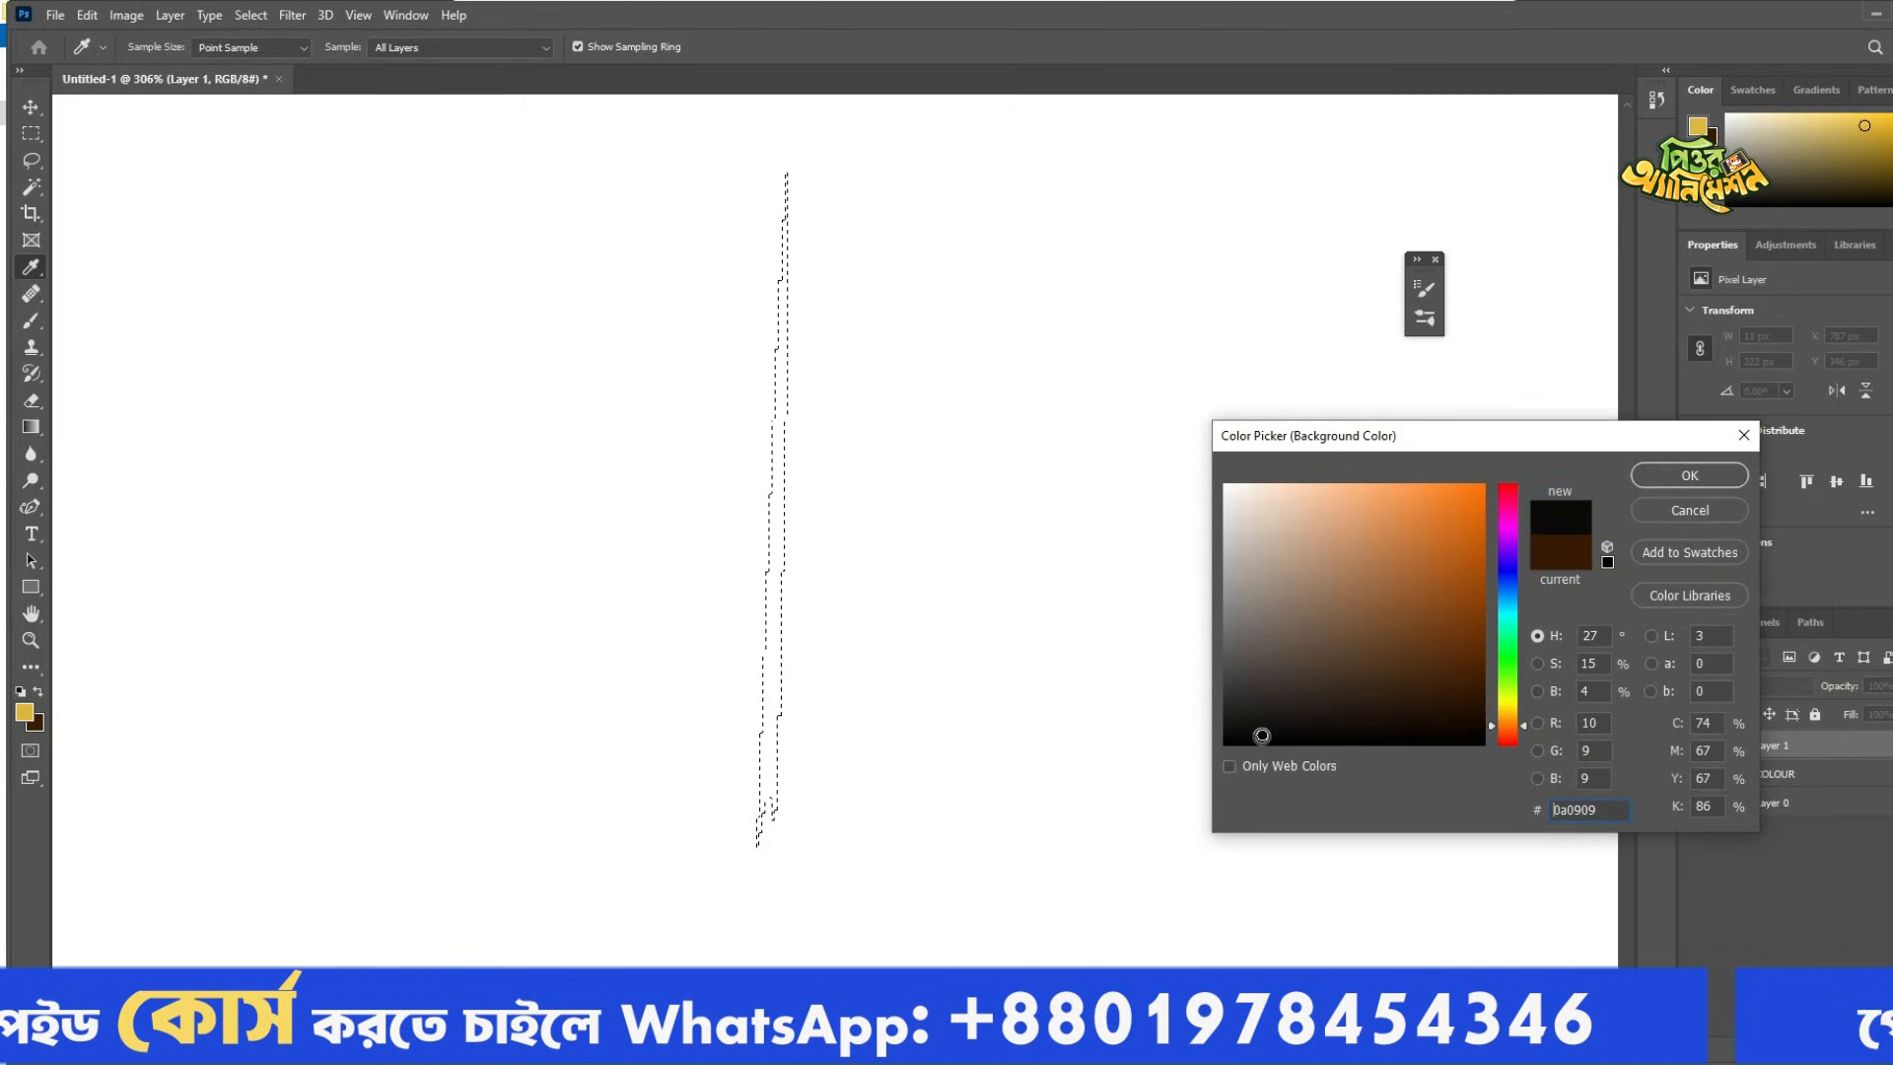
click(1715, 474)
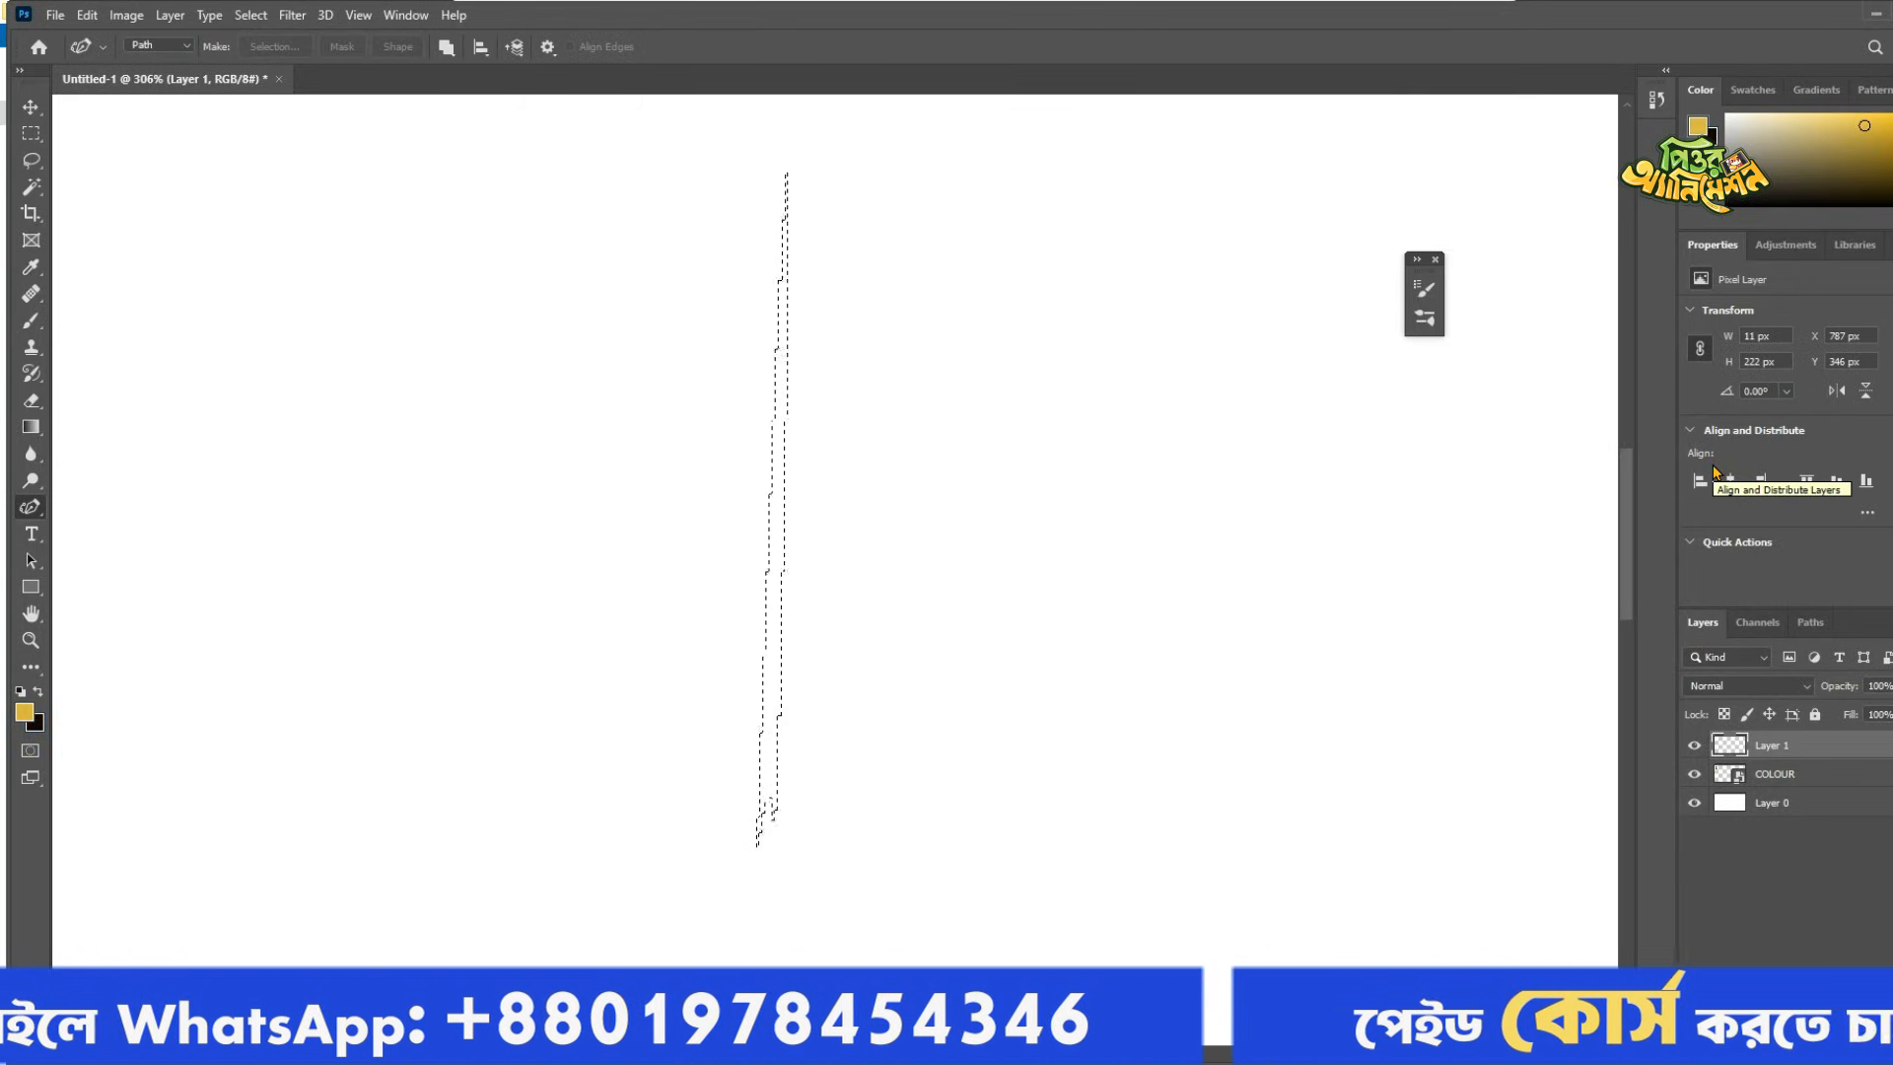
key(ctrl+BackSpace)
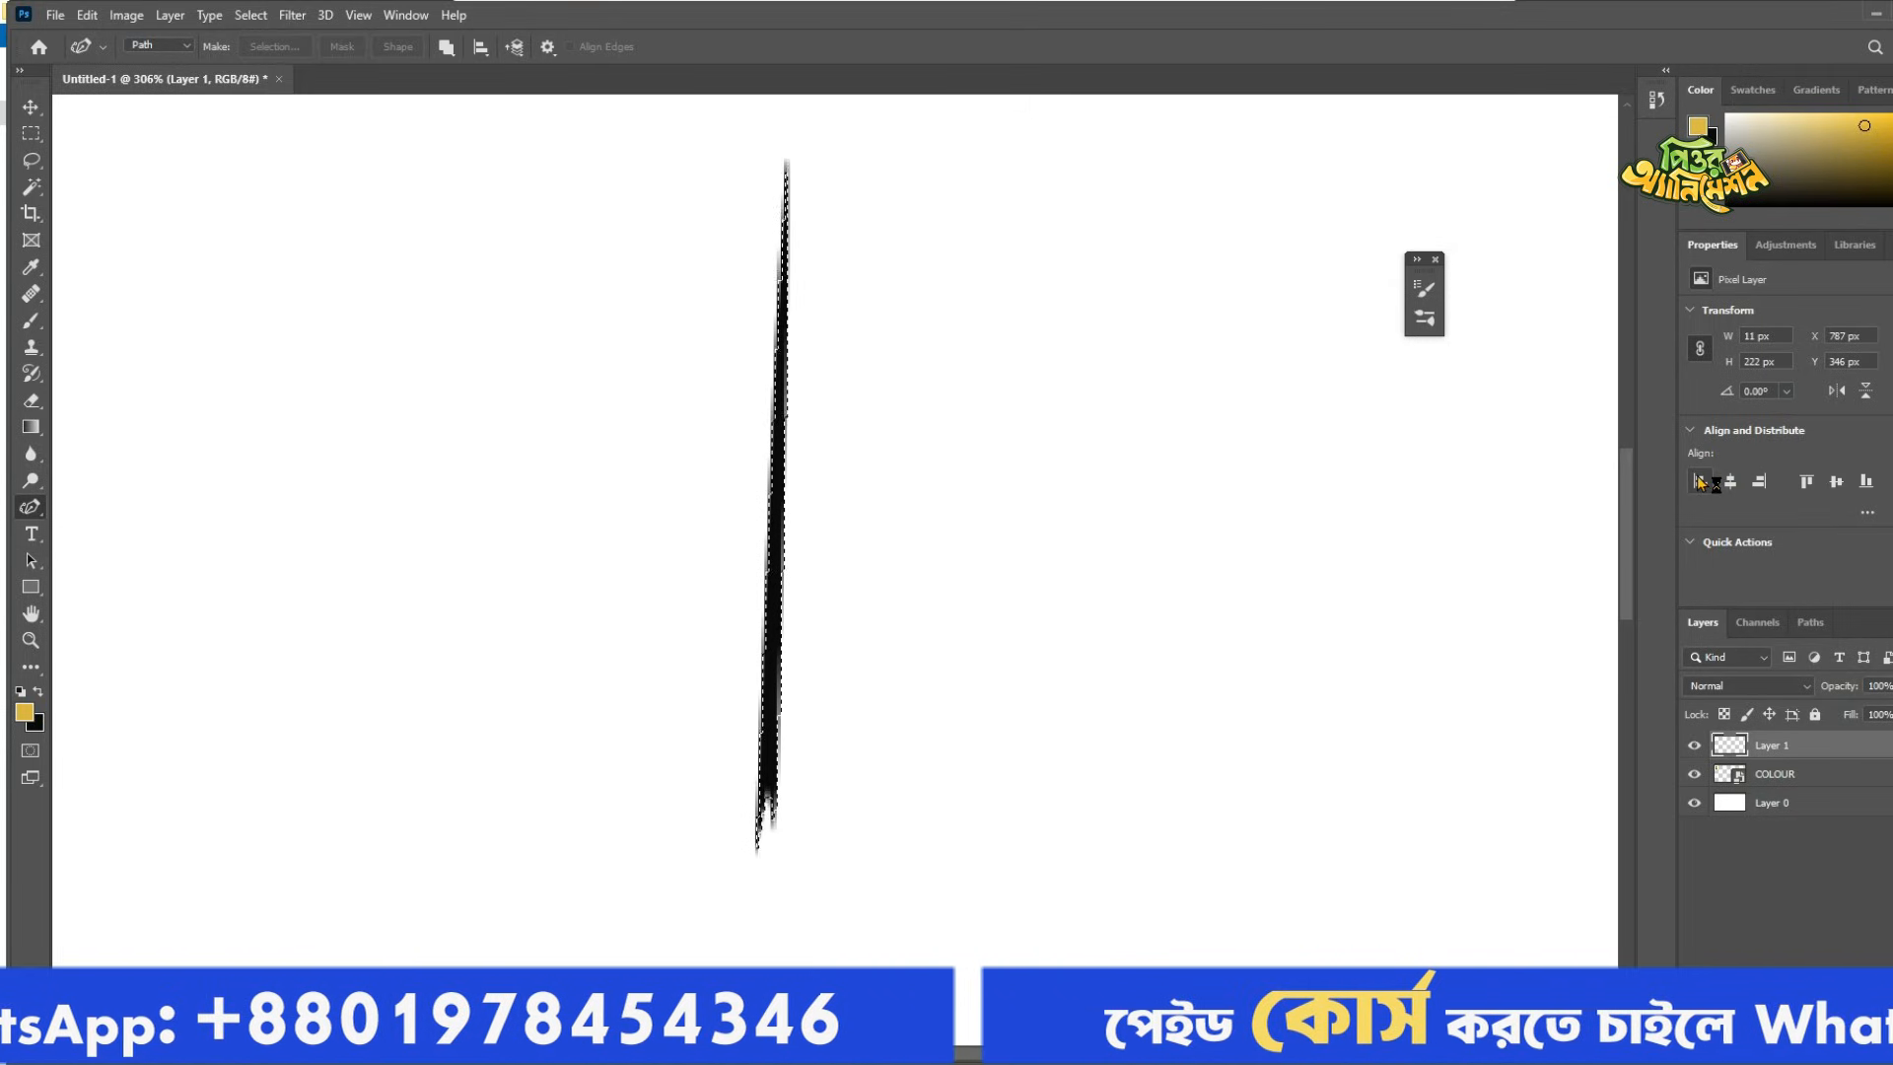
key(ctrl+d)
Create a new 1920 × 1080 px document and move the black straw blade from Untitled-1 into it.
click(30, 106)
drag(773, 463, 831, 464)
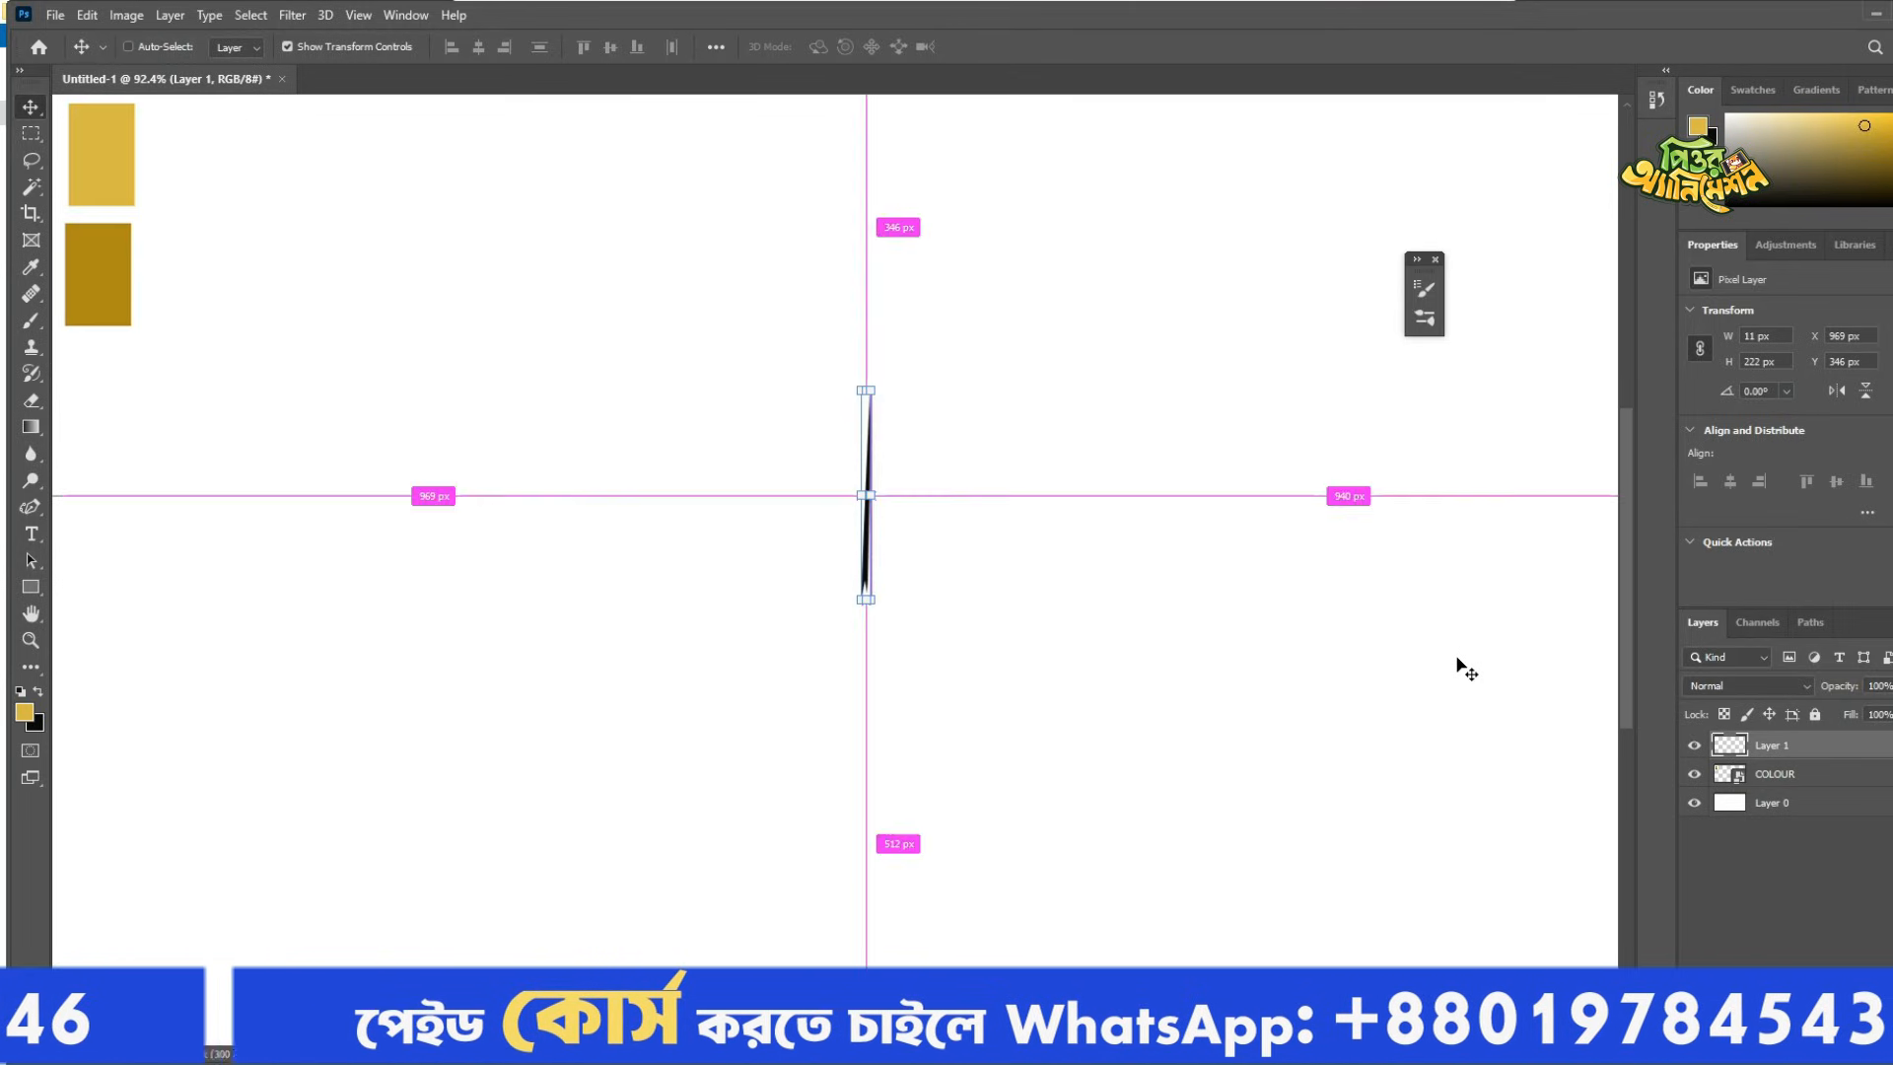
key(ctrl+n)
key(Return)
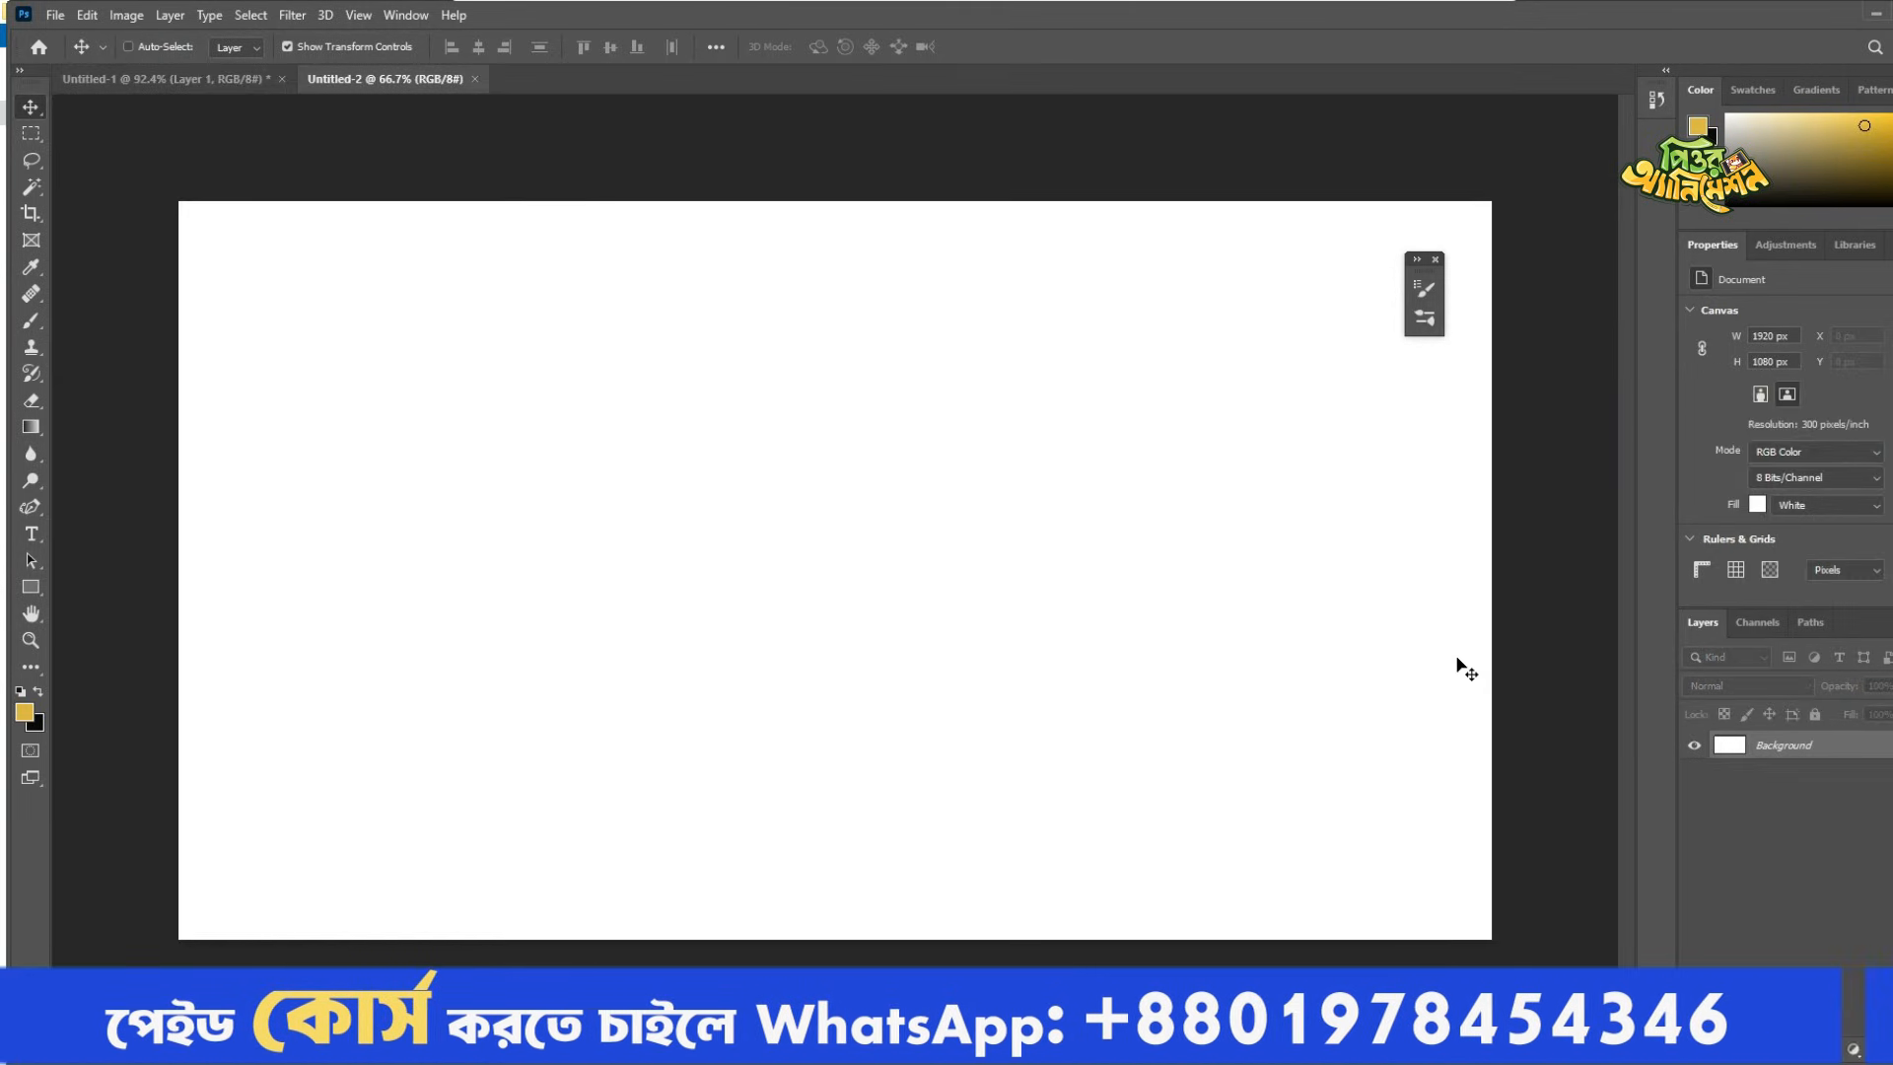
click(233, 86)
drag(867, 542, 402, 96)
drag(908, 587, 908, 586)
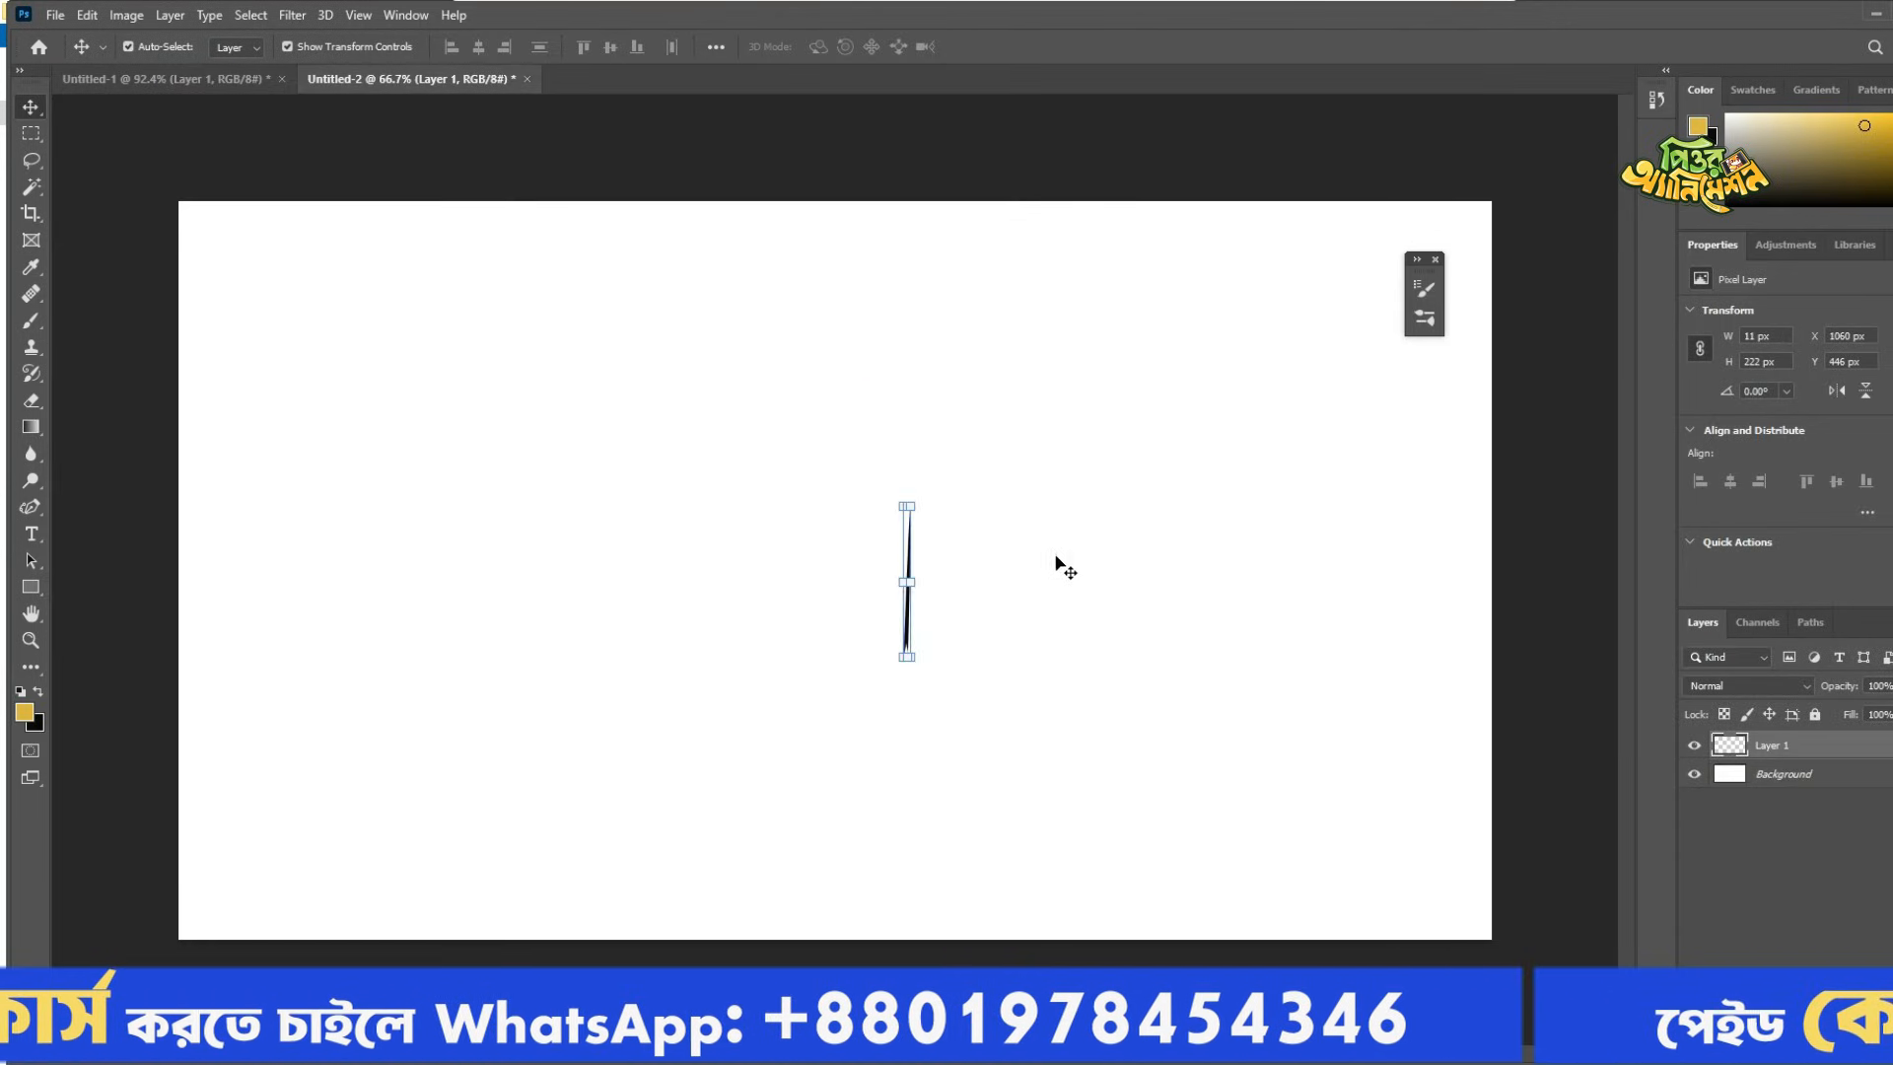
Crop the new document tightly around the straw blade to 27 × 222 px.
click(31, 213)
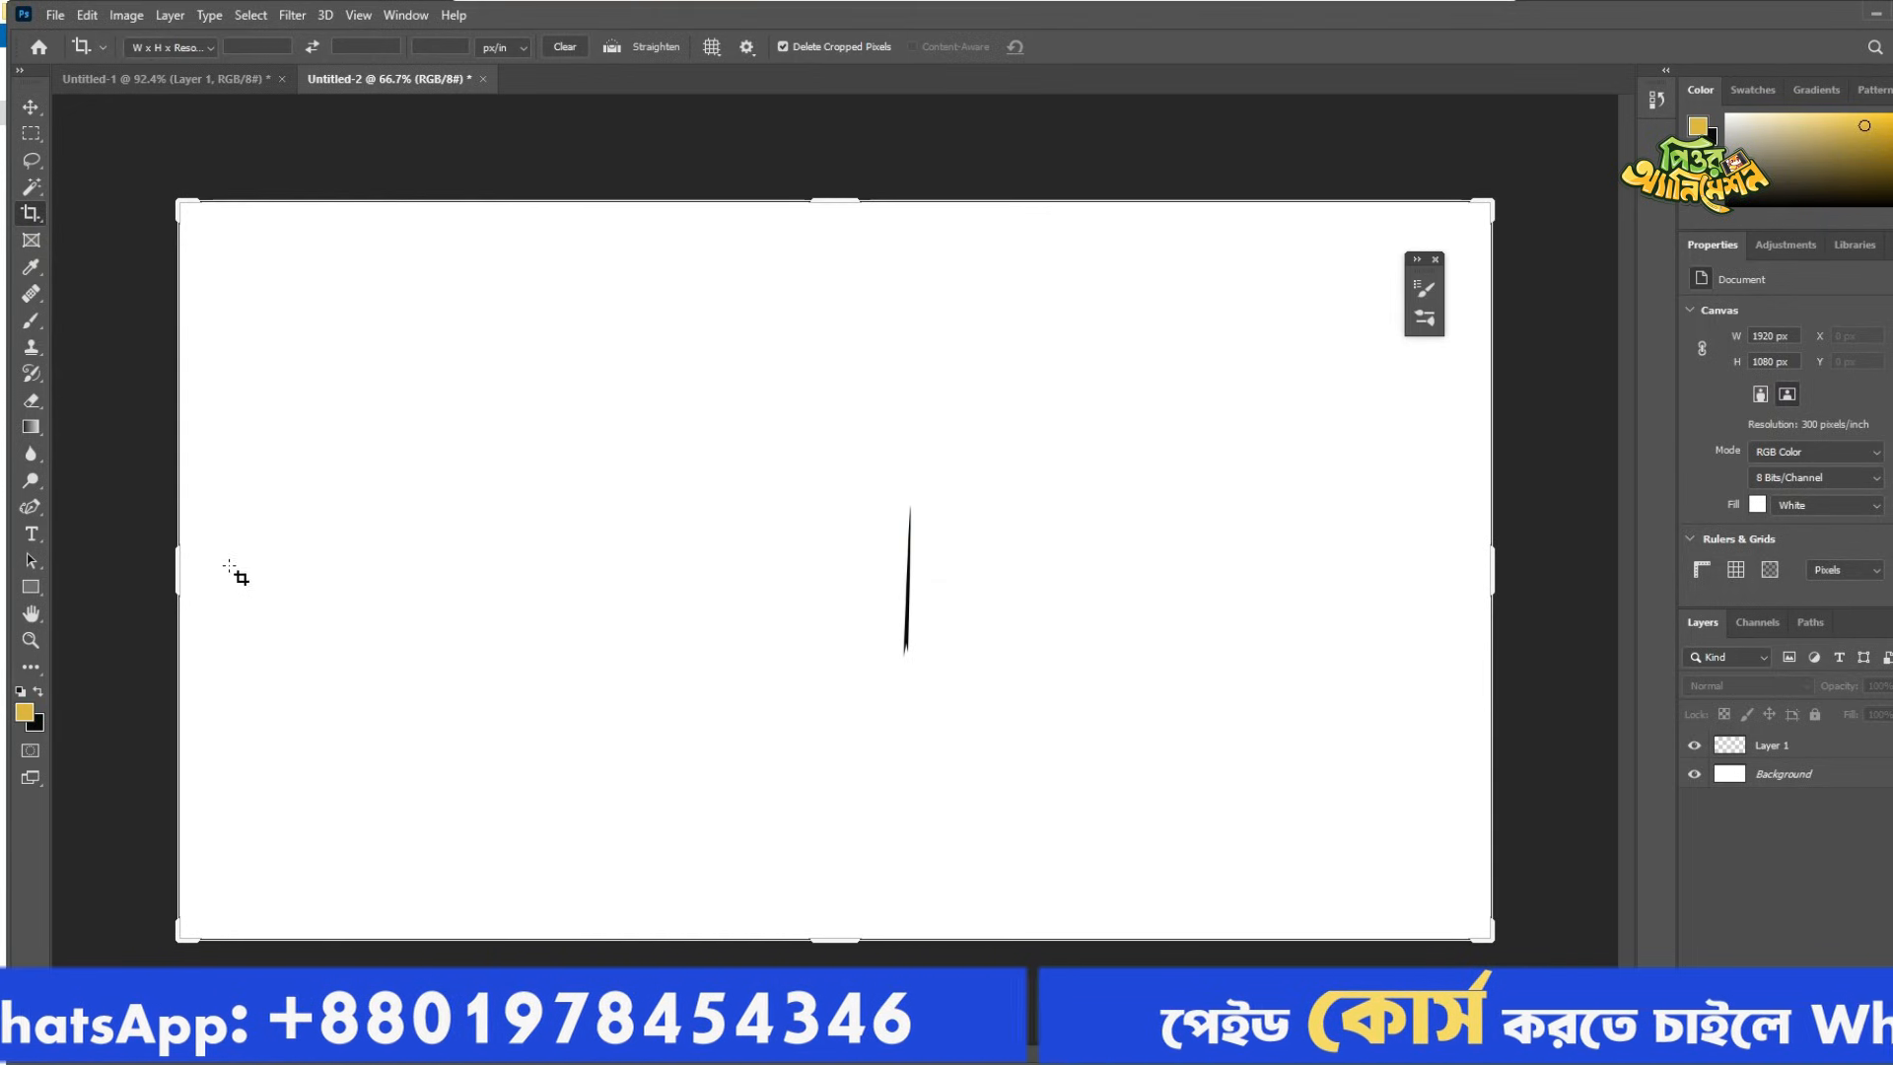
drag(183, 566, 534, 593)
drag(1150, 568, 814, 572)
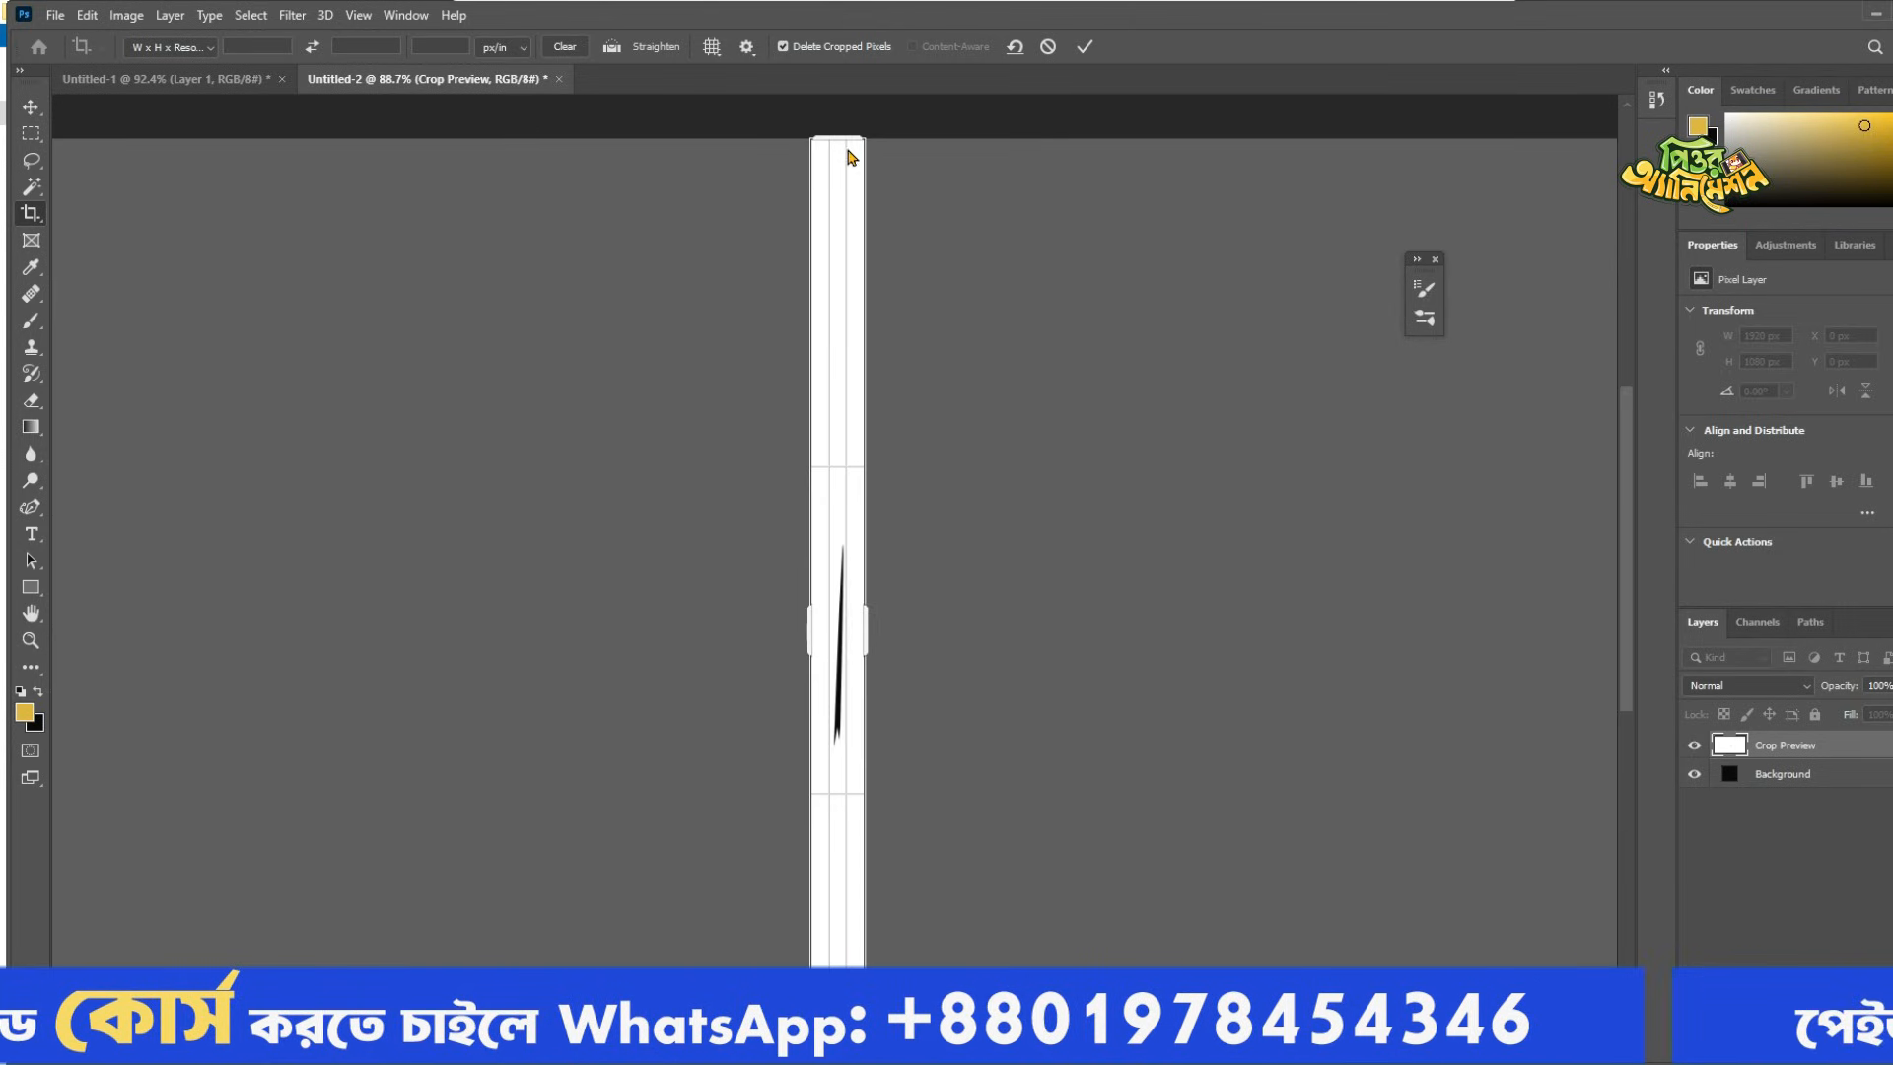
drag(847, 138, 852, 336)
drag(852, 920, 856, 719)
scroll(838, 654, up, 14)
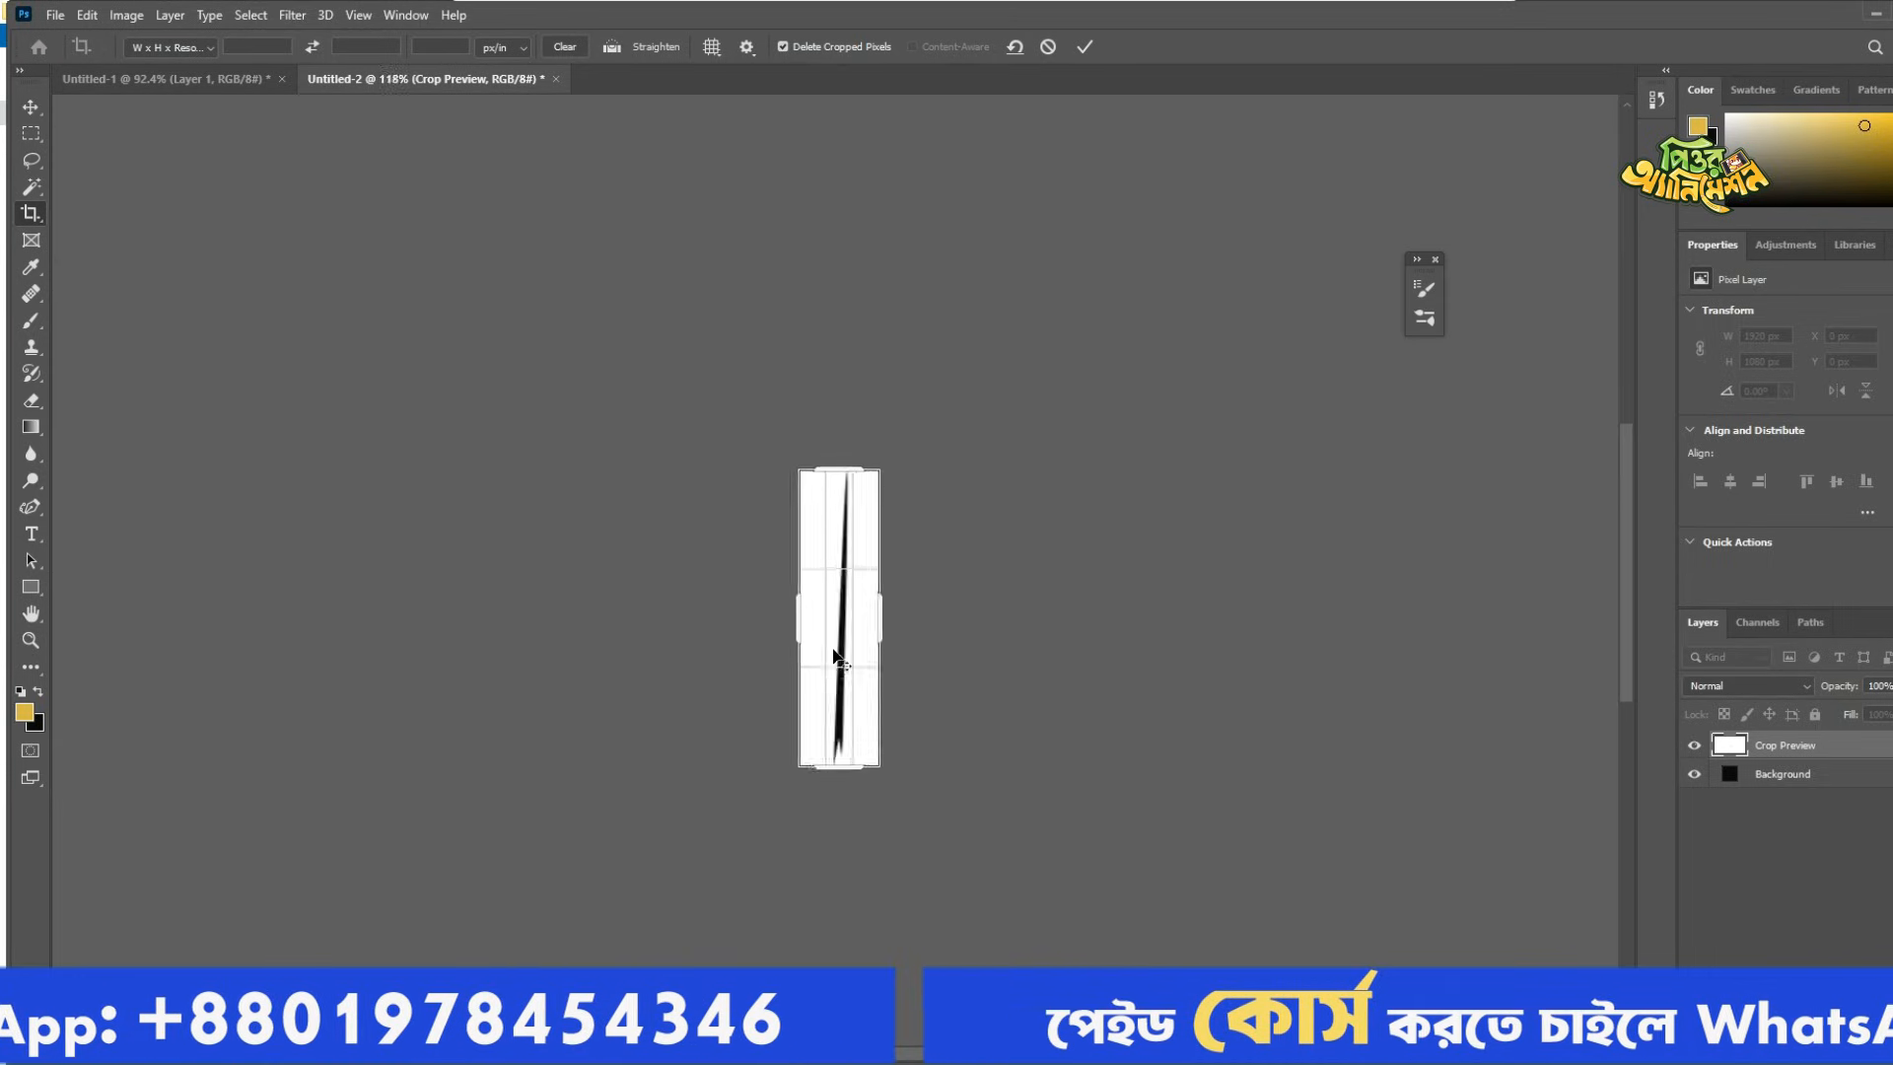
drag(749, 587, 789, 592)
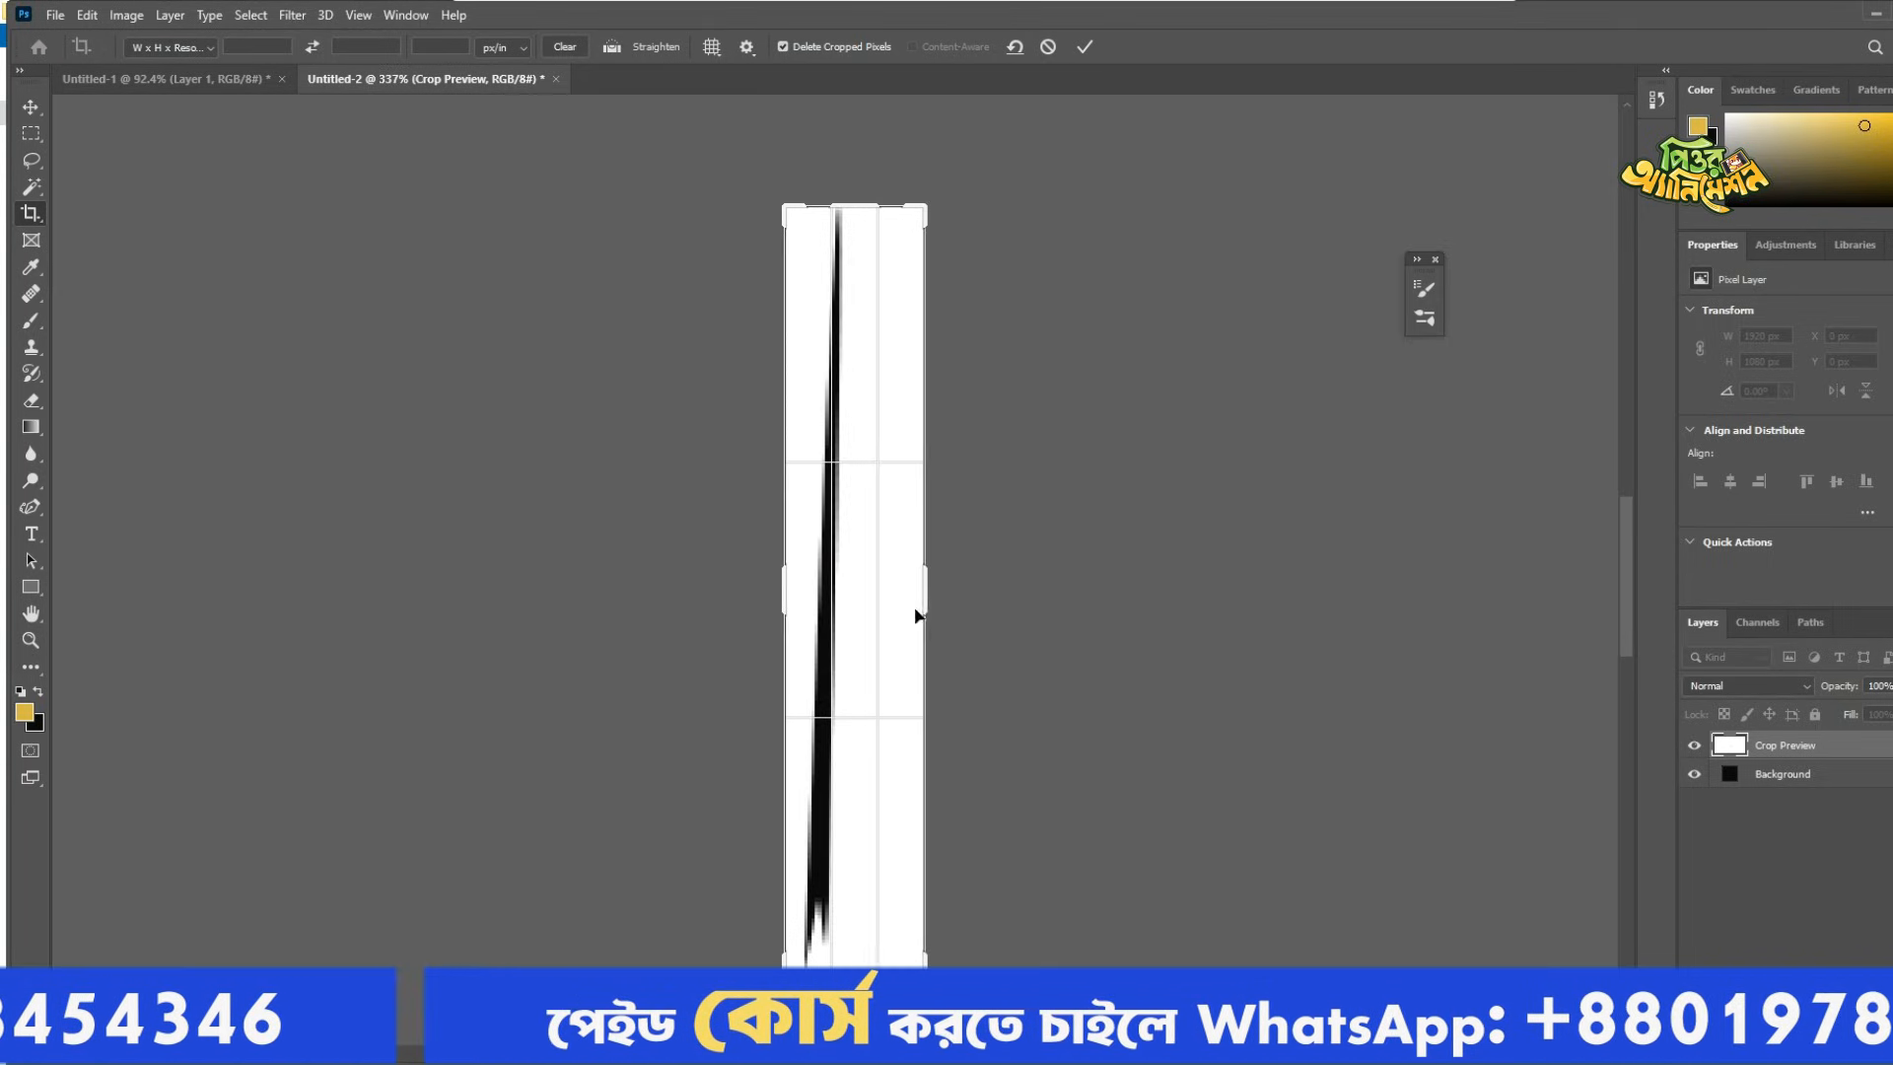
mouse_move(935, 602)
mouse_down()
mouse_move(922, 583)
mouse_move(899, 600)
mouse_up()
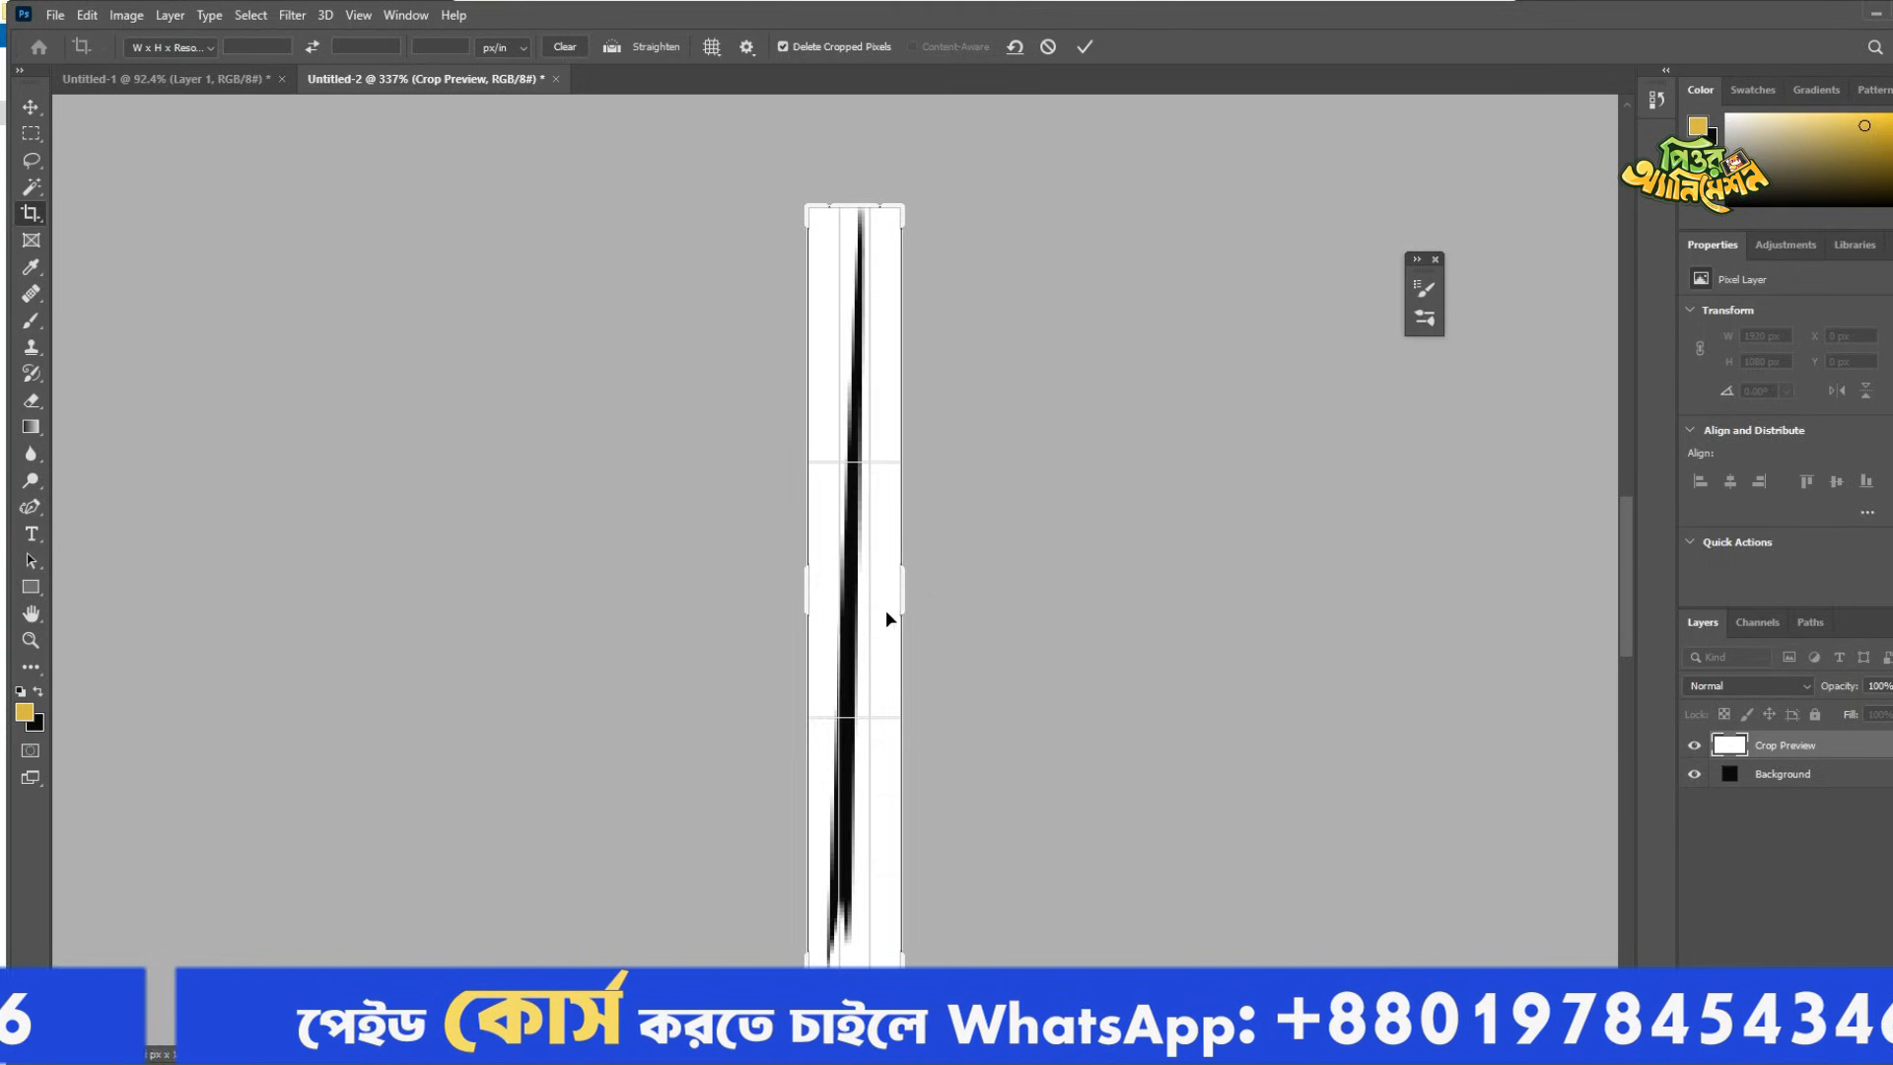
key(Return)
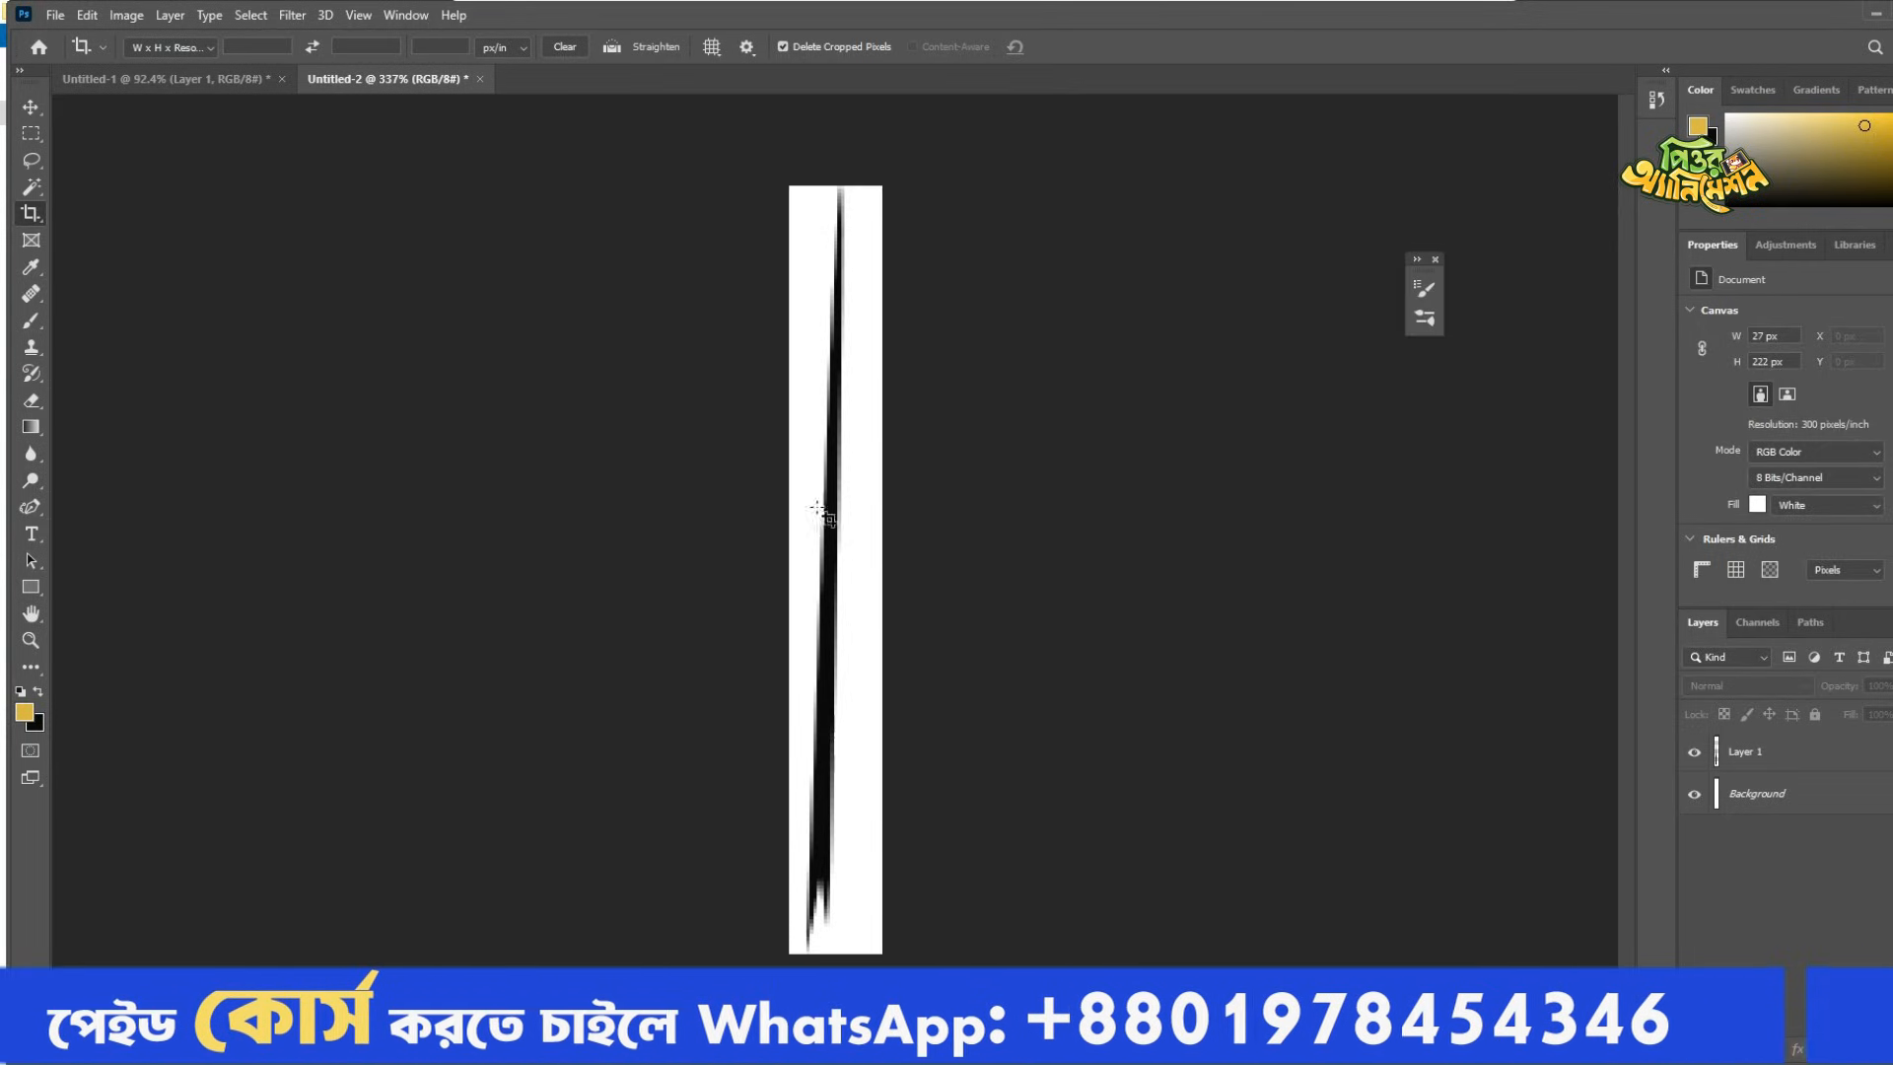
Define the straw blade on Layer 1 as a brush preset named BURSH 25 and close its document without saving.
click(1806, 761)
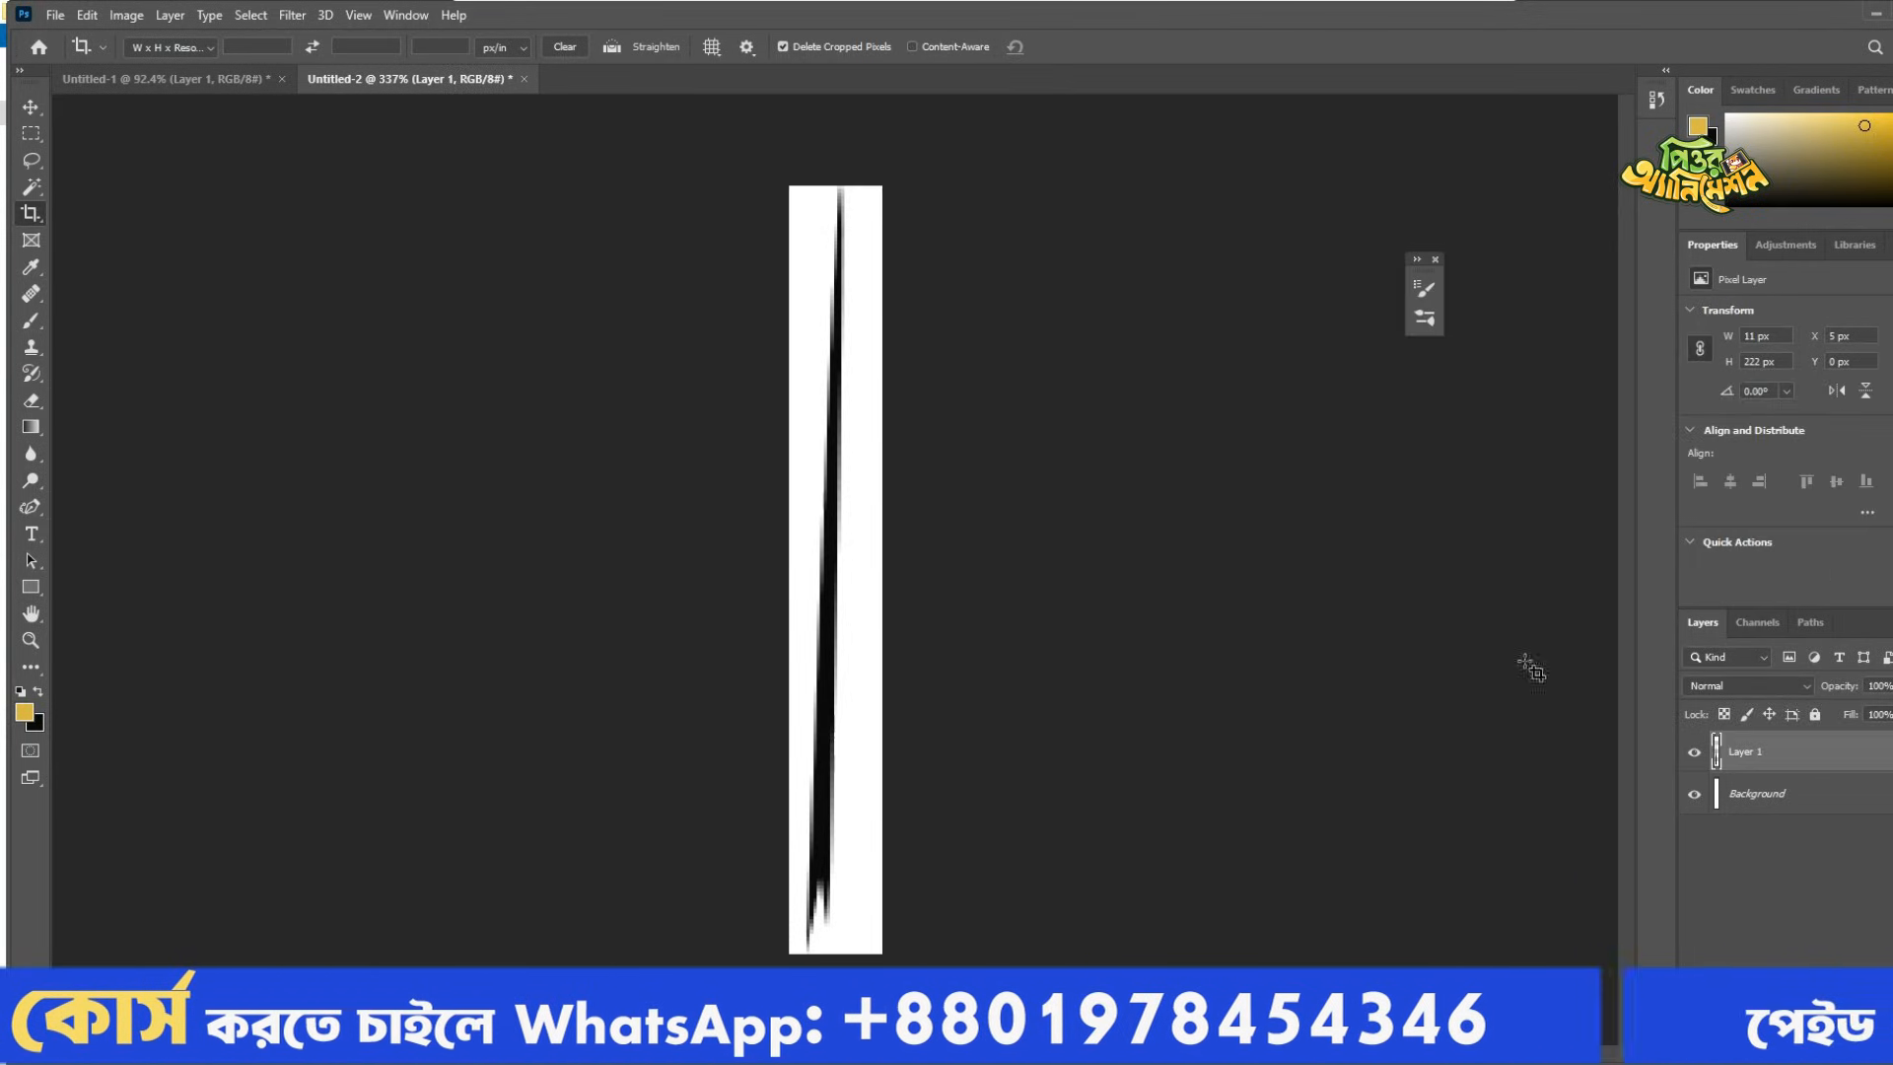
click(86, 17)
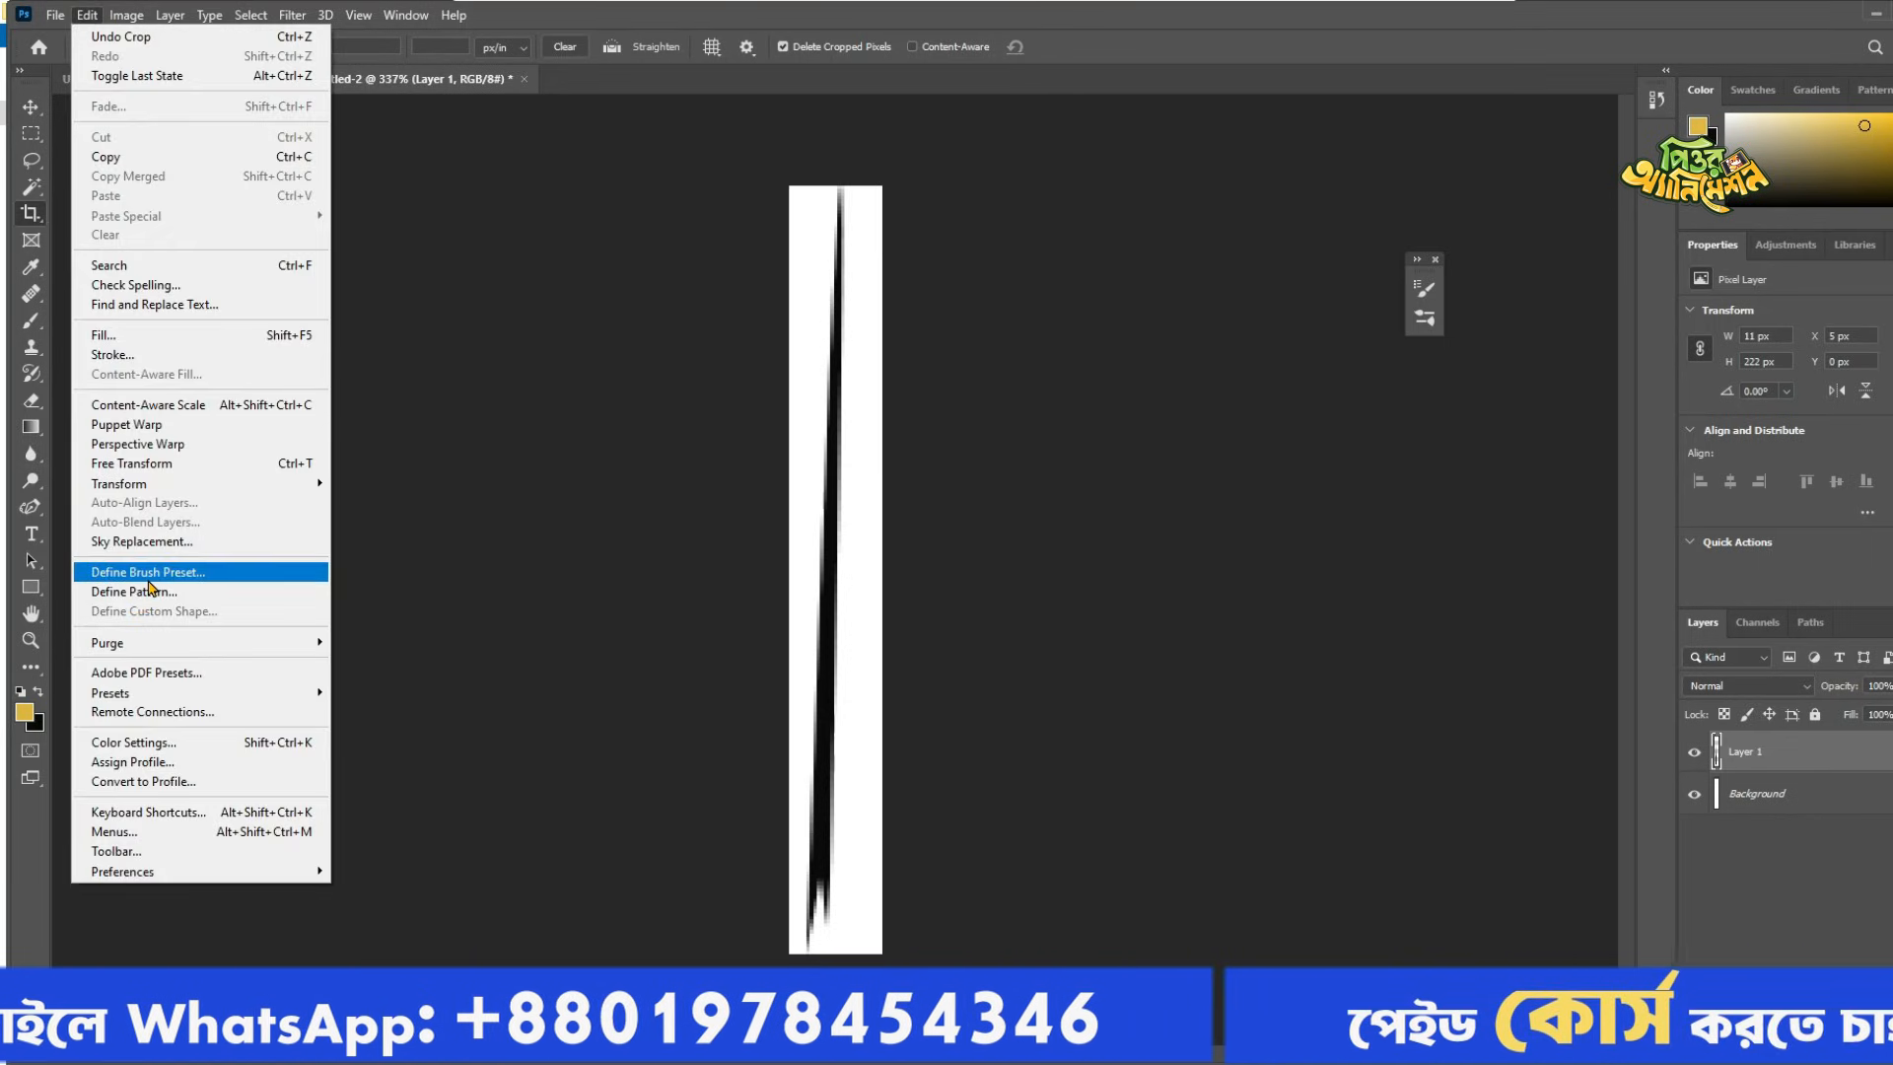
click(149, 581)
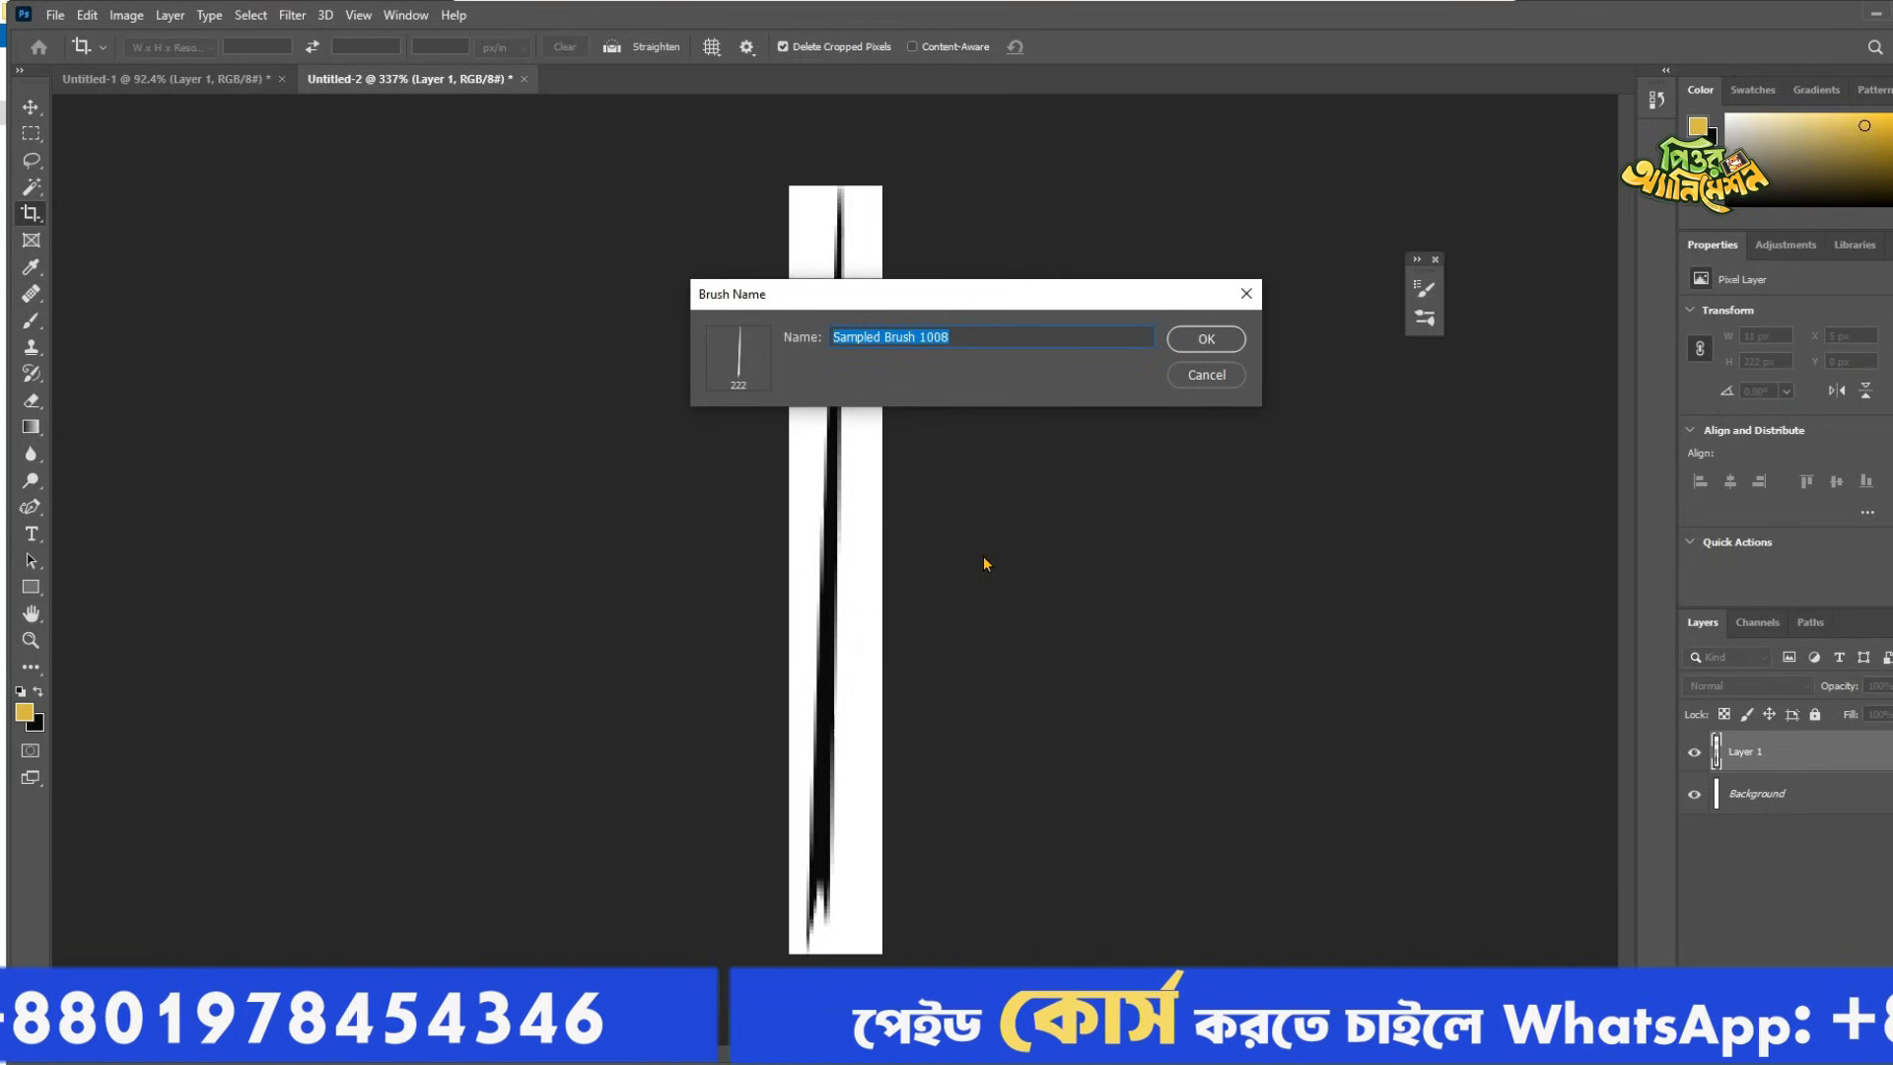
text(BURSH 25)
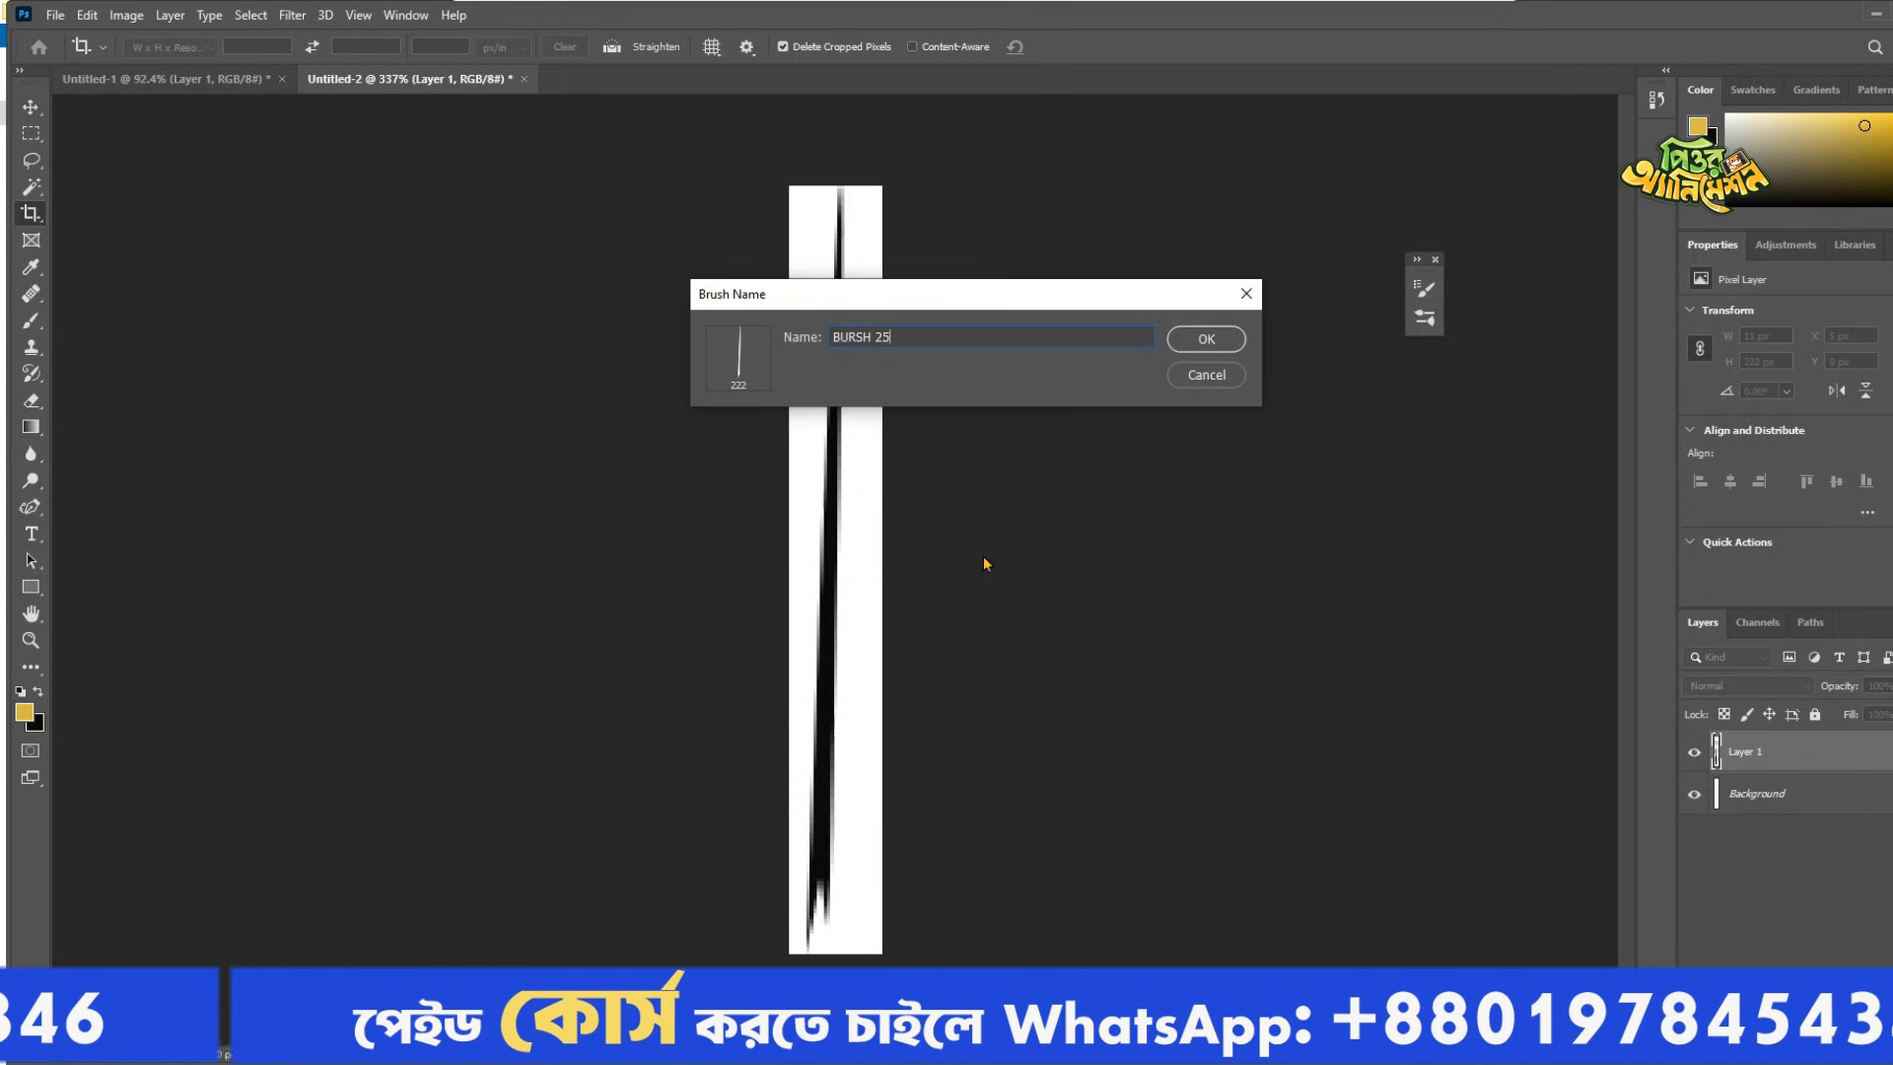
click(1205, 338)
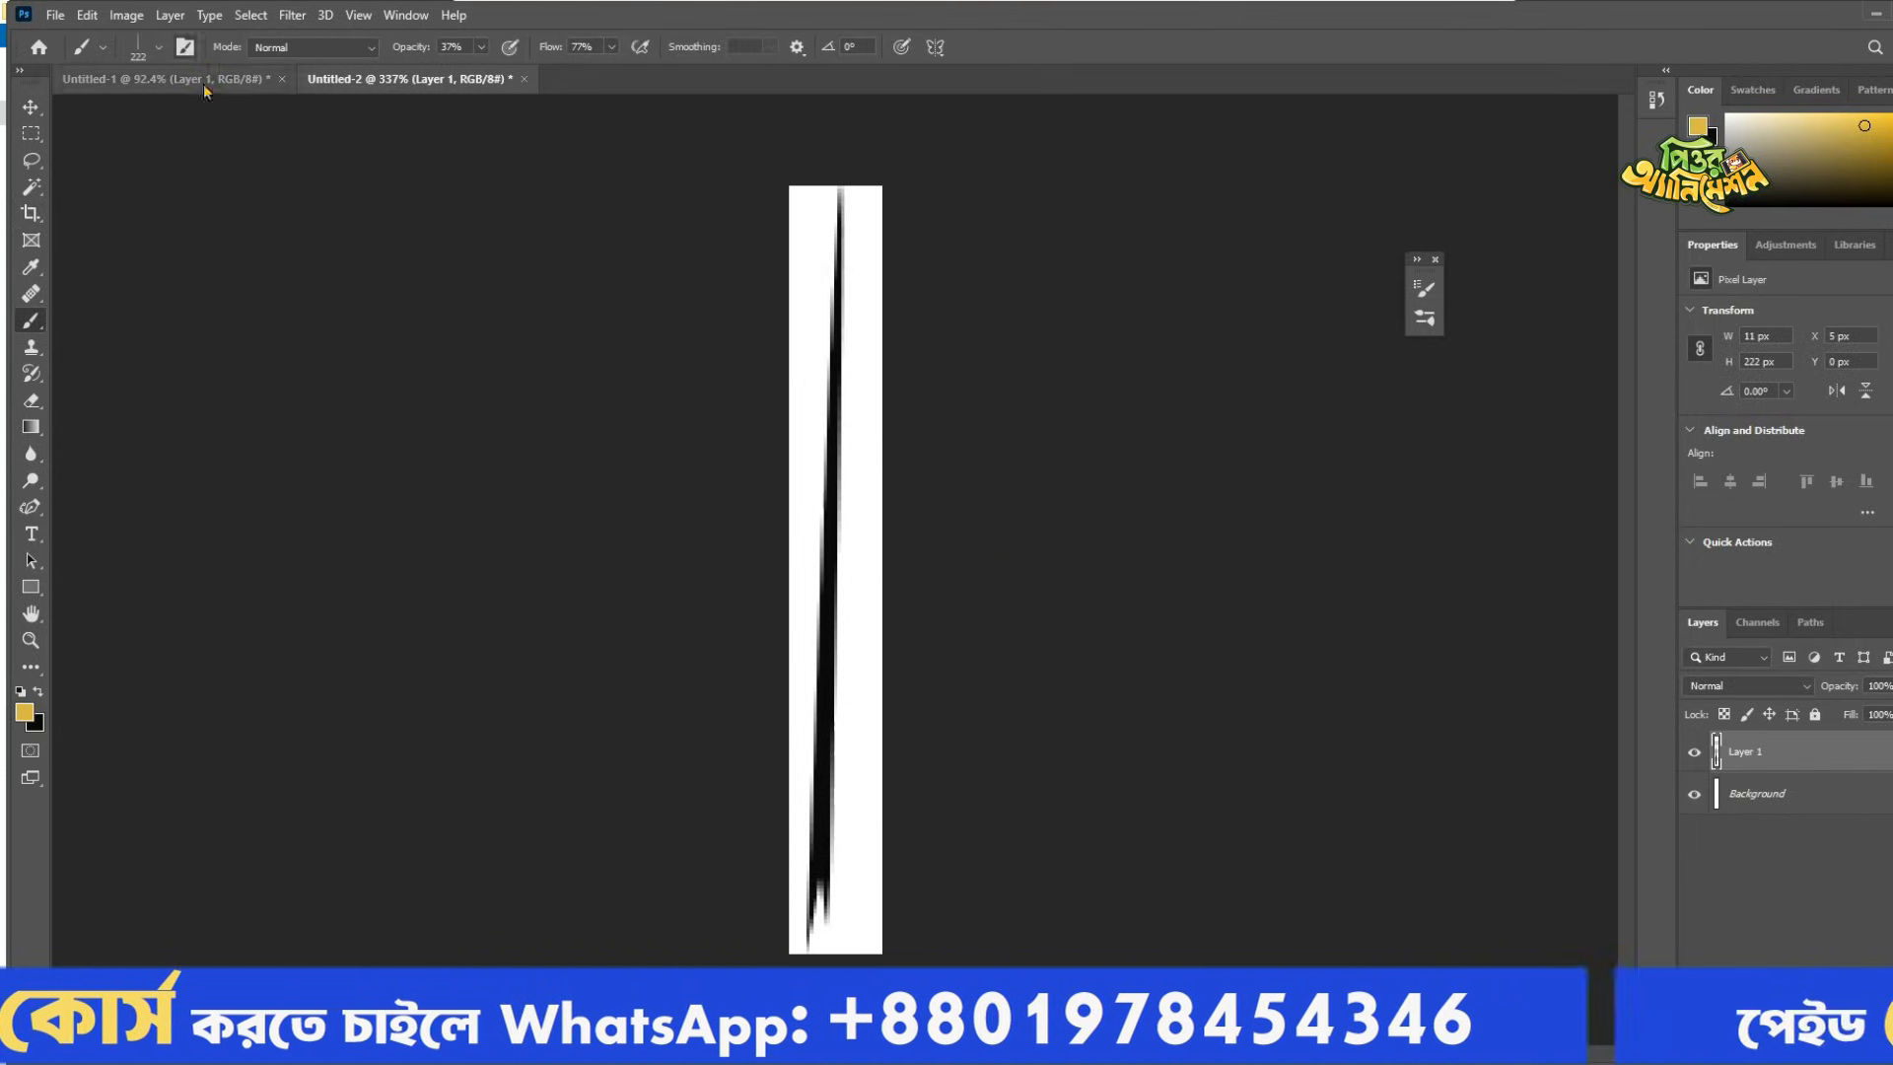
click(524, 79)
click(981, 405)
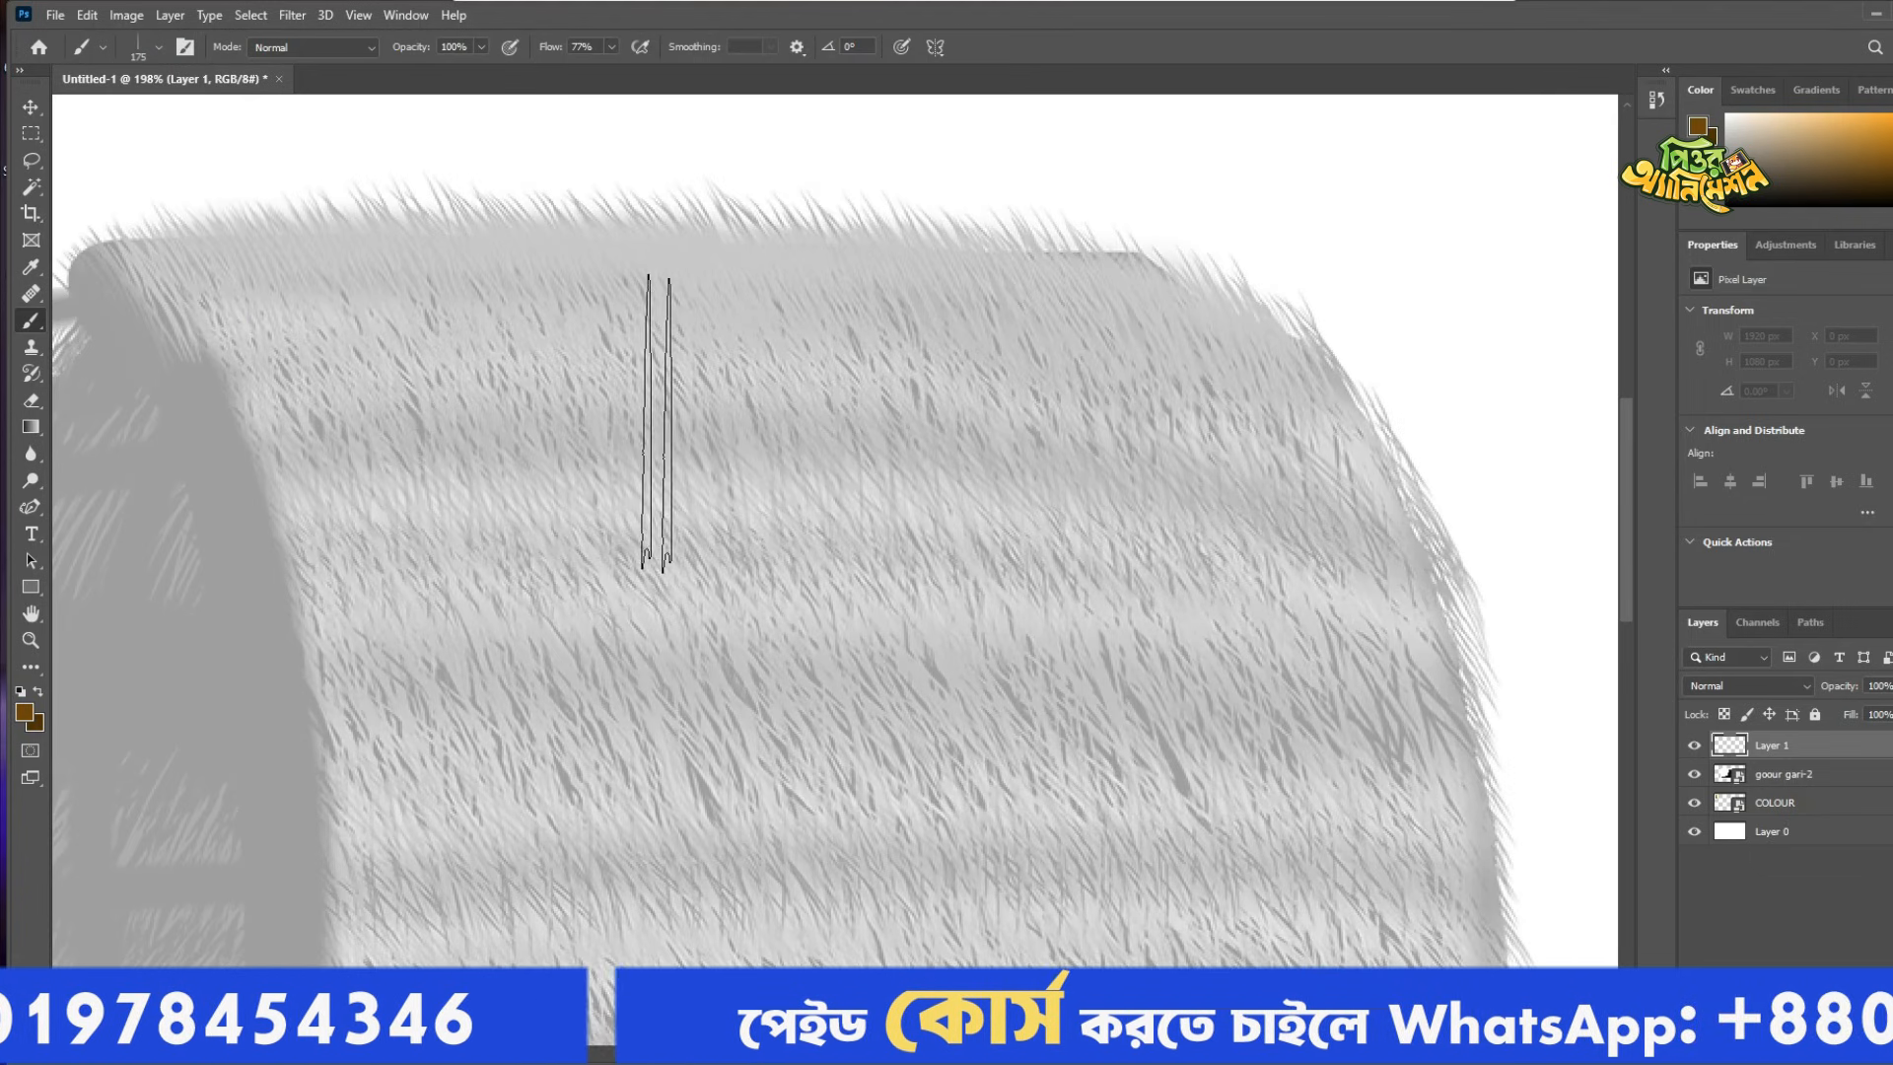
Open the brush settings beside the cart's thatched roof and check the Scattering options of the BURSH 25 brush.
drag(639, 441, 988, 455)
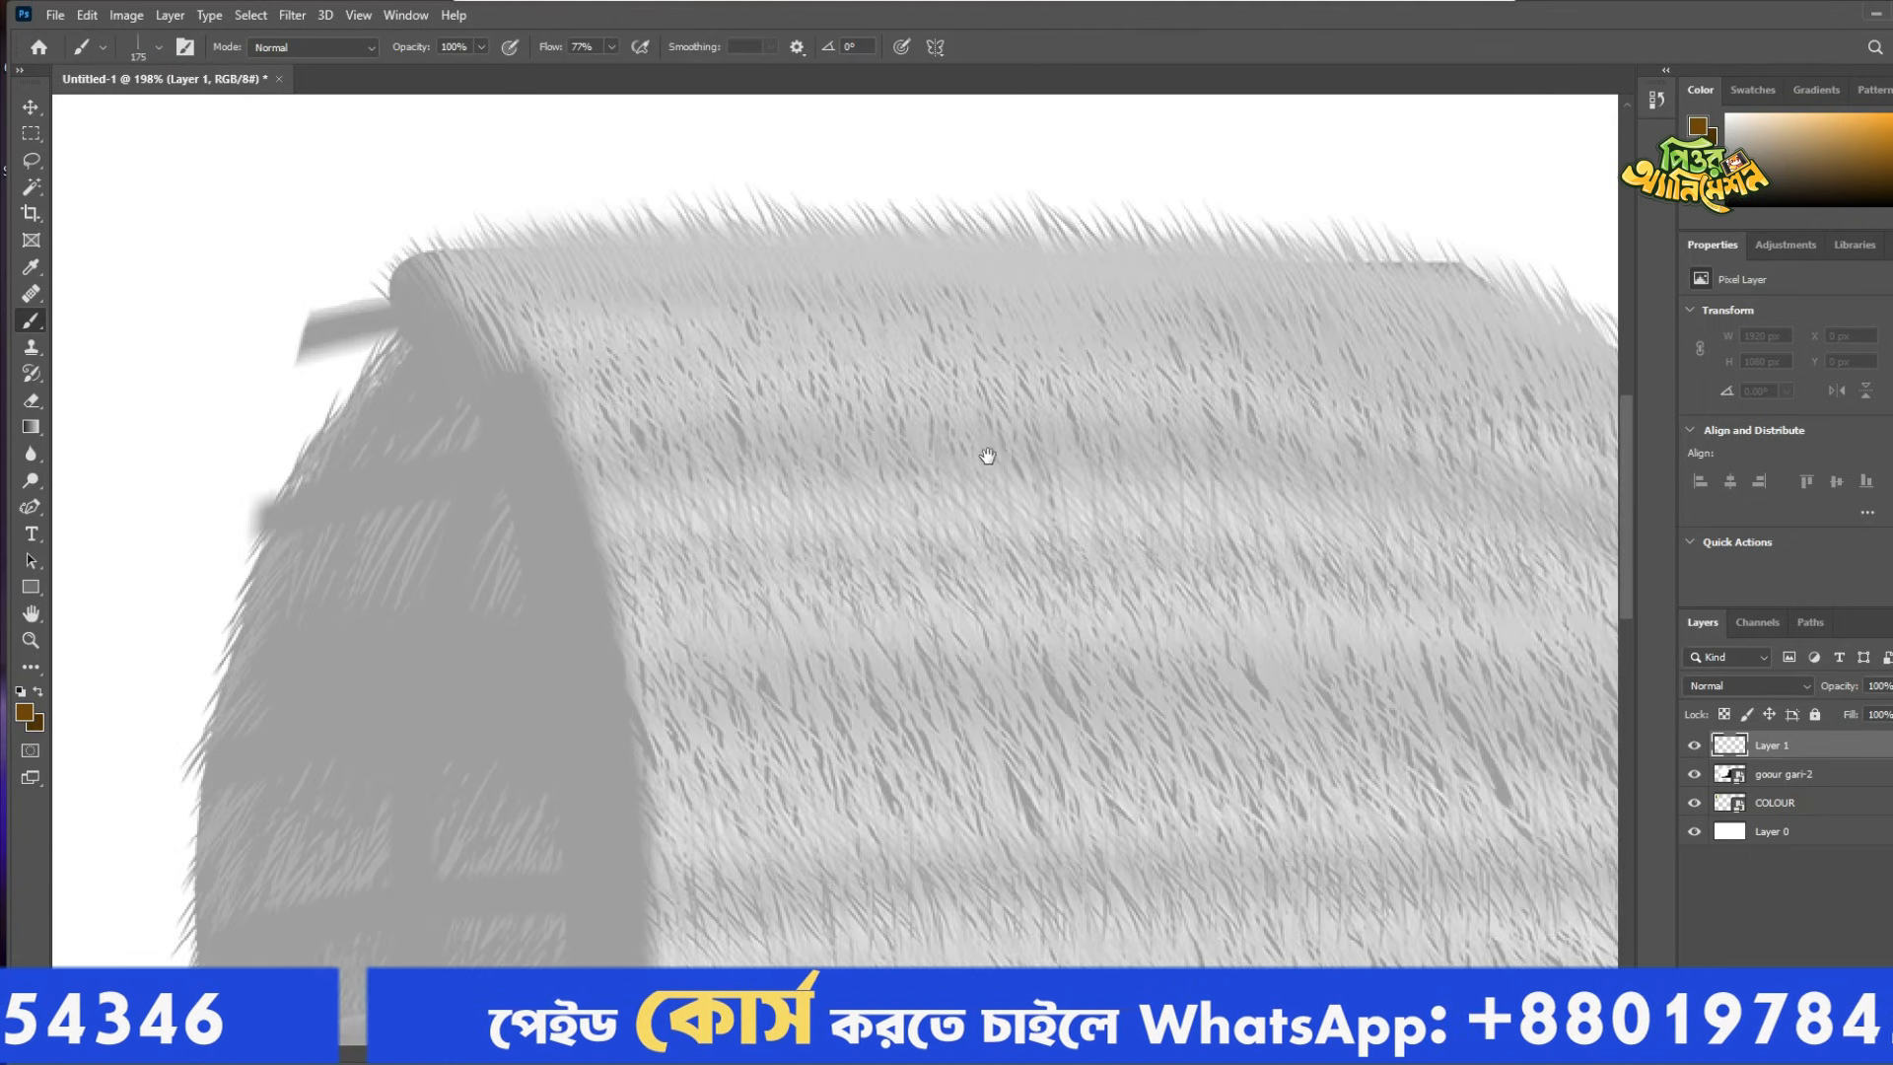
drag(760, 381, 529, 287)
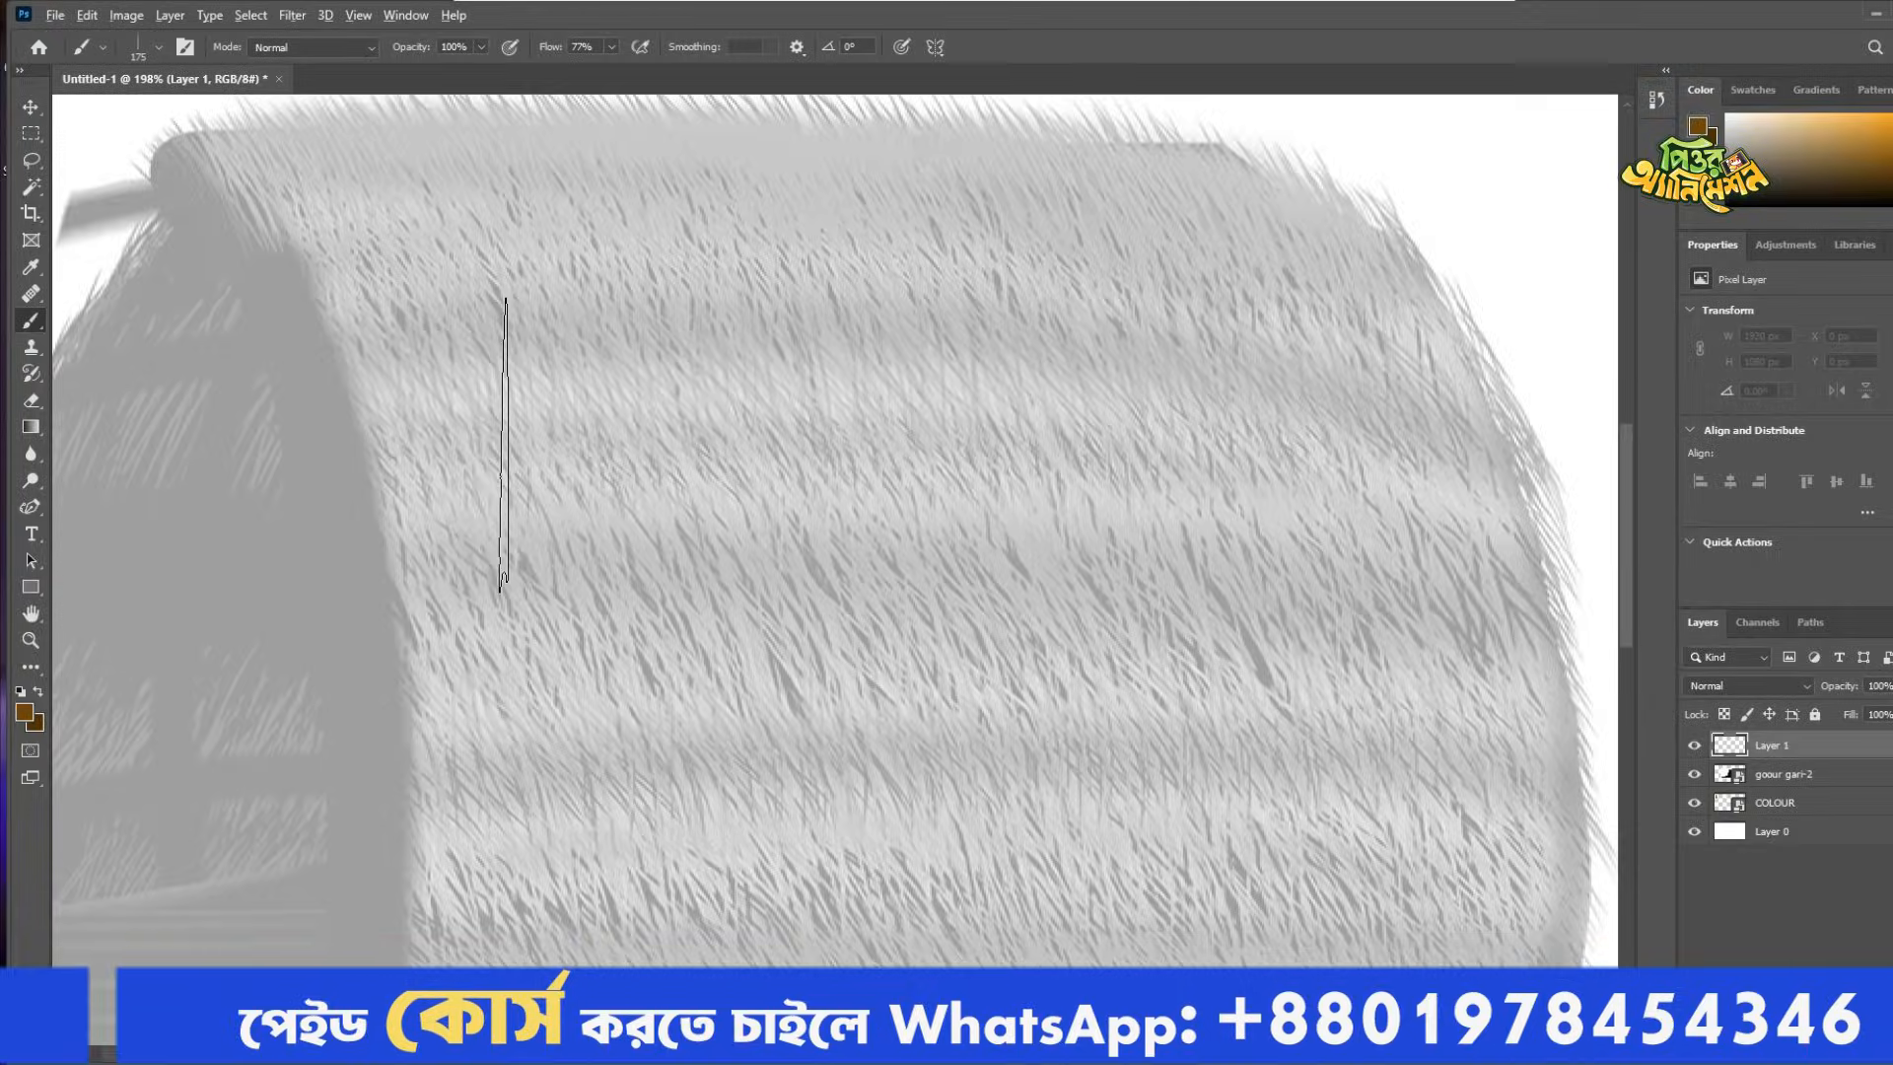
scroll(504, 443, down, 3)
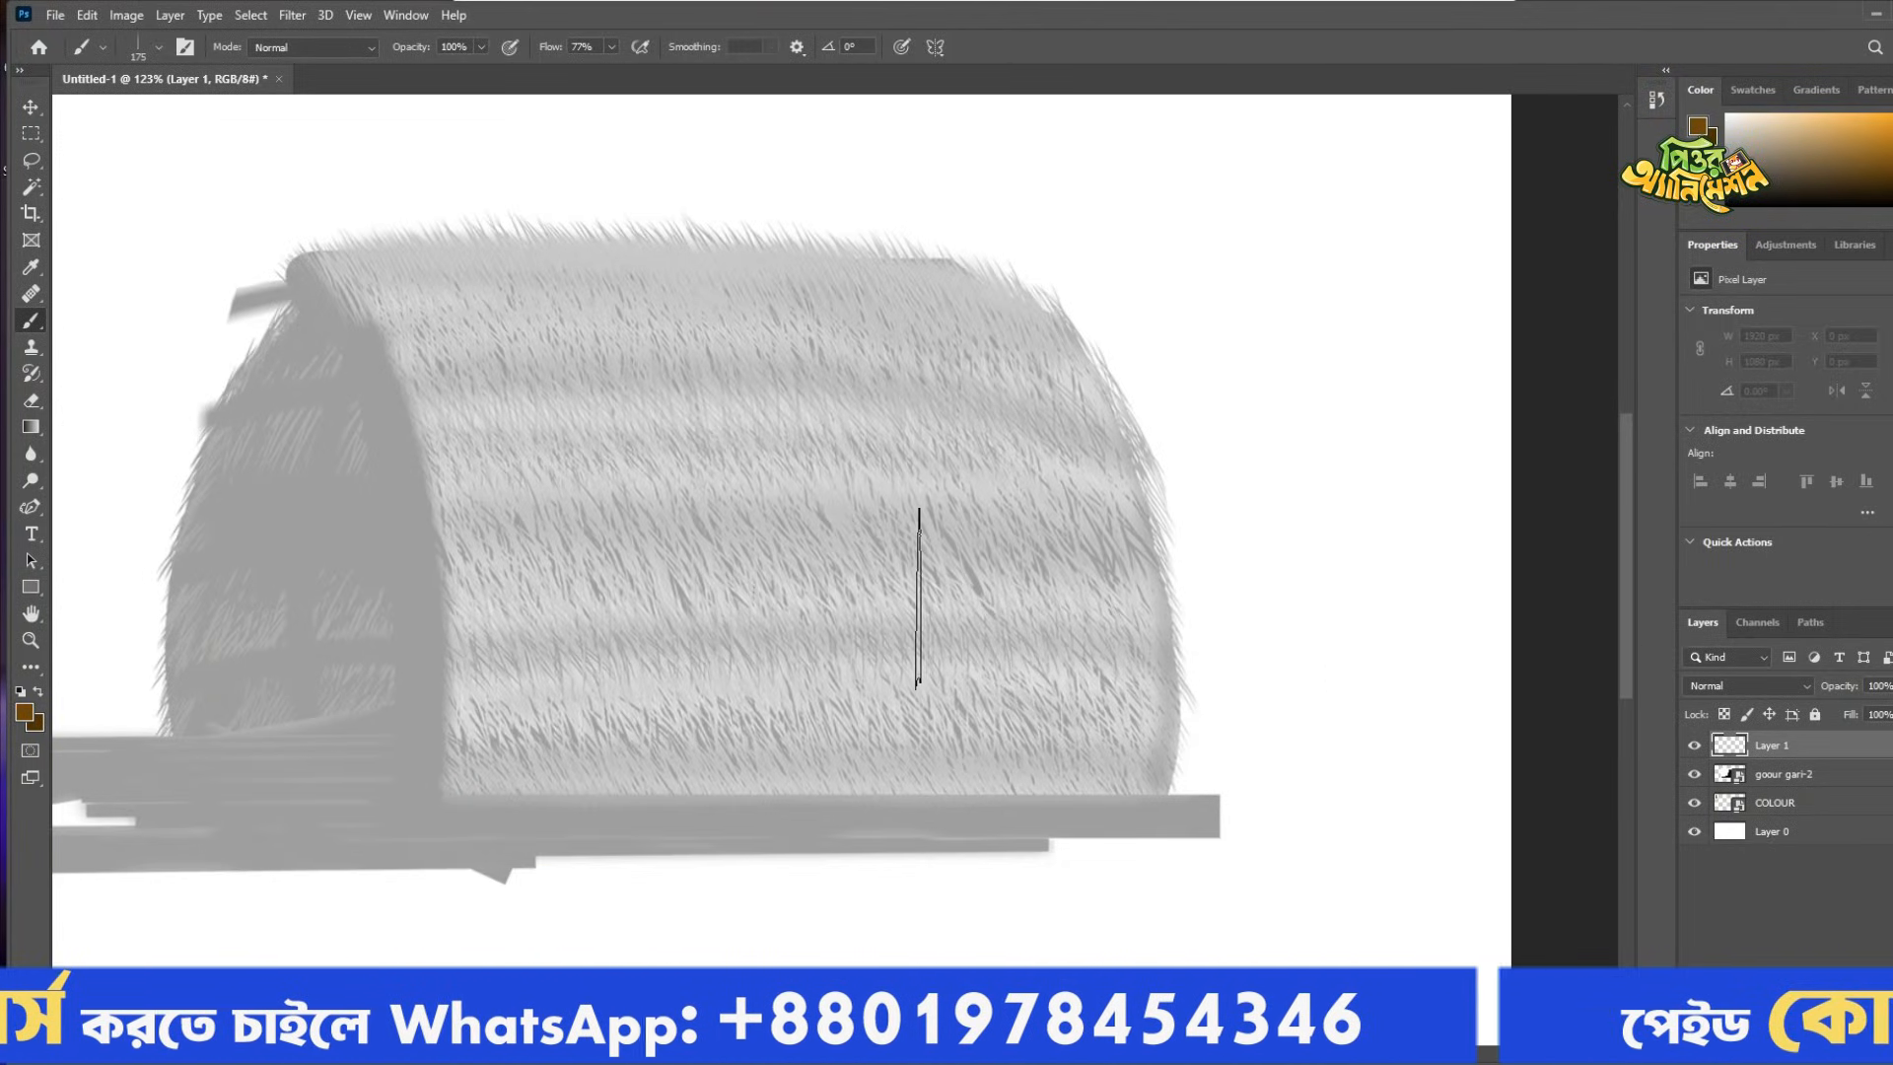
scroll(553, 677, up, 2)
drag(469, 246, 415, 394)
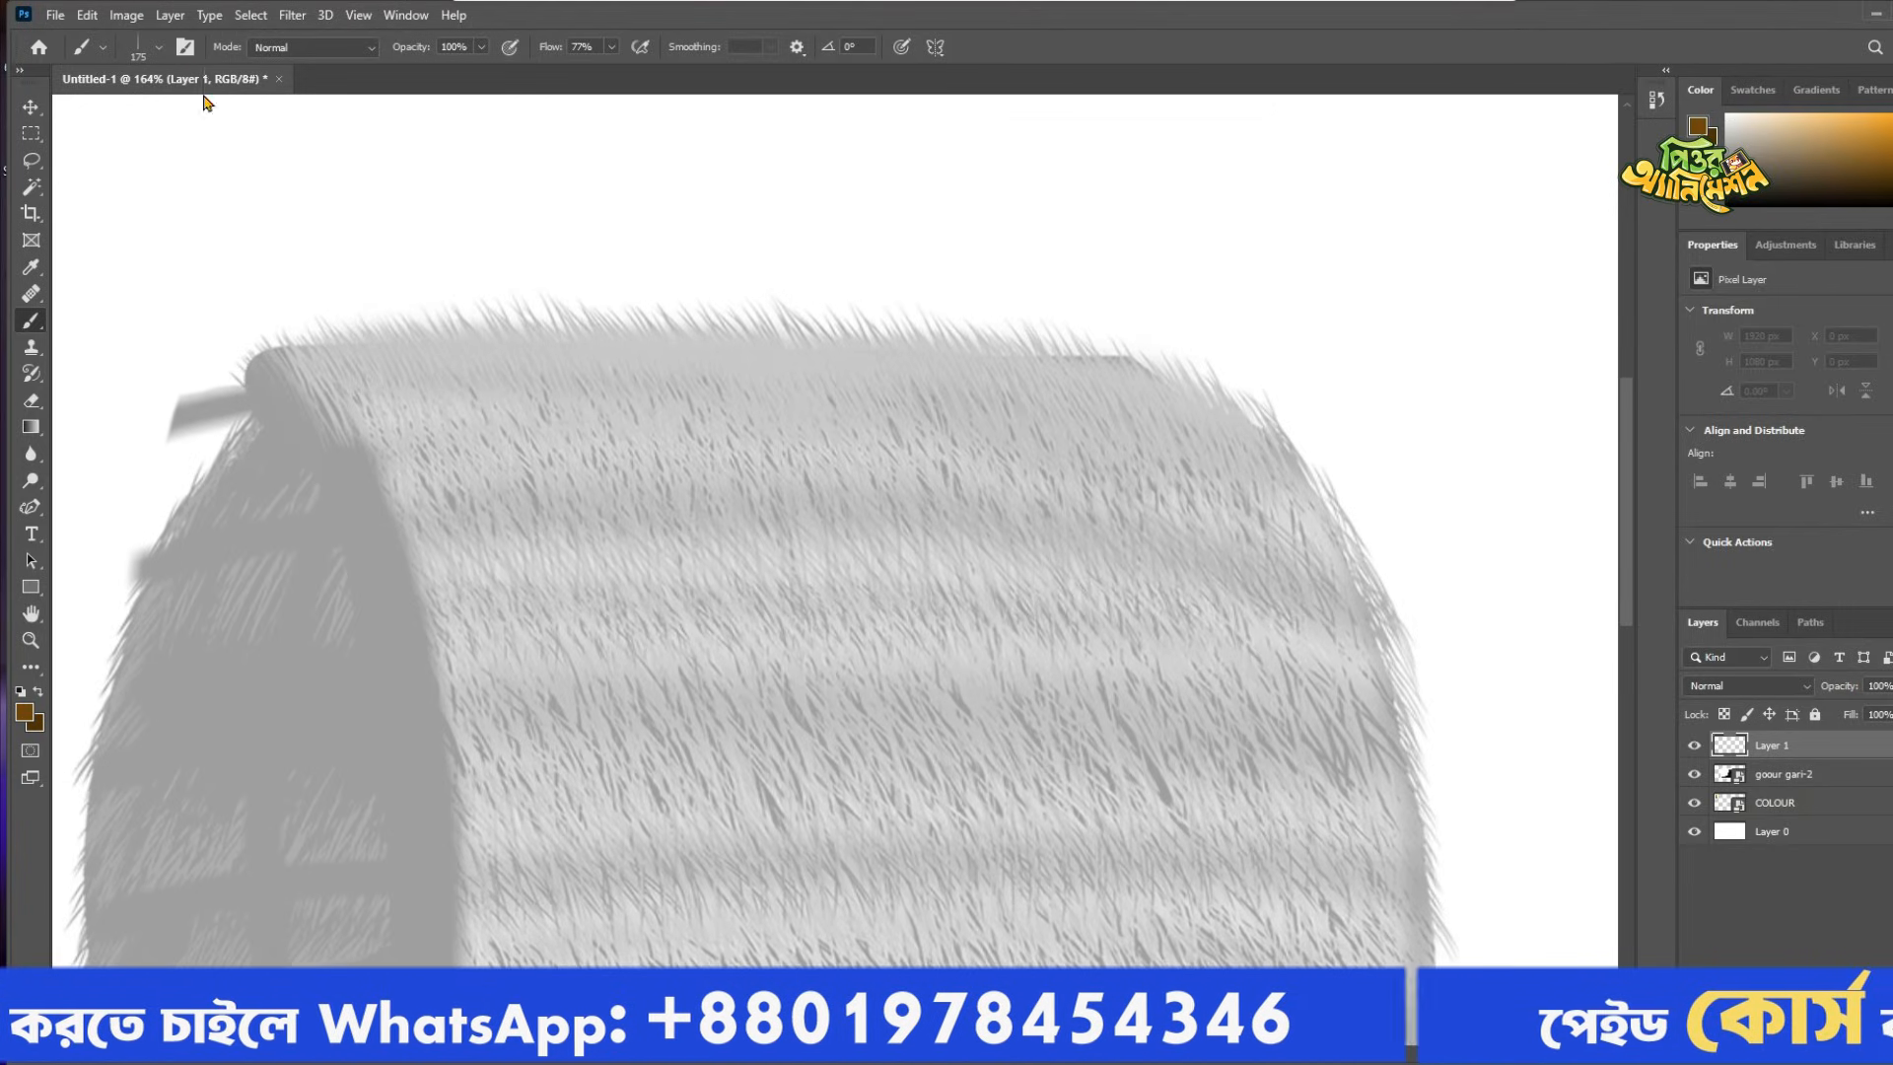
key(F5)
drag(950, 282, 1400, 203)
click(1331, 217)
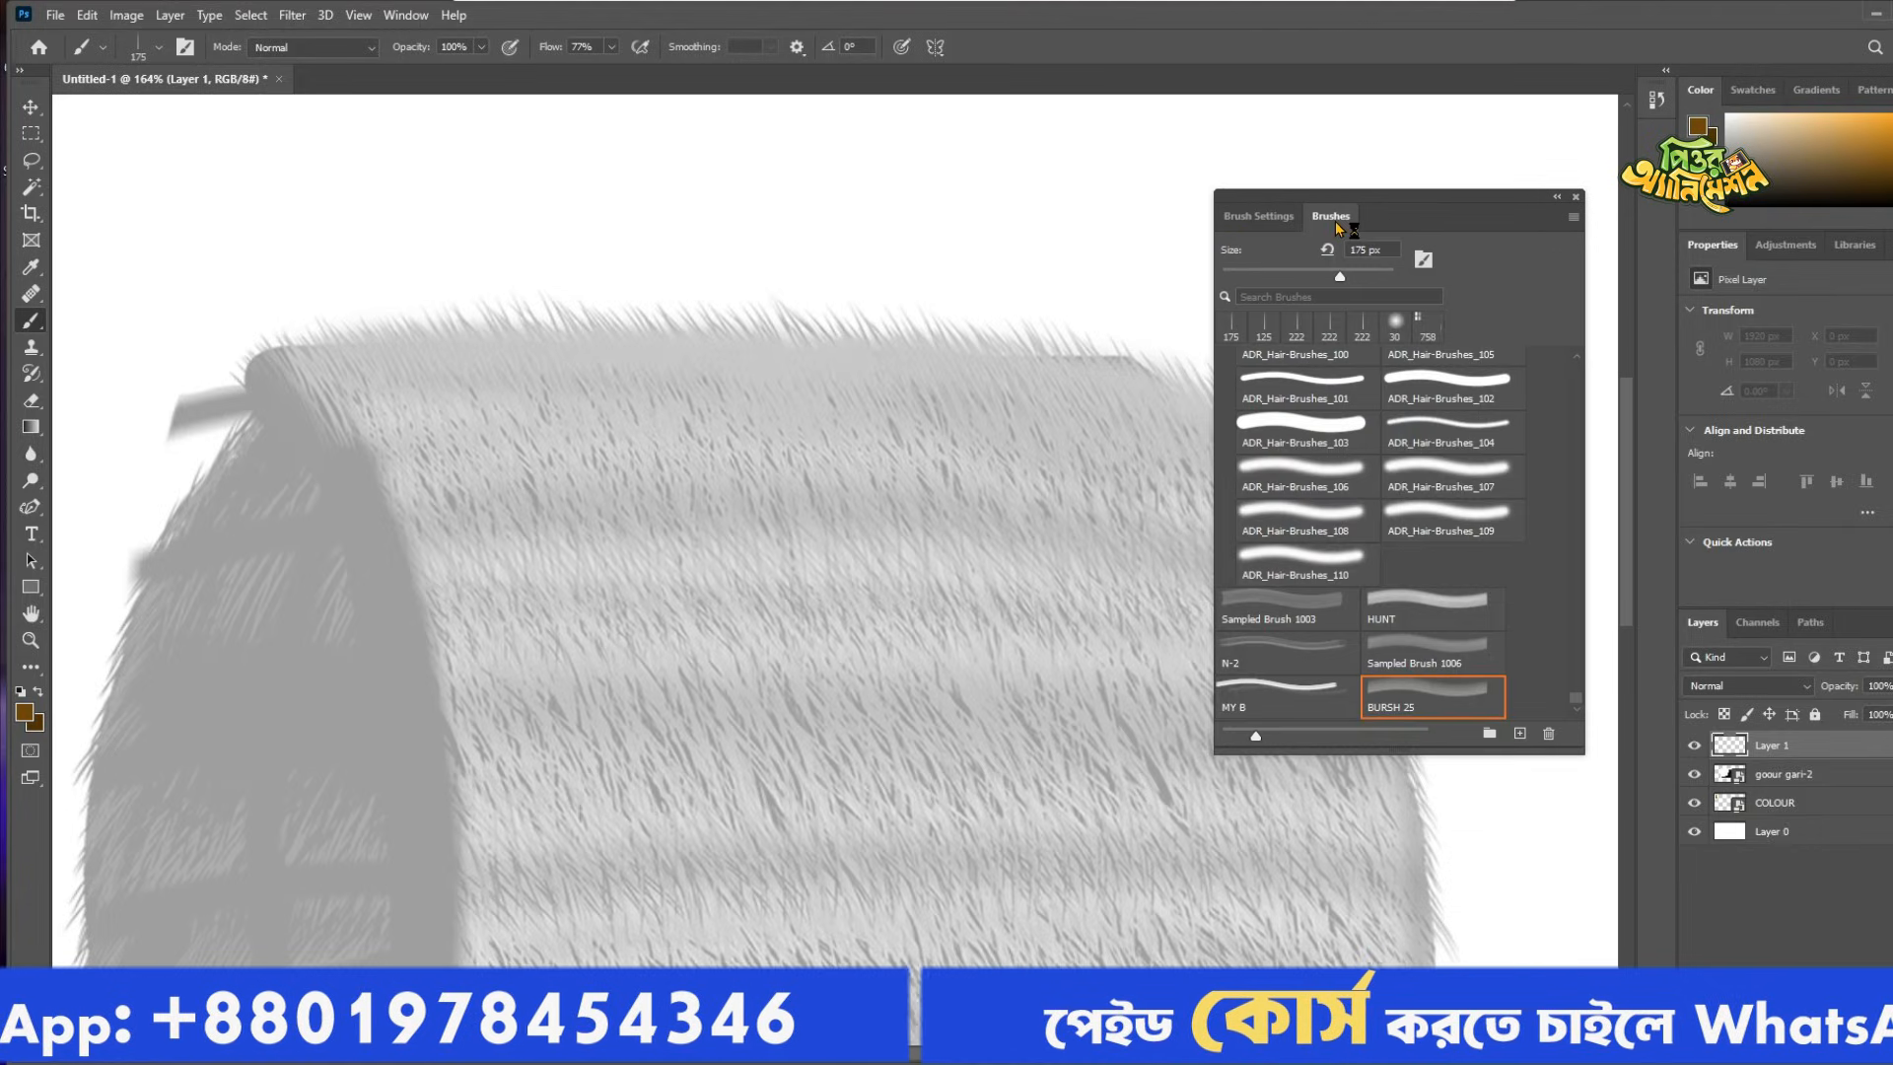
click(1260, 216)
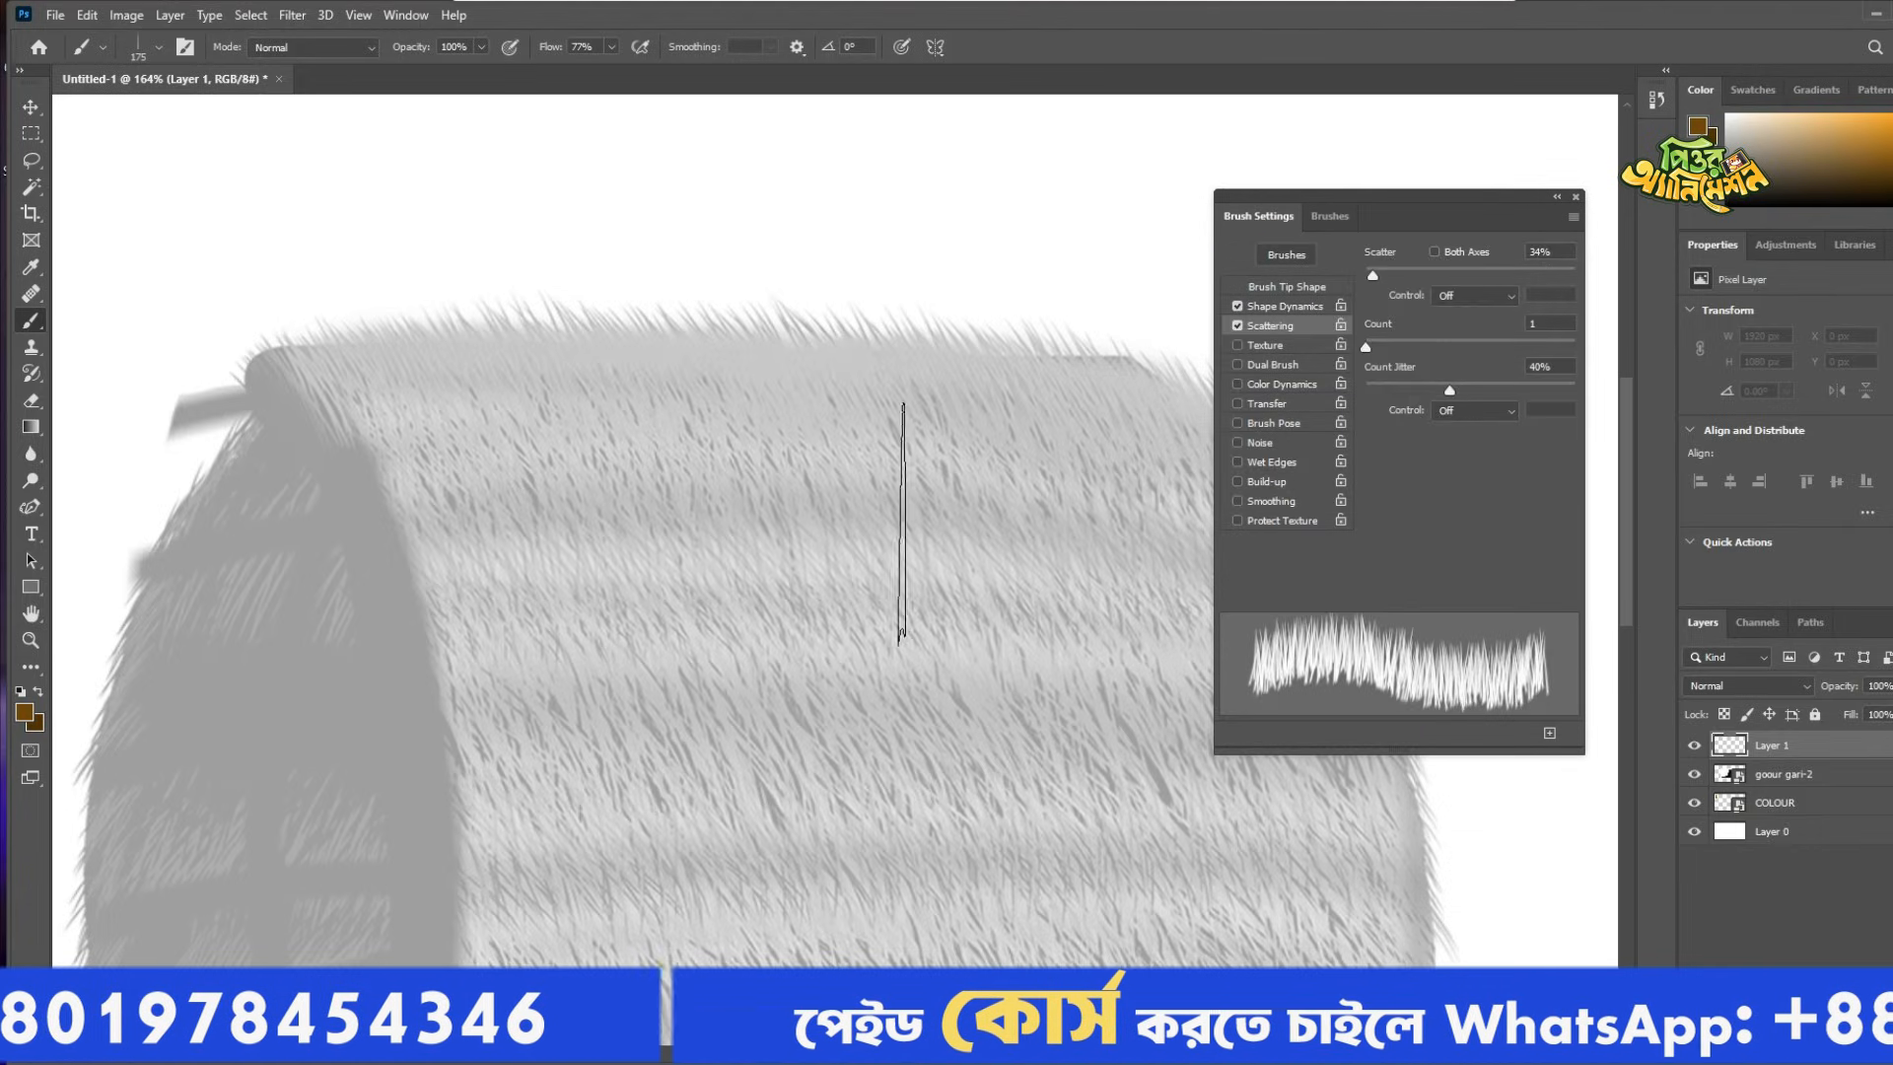
Try the straw brush at a 45° angle with a brown stroke on the roof, and undo the stroke.
click(143, 49)
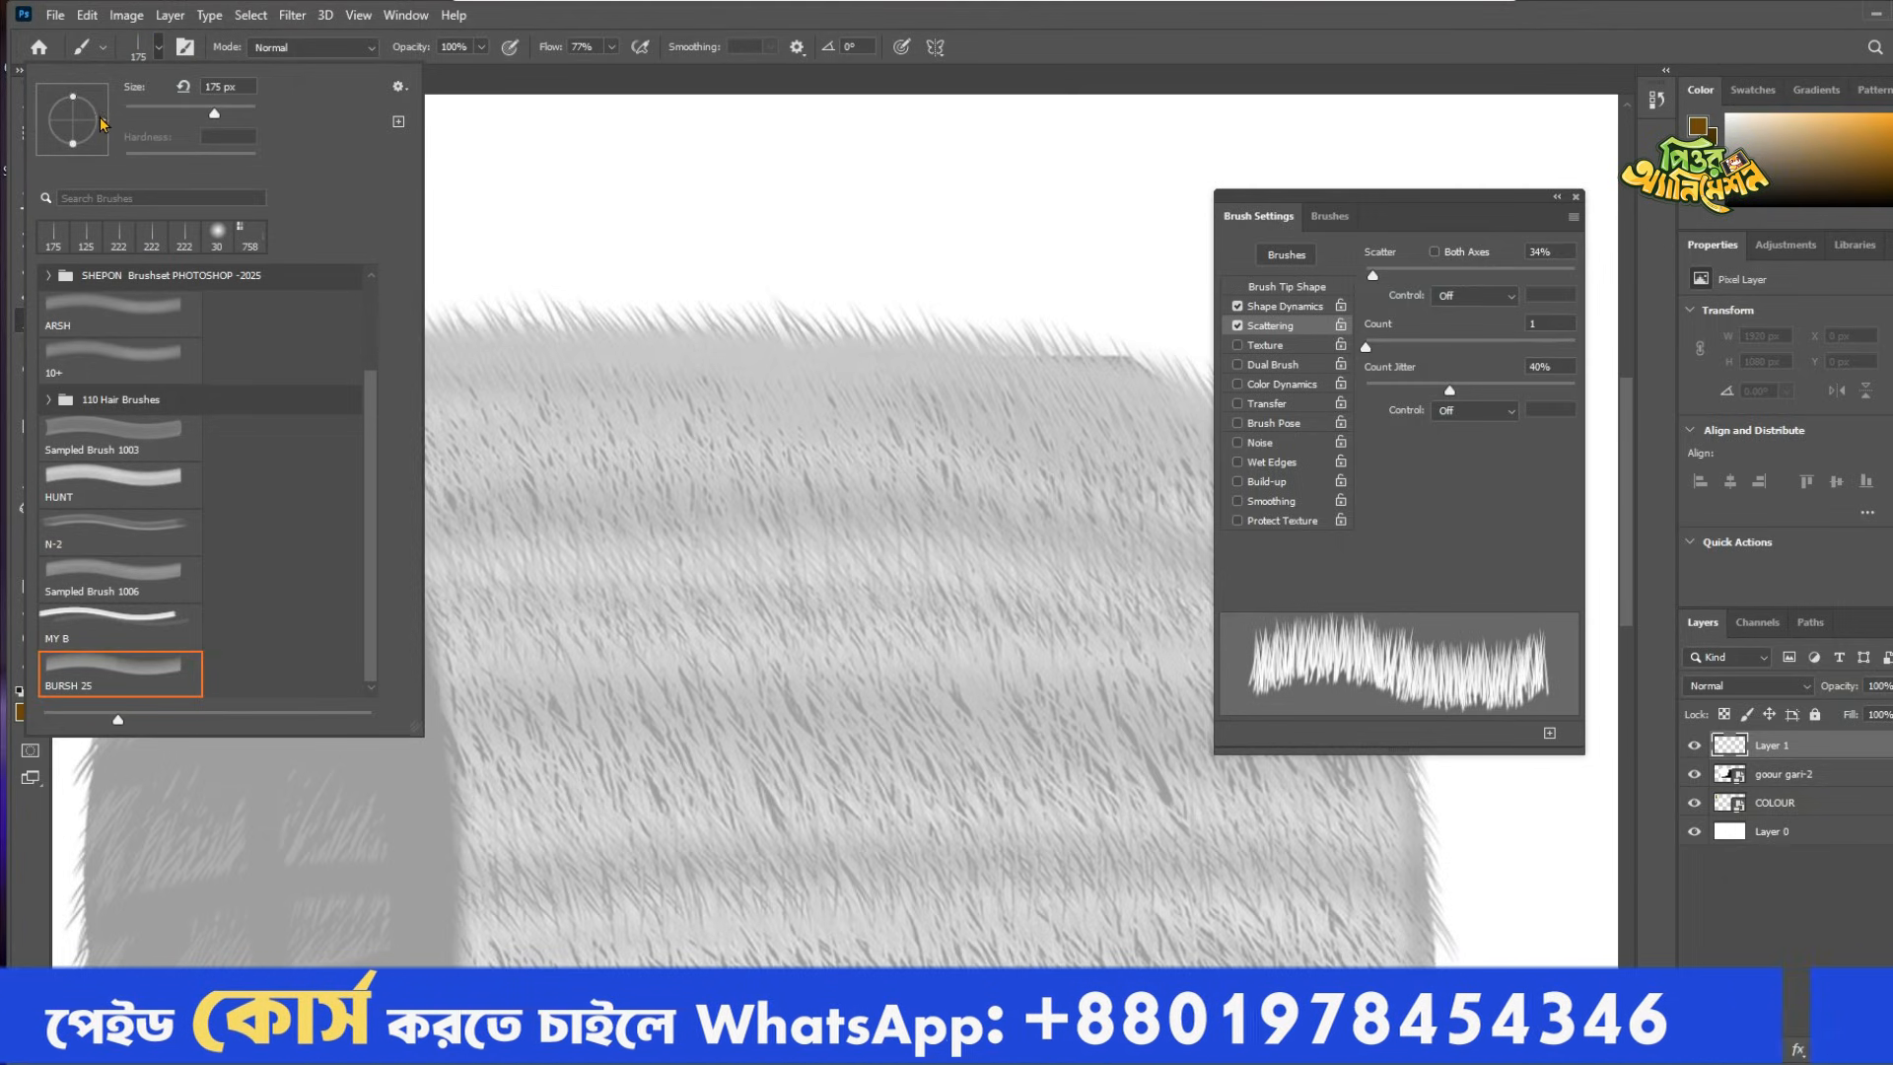
drag(103, 107, 98, 97)
click(641, 403)
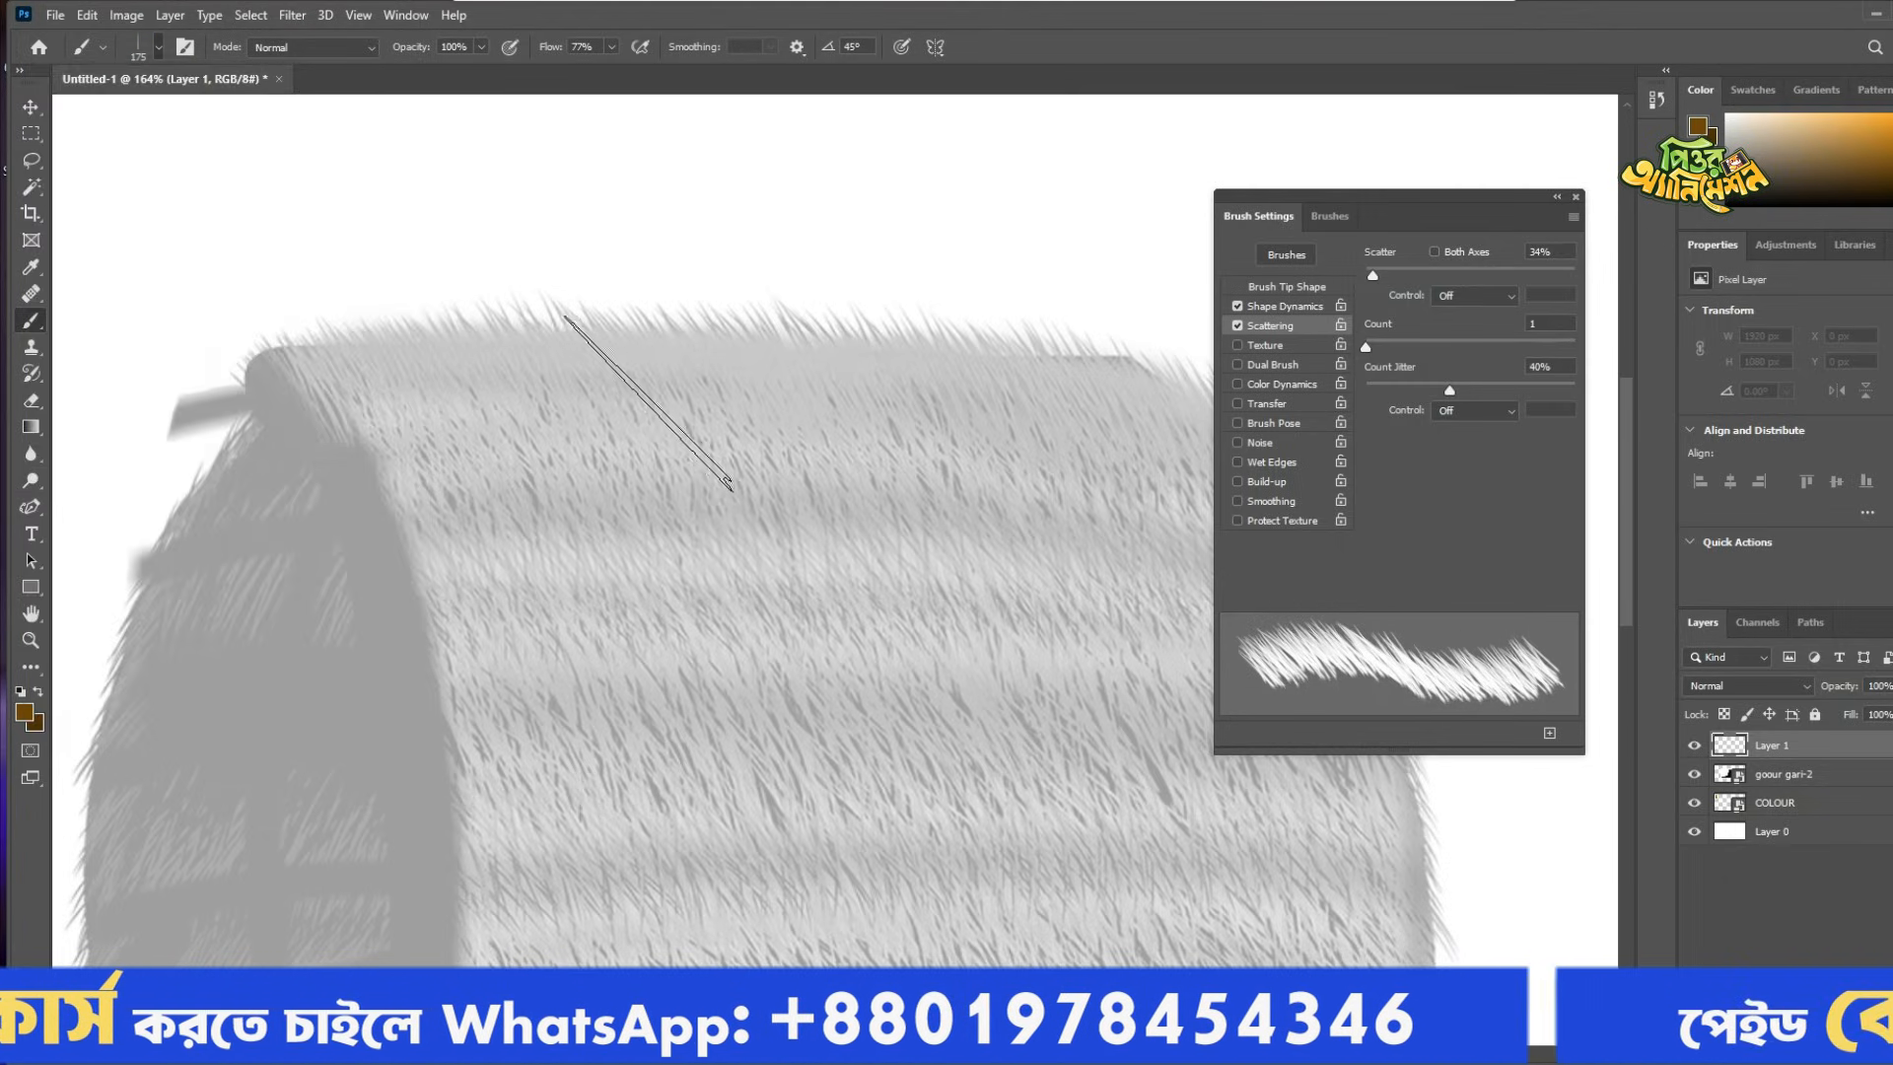
drag(651, 402, 768, 404)
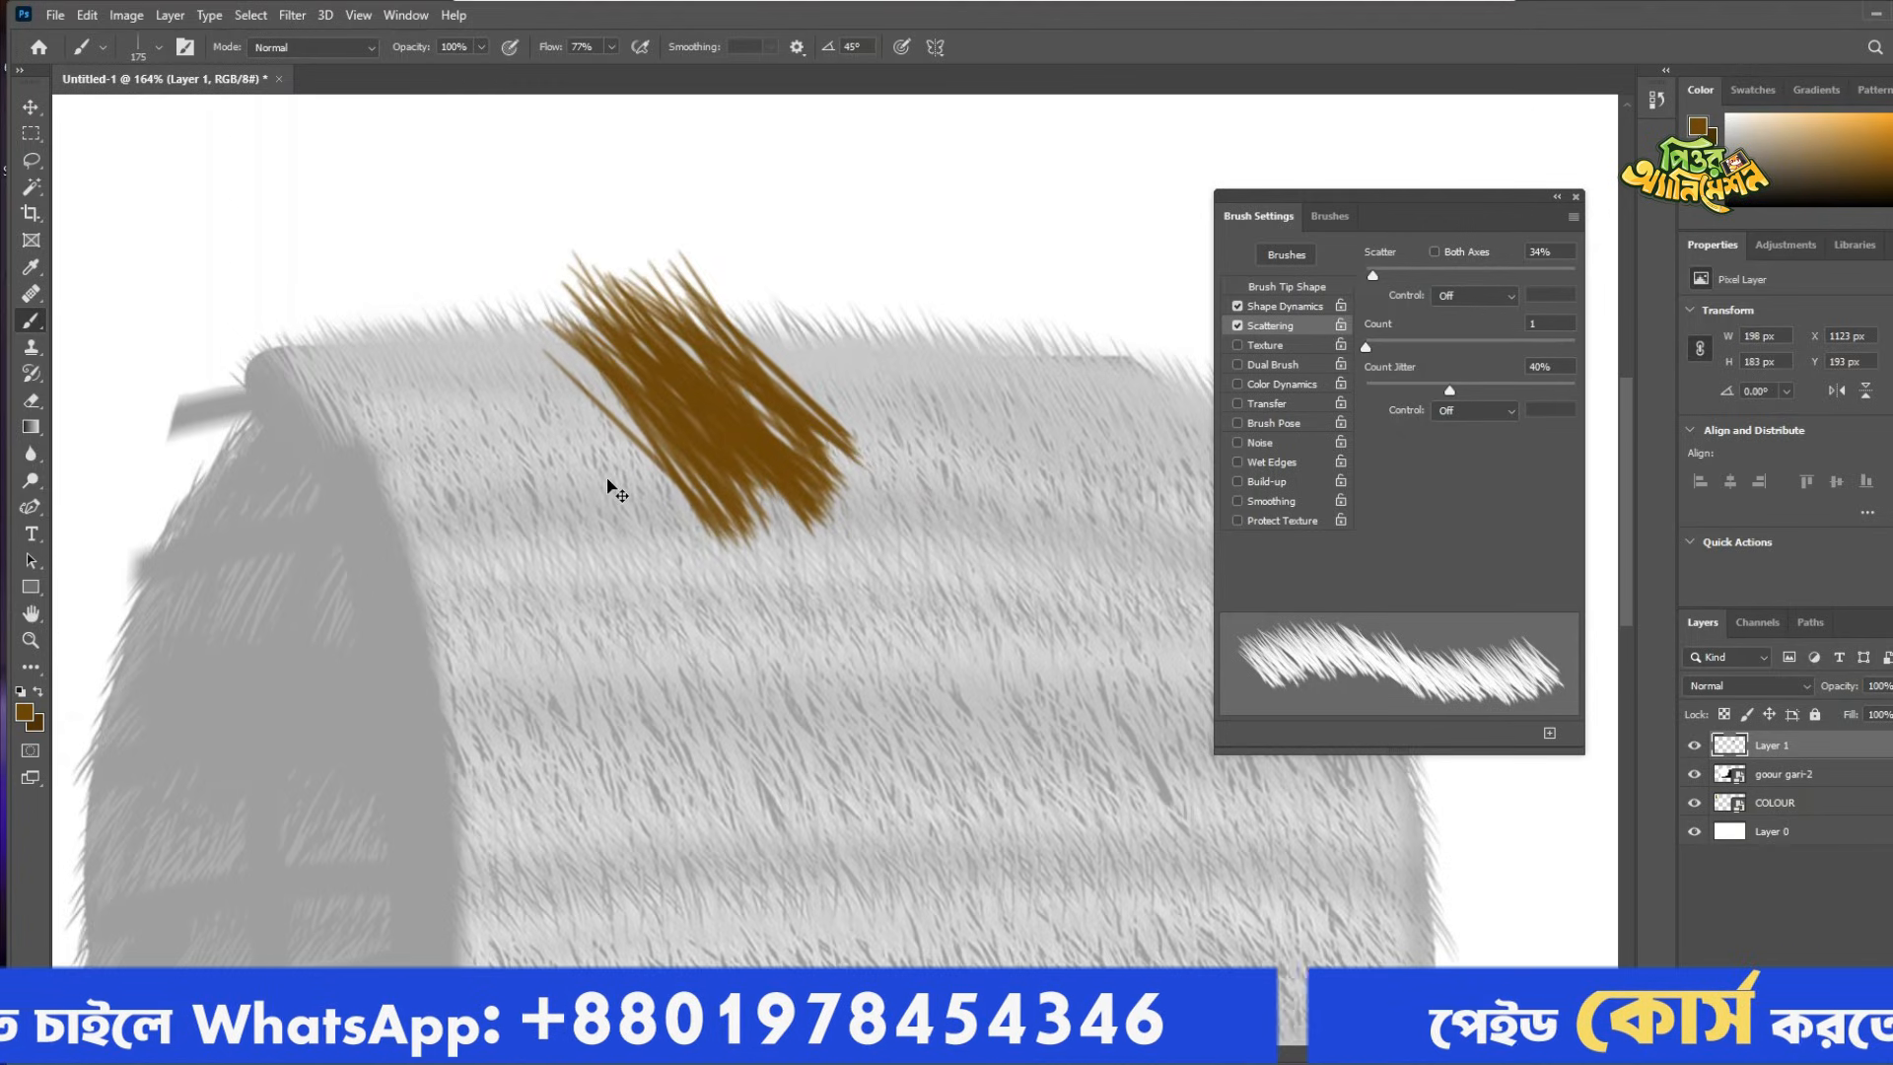
key(ctrl+z)
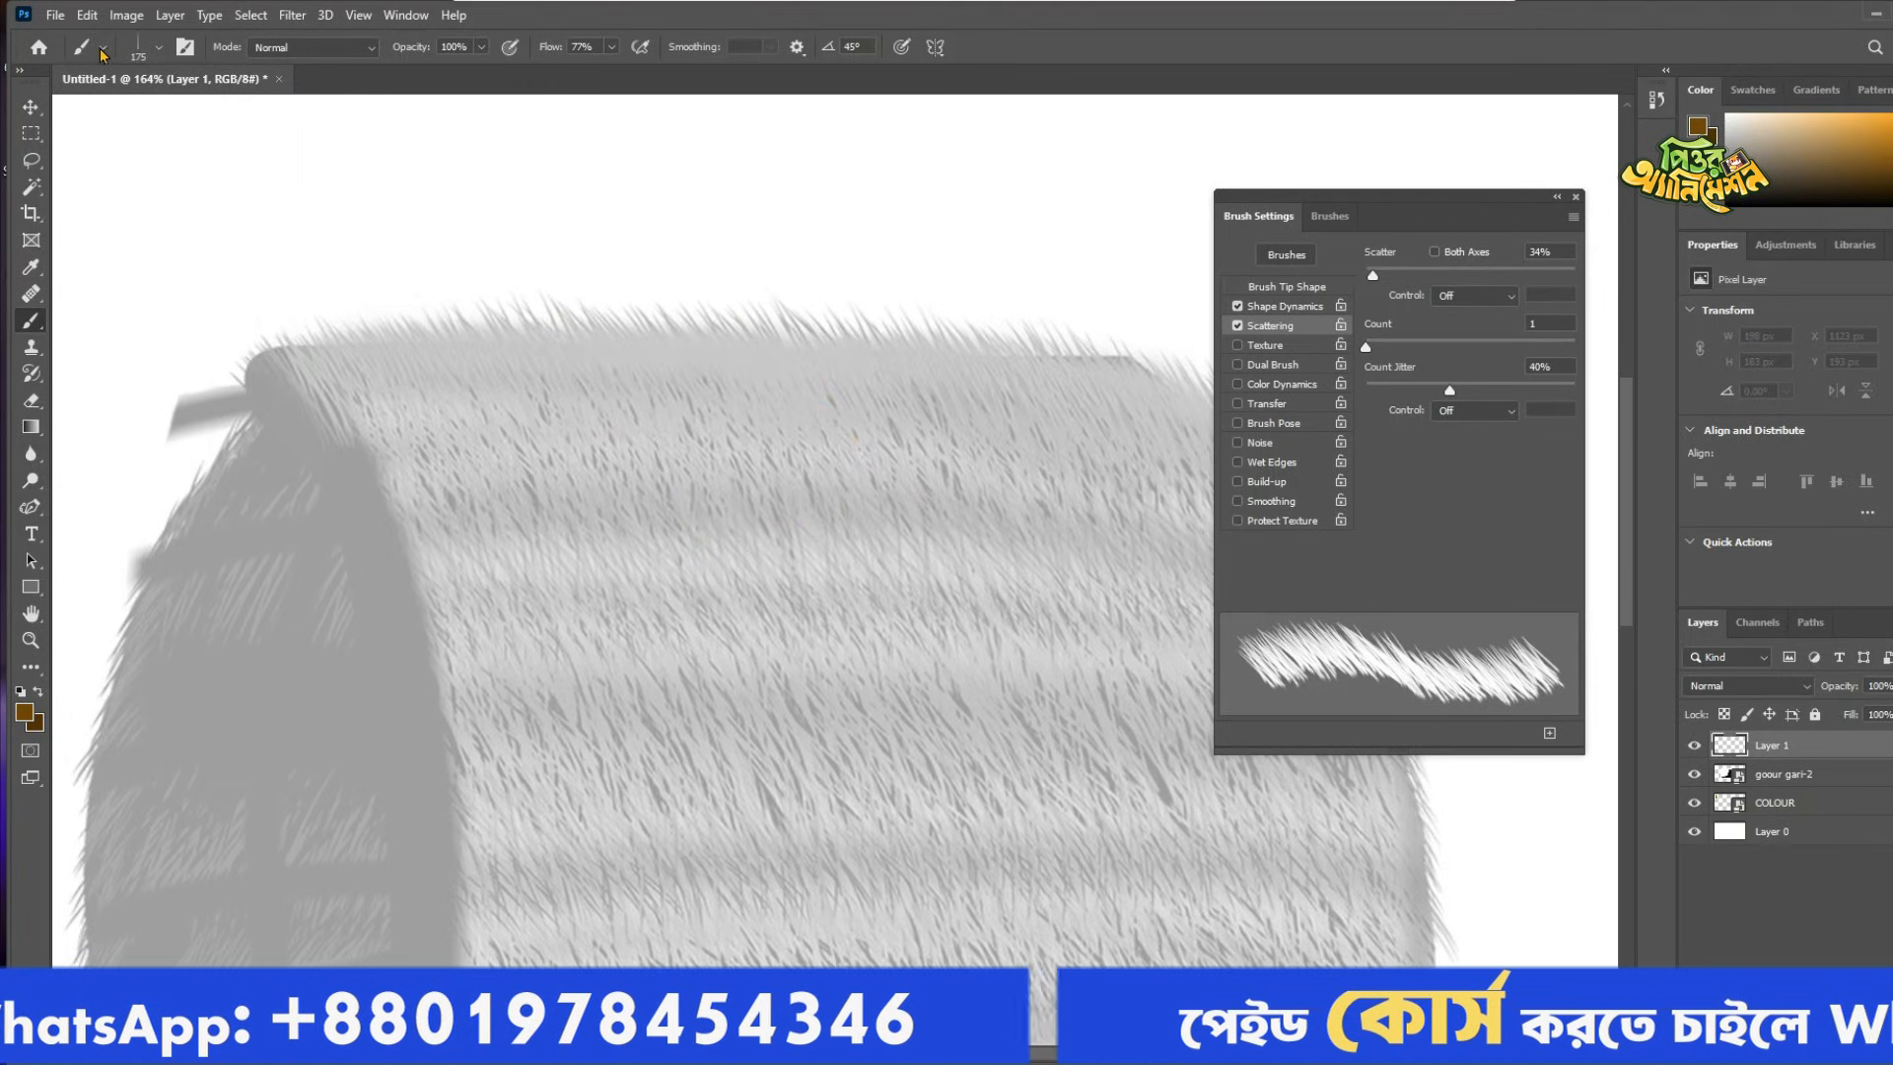
Set the straw brush's angle to 10° and undo the test mark on the roof.
click(139, 57)
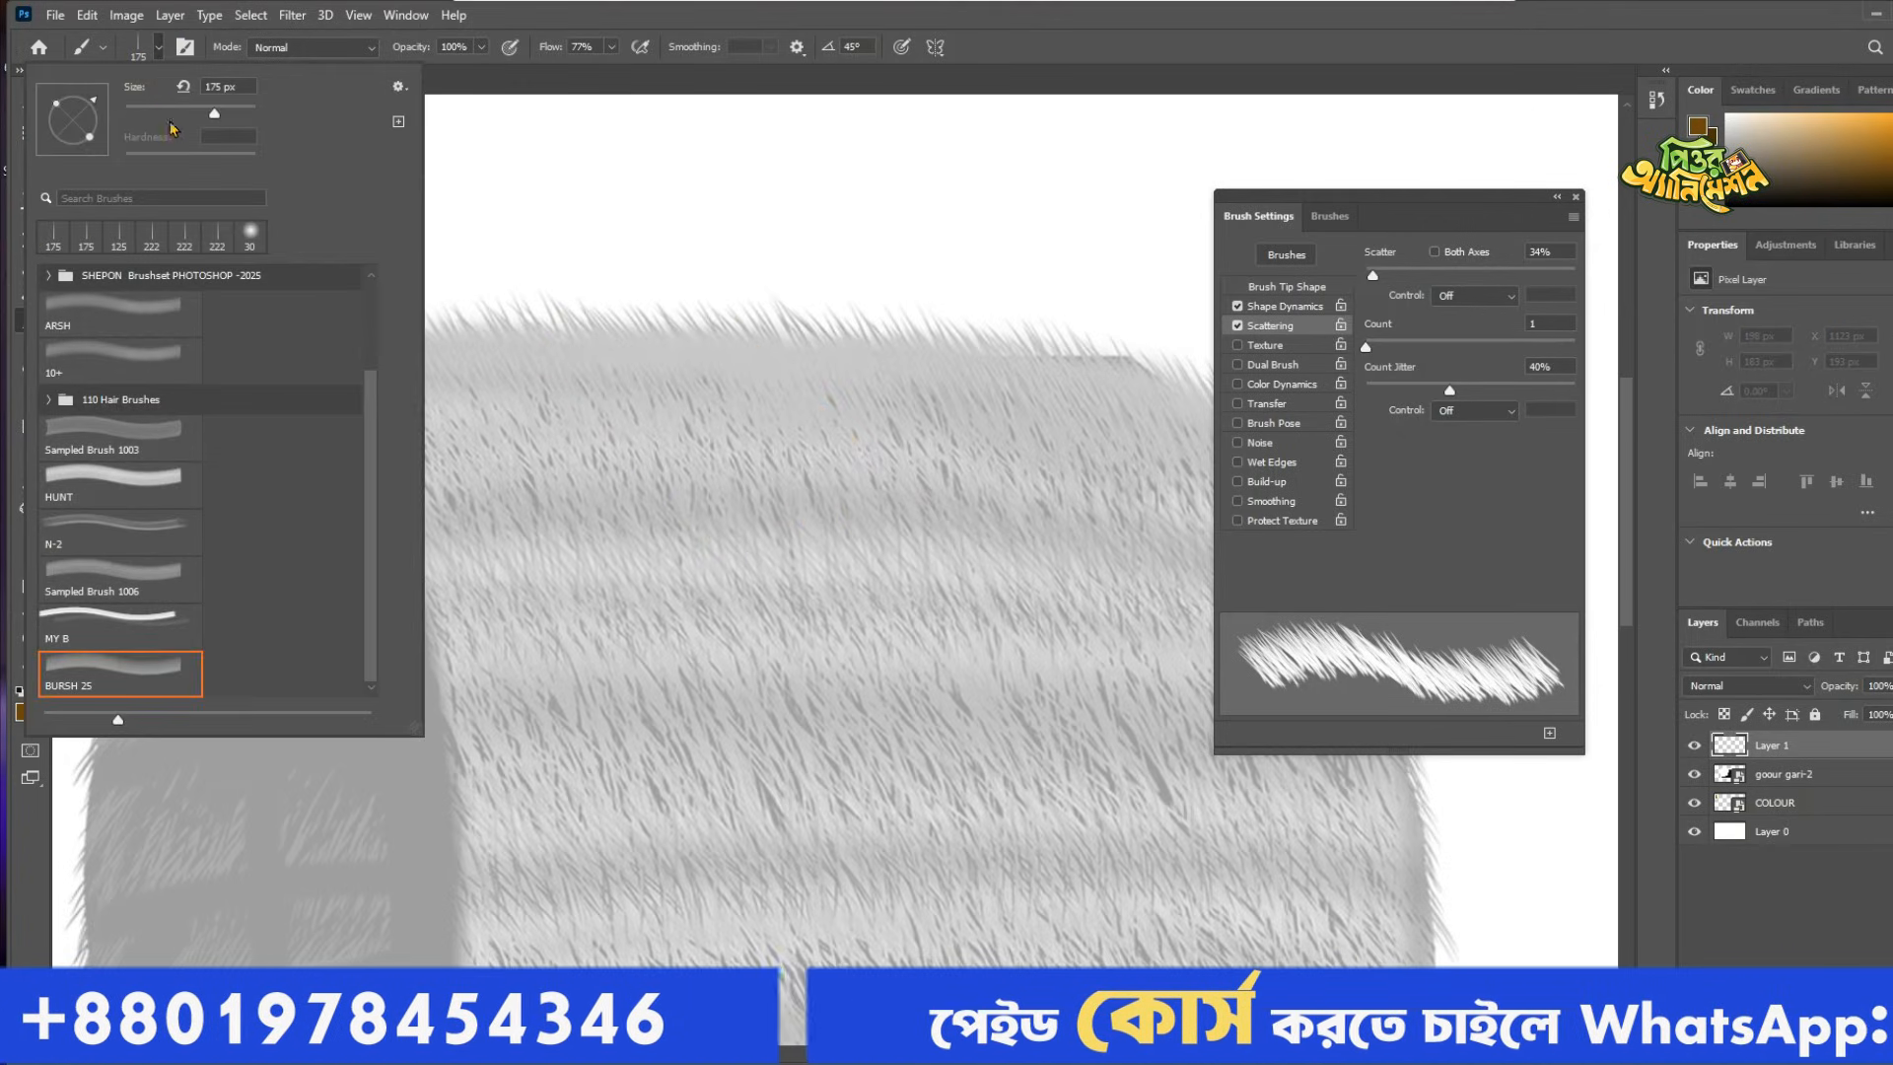
drag(103, 109, 103, 110)
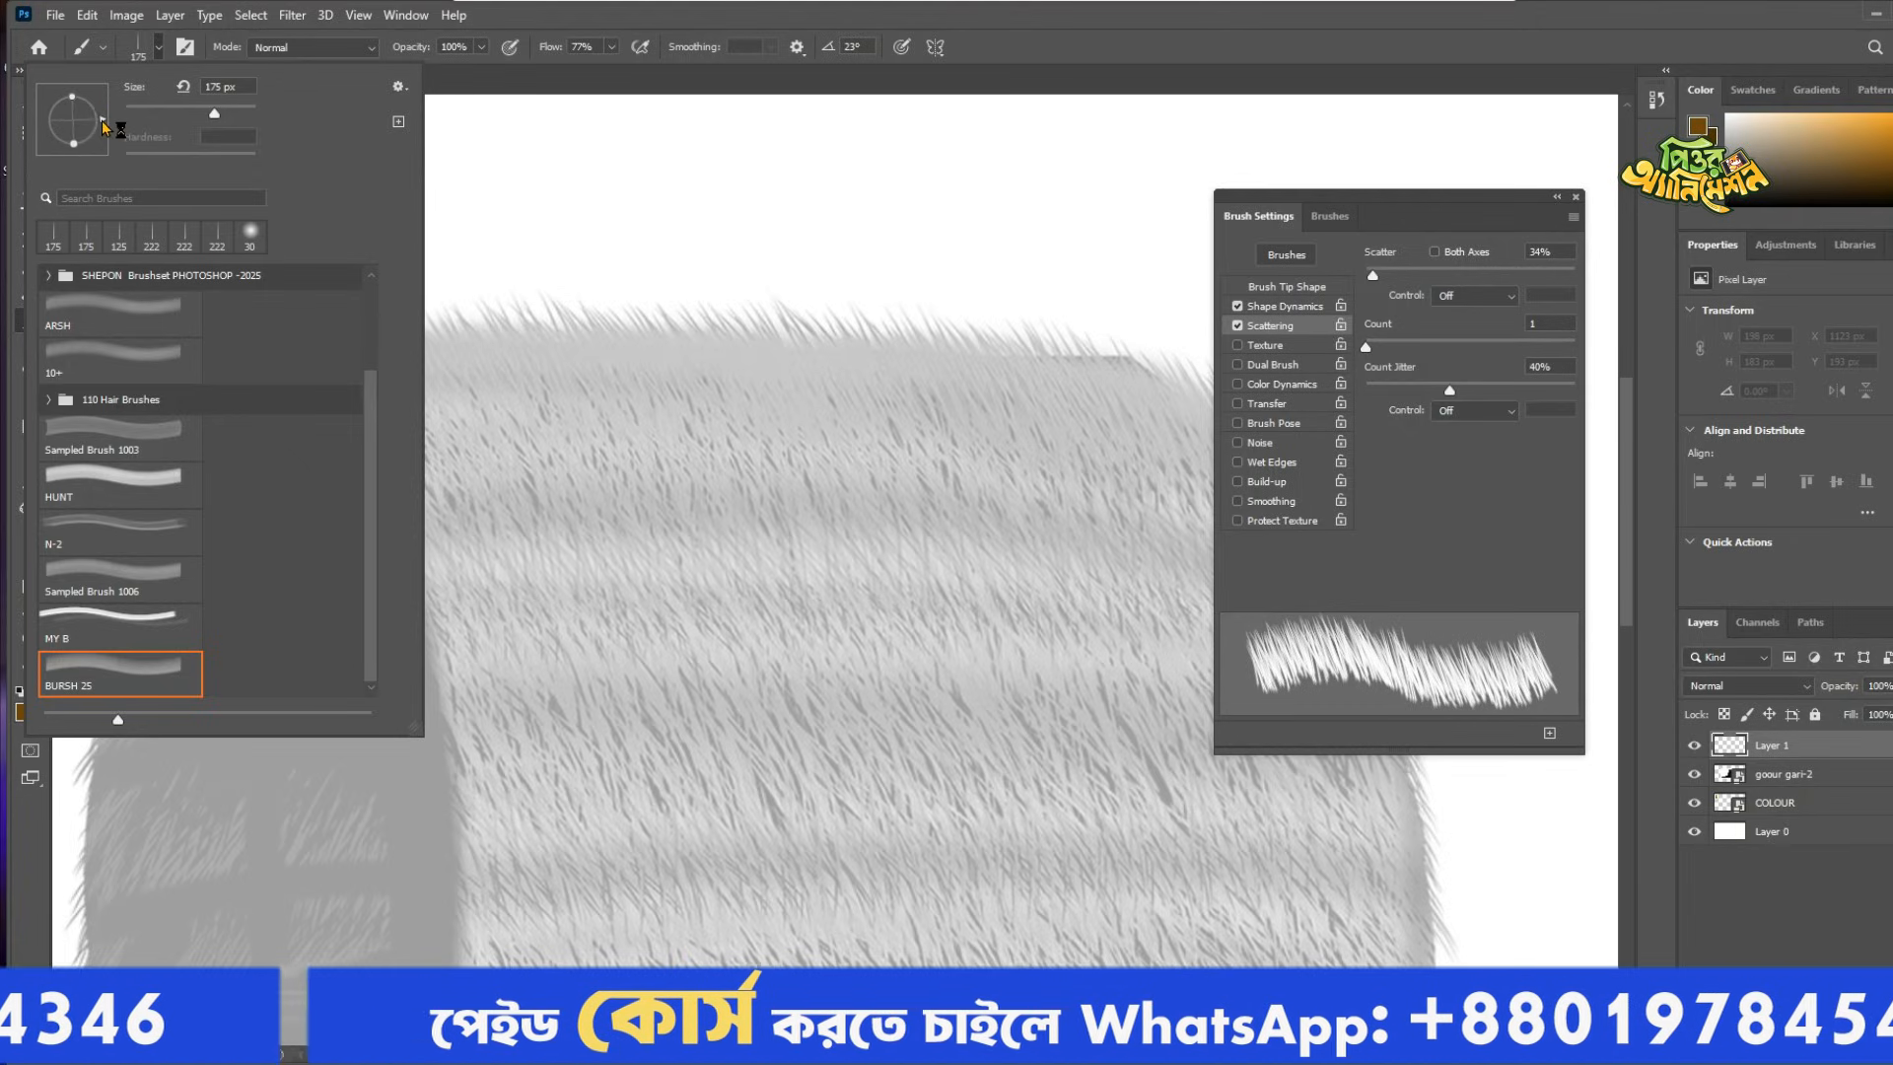
drag(104, 123, 106, 119)
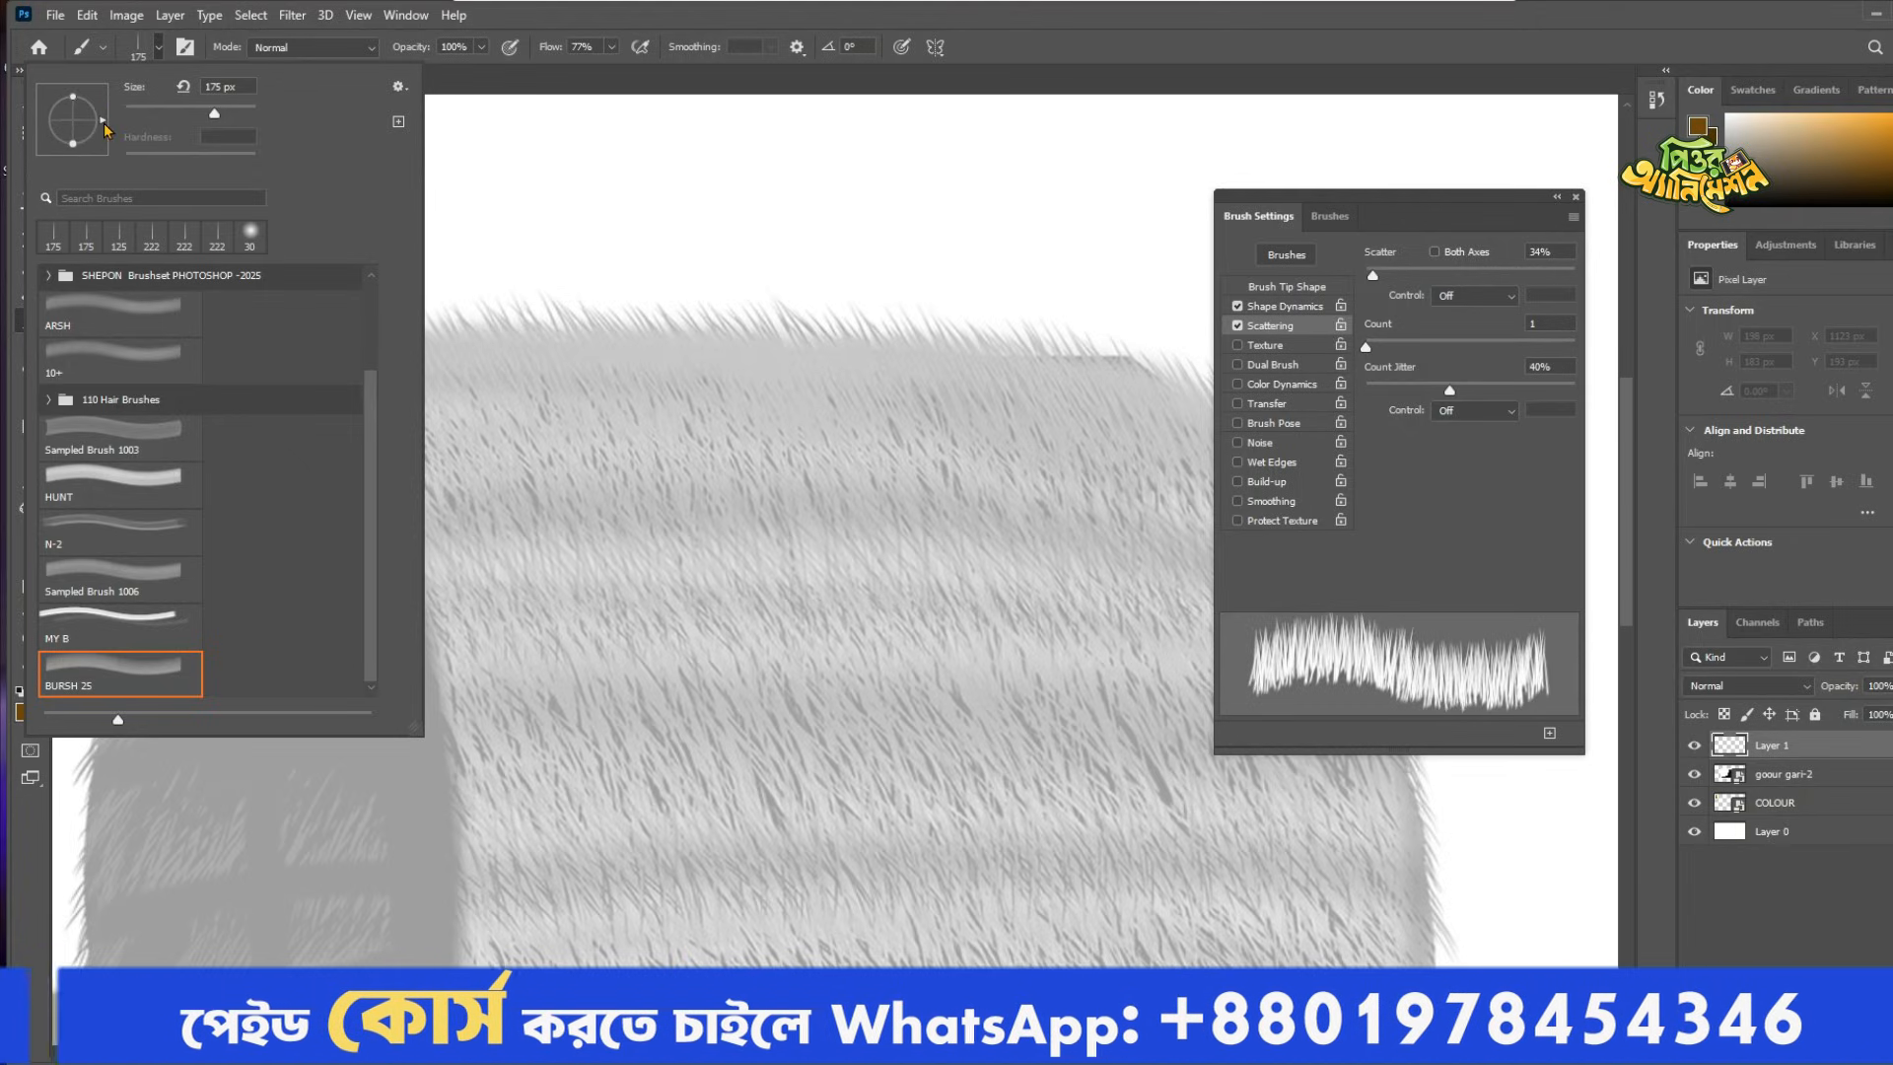
drag(106, 116, 106, 115)
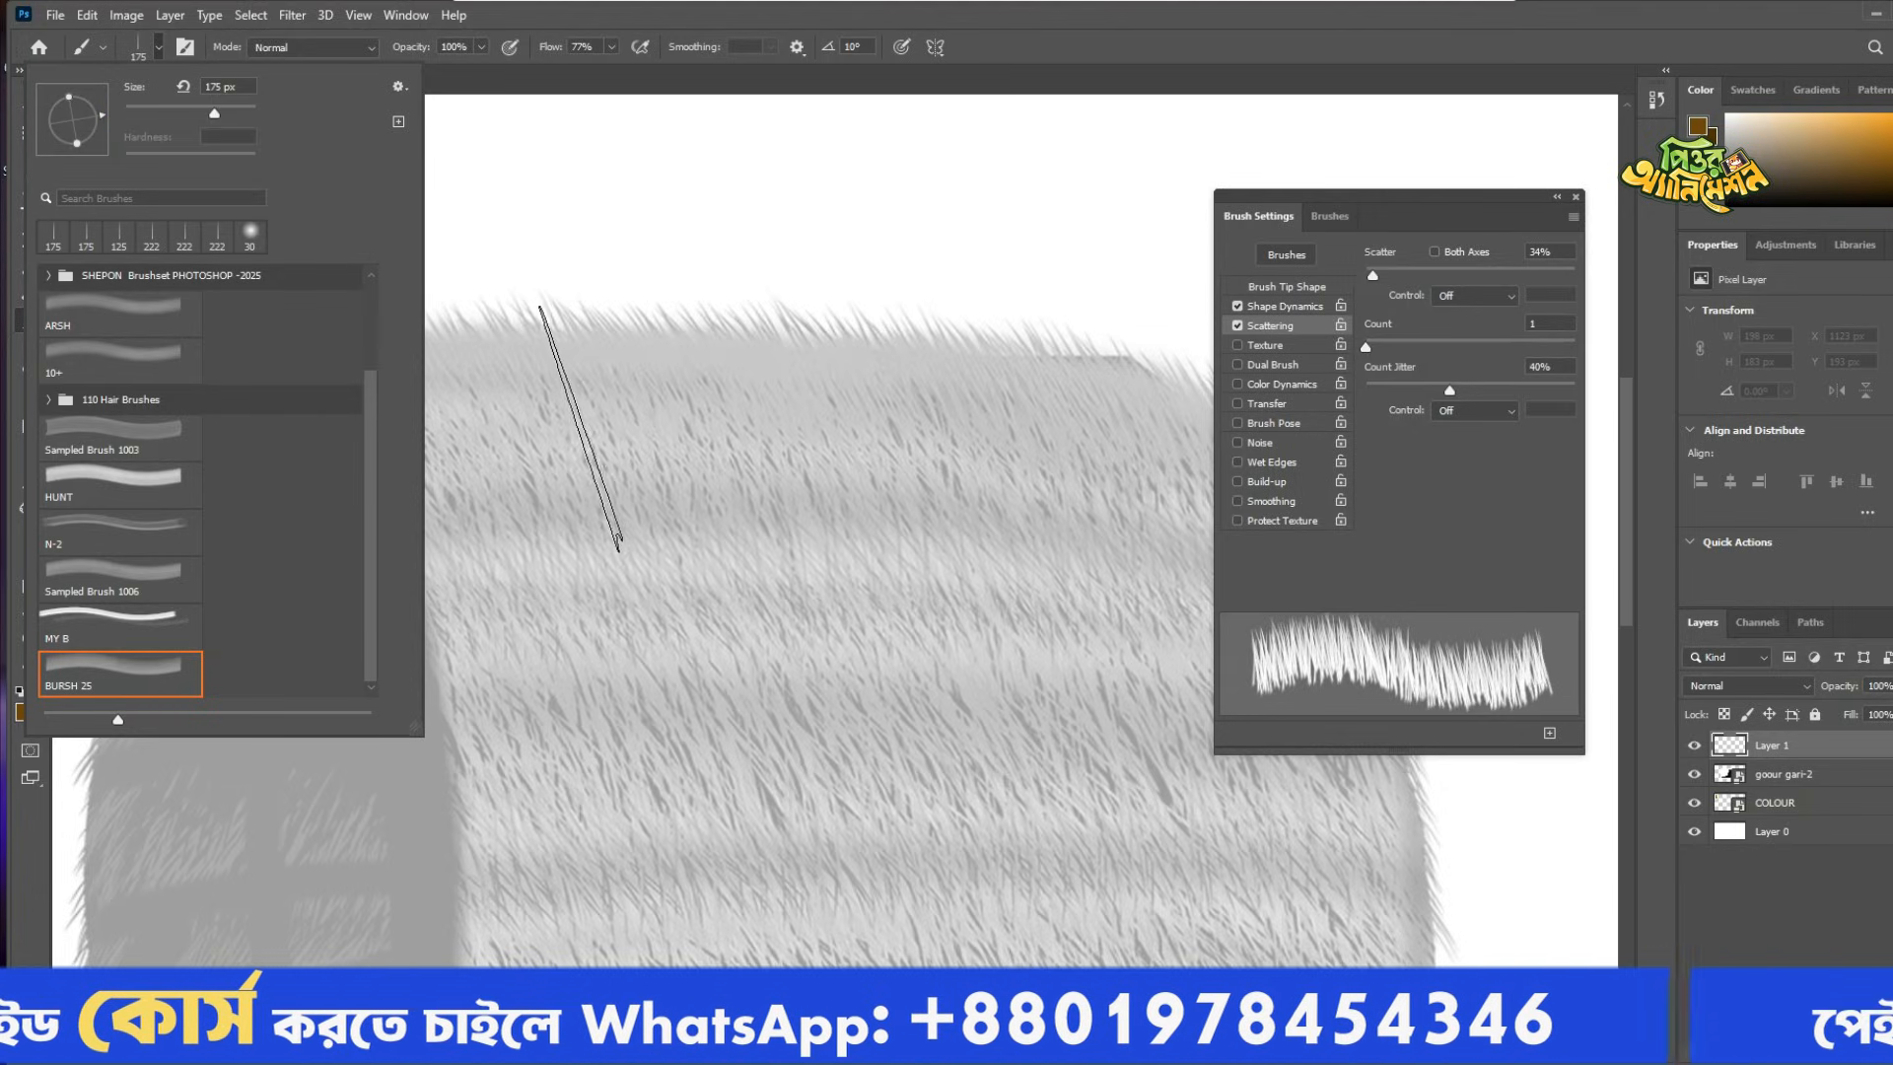
click(692, 449)
key(ctrl+z)
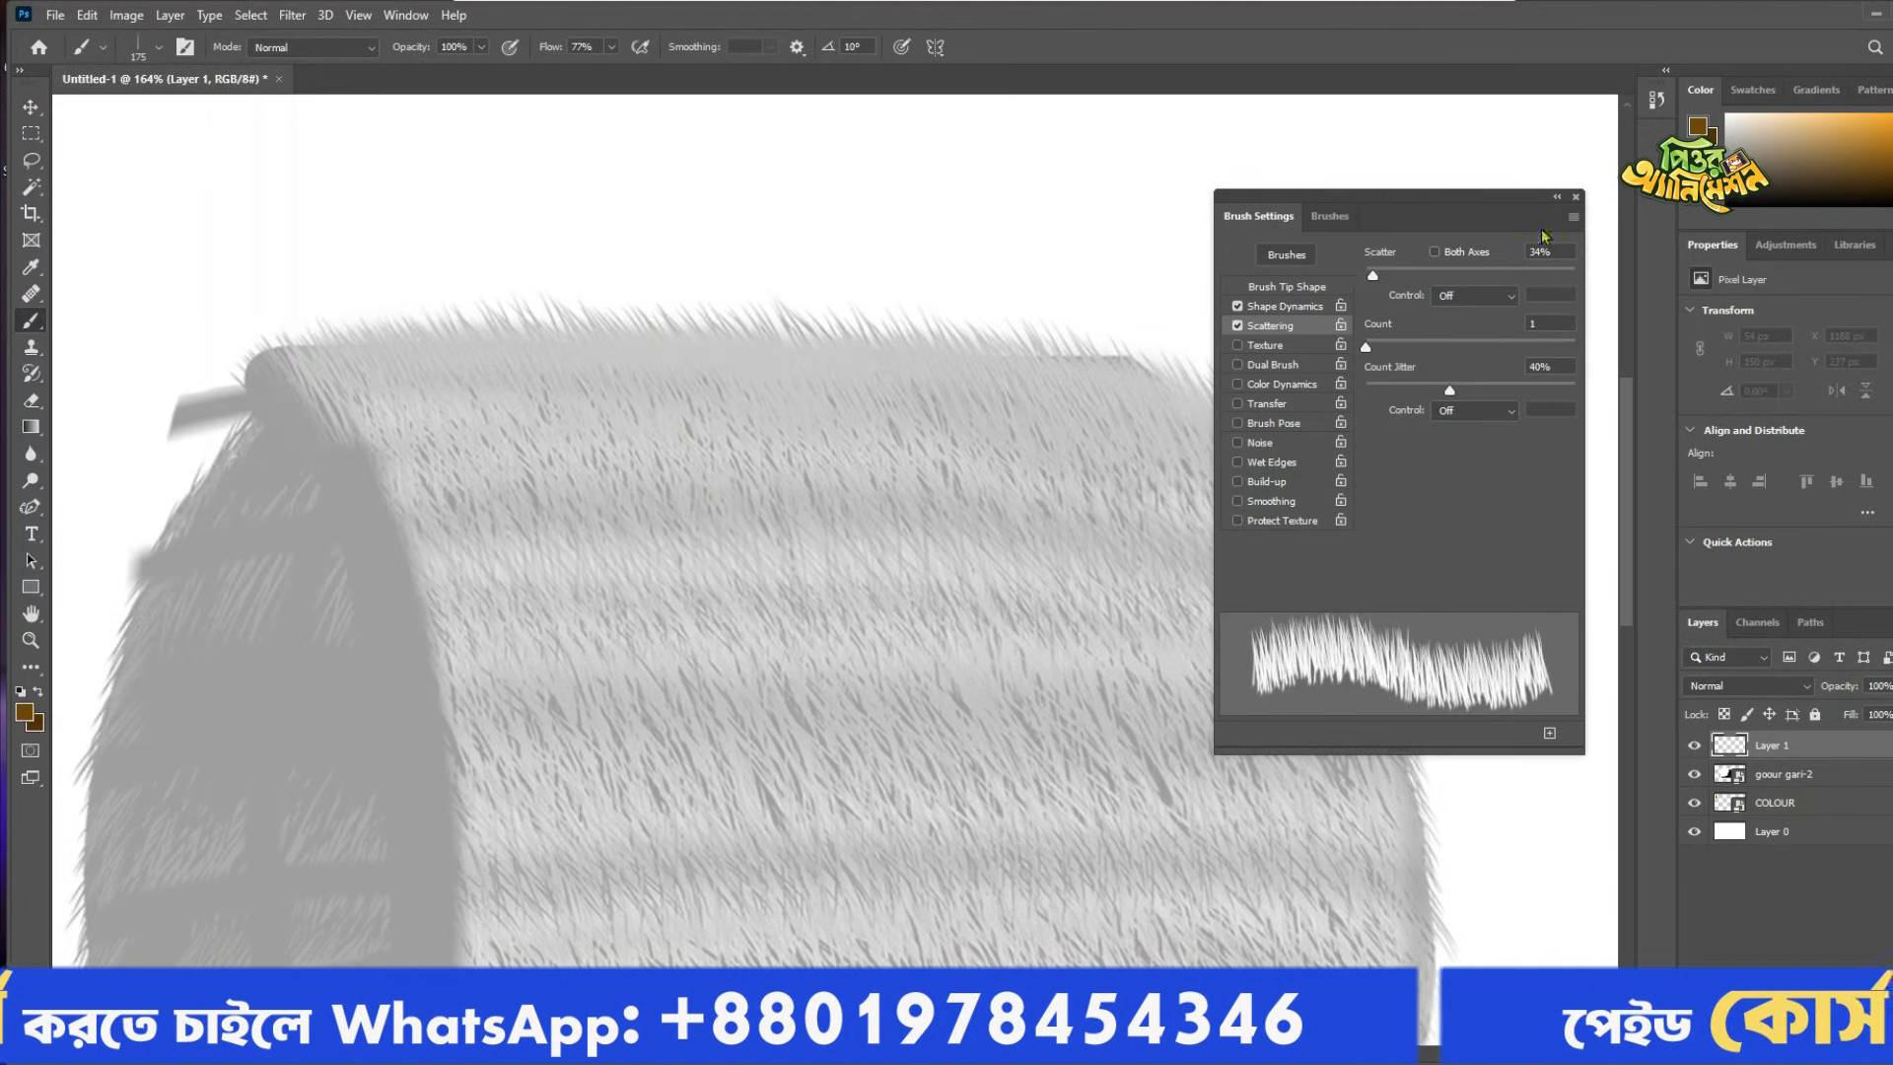
Reduce the straw brush size to 100 px and sample the darkest brown swatch as the foreground colour.
drag(1443, 198, 1632, 191)
key(ctrl+0)
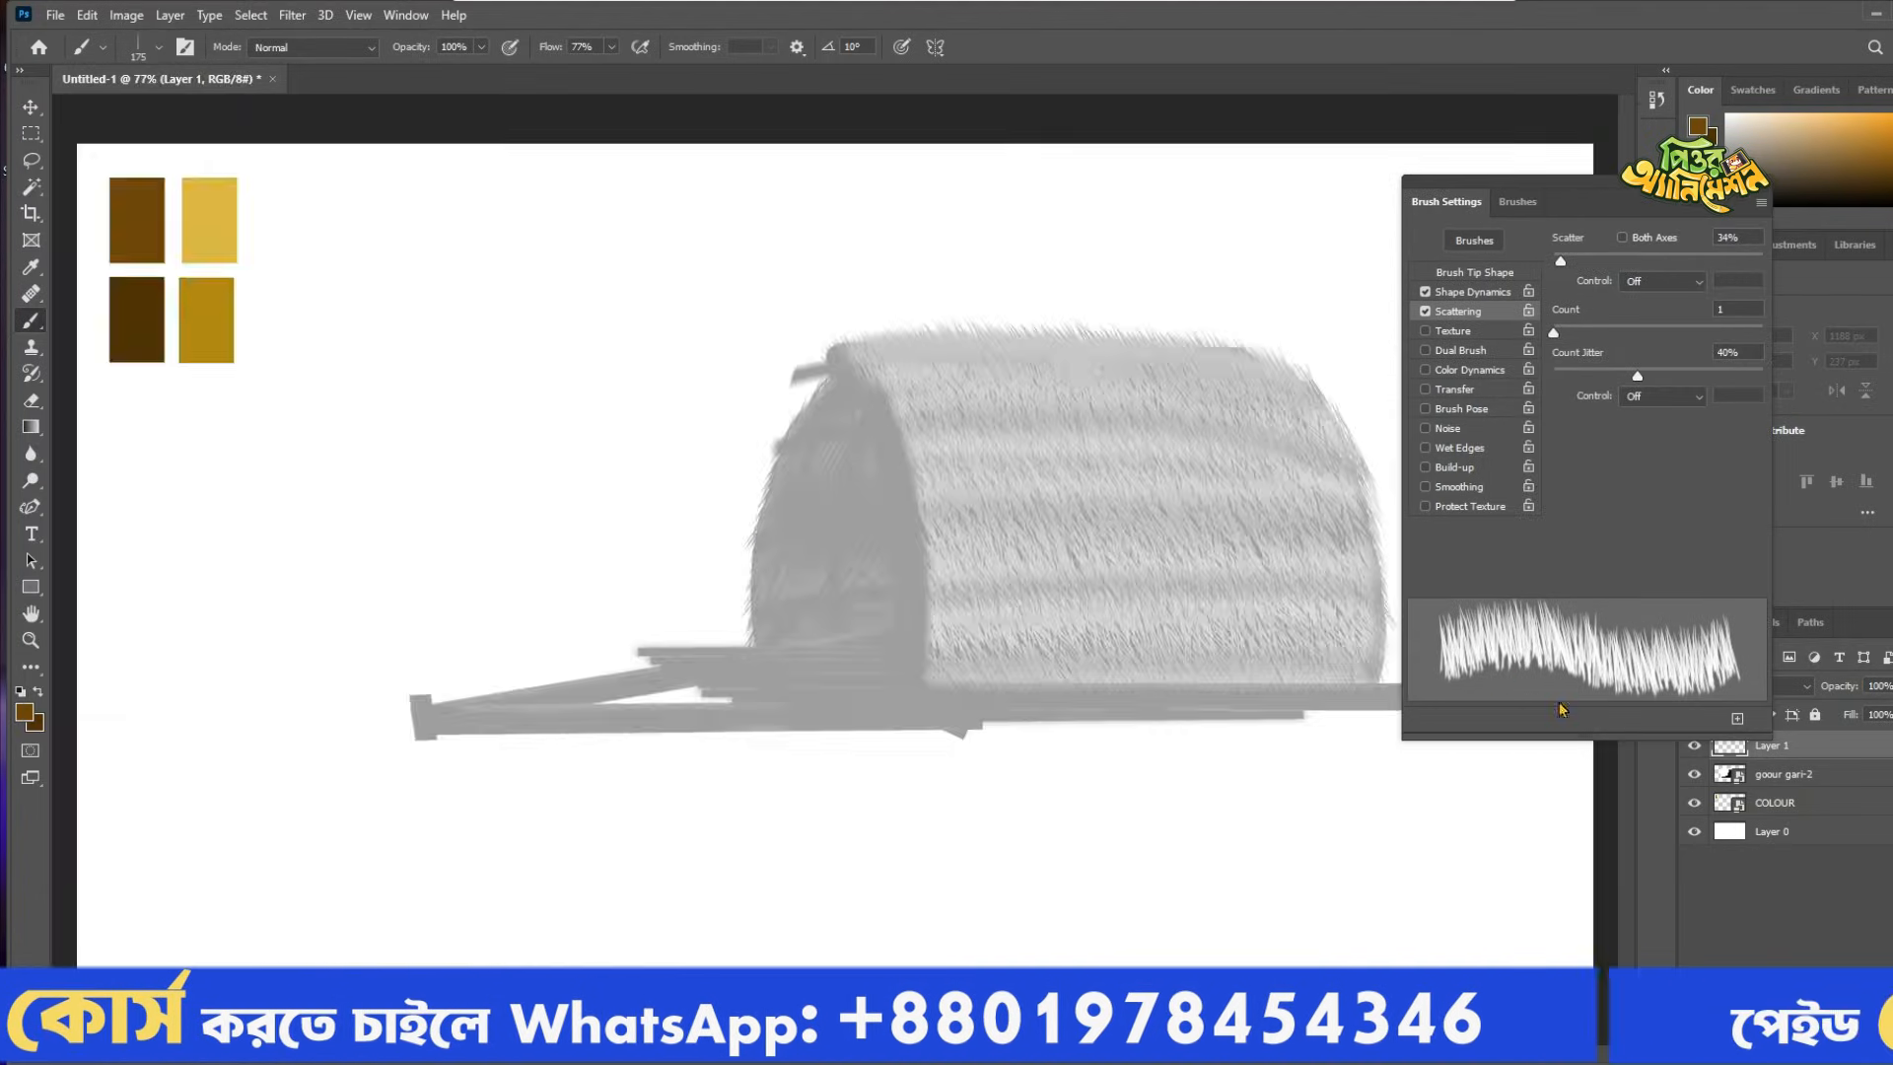
mouse_move(1641, 194)
mouse_down()
mouse_move(1363, 230)
mouse_move(1547, 227)
mouse_up()
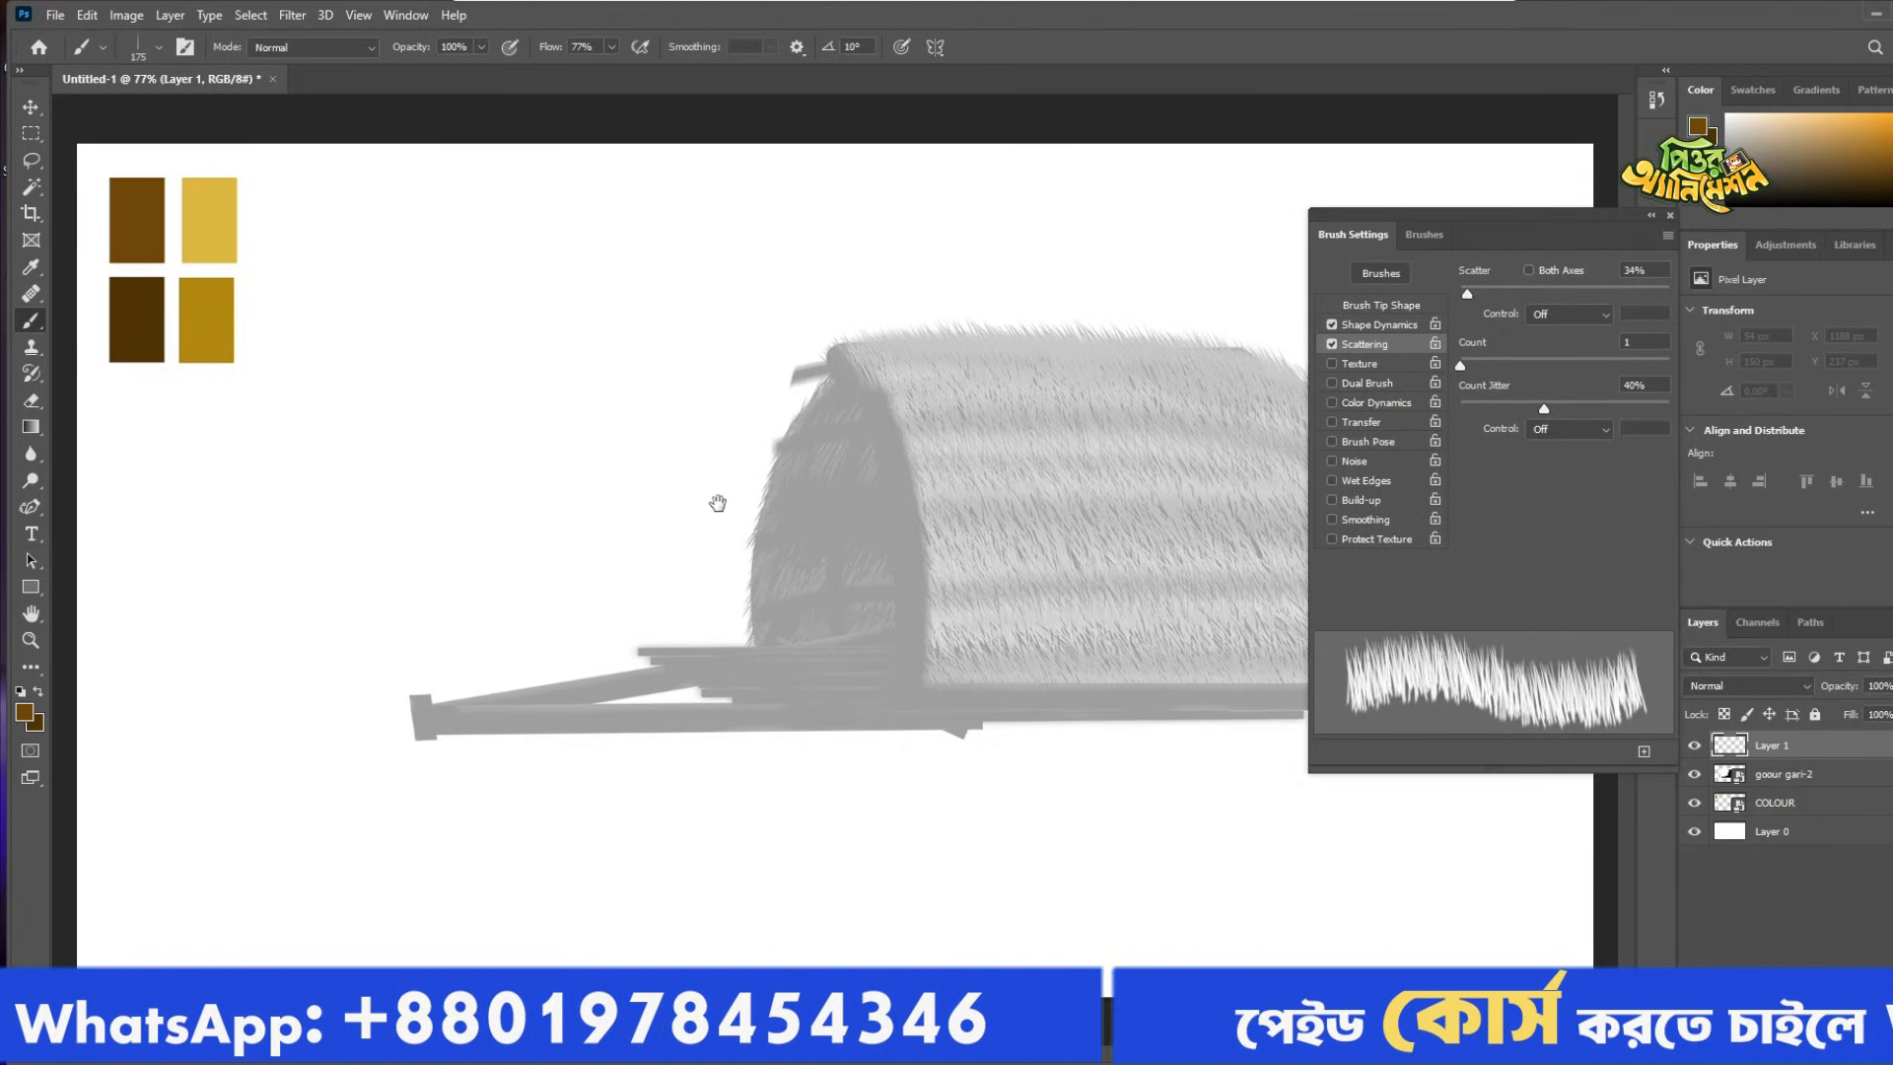
scroll(1065, 424, up, 2)
drag(1074, 486, 685, 513)
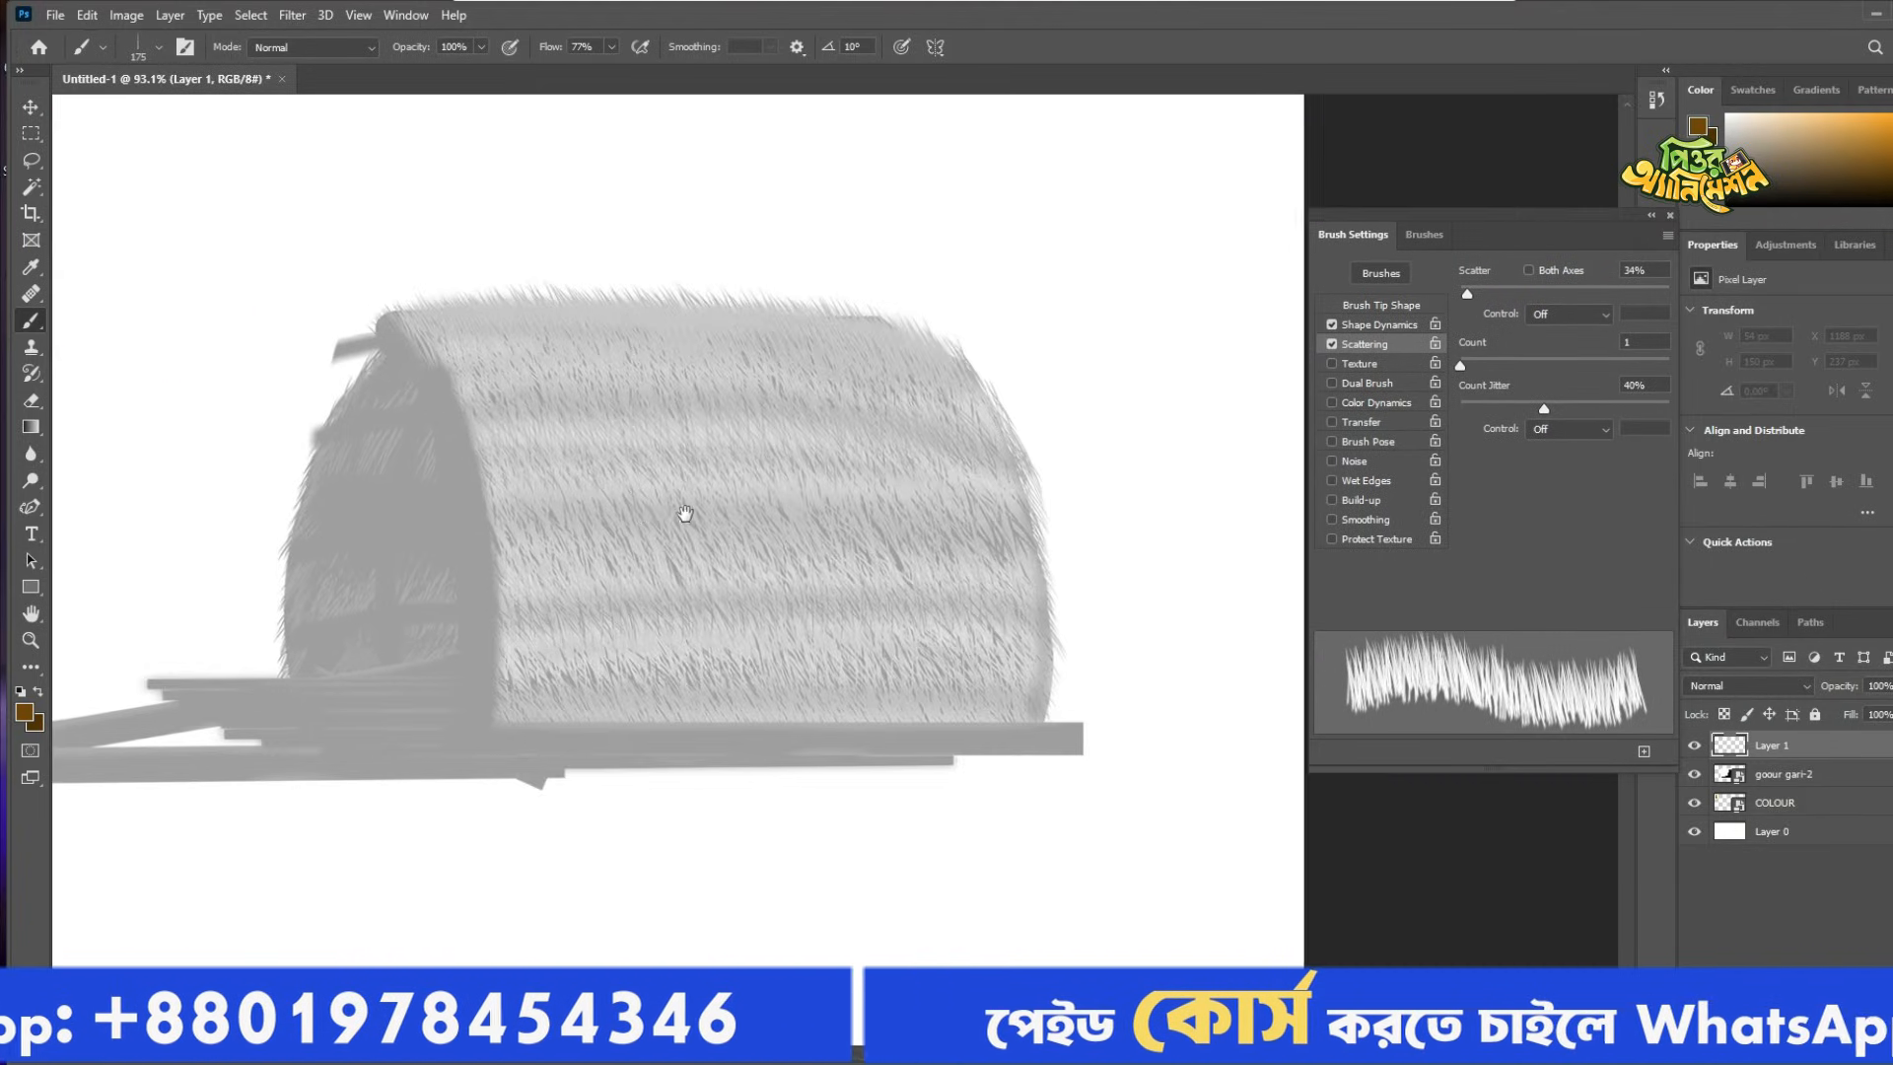
key(bracketleft)
key(bracketleft)
key(bracketleft)
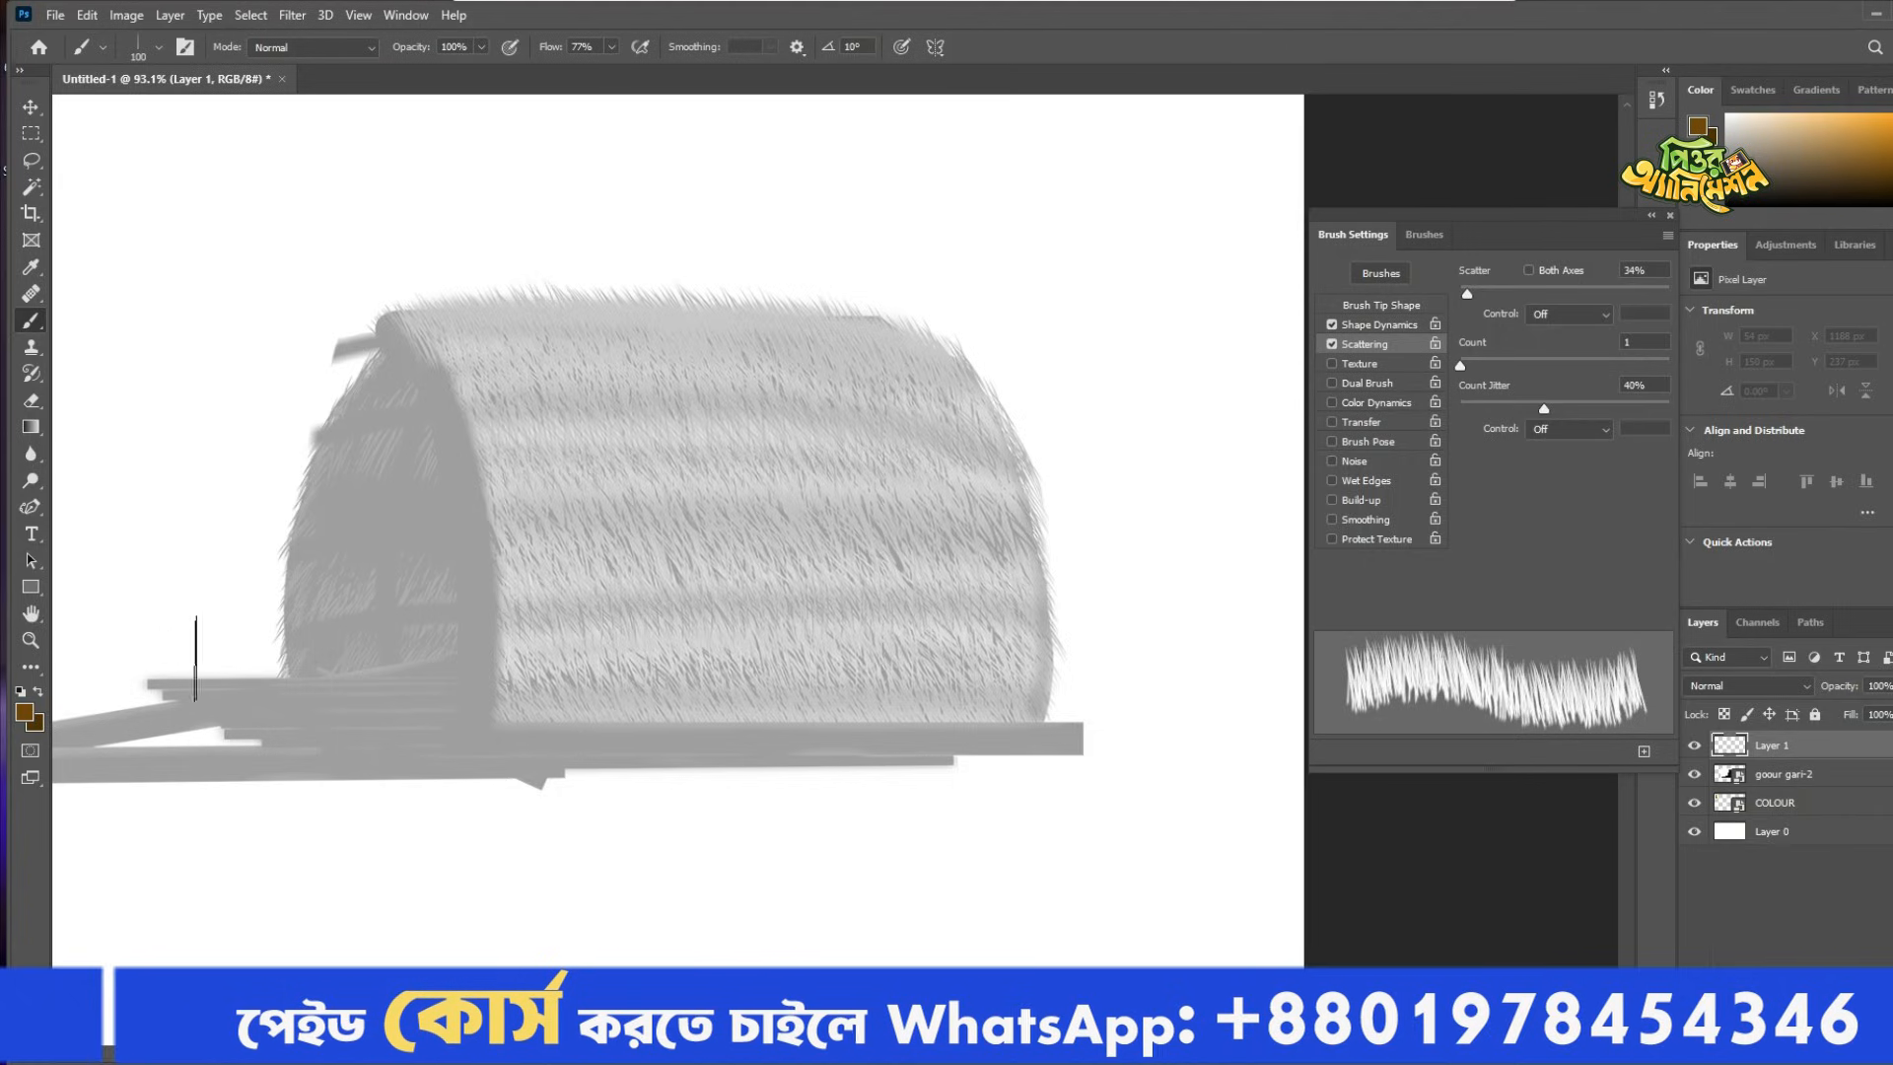
scroll(277, 444, down, 2)
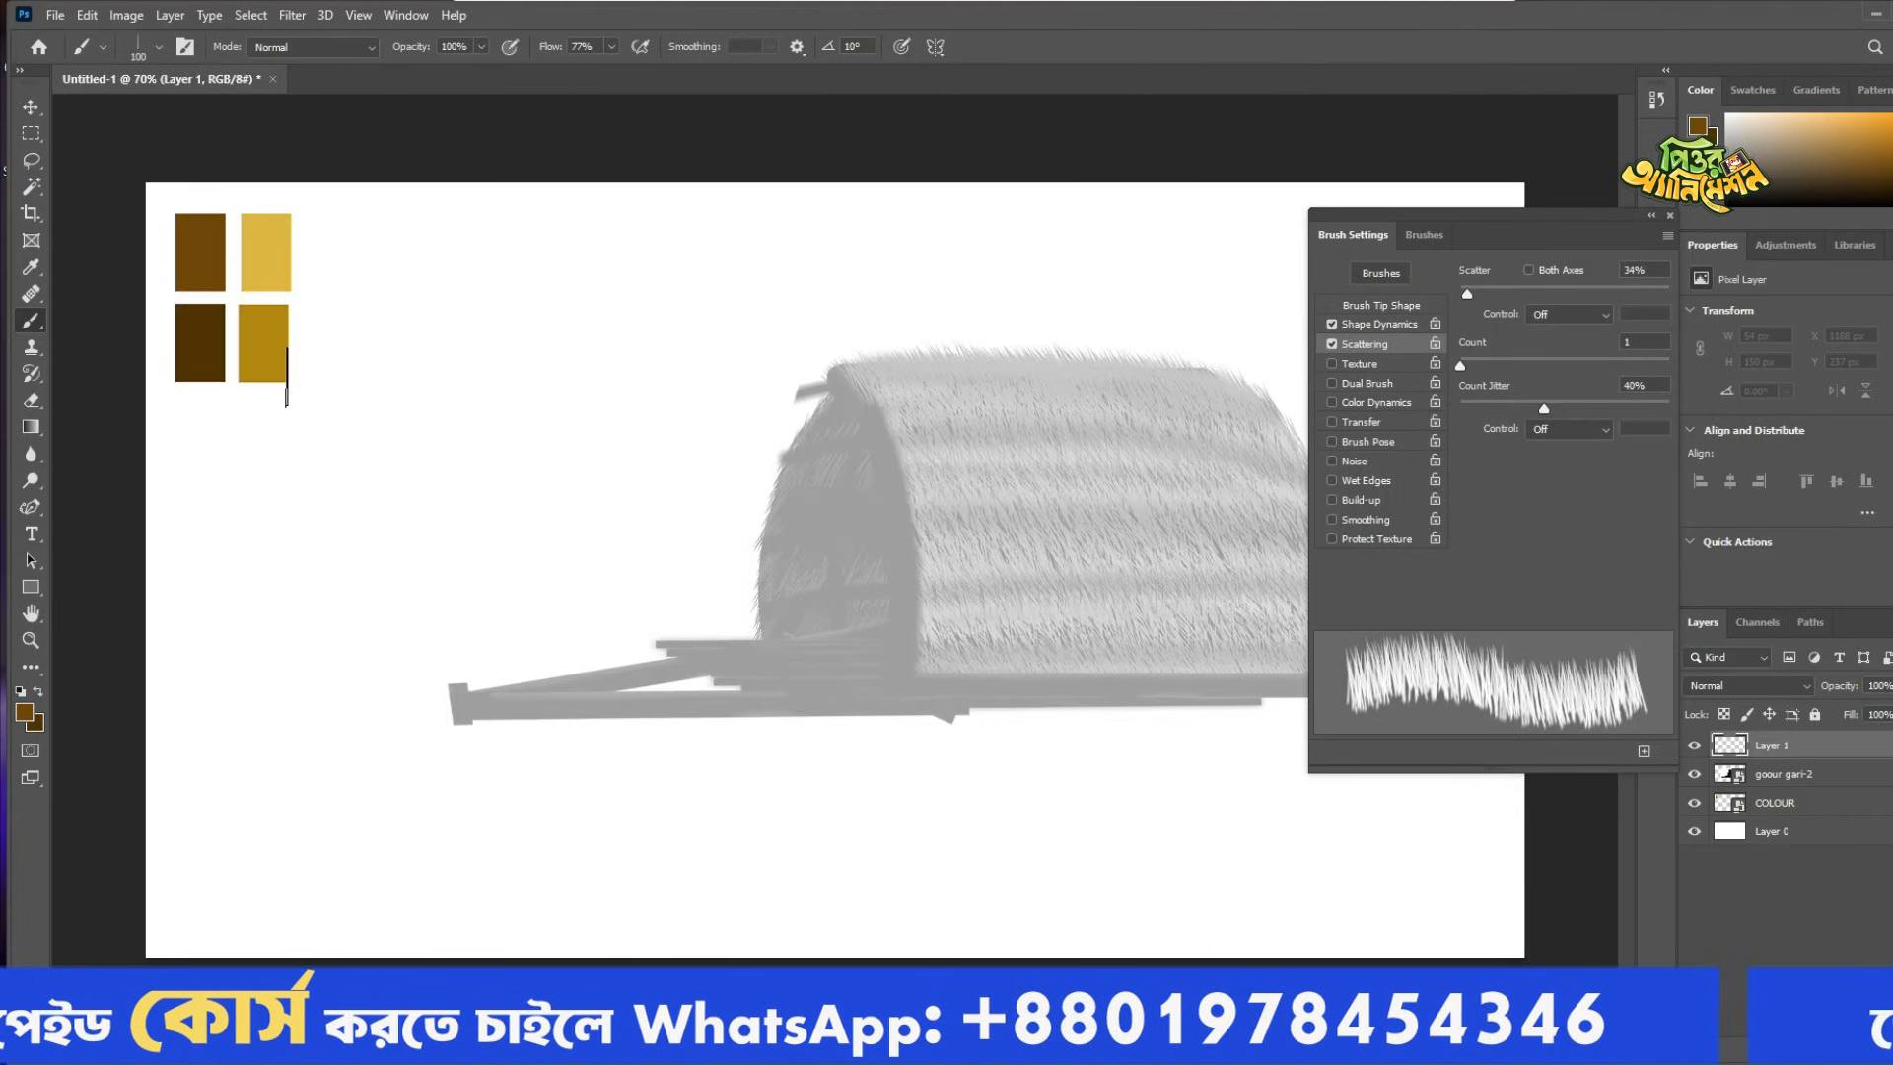
alt+click(205, 340)
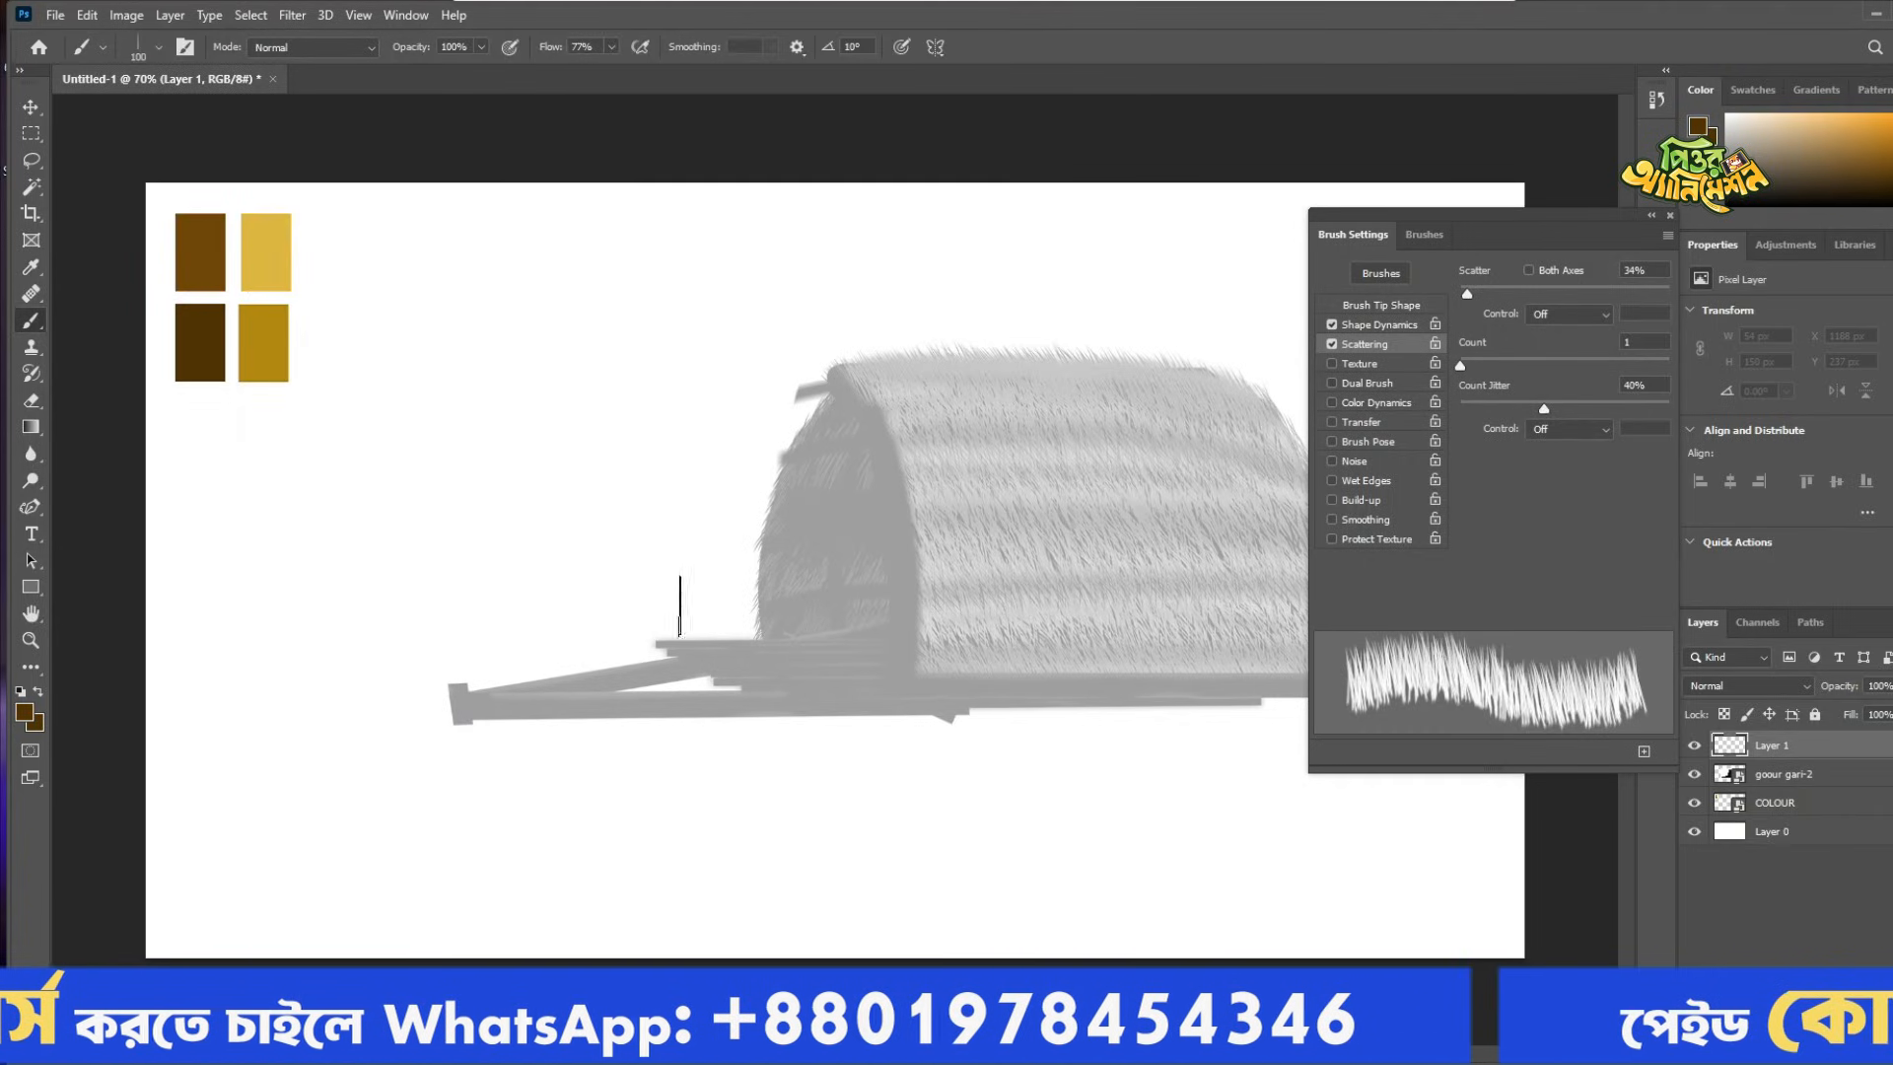
Paint a dark brown straw band along the roof's ridge and down its rear curve, about 661 × 272 px overall.
scroll(922, 423, up, 5)
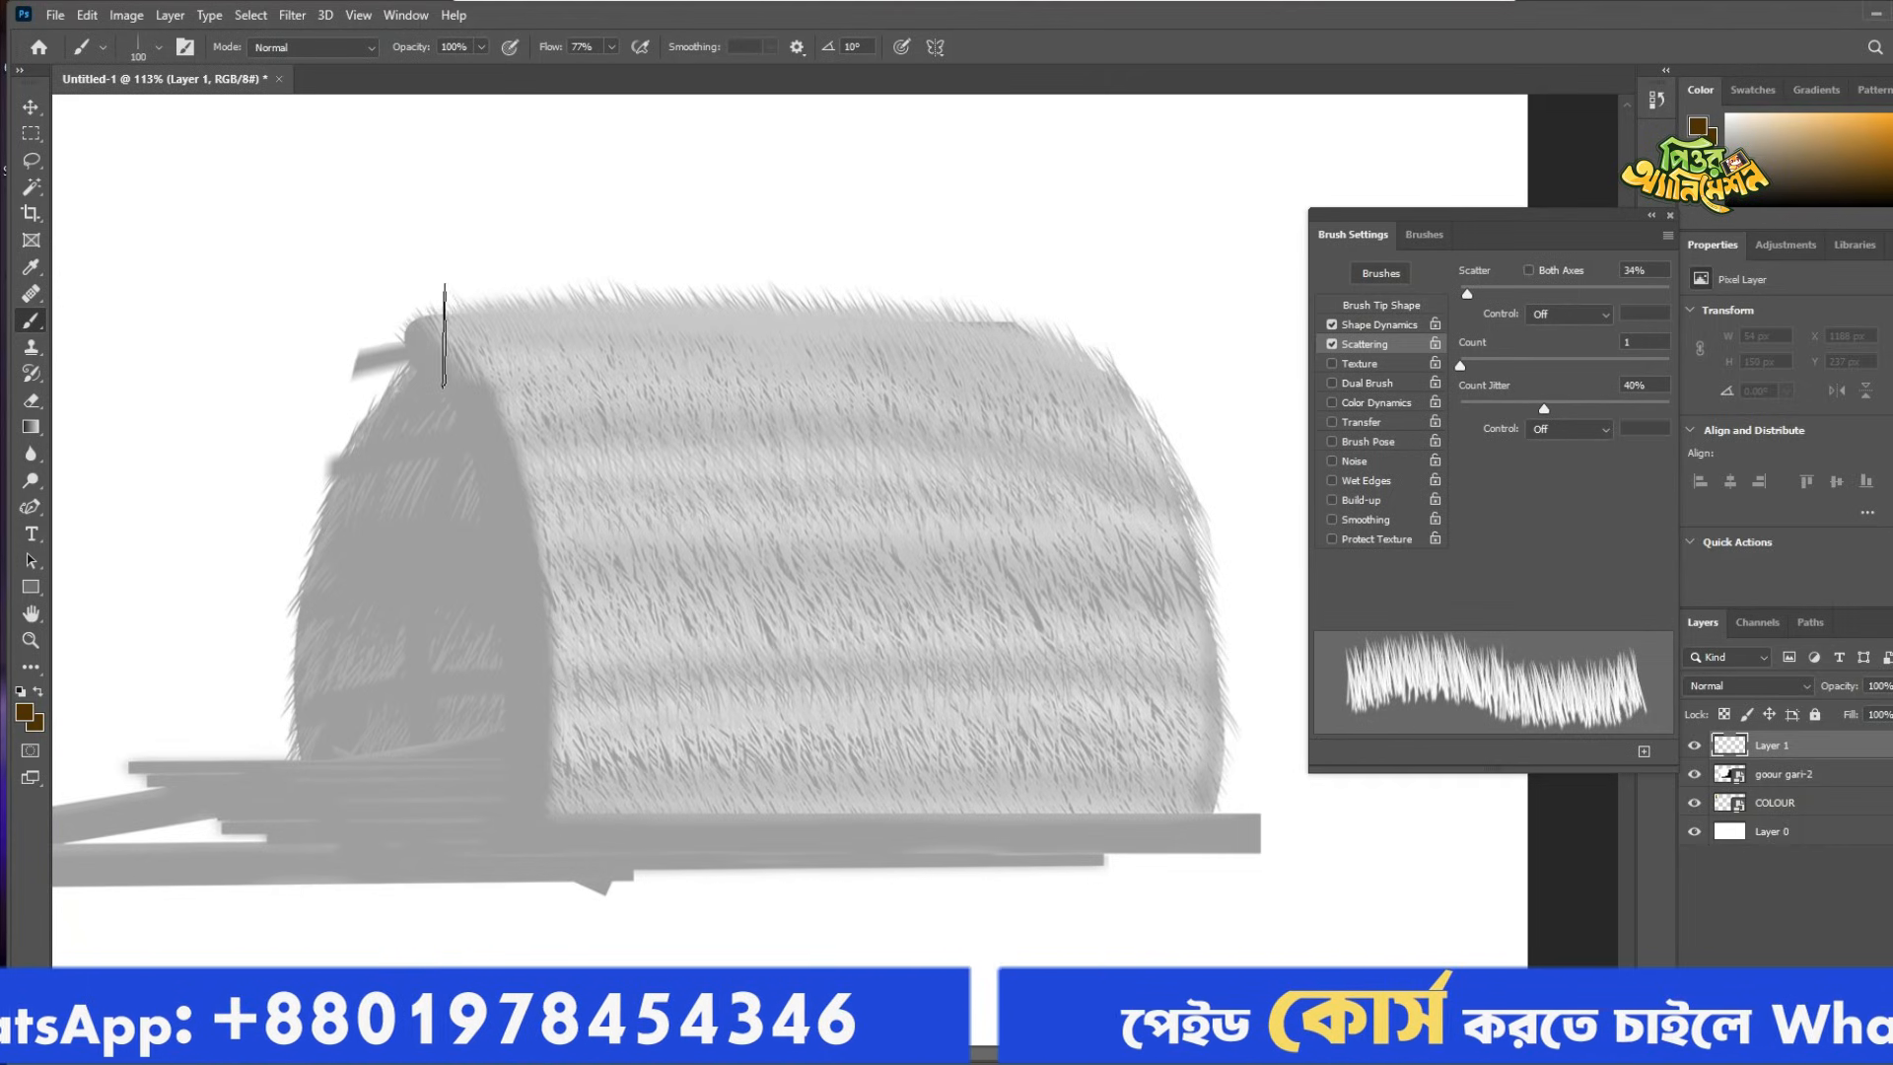
mouse_move(432, 350)
mouse_down()
mouse_move(703, 334)
mouse_move(746, 297)
mouse_move(741, 321)
mouse_move(793, 319)
mouse_move(774, 336)
mouse_move(1066, 360)
mouse_move(1111, 437)
mouse_up()
mouse_move(745, 357)
mouse_down()
mouse_move(667, 307)
mouse_move(456, 345)
mouse_up()
mouse_move(705, 310)
mouse_down()
mouse_move(853, 302)
mouse_move(1040, 365)
mouse_up()
mouse_move(819, 335)
mouse_down()
mouse_move(788, 310)
mouse_move(649, 321)
mouse_up()
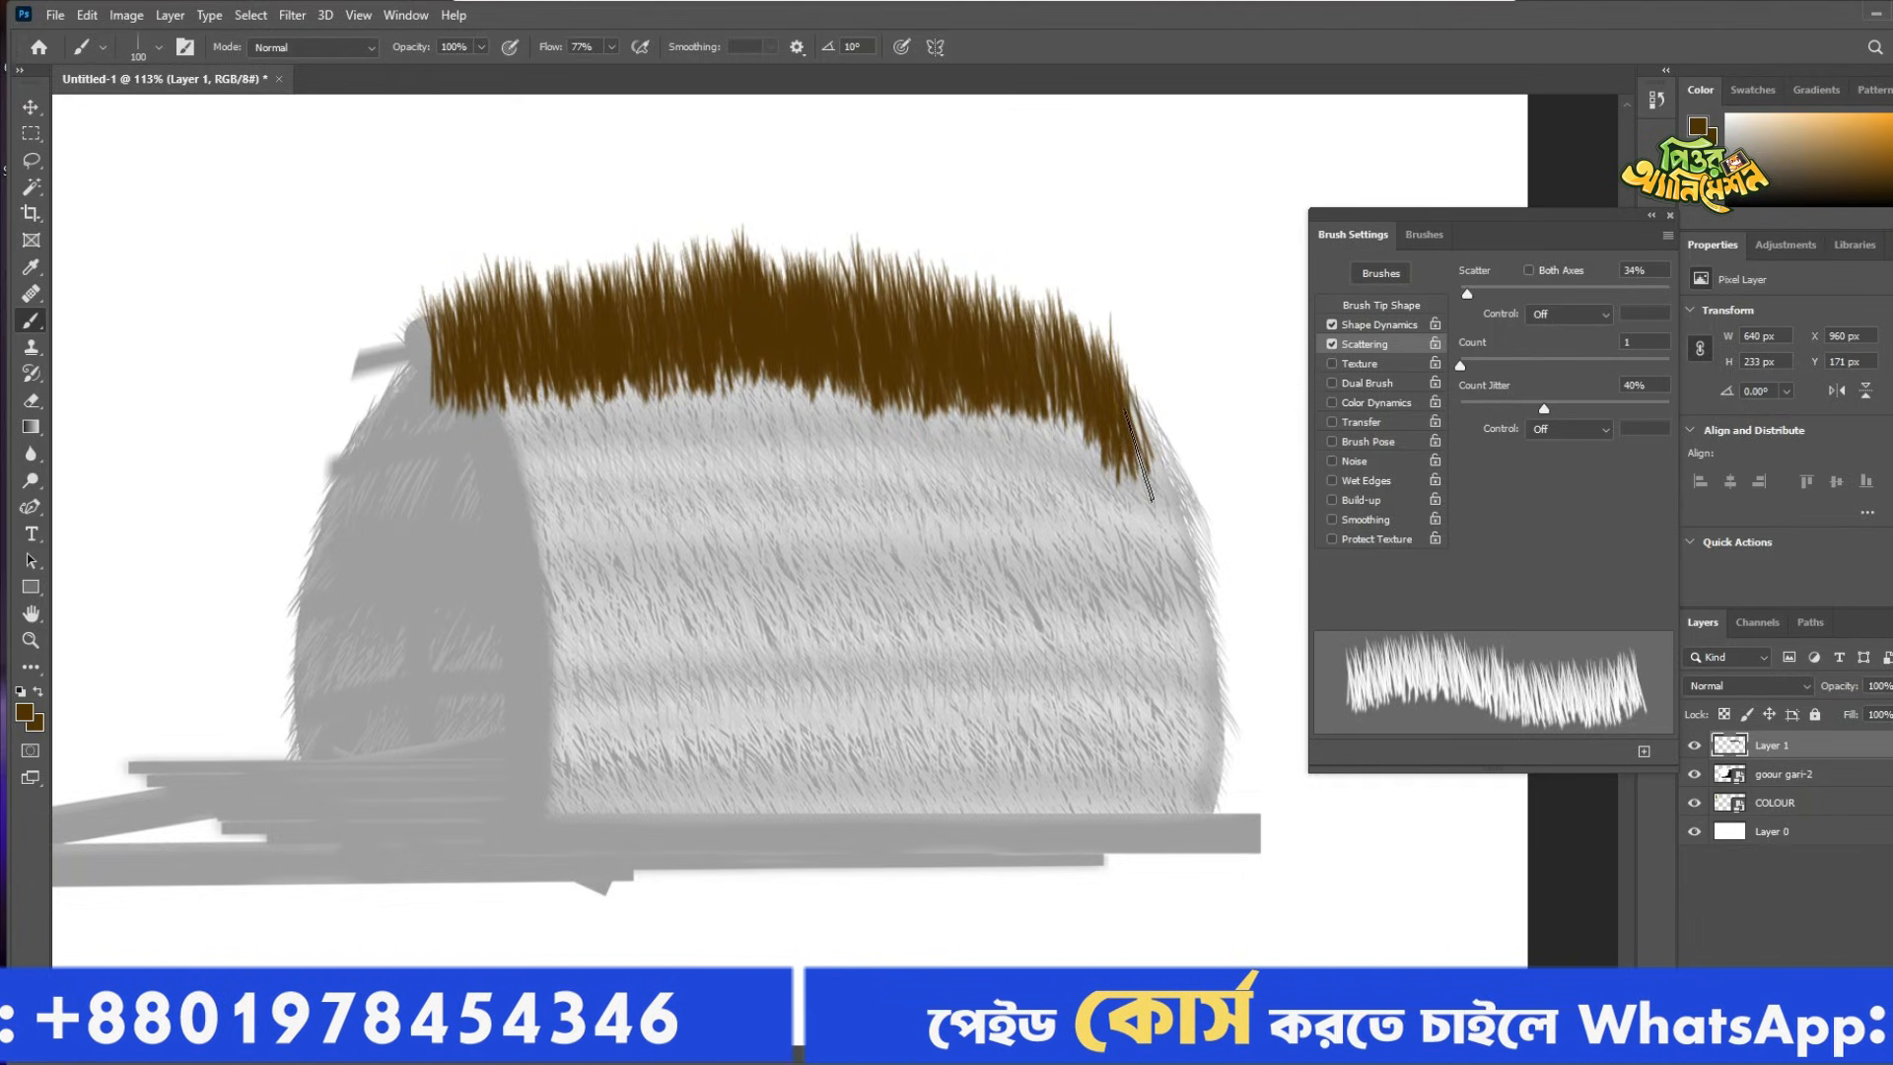
drag(1138, 456, 1158, 481)
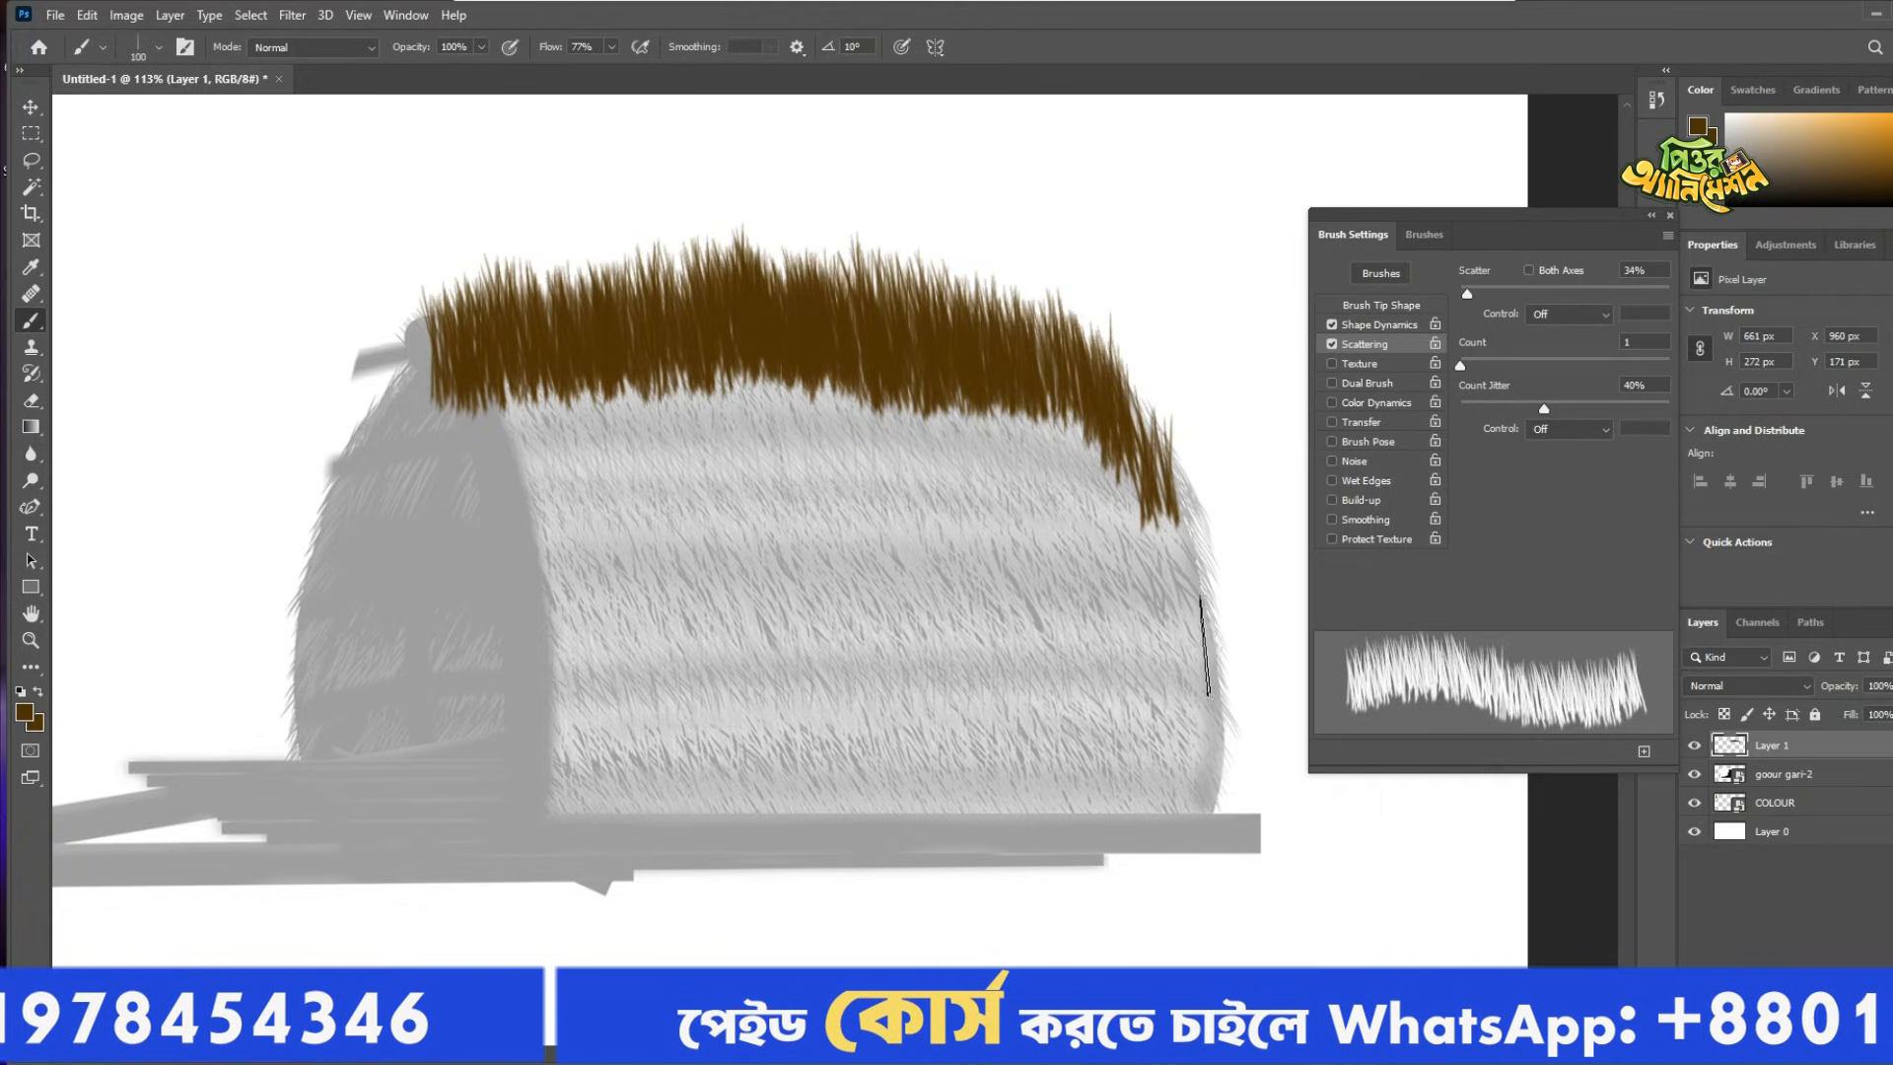
Paint three more dark brown straw bands across the roof's side, the lowest overlapping the cart bed, with light gaps between them.
mouse_move(1218, 651)
mouse_down()
mouse_move(832, 629)
mouse_move(576, 697)
mouse_move(567, 677)
mouse_move(701, 648)
mouse_move(563, 638)
mouse_move(975, 638)
mouse_move(1205, 699)
mouse_move(1069, 669)
mouse_move(582, 689)
mouse_up()
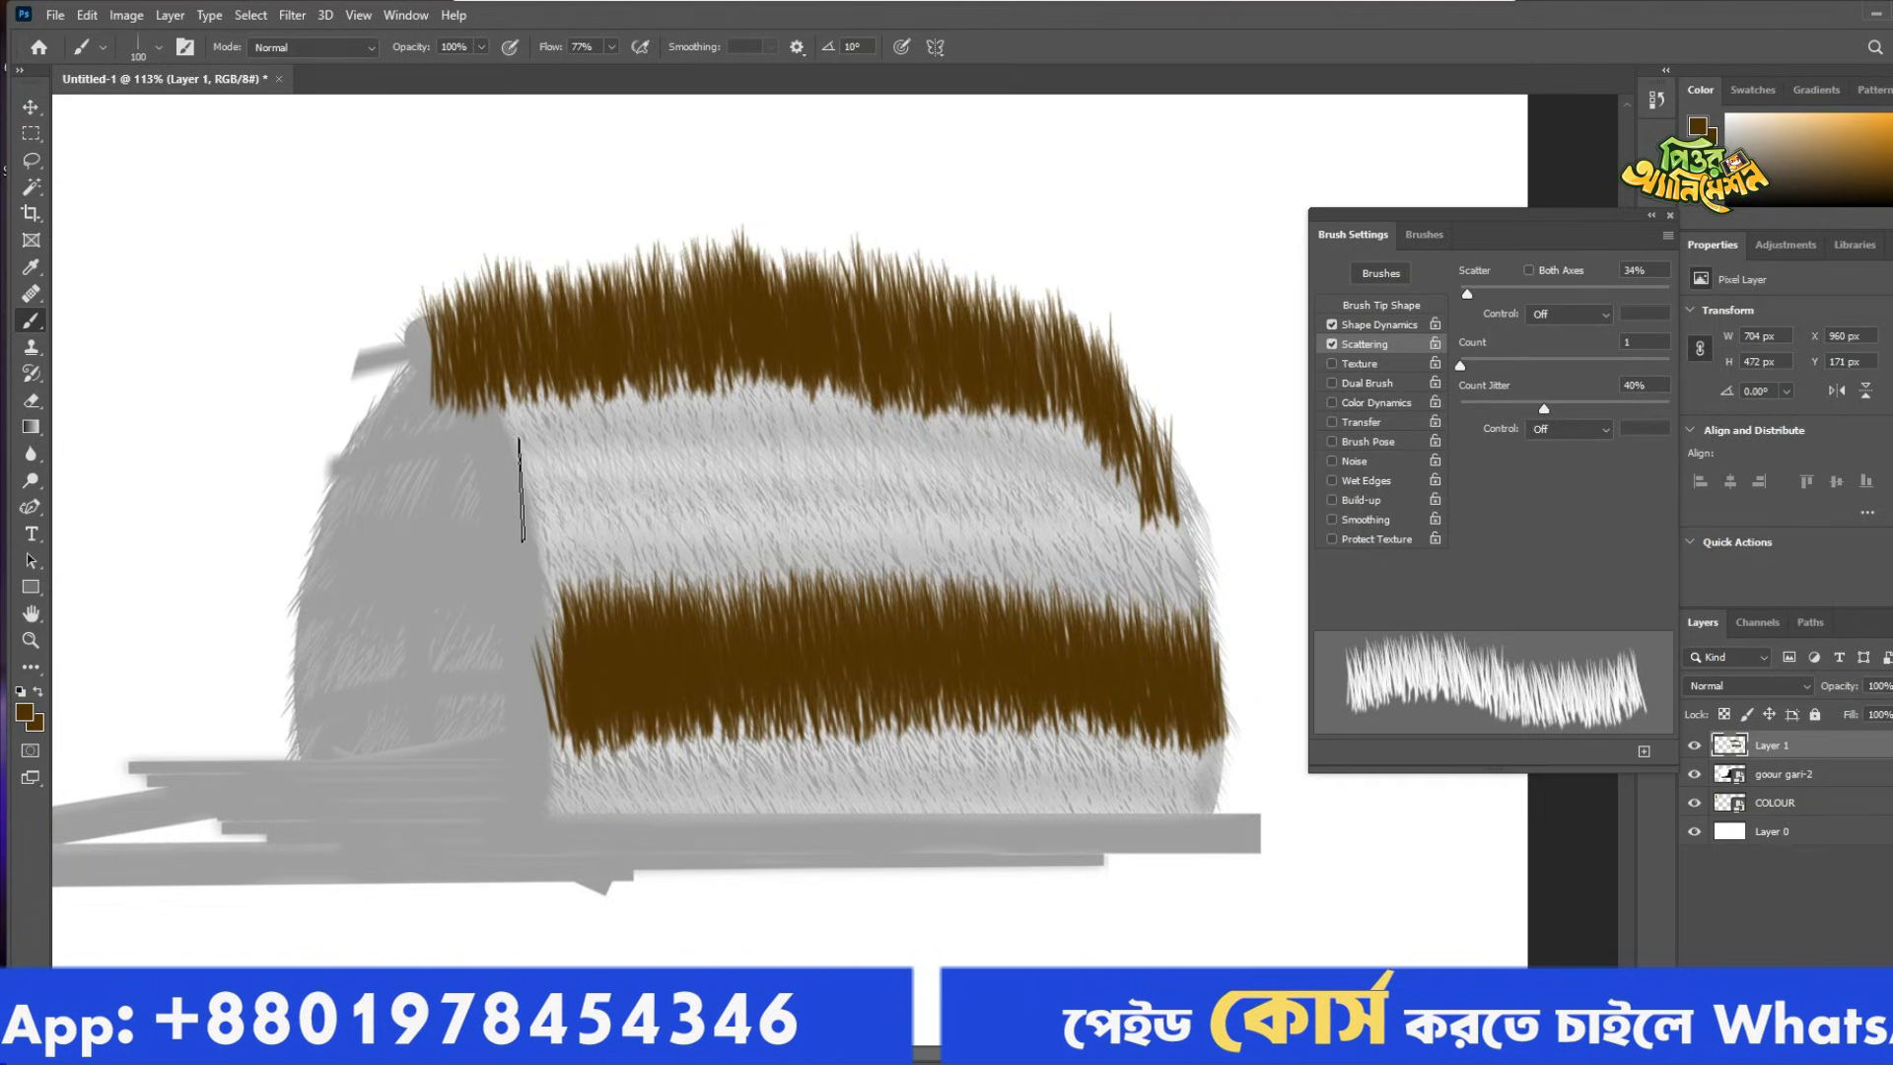
mouse_move(522, 489)
mouse_down()
mouse_move(821, 465)
mouse_move(1134, 513)
mouse_move(1085, 532)
mouse_move(767, 454)
mouse_move(565, 471)
mouse_move(521, 507)
mouse_up()
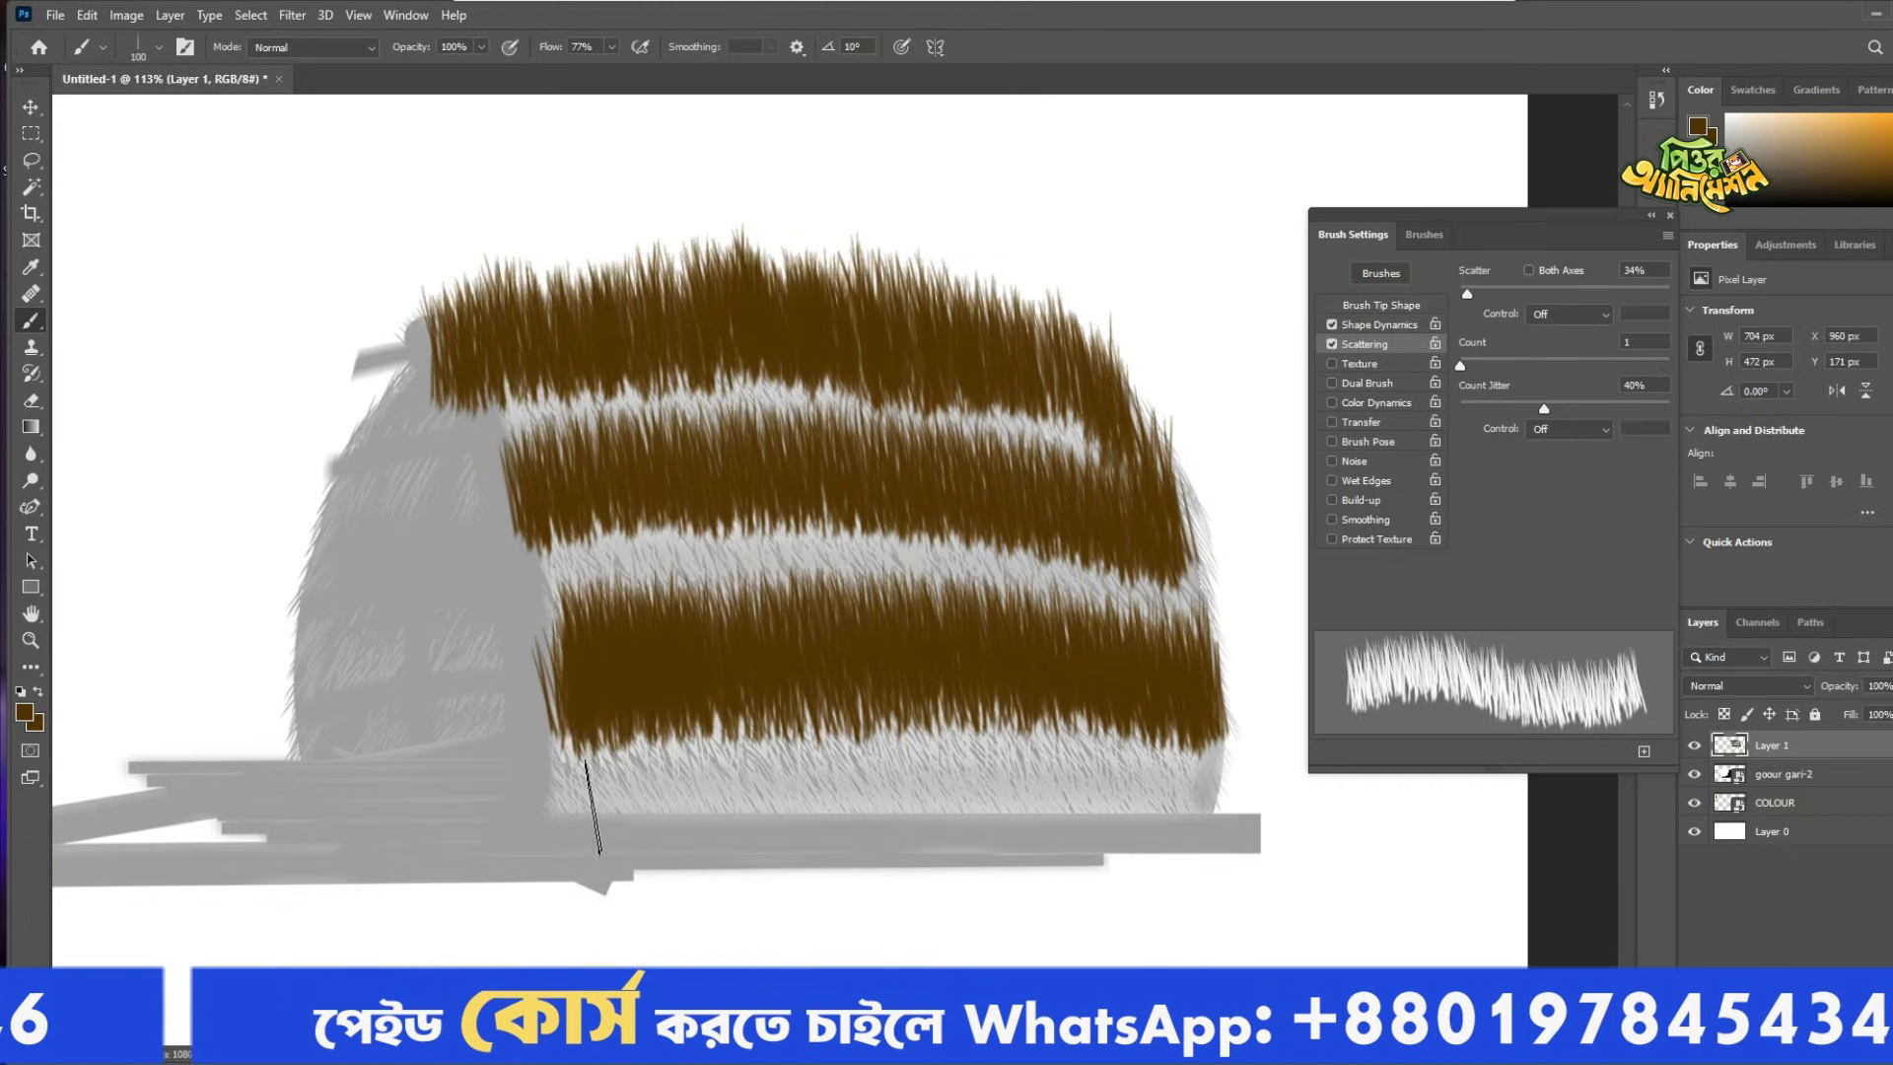
mouse_move(560, 816)
mouse_down()
mouse_move(728, 808)
mouse_move(1216, 855)
mouse_move(1133, 805)
mouse_move(576, 823)
mouse_move(1234, 838)
mouse_up()
key(ctrl+z)
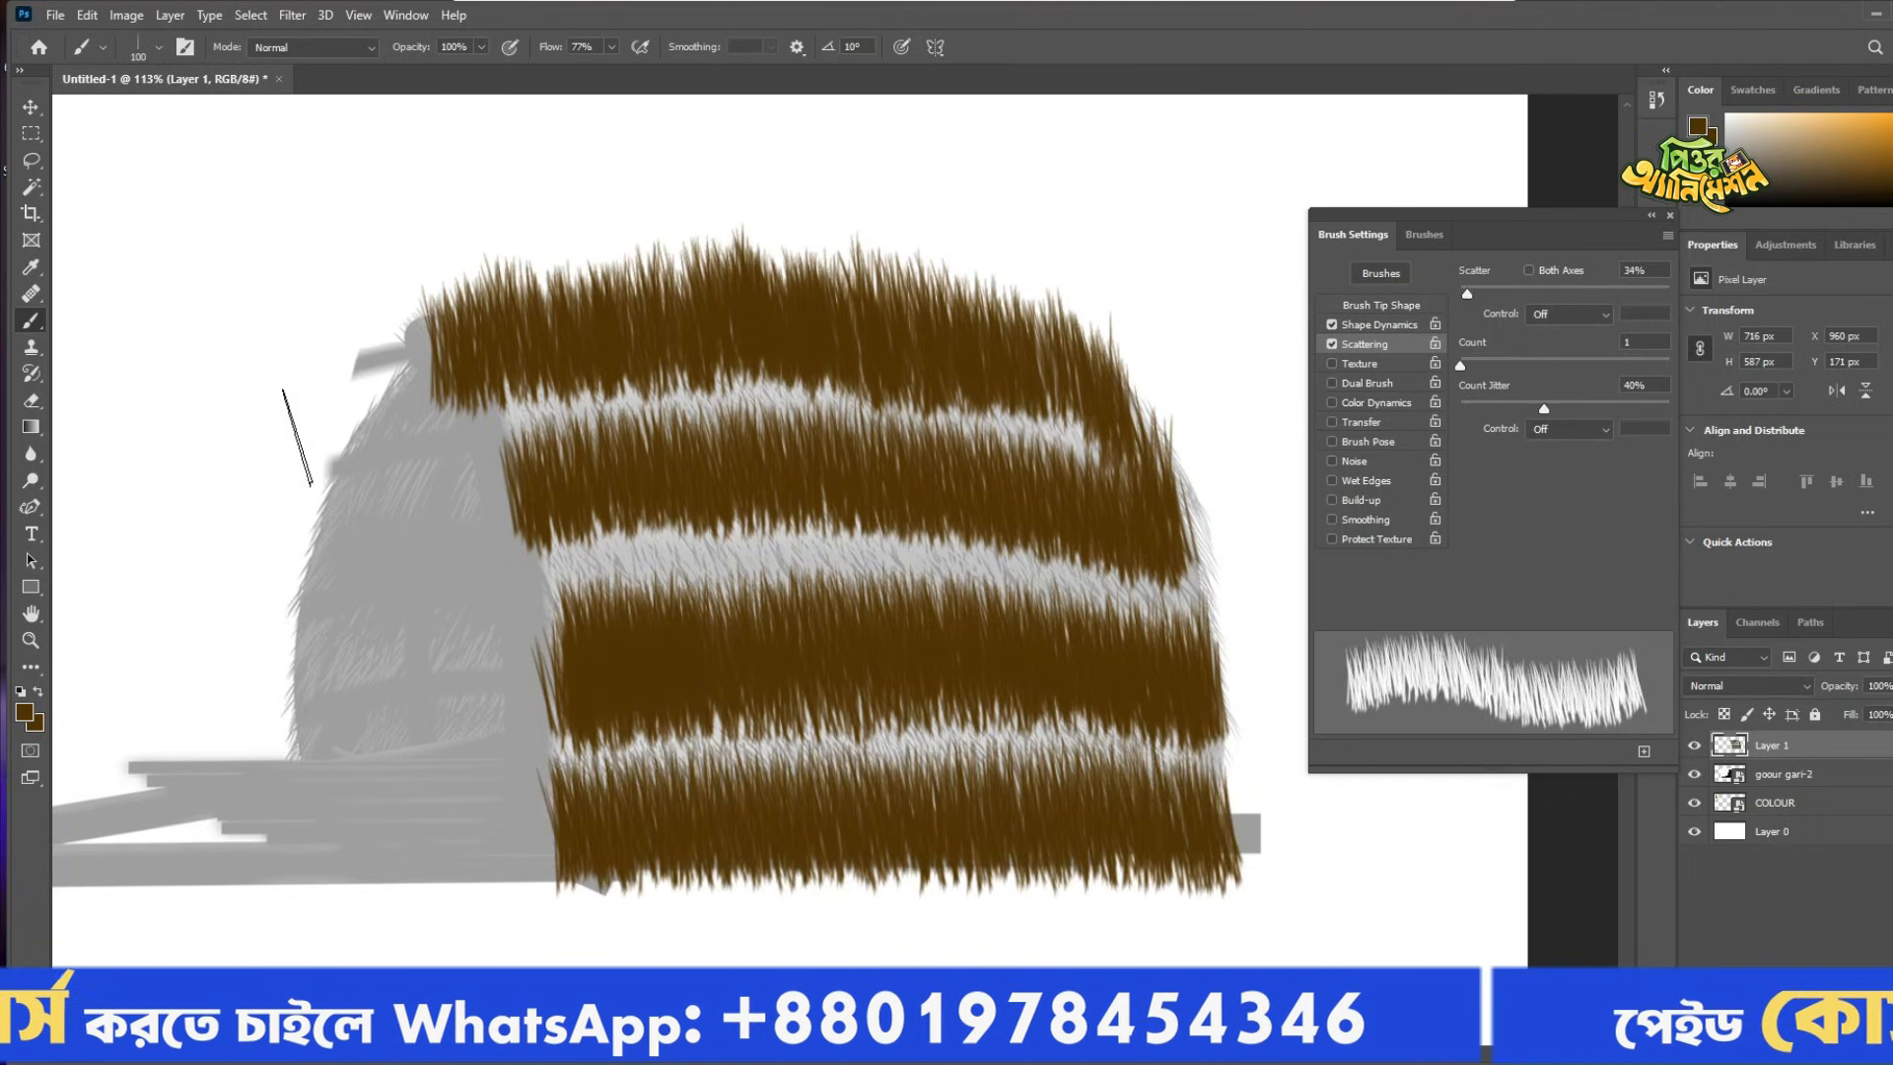
Sample the medium brown swatch and paint three medium brown straw bands over the light gaps between the roof's dark bands.
scroll(304, 380, down, 3)
drag(279, 355, 474, 455)
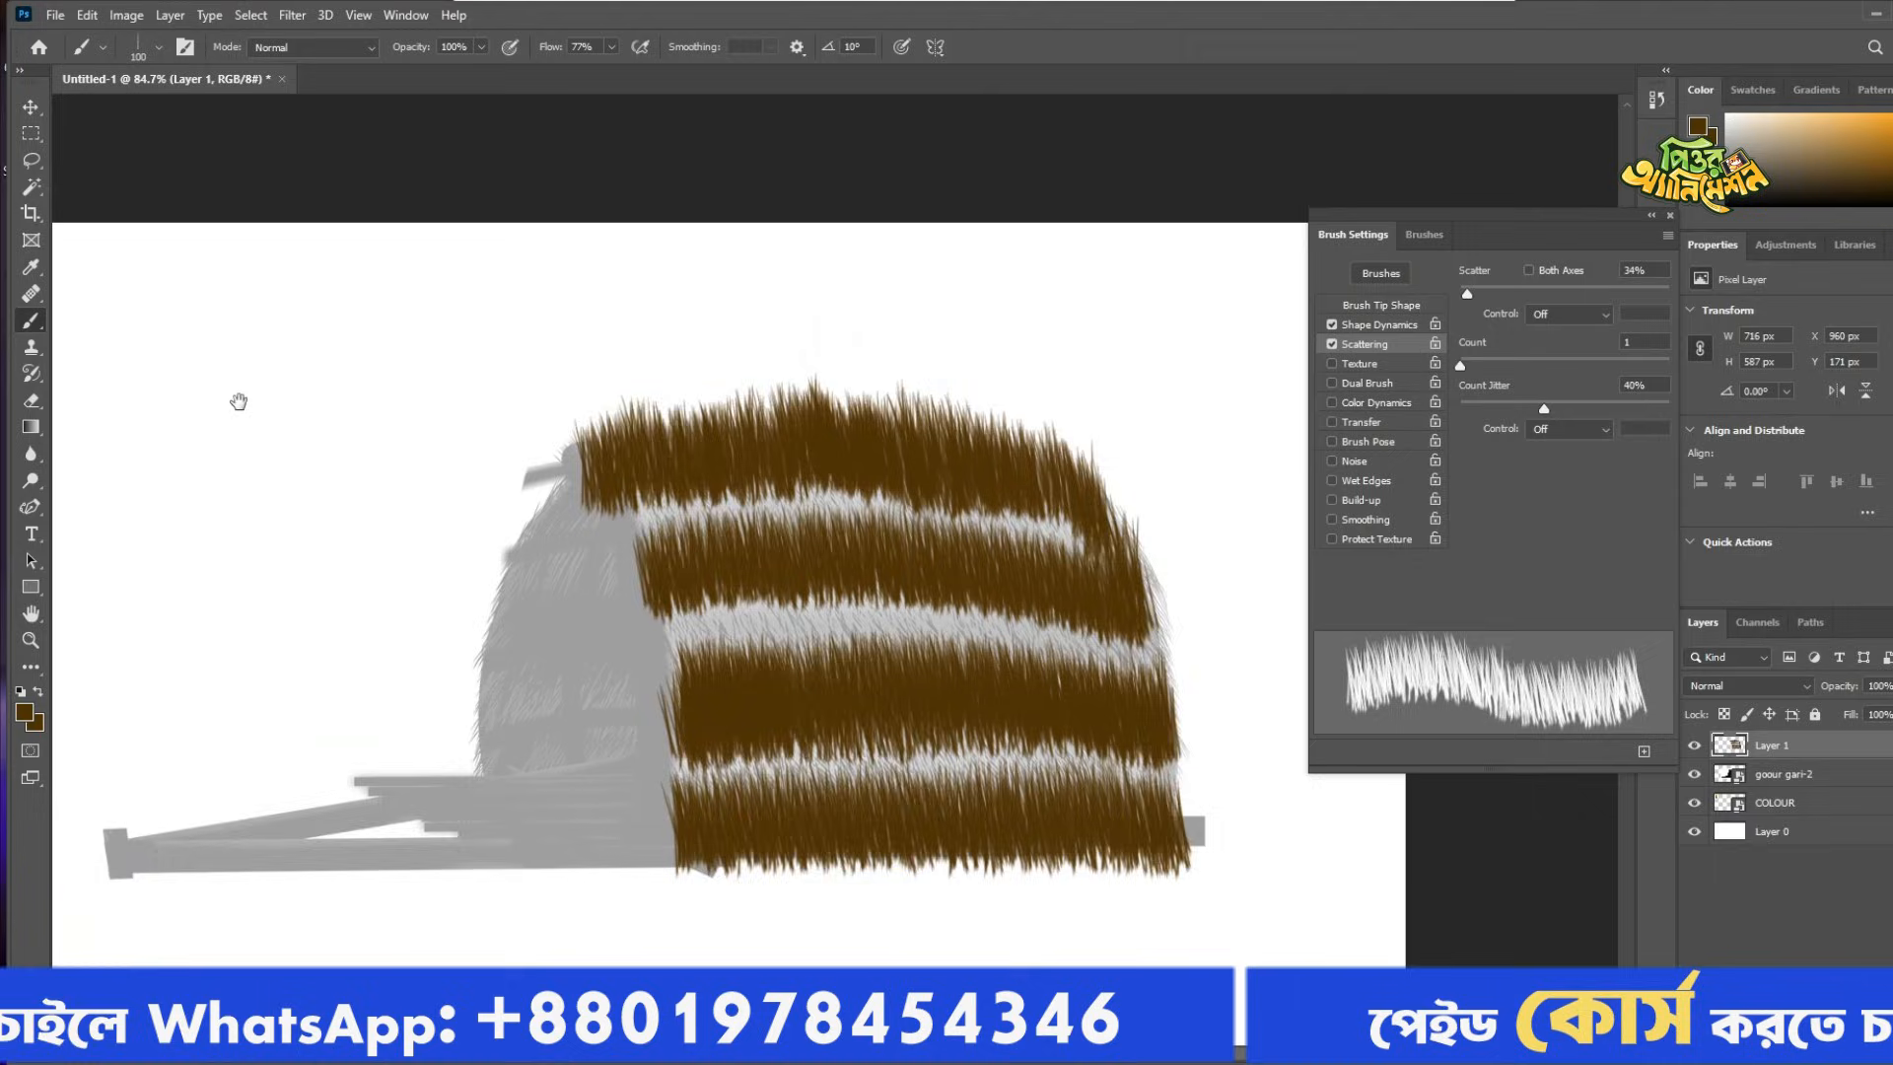
drag(237, 401, 403, 321)
key(i)
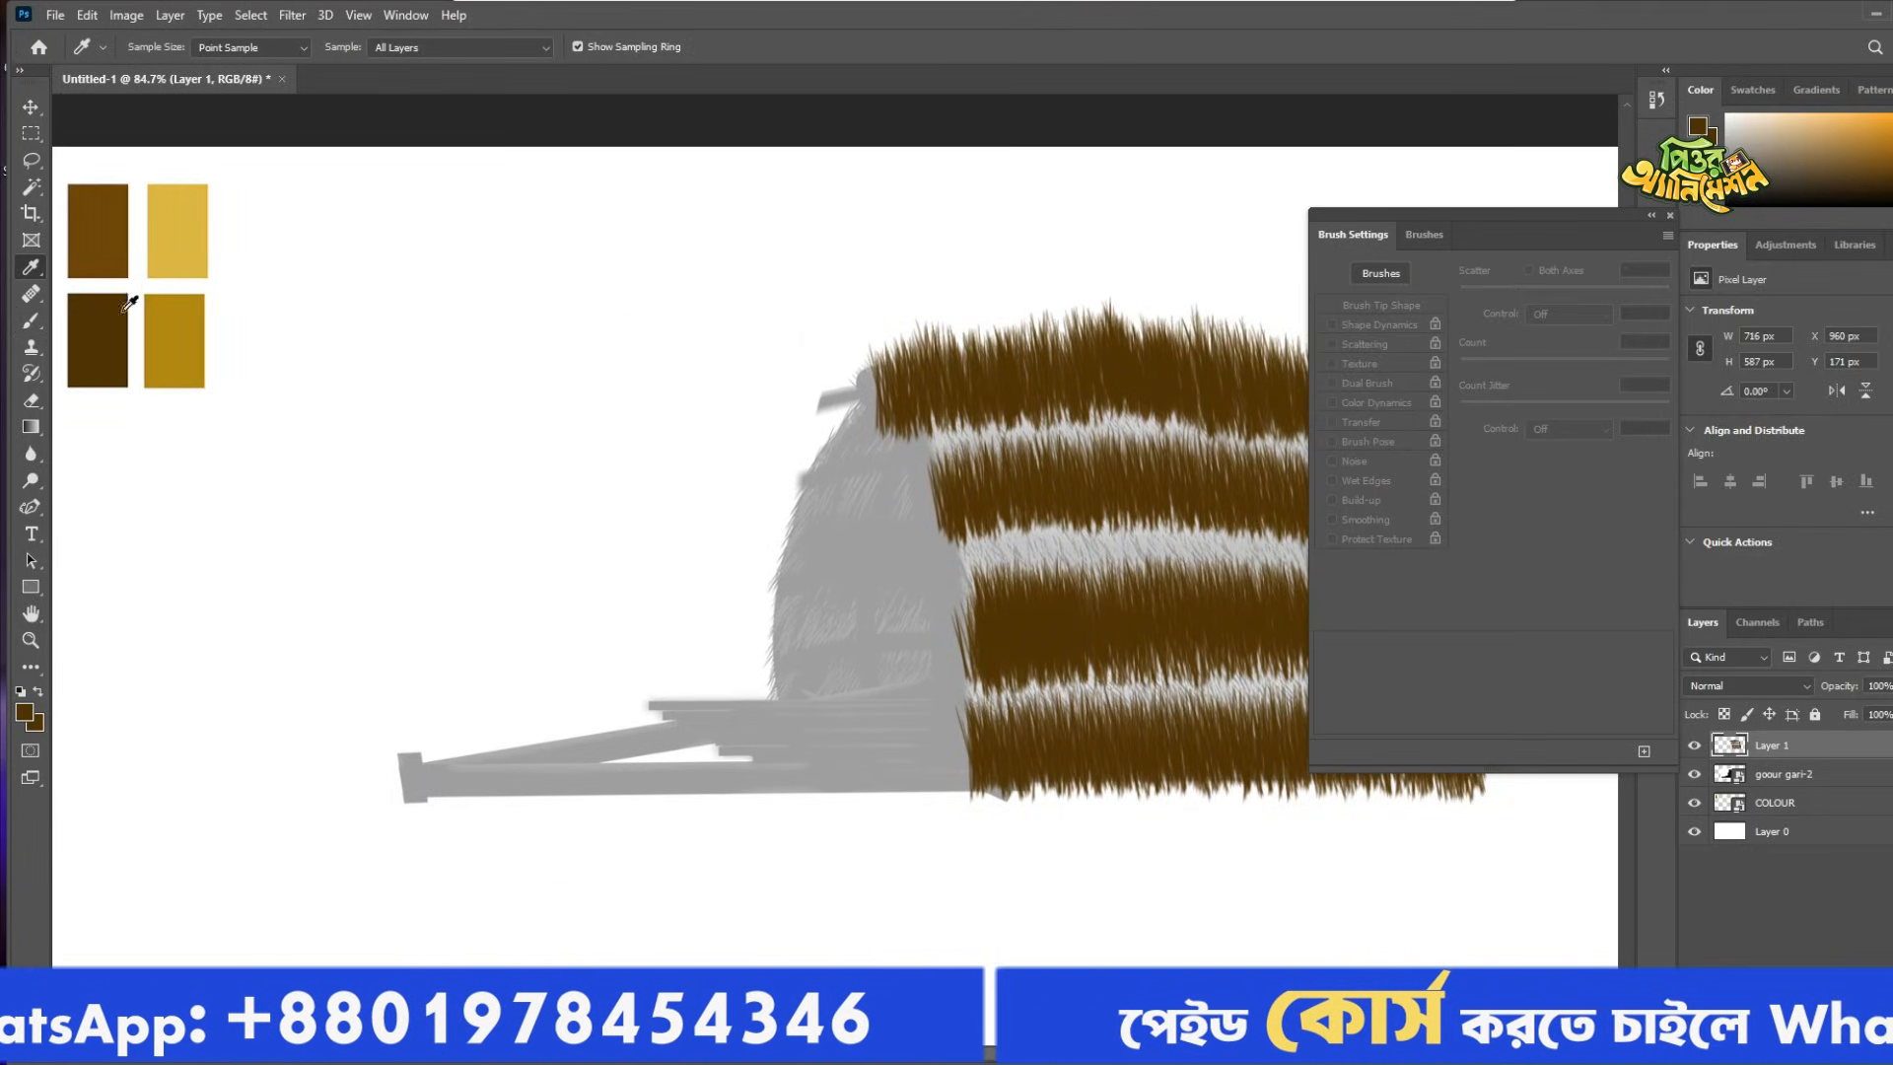
click(107, 244)
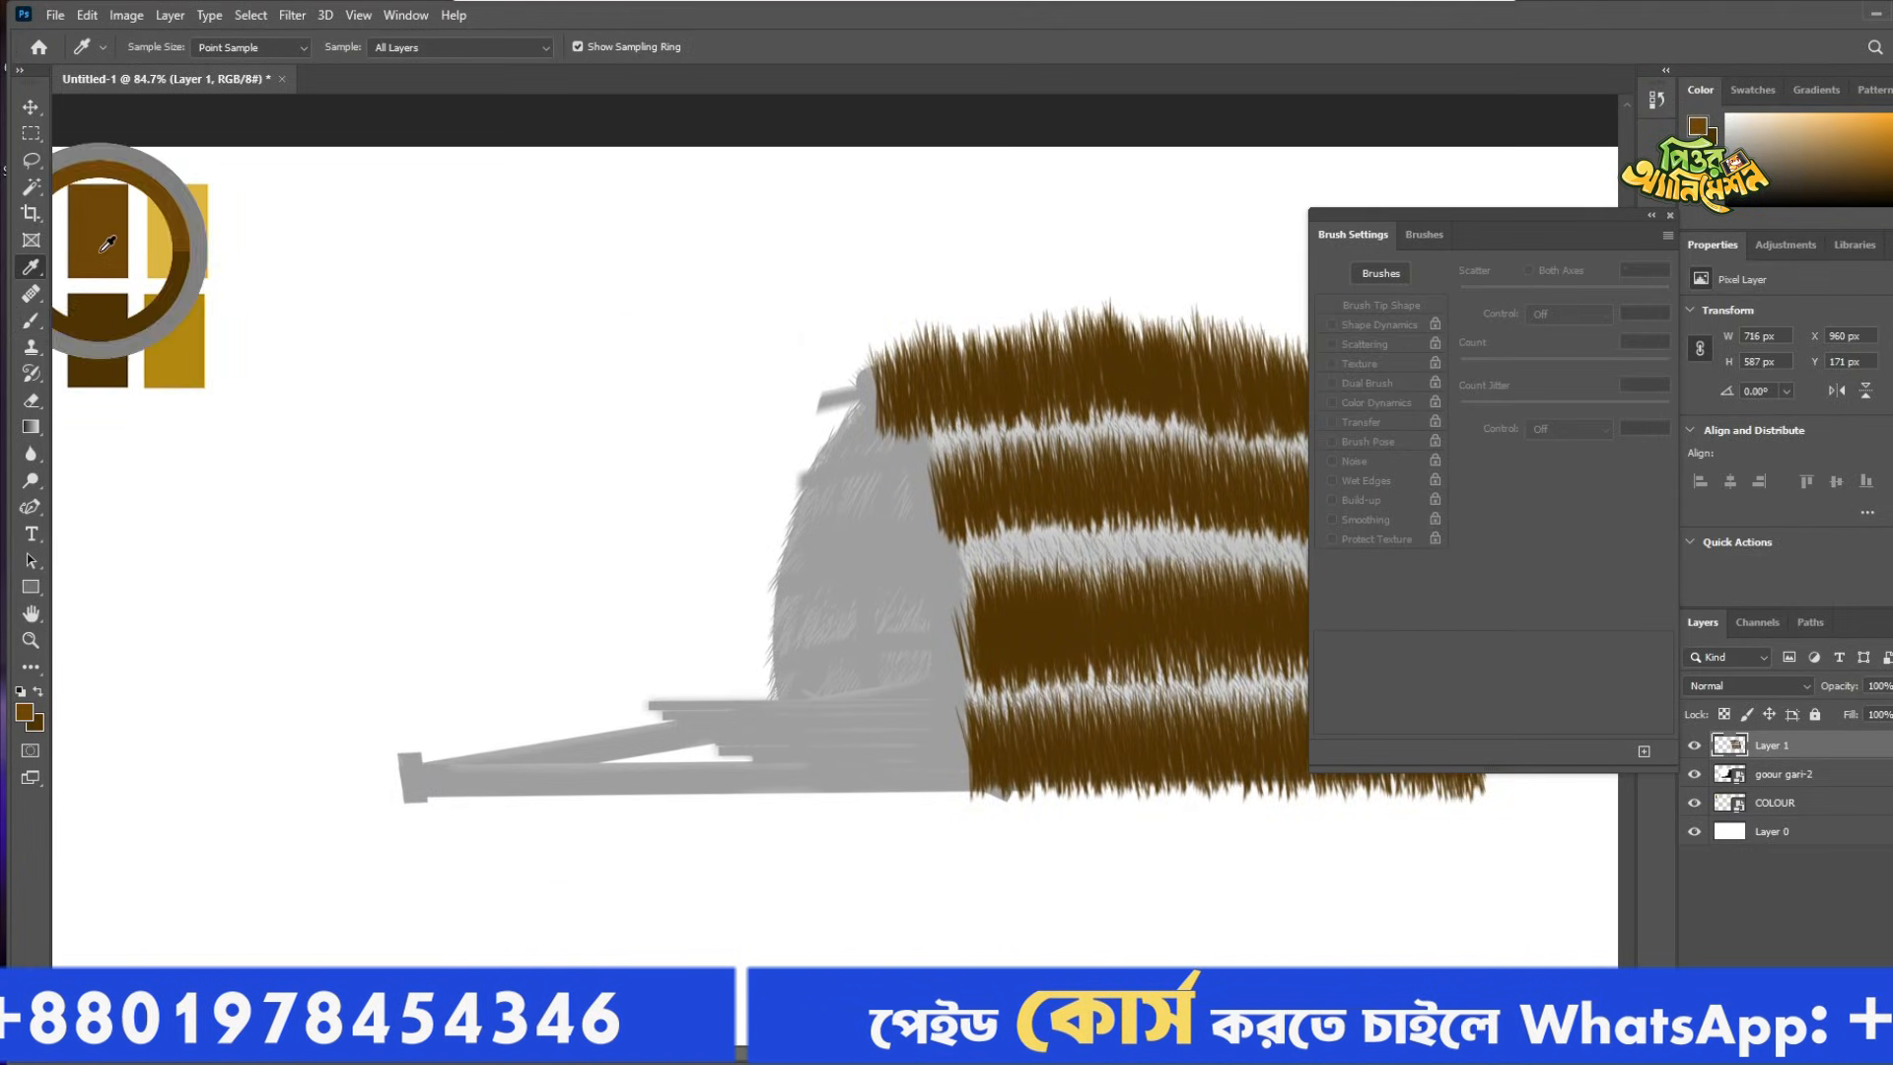
key(b)
drag(1010, 455, 738, 485)
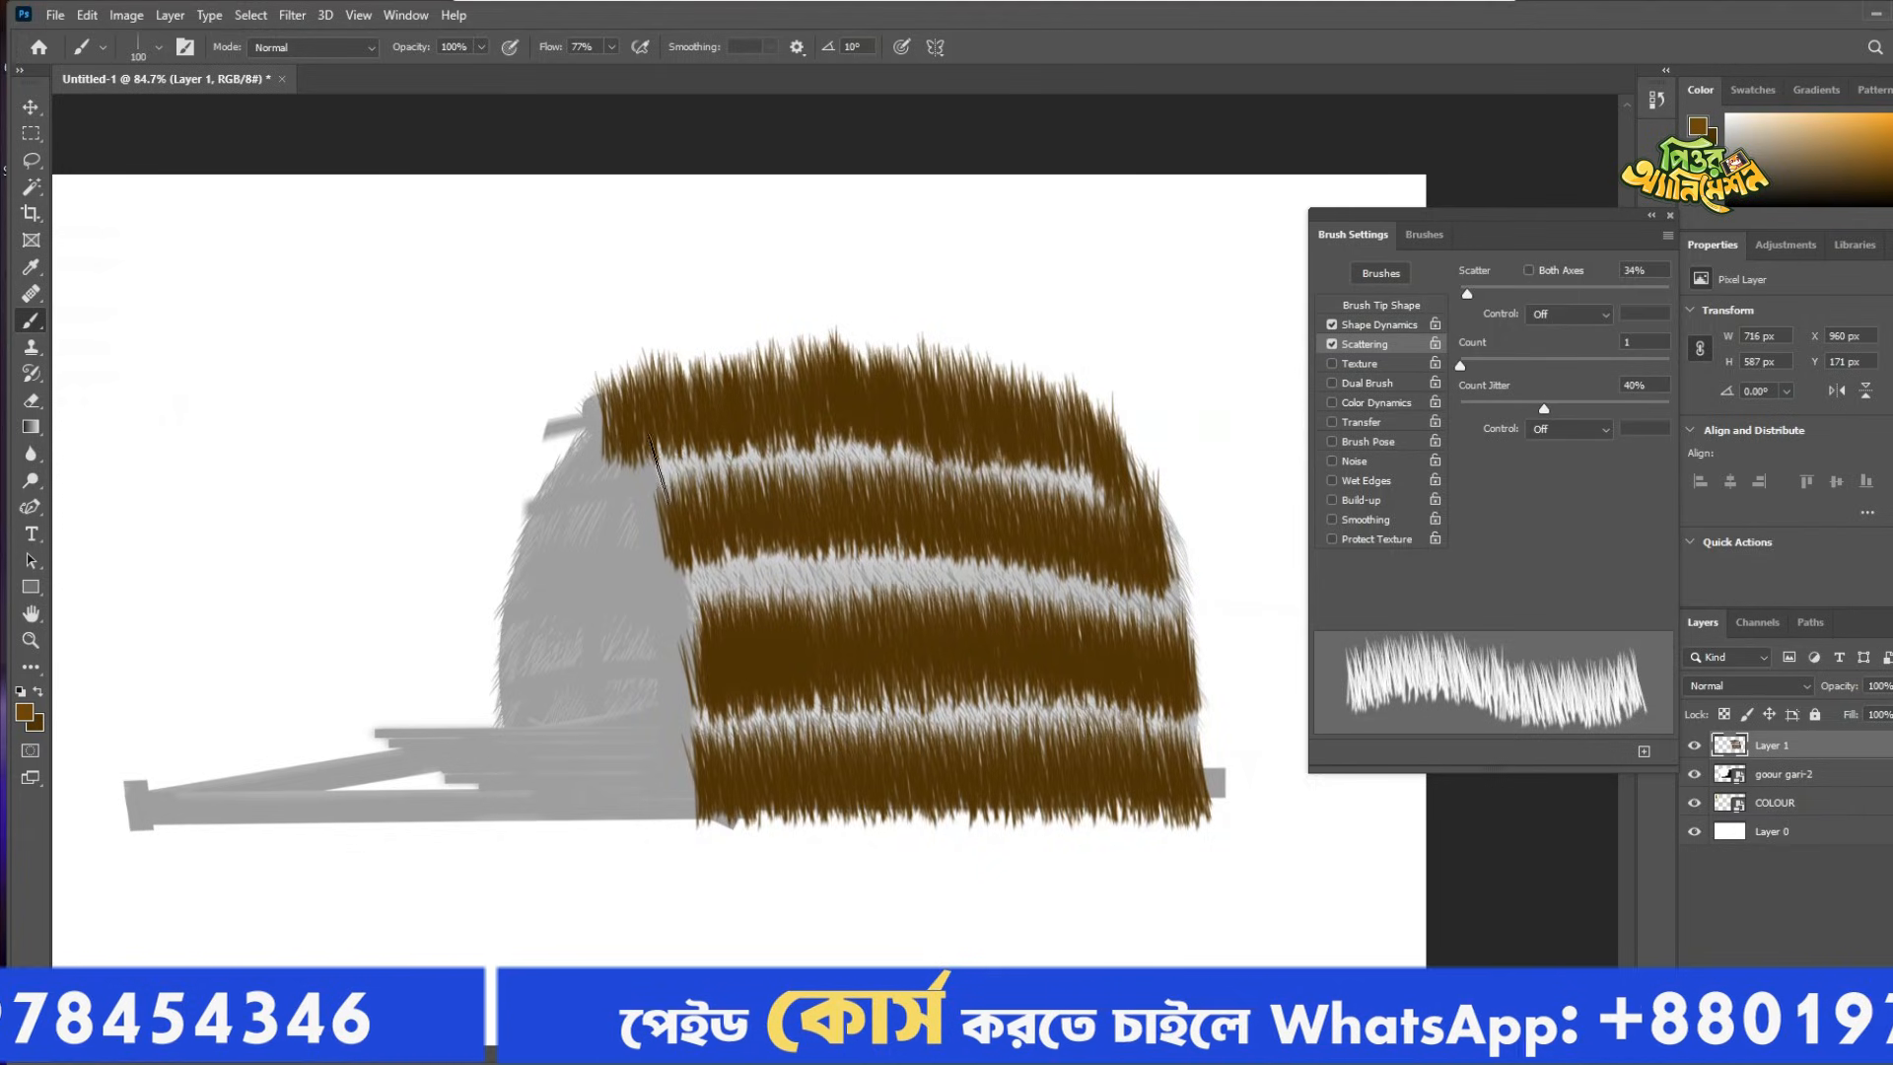
mouse_move(629, 468)
mouse_down()
mouse_move(849, 453)
mouse_move(1125, 496)
mouse_move(833, 458)
mouse_move(606, 498)
mouse_up()
mouse_move(1163, 626)
mouse_down()
mouse_move(1106, 600)
mouse_move(693, 593)
mouse_move(962, 574)
mouse_move(1189, 610)
mouse_move(702, 577)
mouse_up()
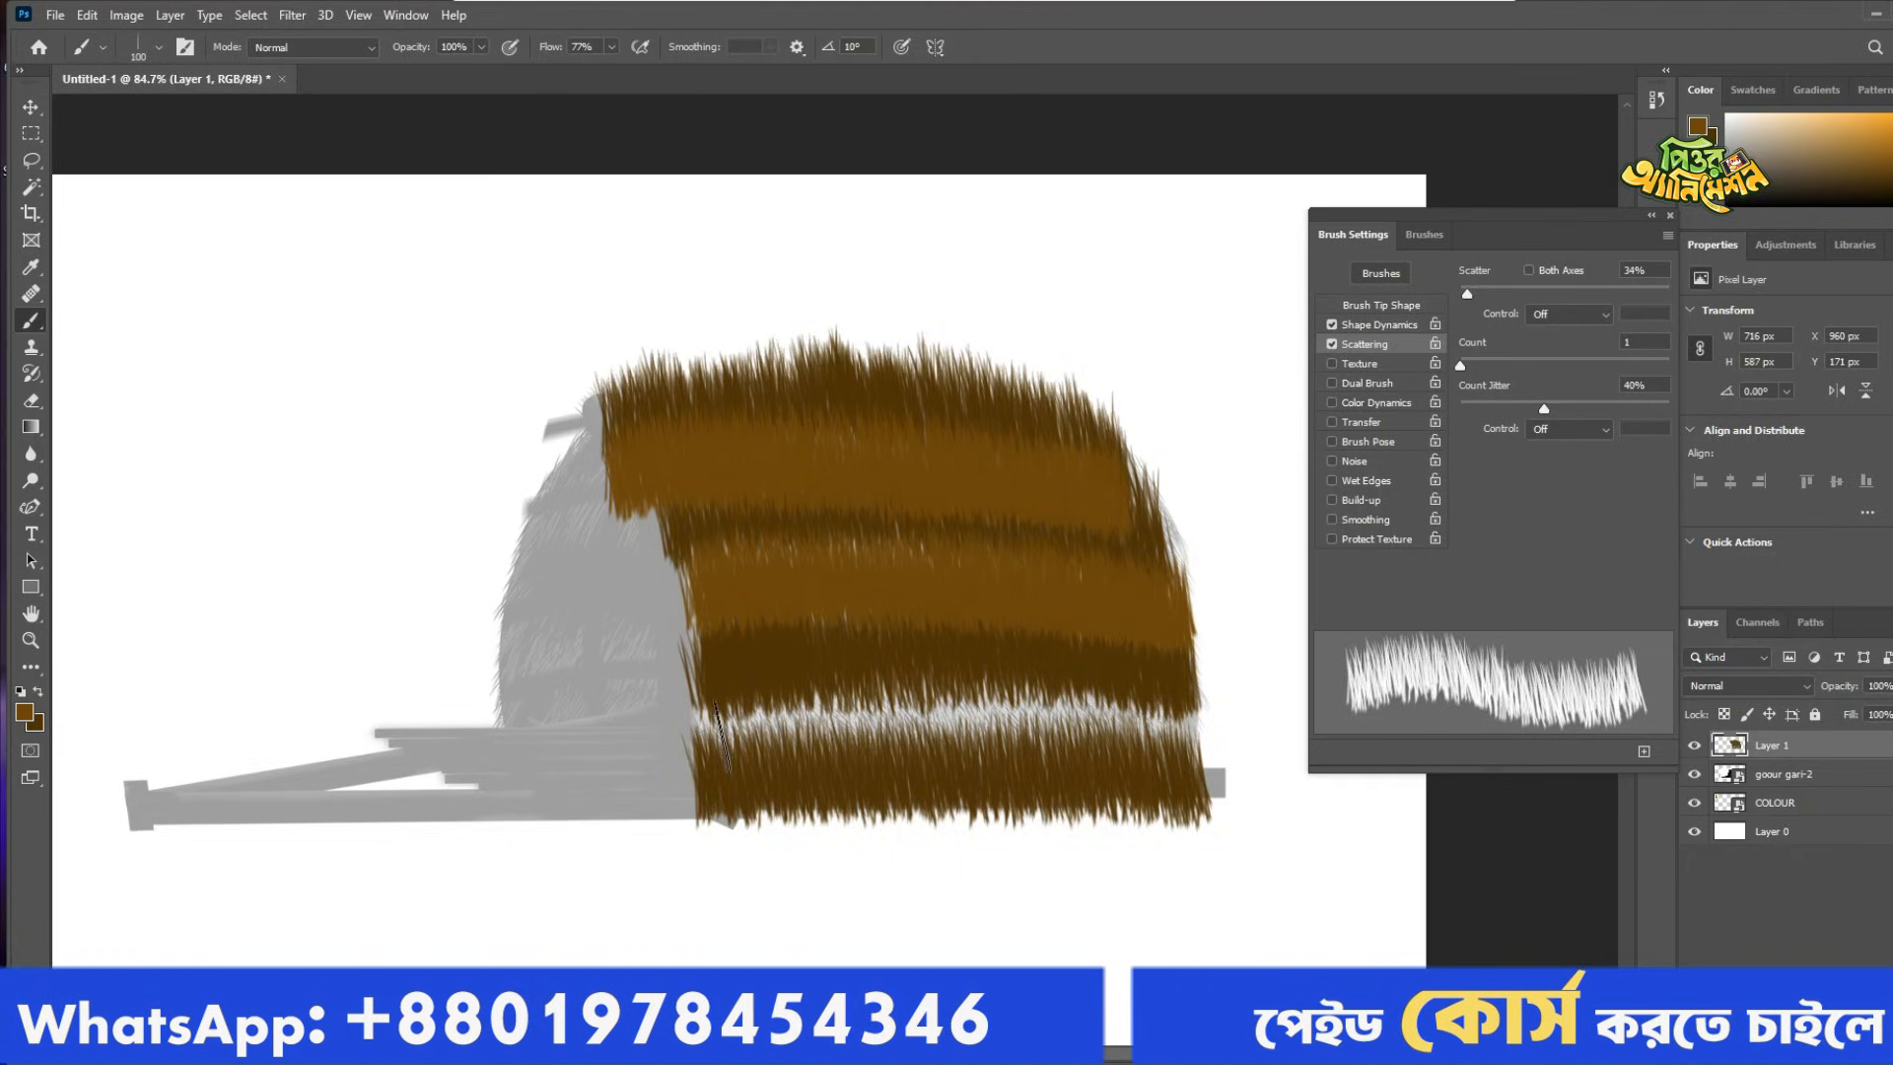
mouse_move(724, 735)
mouse_down()
mouse_move(1025, 714)
mouse_move(1159, 729)
mouse_move(818, 710)
mouse_move(680, 725)
mouse_move(1080, 708)
mouse_move(1195, 744)
mouse_up()
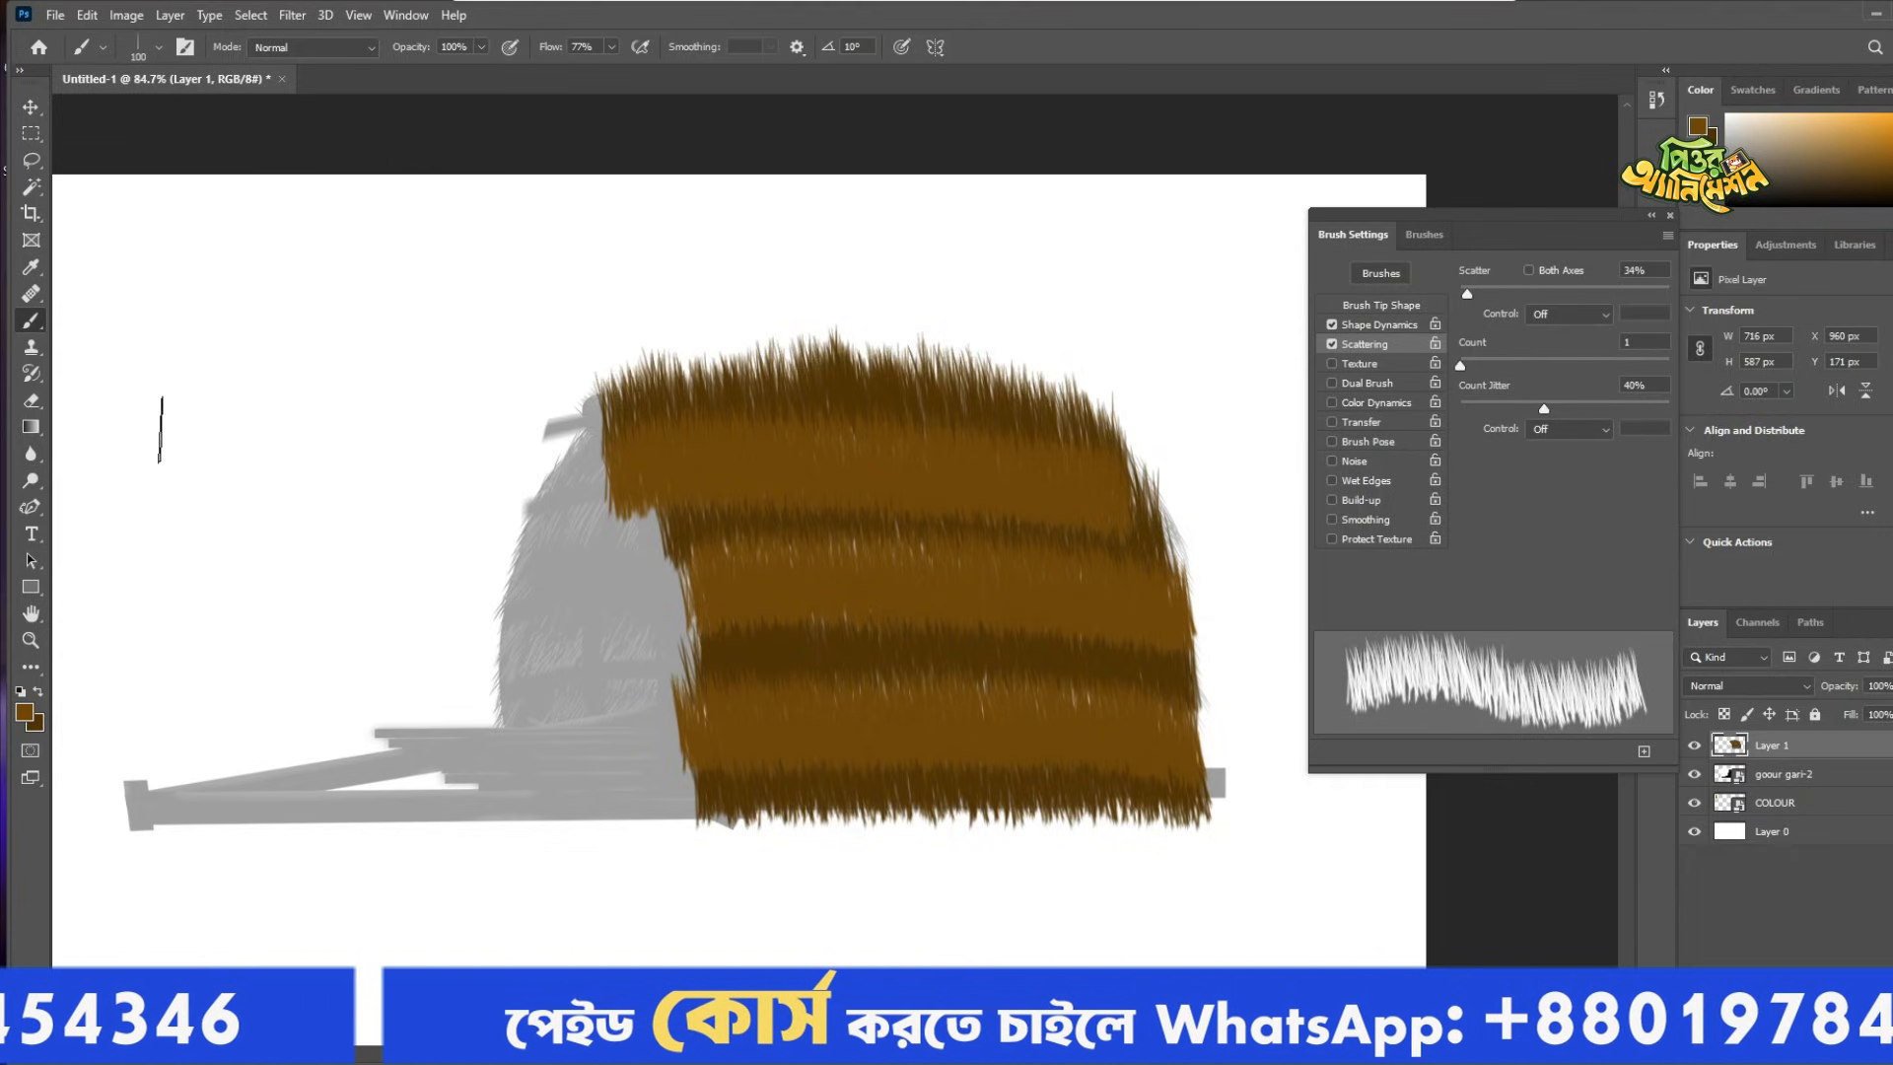
Sample the dark gold swatch as the foreground colour for the straw brush.
scroll(160, 429, down, 2)
key(i)
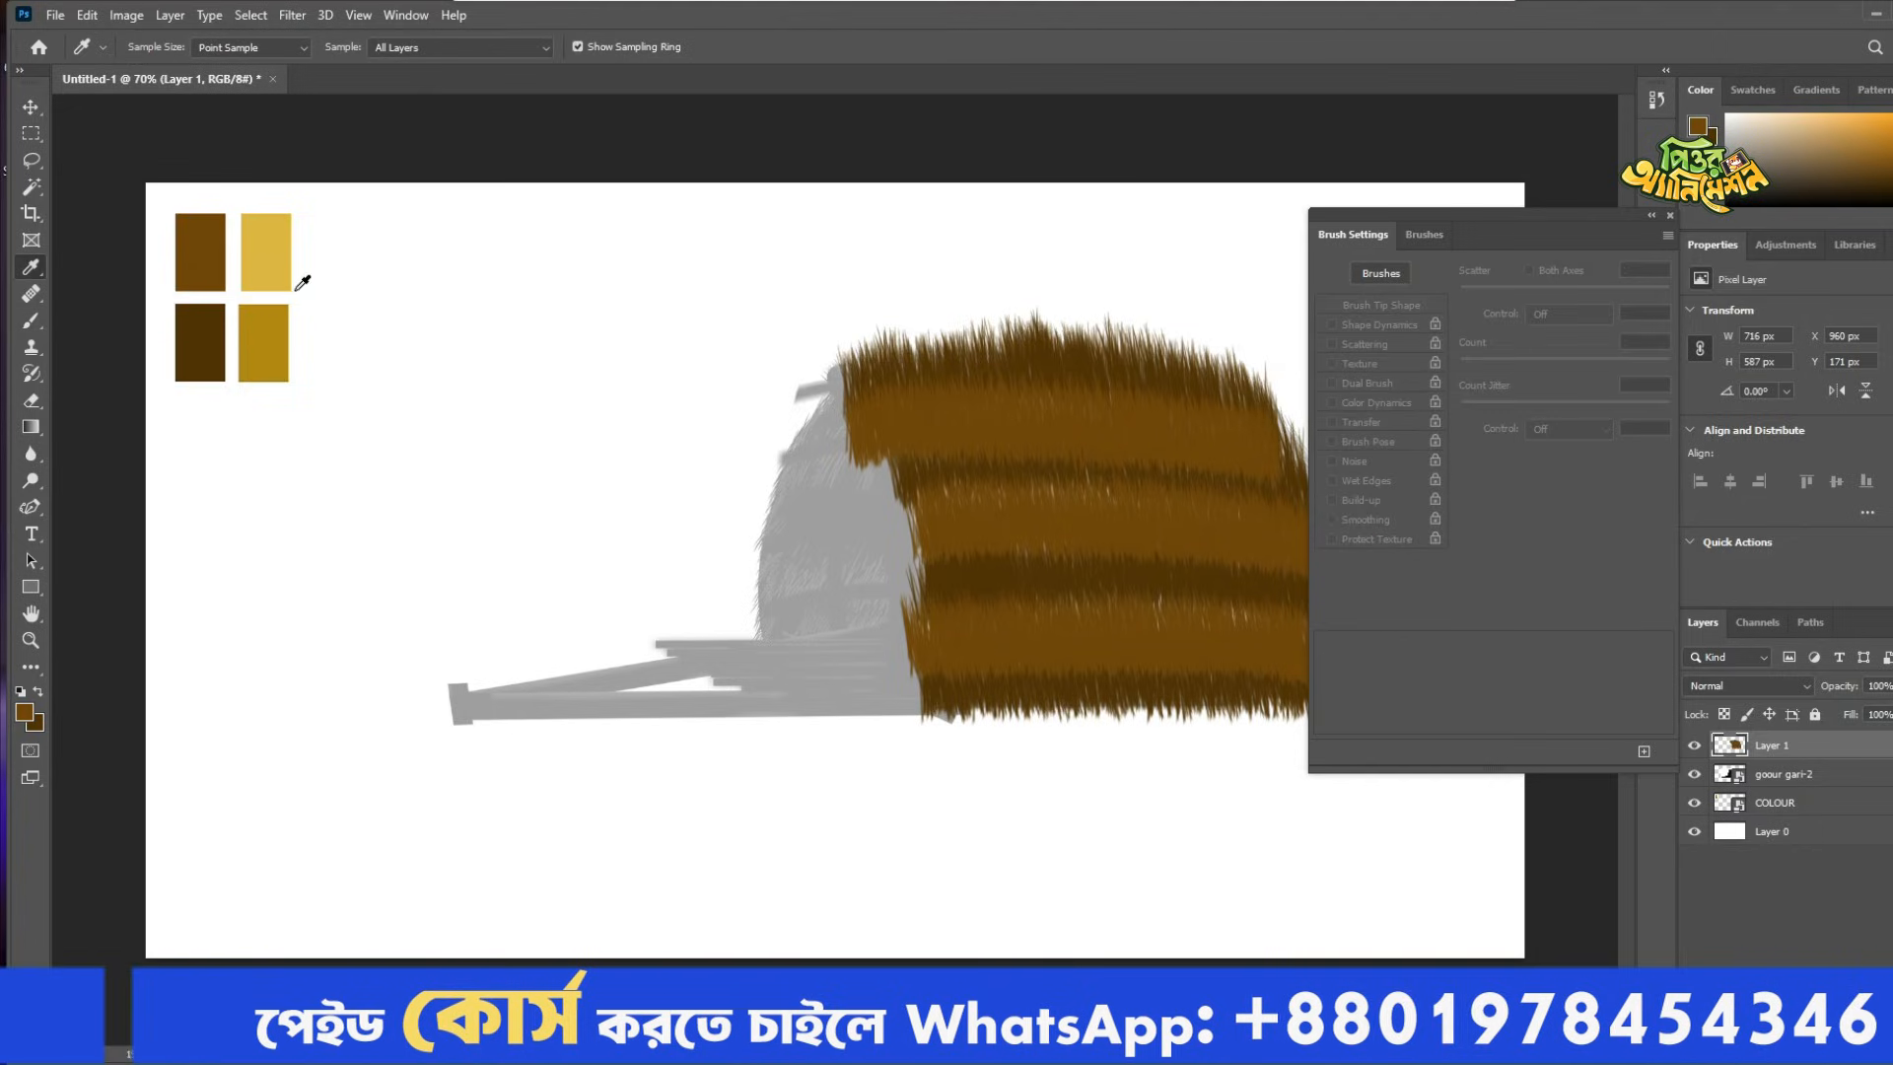
click(279, 336)
key(b)
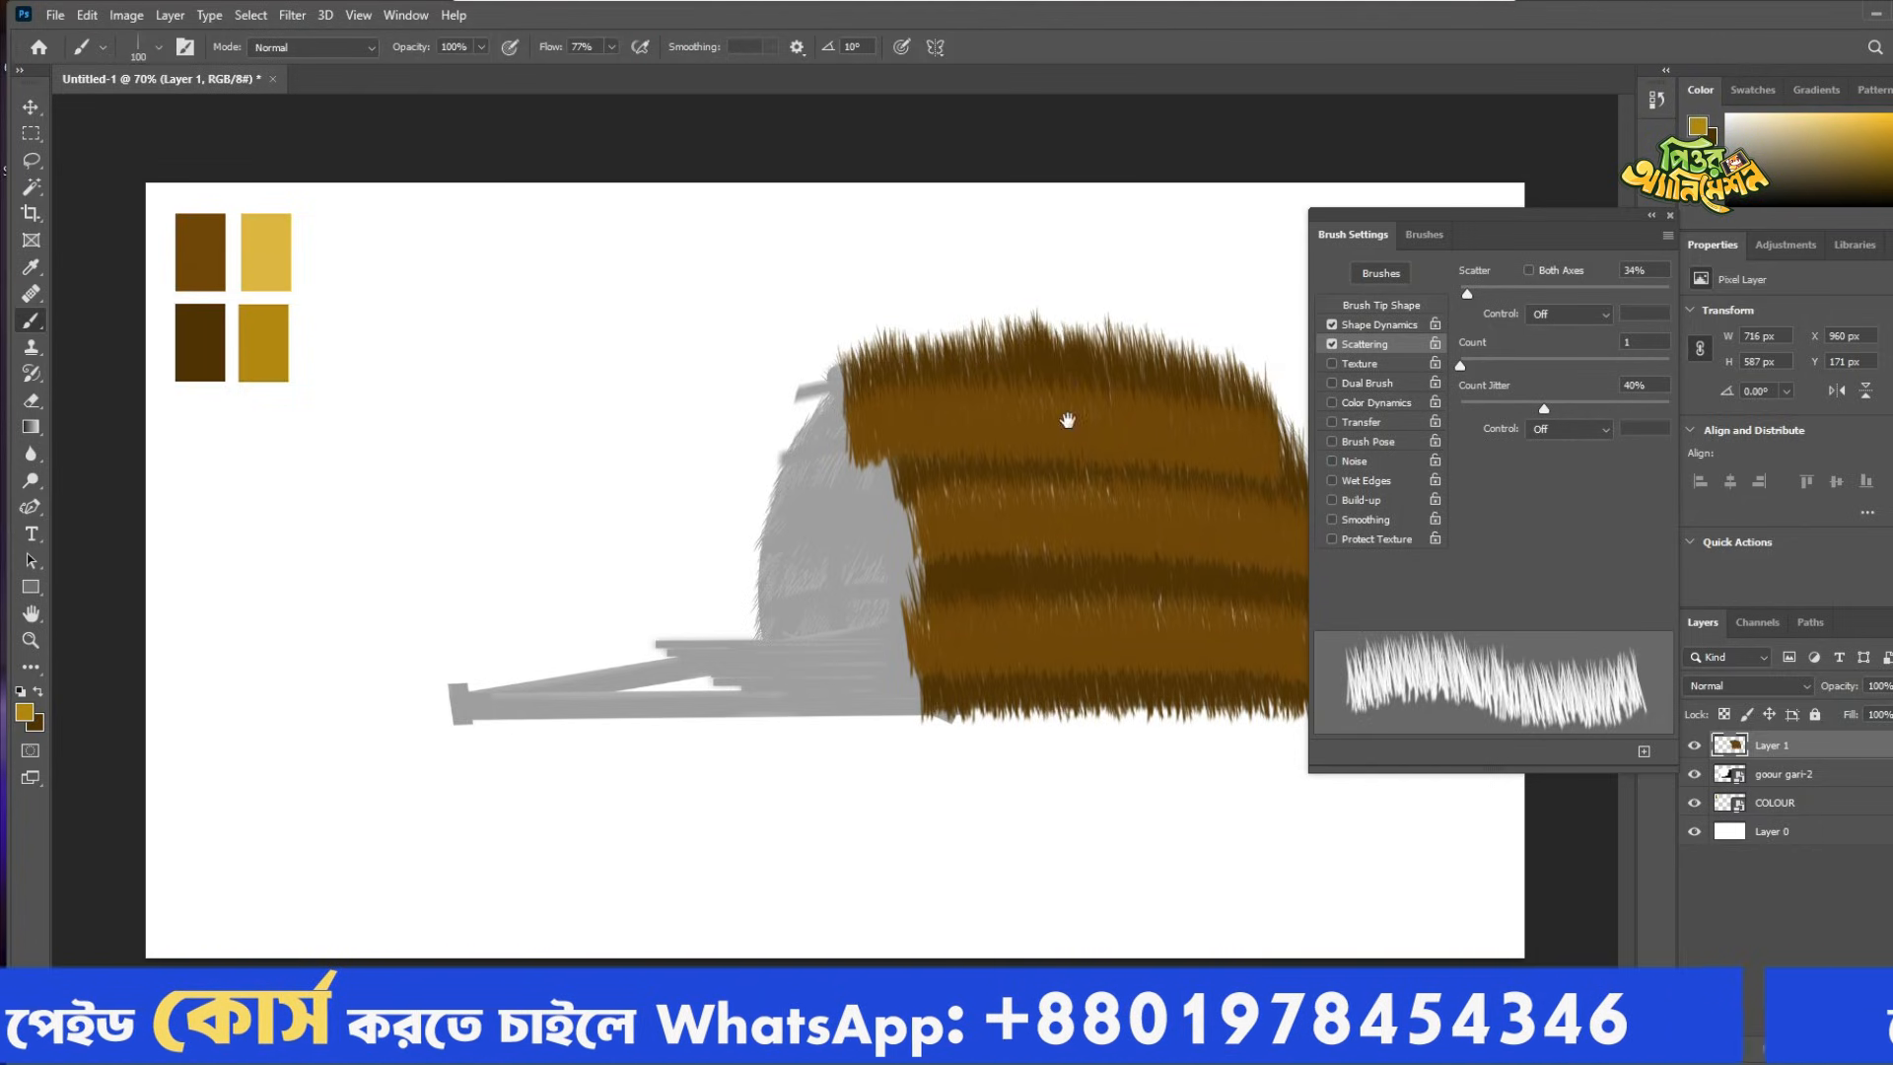
Try three dark gold straw bands across the roof with the brush at 150 px, and undo them.
key(bracketright)
key(bracketright)
key(bracketright)
key(bracketleft)
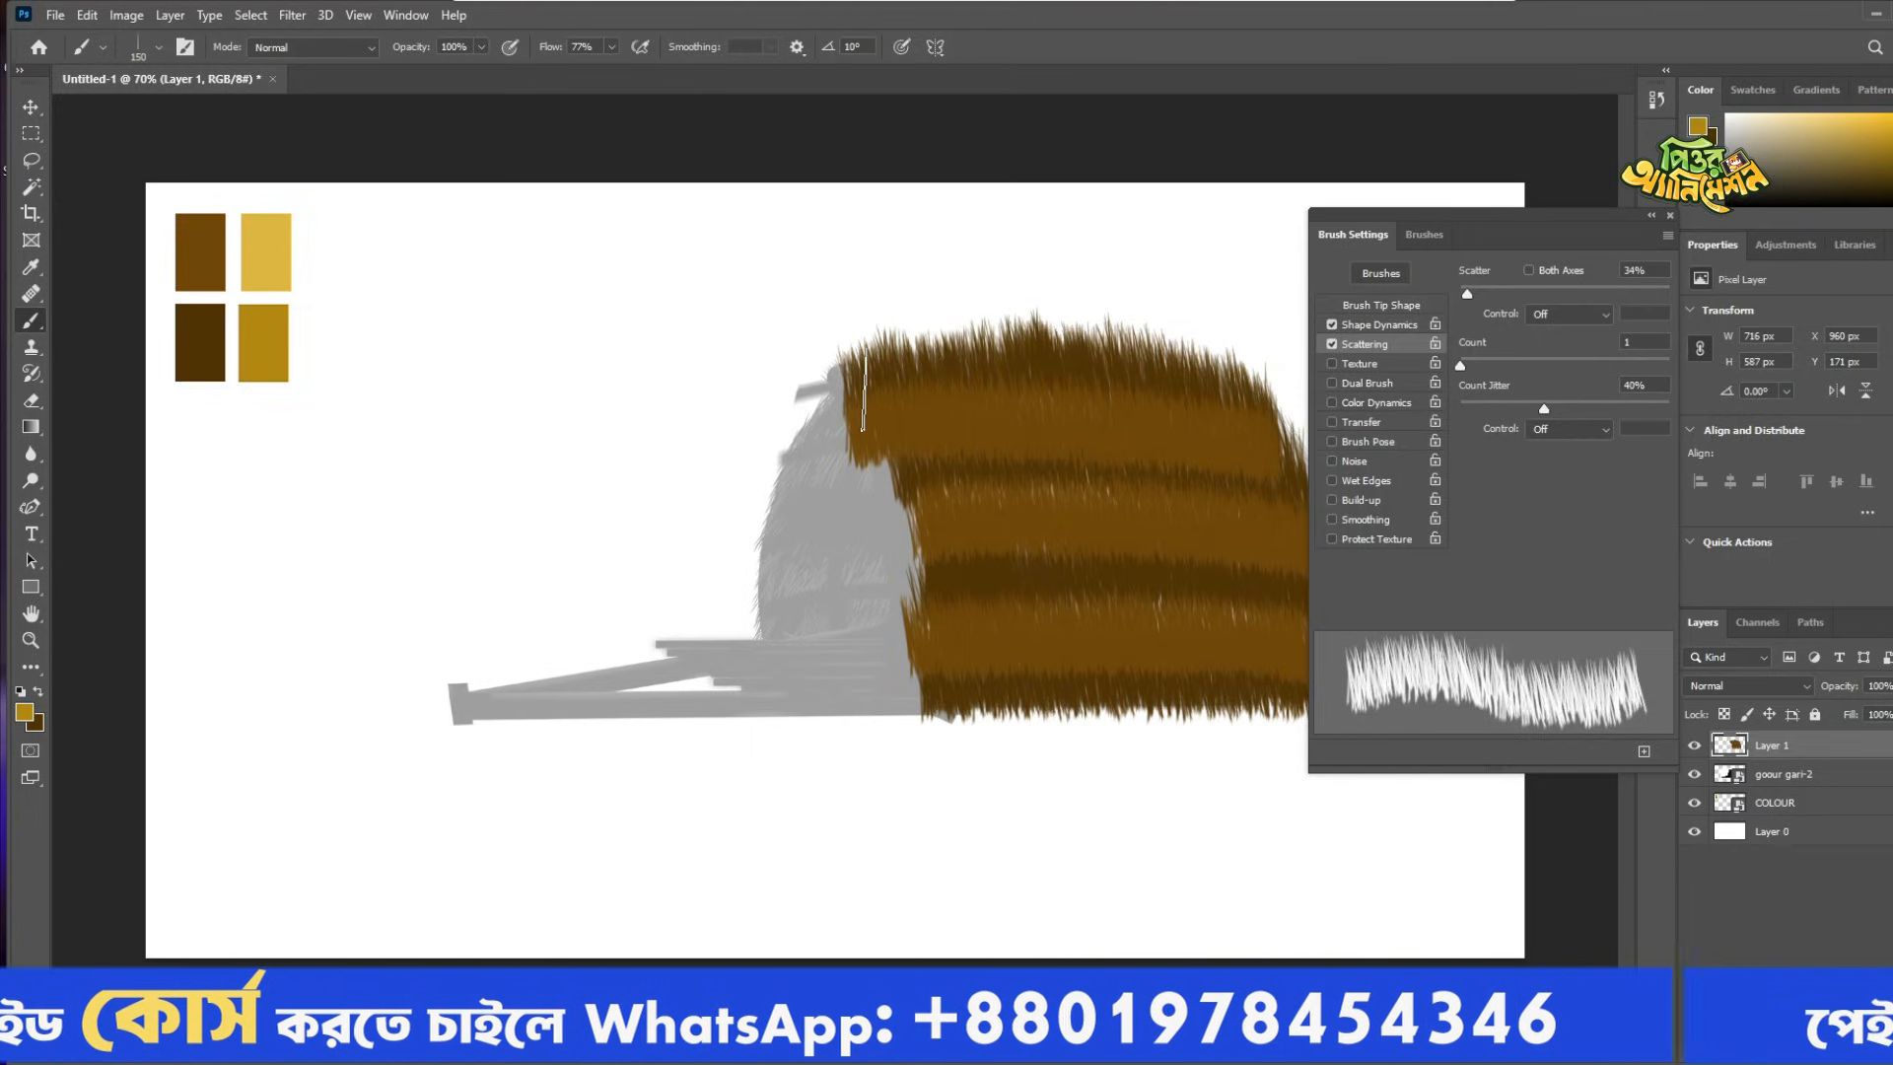
mouse_move(864, 389)
mouse_down()
mouse_move(1131, 388)
mouse_move(1282, 432)
mouse_up()
drag(894, 559, 1255, 572)
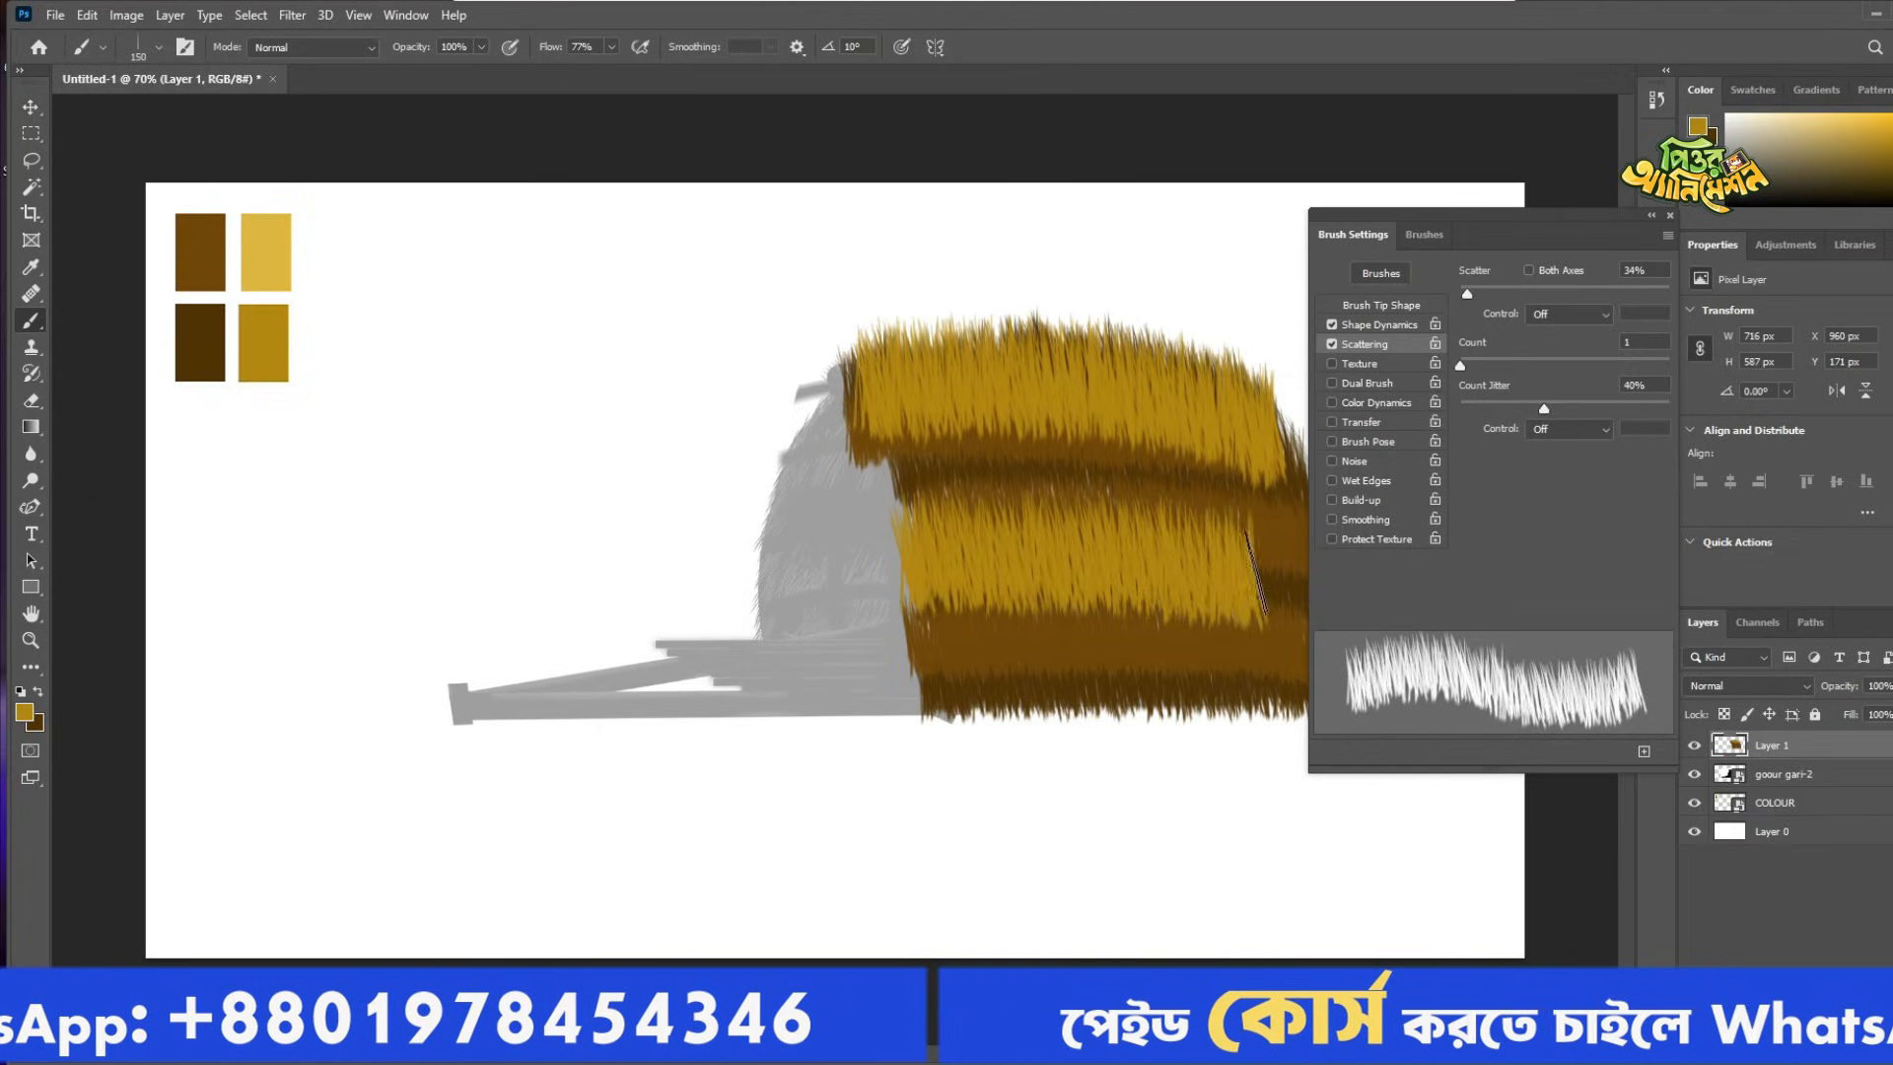
scroll(1090, 548, down, 2)
drag(1250, 580, 1166, 570)
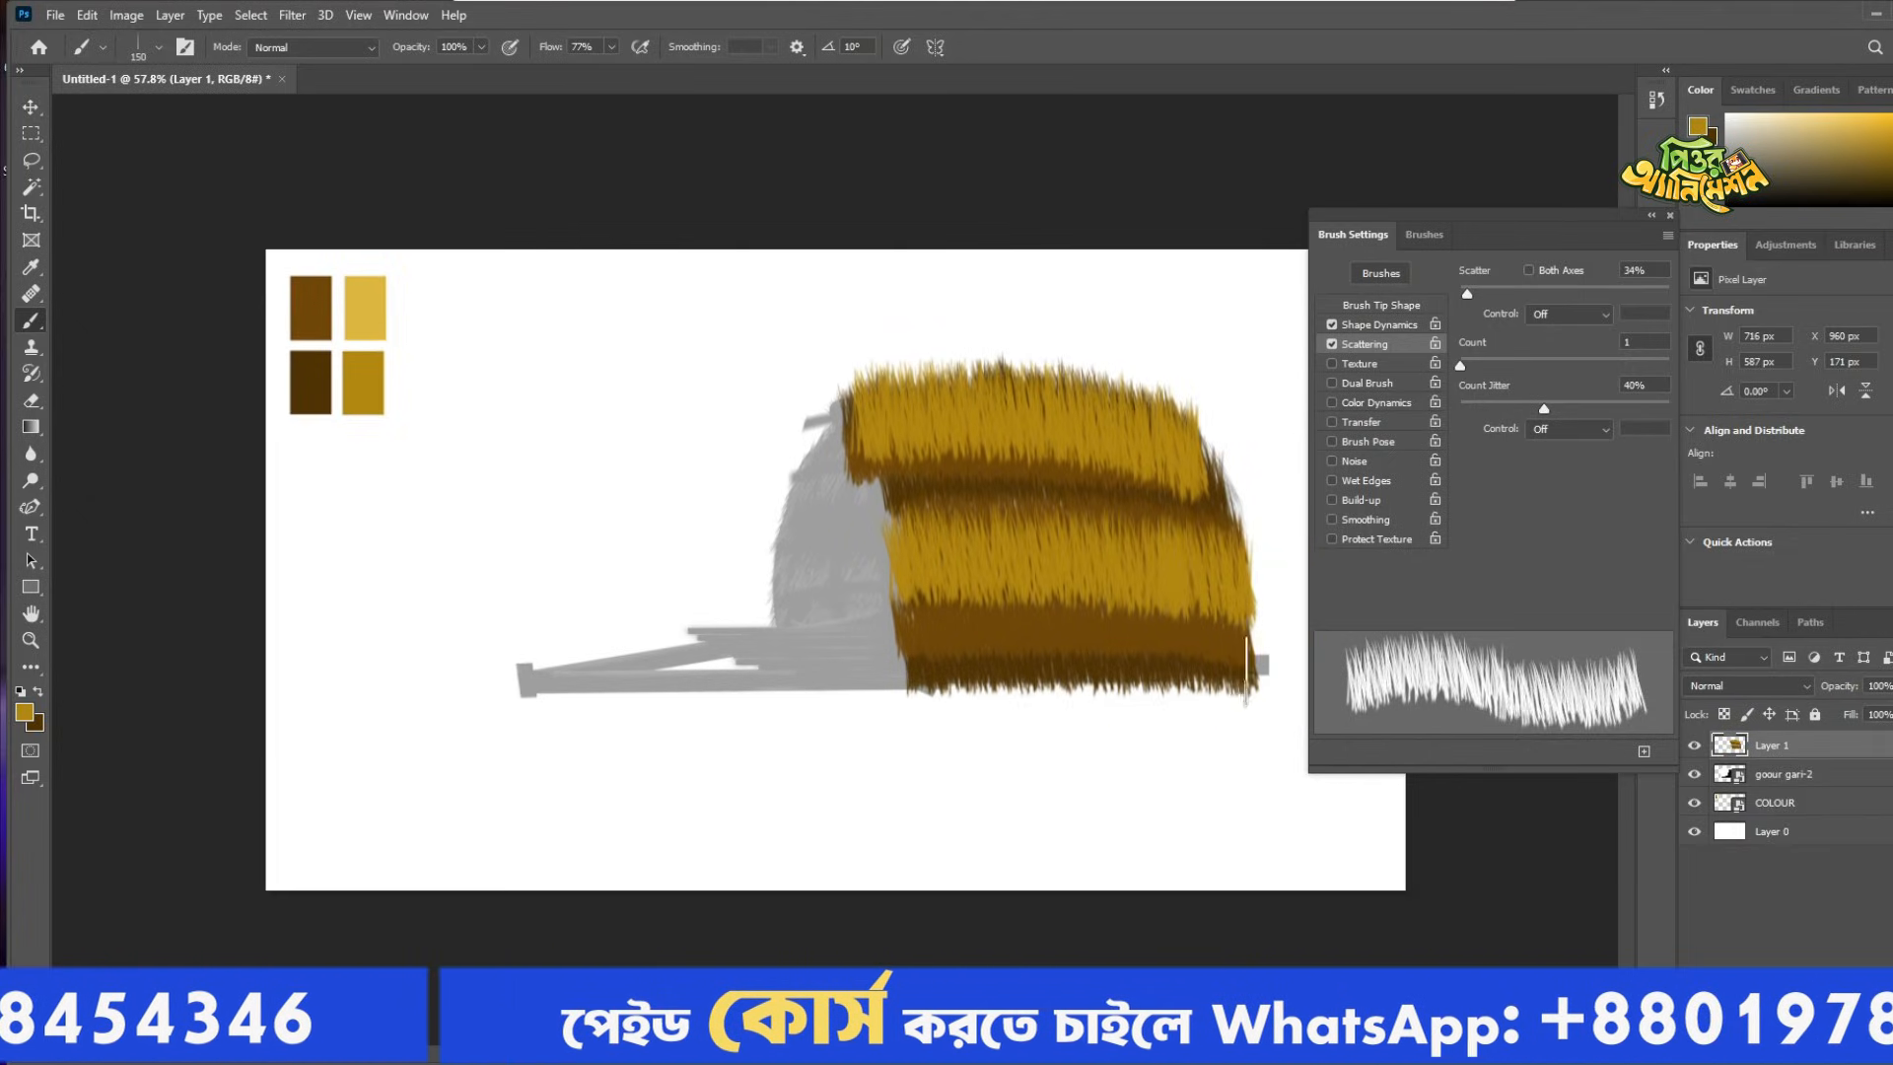
drag(1236, 665, 905, 666)
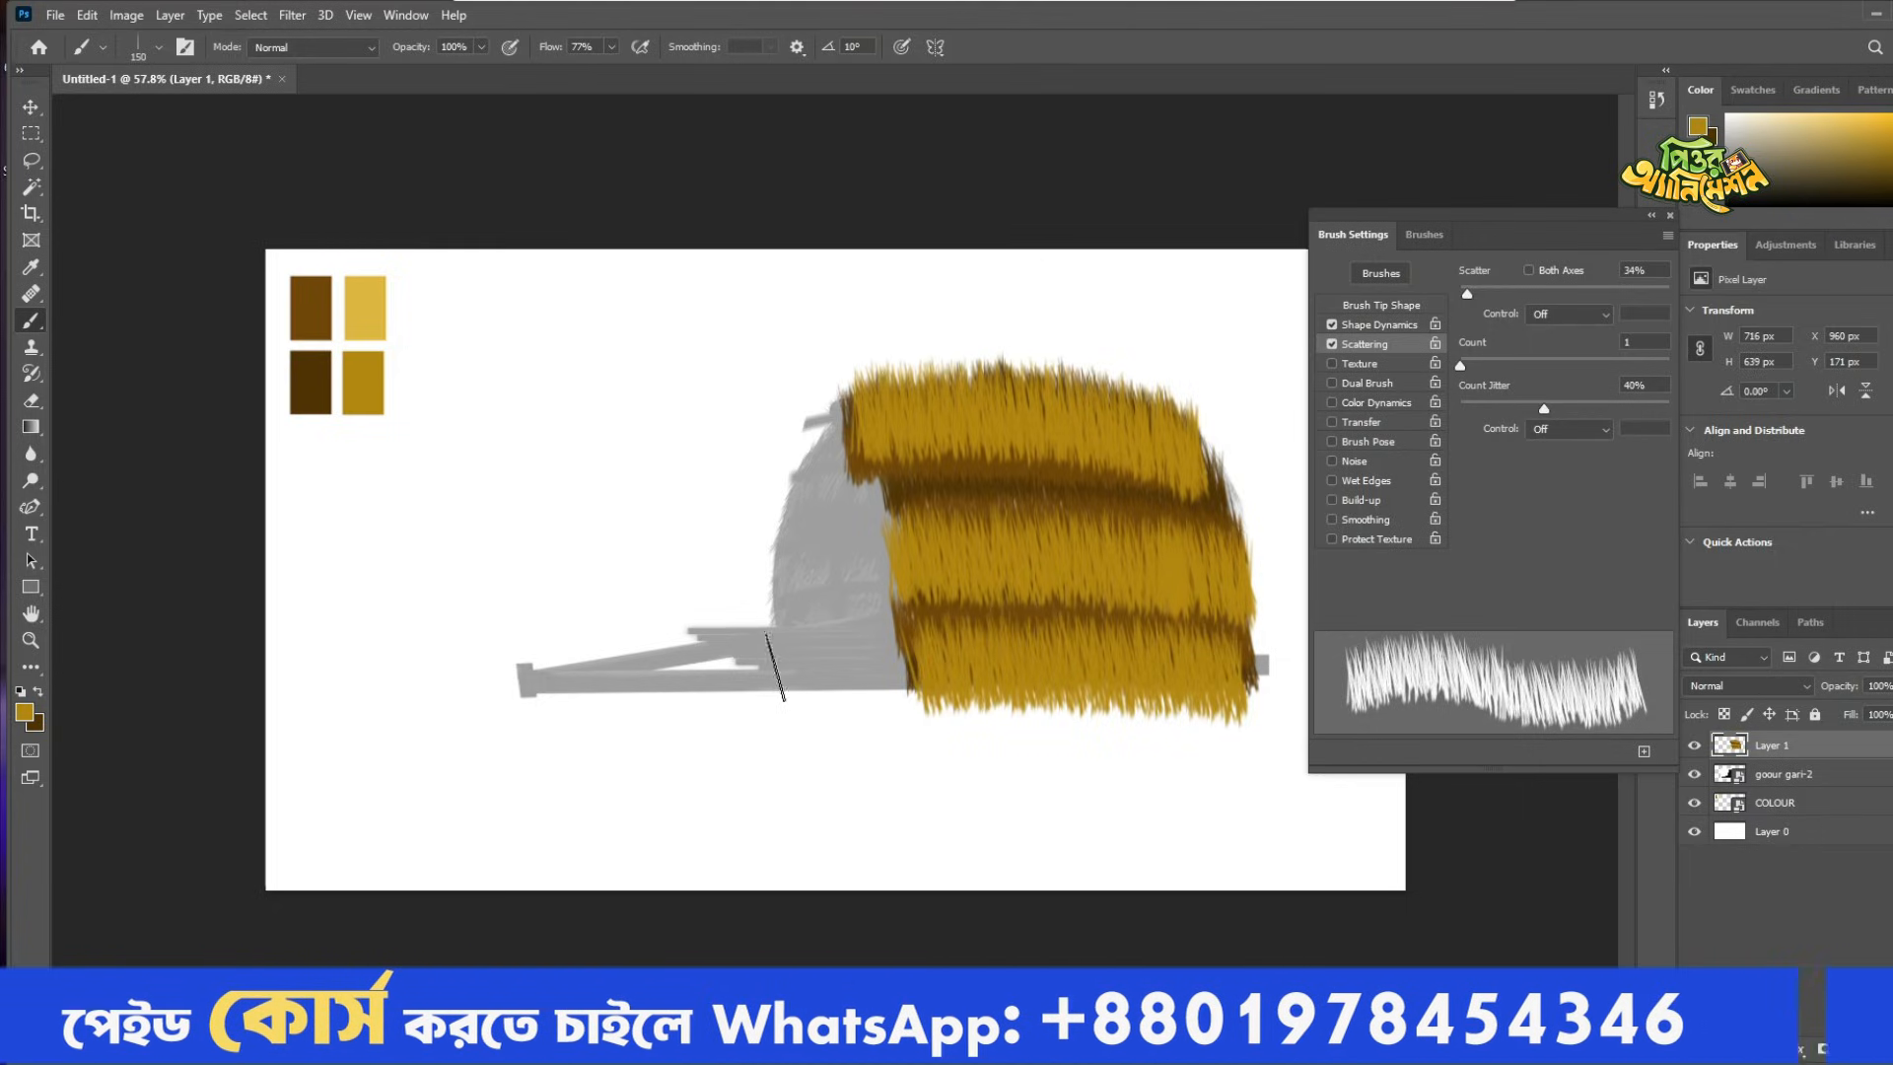
key(ctrl+z)
key(ctrl+z)
key(ctrl+z)
key(ctrl+z)
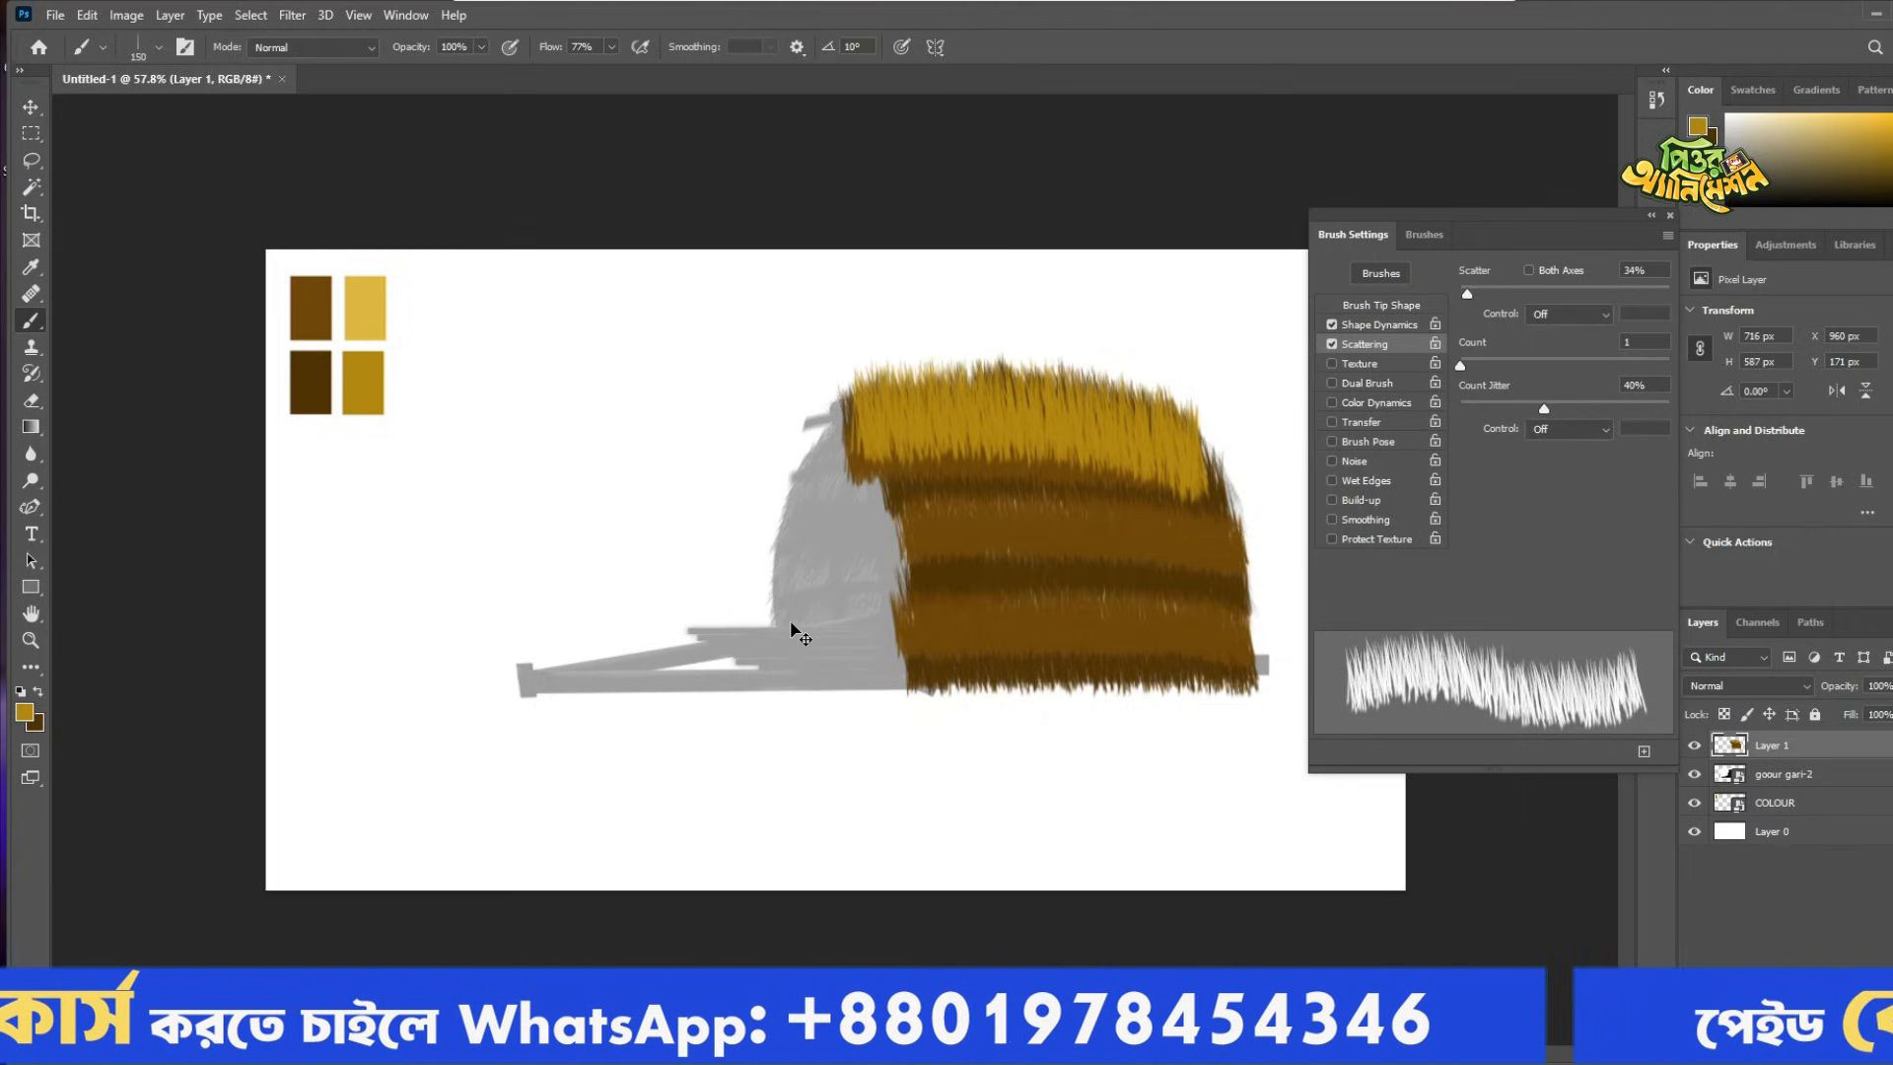
Paint four dark gold straw bands across the roof with the brush at 100 px, then sample the light yellow swatch.
key(bracketleft)
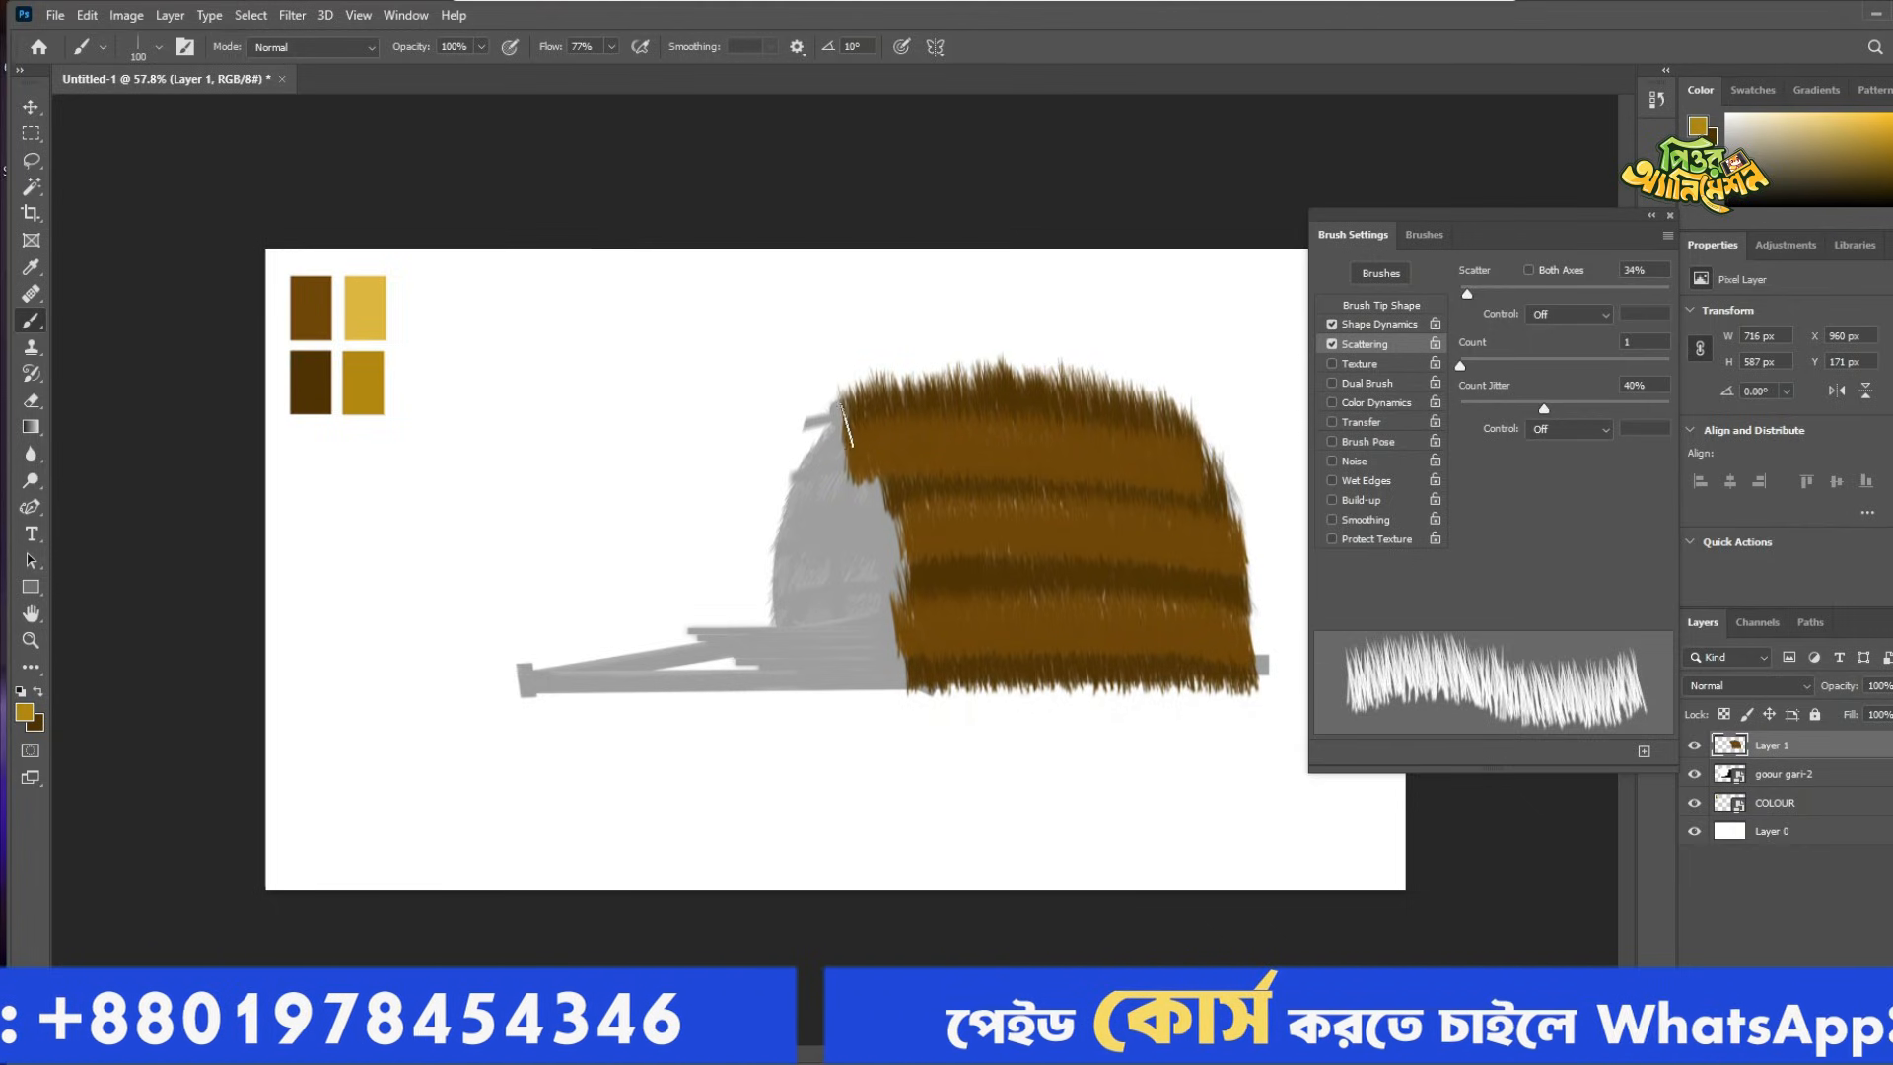
drag(856, 422, 1193, 425)
mouse_move(882, 508)
mouse_down()
mouse_move(1084, 508)
mouse_move(1237, 537)
mouse_up()
mouse_move(878, 597)
mouse_down()
mouse_move(1138, 596)
mouse_move(1258, 626)
mouse_up()
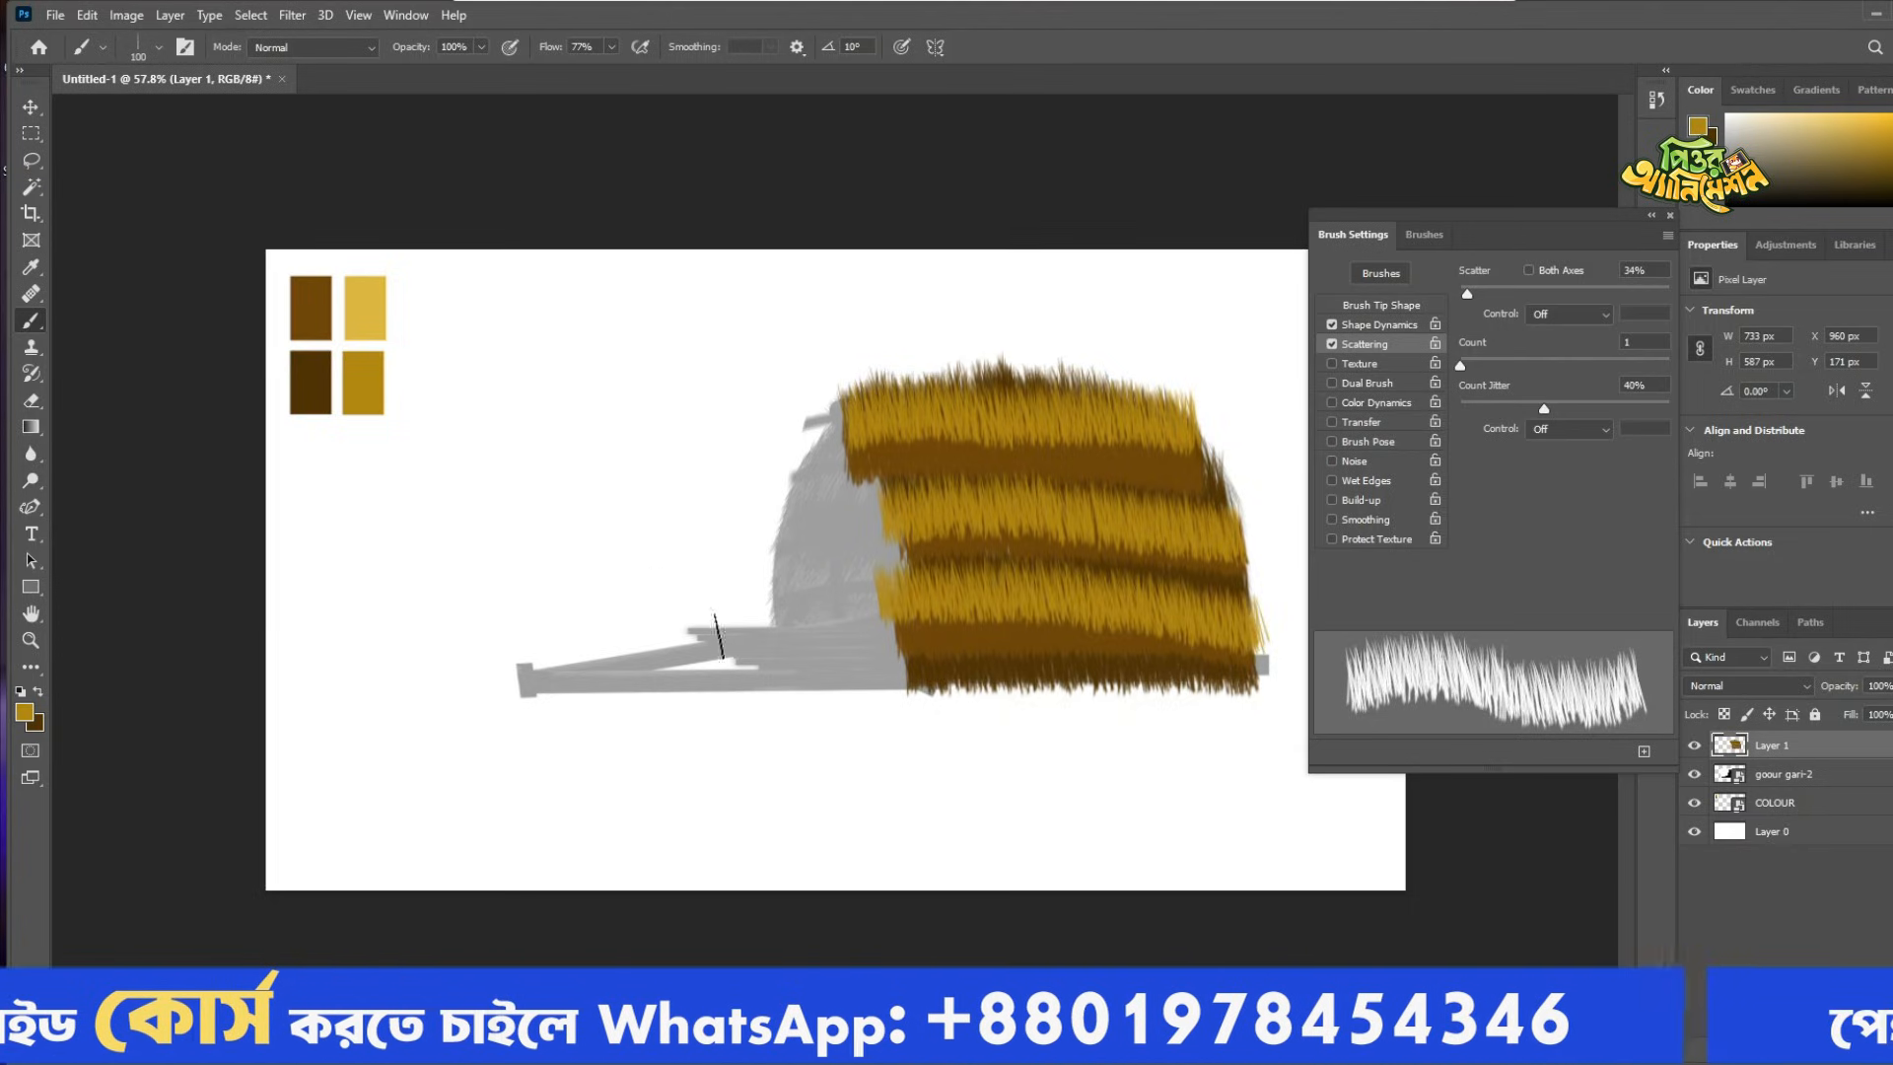
mouse_move(899, 679)
mouse_down()
mouse_move(1128, 666)
mouse_move(1267, 685)
mouse_up()
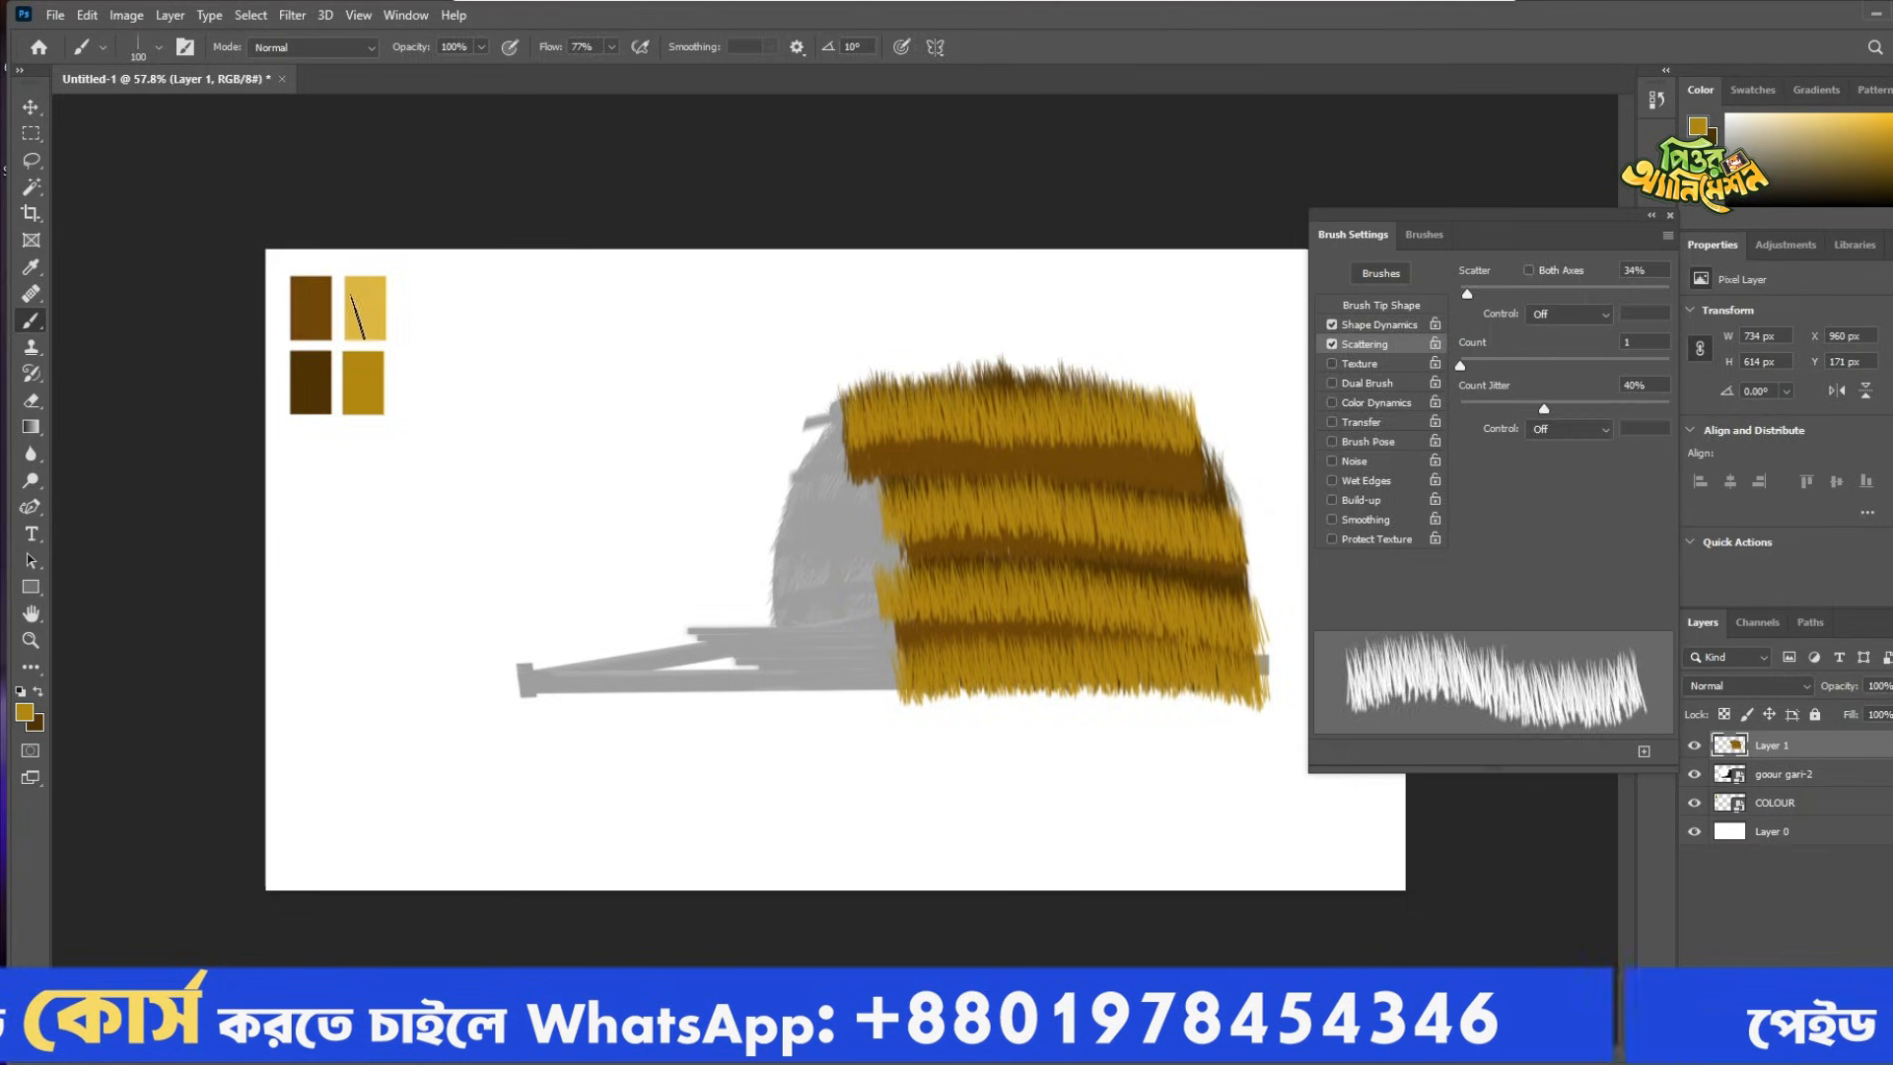
alt+click(361, 306)
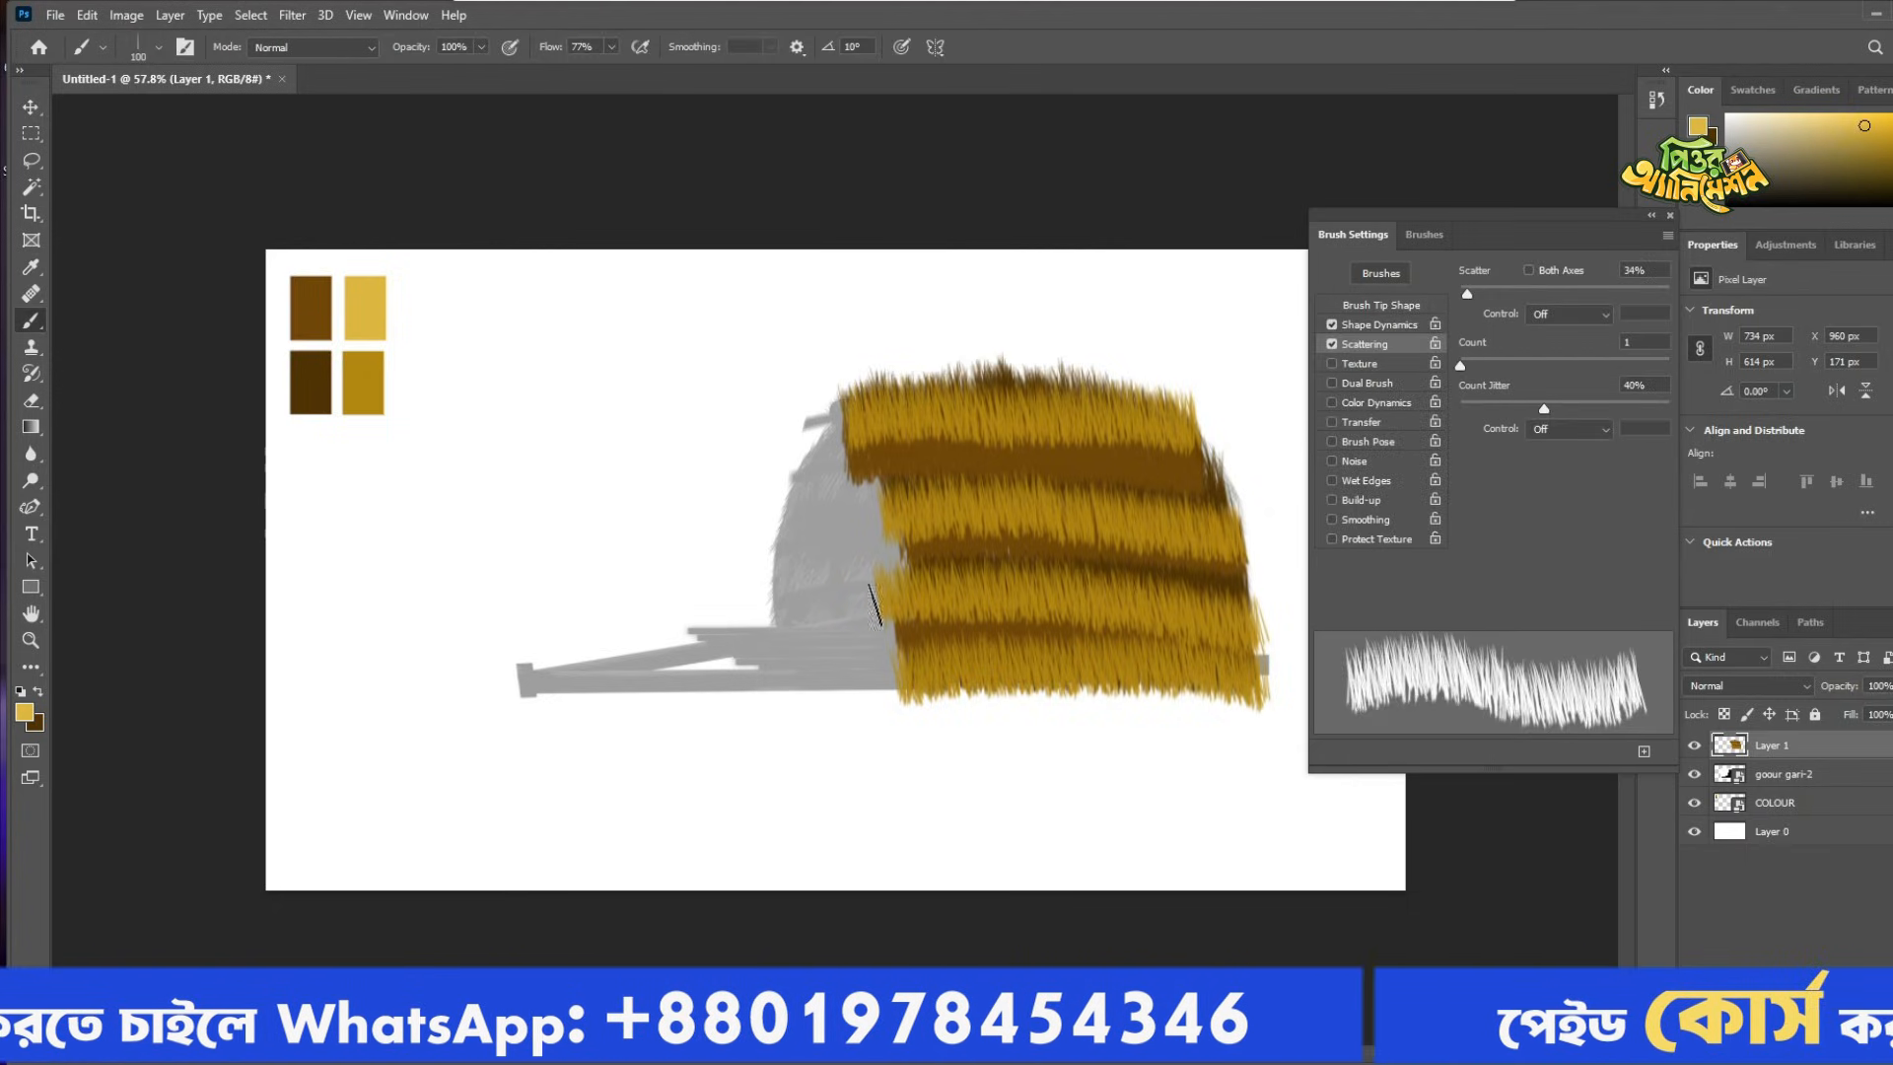
Try three light yellow straw bands over the roof with the brush at 175 px, and undo them.
key(bracketright)
key(bracketright)
drag(873, 465, 1193, 488)
drag(908, 579, 1238, 602)
drag(899, 674, 1244, 683)
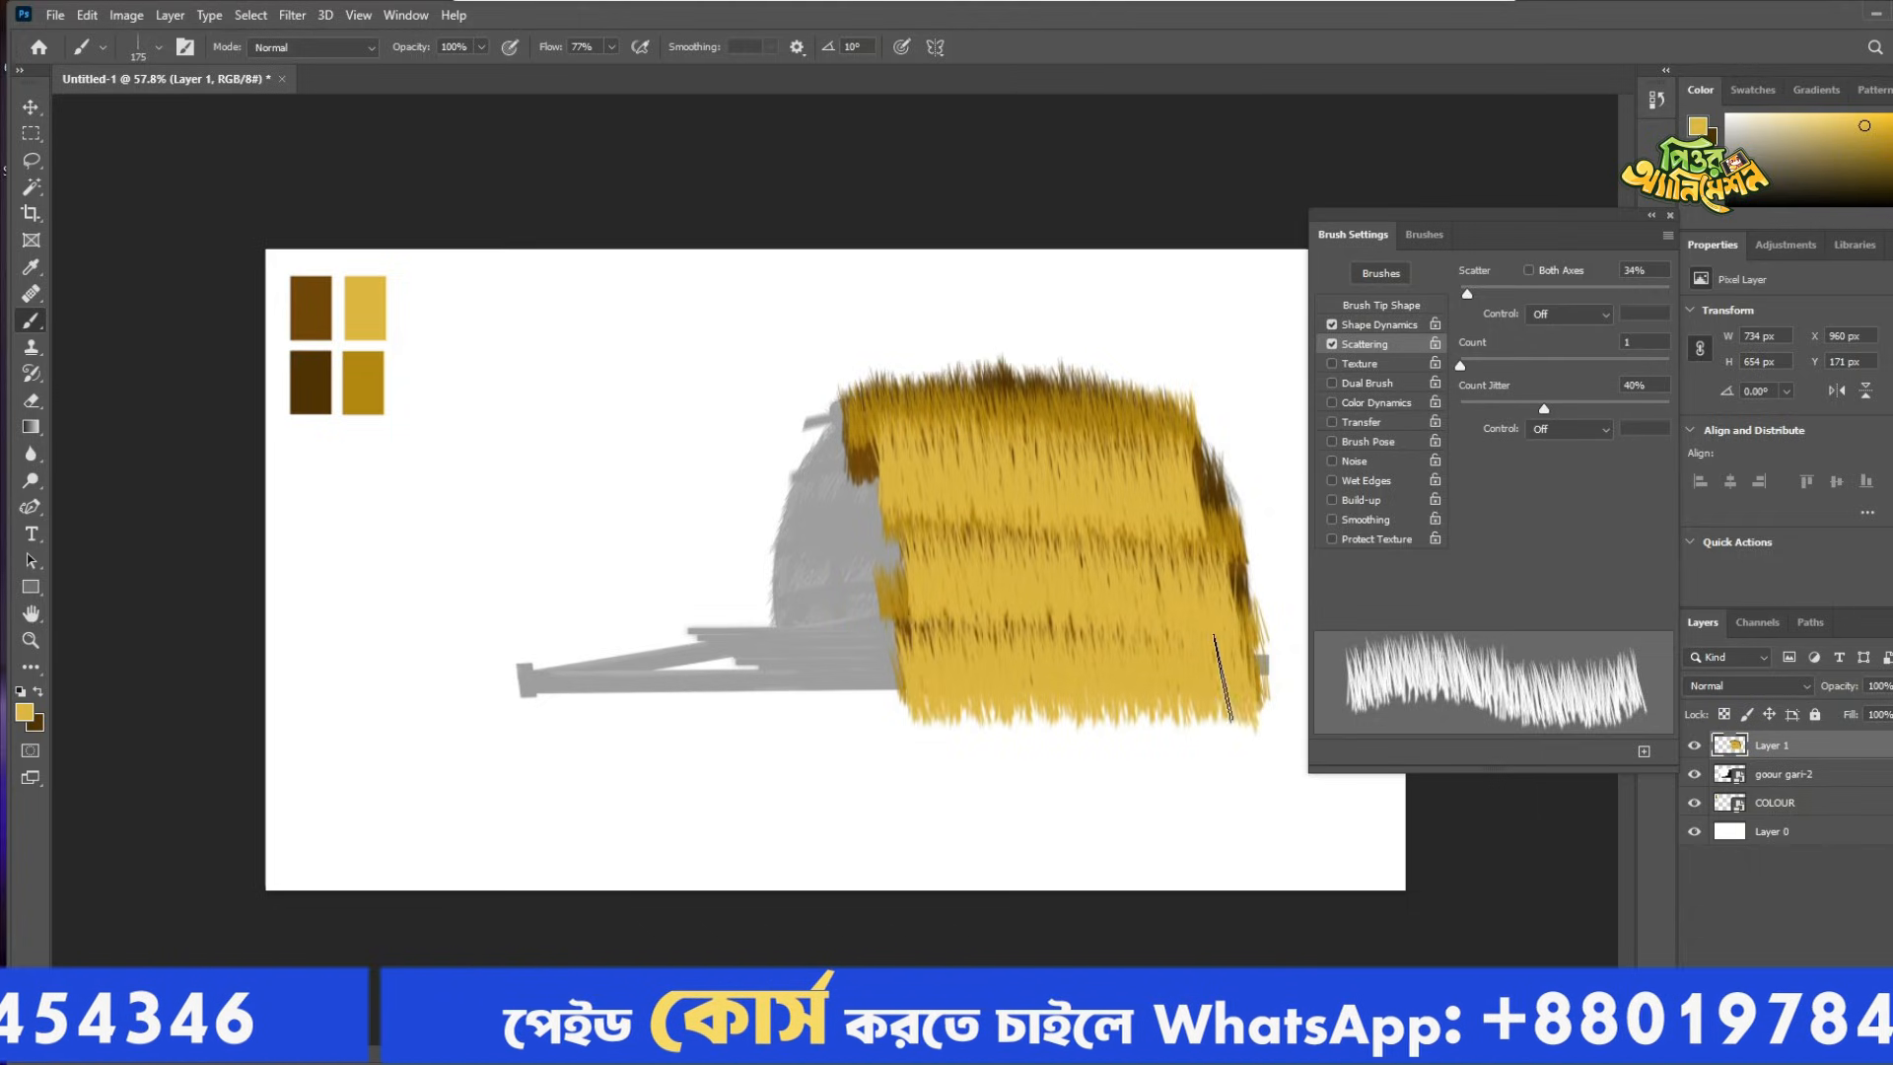
key(ctrl+z)
key(ctrl+z)
key(ctrl+z)
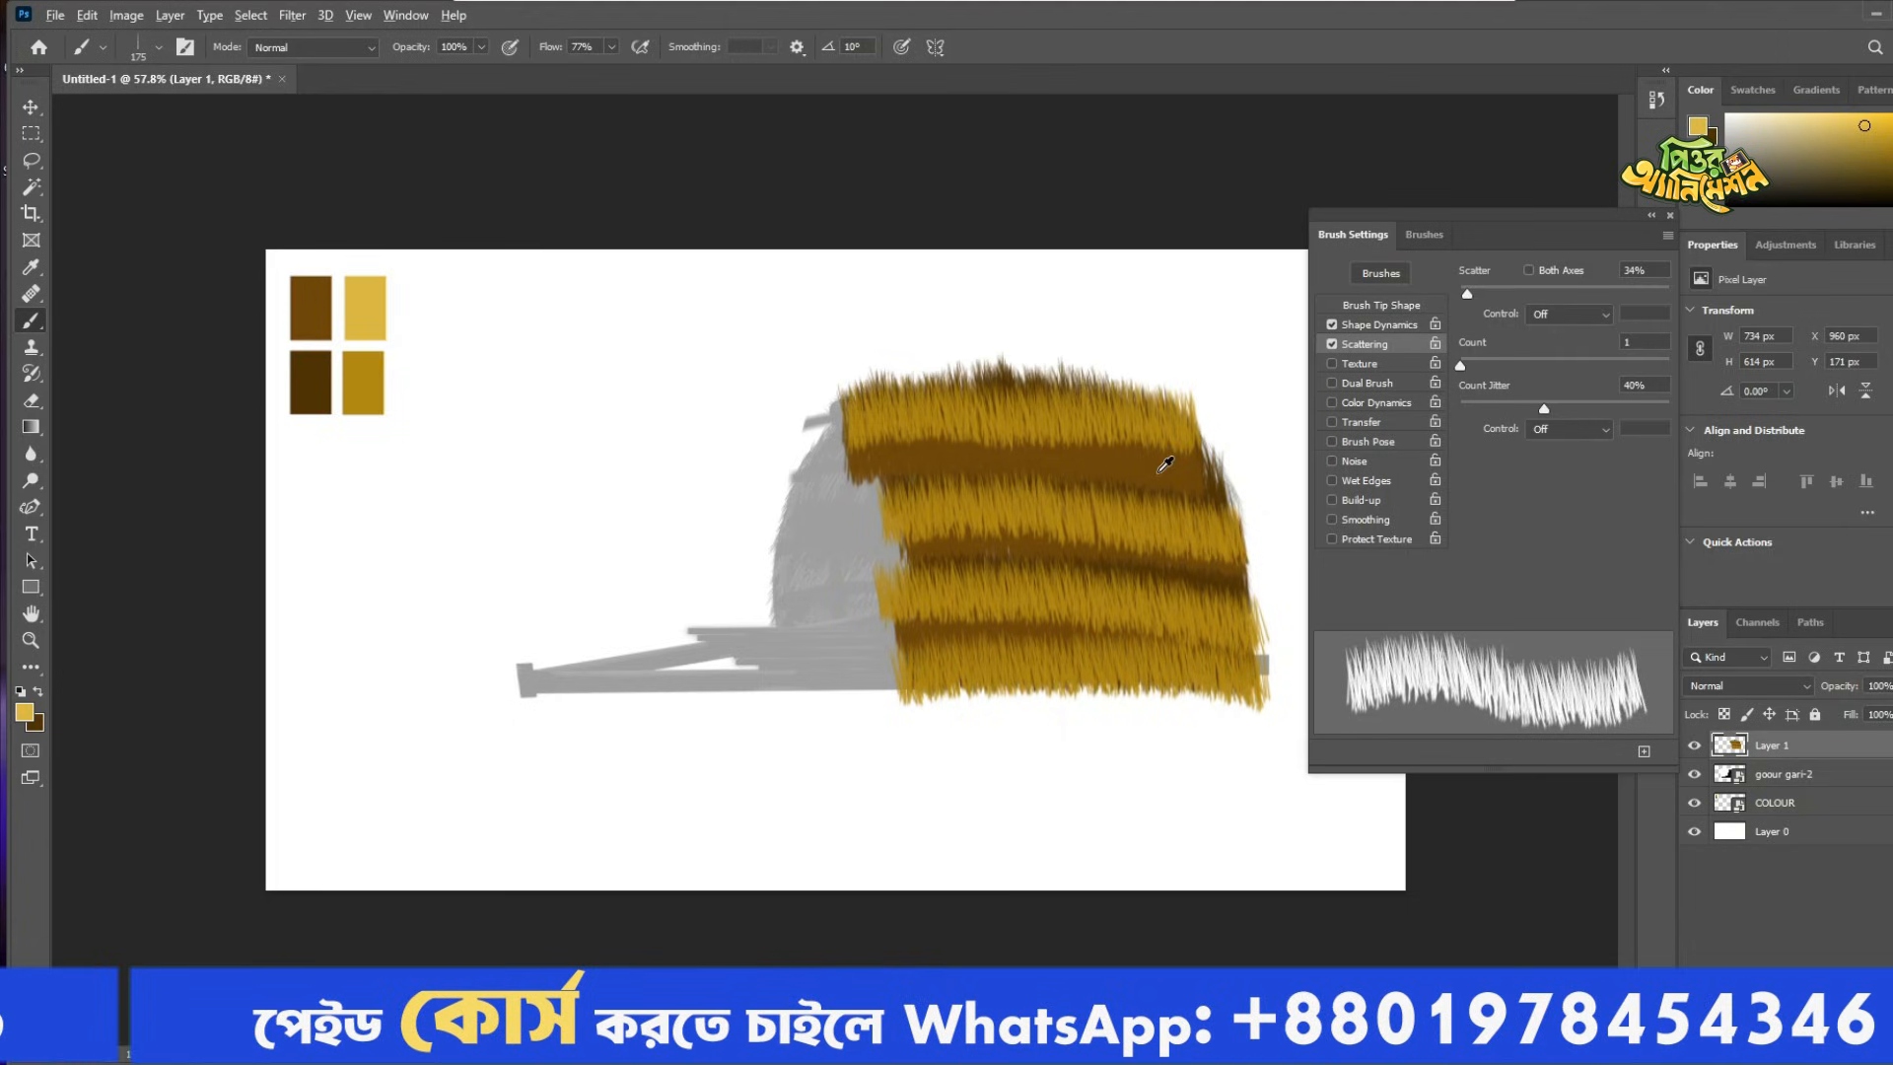
Paint three light yellow straw bands over the brown gaps between the dark gold bands with the brush at 100 px.
scroll(1159, 473, up, 2)
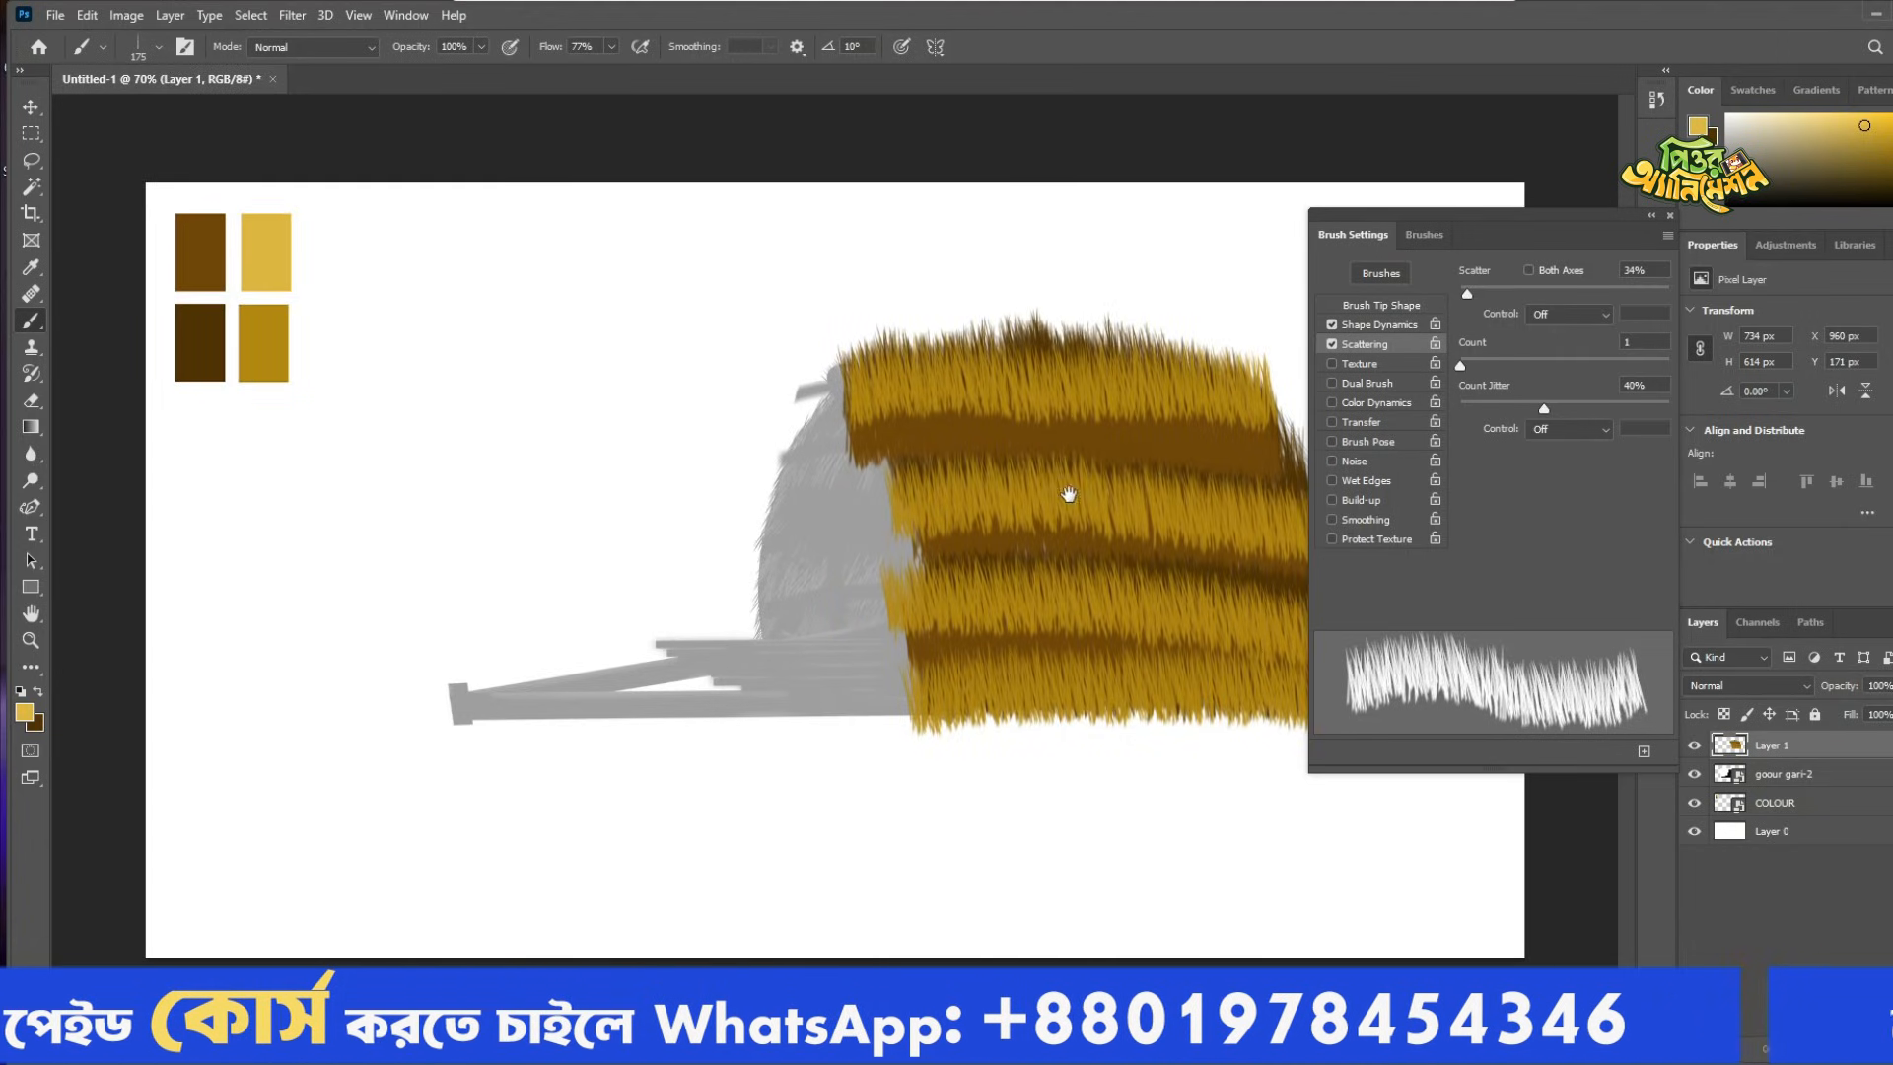
drag(1575, 228, 1828, 255)
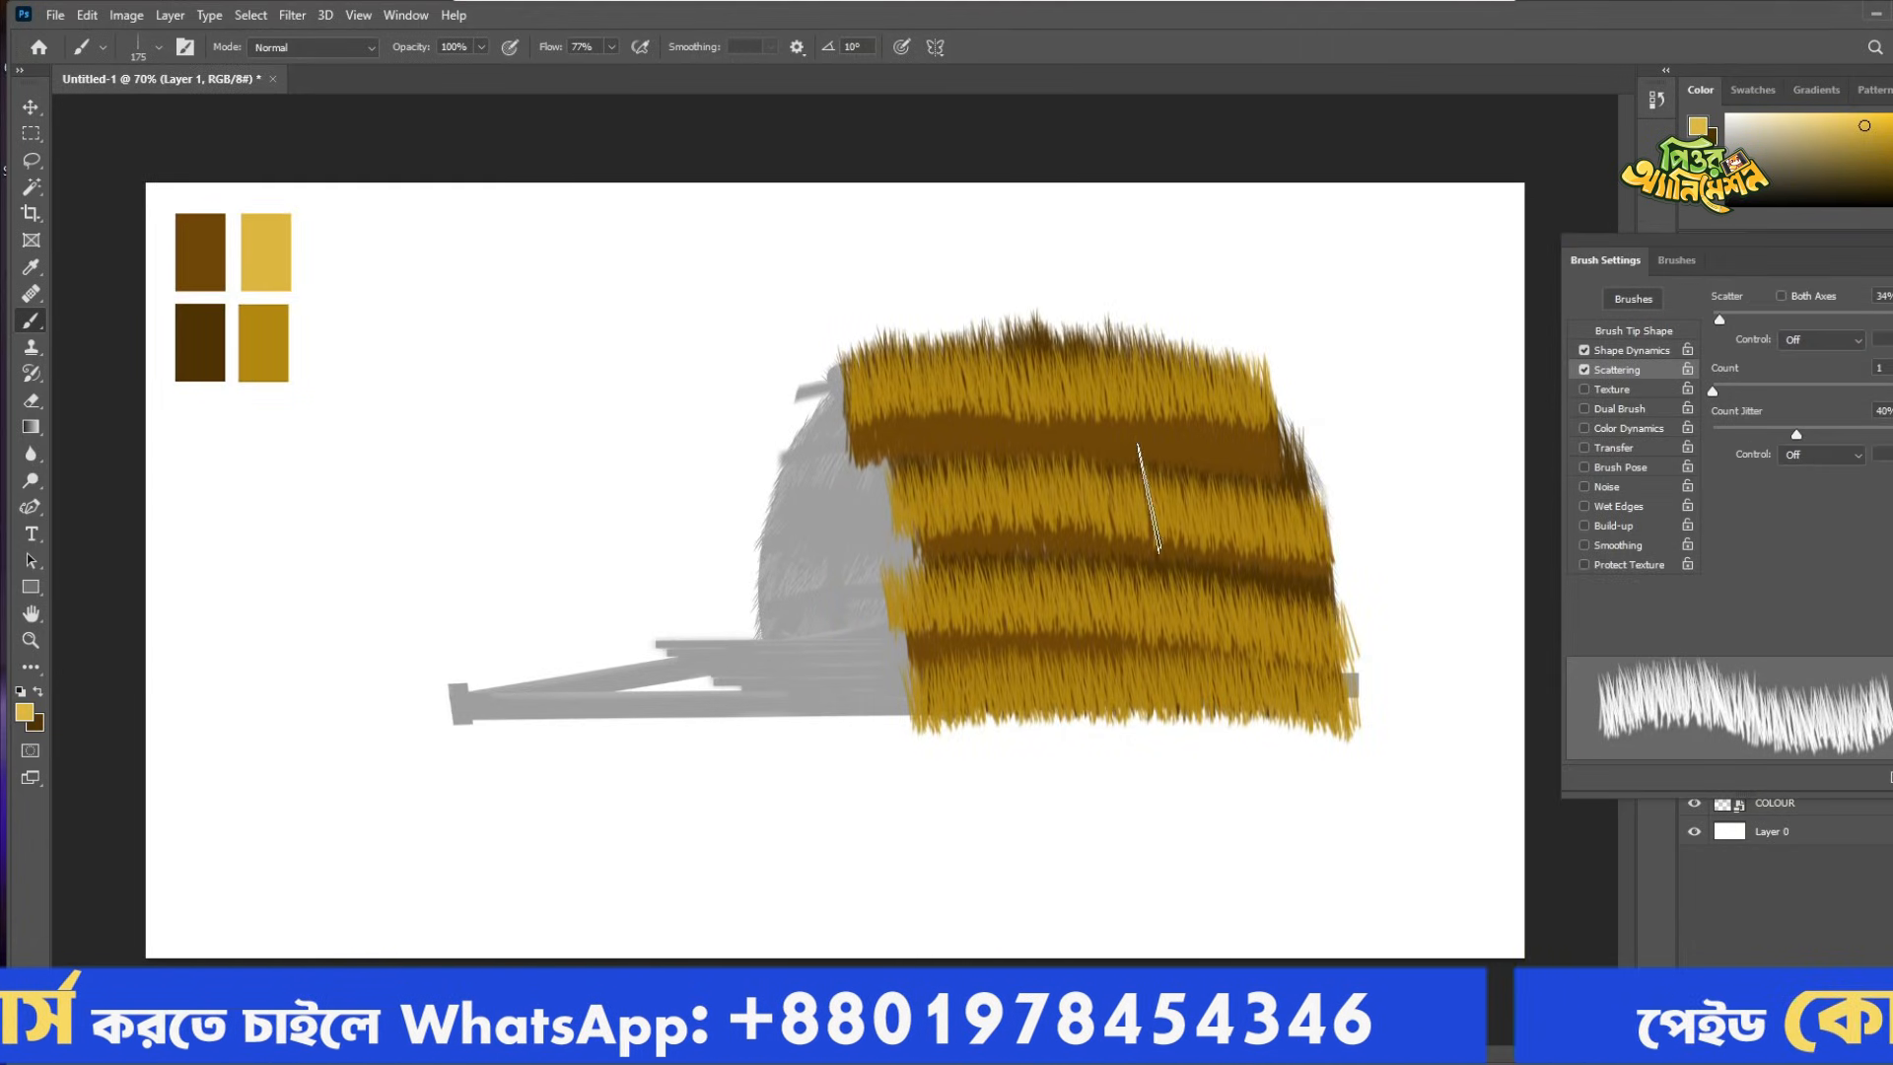
key(bracketleft)
key(bracketleft)
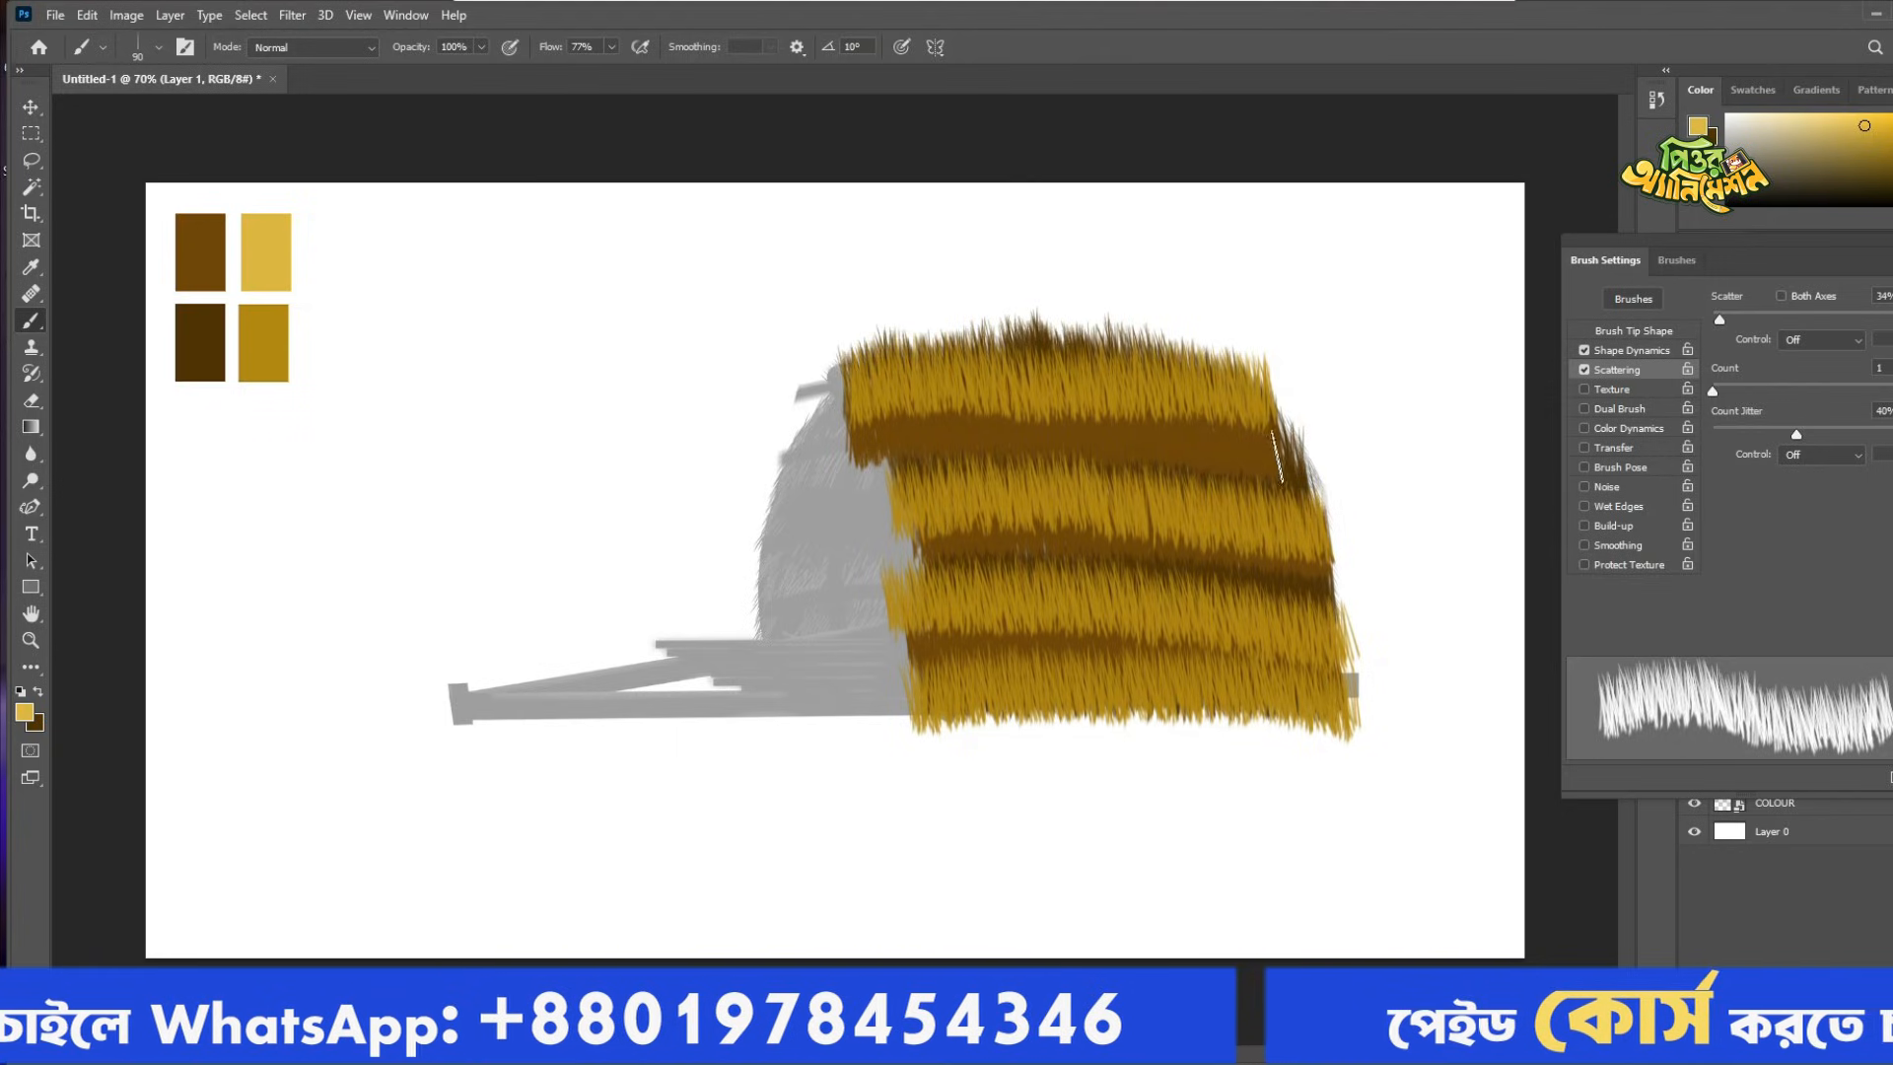
drag(1279, 449, 886, 441)
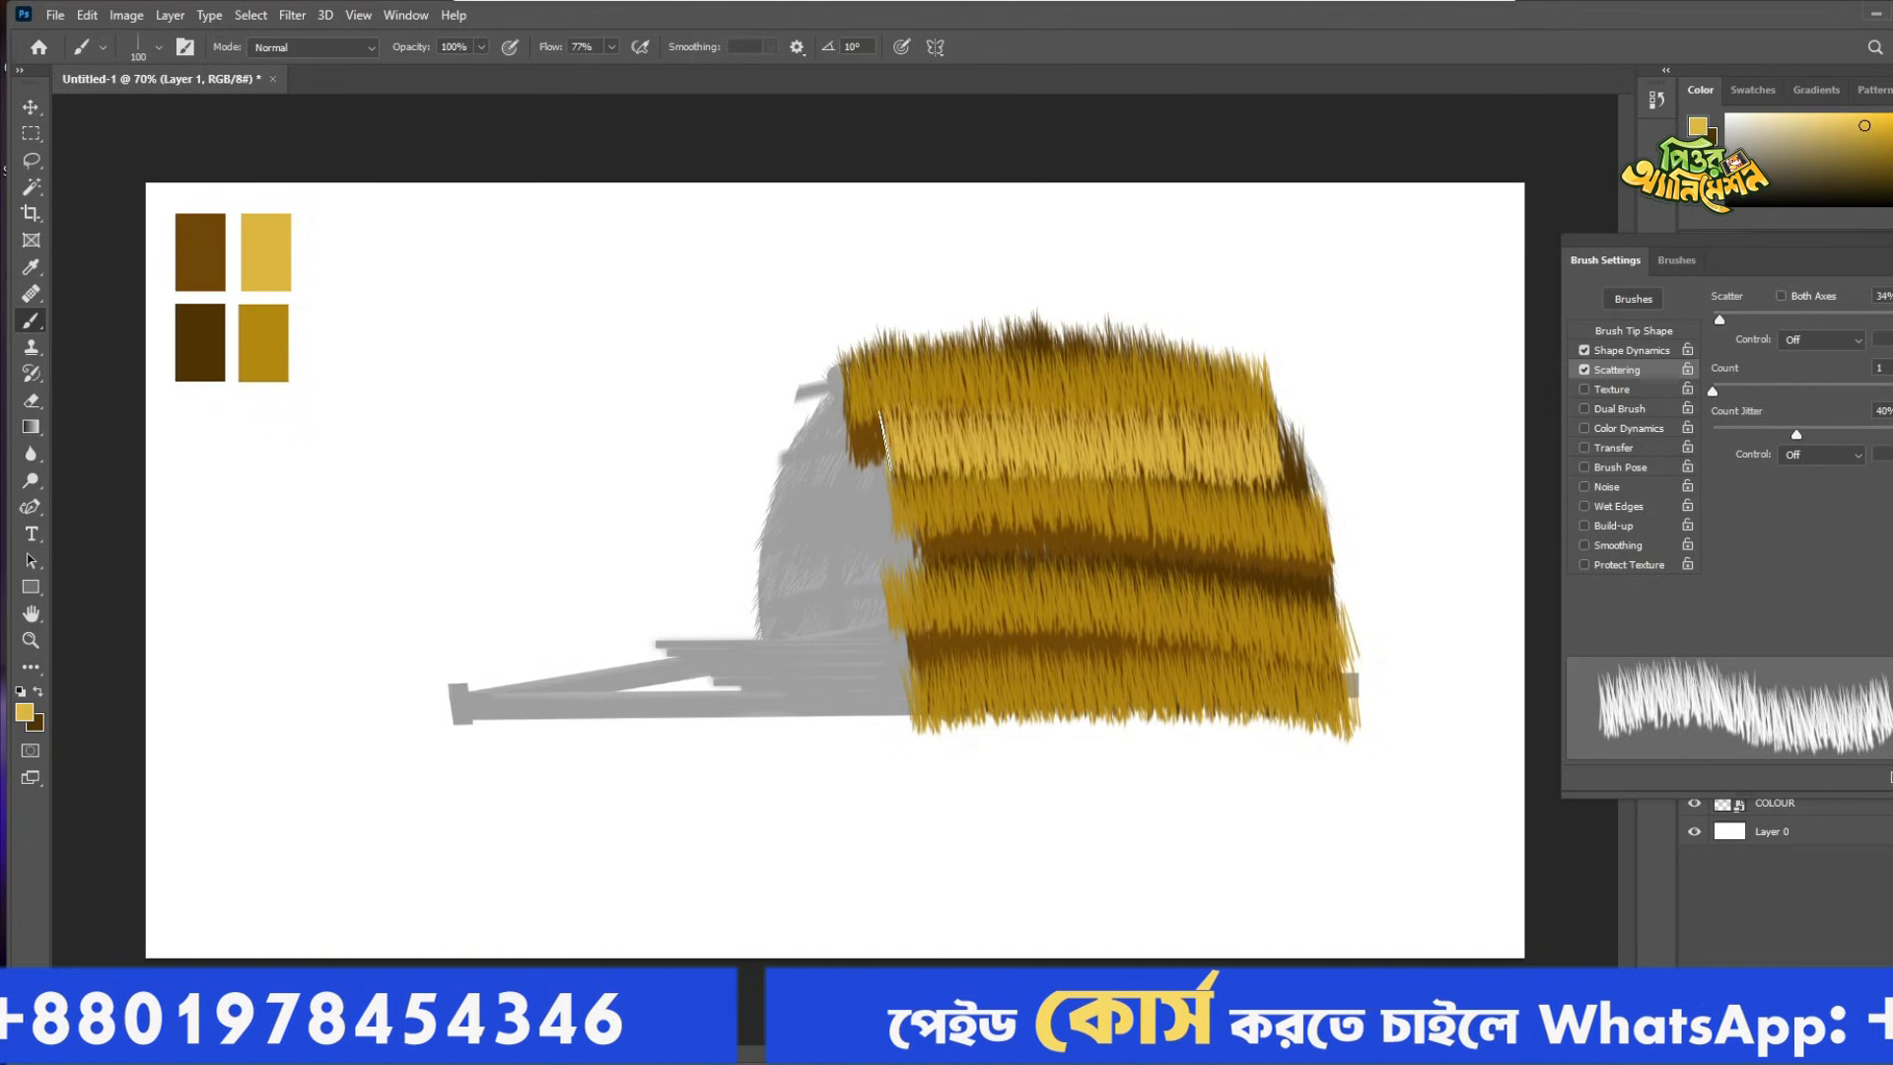
mouse_move(900, 552)
mouse_down()
mouse_move(1158, 547)
mouse_move(1331, 575)
mouse_up()
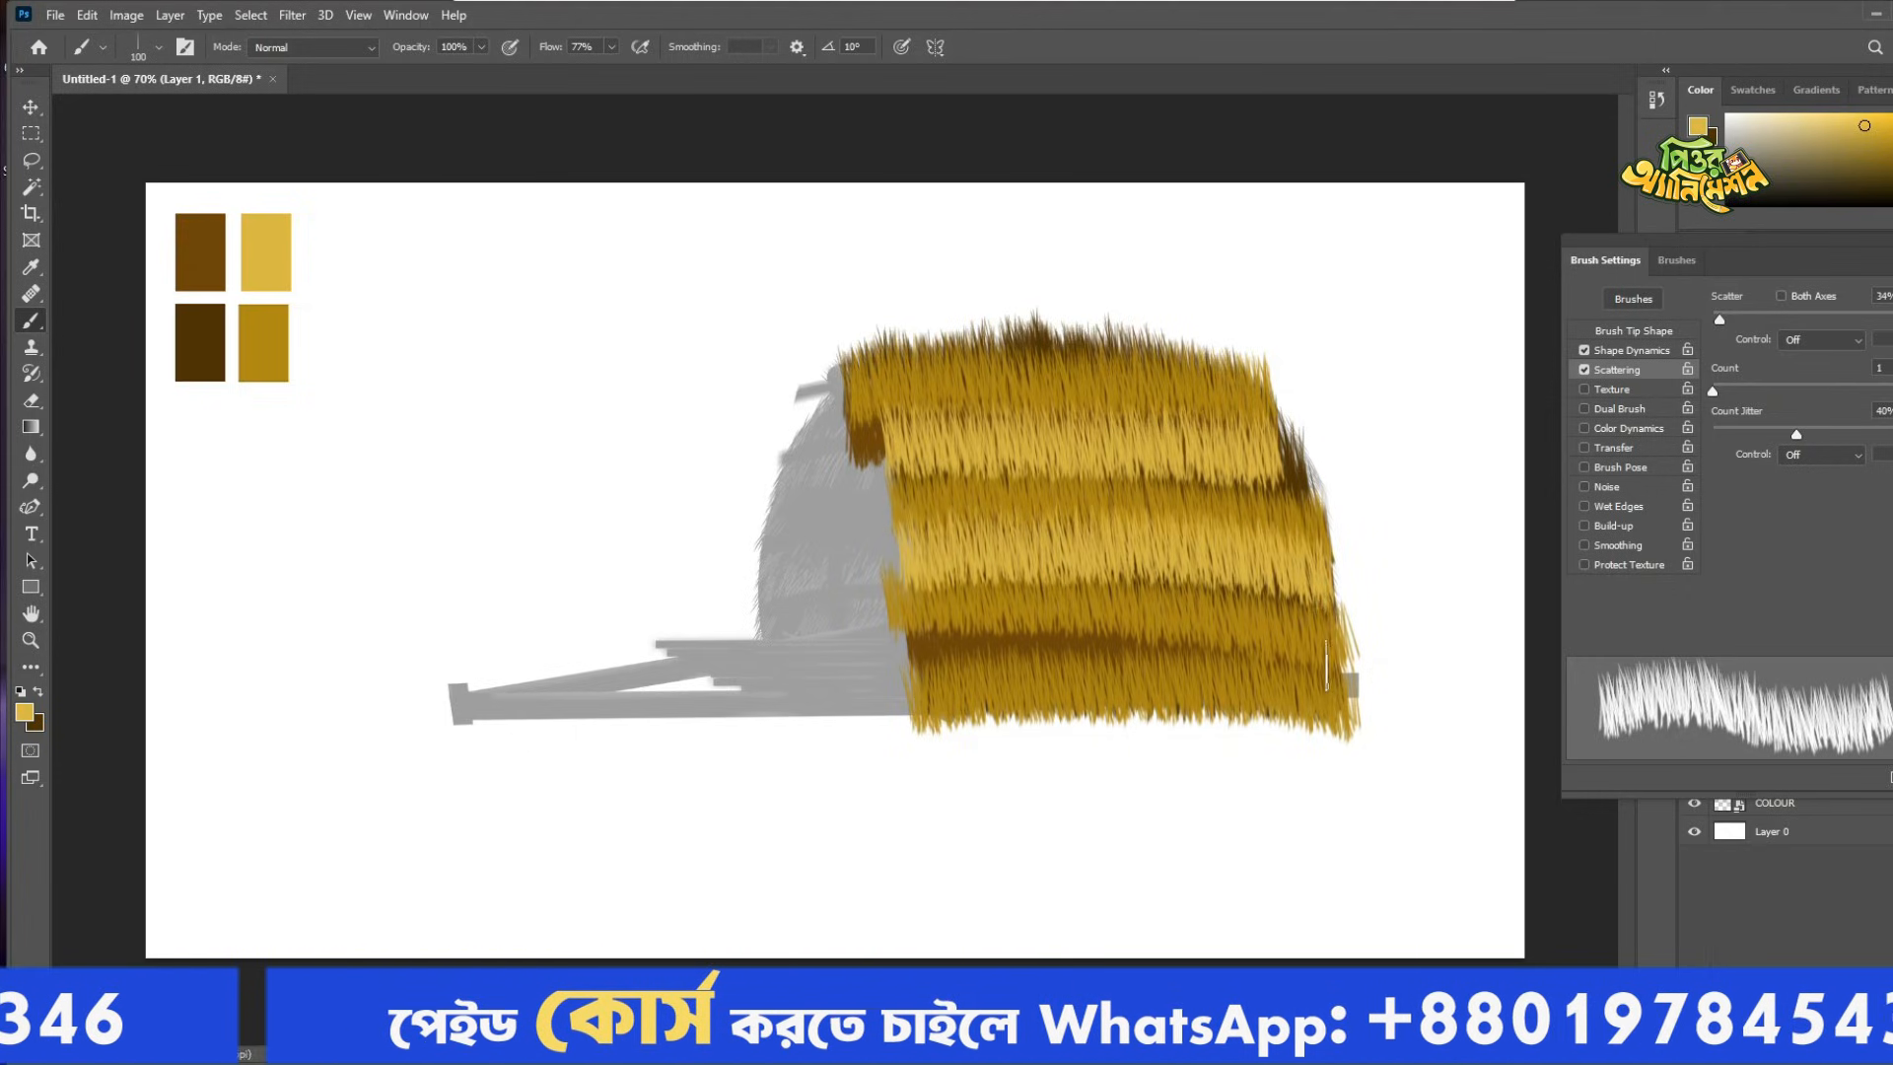
drag(1346, 665, 911, 651)
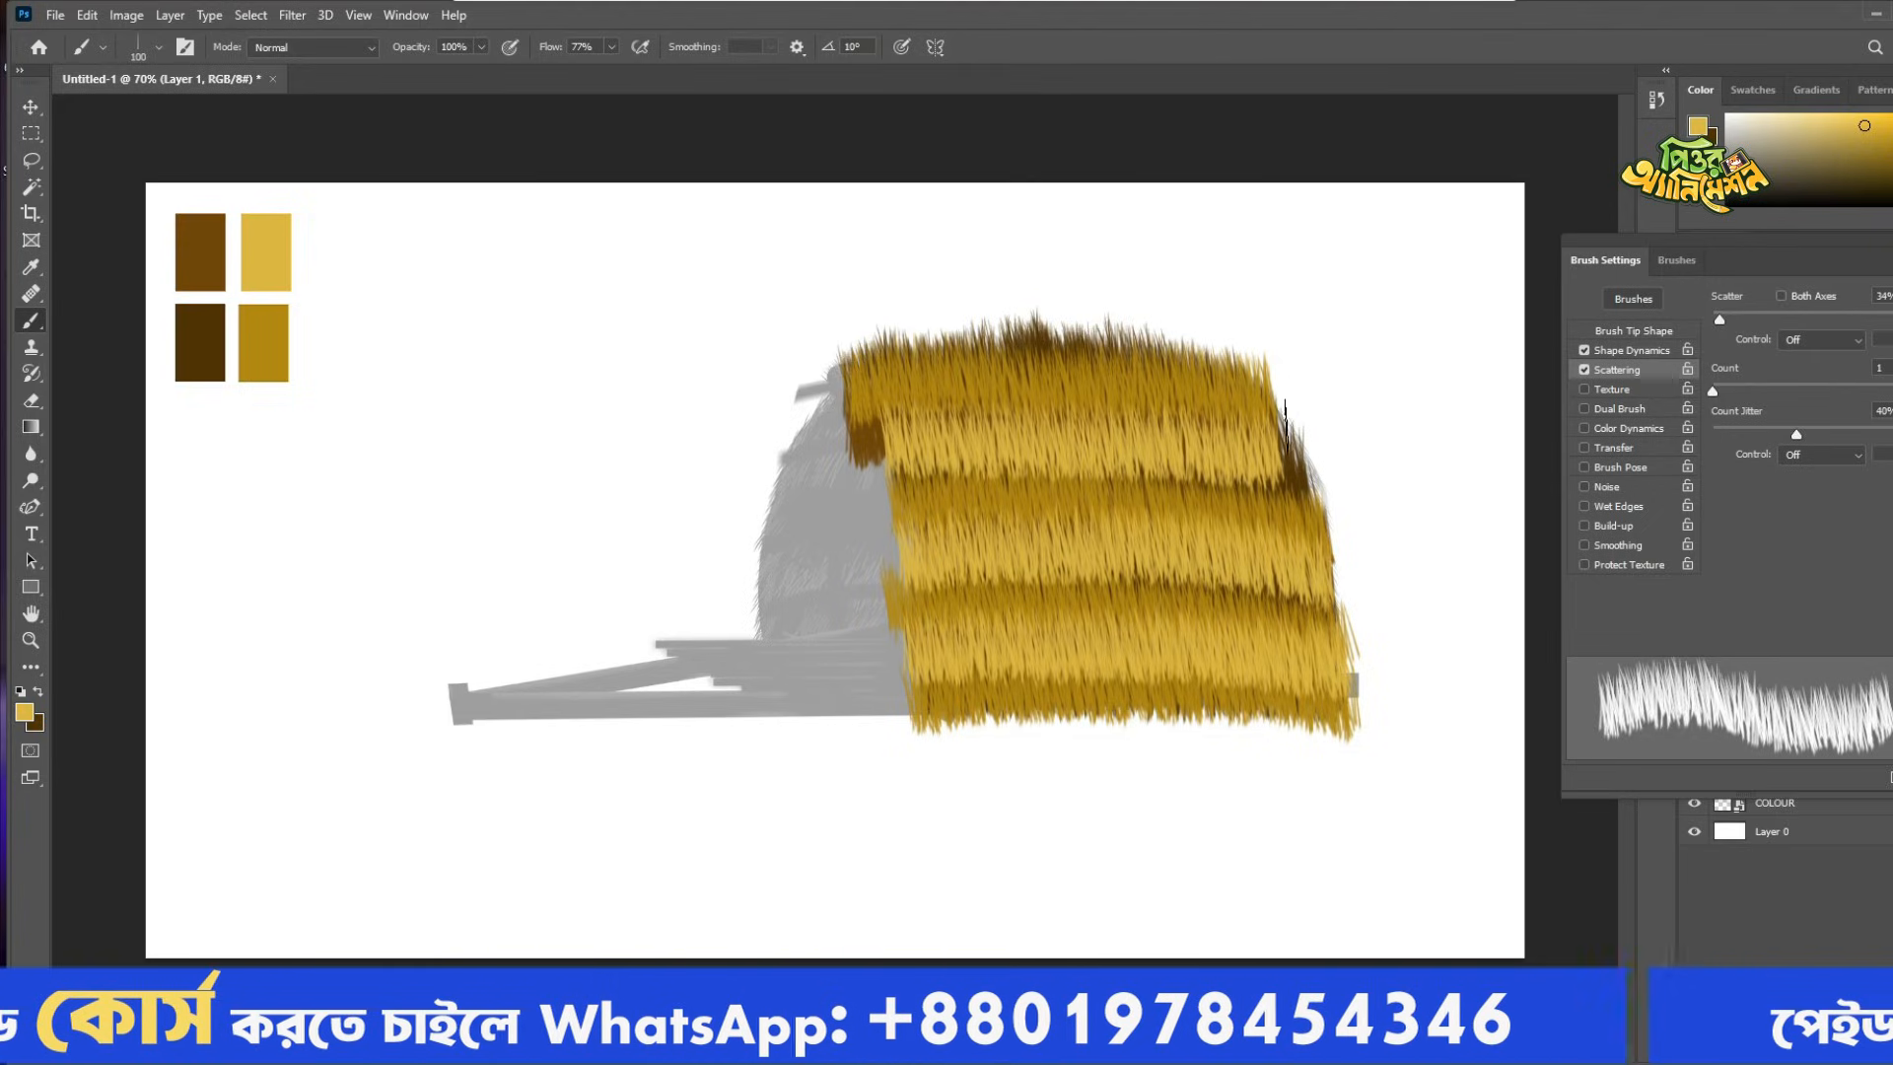
Paint light yellow straw along the roof's rear and front edges, using a 60 px brush for the upper front edge.
mouse_move(1277, 409)
mouse_down()
mouse_move(1332, 532)
mouse_move(1337, 651)
mouse_up()
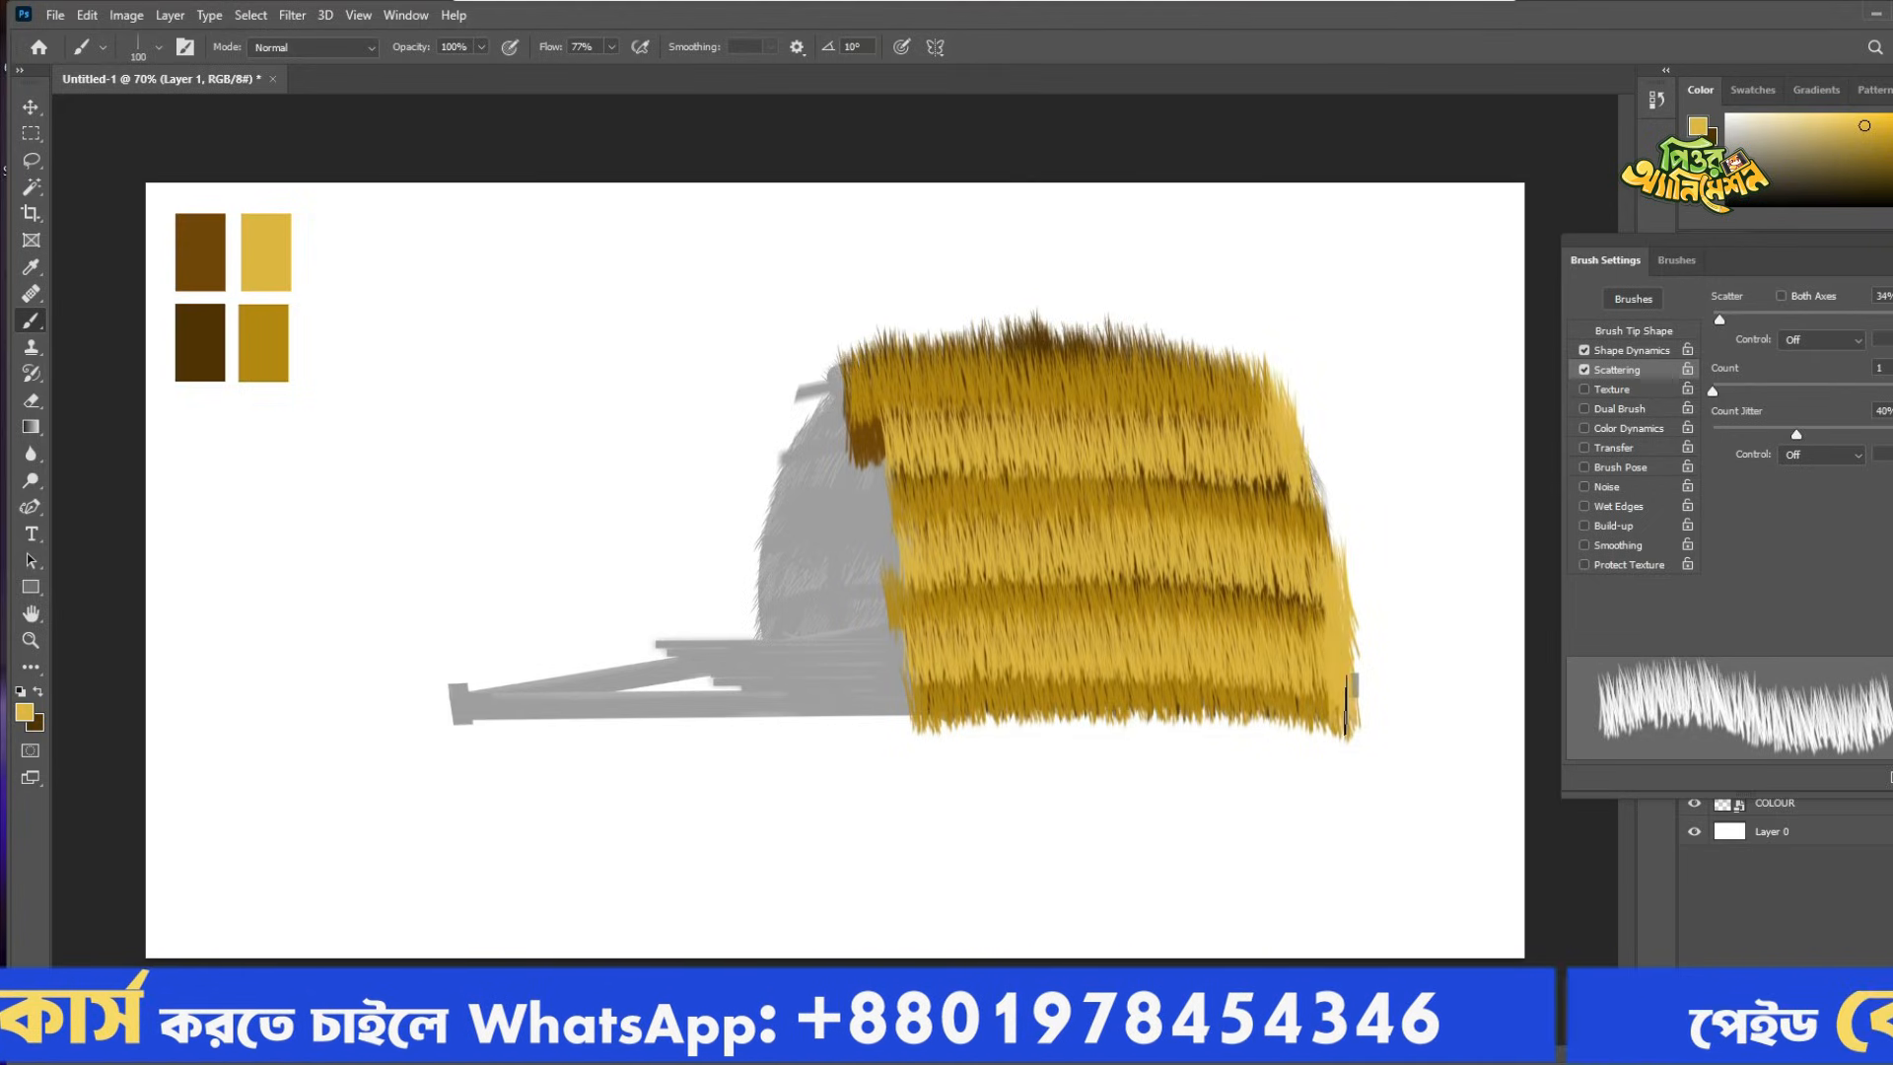
drag(883, 483, 904, 695)
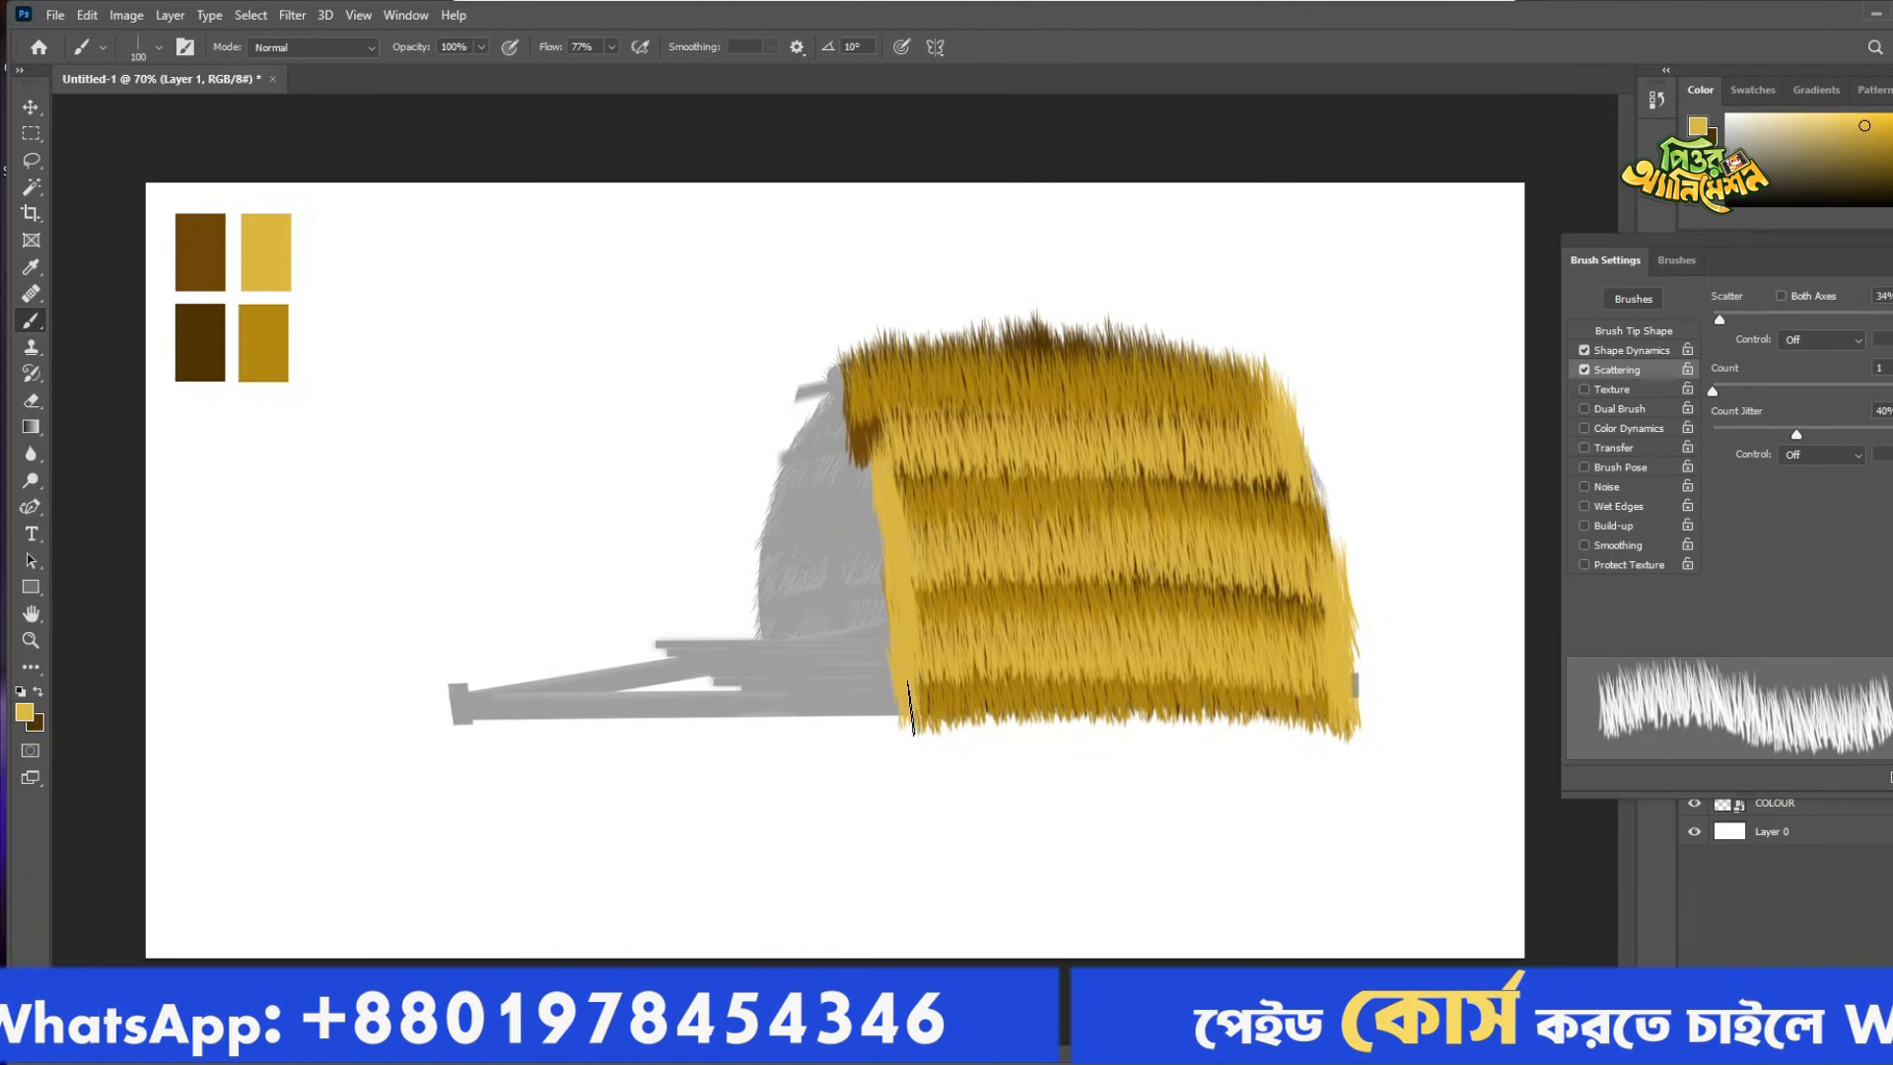
scroll(1148, 599, down, 3)
scroll(1163, 582, up, 6)
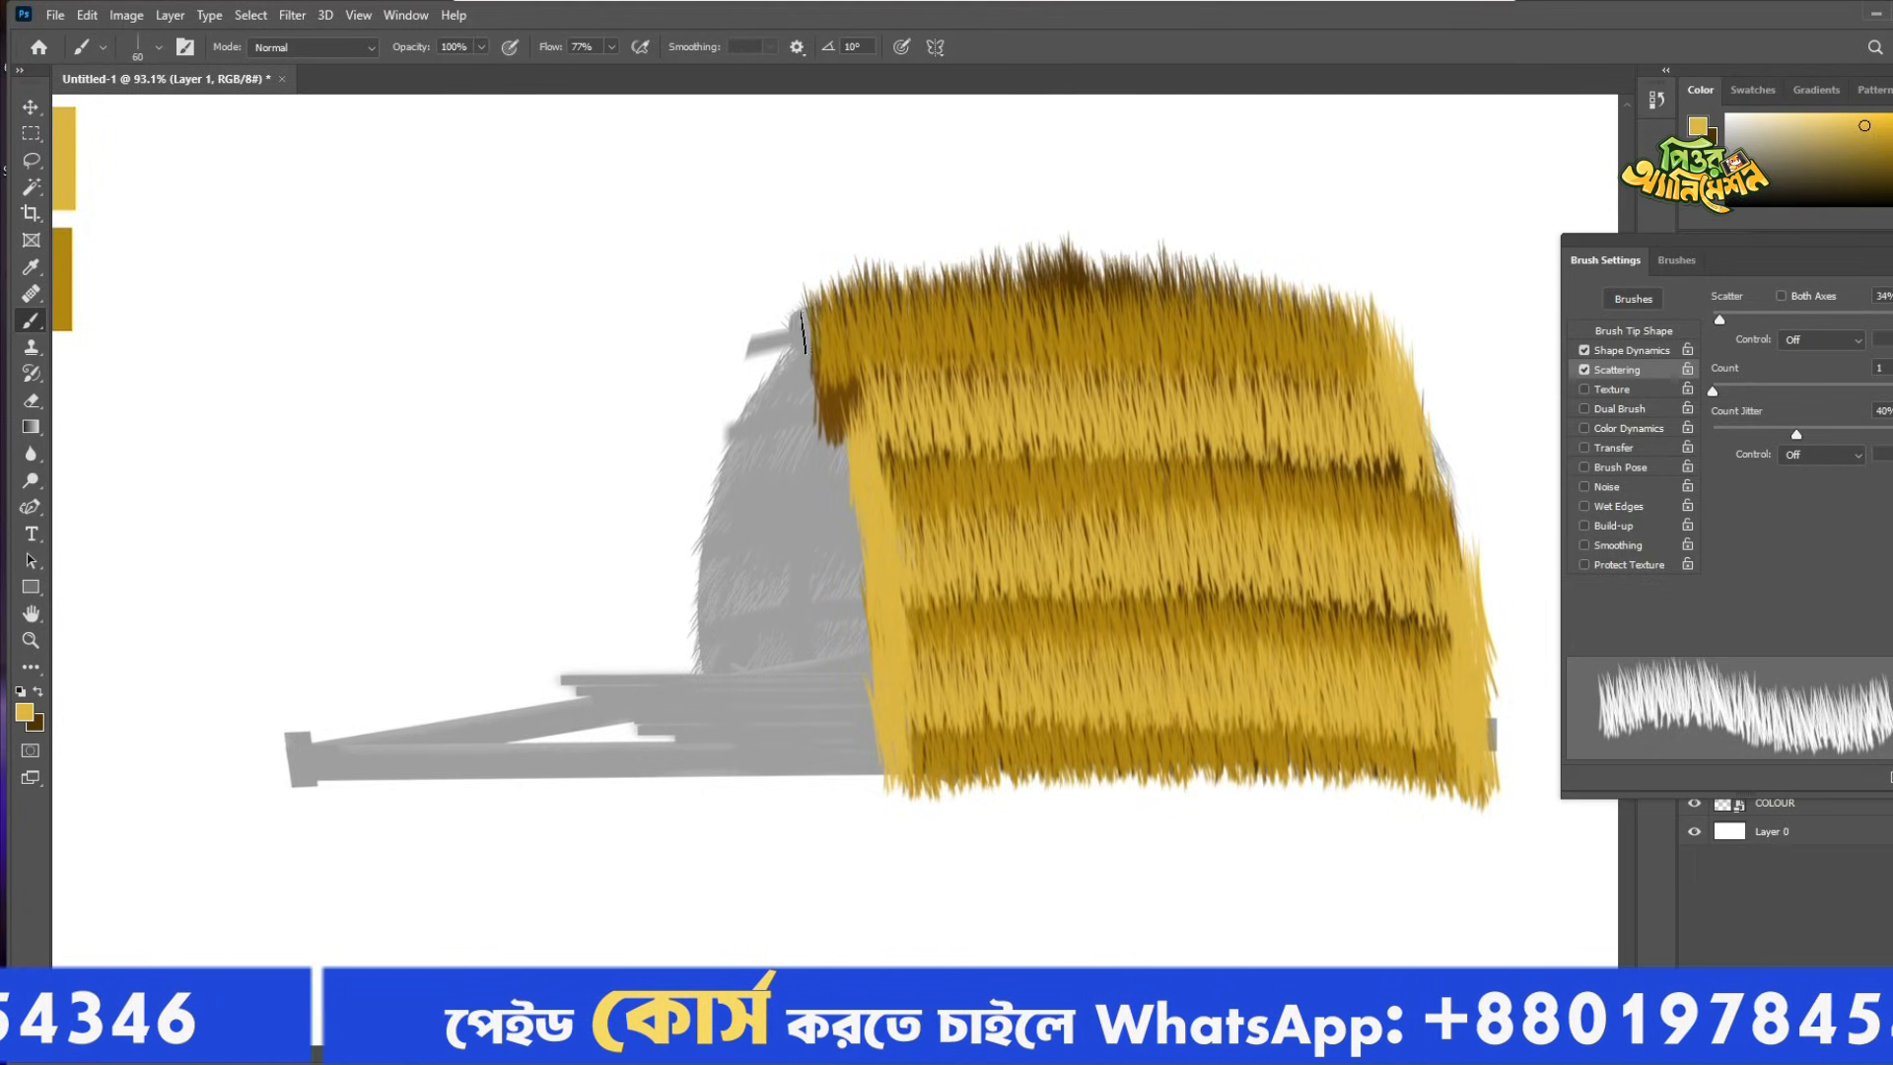
drag(807, 330, 828, 382)
Draw a rectangle about 666 × 28 px across the roof's lower edge and fill it with the darkest brown.
drag(1258, 783, 1069, 752)
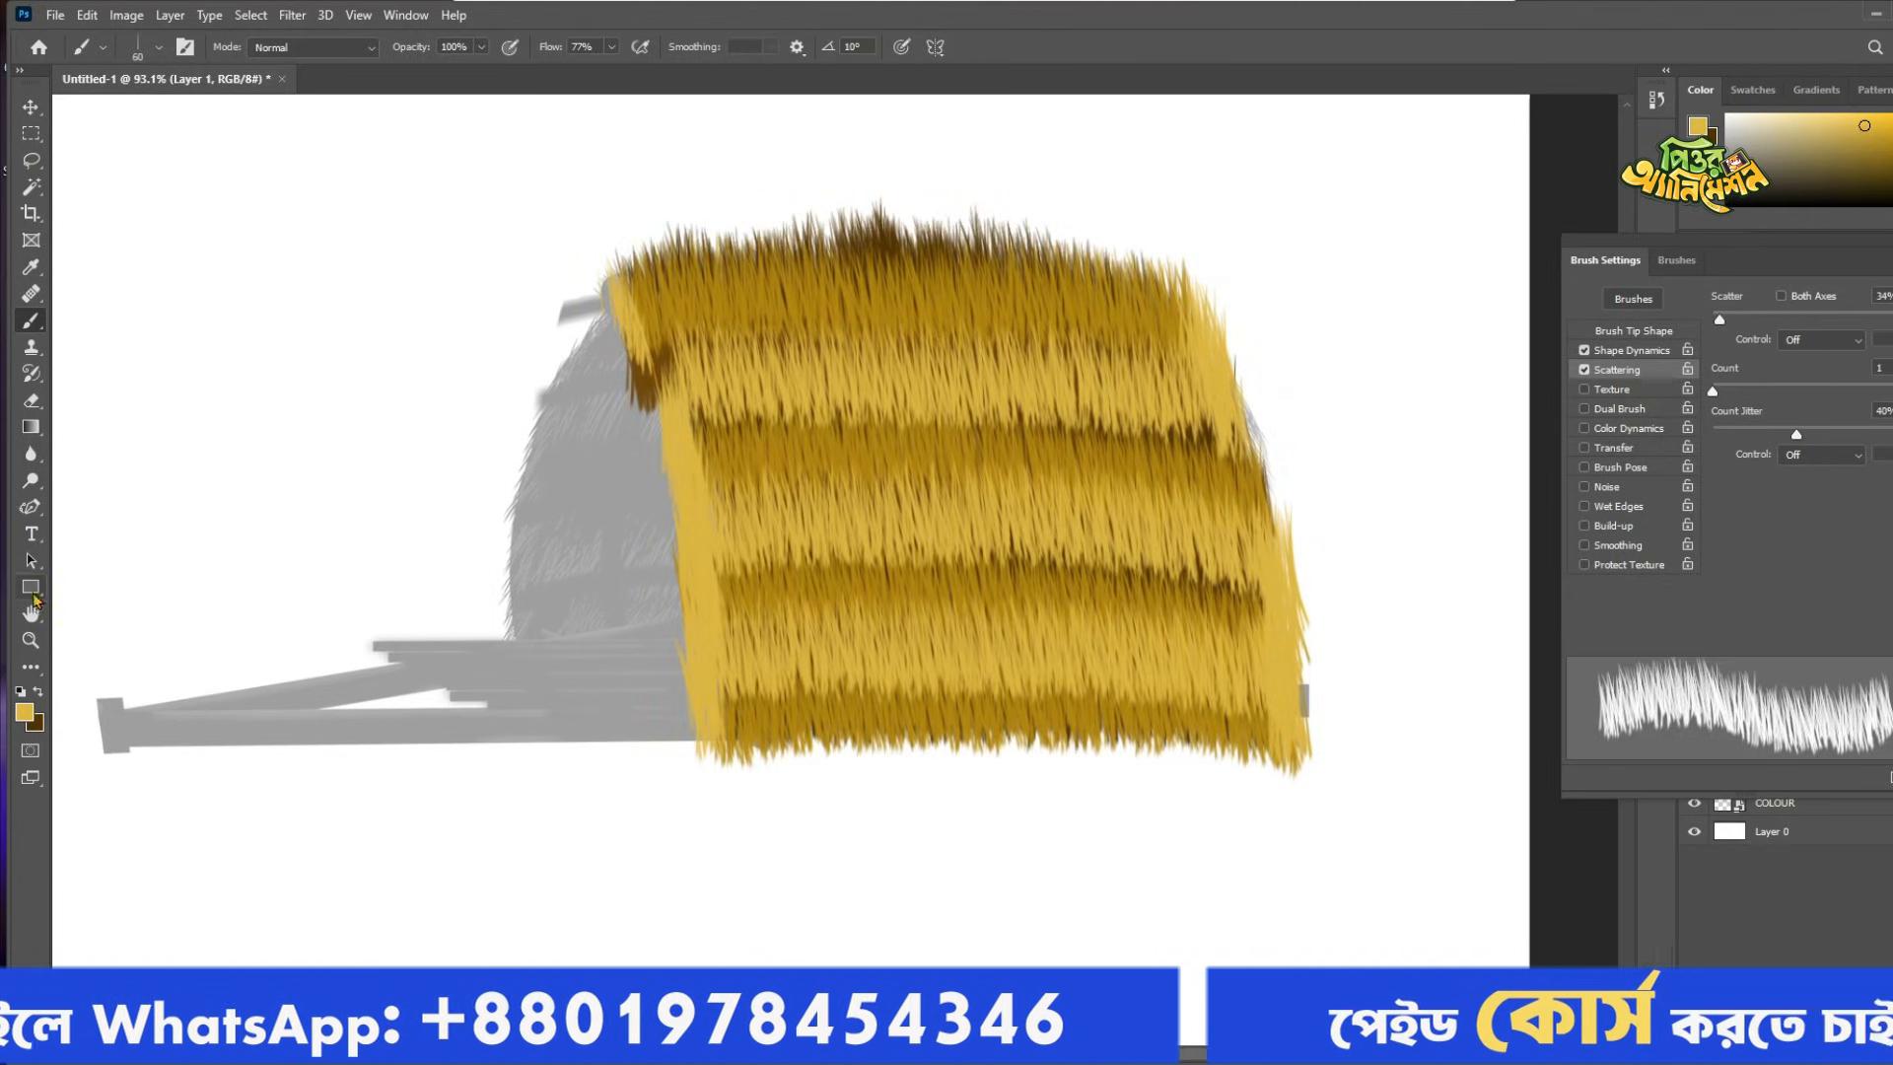
key(F5)
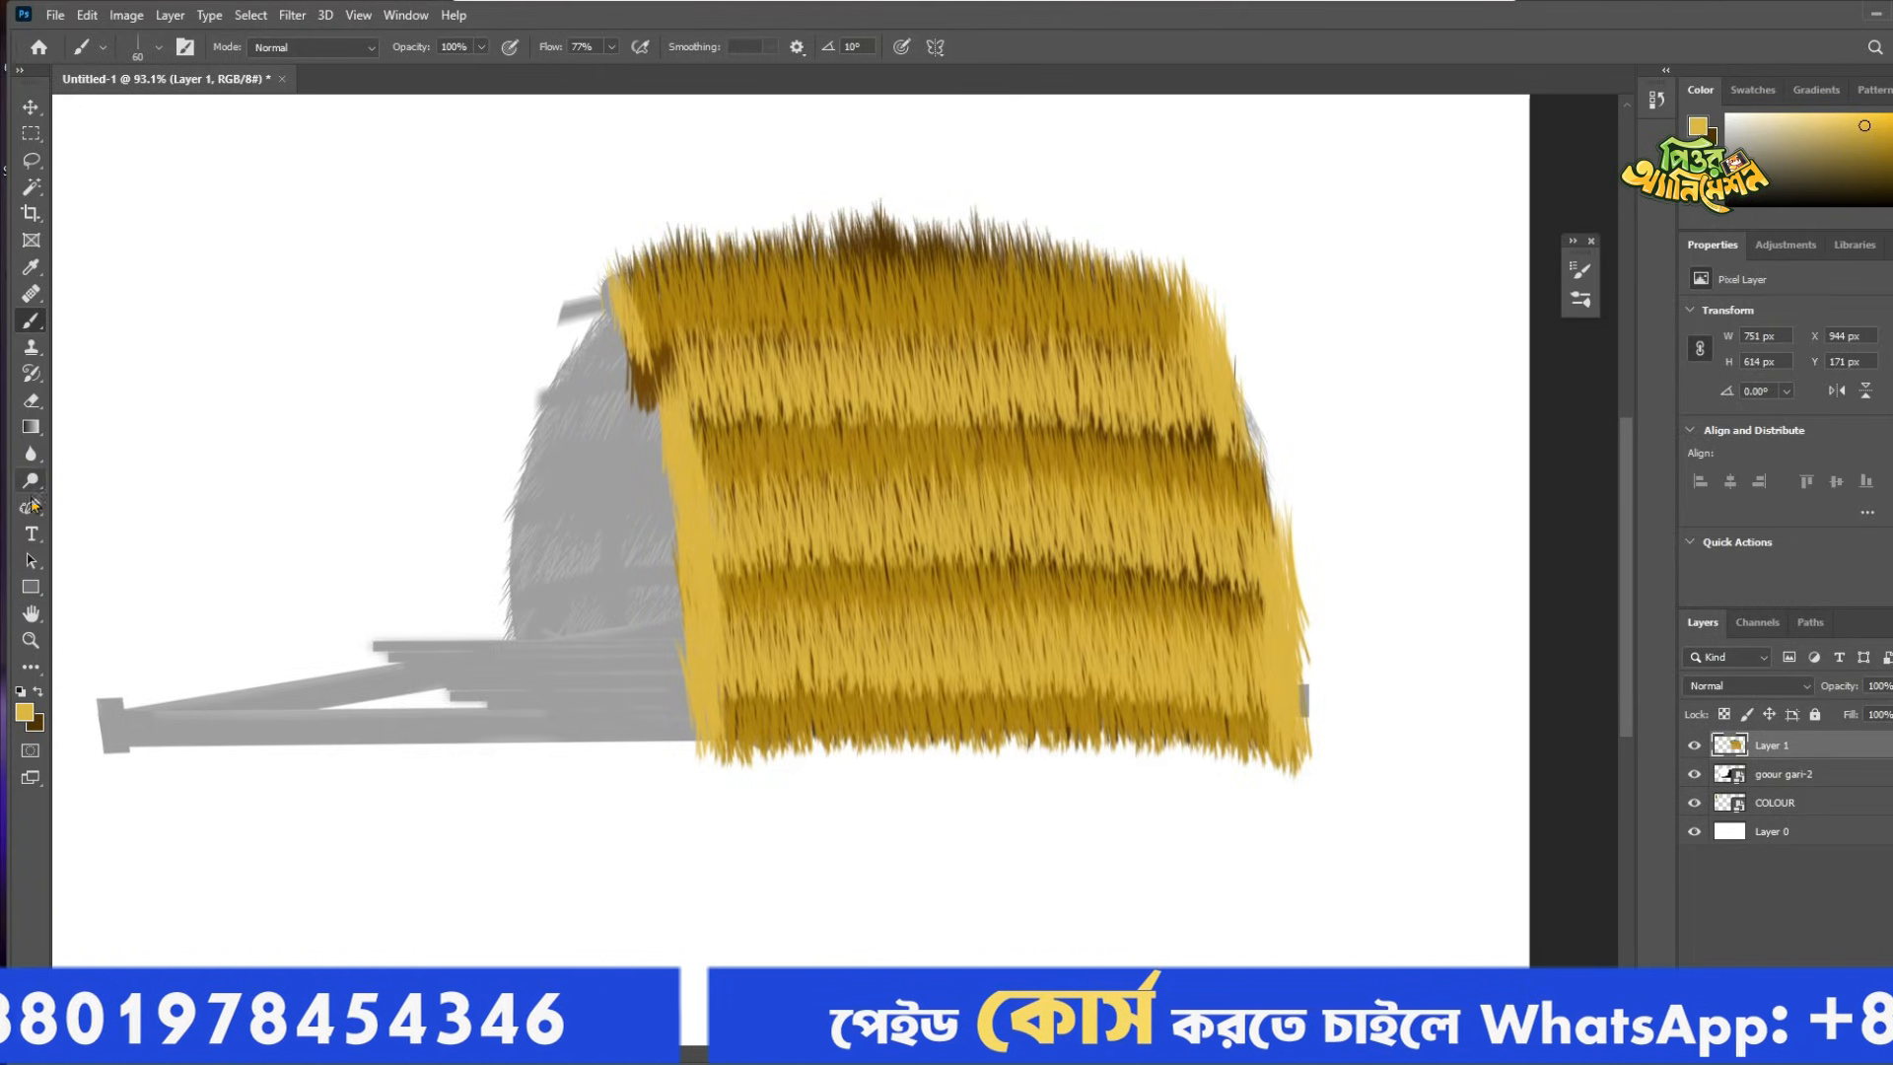
click(29, 588)
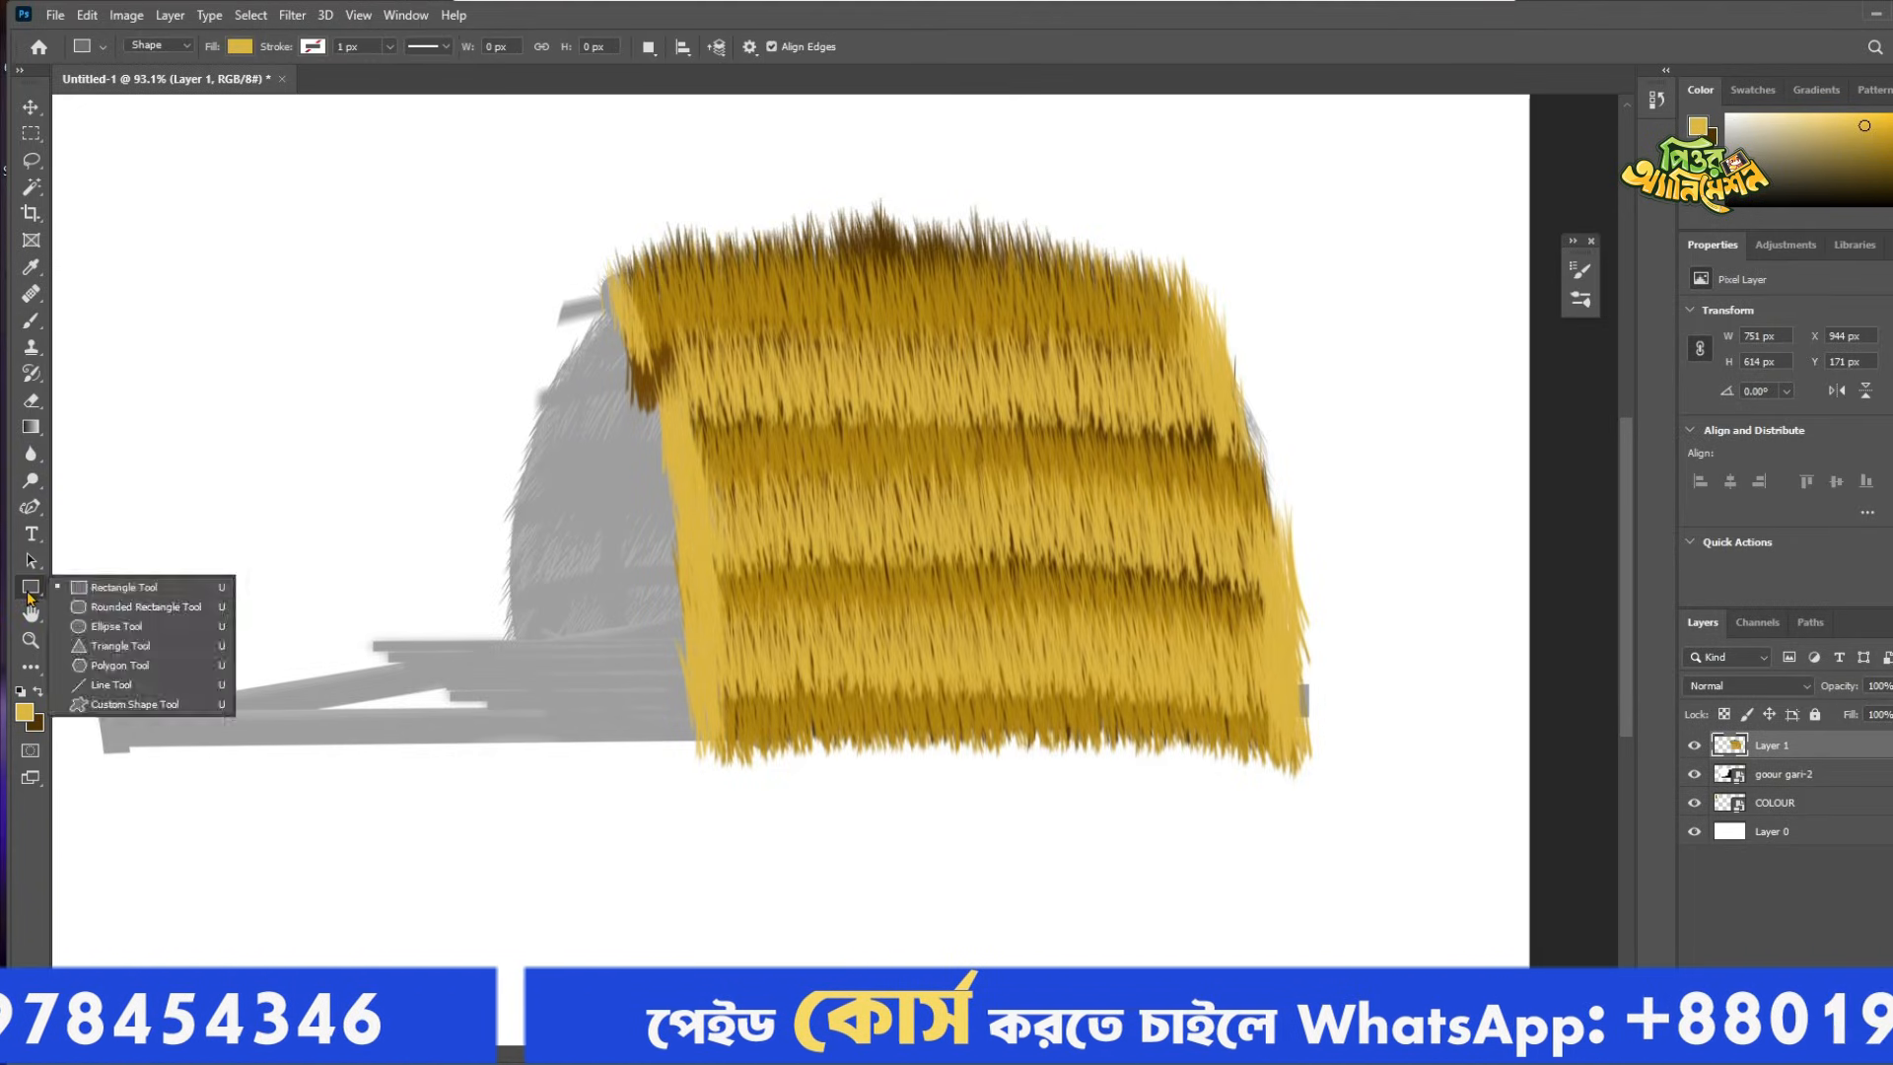
click(89, 588)
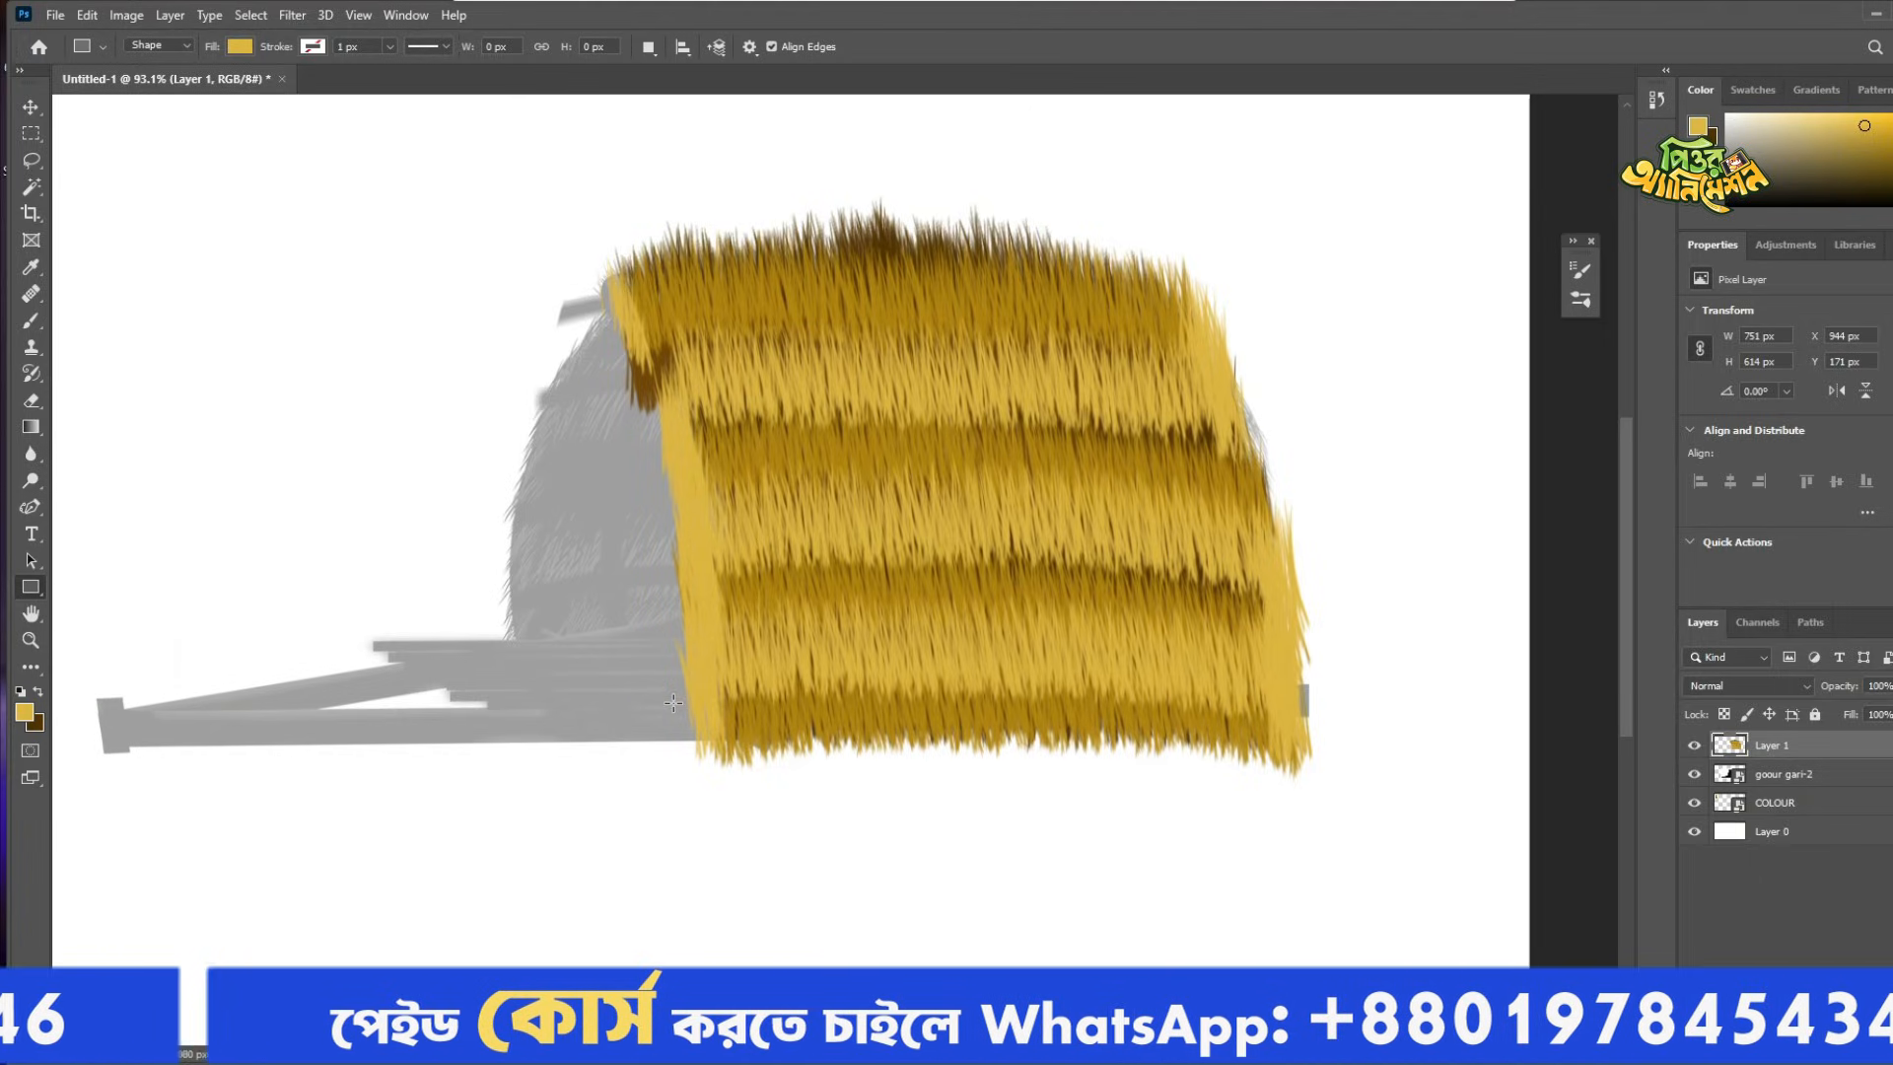
drag(682, 705, 1311, 729)
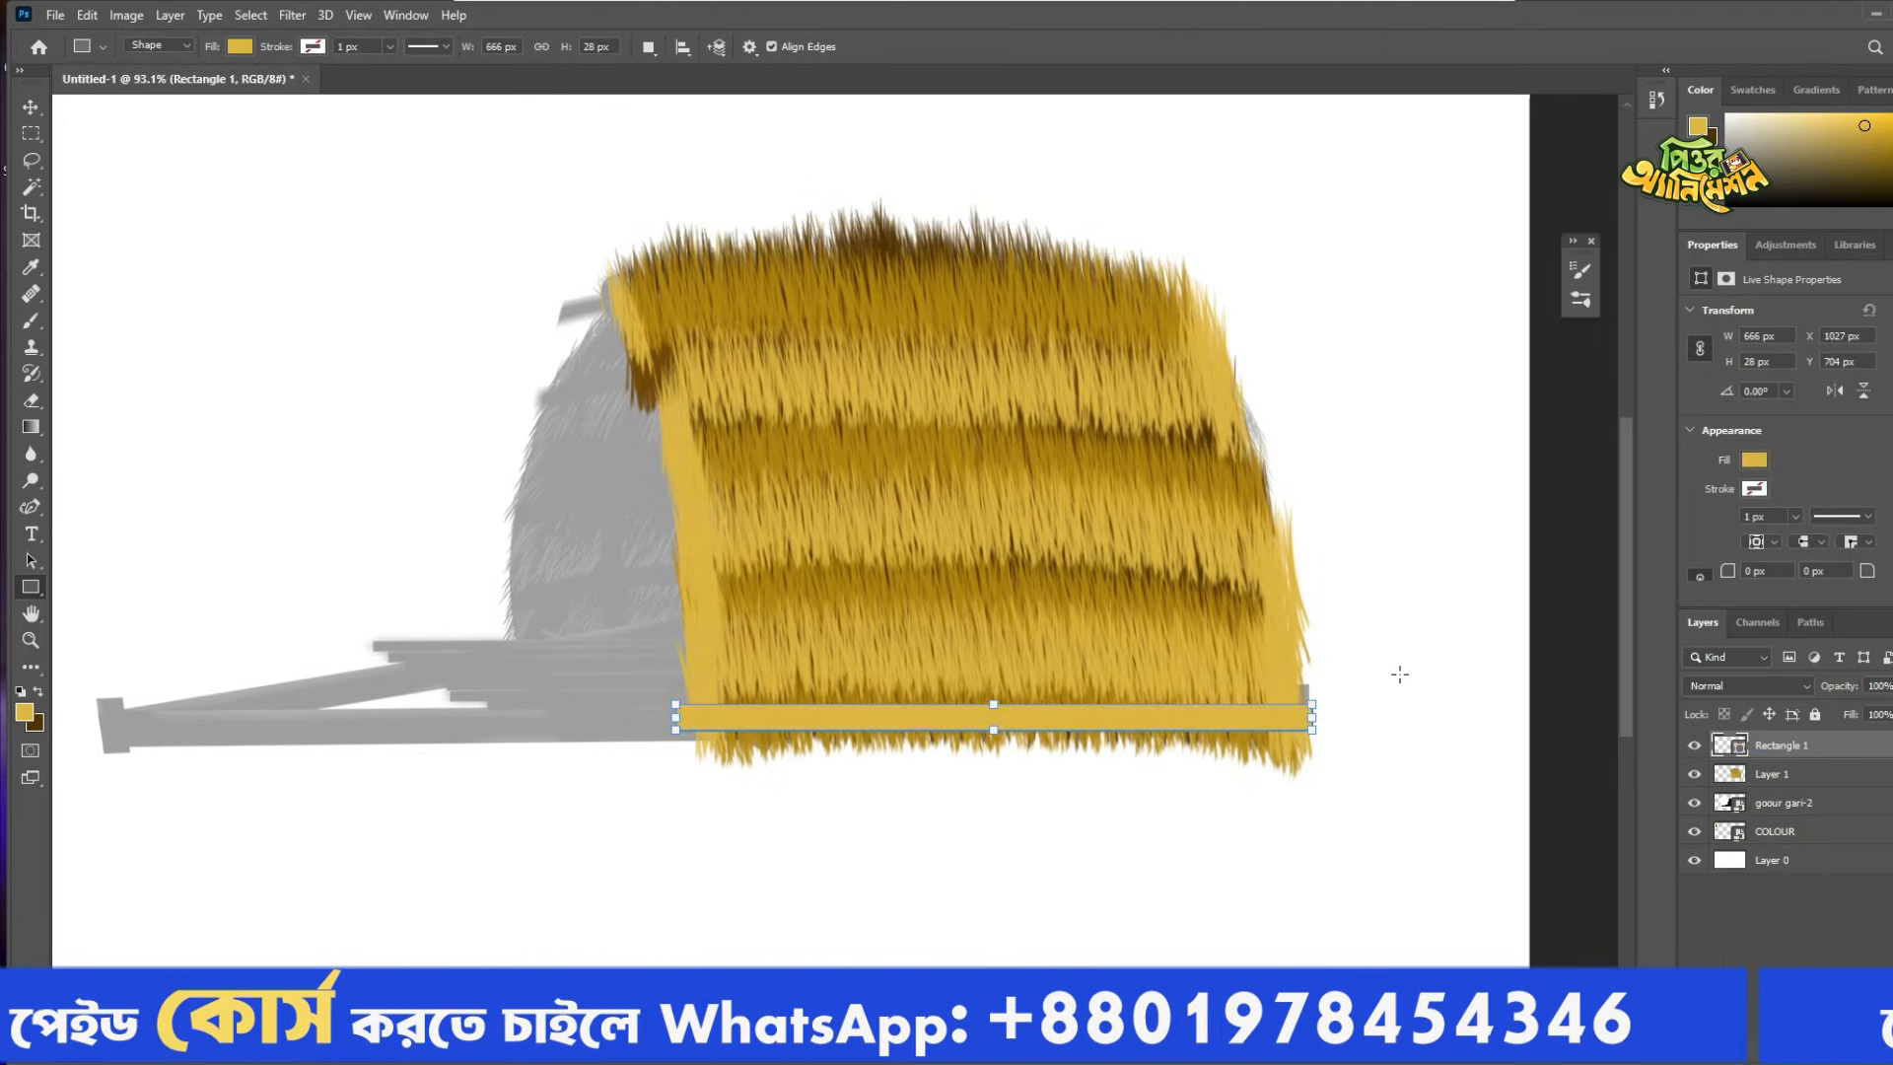
click(1761, 463)
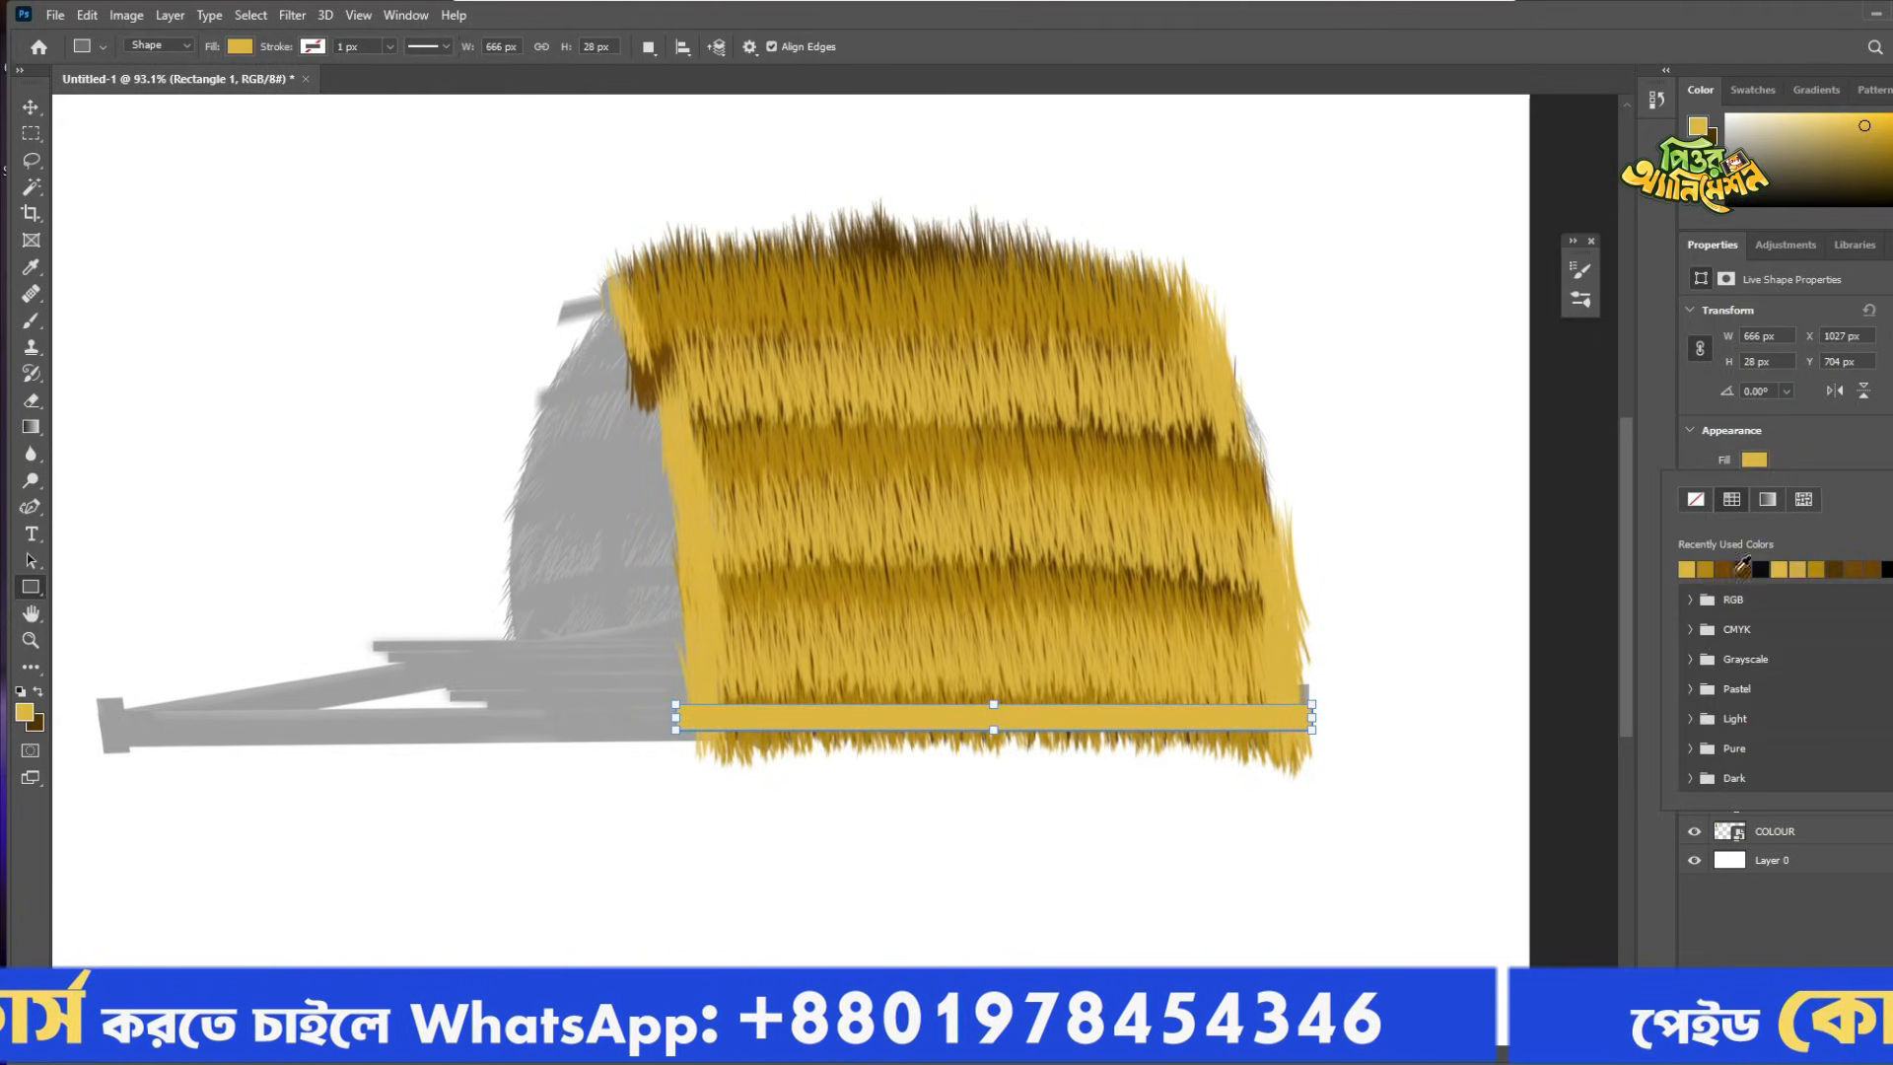
click(1748, 568)
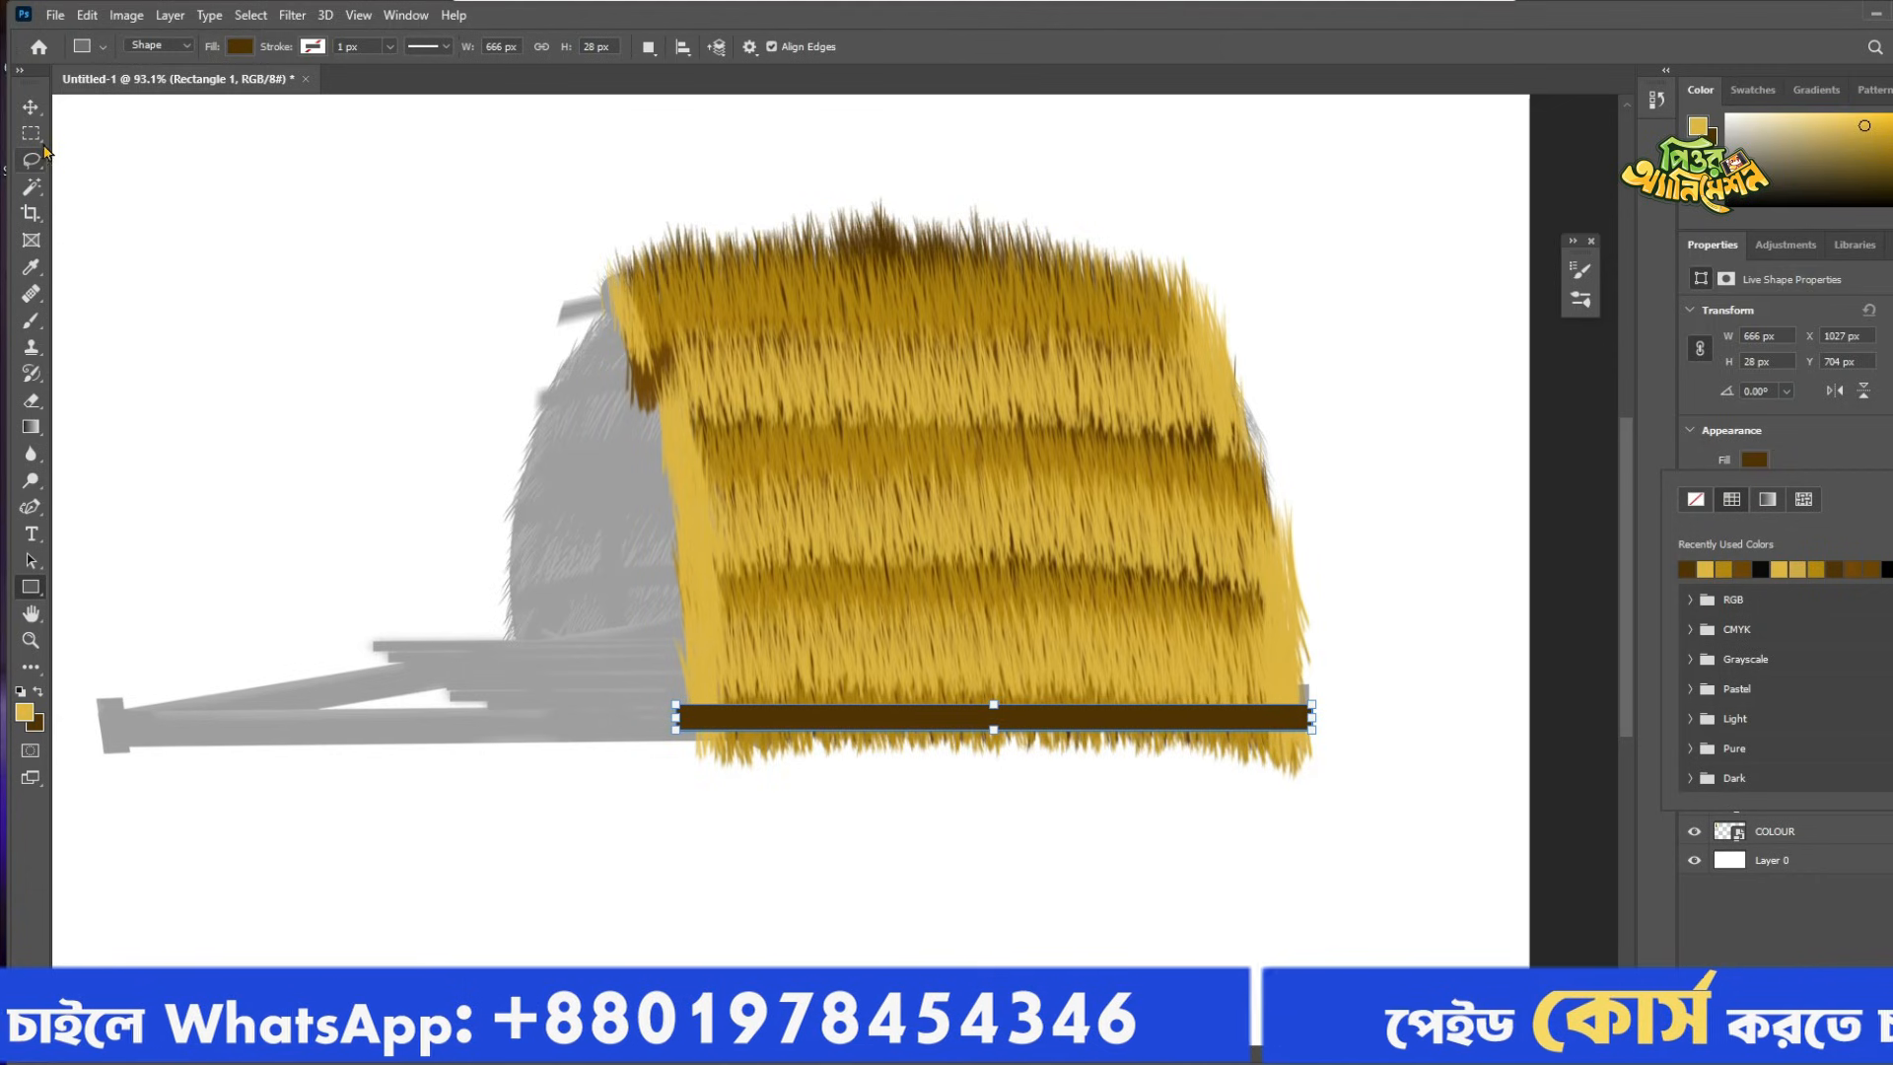
Raise the dark brown beam slightly on the roof's lower edge and thicken it to 36 px.
click(31, 109)
click(1092, 862)
scroll(1161, 715, up, 2)
click(1162, 717)
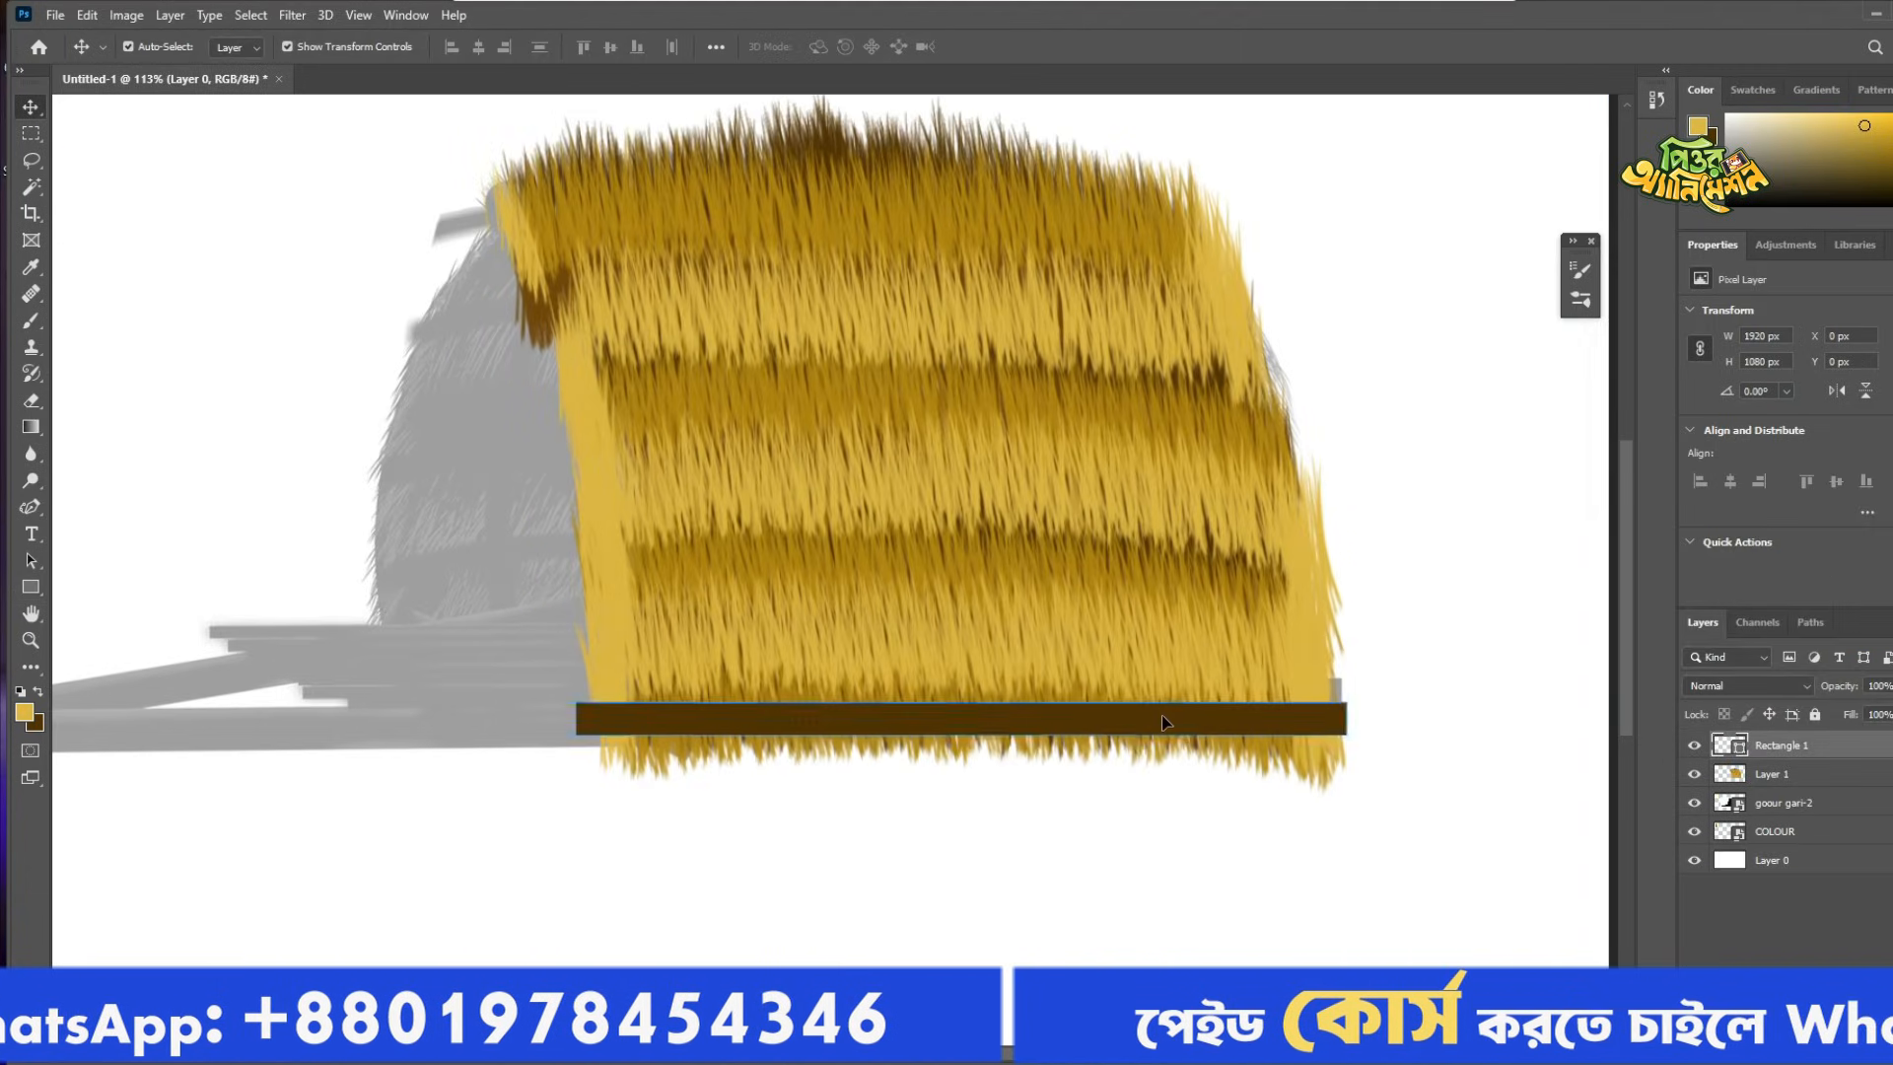
drag(1163, 721, 1180, 700)
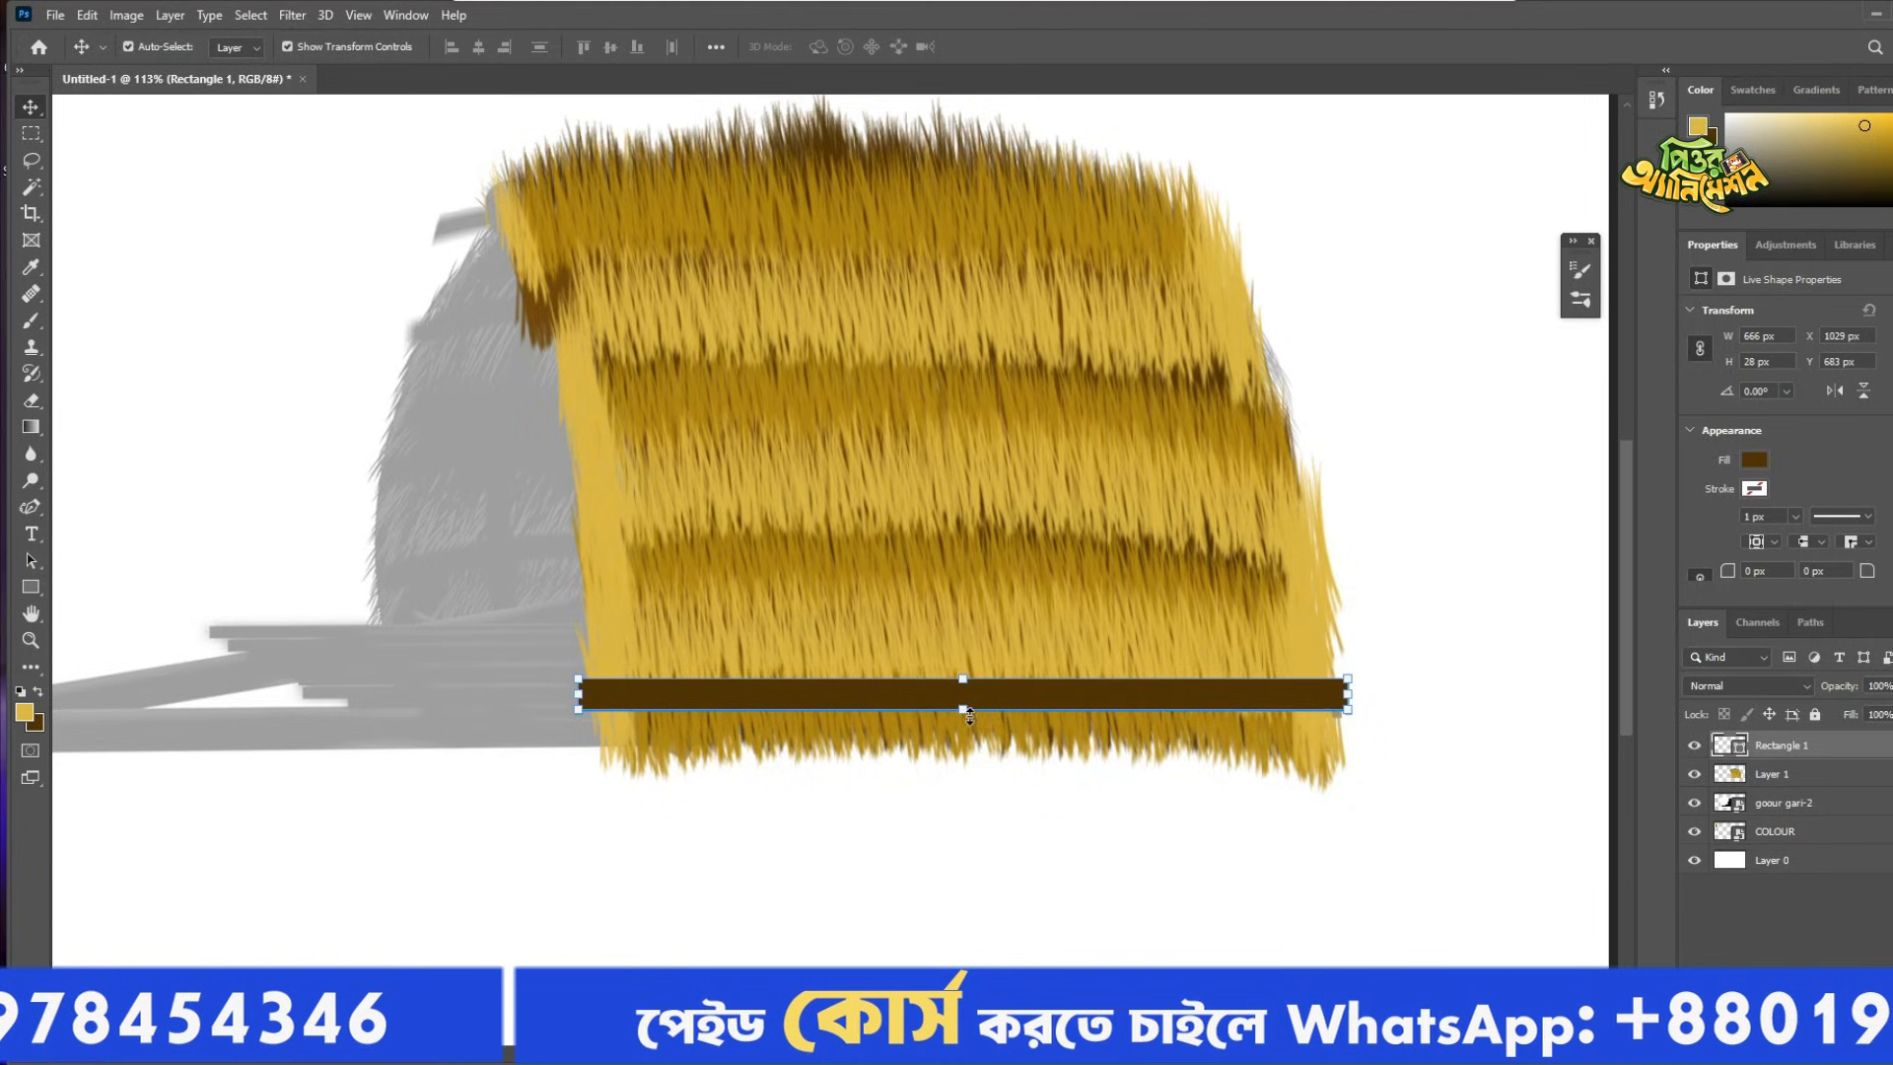
drag(967, 715, 966, 725)
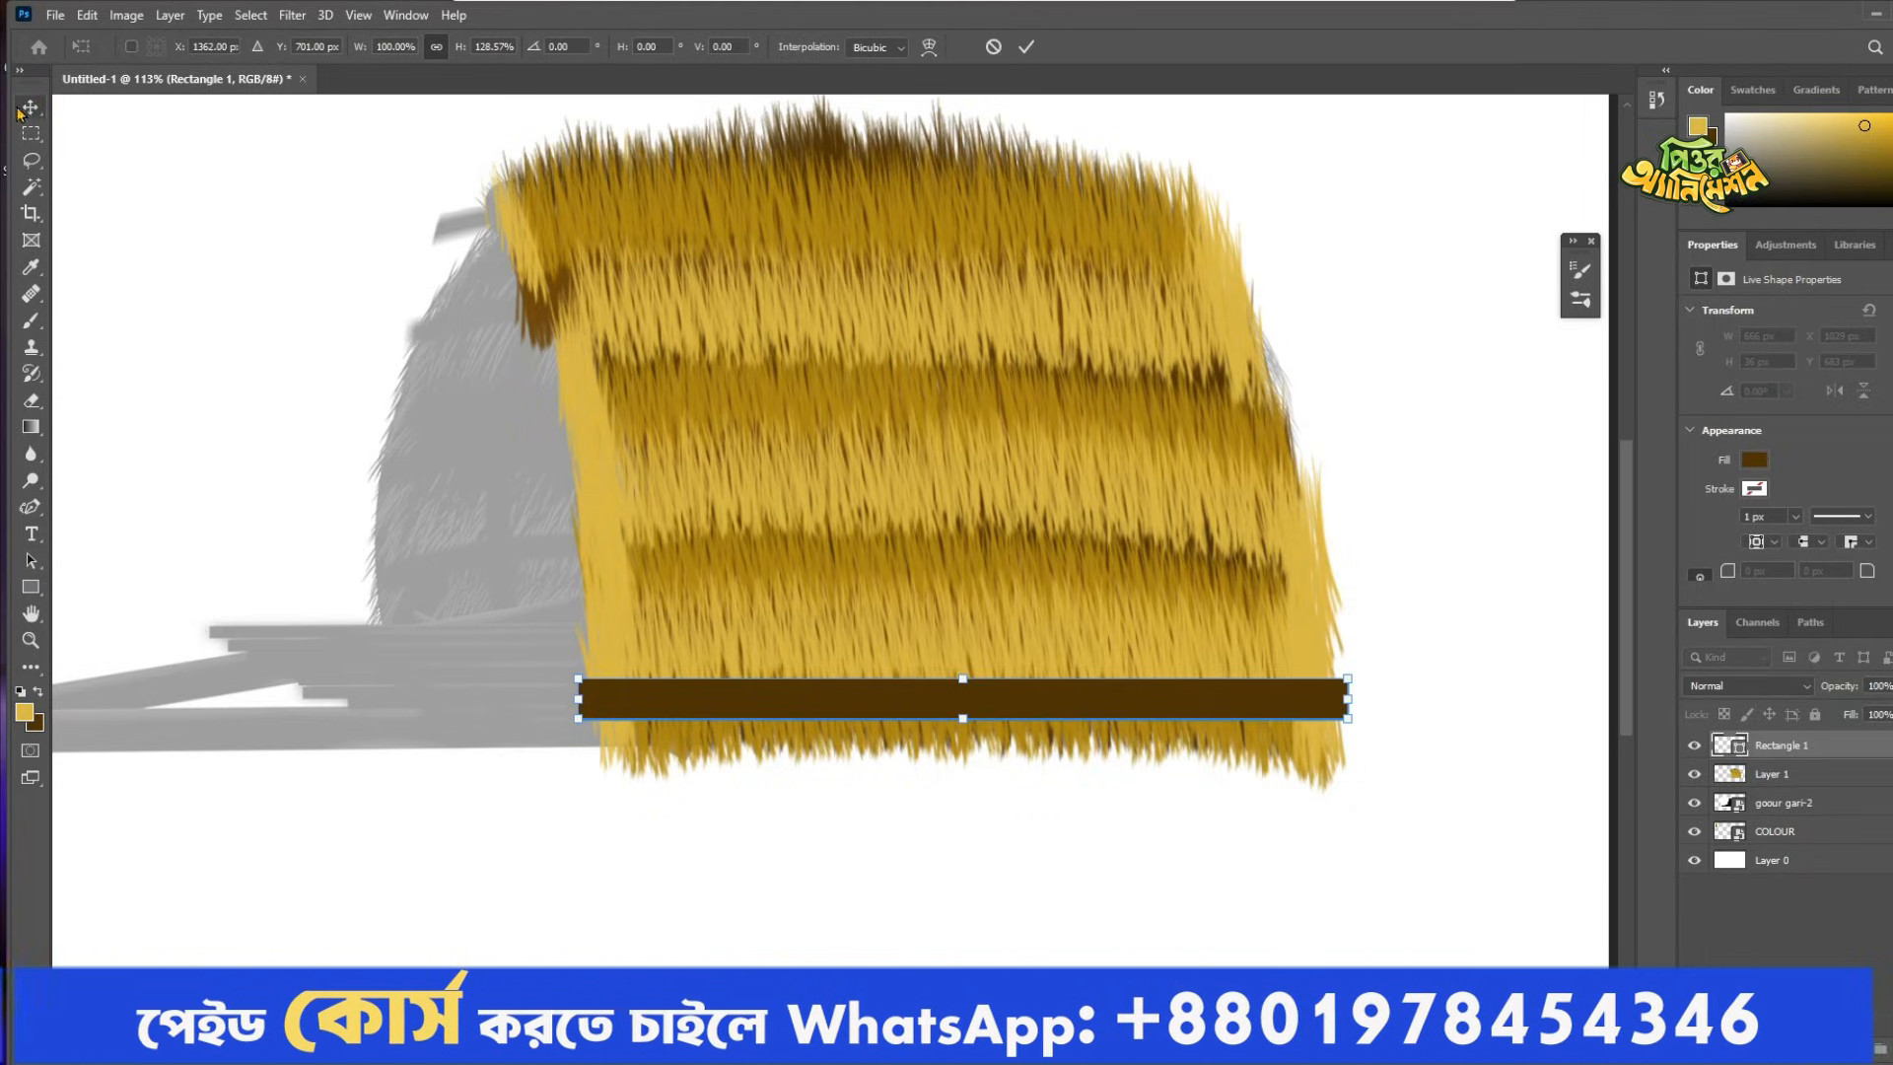
click(115, 190)
scroll(950, 733, down, 2)
drag(1005, 532, 1009, 588)
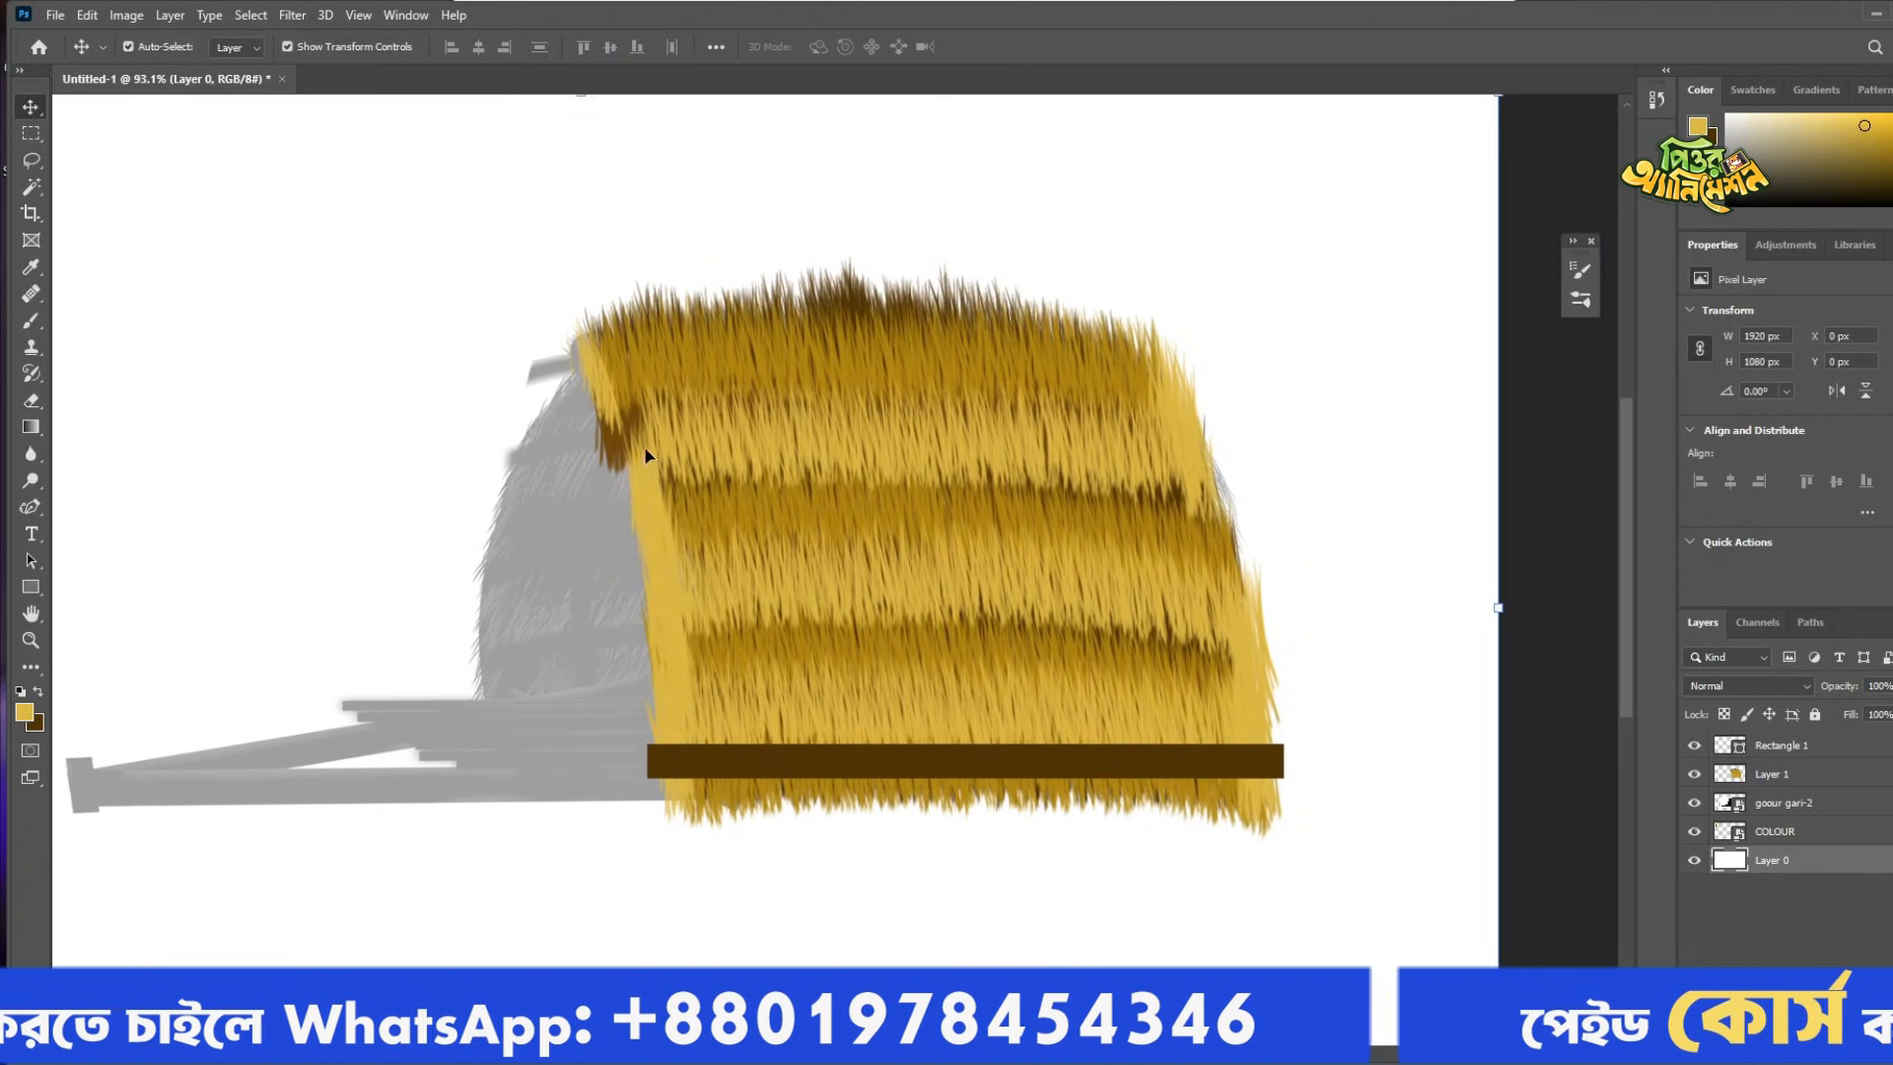
scroll(676, 520, up, 2)
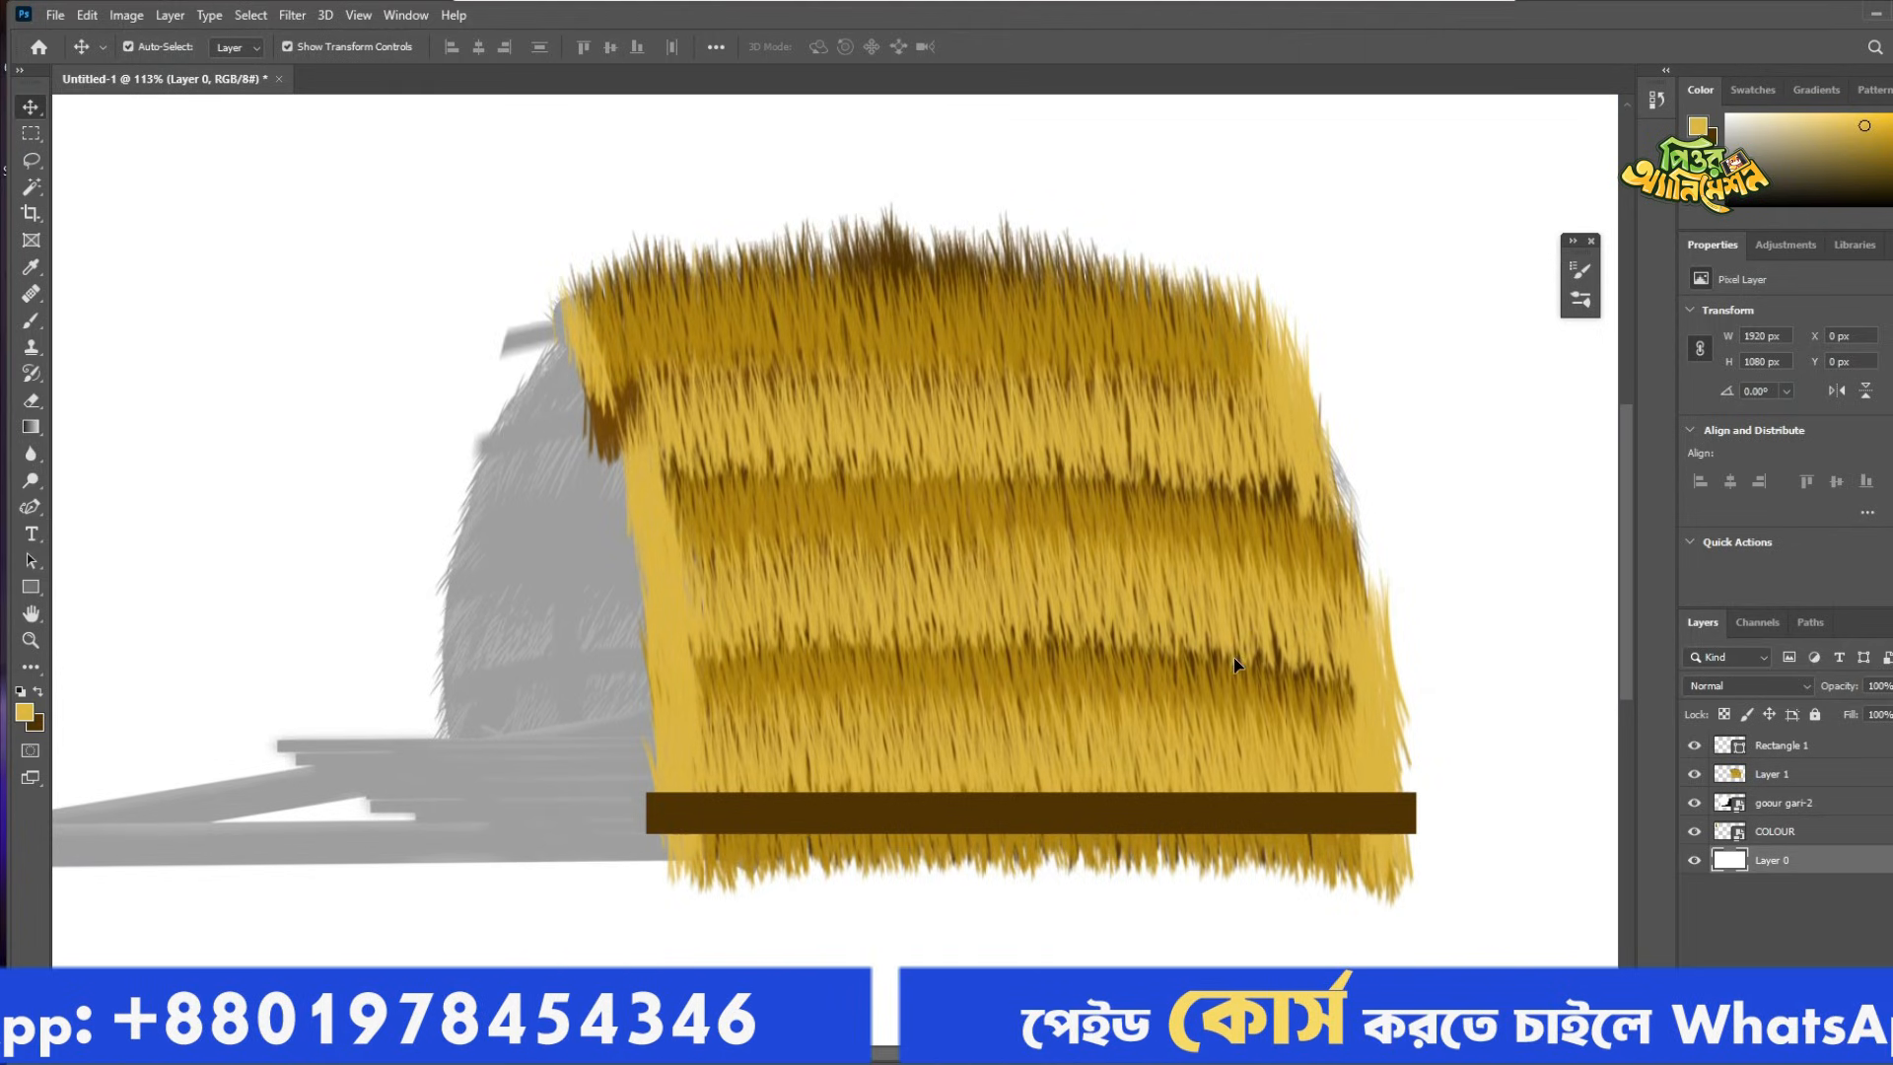
On a new layer above the beam, outline a closed four-cornered strip along the roof's front edge with the Curvature Pen tool.
click(1696, 751)
click(1696, 751)
click(1785, 746)
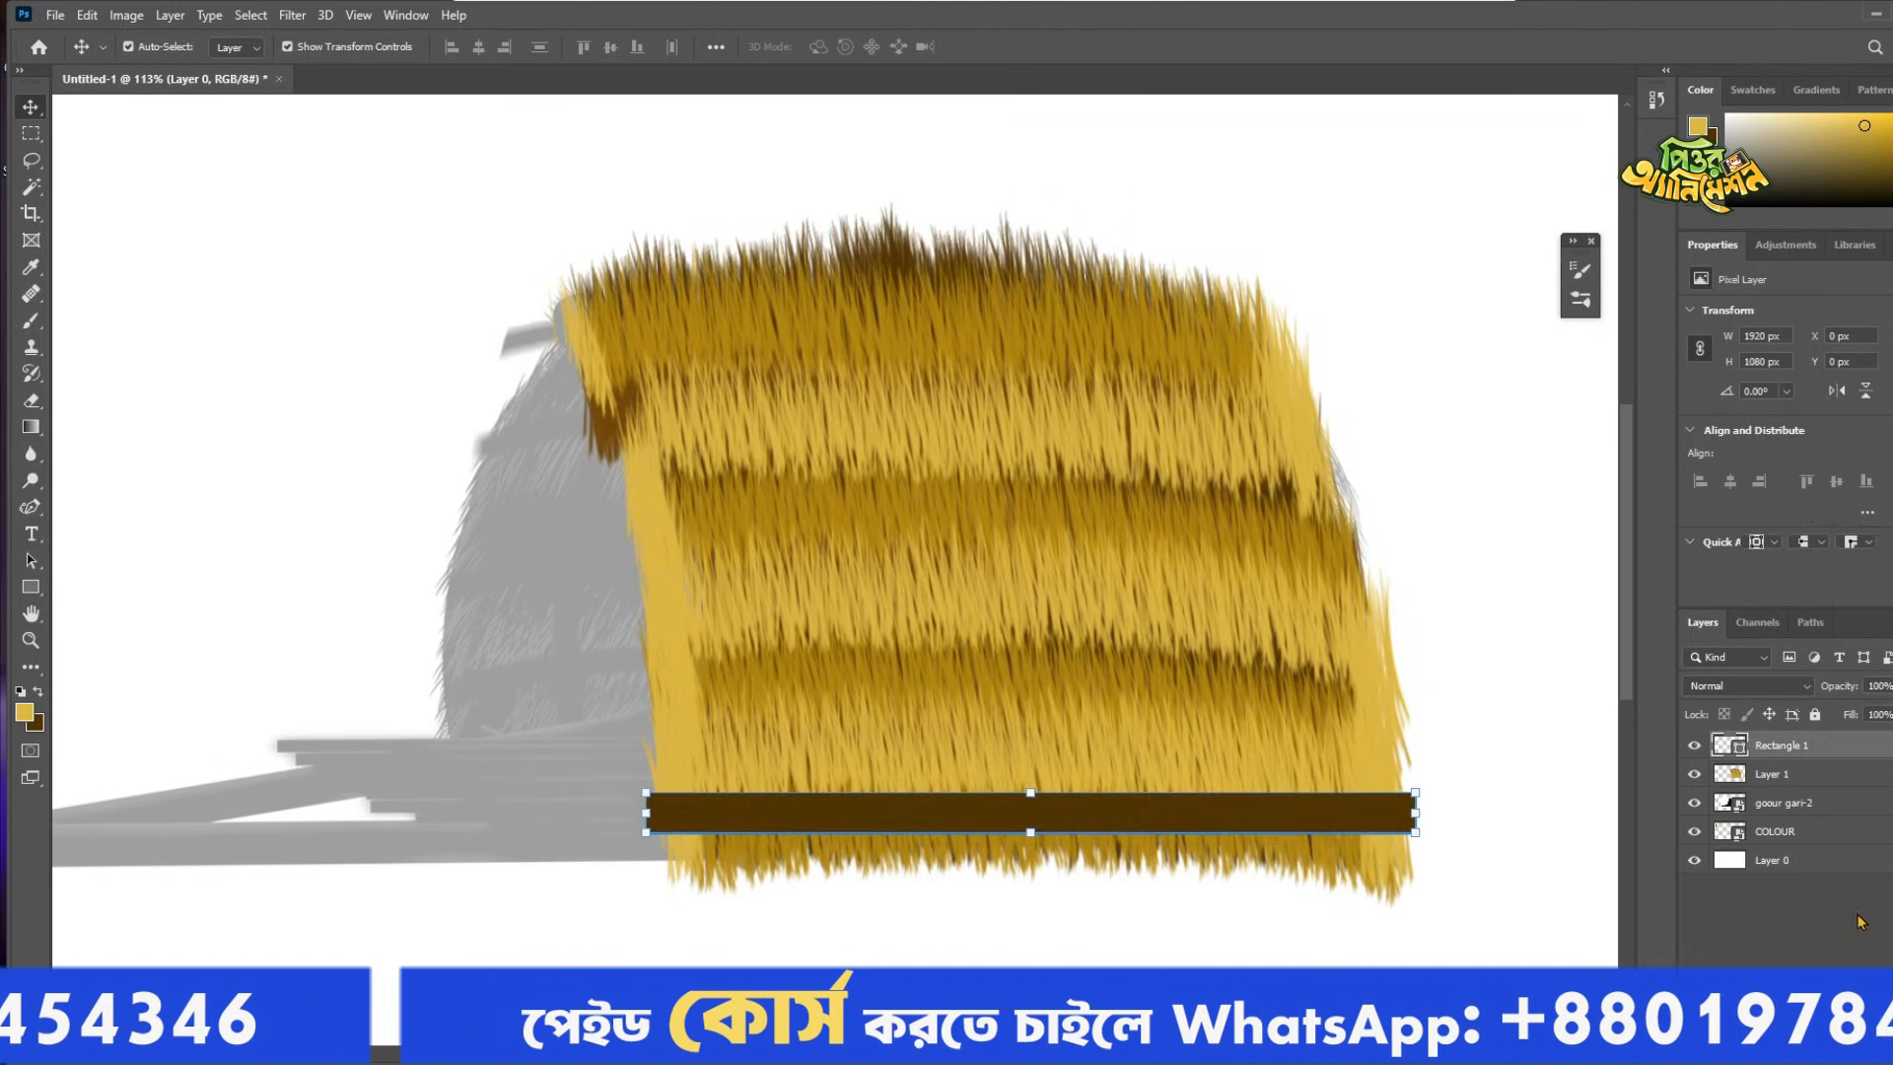
key(ctrl+shift+alt+n)
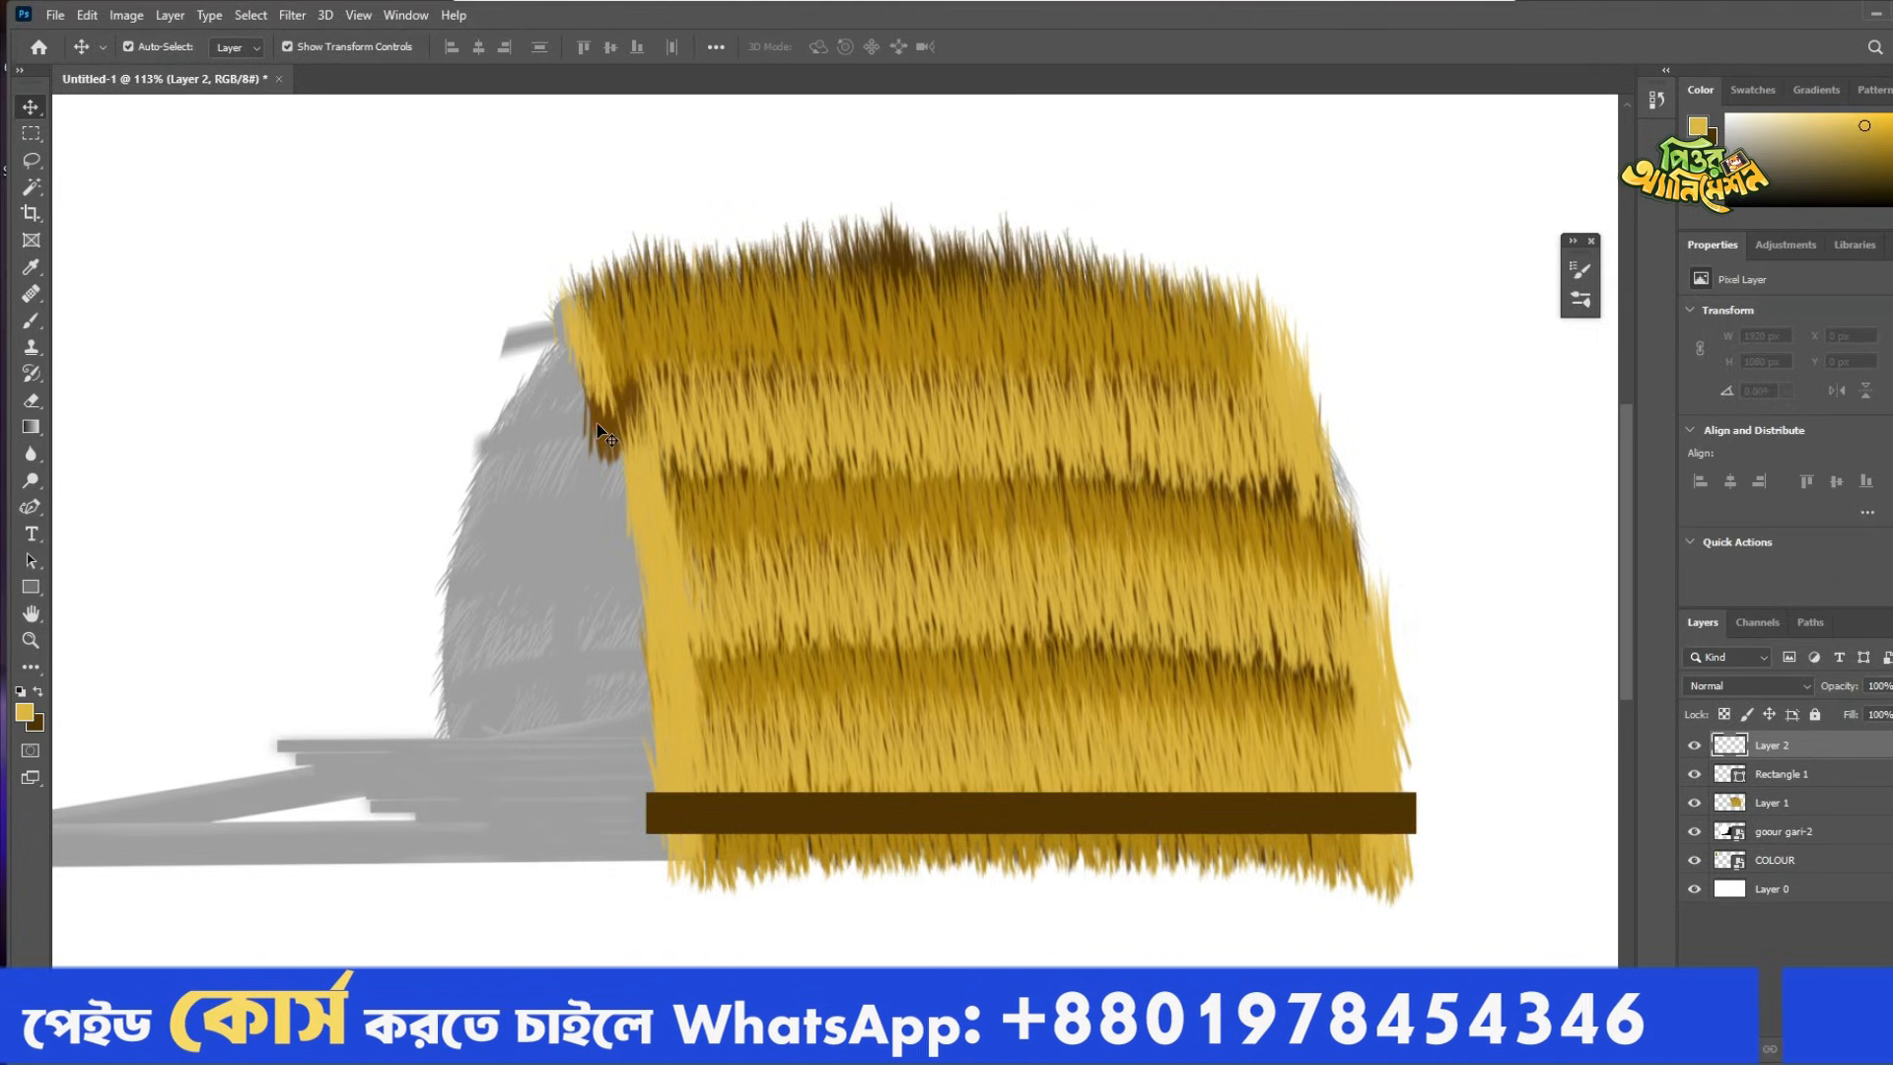
key(p)
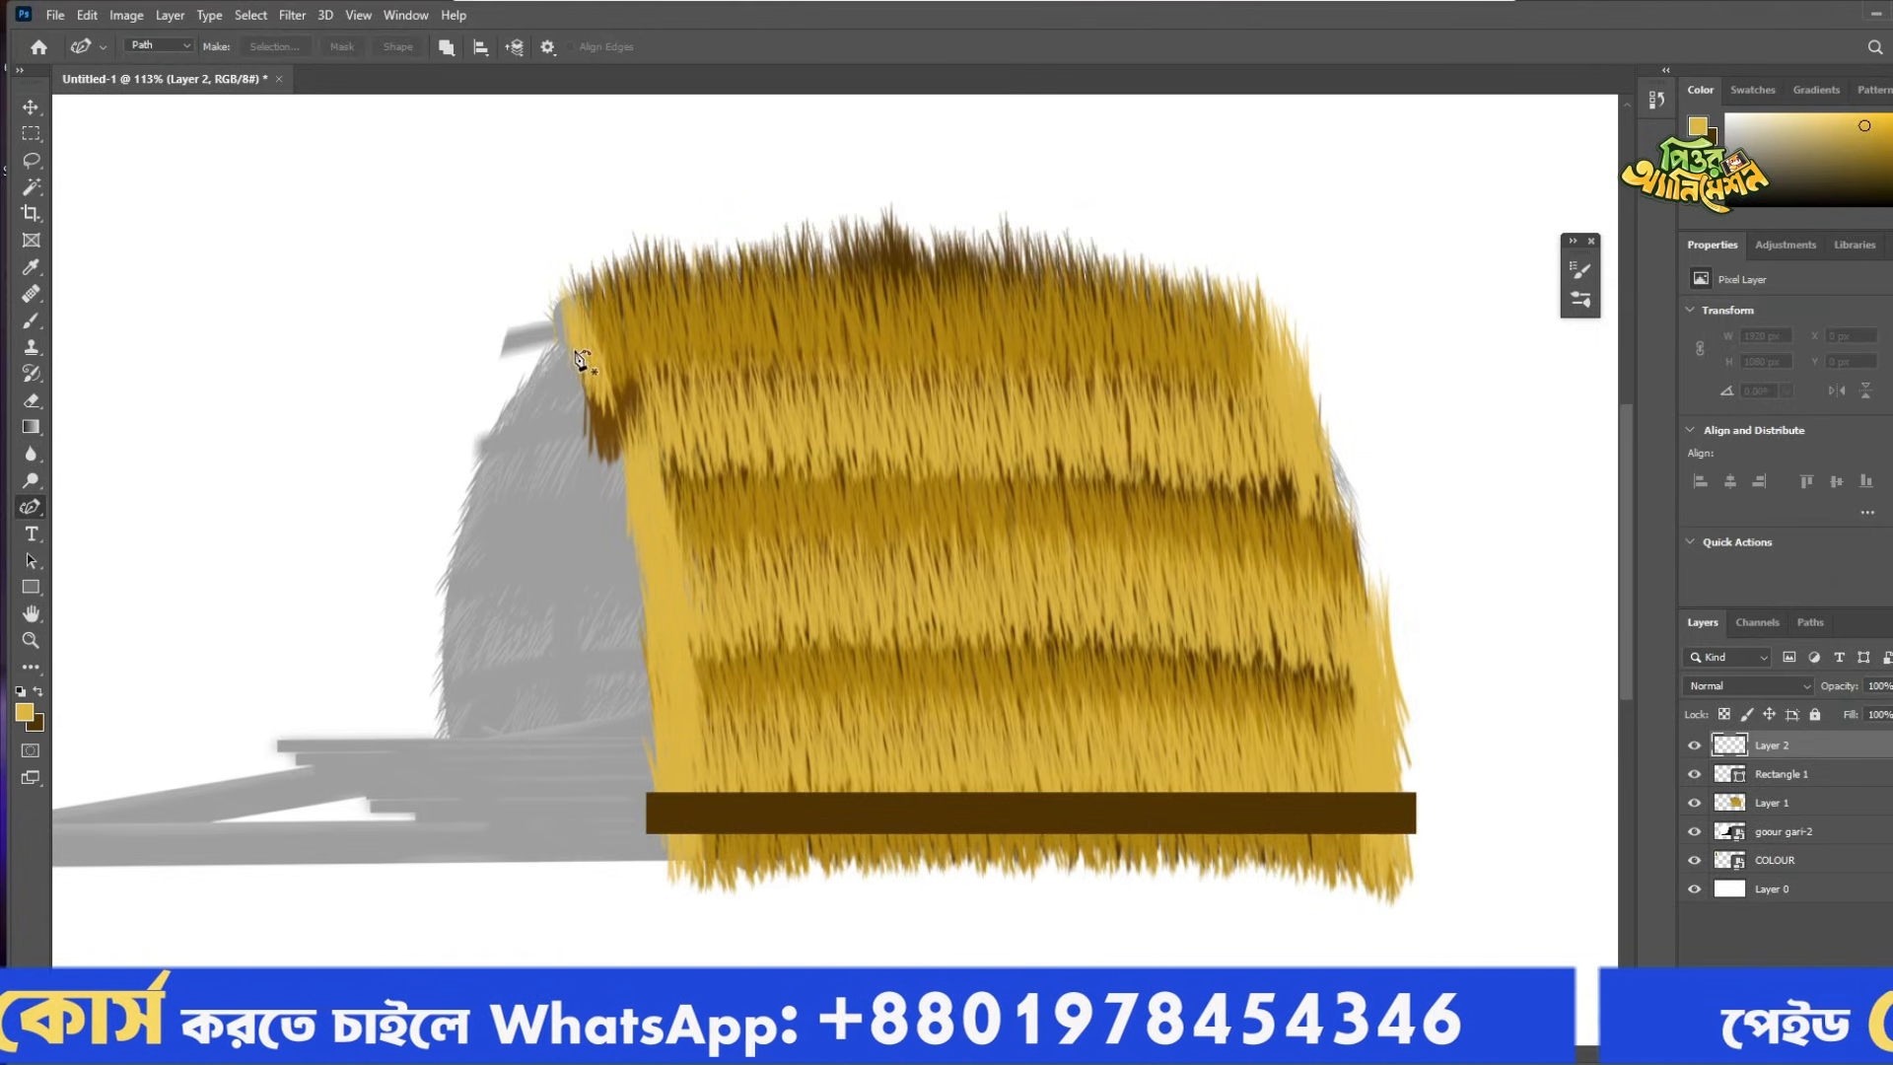
click(535, 311)
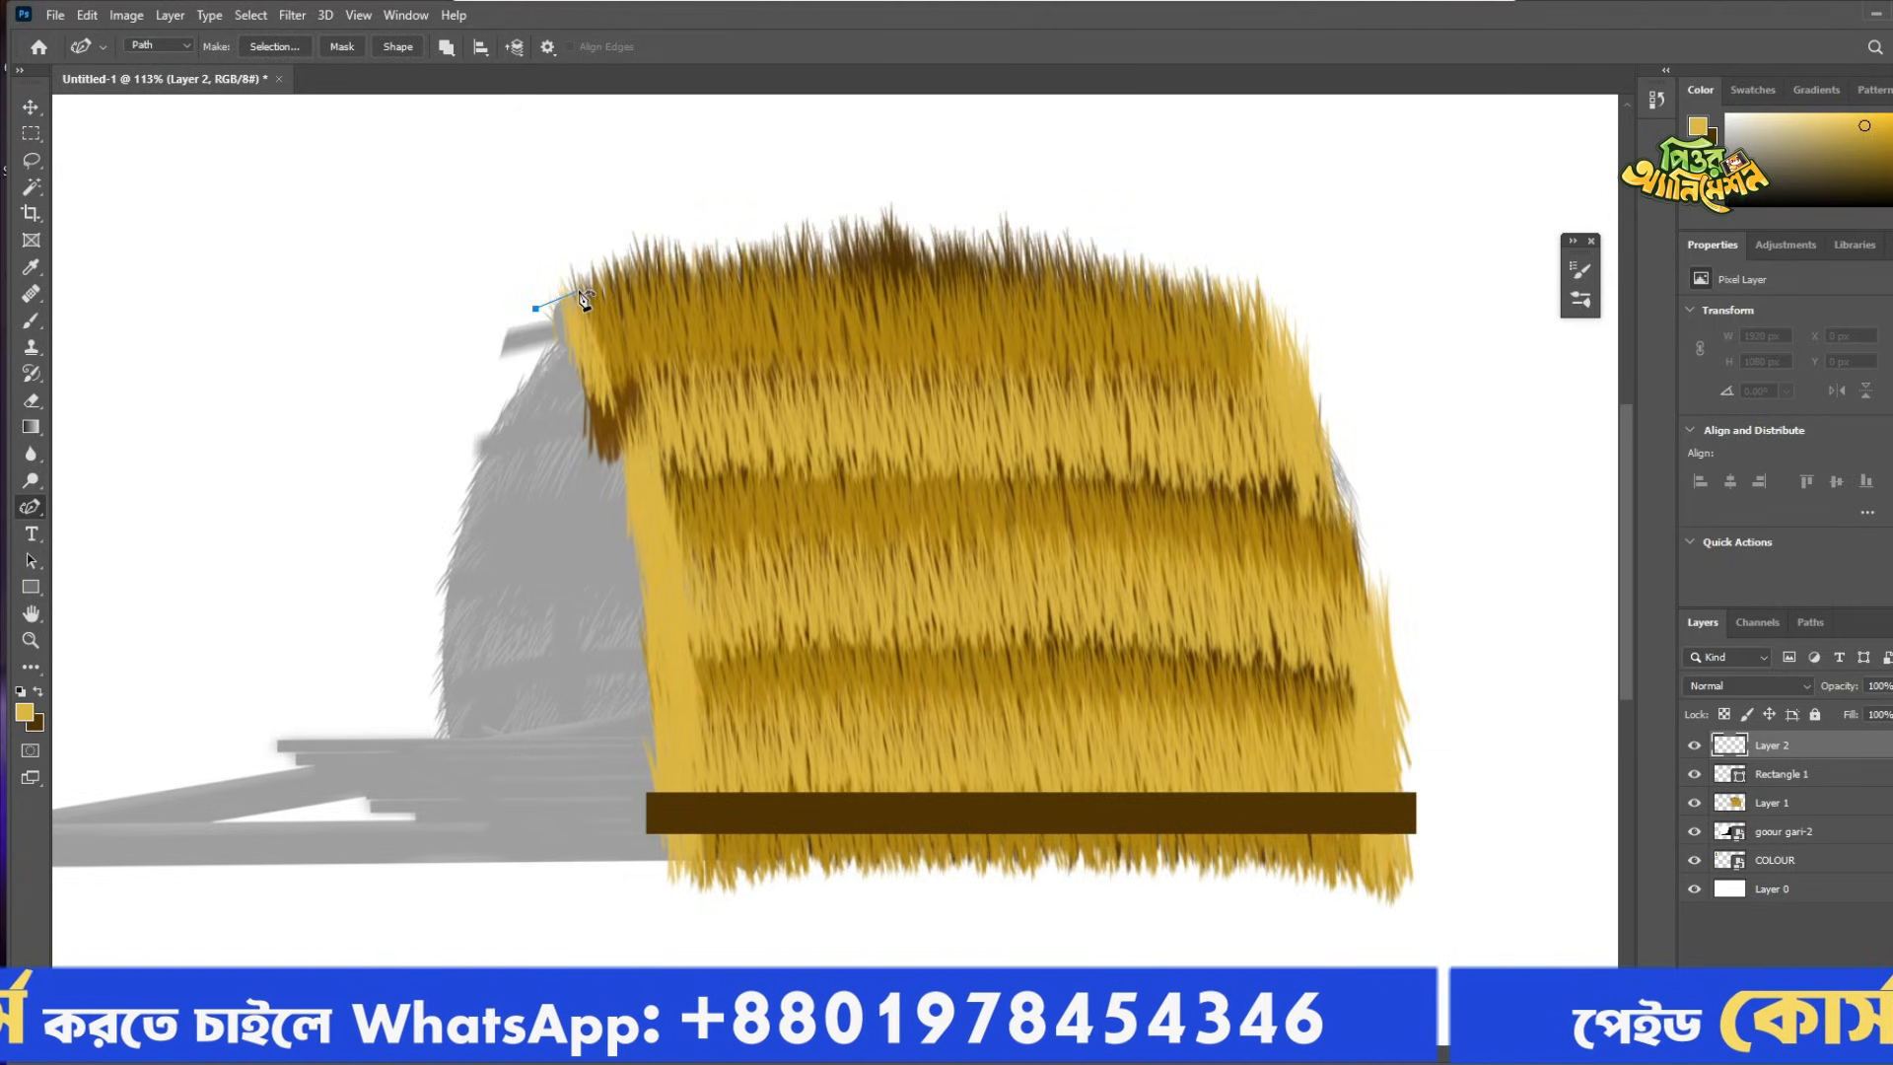
click(580, 292)
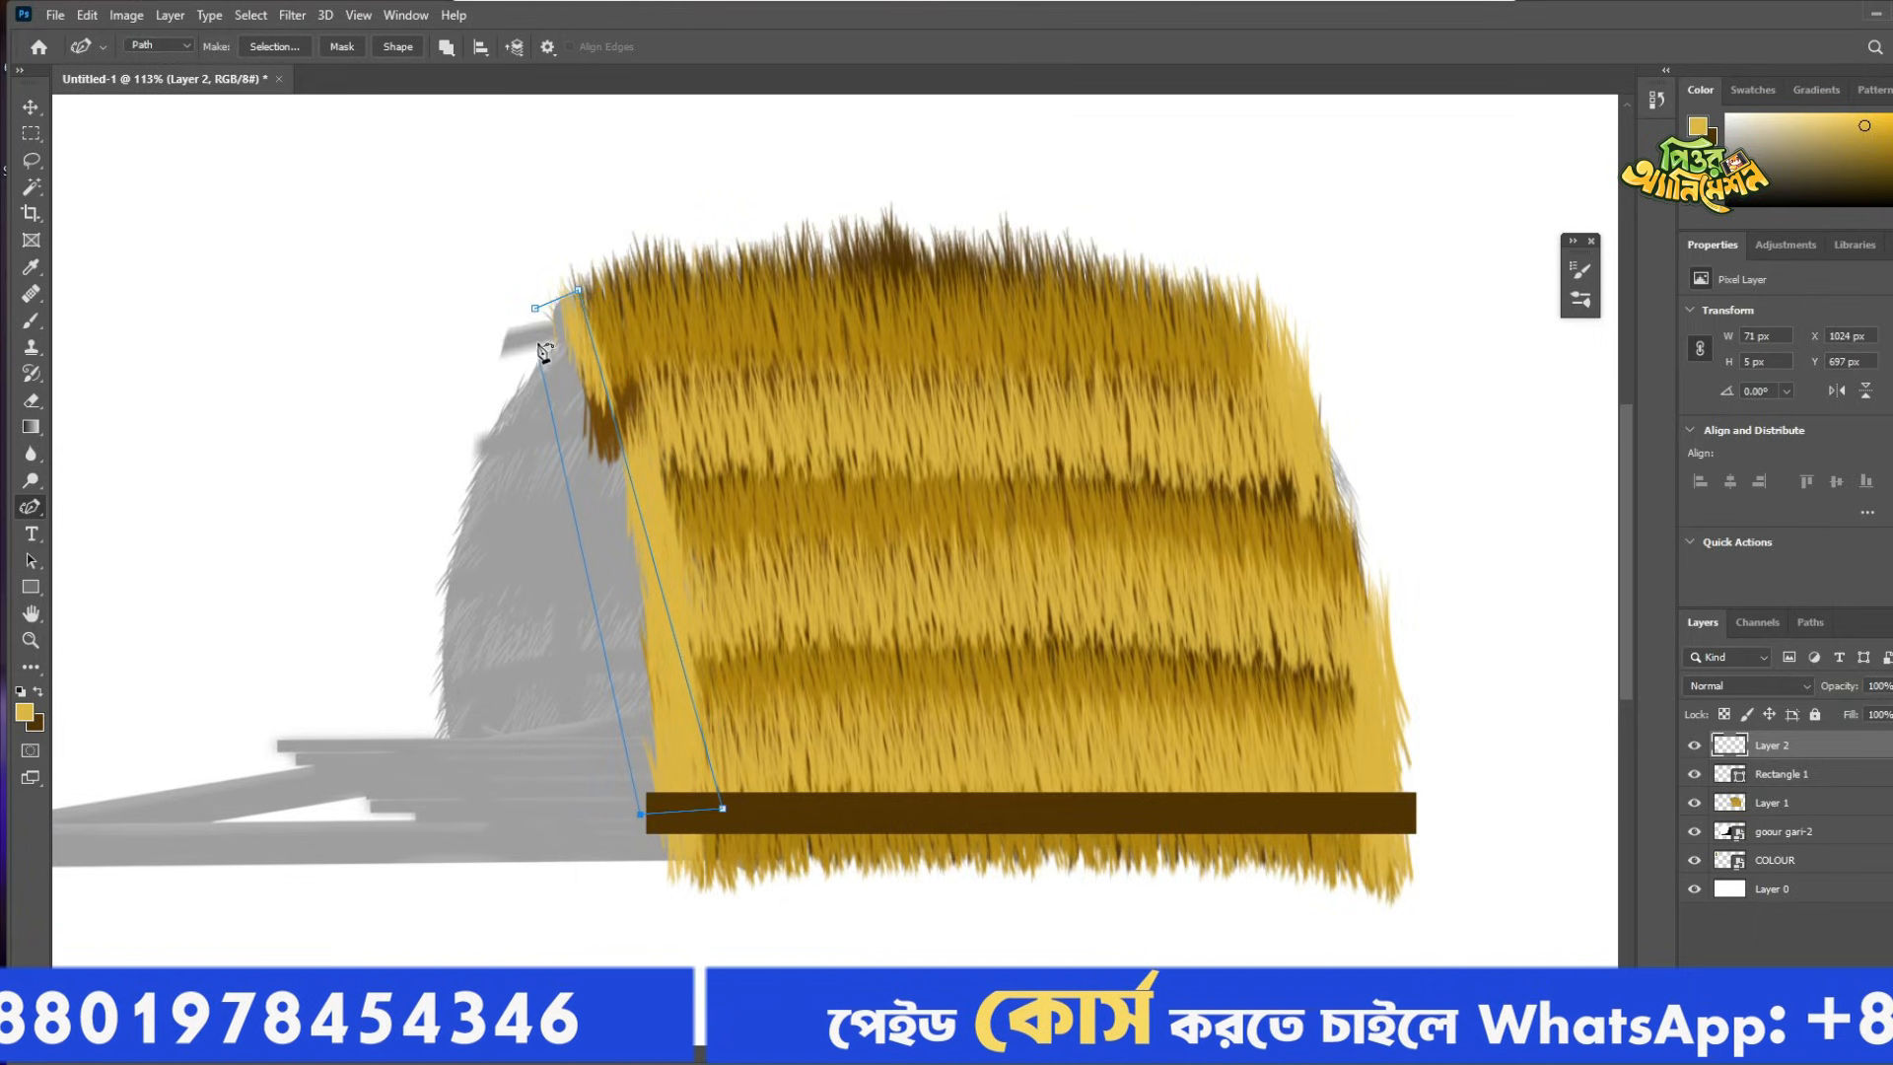
click(536, 309)
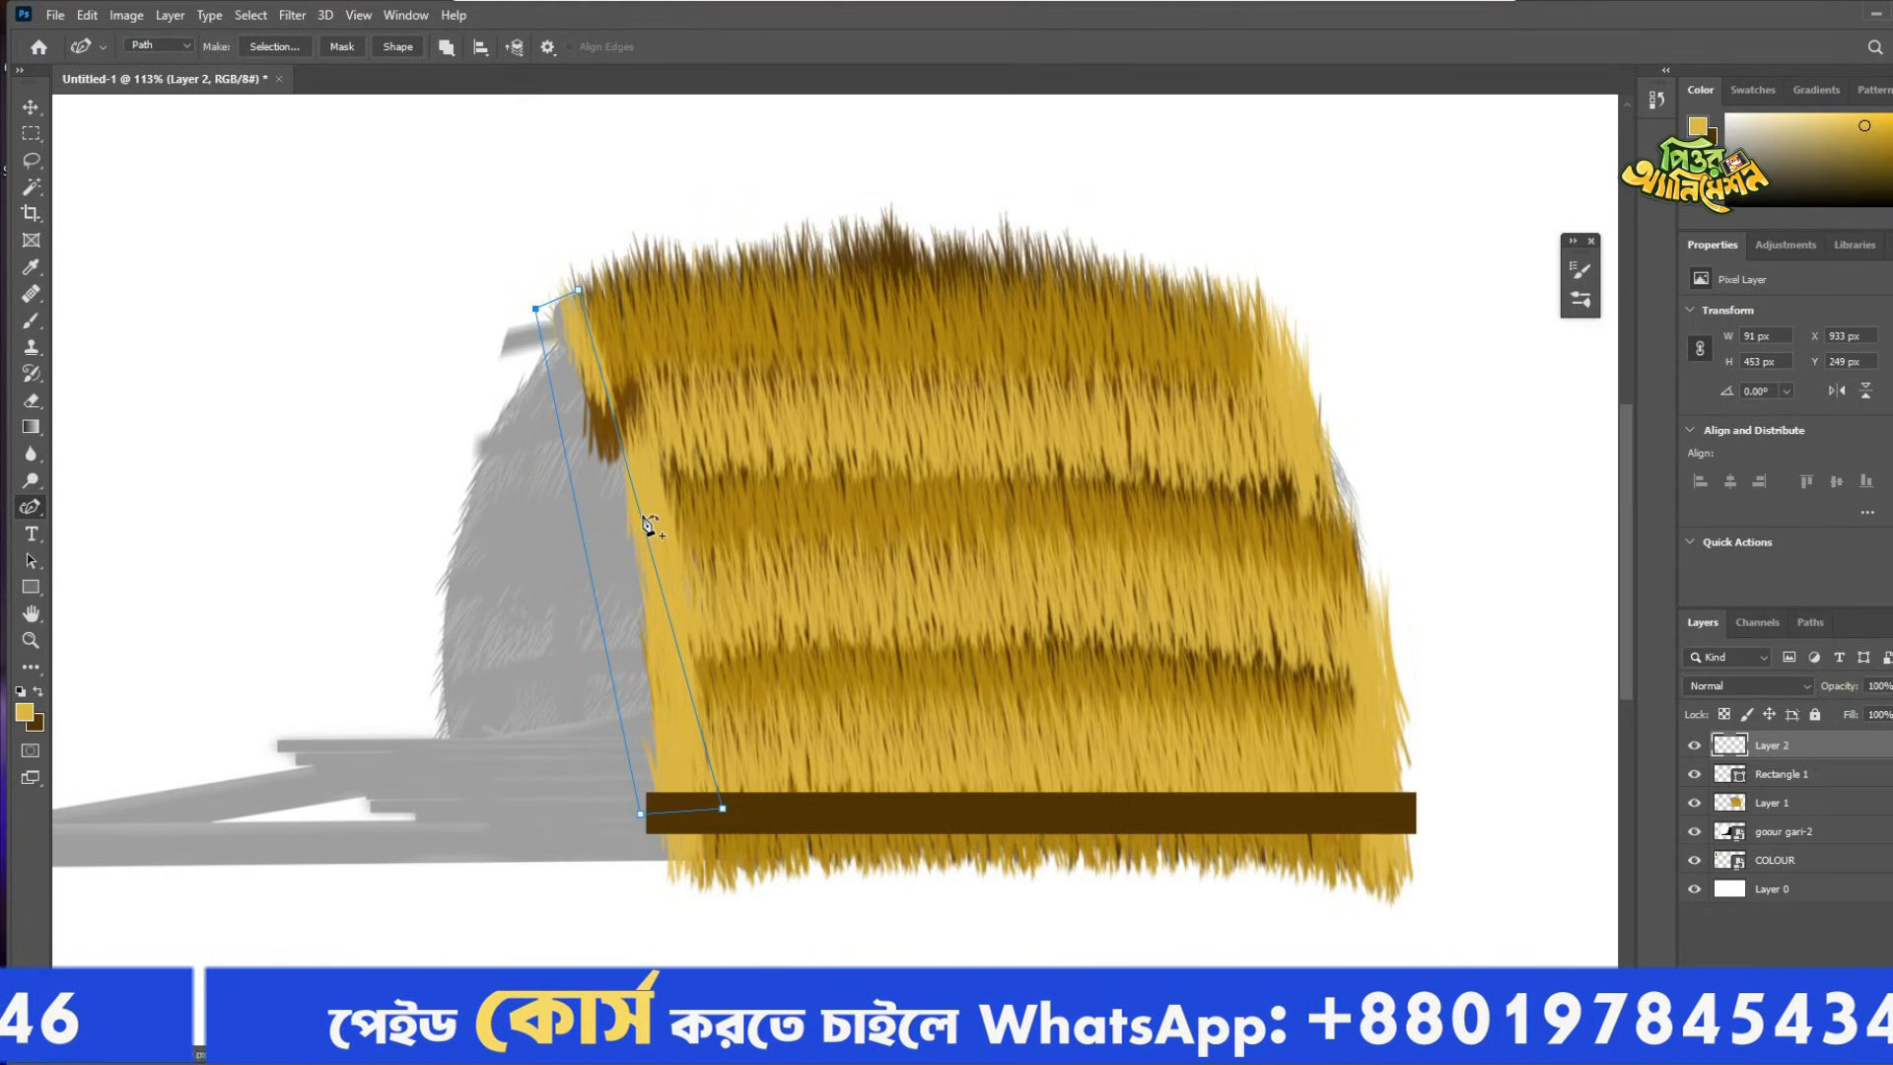
Bend the strip's two long sides to follow the roof's front curve and fill it with the darkest brown.
drag(659, 507, 677, 492)
mouse_move(600, 574)
mouse_down()
mouse_move(639, 565)
mouse_move(632, 580)
mouse_up()
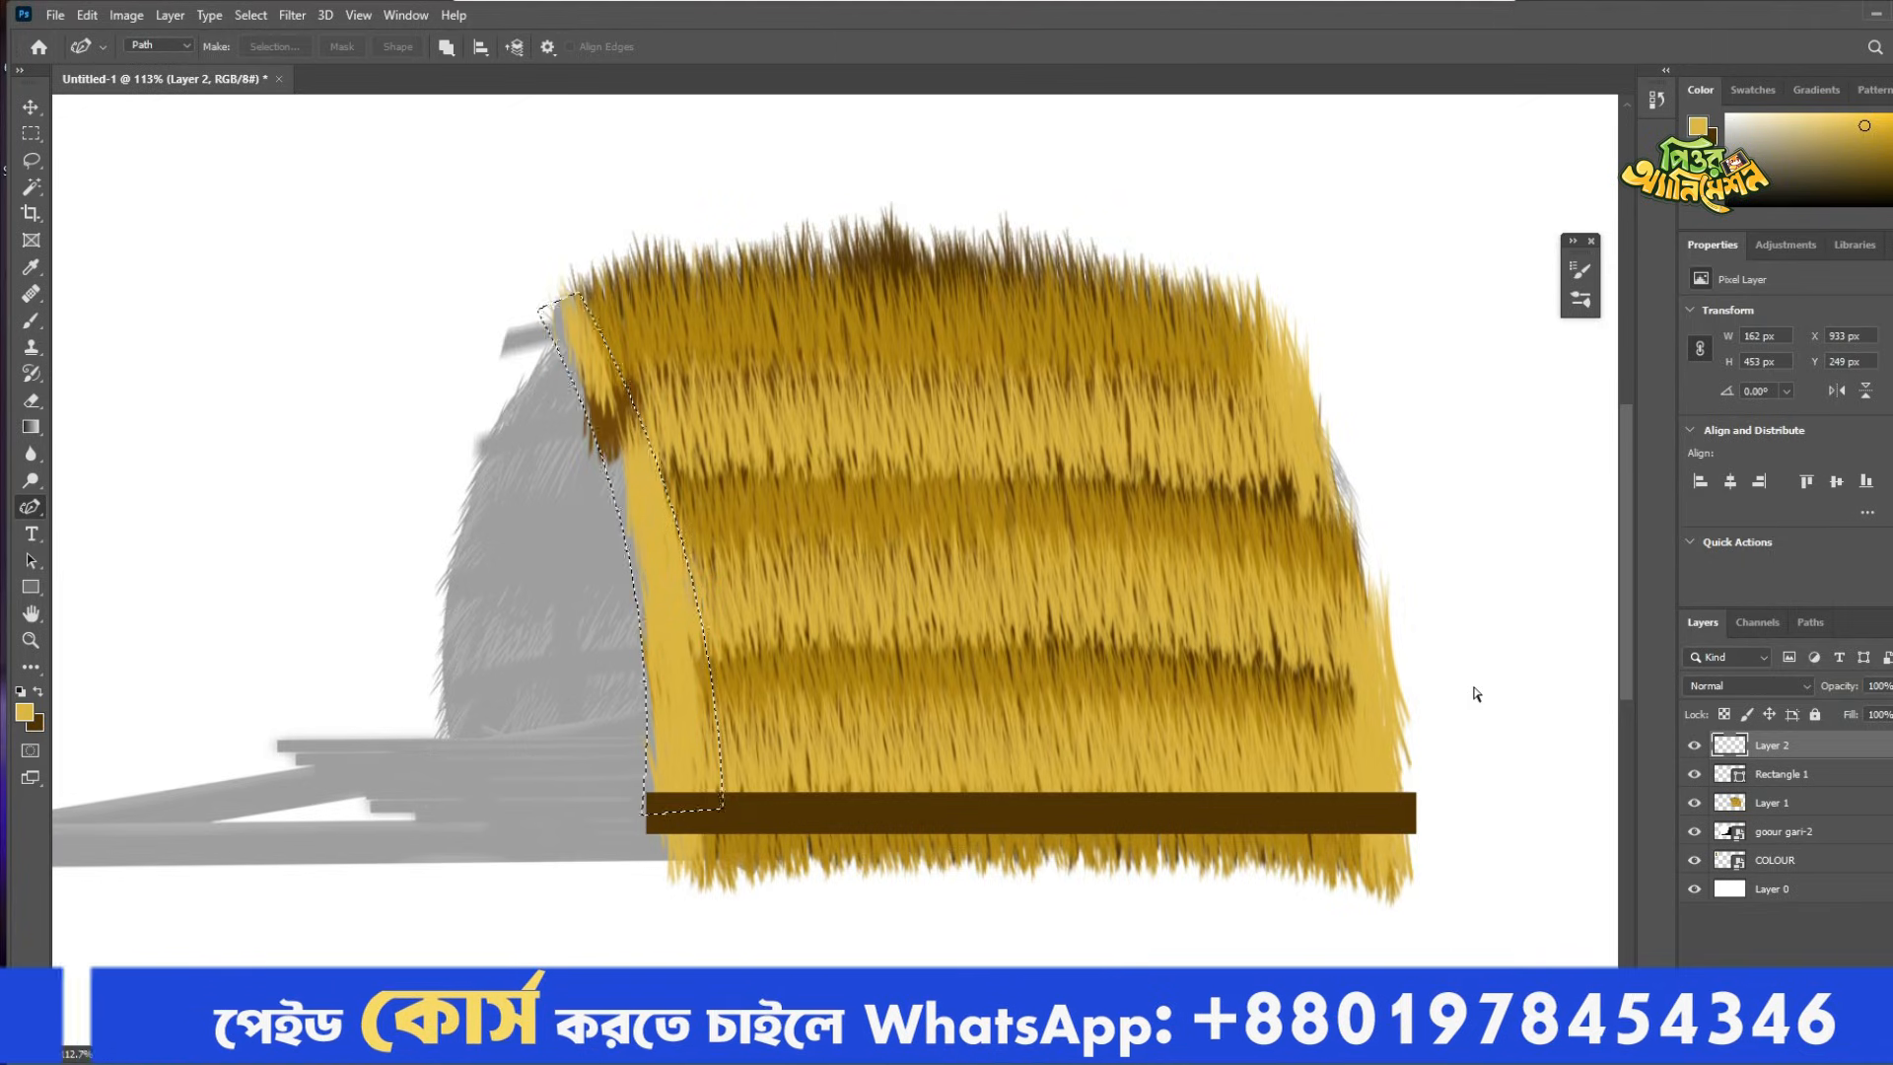
key(ctrl+Return)
key(ctrl+BackSpace)
key(ctrl+d)
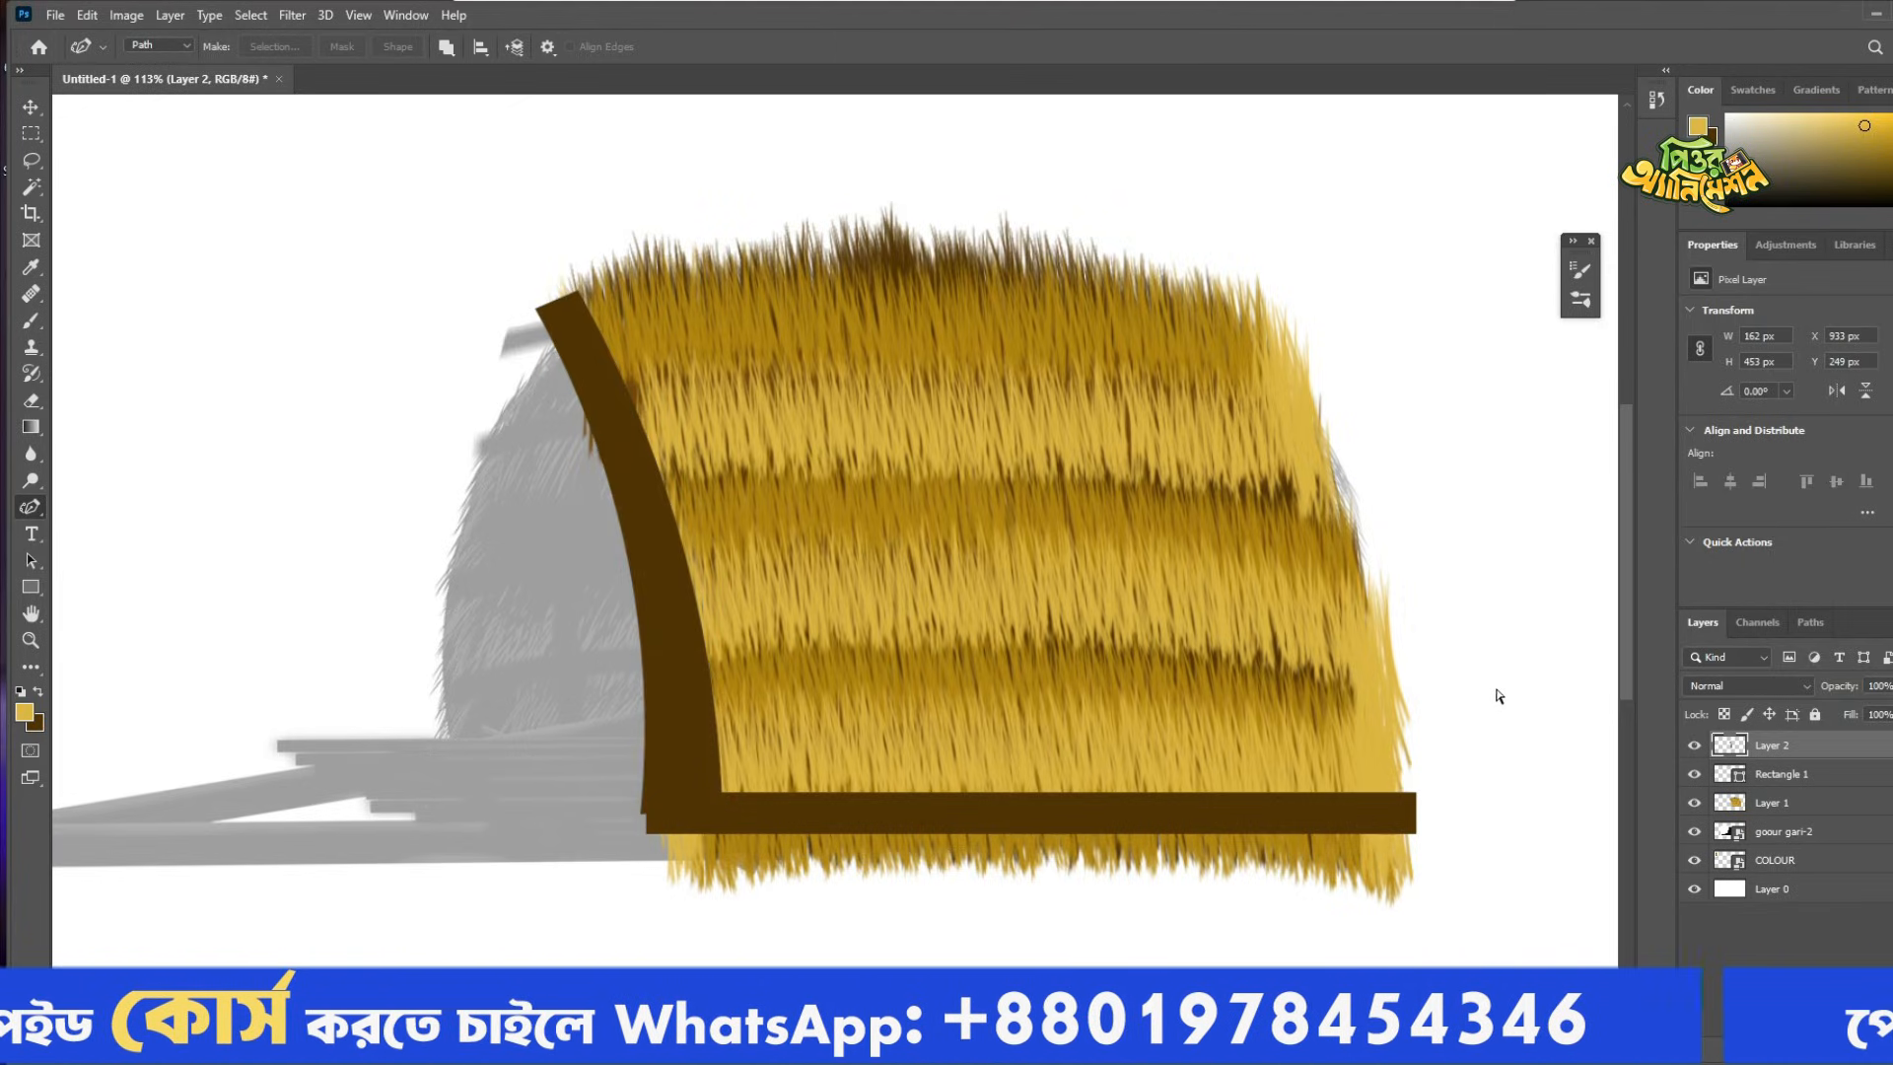
Shift the horizontal beam slightly forward and scale it to about 104%, extending its front end past the curved beam.
key(v)
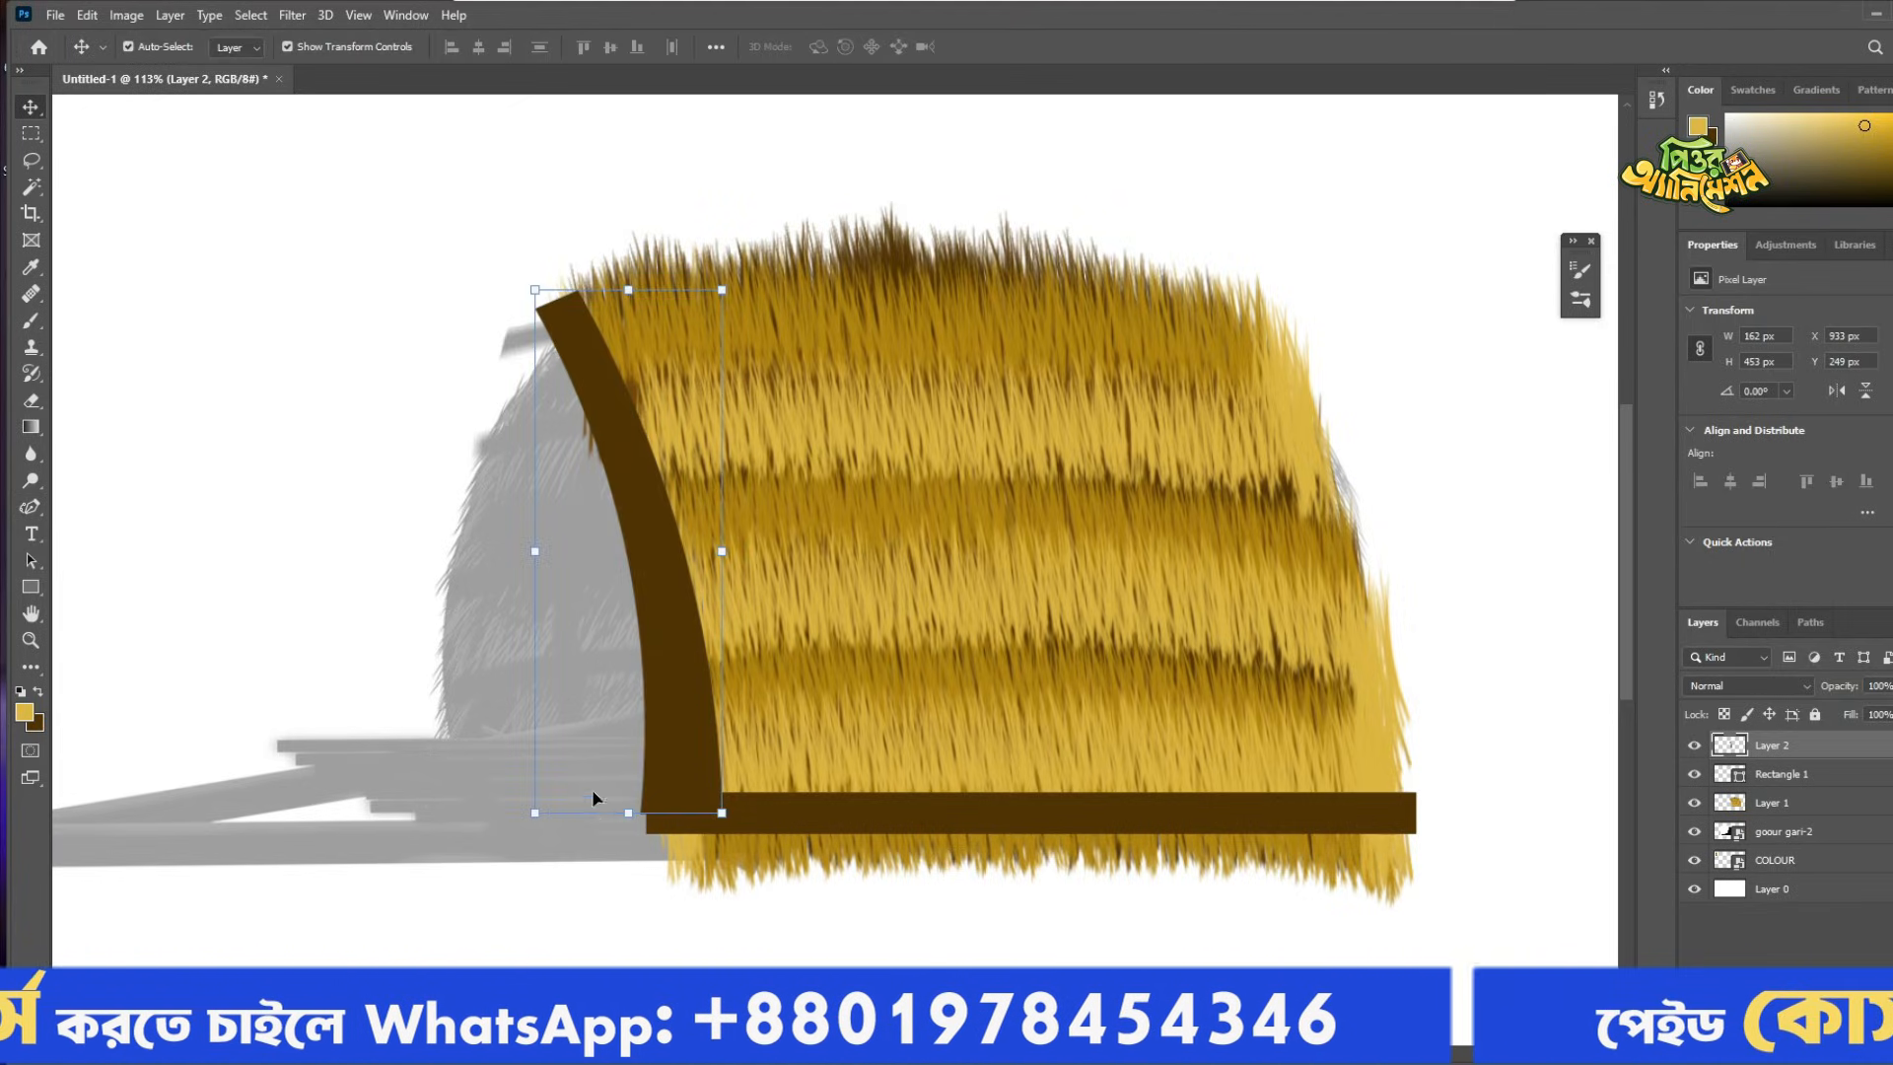
scroll(669, 808, up, 2)
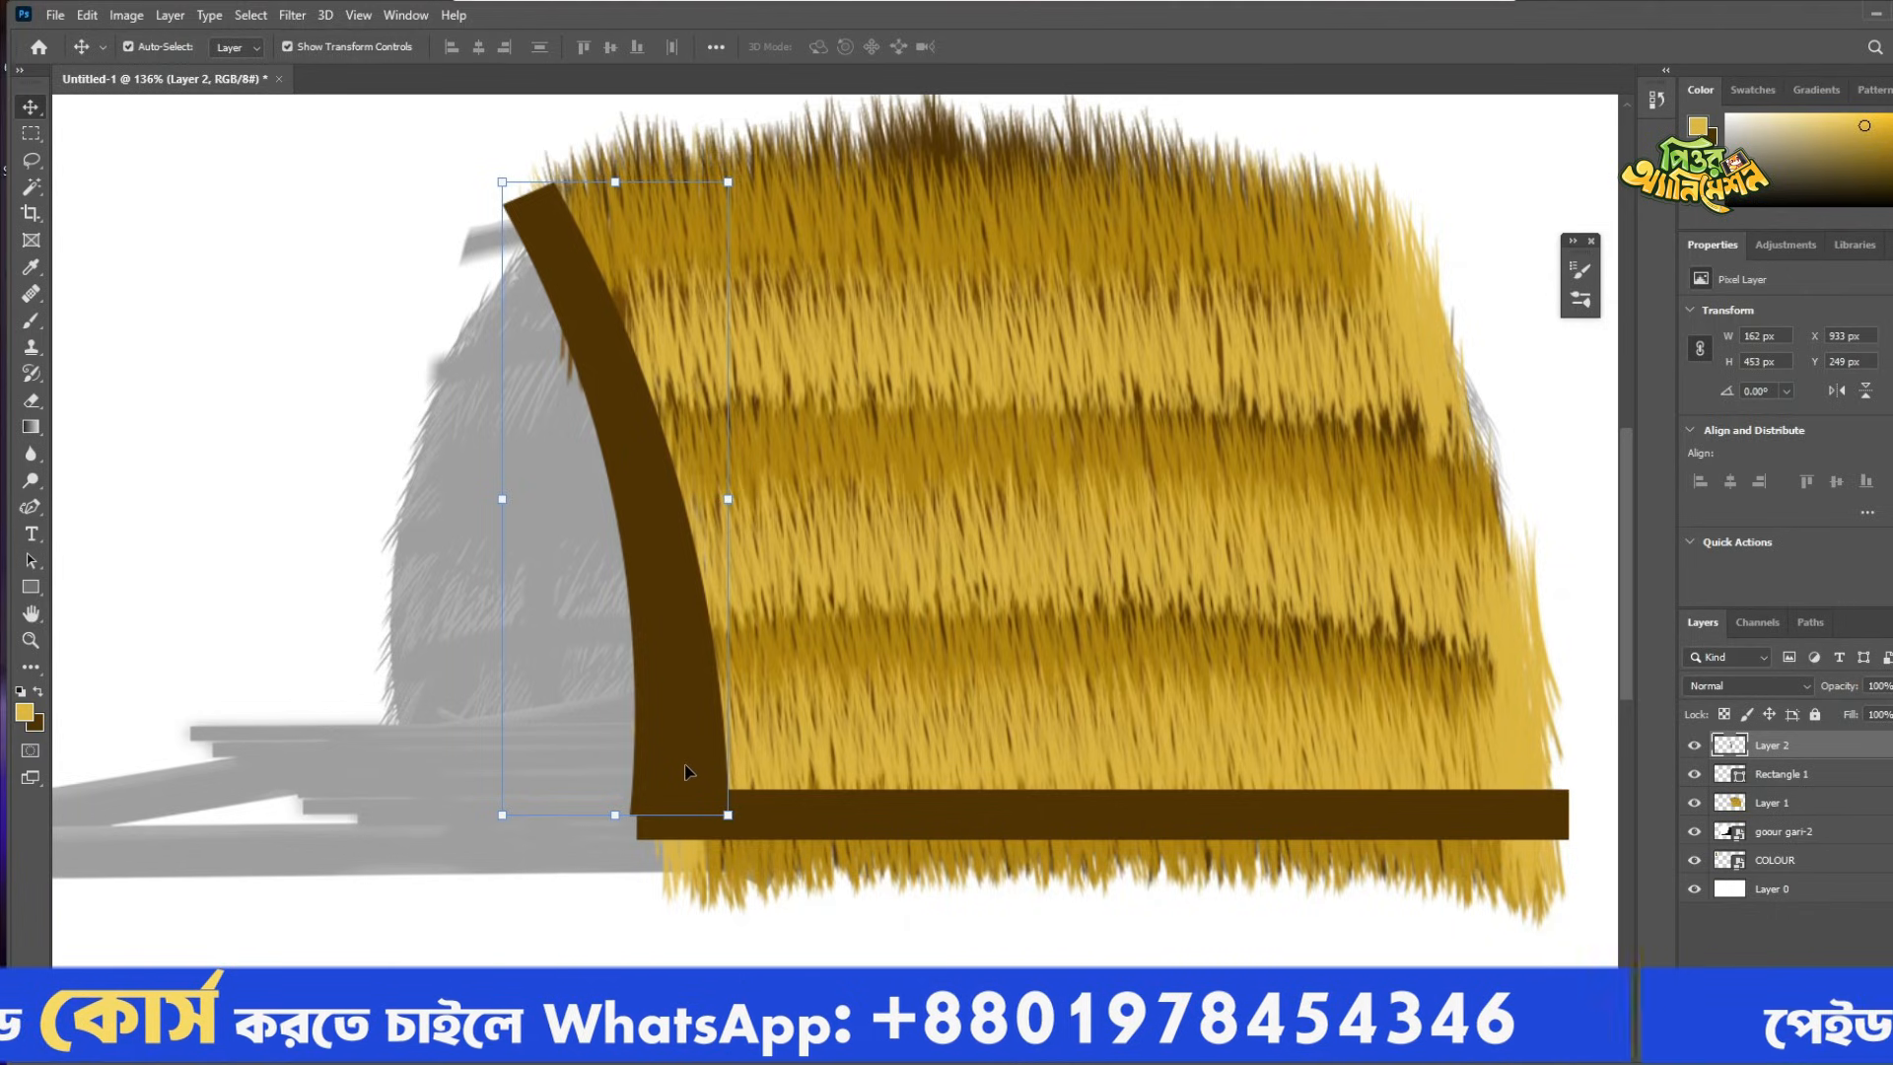
scroll(679, 828, up, 2)
drag(896, 815, 884, 818)
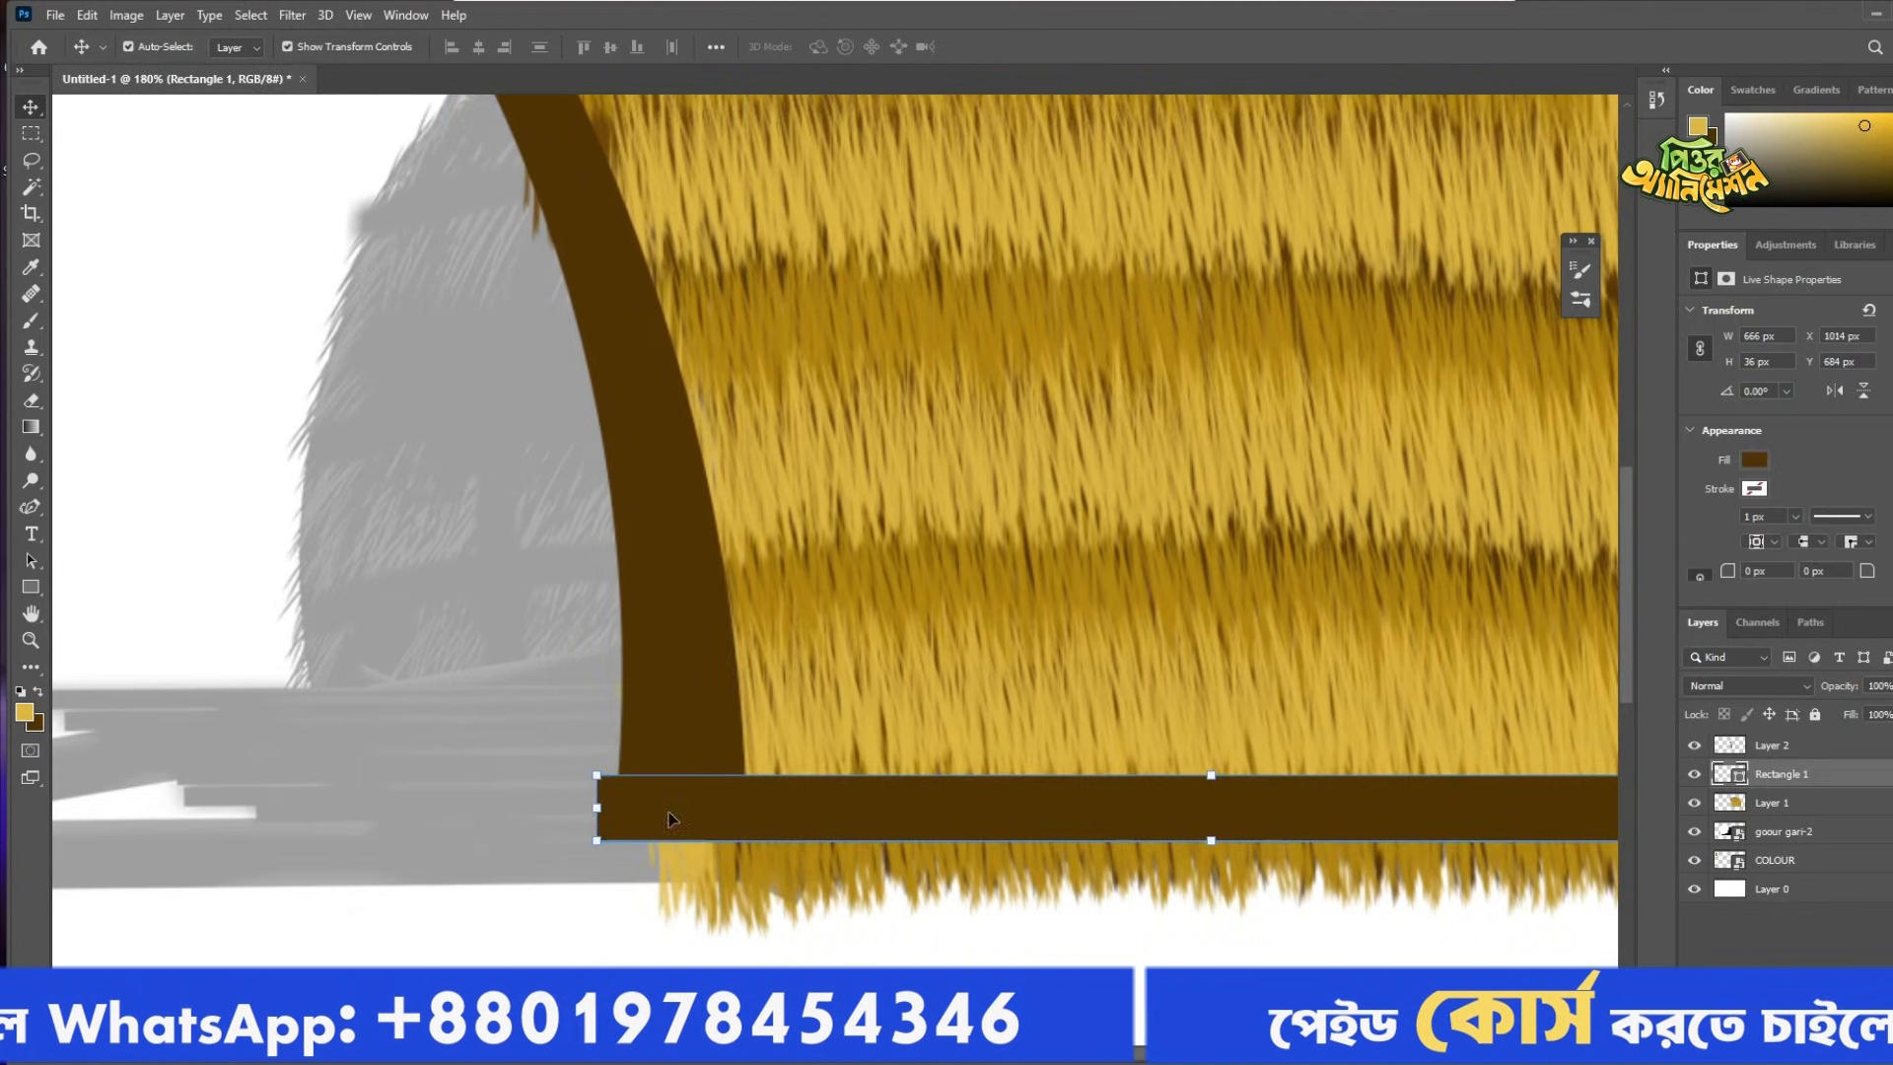
key(ctrl+t)
drag(596, 808, 544, 810)
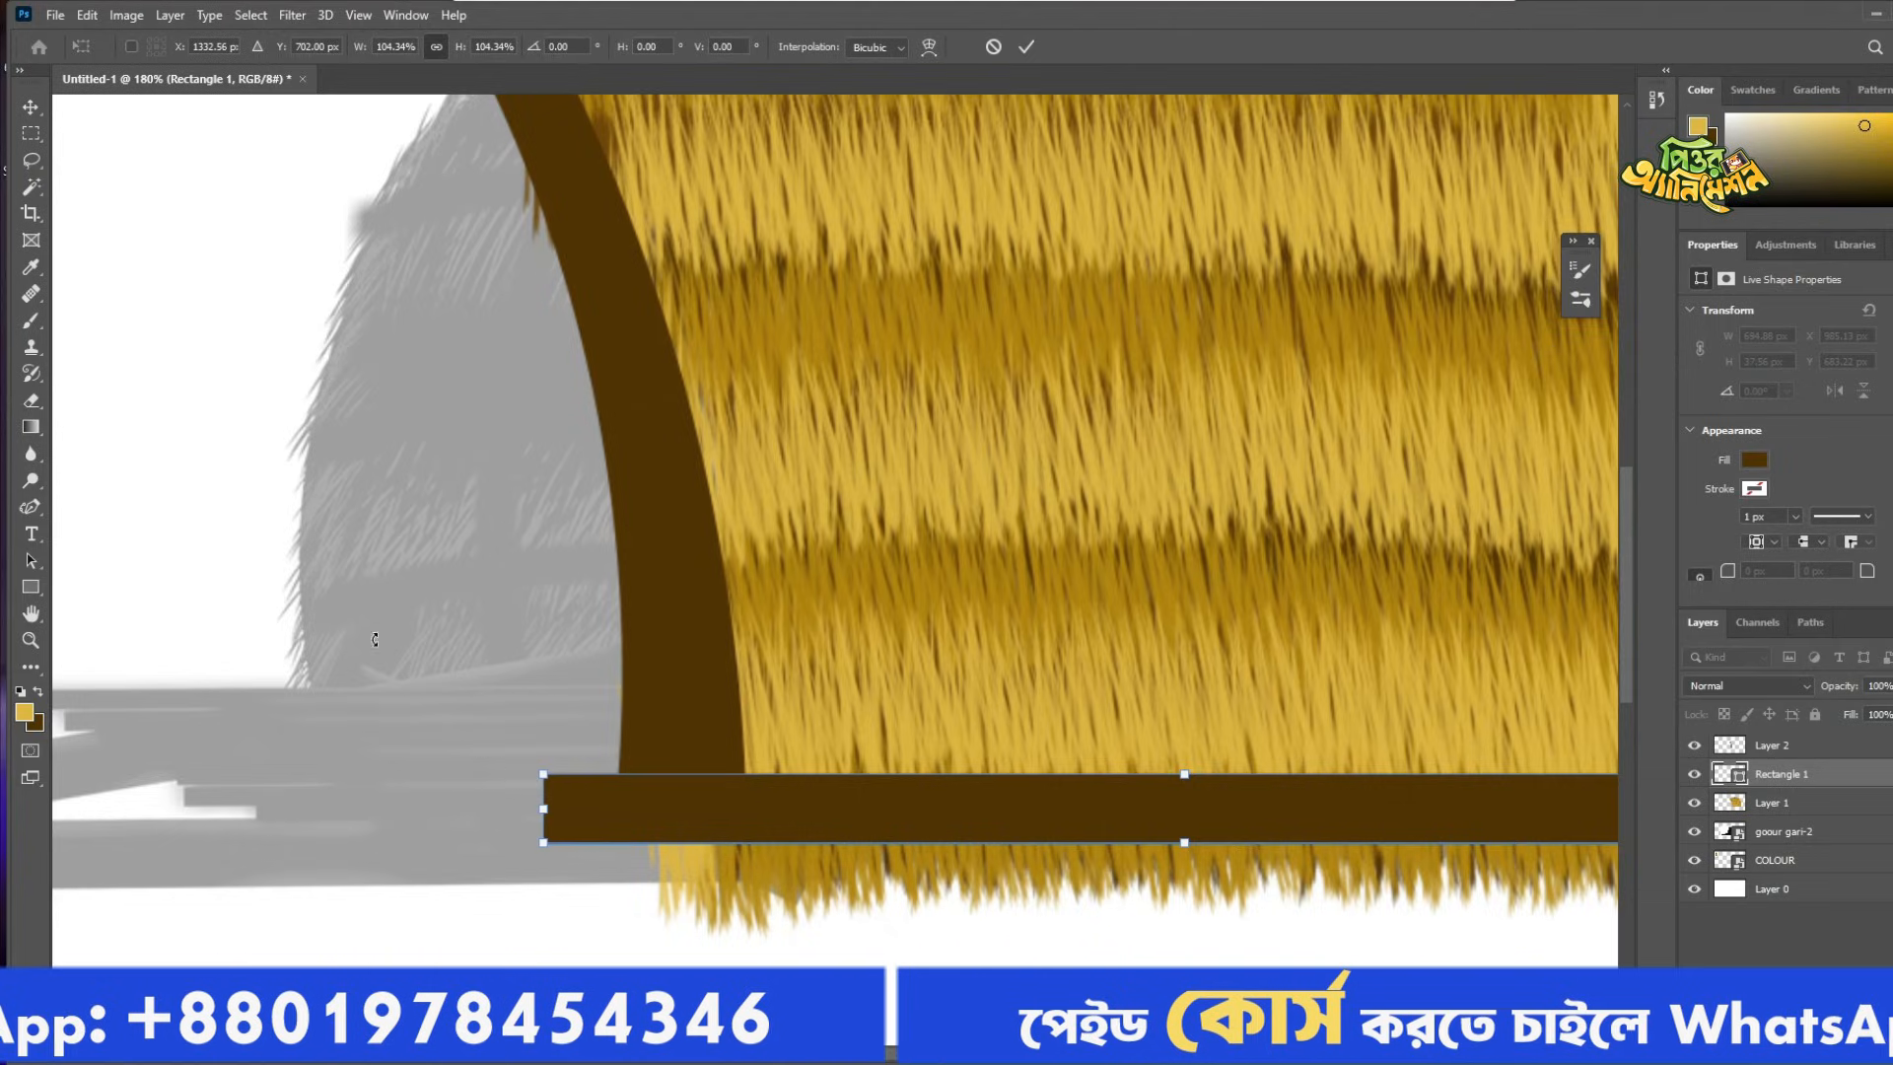
click(149, 166)
scroll(863, 776, down, 5)
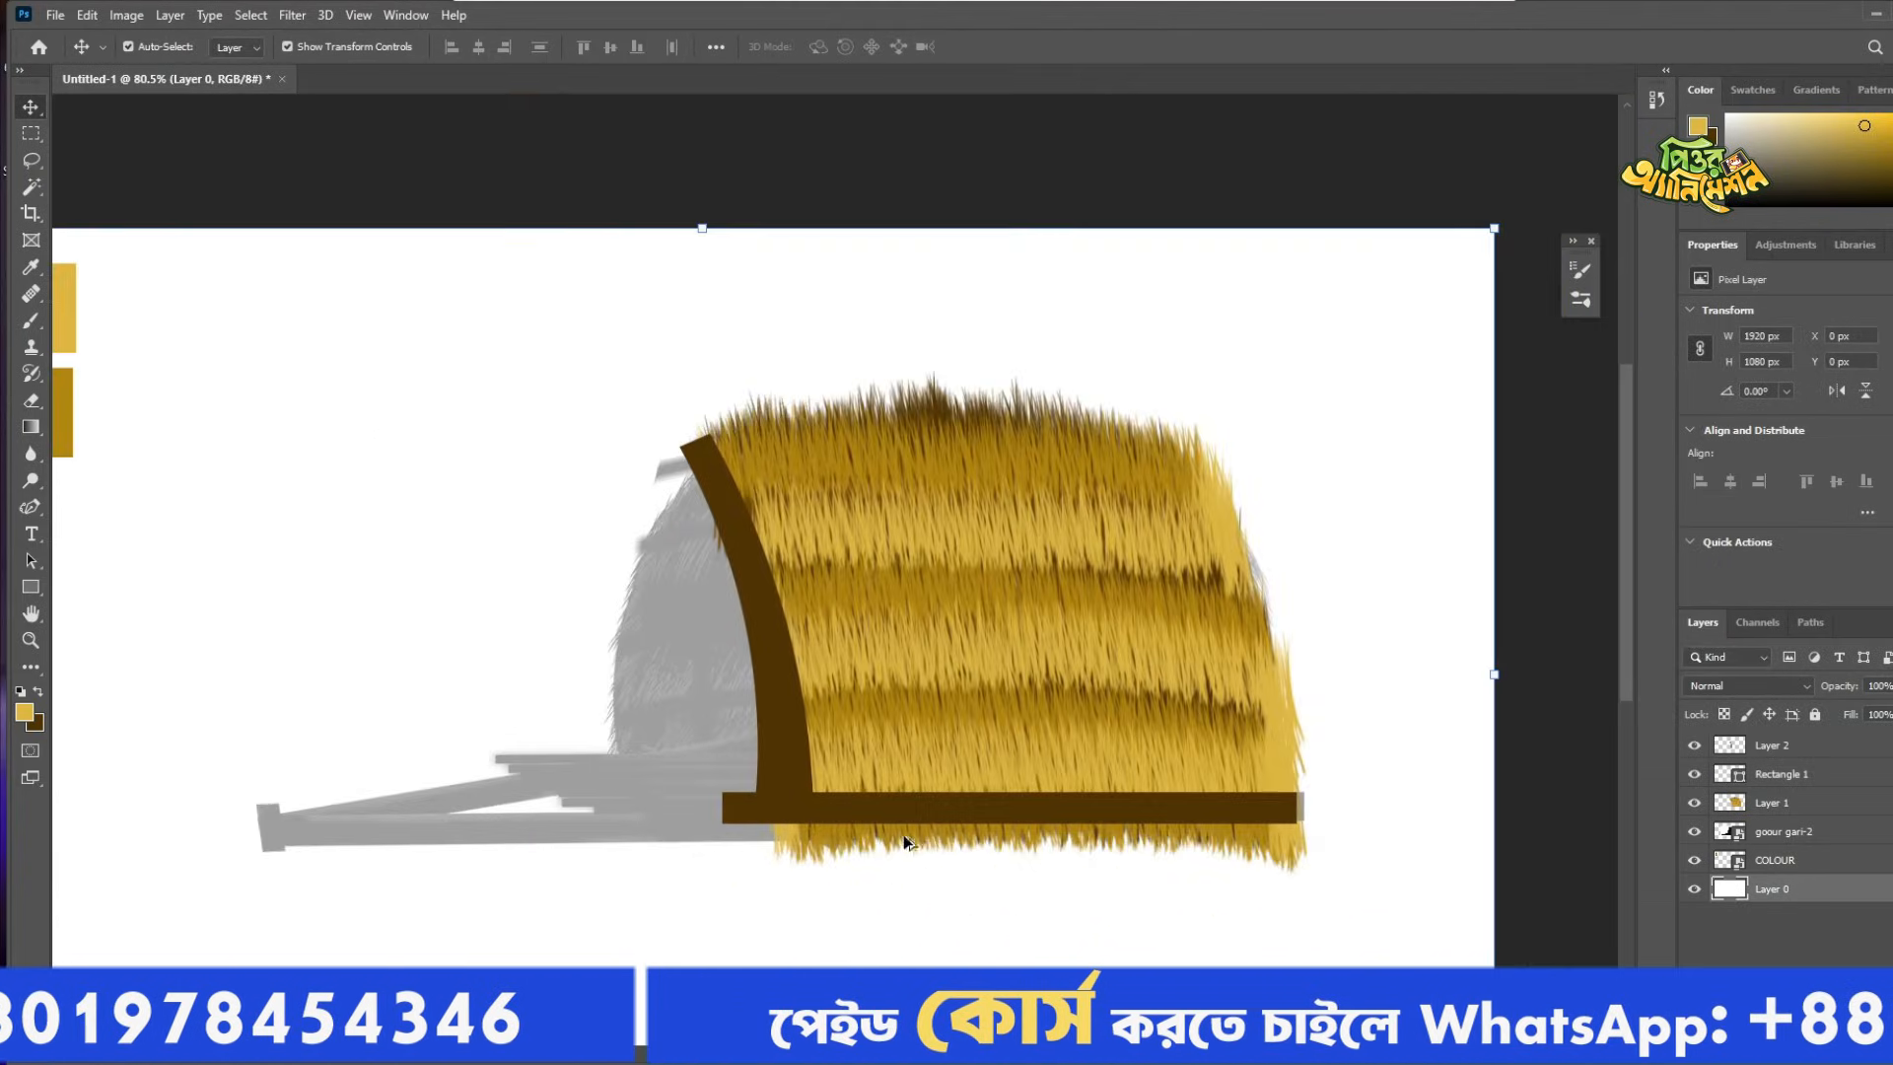
scroll(1035, 877, up, 1)
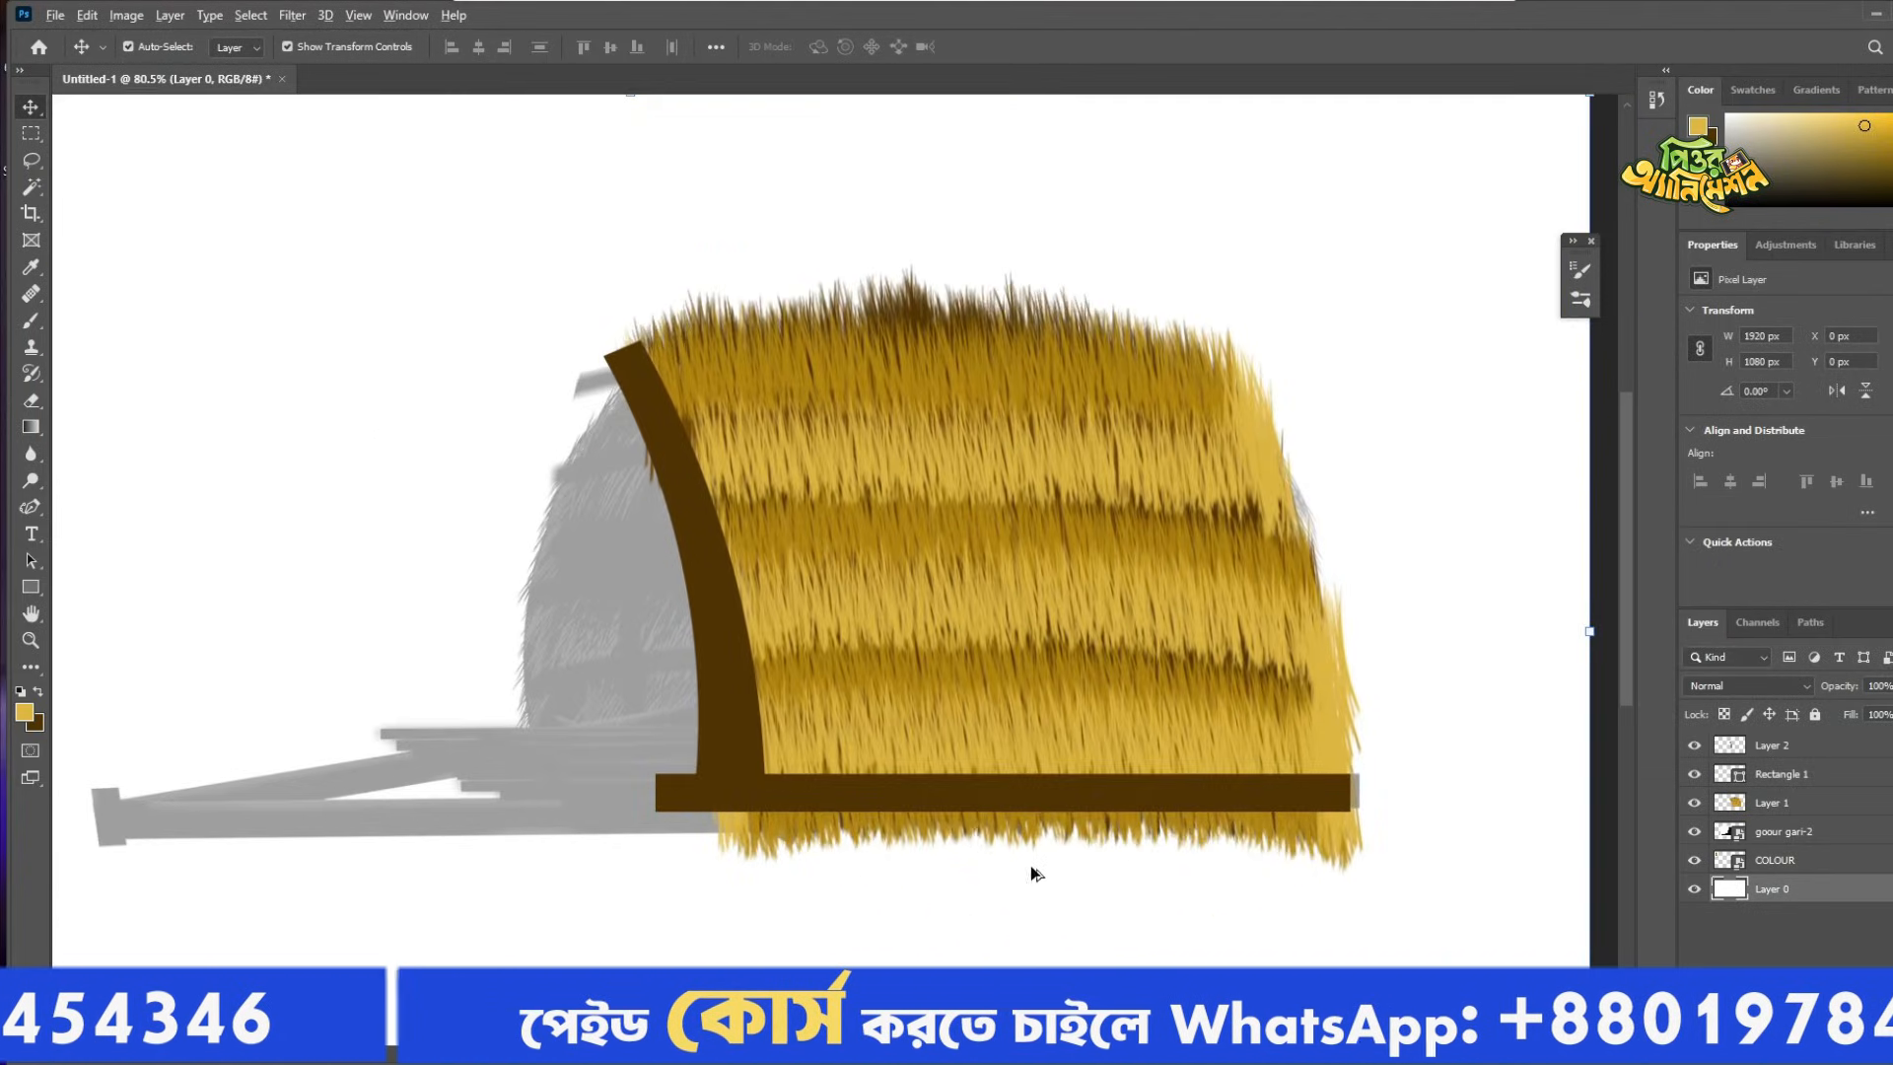
Delete the straw hanging below the horizontal beam from the straw layer using a rectangular selection.
click(1168, 682)
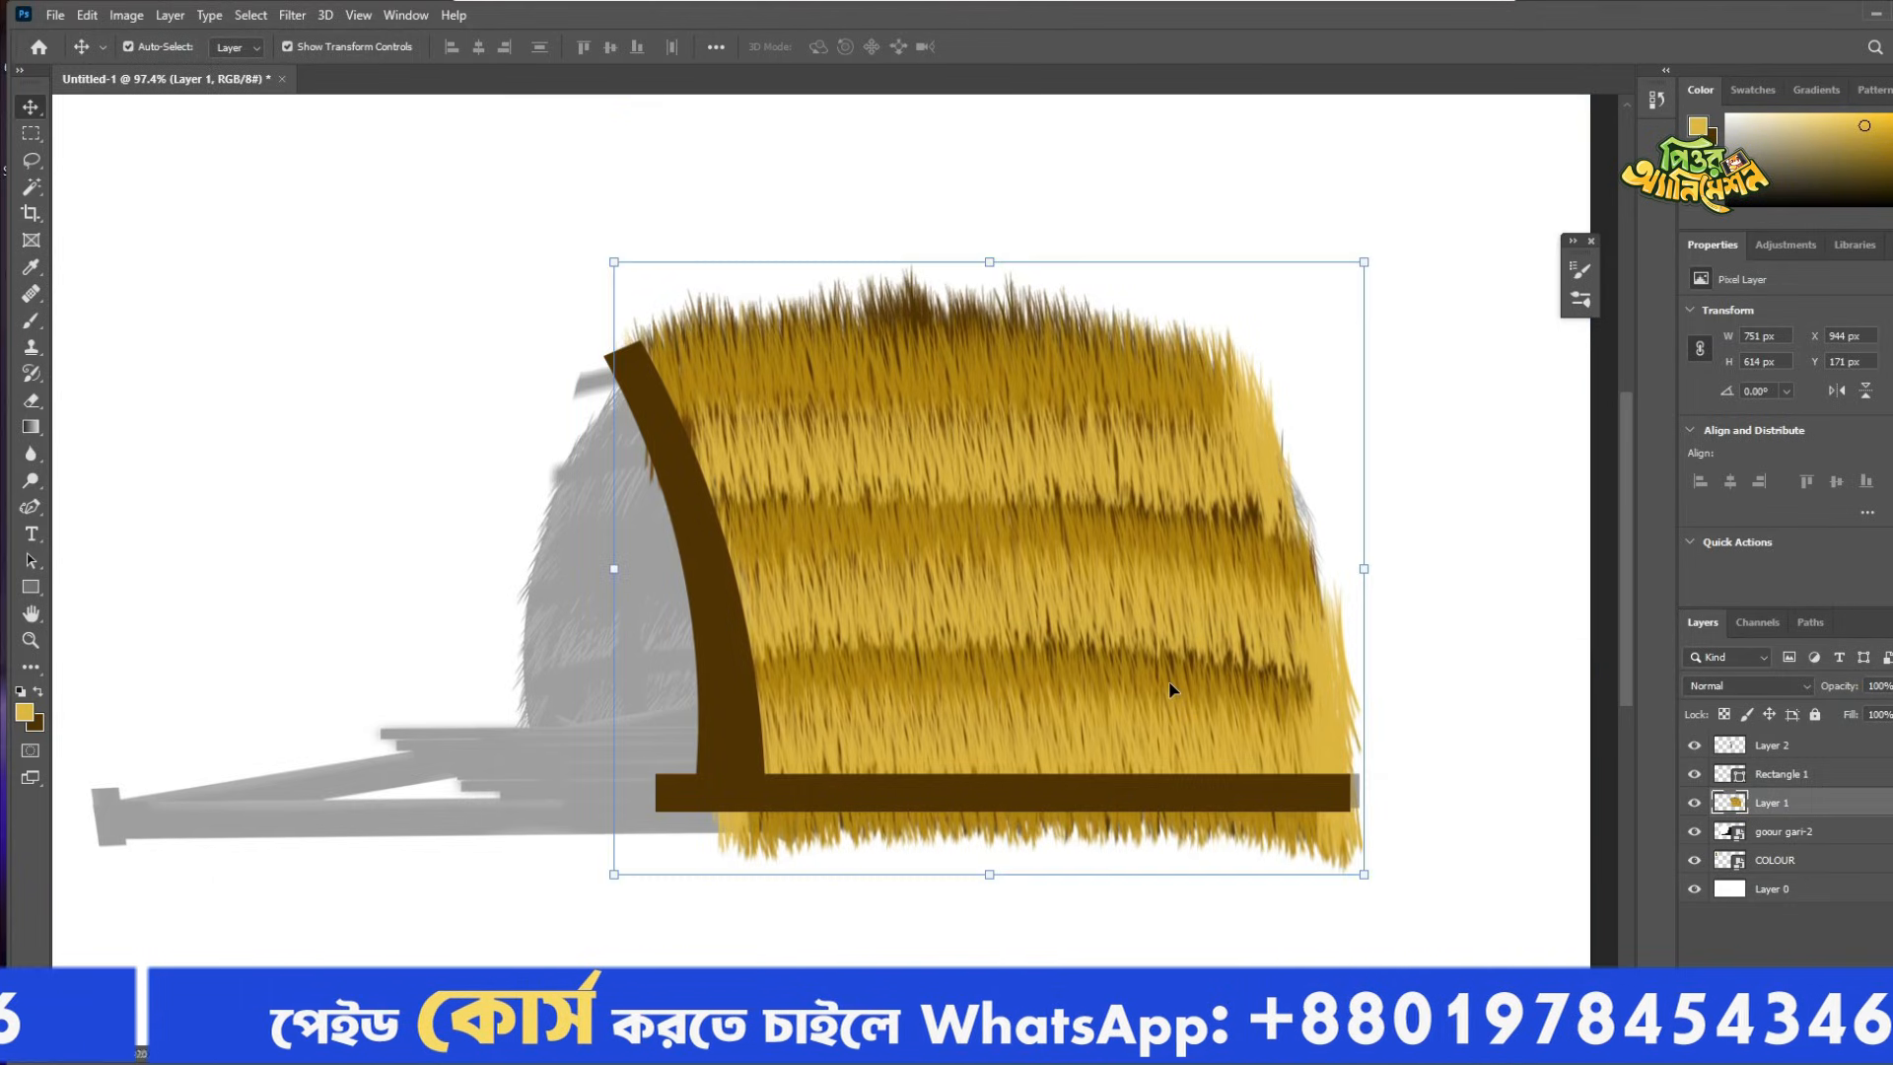
click(32, 134)
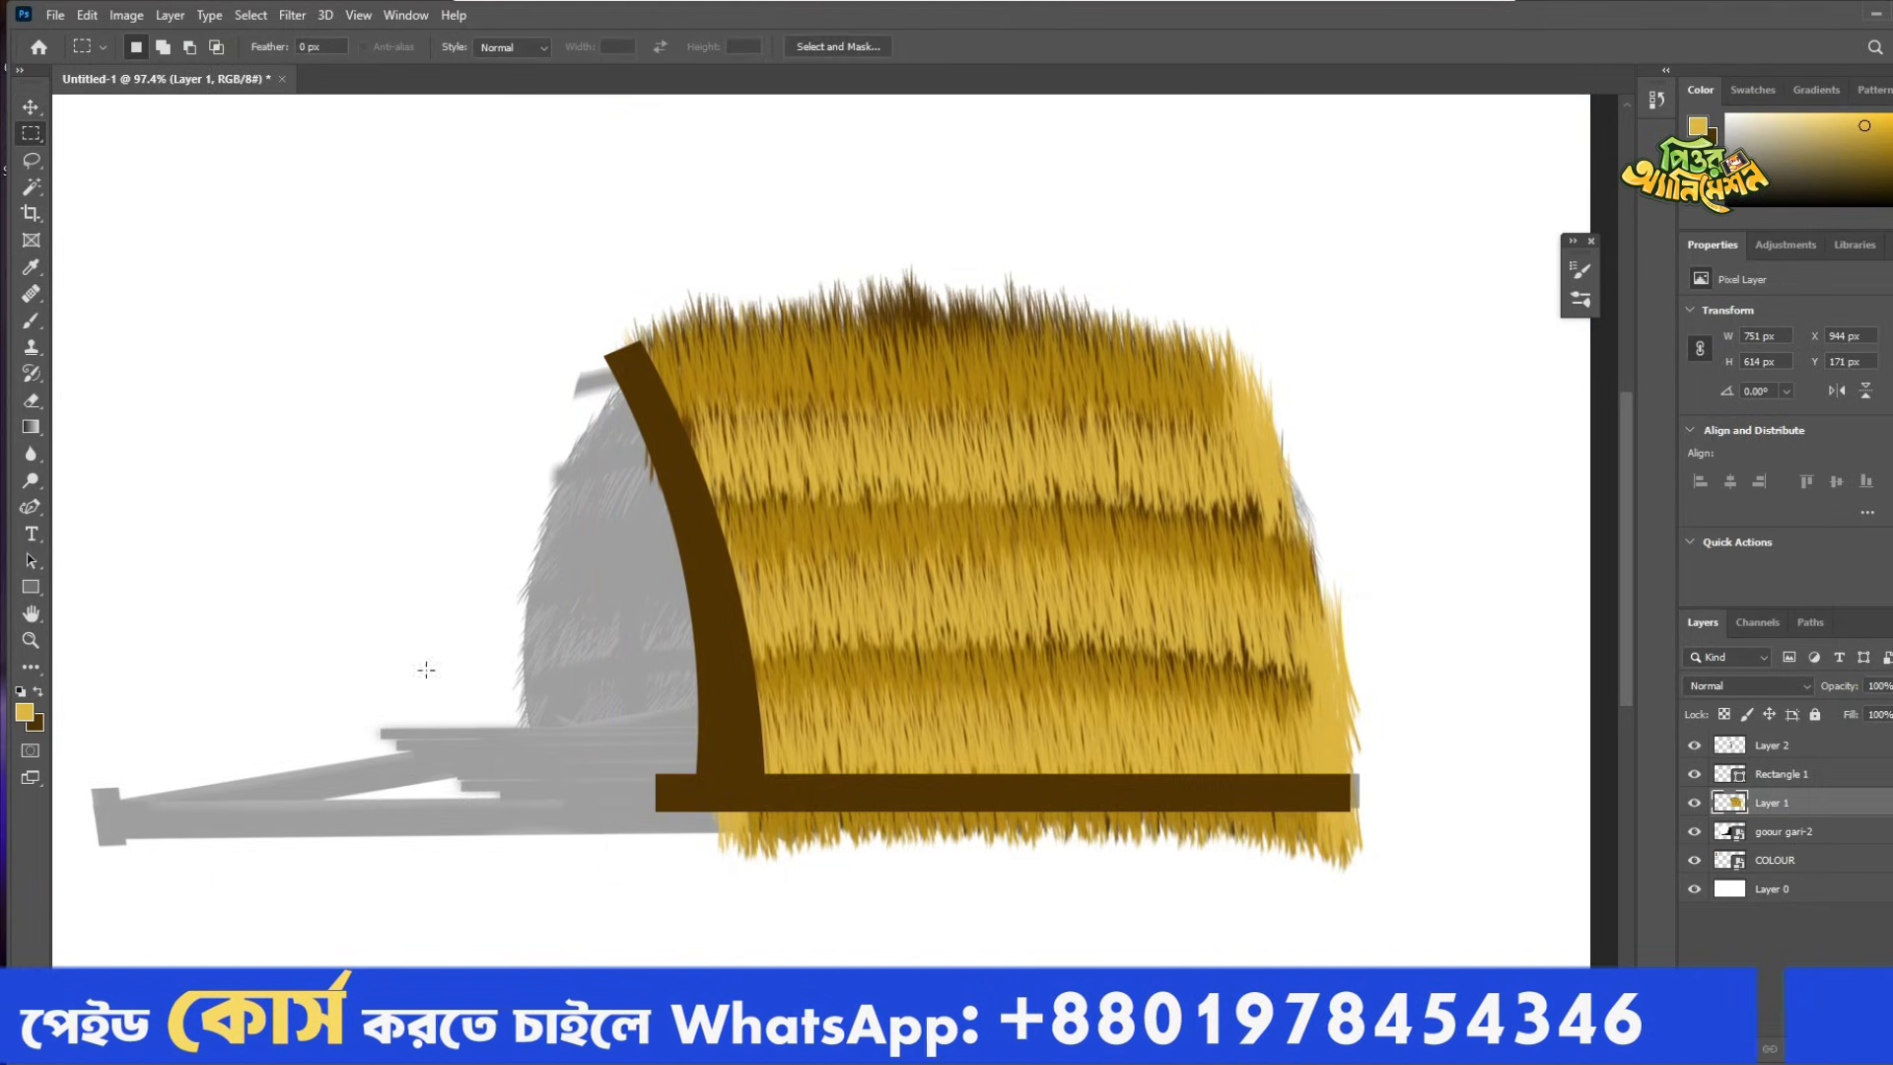
drag(655, 802, 1361, 940)
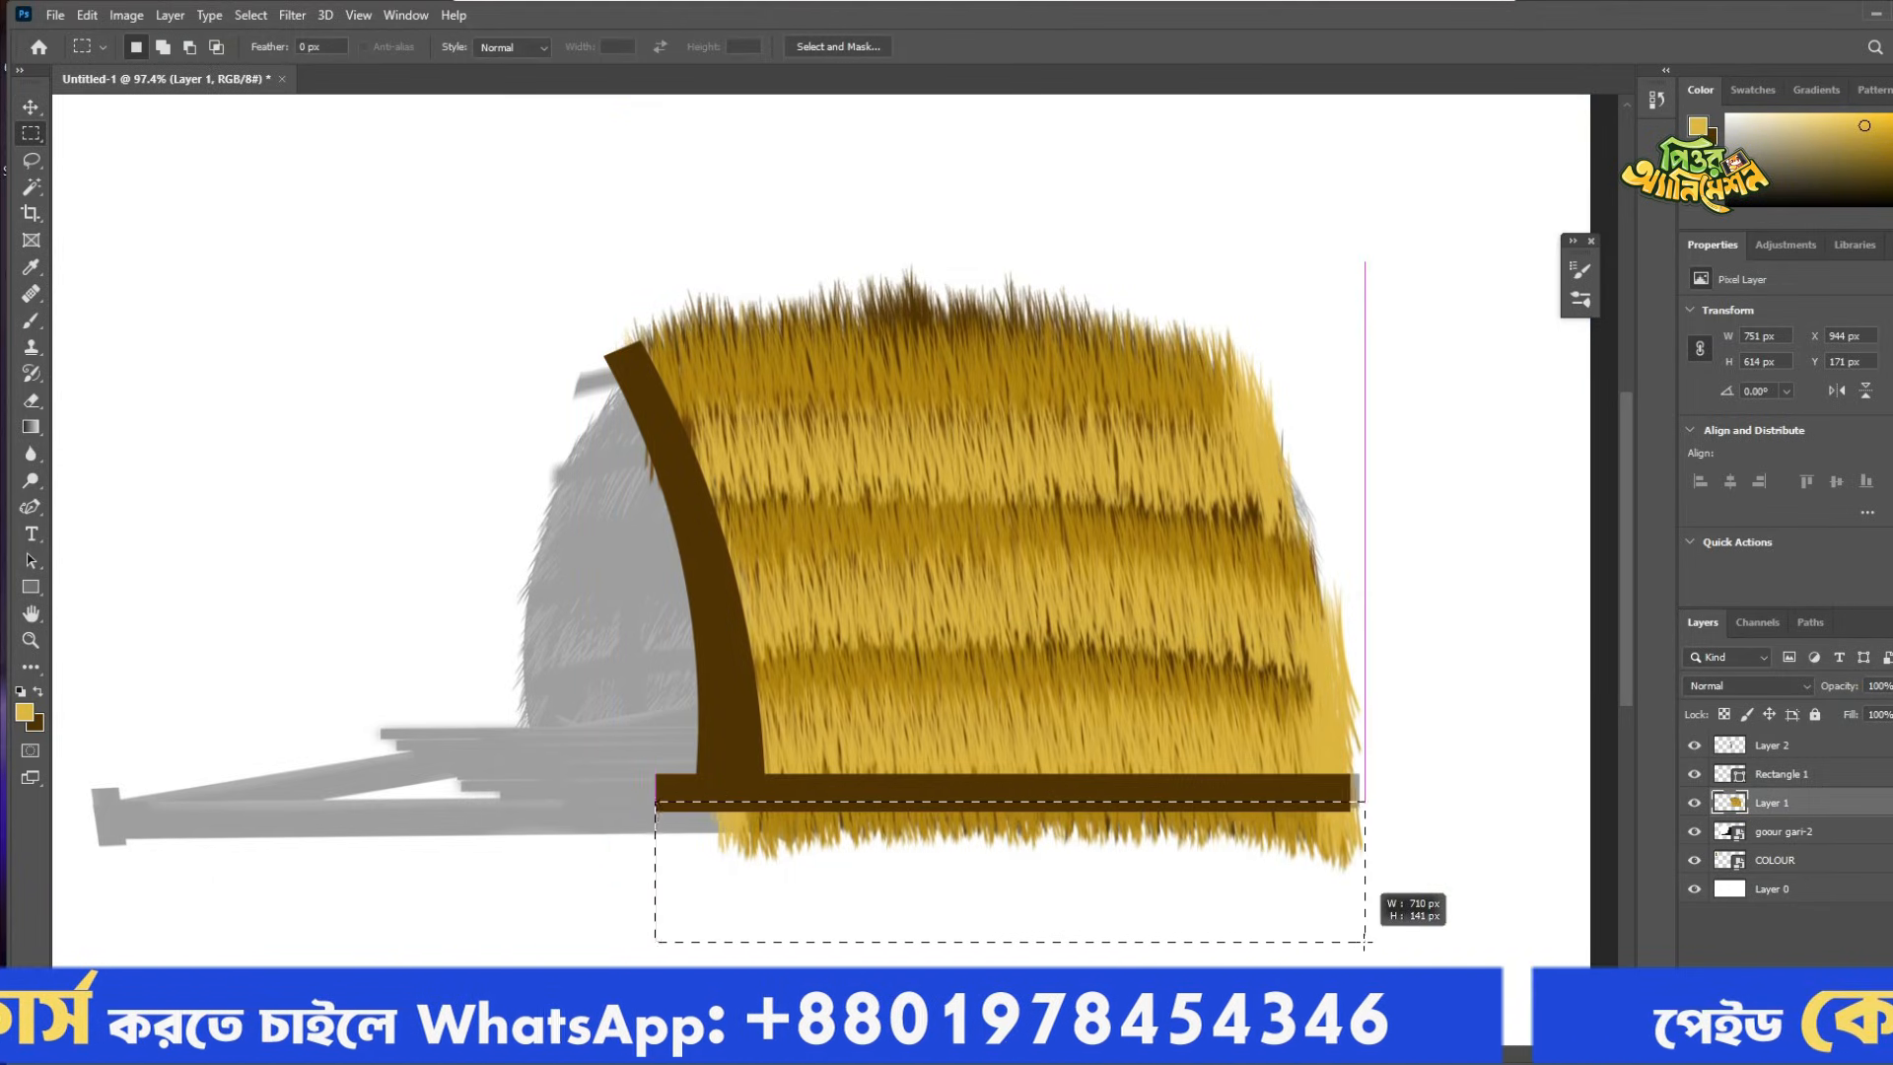
key(Delete)
key(ctrl+d)
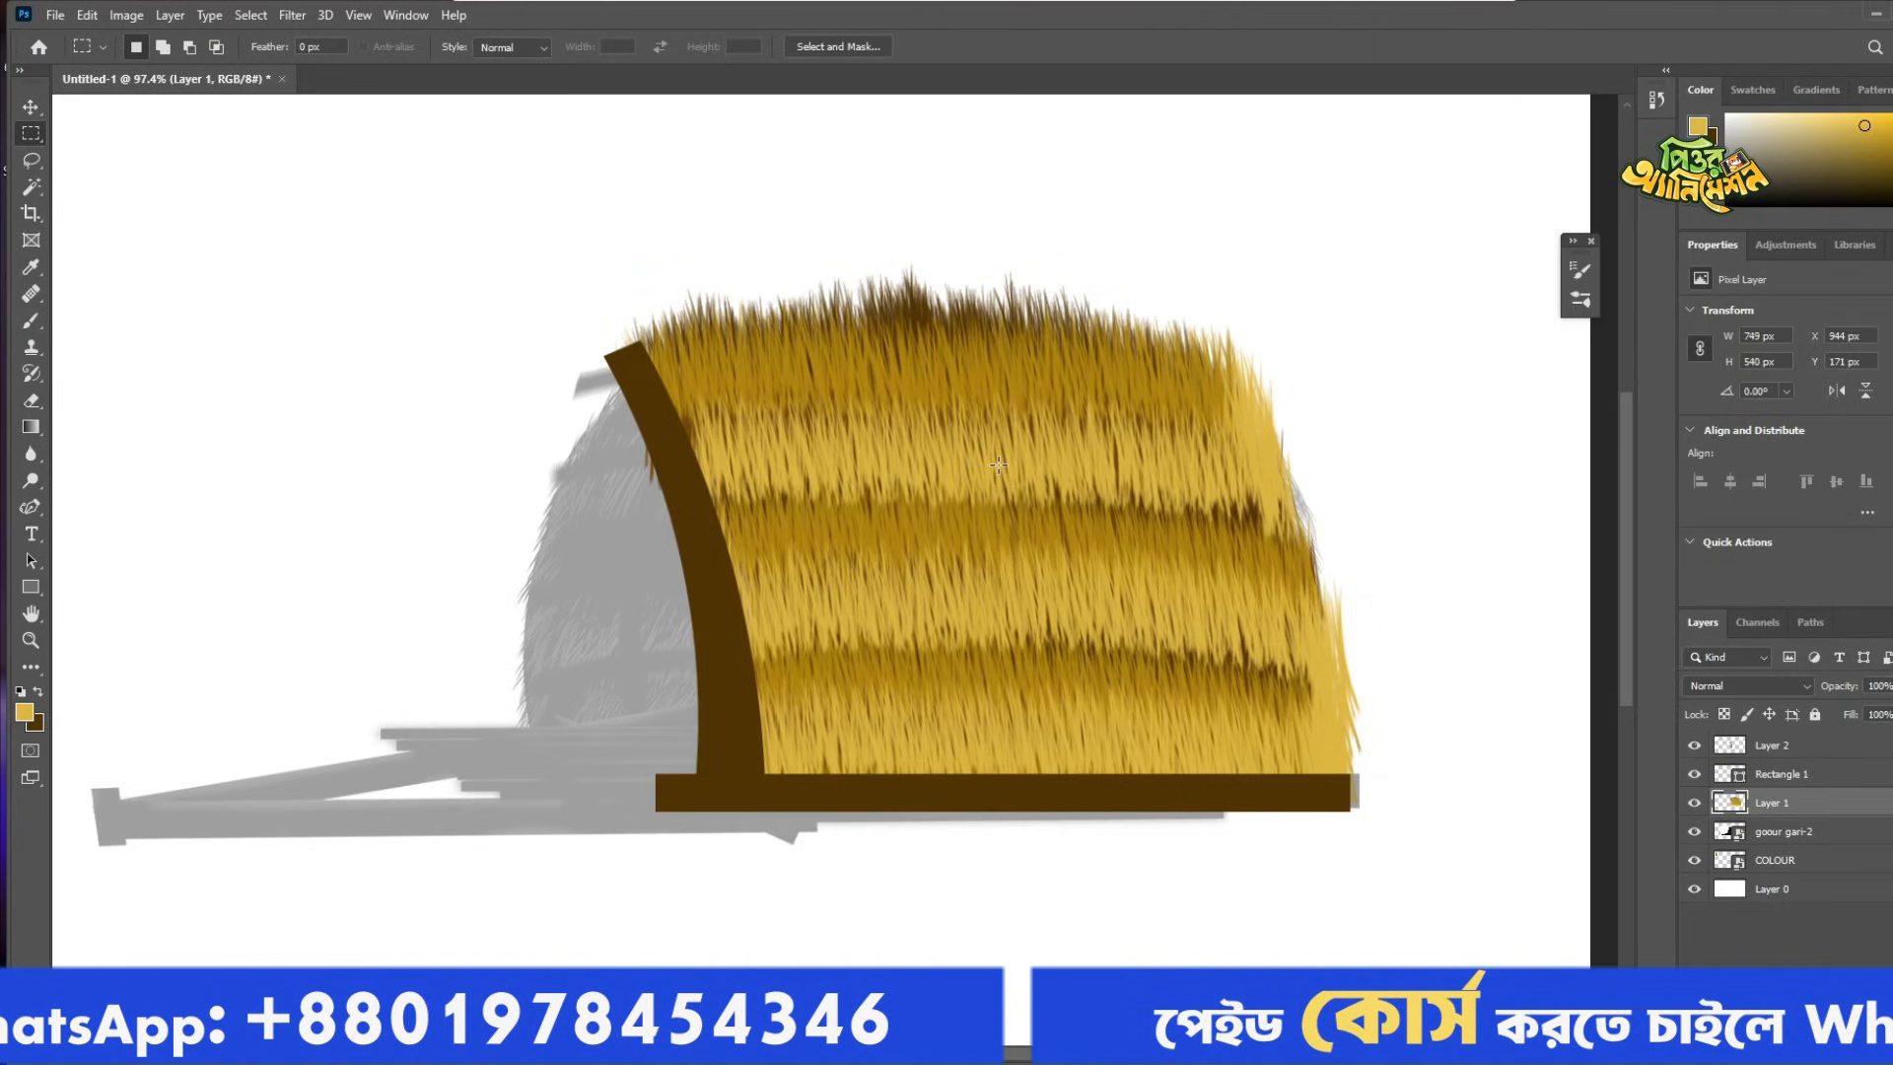
key(v)
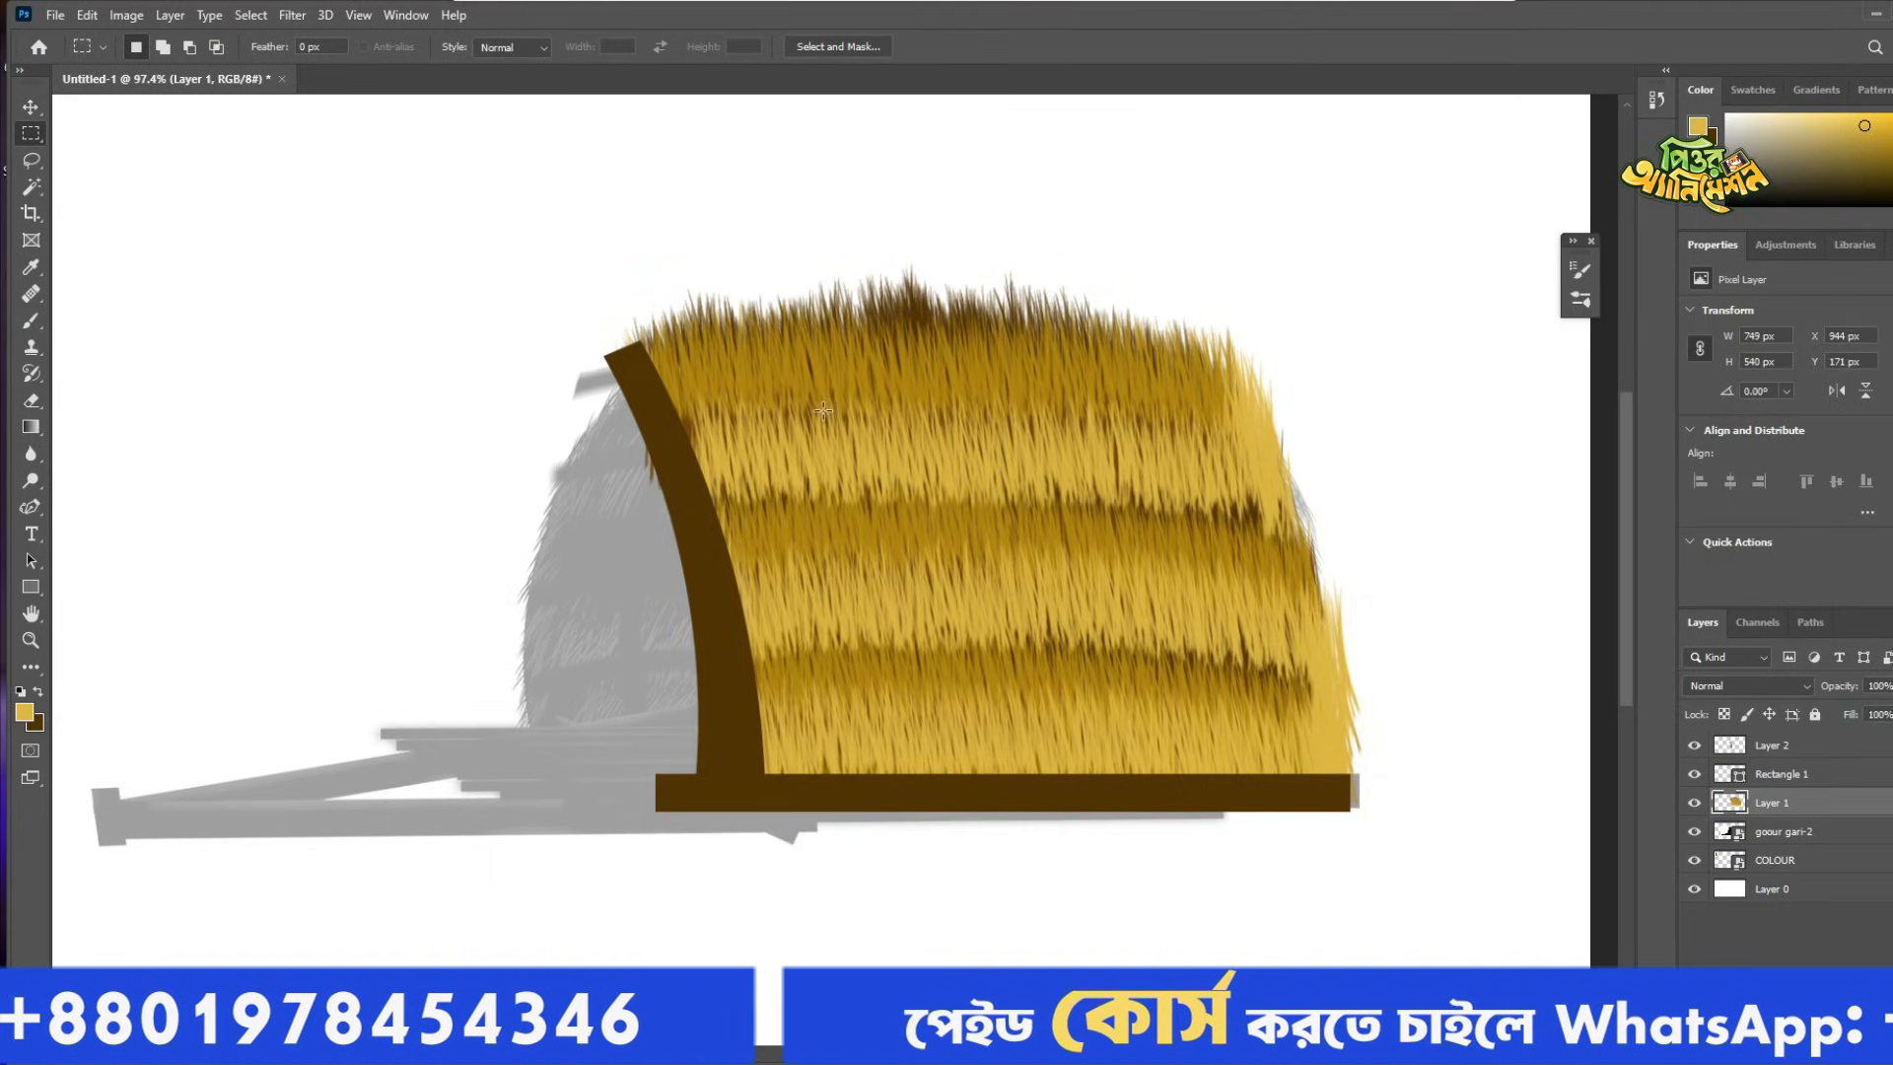
Combine the straw layer and both beam layers into one smart object.
click(1485, 856)
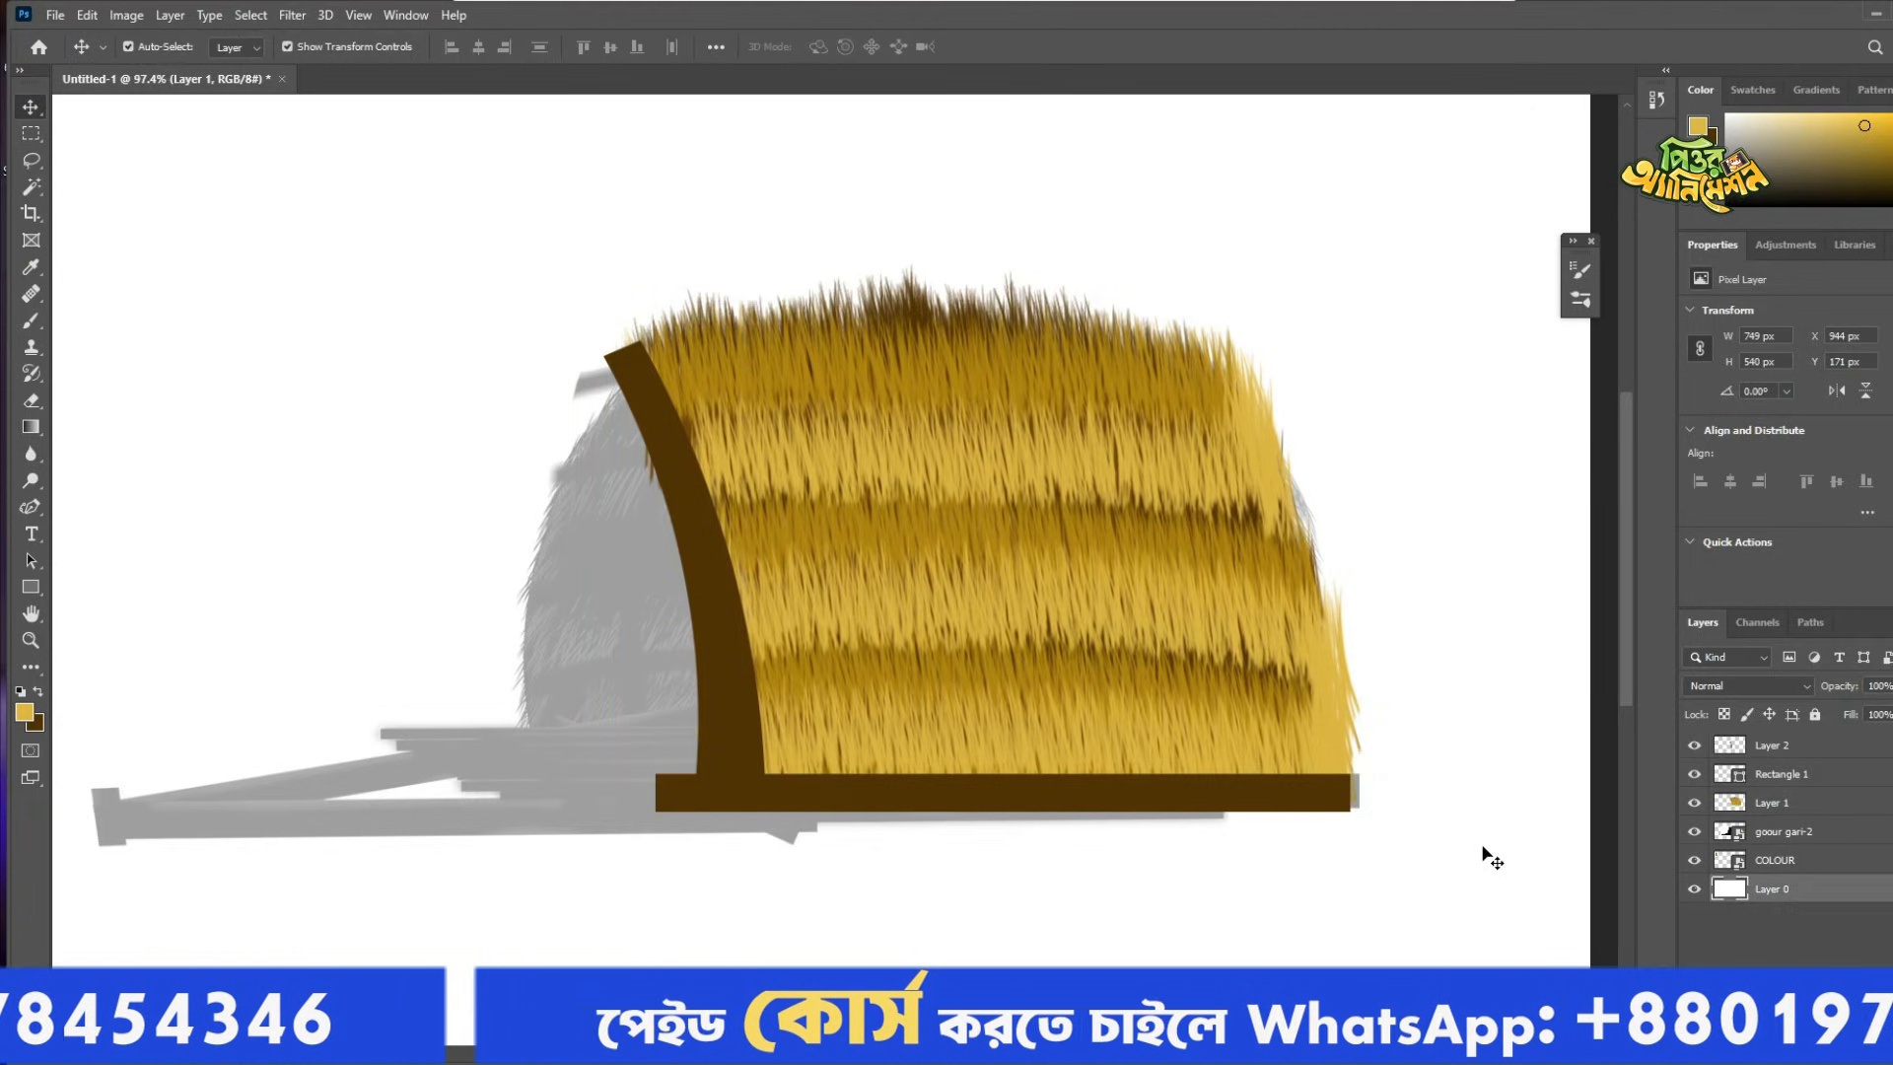
click(1775, 802)
shift+click(1799, 749)
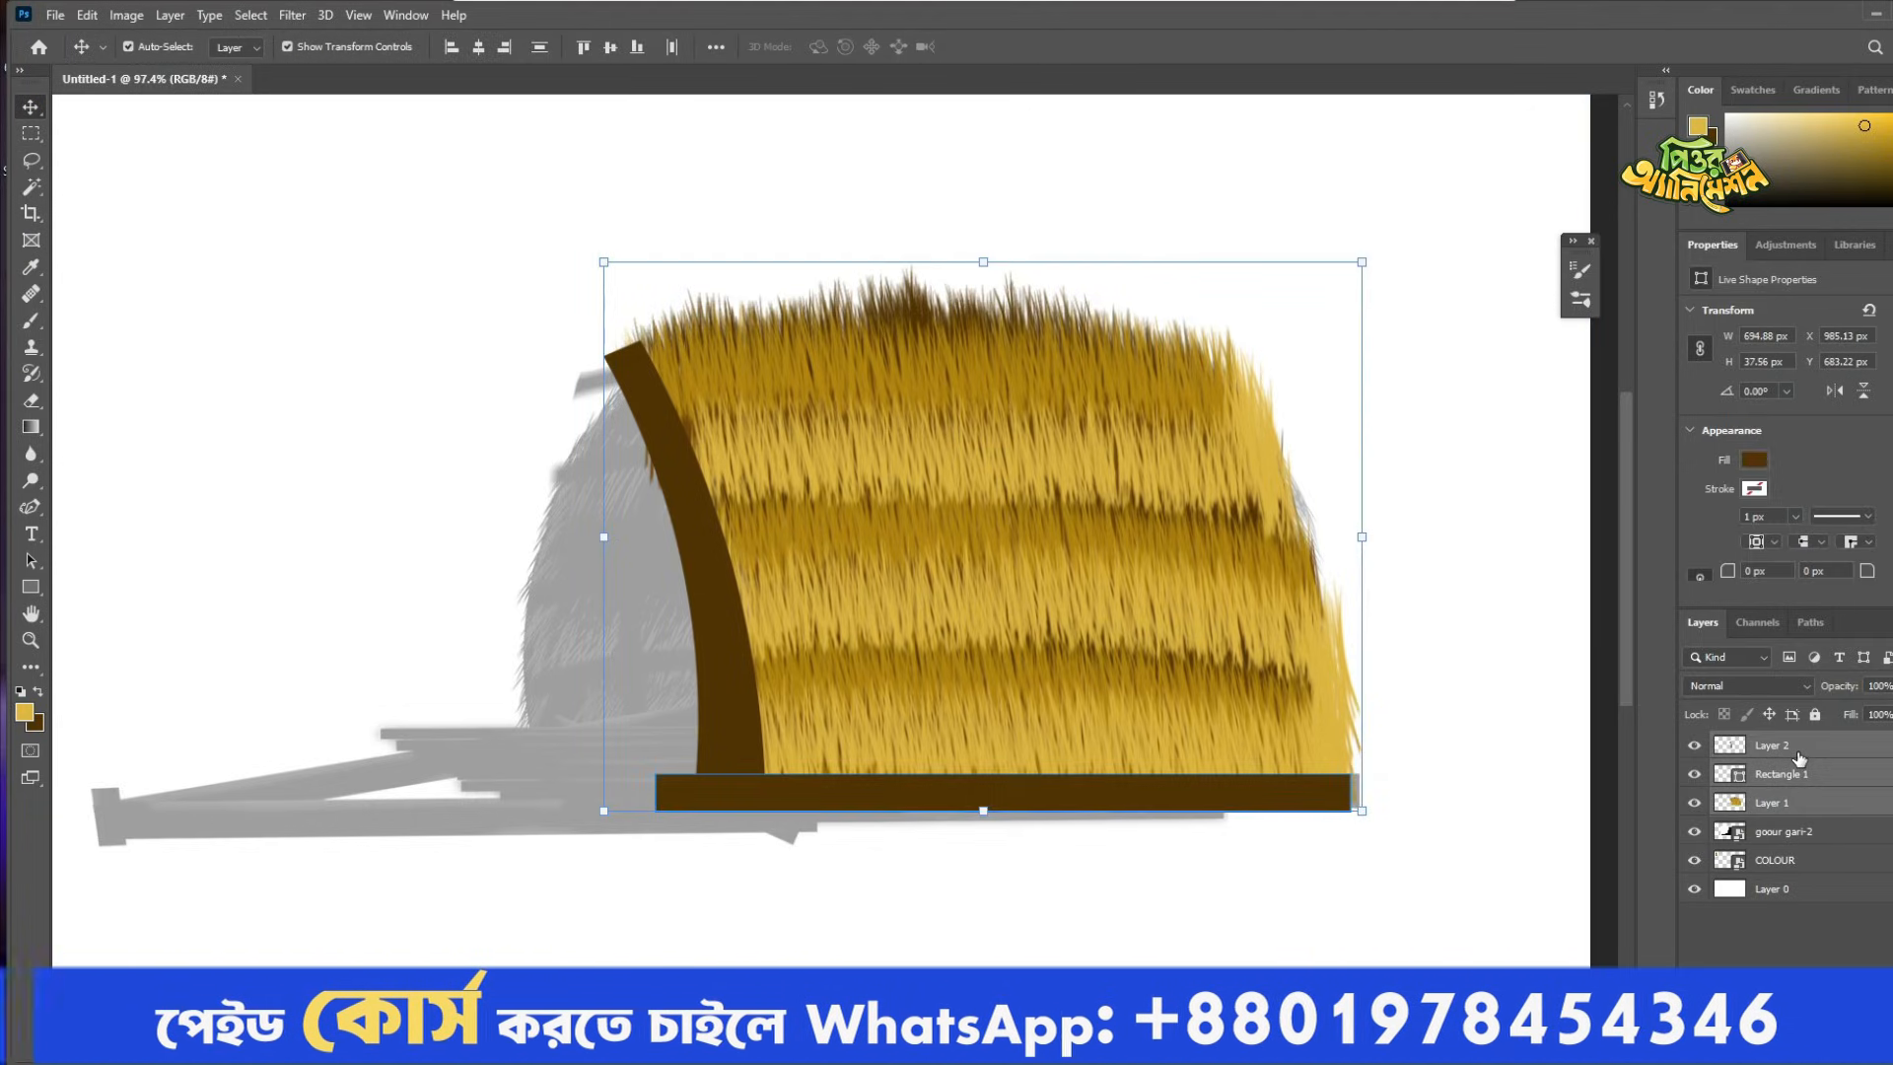
right_click(1799, 758)
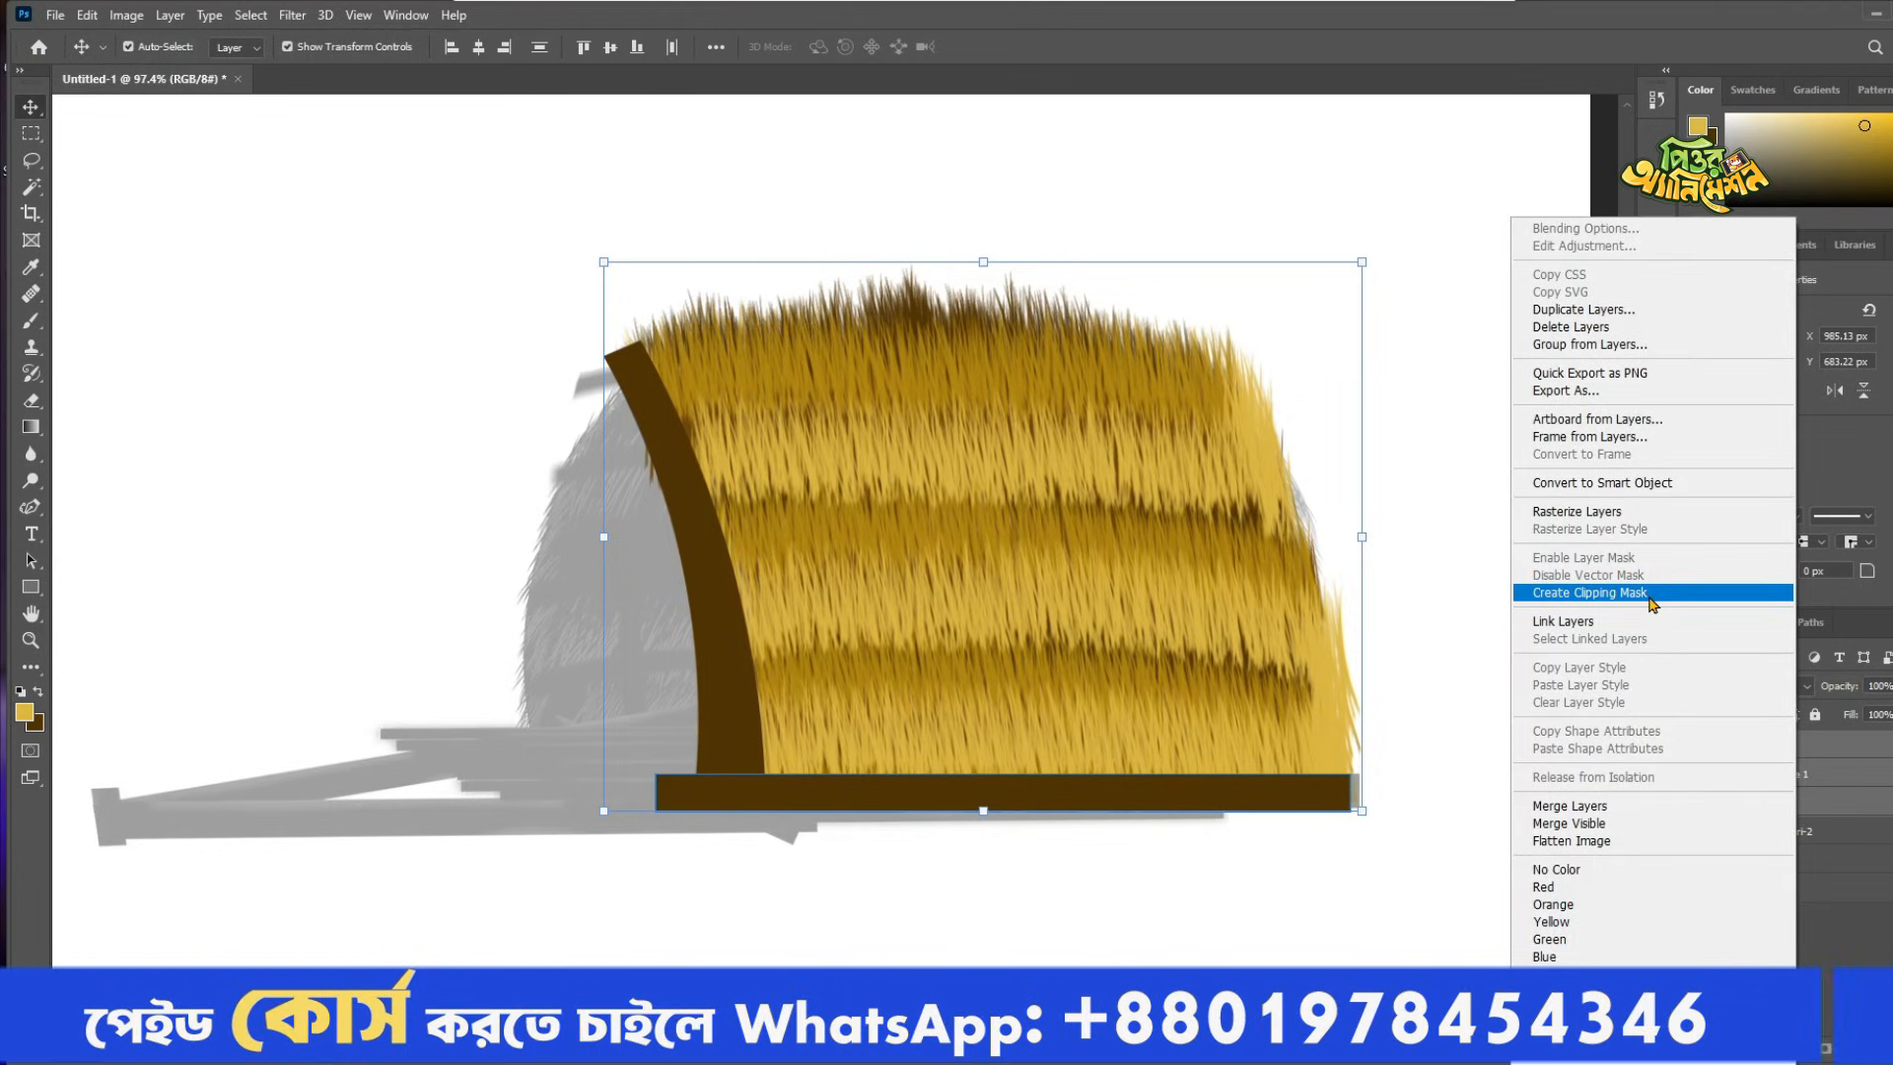
click(1626, 483)
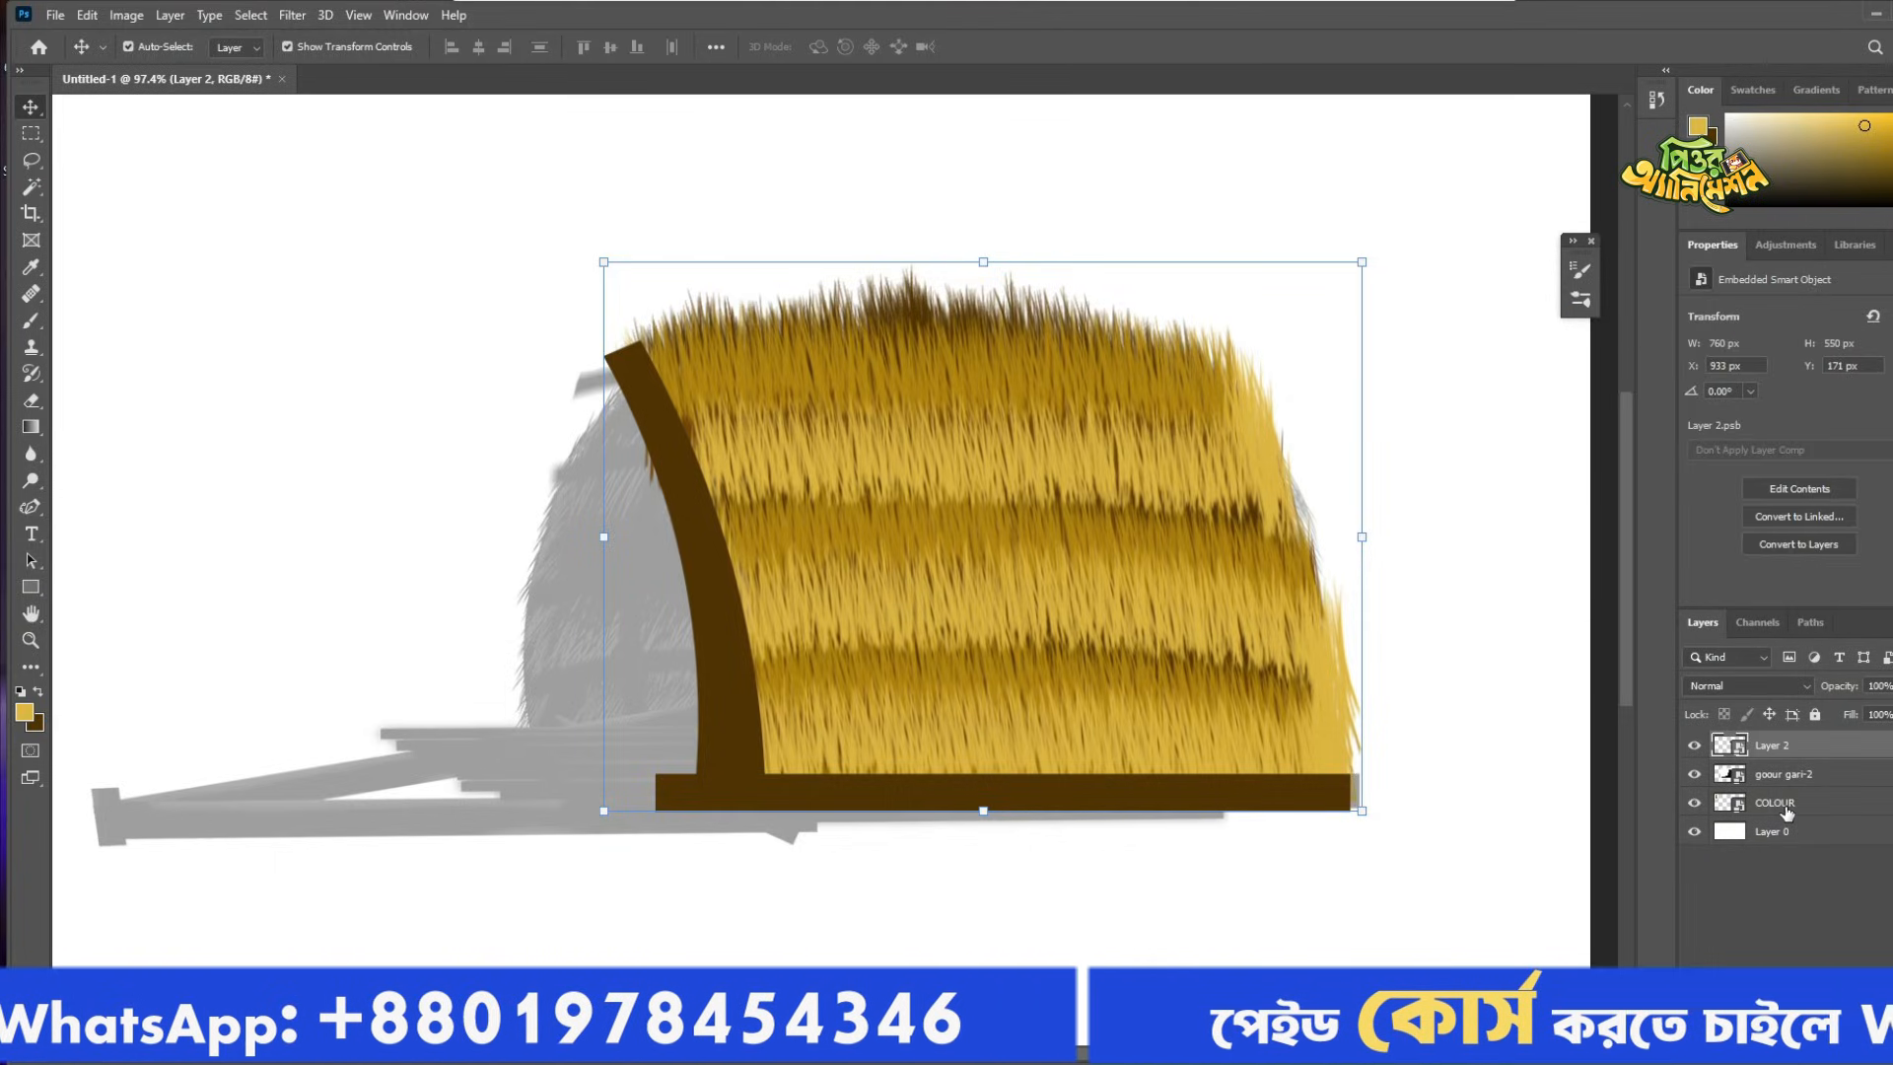
Try moving the combined roof smart object toward the cart's rear, and undo the move.
click(1695, 749)
click(1695, 749)
drag(1156, 574, 1312, 592)
key(ctrl+z)
key(ctrl+z)
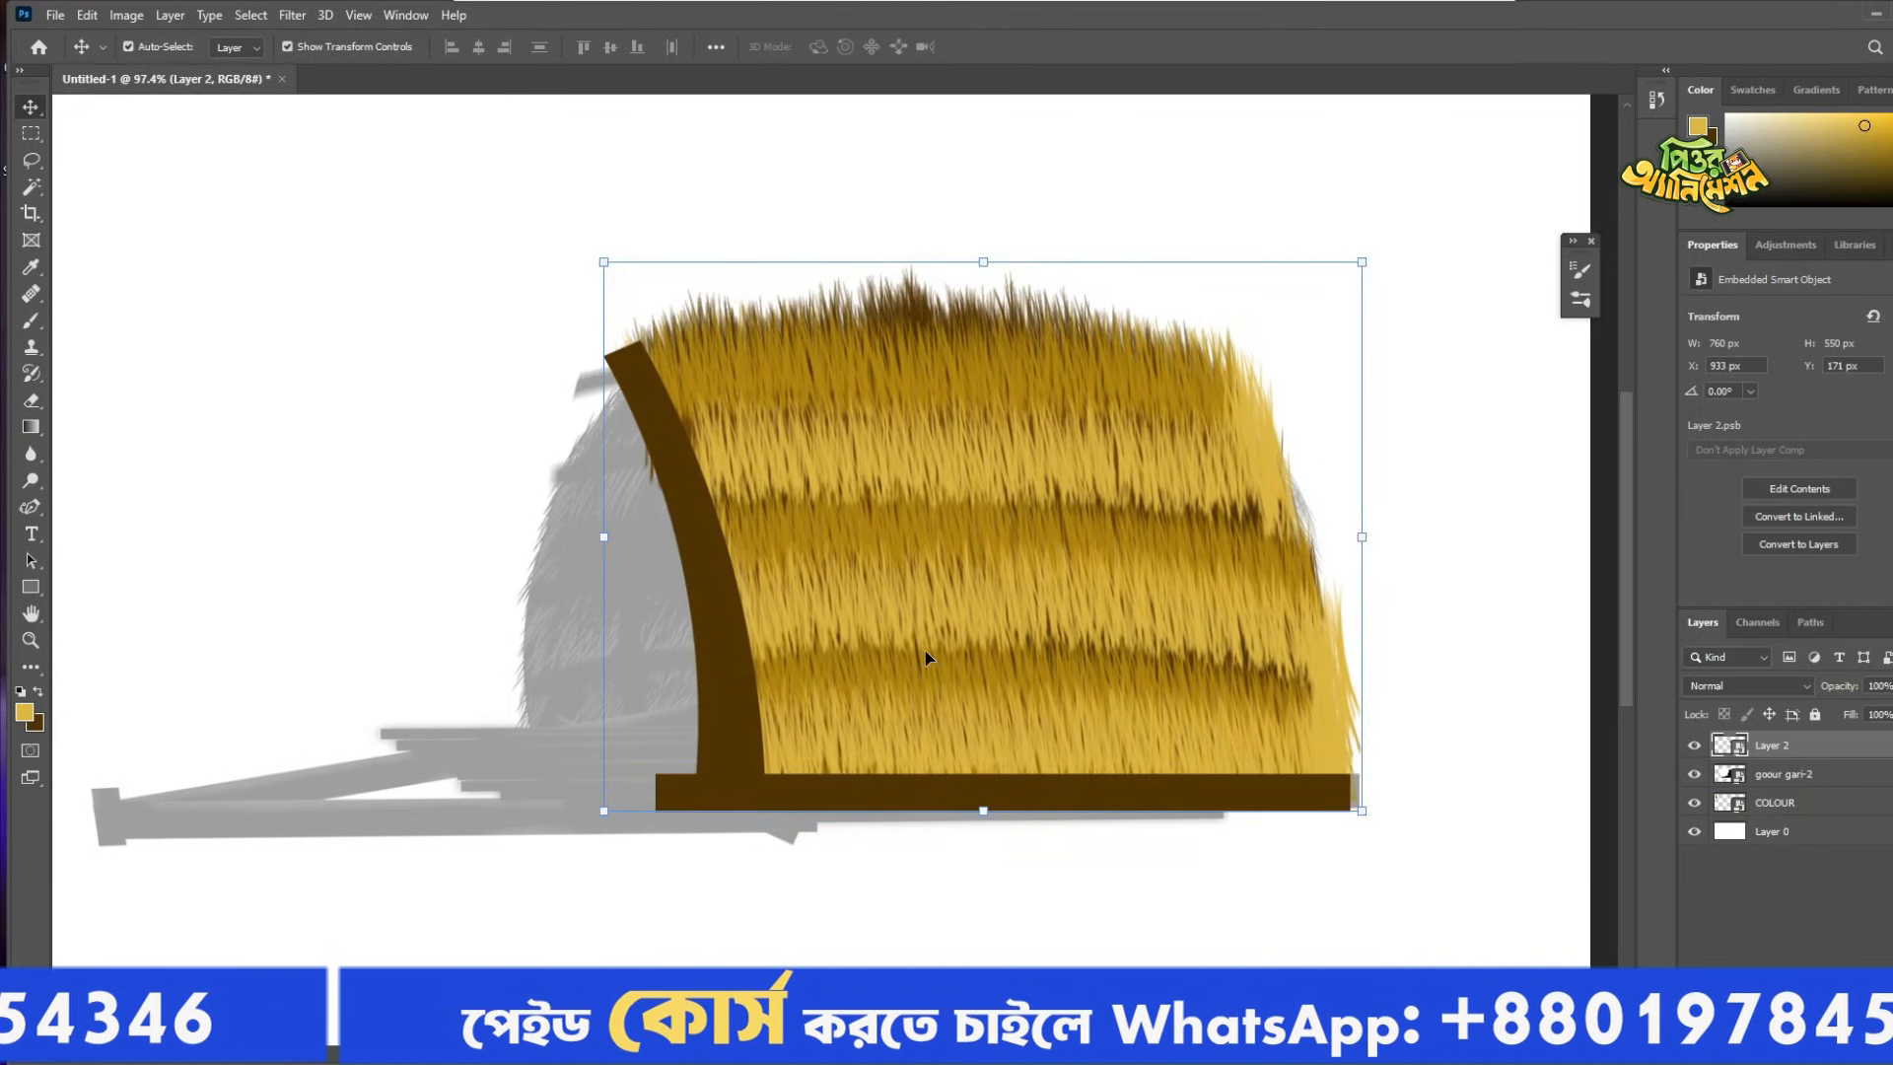
Hide the combined roof smart object and add a new empty layer above it.
click(1694, 747)
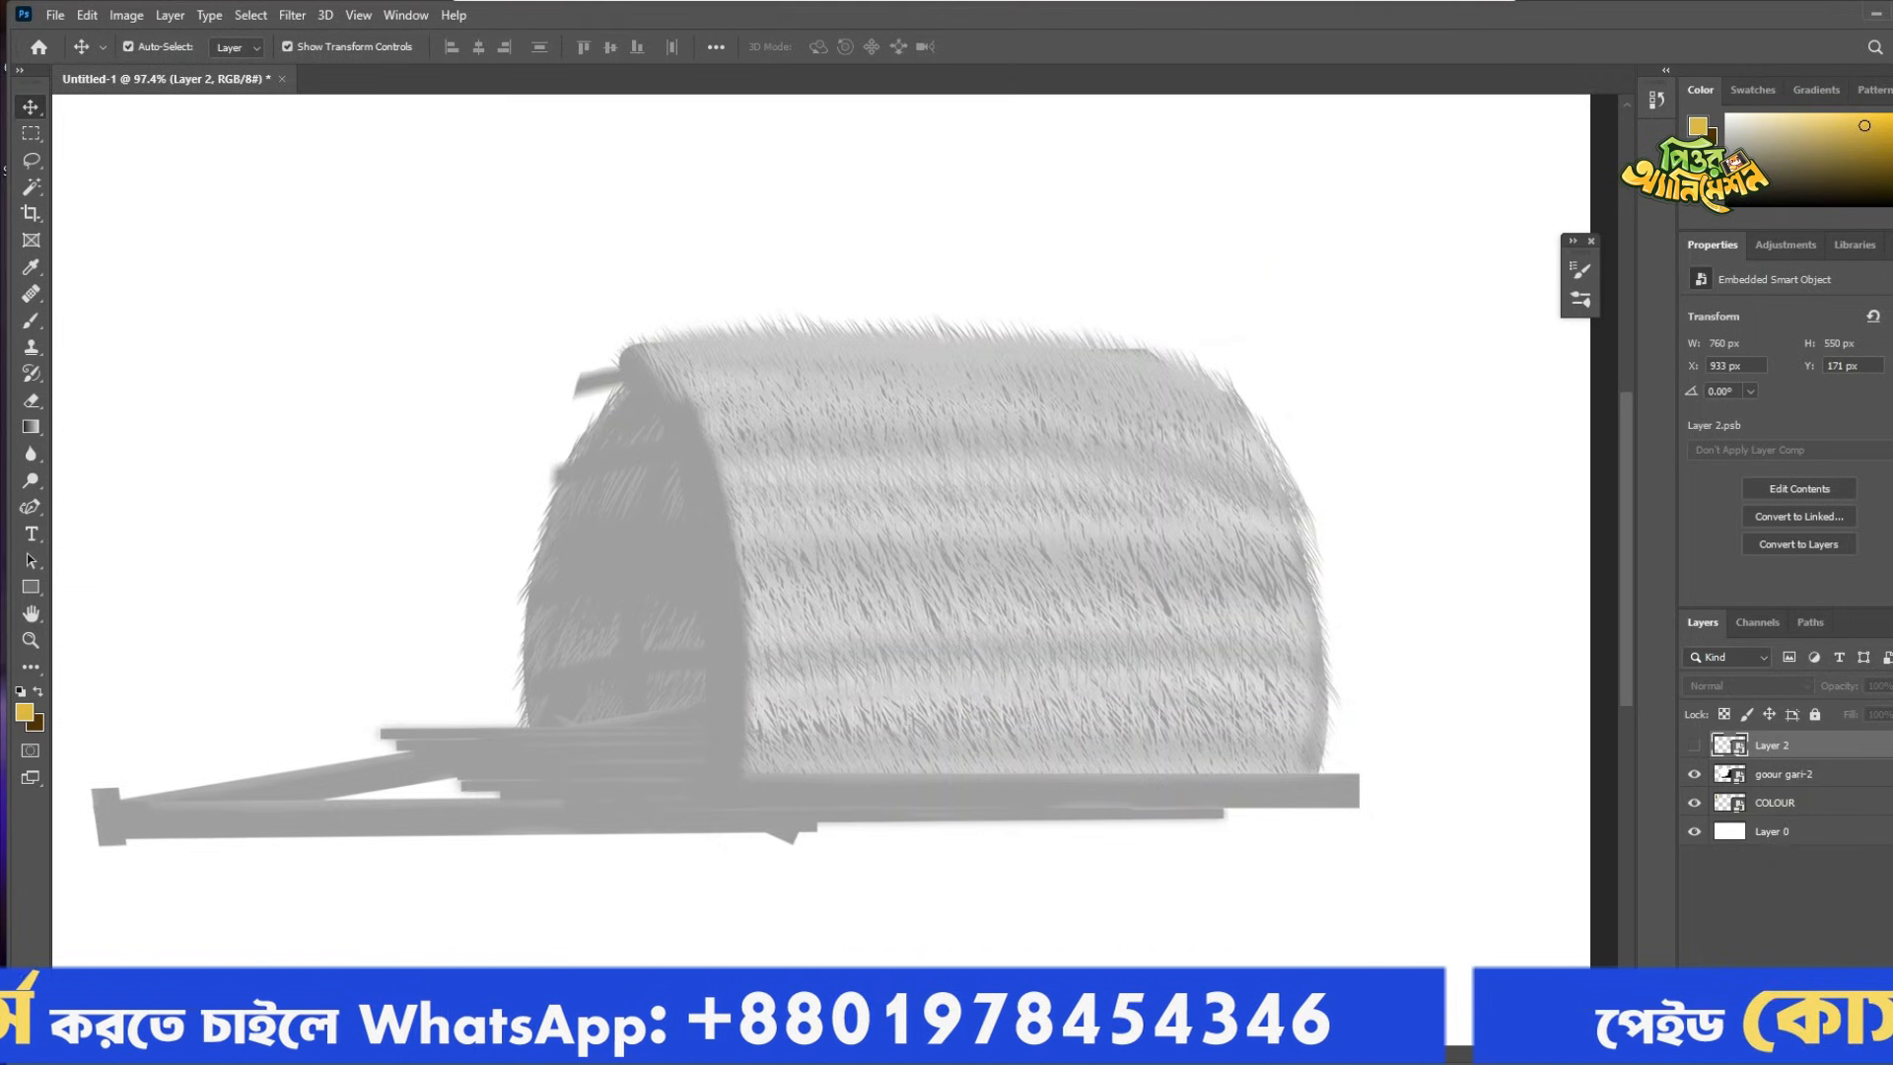
click(1881, 1051)
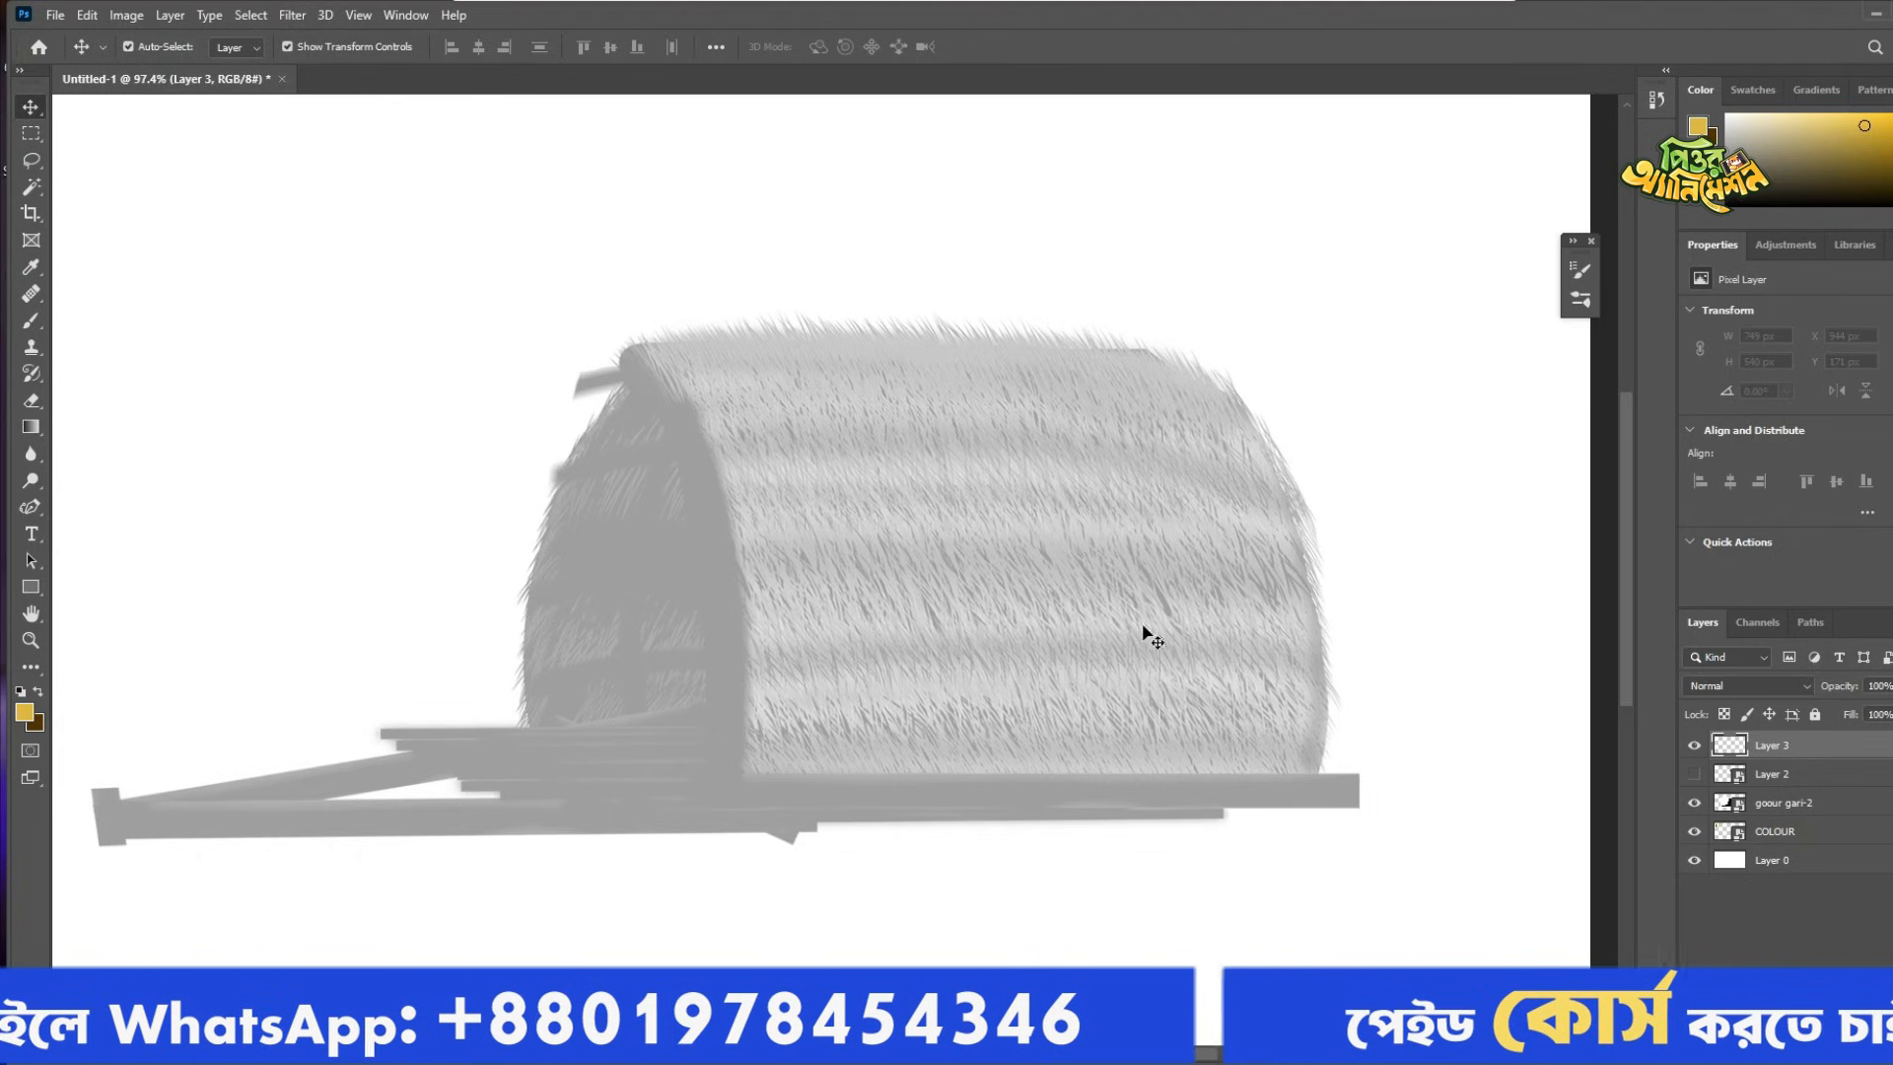
scroll(627, 439, up, 1)
scroll(490, 625, up, 2)
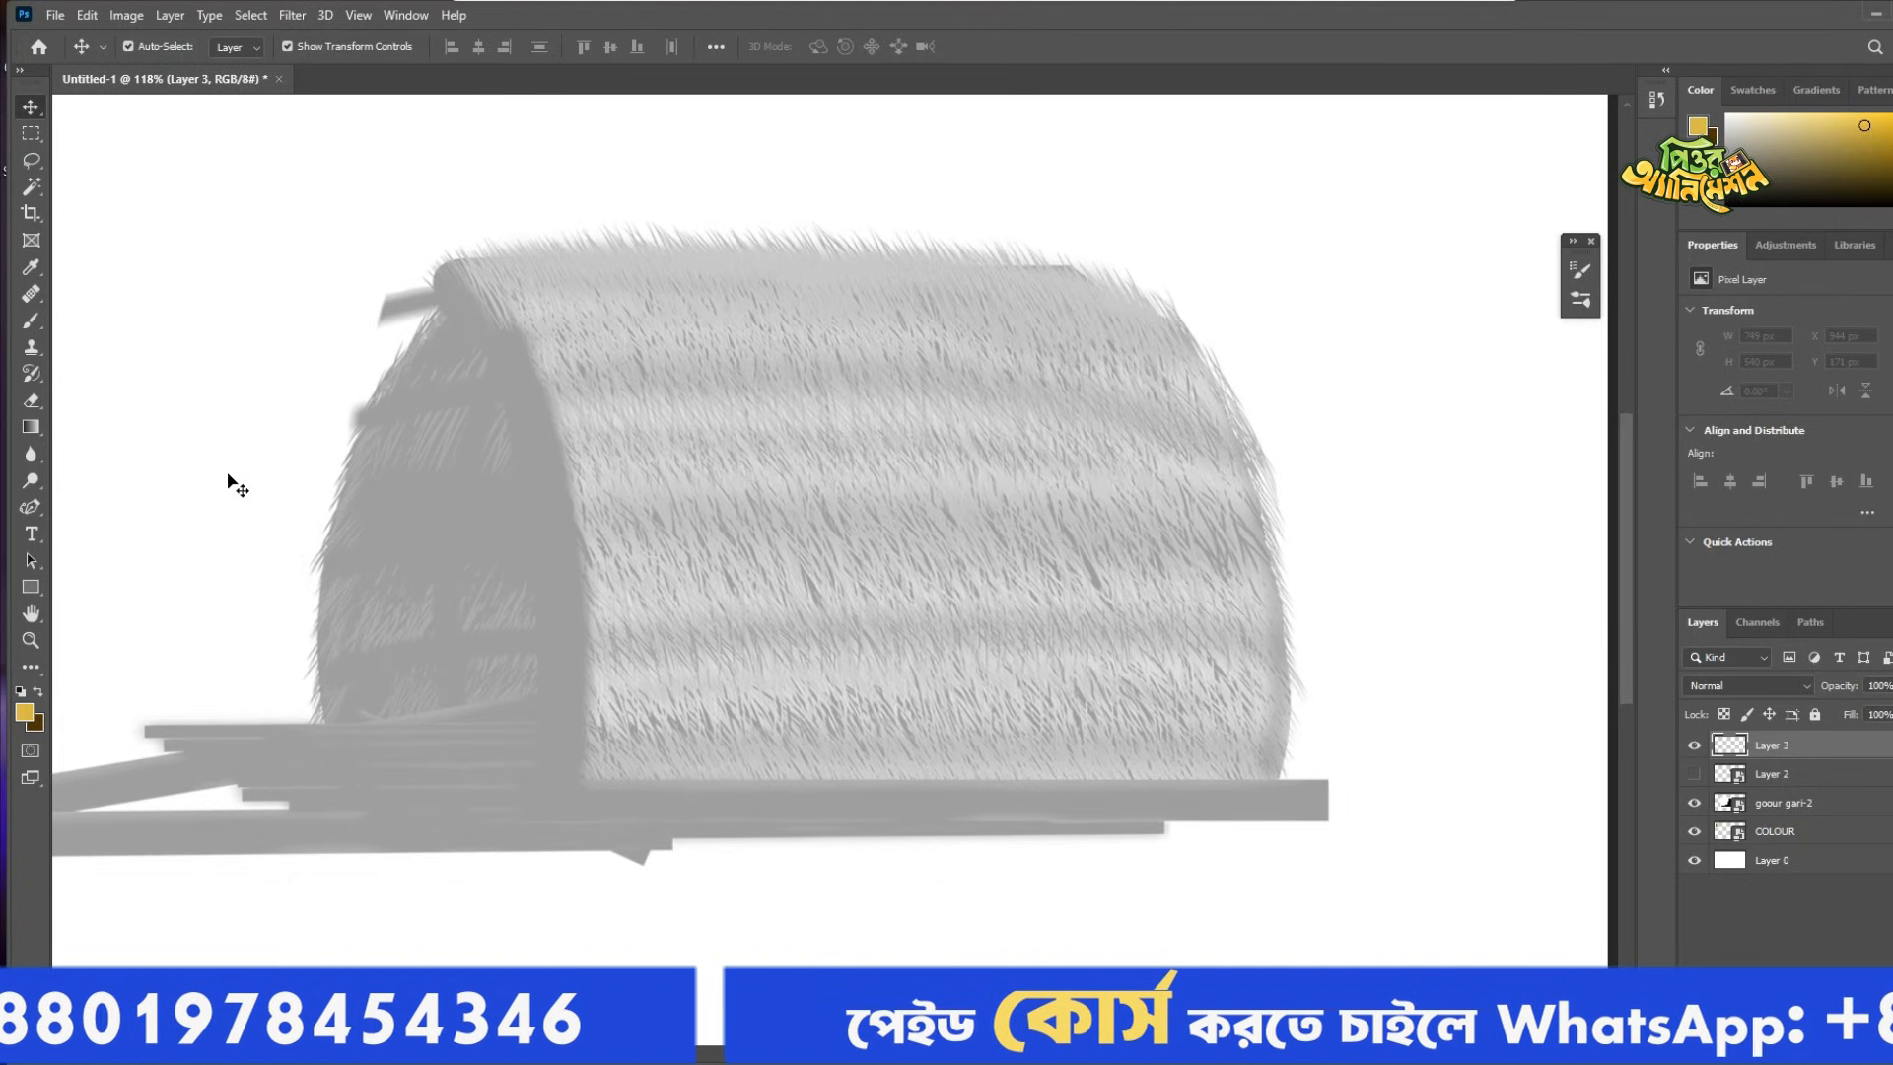
Paint four rows of straw strokes across the sketched hood on the new layer, using the dark brown sampled from the palette.
key(b)
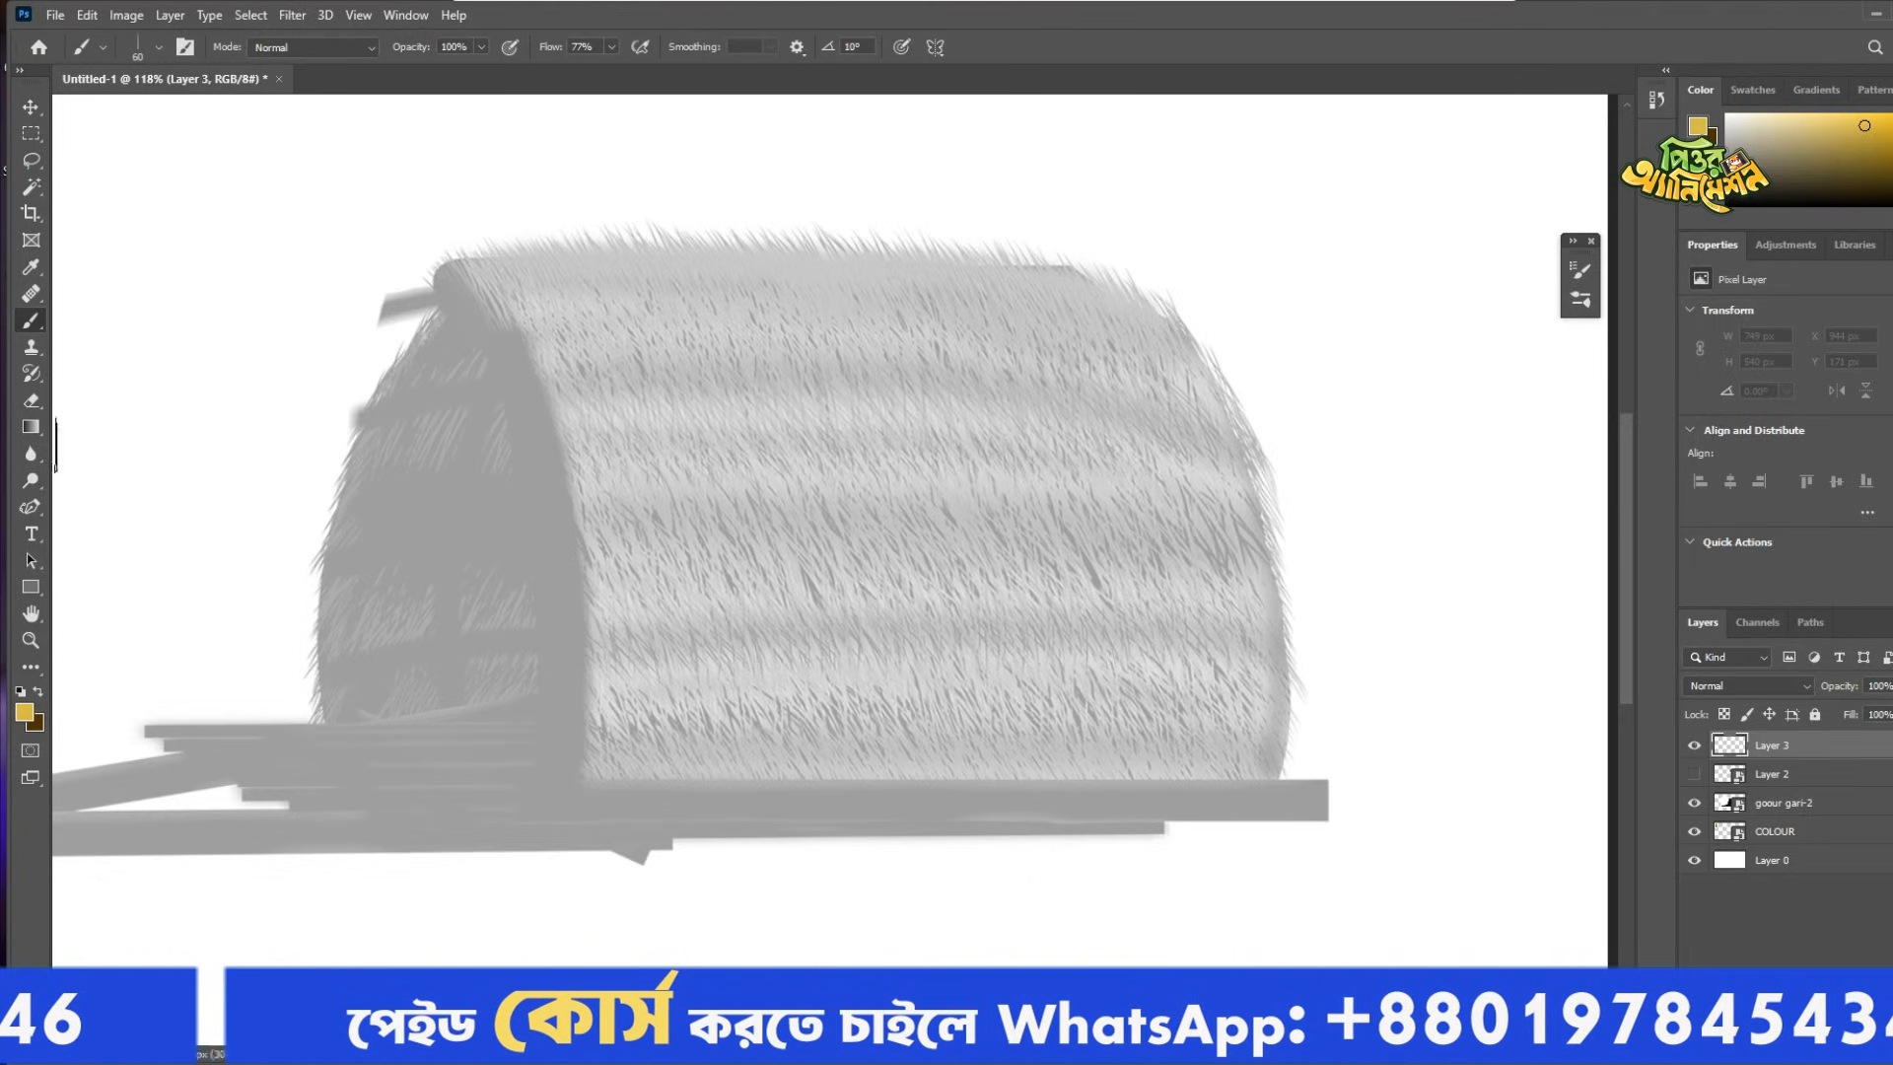
scroll(296, 414, down, 2)
drag(258, 401, 921, 507)
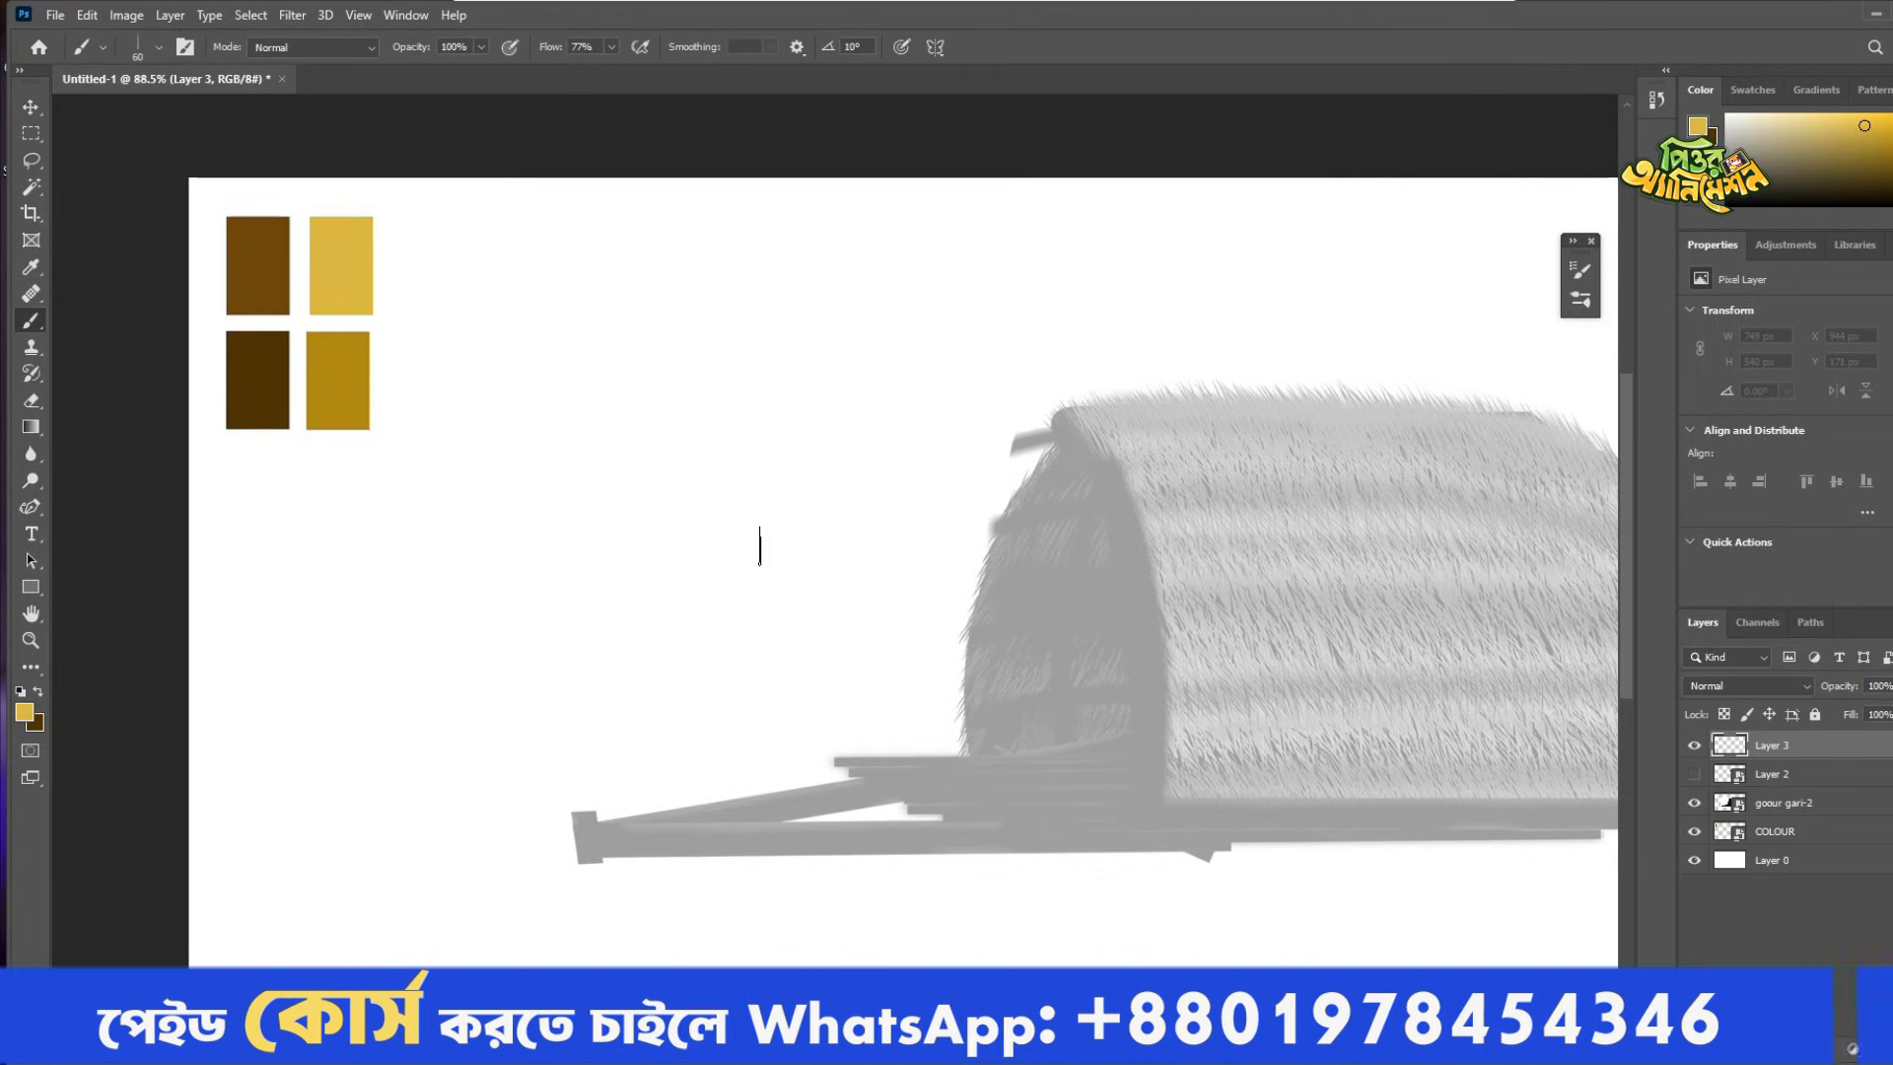
alt+click(279, 380)
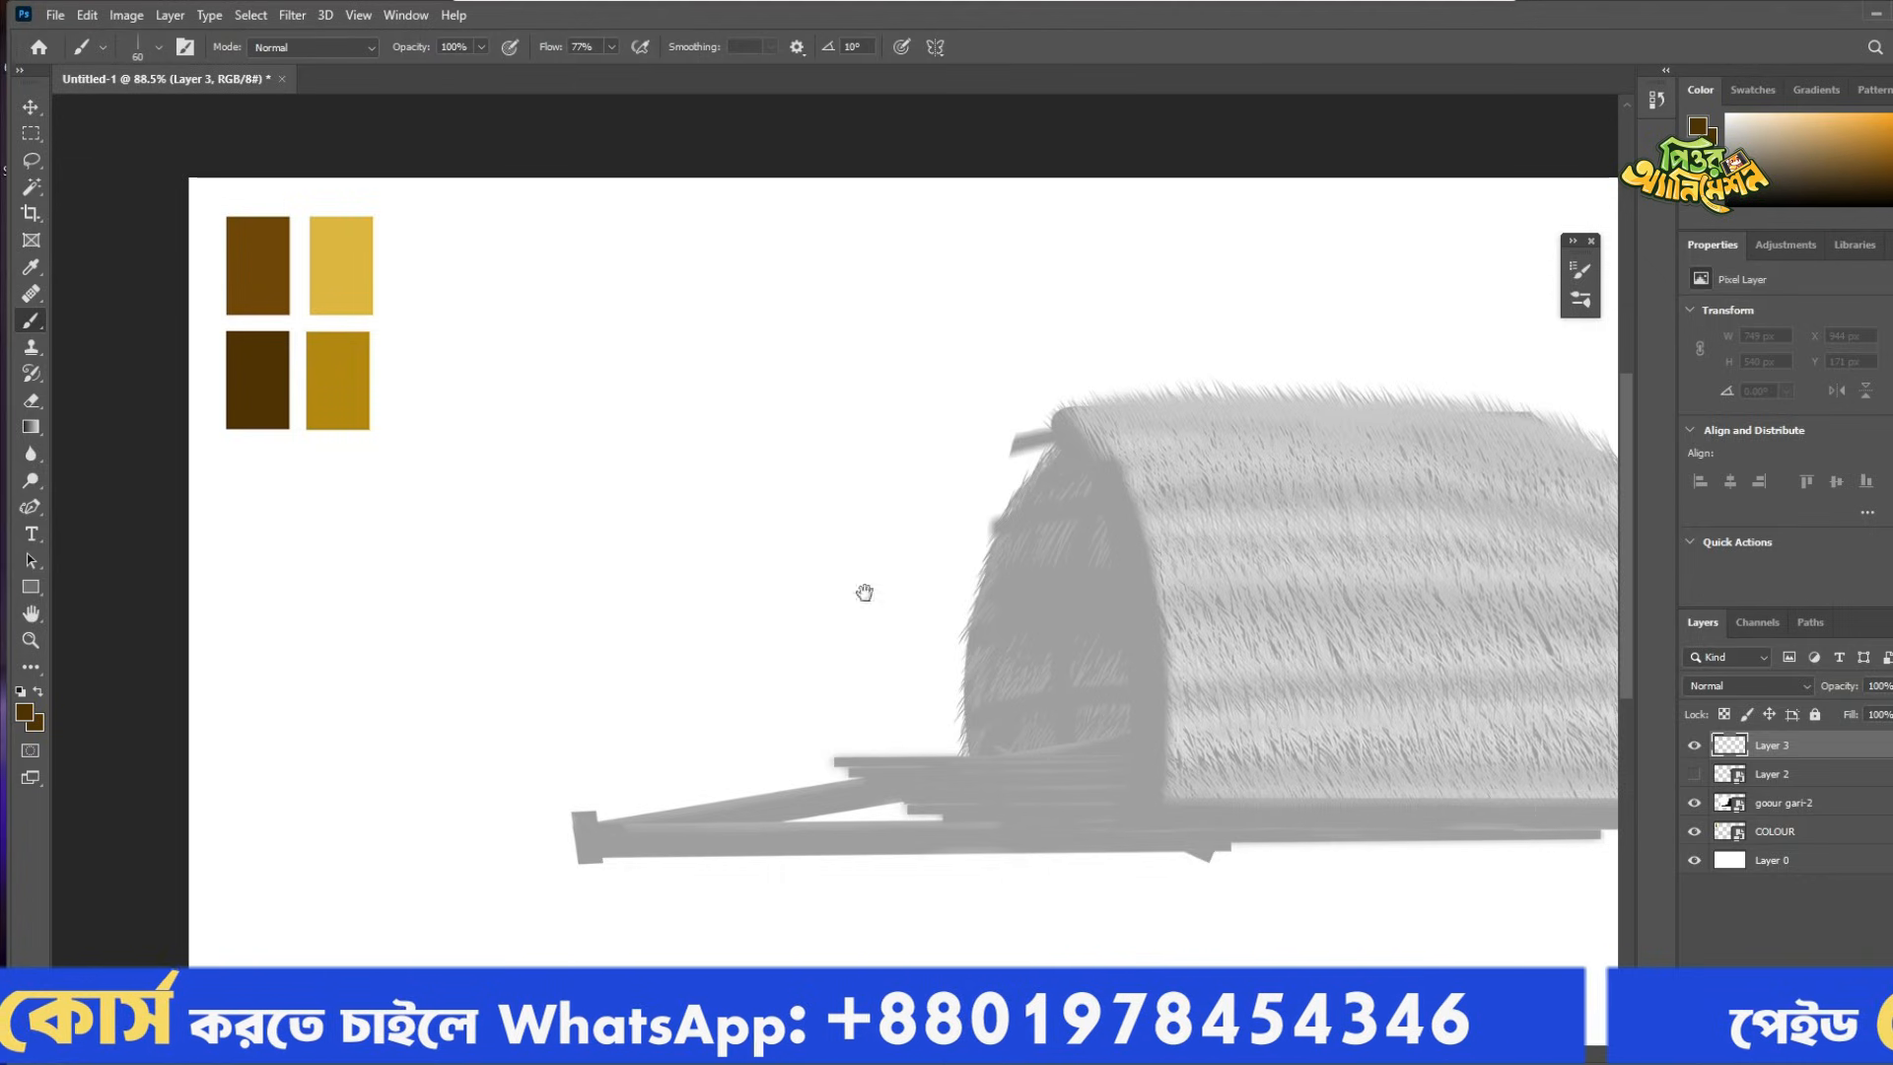
drag(984, 604, 556, 595)
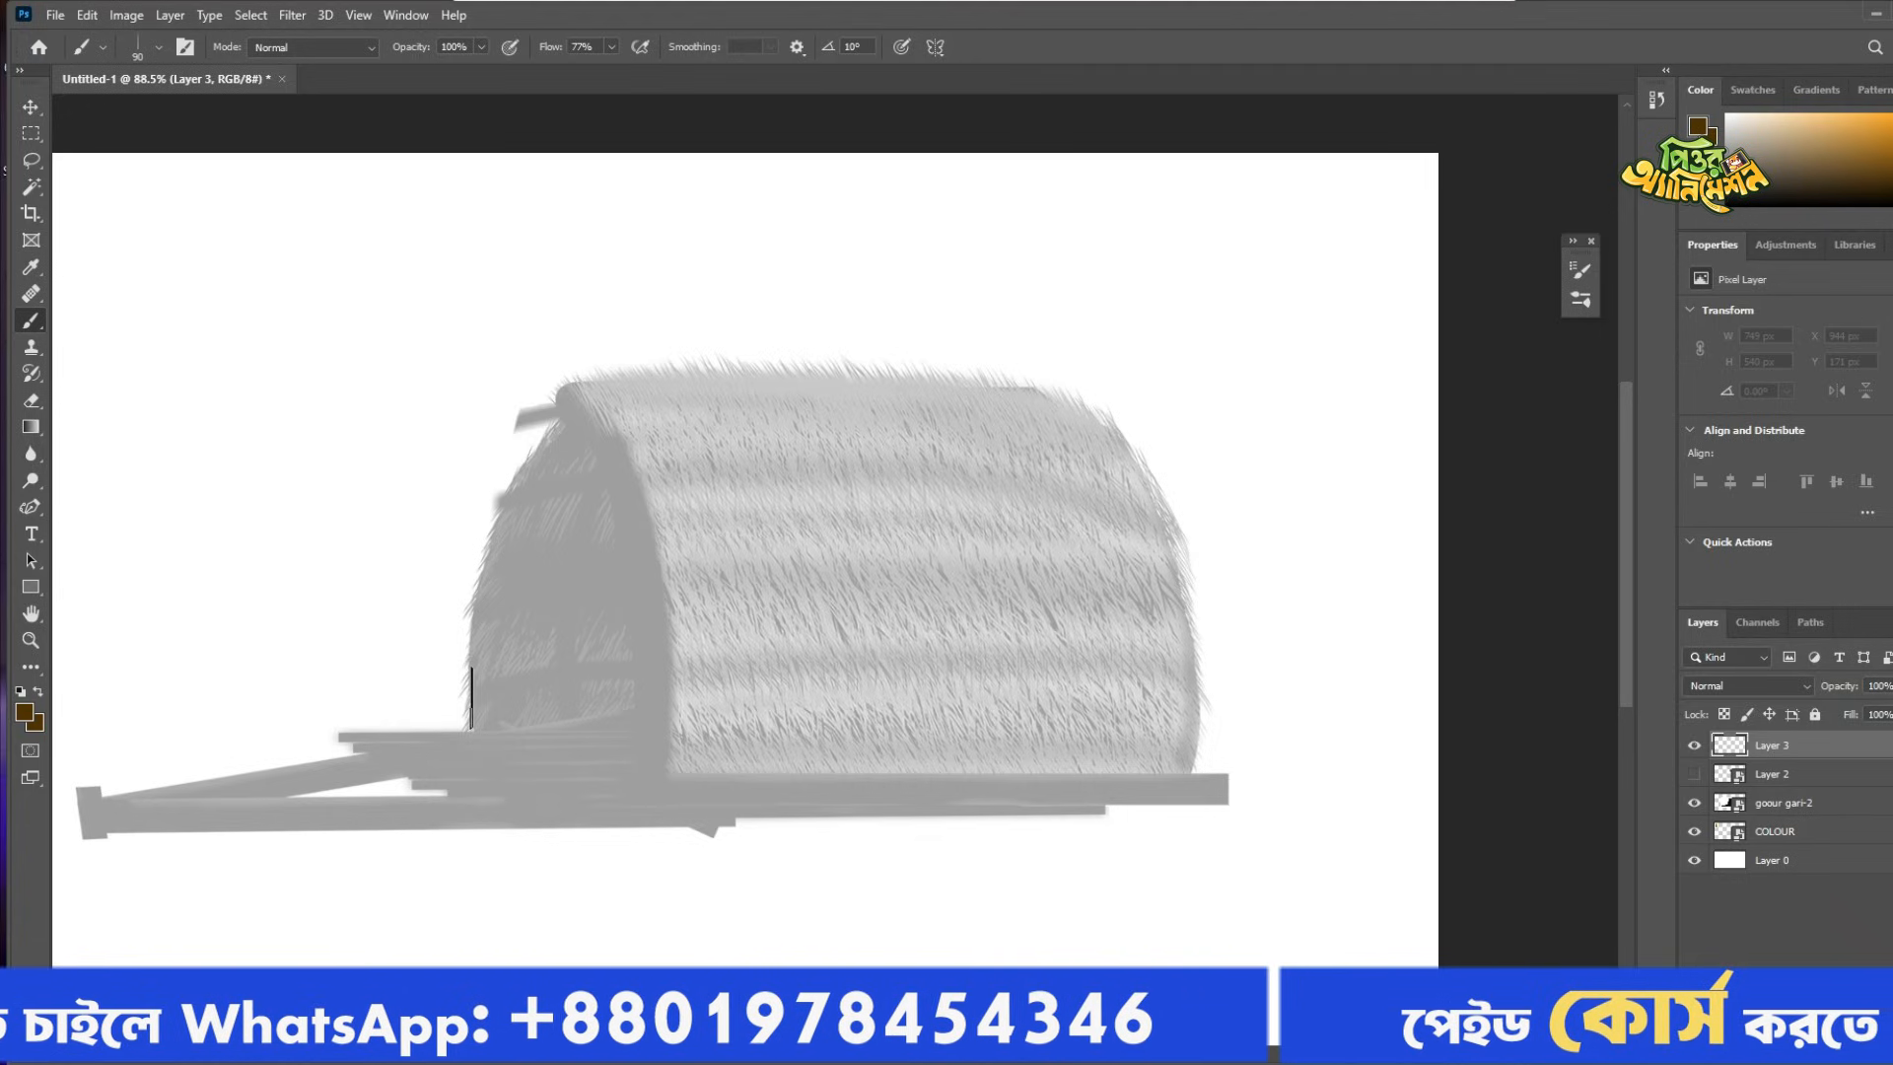
drag(471, 698, 1183, 726)
drag(463, 591, 1188, 613)
drag(513, 508, 1195, 567)
mouse_move(562, 423)
mouse_down()
mouse_move(879, 414)
mouse_move(1136, 460)
mouse_up()
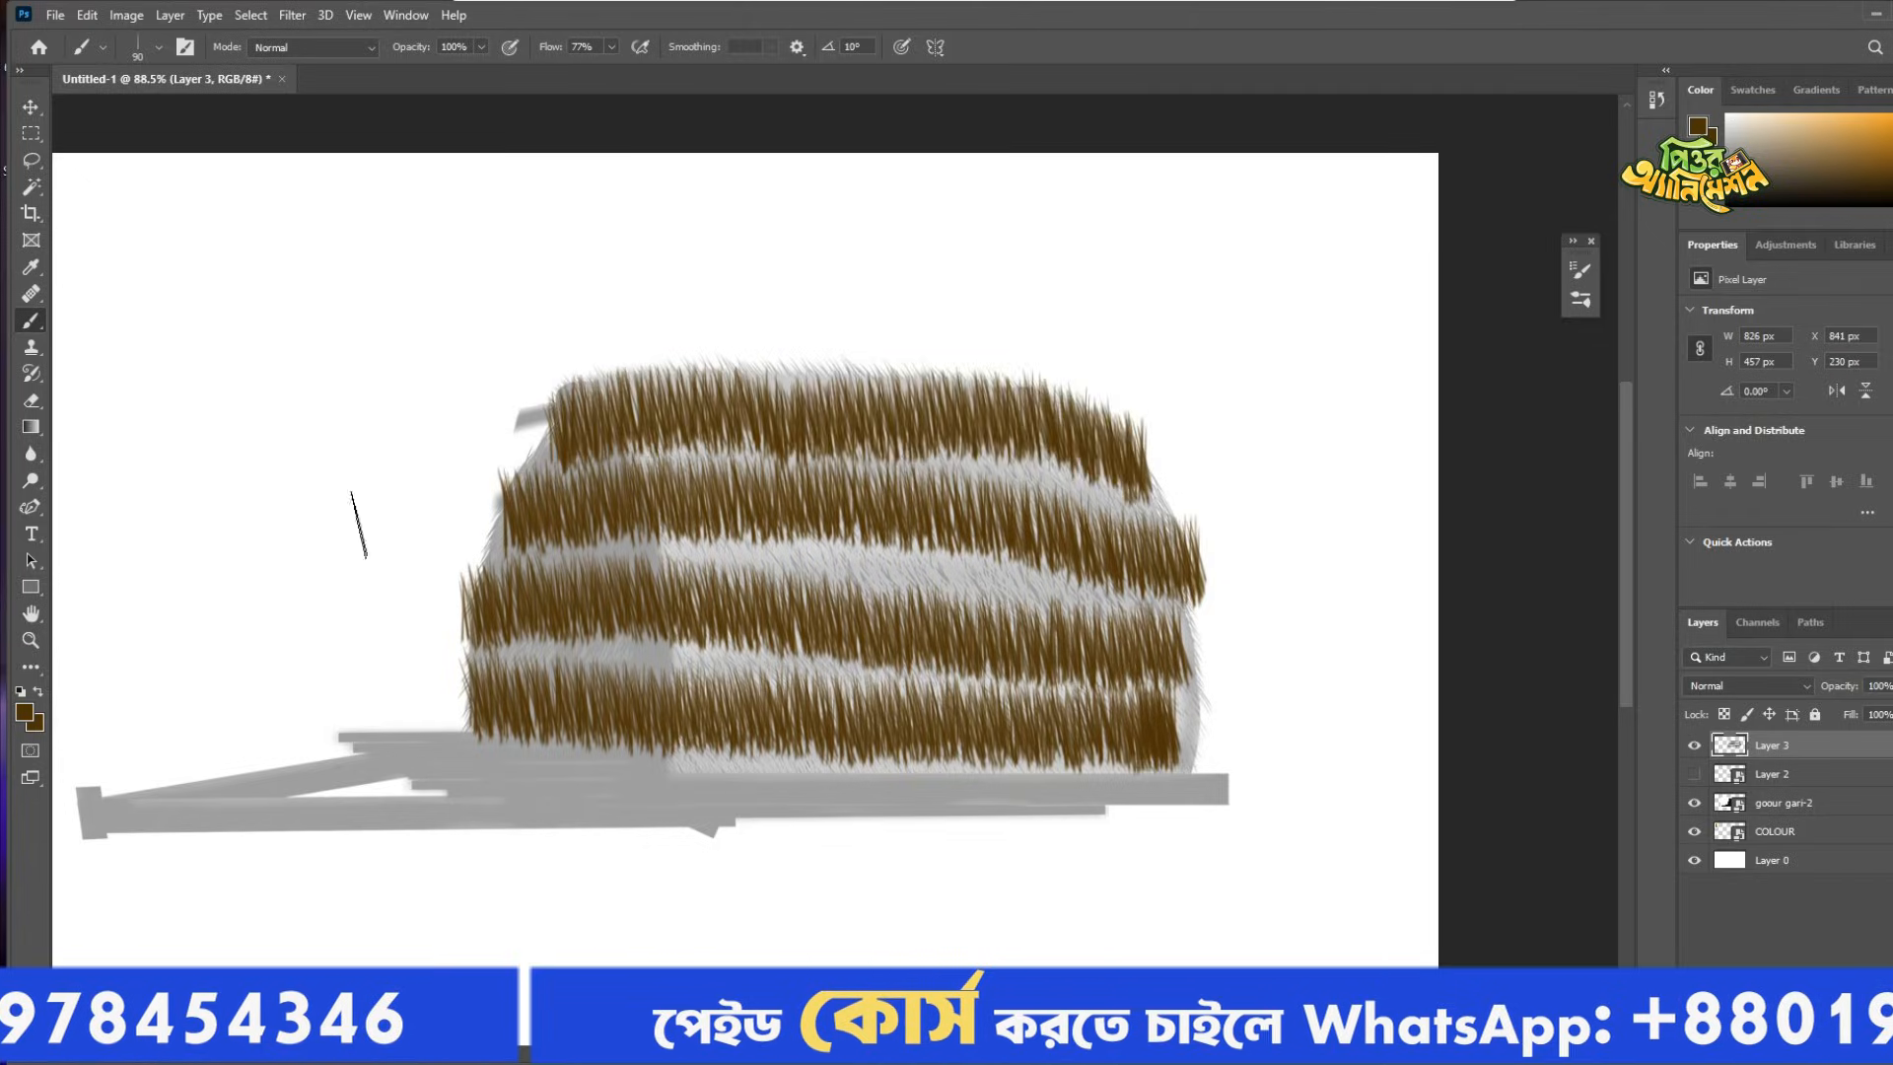
Paint golden-brown straw strokes over the dark rows, undoing the first stroke and repainting it lower on the hood.
scroll(359, 526, down, 5)
key(i)
key(b)
mouse_move(836, 444)
mouse_down()
mouse_move(842, 478)
mouse_move(1168, 463)
mouse_move(848, 542)
mouse_move(944, 582)
mouse_move(1214, 599)
mouse_up()
key(ctrl+z)
mouse_move(794, 586)
mouse_down()
mouse_move(1112, 587)
mouse_move(1018, 516)
mouse_move(821, 469)
mouse_move(1080, 459)
mouse_move(1015, 518)
mouse_move(1217, 611)
mouse_up()
Sample the dark brown swatch, enlarge the brush to 150, and paint dark straw rows and a solid dark front end.
alt+click(385, 391)
alt+click(342, 400)
key(bracketright)
key(bracketright)
drag(806, 459, 1211, 508)
drag(787, 545, 1175, 567)
drag(792, 587, 1223, 623)
mouse_move(810, 439)
mouse_down()
mouse_move(857, 457)
mouse_move(836, 436)
mouse_move(777, 601)
mouse_up()
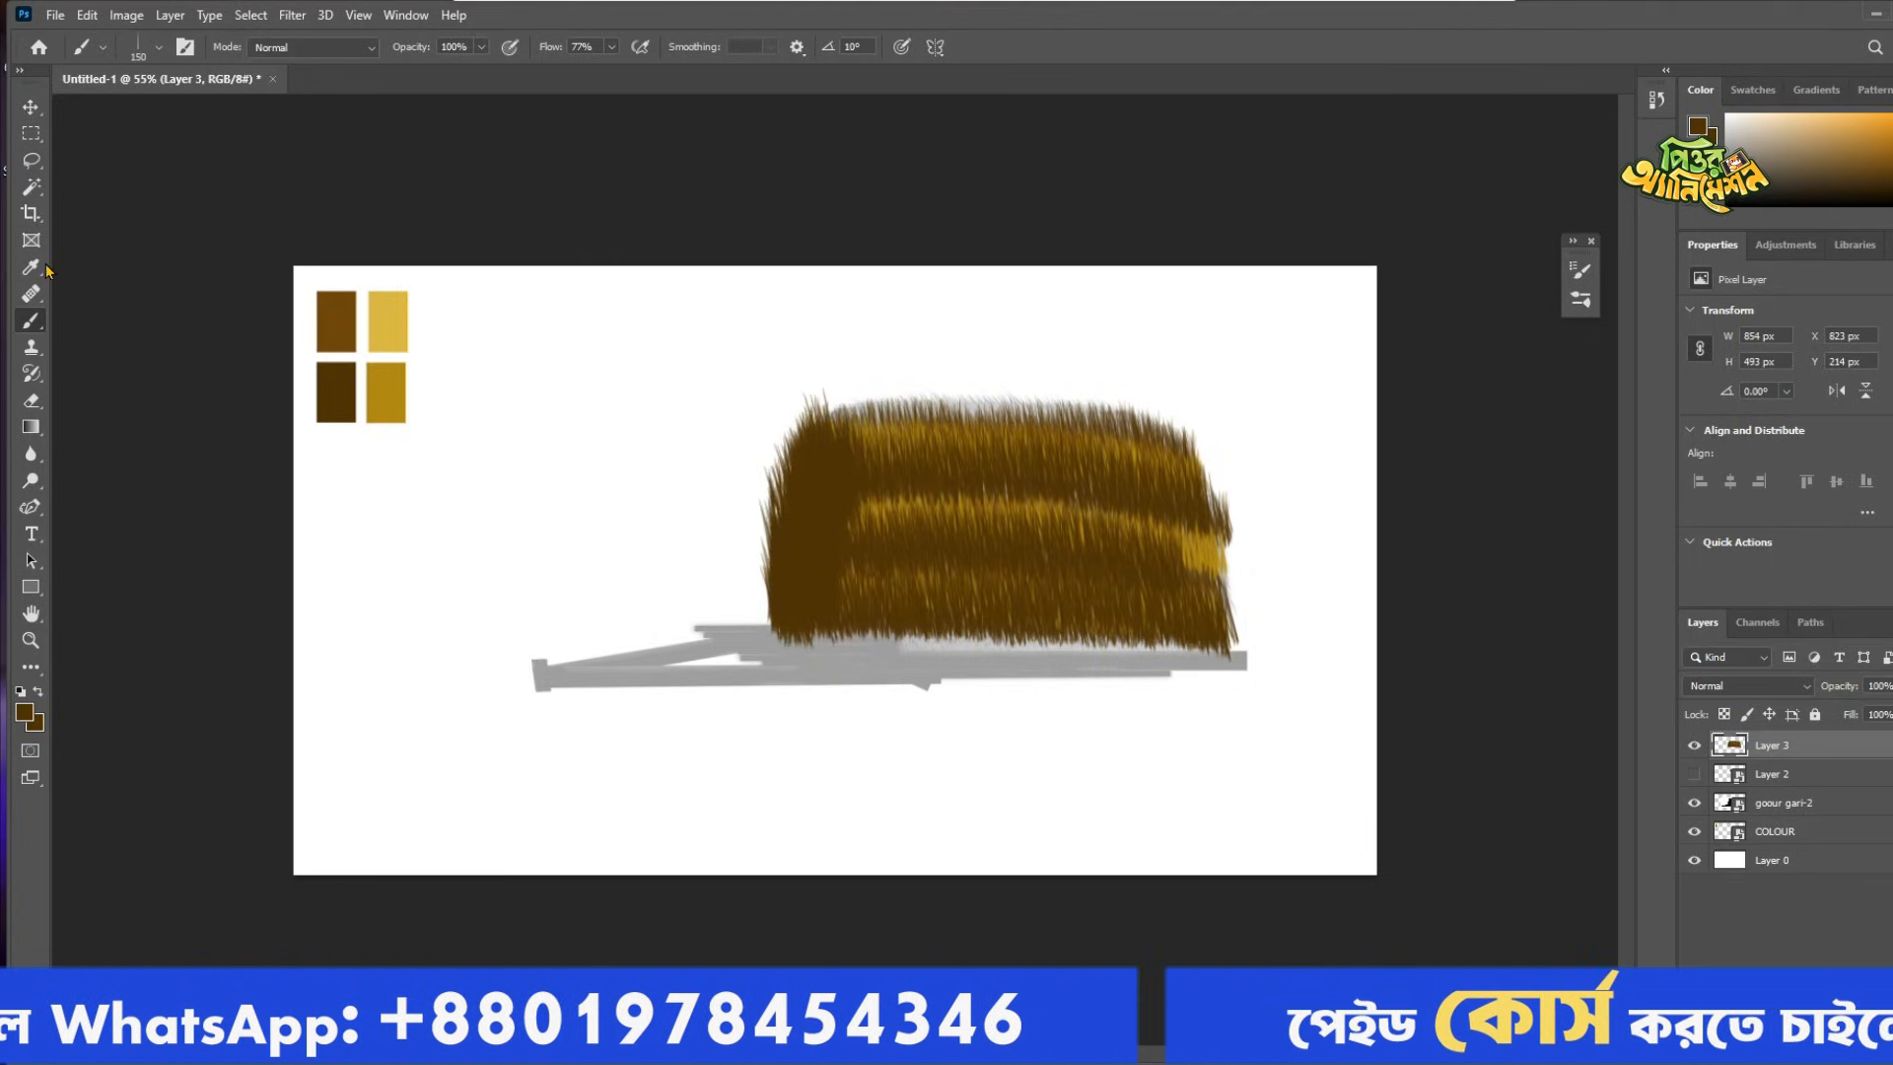
Hide the roof smart object and fill a dark brown horizontal beam along the lower edge of the inner straw layer.
click(30, 107)
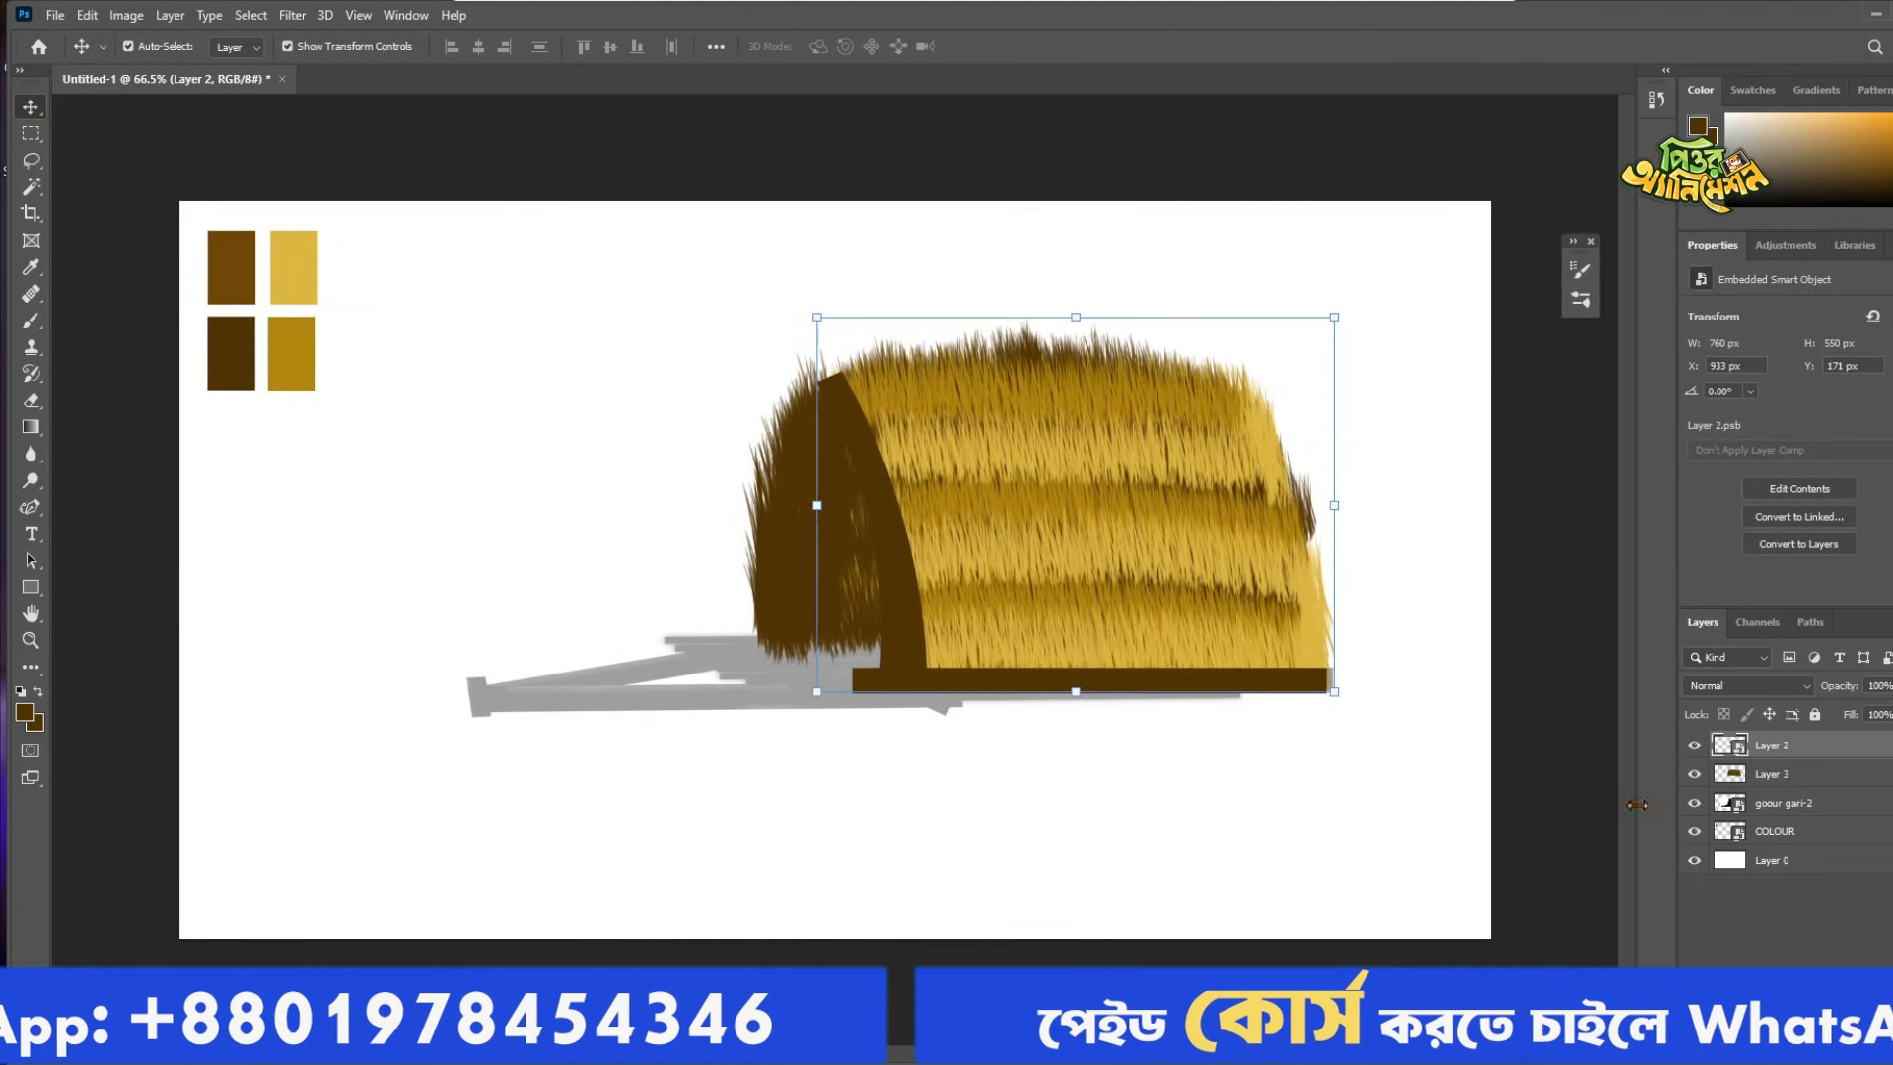
click(1693, 745)
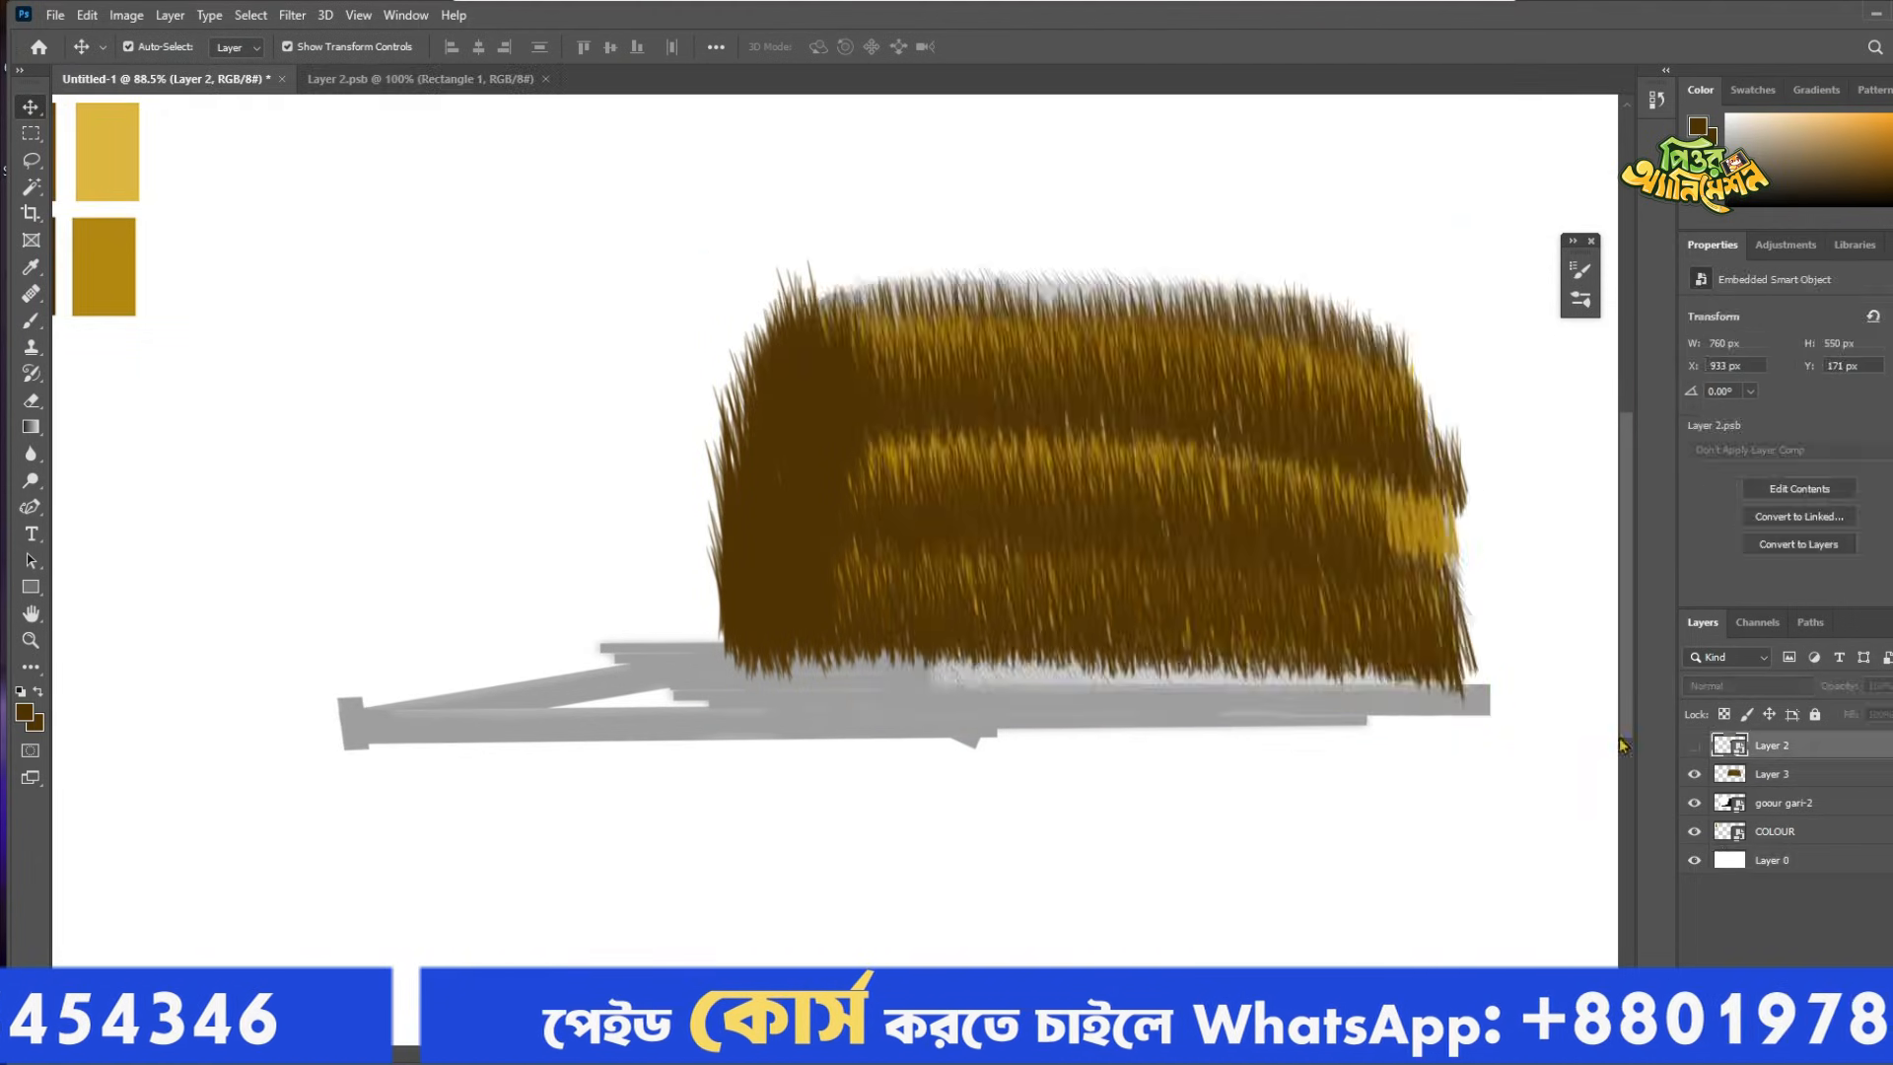
key(m)
drag(720, 642, 1496, 677)
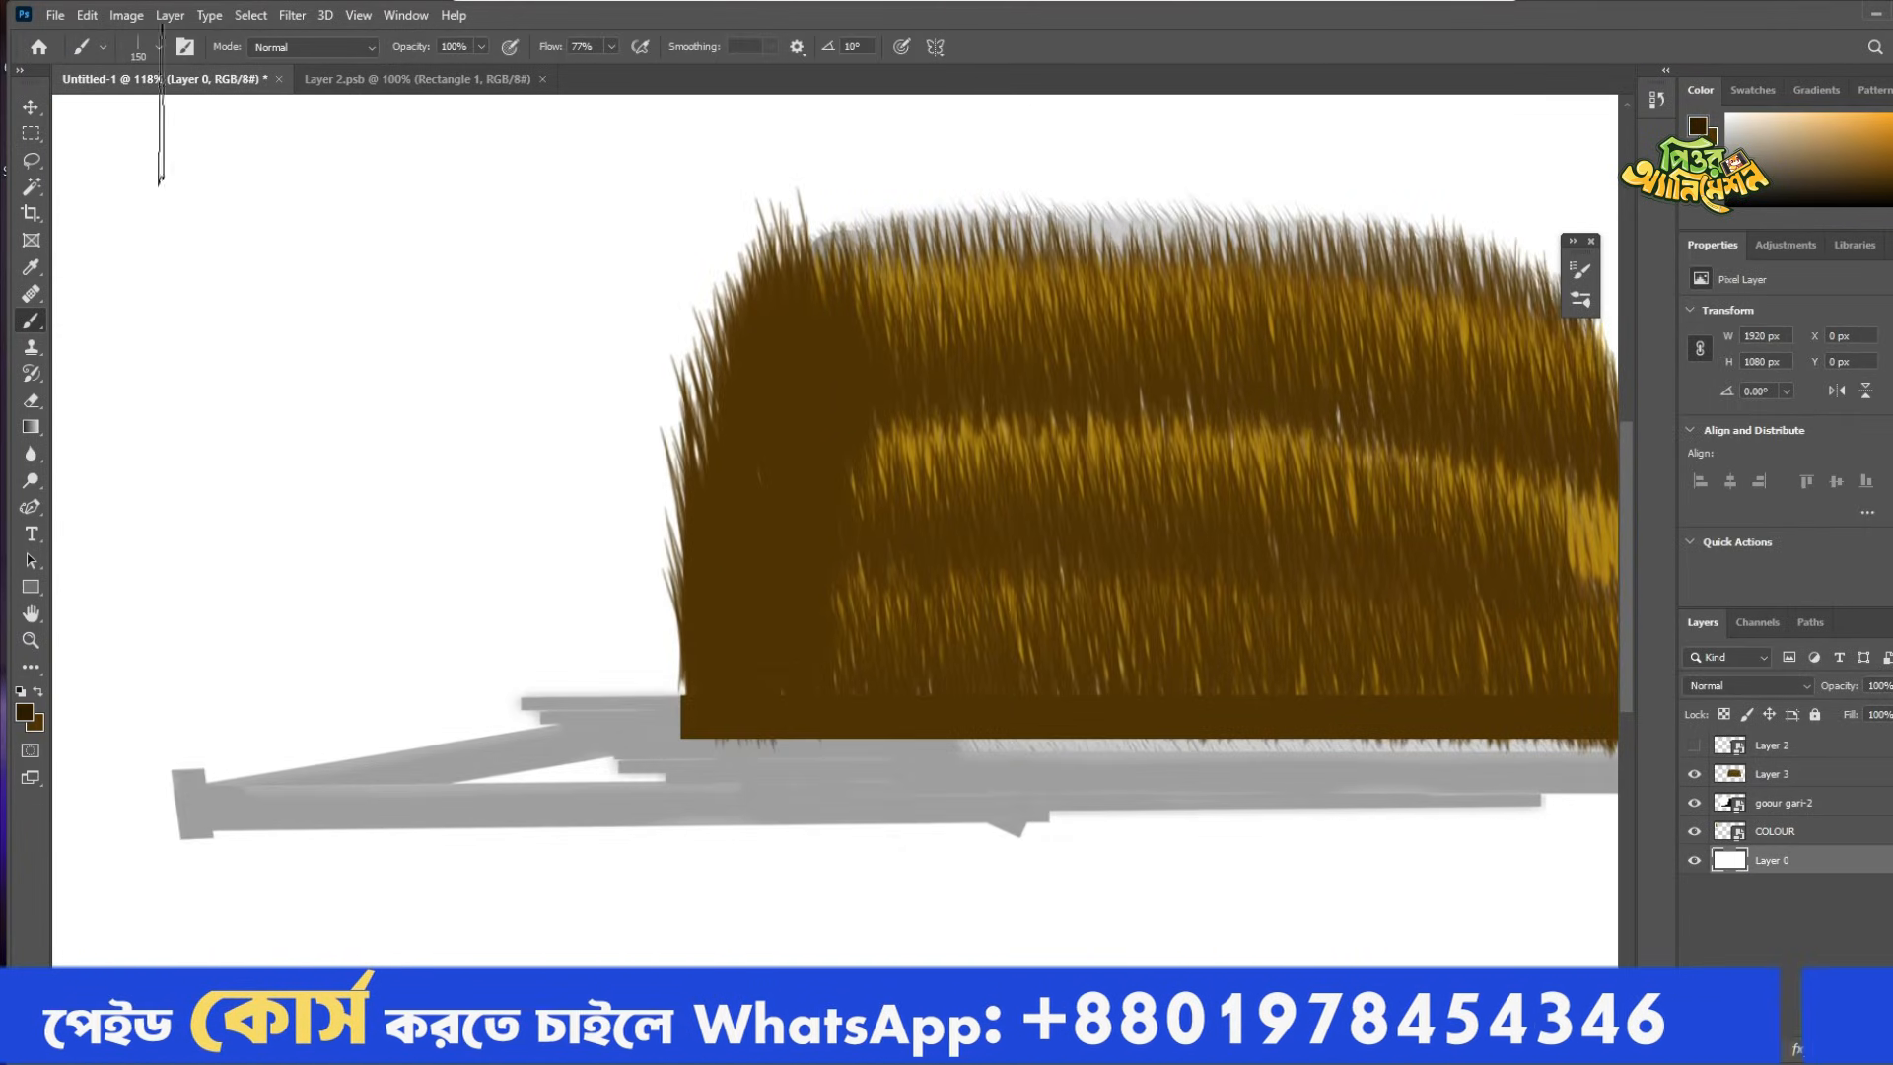
Paint a lattice of dark horizontal and vertical lines over the inner straw with a soft round 25 px brush.
key(F5)
click(1306, 266)
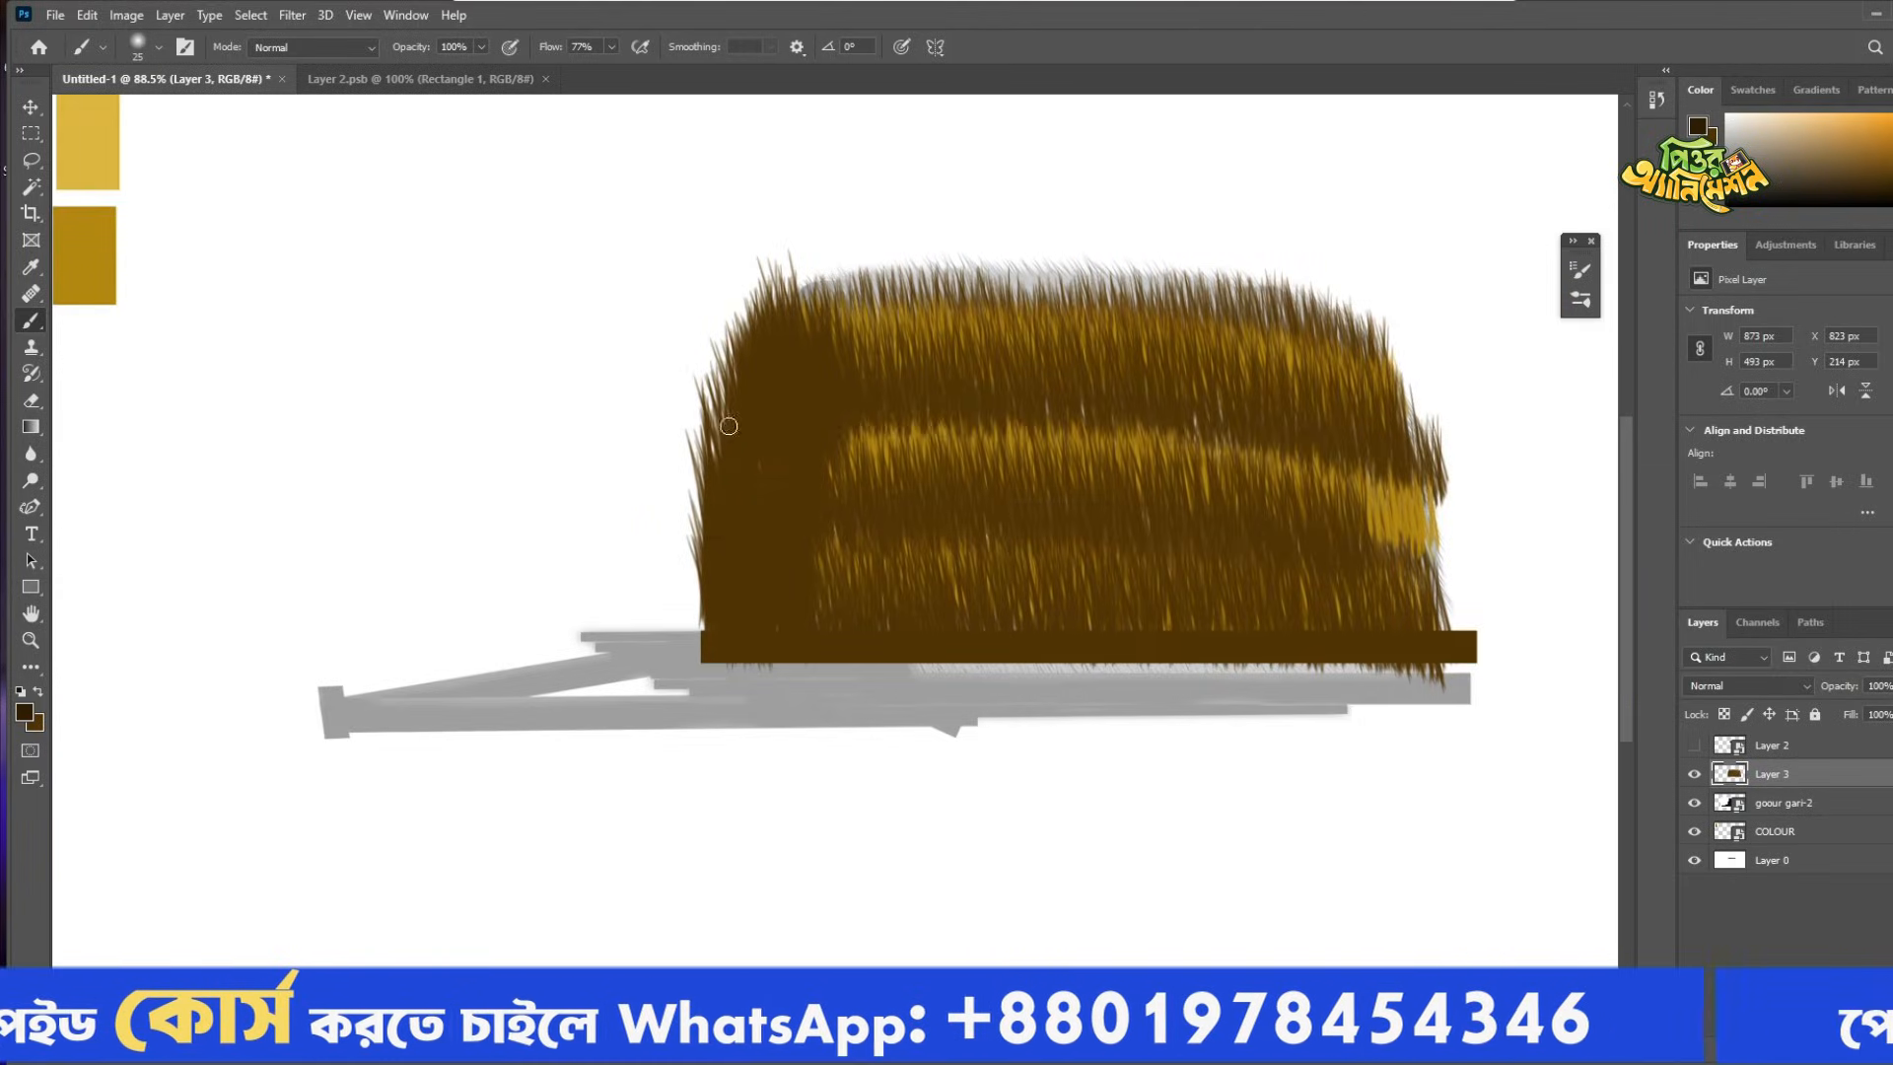
drag(720, 426, 1400, 459)
drag(705, 532, 1434, 557)
drag(695, 614, 1410, 631)
drag(738, 345, 1343, 400)
drag(840, 298, 796, 660)
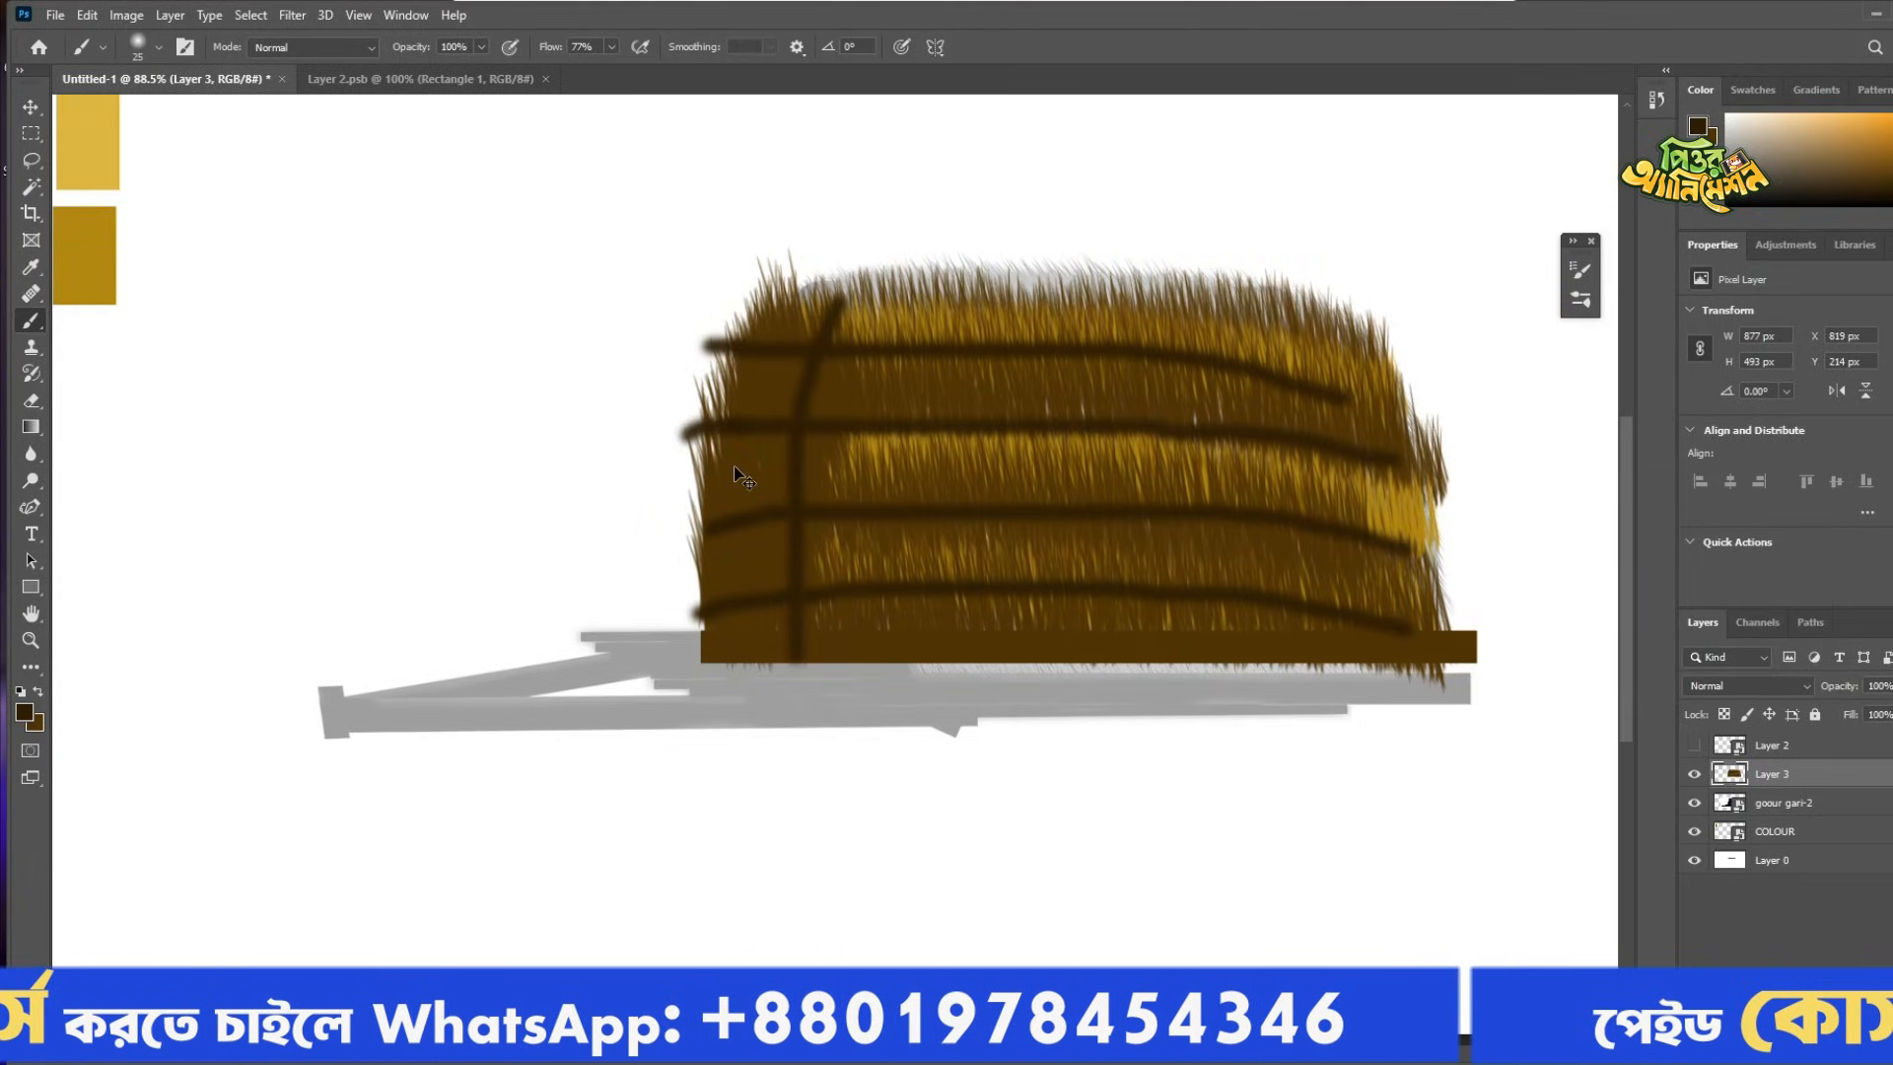
drag(706, 345, 757, 349)
drag(951, 309, 921, 634)
drag(1071, 305, 1032, 687)
drag(774, 310, 745, 671)
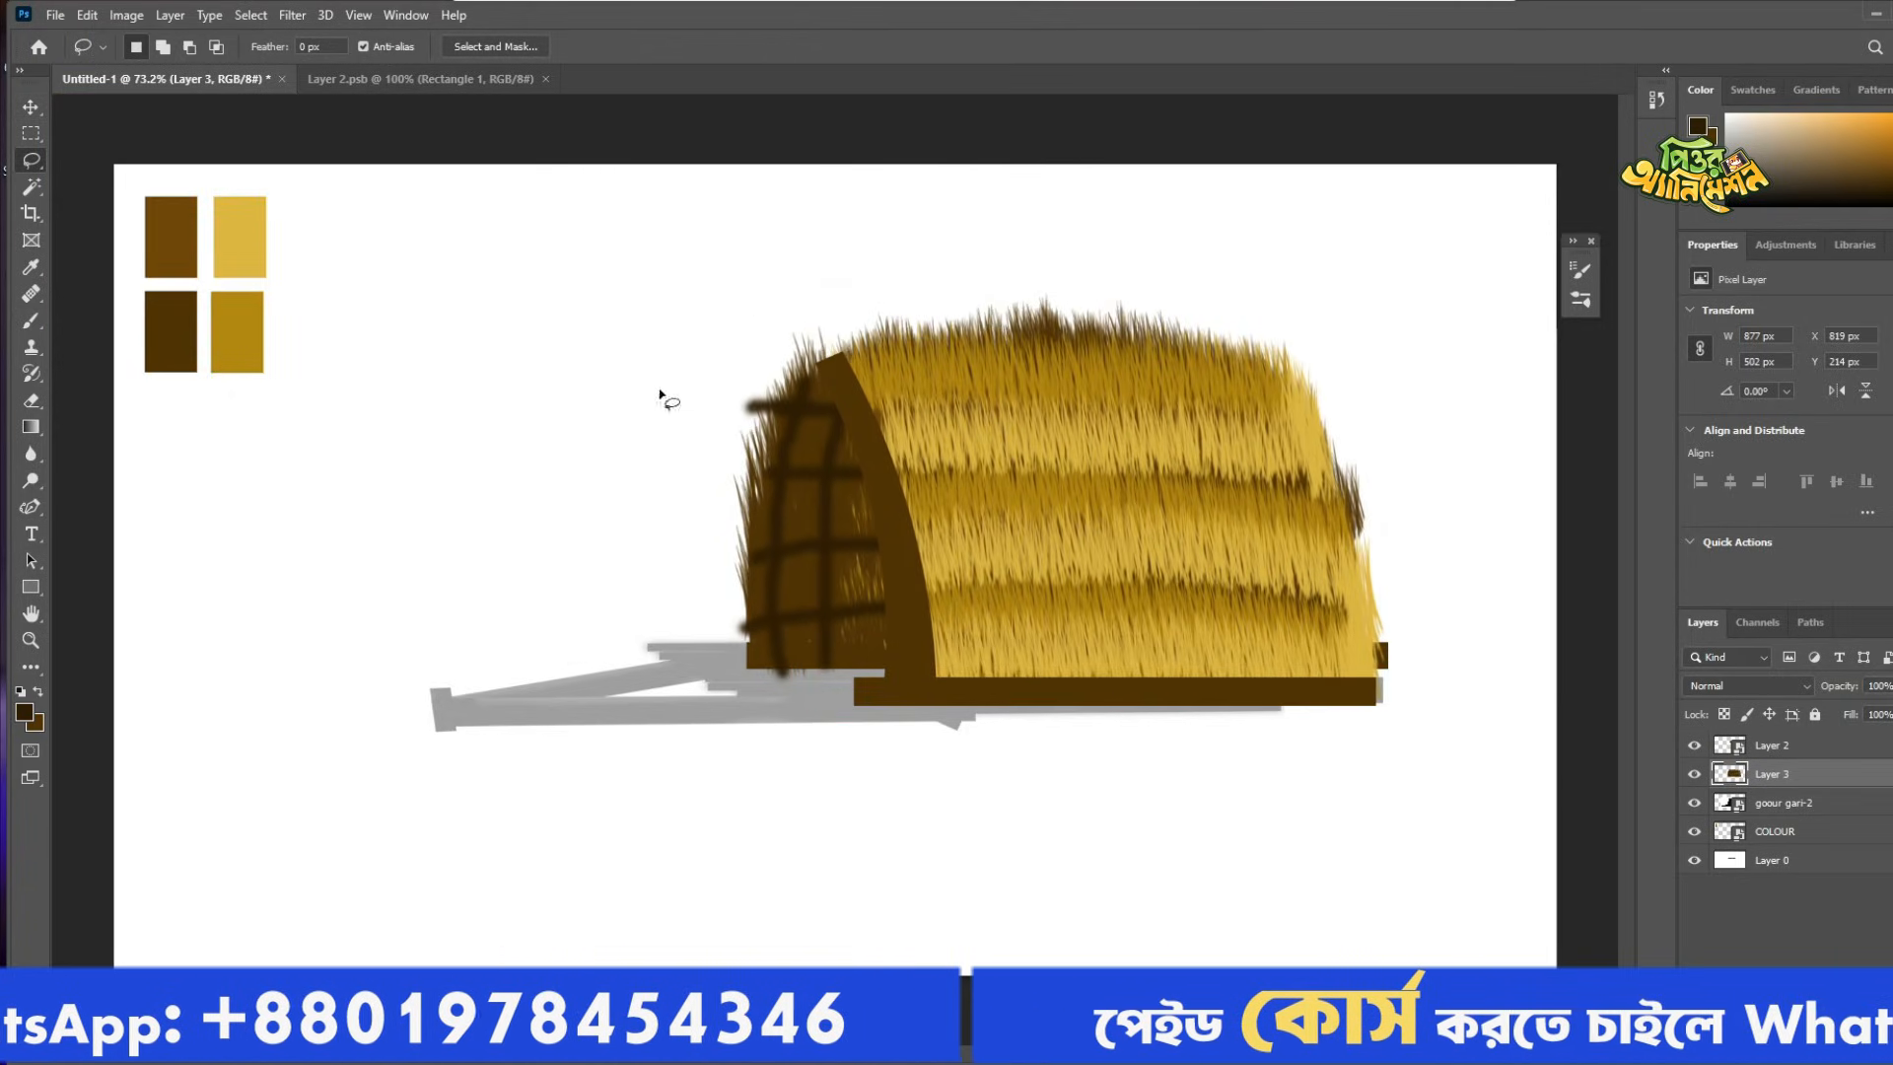
Delete the inner straw protruding behind the roof using a lasso selection, and transform the remaining lattice to fit the hood's front opening.
drag(907, 351, 777, 400)
key(Delete)
key(ctrl+d)
click(31, 106)
mouse_move(824, 506)
mouse_down()
mouse_move(854, 505)
mouse_move(824, 510)
mouse_up()
drag(728, 352, 710, 342)
drag(710, 523, 786, 514)
key(Return)
click(1455, 786)
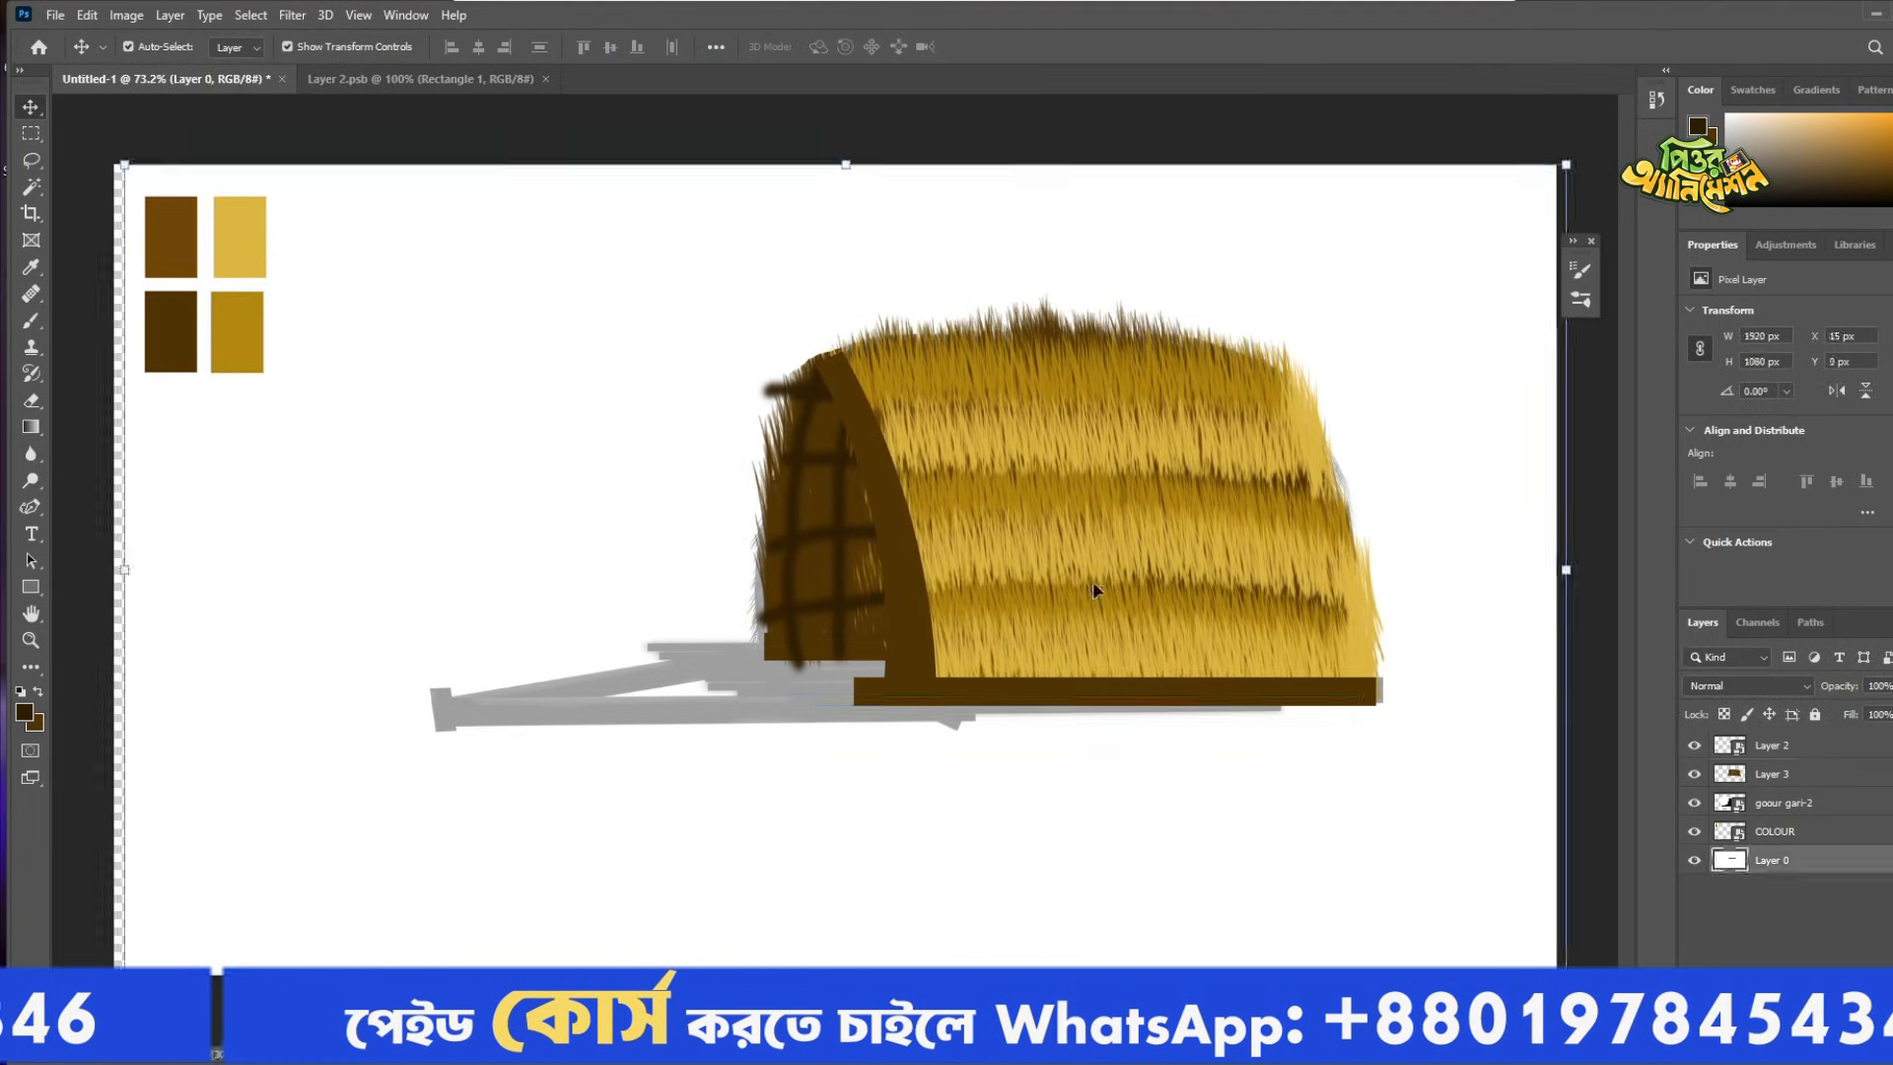
click(1091, 588)
scroll(1083, 676, up, 3)
scroll(884, 670, down, 3)
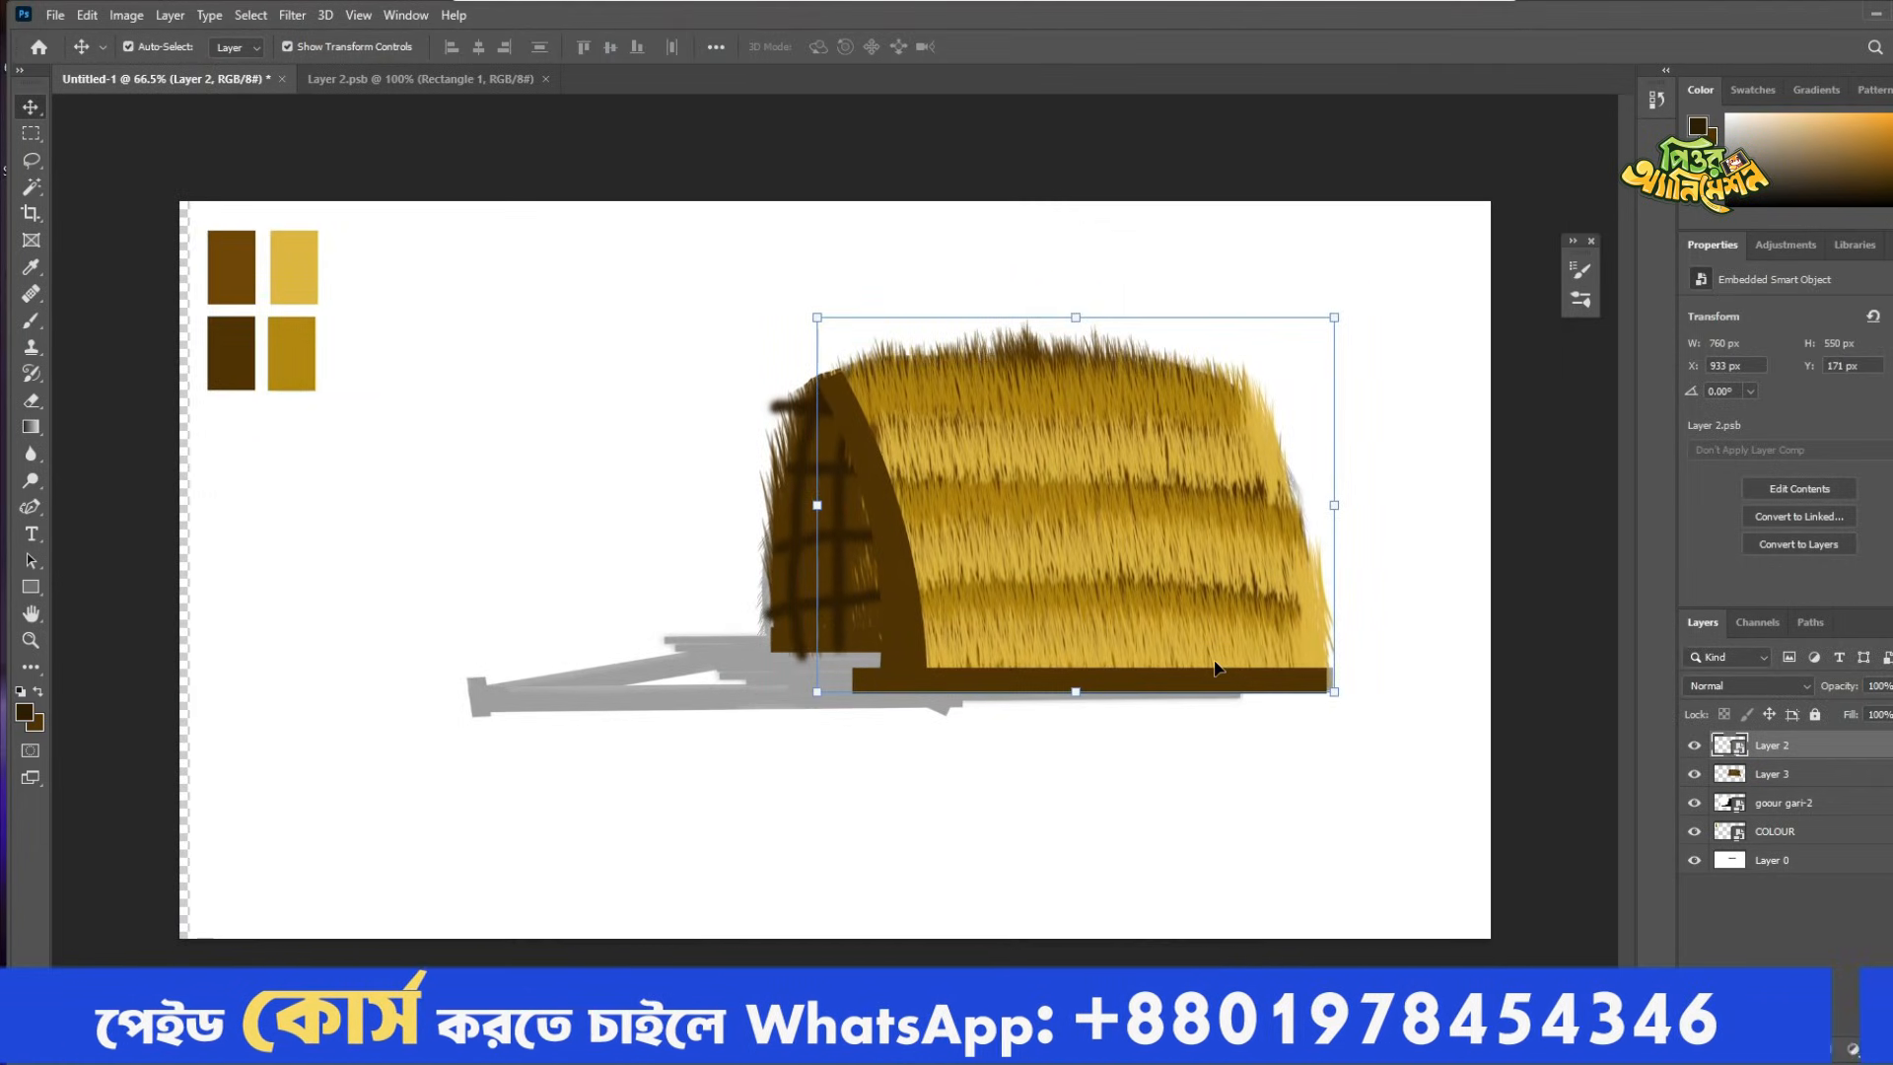
click(571, 516)
drag(571, 516, 542, 516)
scroll(884, 711, down, 3)
Hide the roof and inner straw layers and add a new empty layer above them.
click(1074, 592)
click(1694, 745)
click(1693, 775)
click(1772, 860)
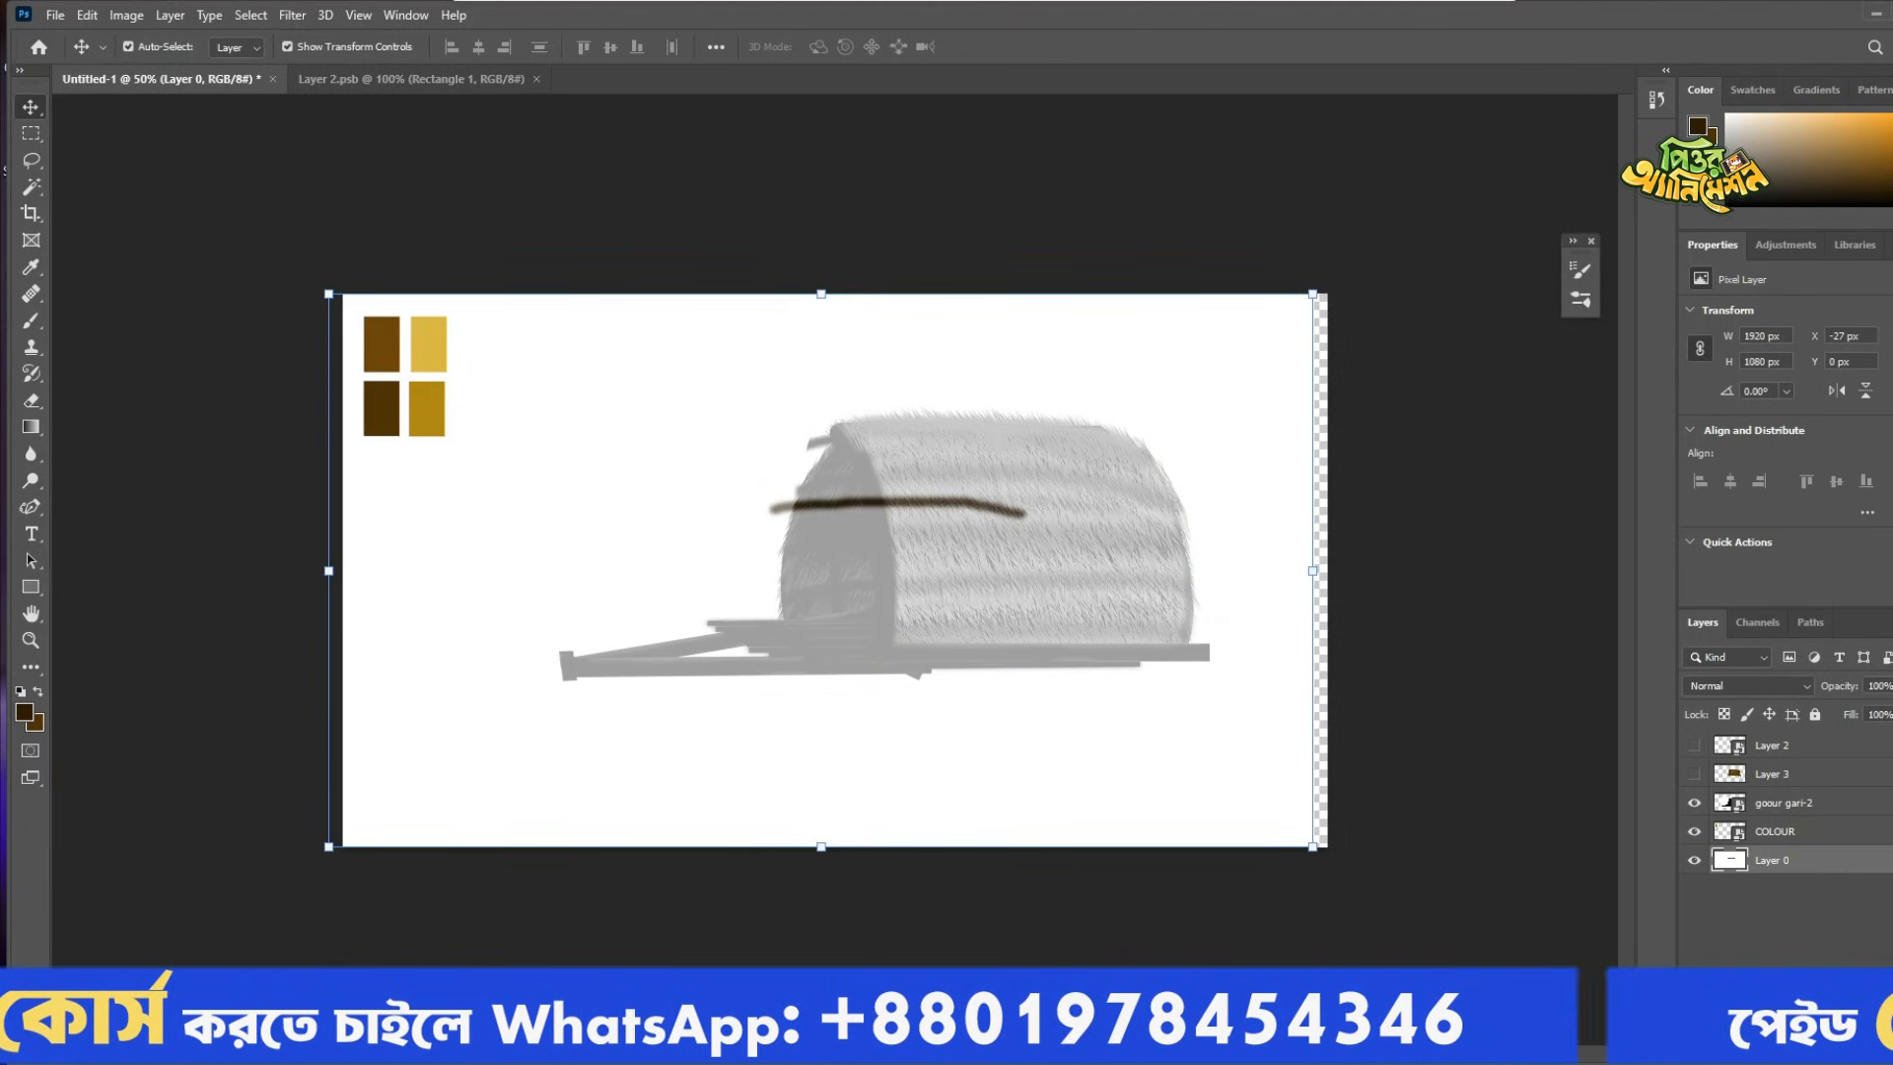
click(1771, 746)
key(ctrl+alt+shift+n)
Outline the cart's slanted upper shaft with the Pen tool, turn it into a selection, and fill it with dark brown.
scroll(667, 664, up, 8)
key(p)
right_click(30, 507)
click(109, 505)
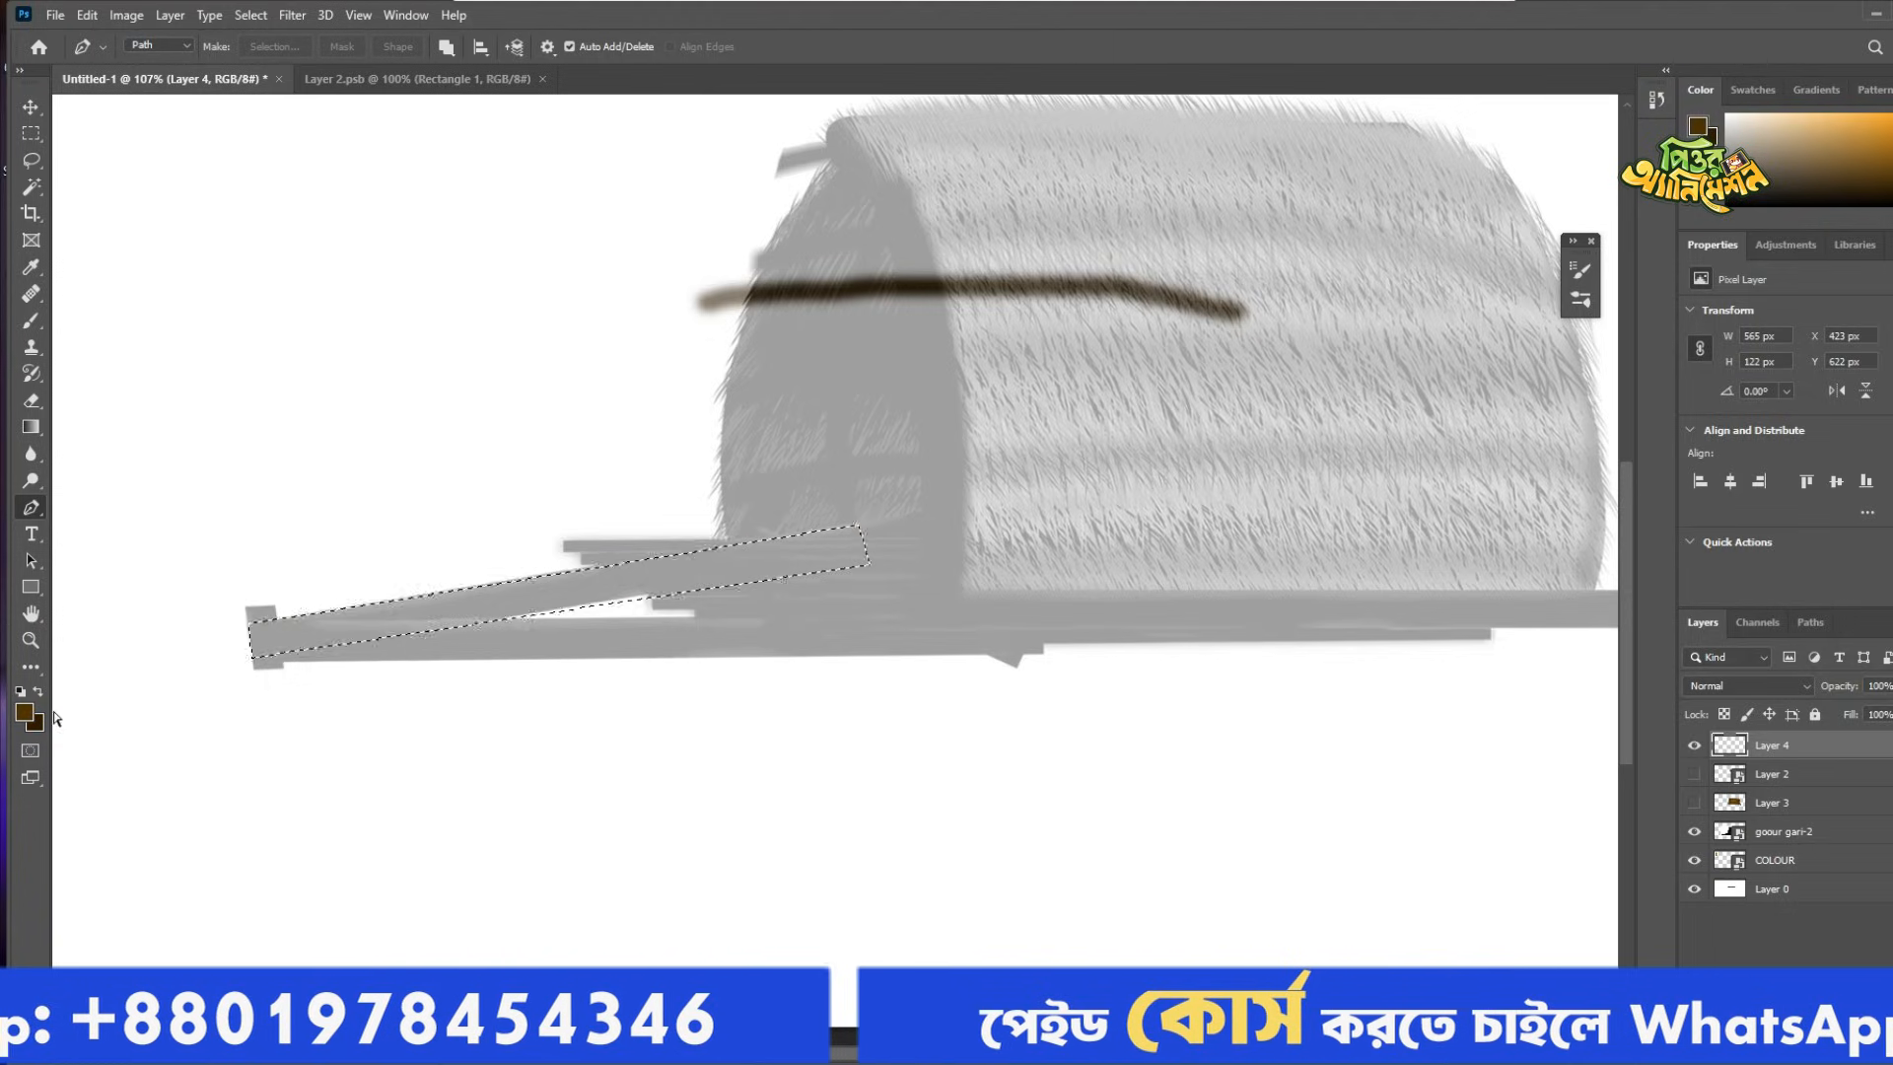
key(ctrl+BackSpace)
click(38, 691)
key(ctrl+BackSpace)
key(ctrl+d)
click(32, 108)
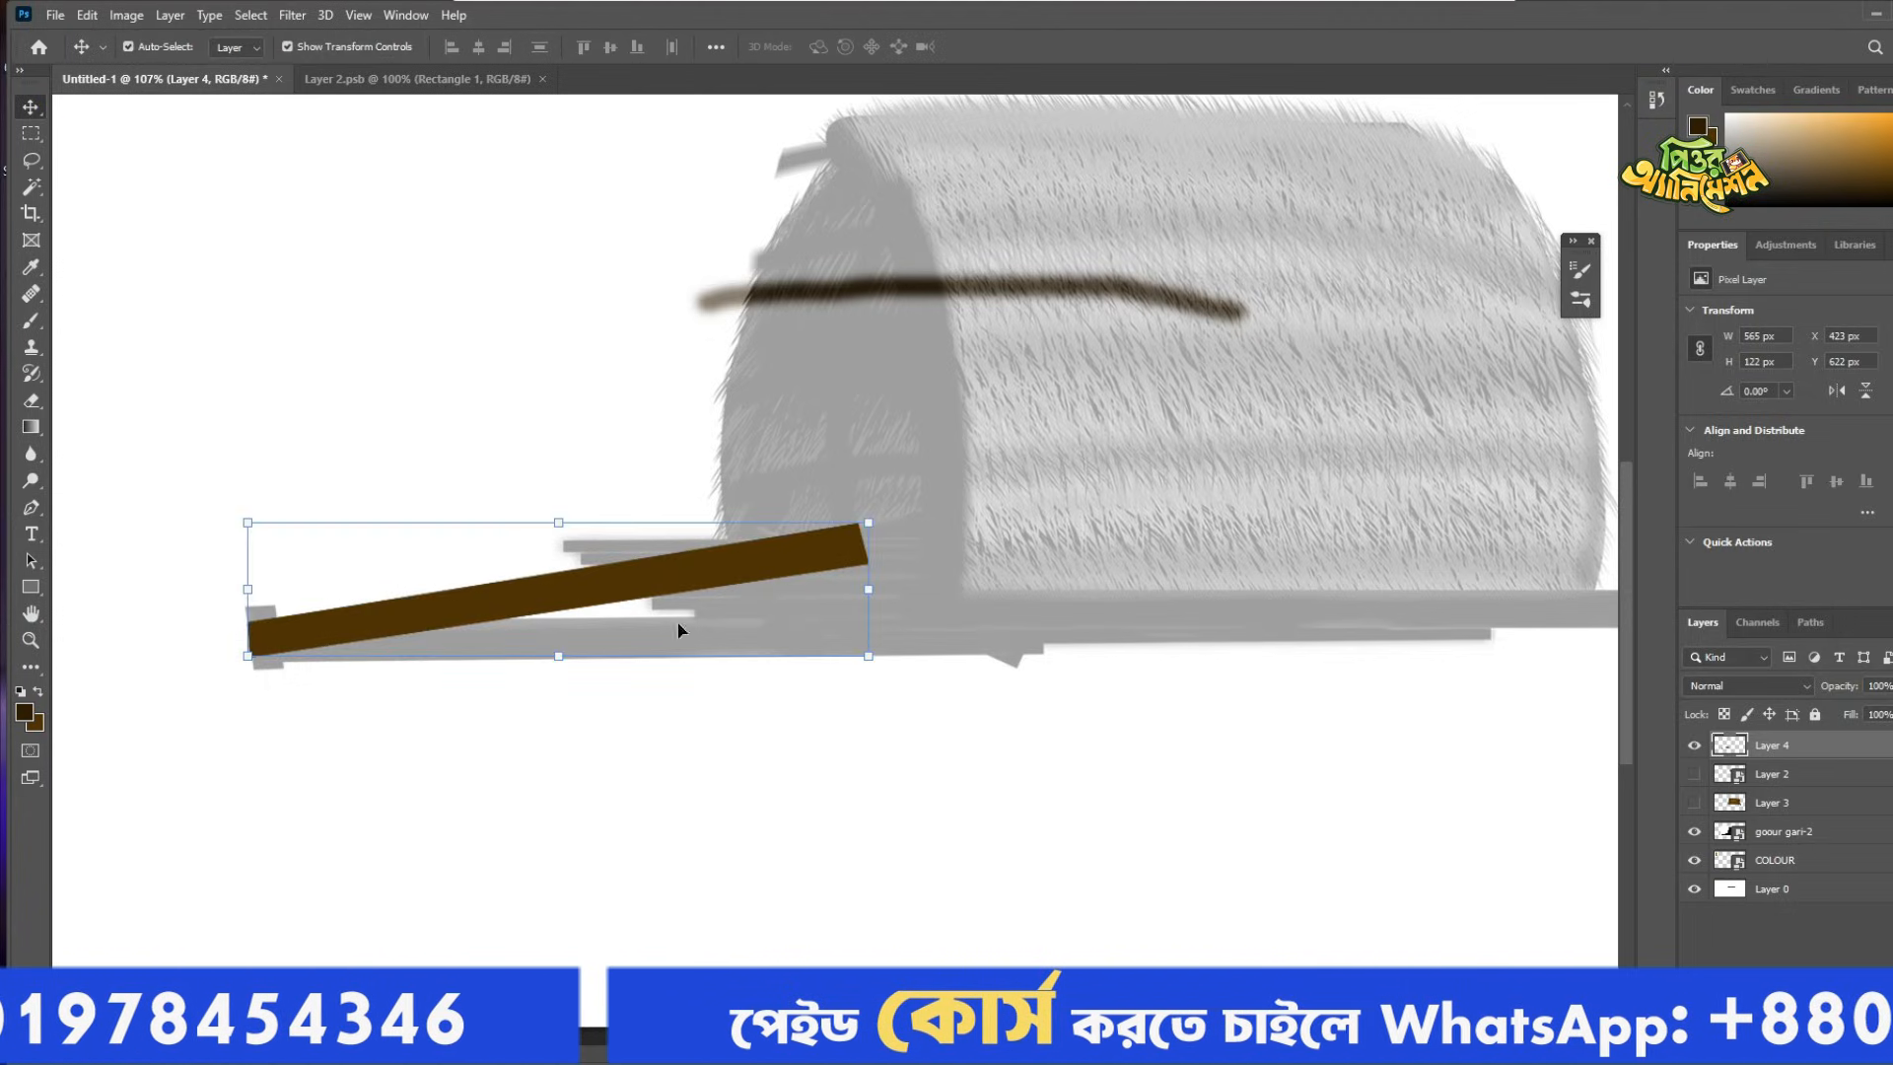
Duplicate the shaft beam and rotate the copy into a nearly horizontal lower shaft meeting the original at the front tip.
drag(749, 560, 749, 630)
drag(875, 740, 852, 797)
drag(819, 717, 807, 670)
key(Return)
drag(567, 598, 569, 607)
key(Return)
Fine-tune the size, position and angle of the upper shaft beam to follow the sketch.
click(598, 579)
drag(559, 523, 560, 545)
drag(618, 591, 621, 569)
drag(891, 661, 890, 654)
drag(819, 523, 817, 531)
key(Return)
click(744, 769)
Fill a vertical dark brown crossbar across the front tip of the shafts on the copied shaft's layer.
scroll(743, 773, down, 4)
scroll(641, 685, up, 8)
key(m)
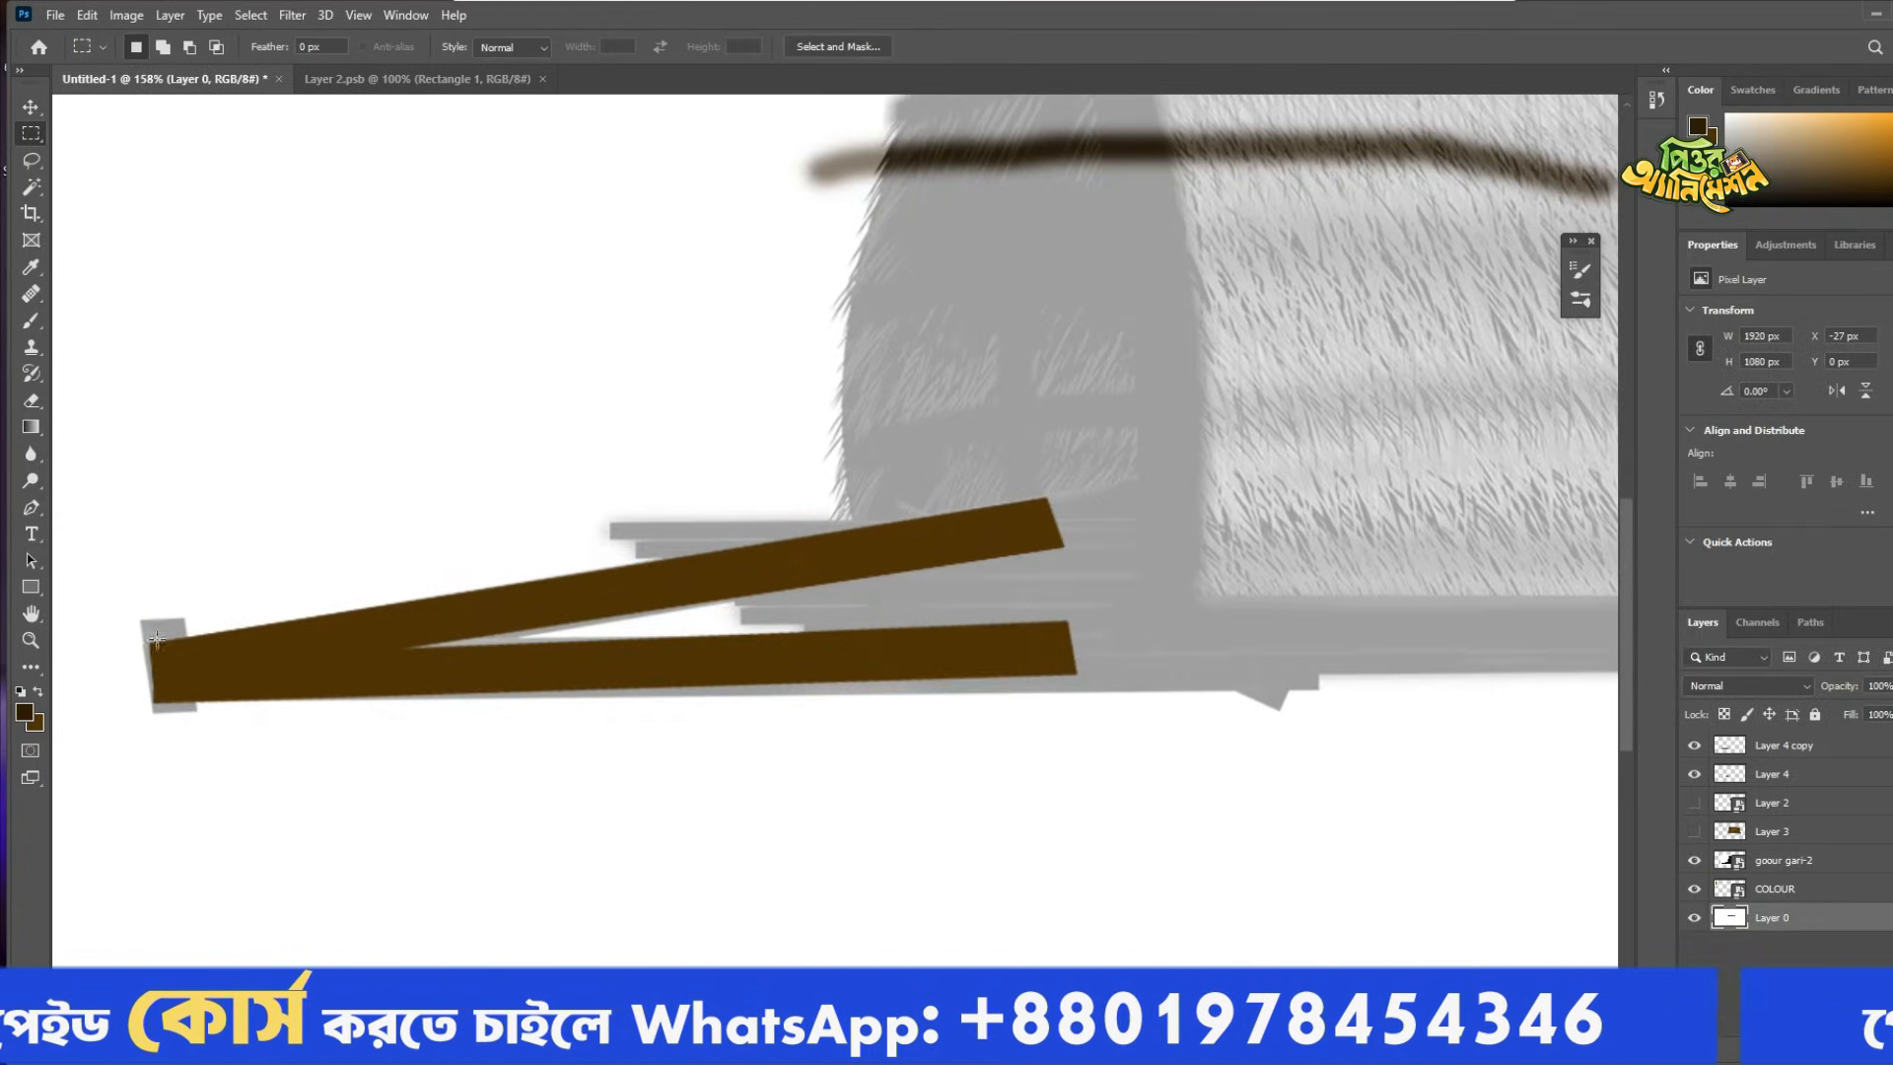
drag(195, 781, 195, 786)
key(ctrl+BackSpace)
key(ctrl+z)
click(1819, 751)
key(ctrl+BackSpace)
key(ctrl+d)
scroll(410, 490, down, 8)
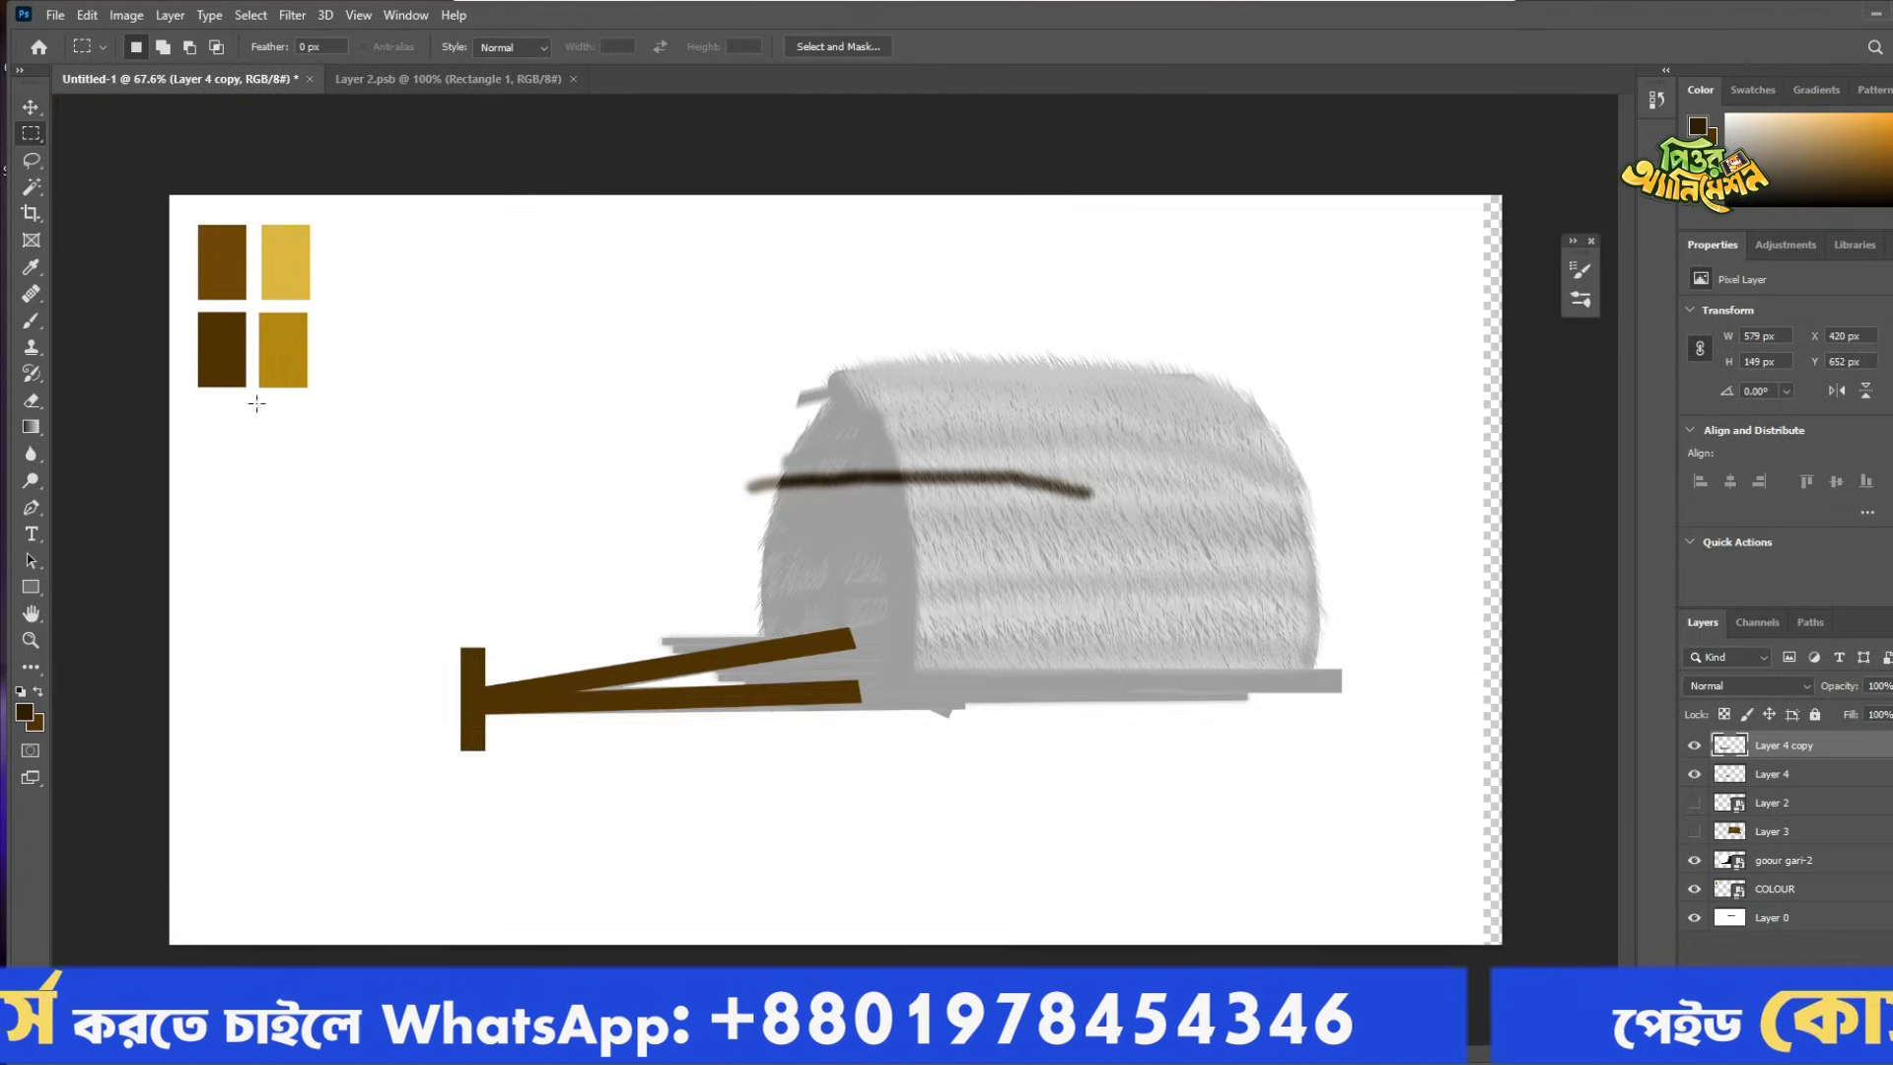
Combine both shaft layers into one smart object and hide it.
key(v)
shift+click(1765, 773)
right_click(1824, 773)
click(1666, 510)
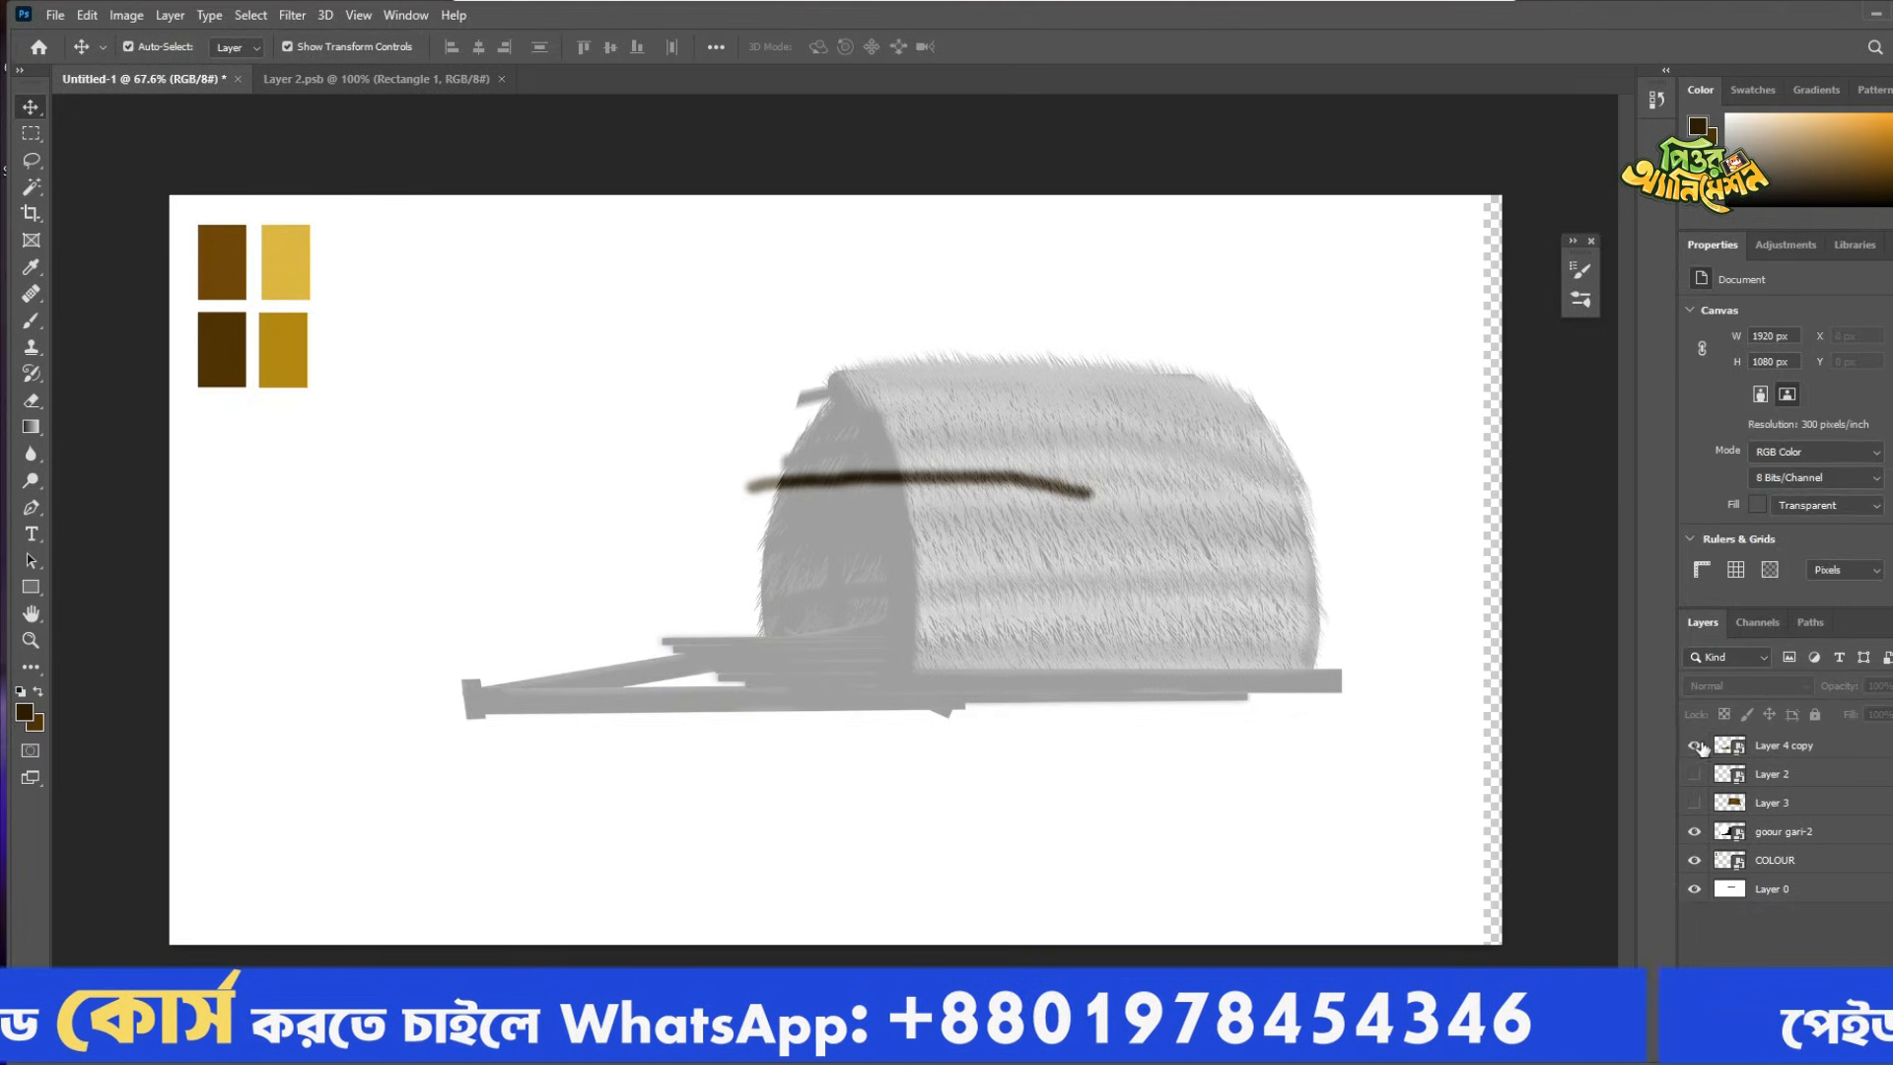
click(1693, 745)
Add a new empty layer above the hidden shaft smart object.
click(689, 617)
scroll(953, 614, up, 2)
click(1783, 745)
key(ctrl+shift+alt+n)
scroll(953, 613, up, 4)
drag(809, 688, 553, 625)
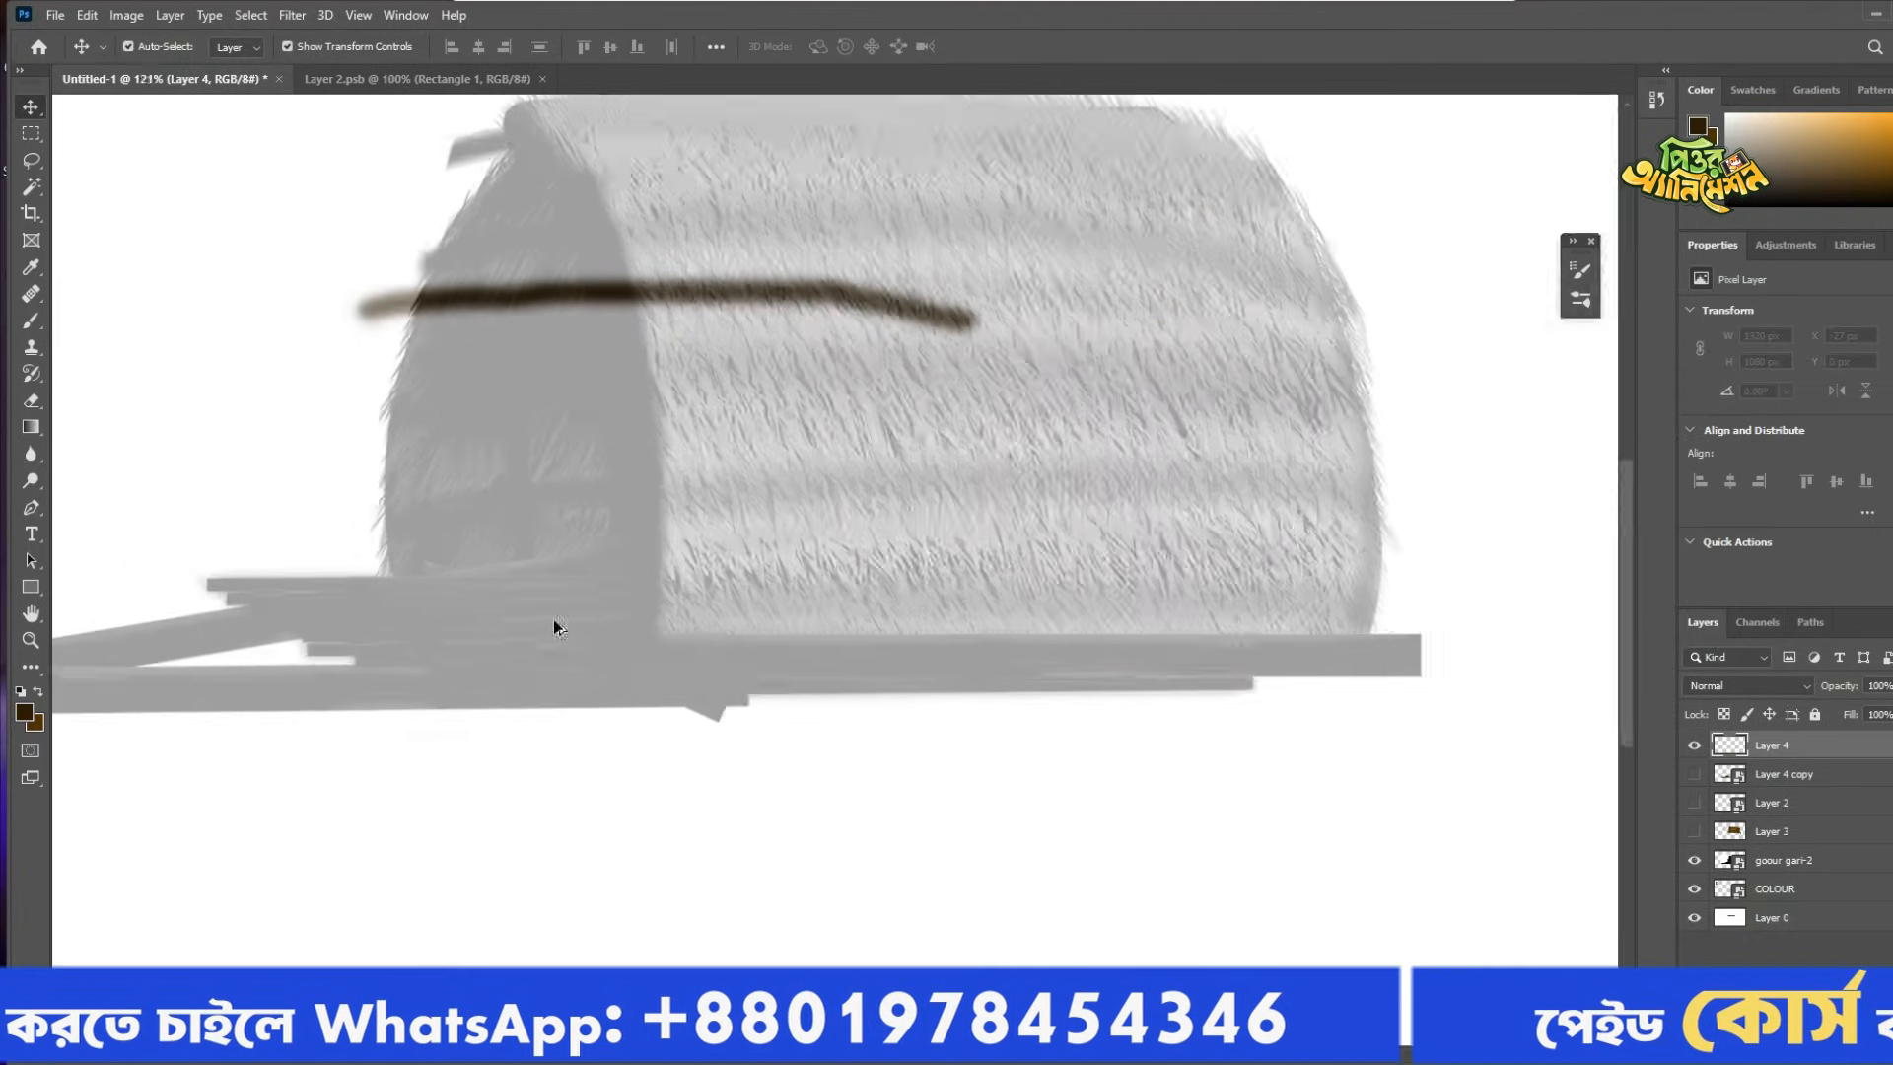
scroll(550, 627, down, 2)
click(35, 136)
drag(264, 580, 916, 600)
key(ctrl+d)
Draw a thin dark brown rectangle about 740 px wide along the upper edge of the cart platform.
click(33, 588)
drag(257, 582, 1014, 596)
scroll(256, 596, up, 6)
key(ctrl+t)
right_click(328, 541)
click(369, 676)
drag(279, 577, 316, 575)
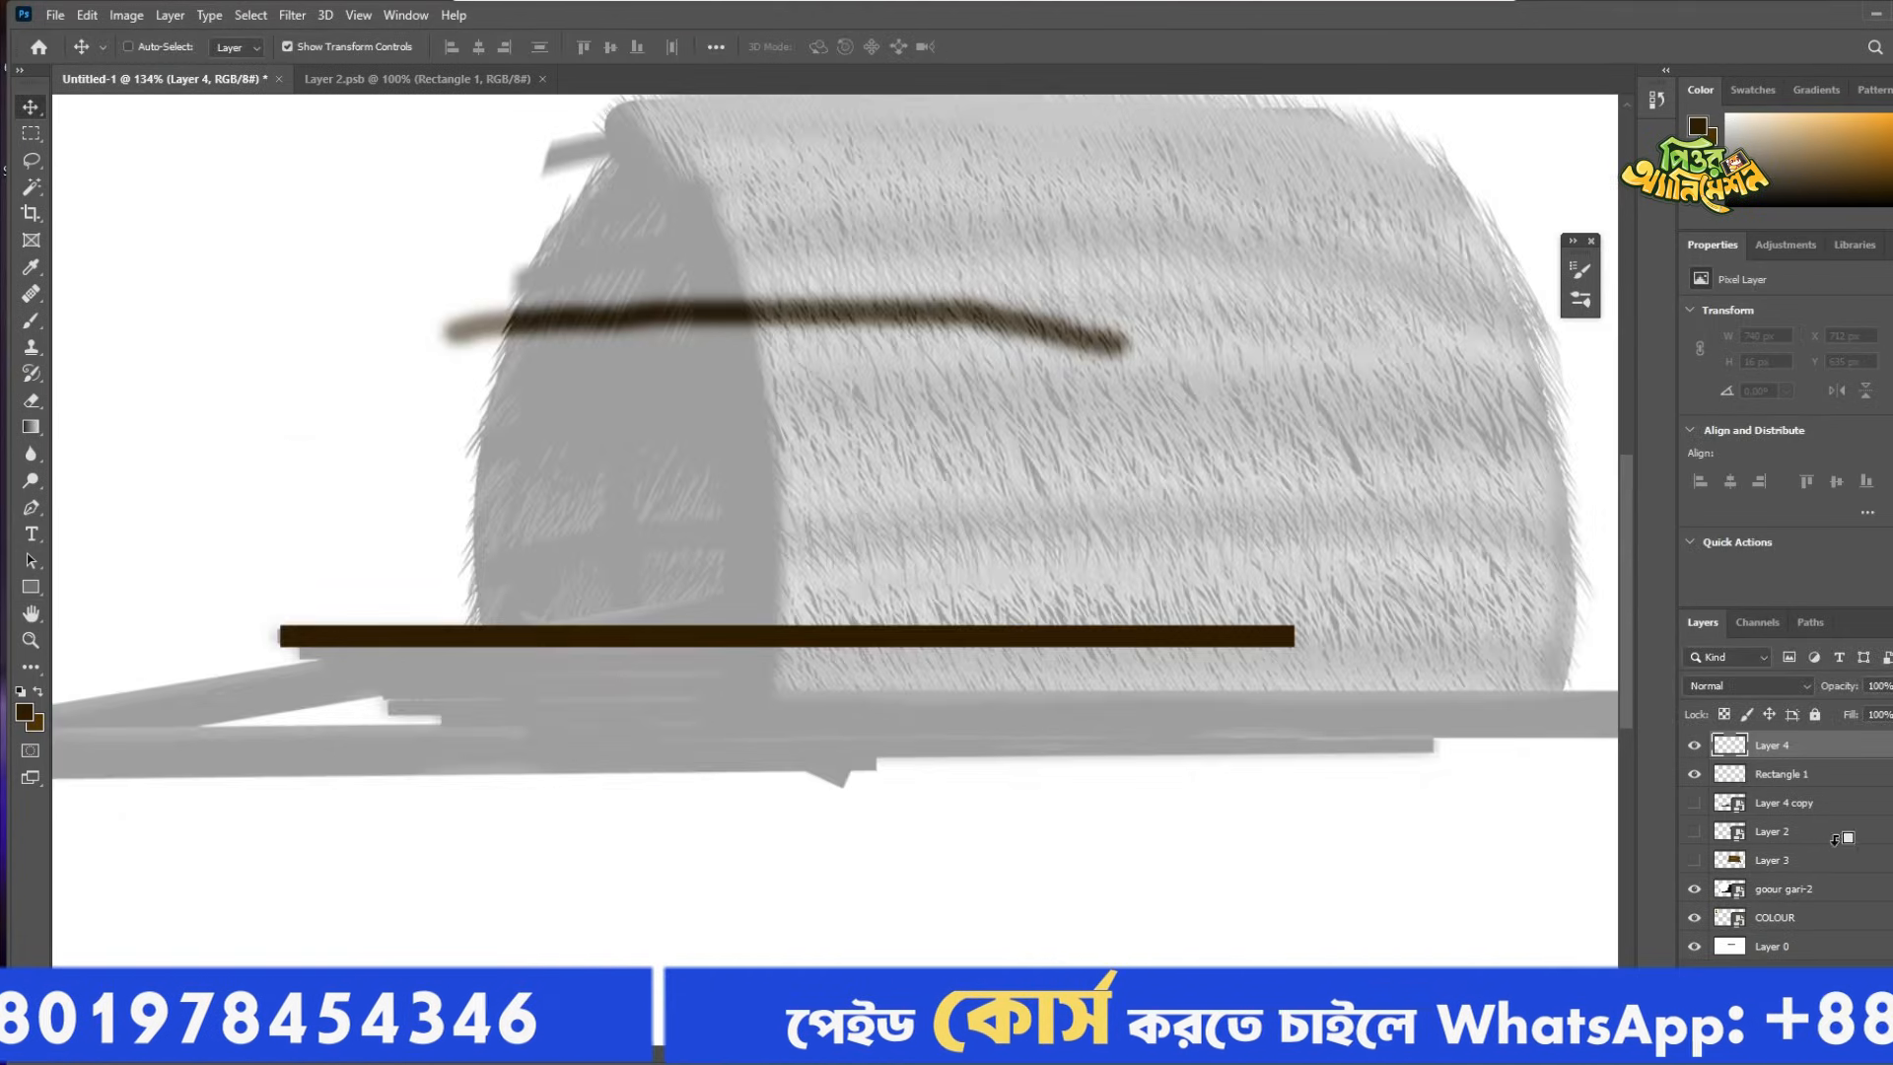
Clip the empty layer to the thin rectangle and brush brown shading along its upper edge.
key(ctrl+alt+g)
scroll(396, 669, up, 3)
scroll(395, 675, down, 2)
key(b)
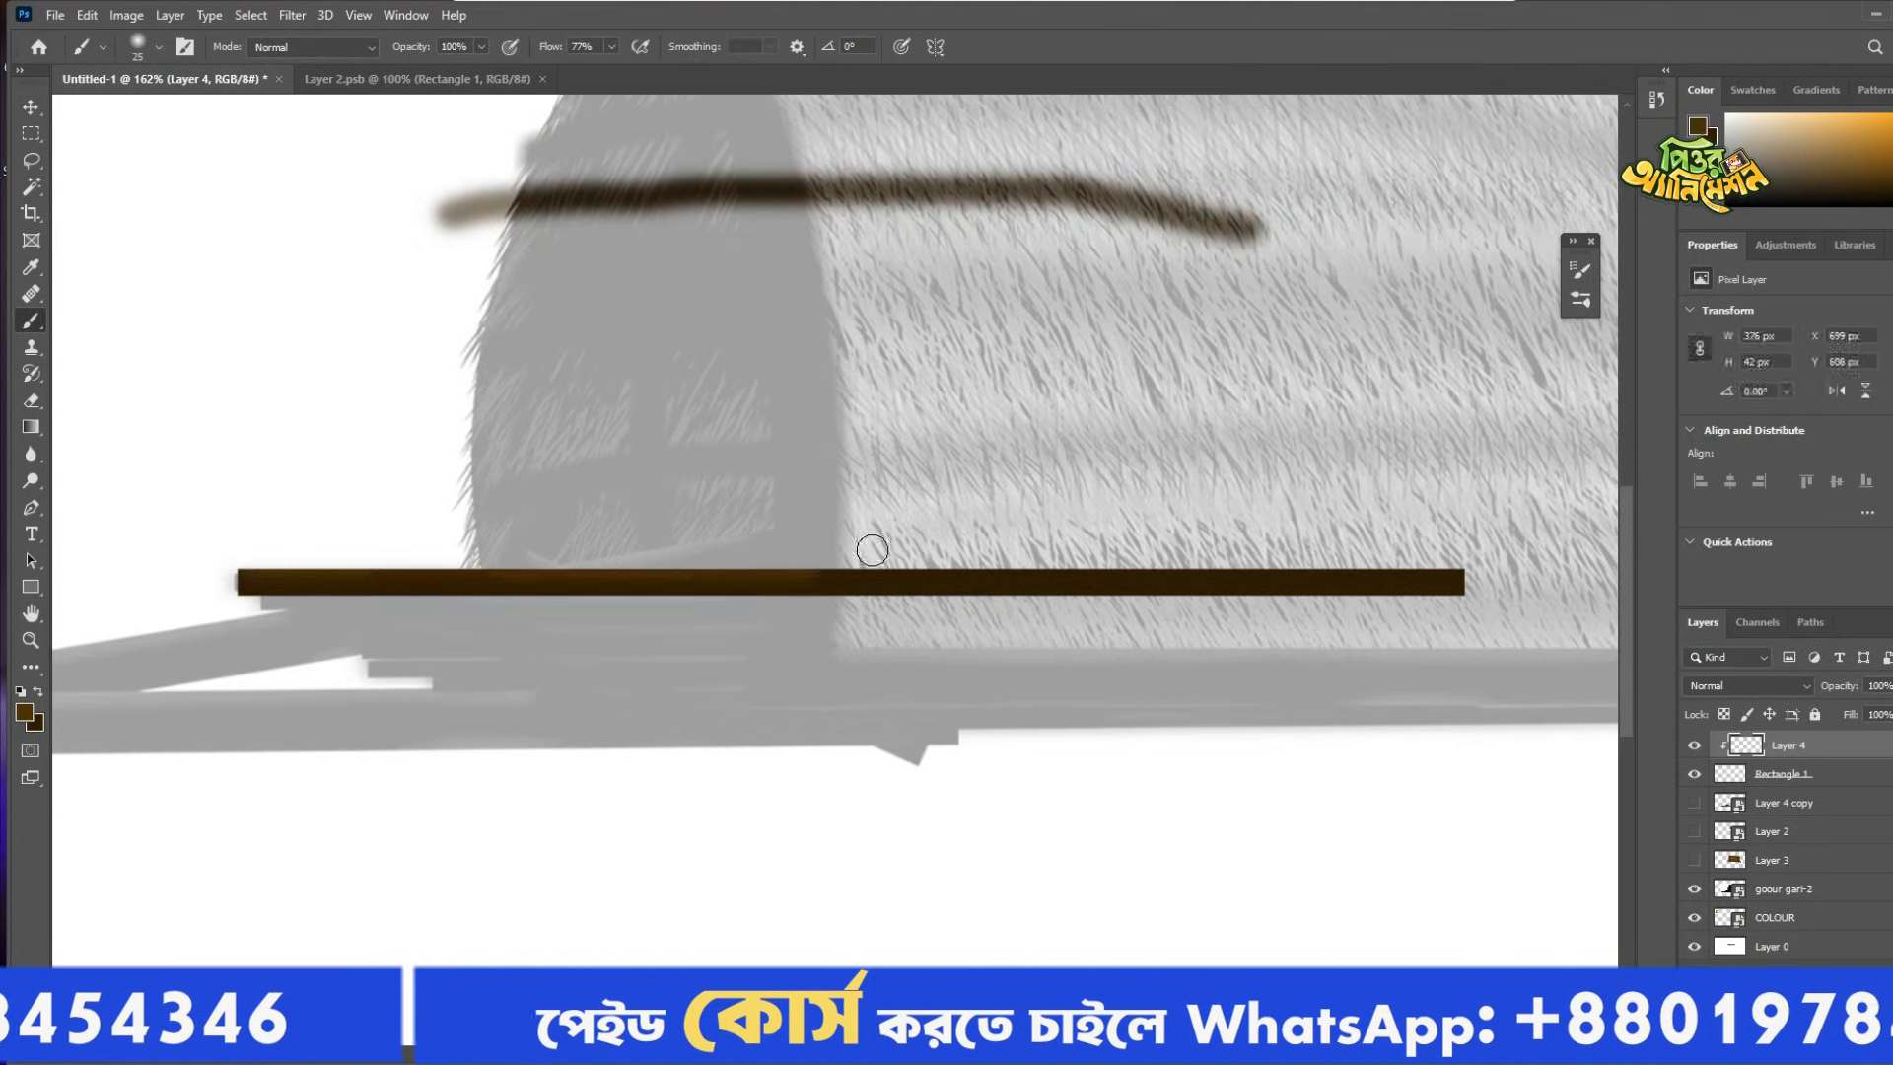
drag(1459, 564, 239, 565)
Pick a lighter brown, reduce the brush size, and paint a highlight along the middle of the rectangle.
click(25, 712)
mouse_move(1479, 603)
mouse_down()
mouse_move(237, 603)
mouse_move(1467, 582)
mouse_up()
click(1473, 620)
click(1689, 473)
key(bracketleft)
scroll(651, 734, down, 5)
scroll(887, 788, up, 2)
Merge the clipped shading layer with the rectangle into one pole layer.
shift+click(1780, 774)
right_click(1765, 773)
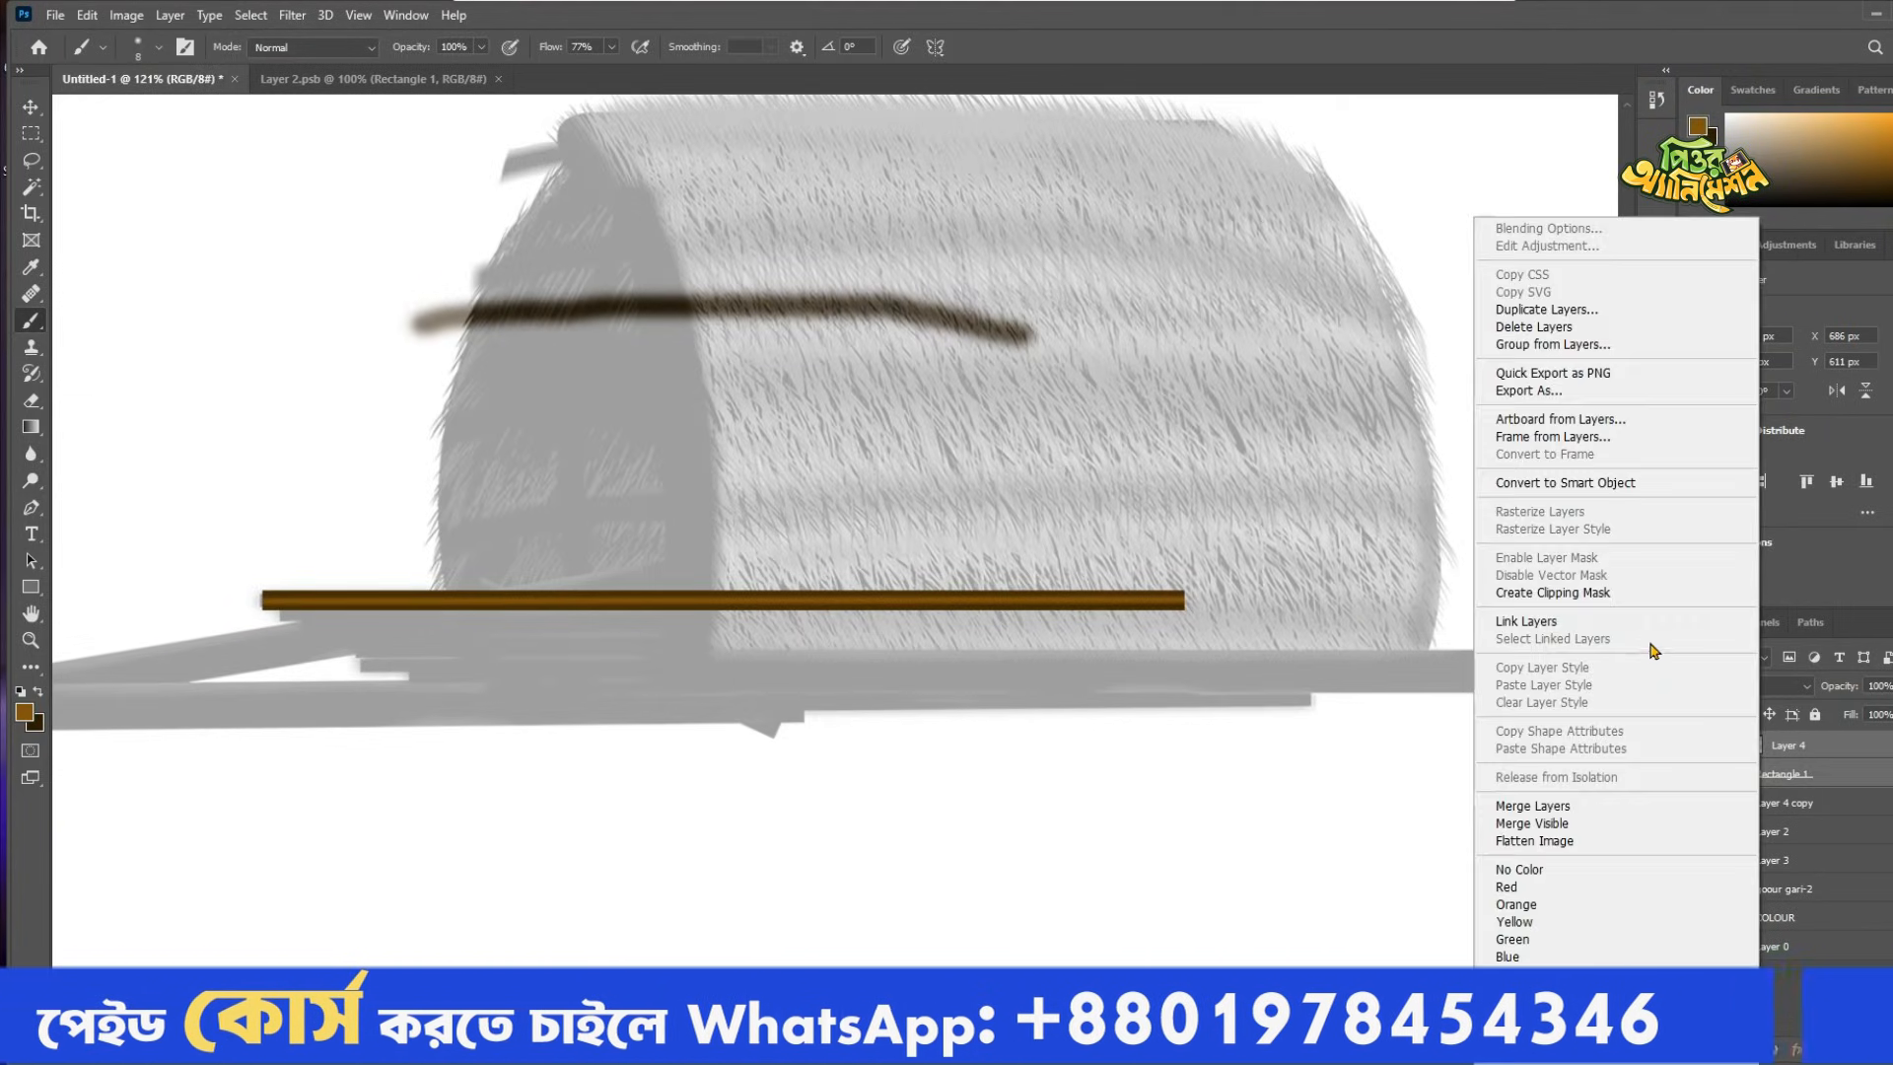
click(1804, 775)
key(ctrl+e)
Rotate the pole slightly so its rear end rises, and darken its front end with a darker brown brush stroke.
scroll(810, 614, up, 2)
key(v)
drag(1197, 631, 1167, 623)
key(Return)
scroll(1016, 857, up, 2)
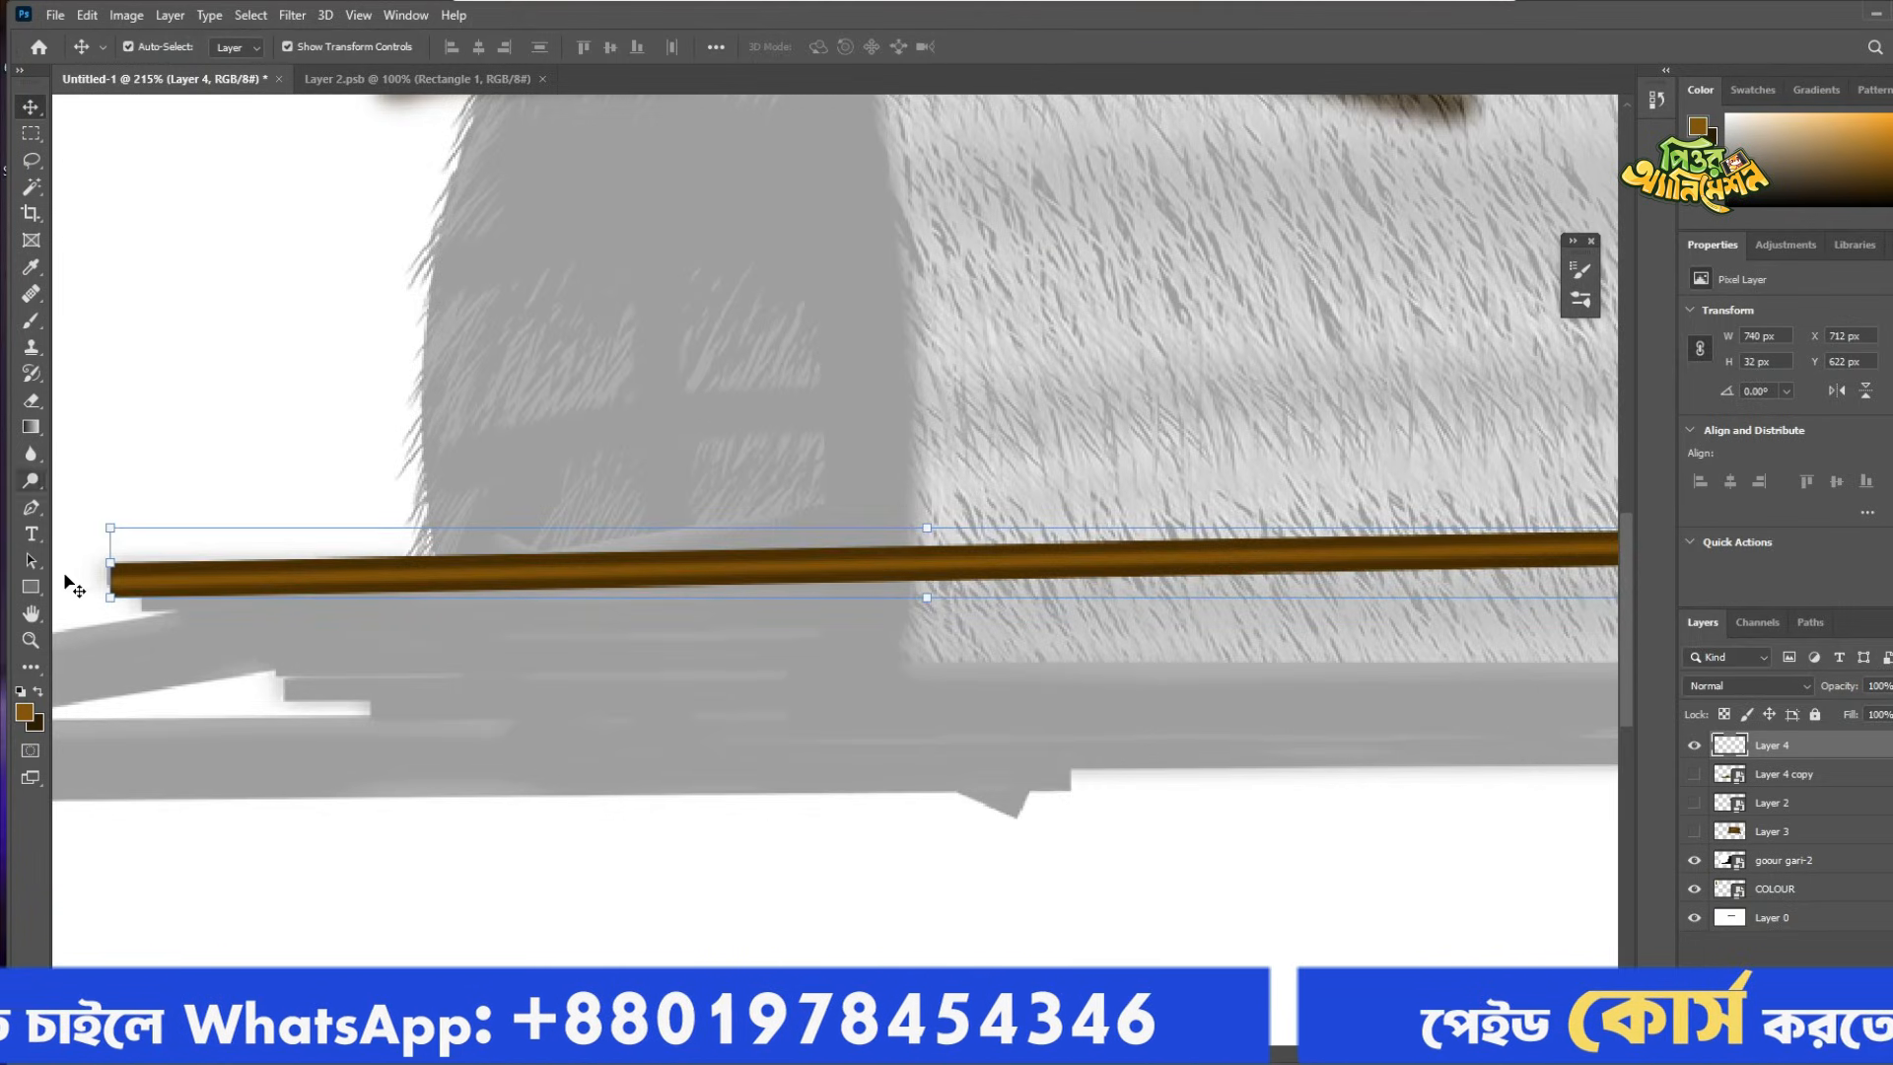
key(b)
key(v)
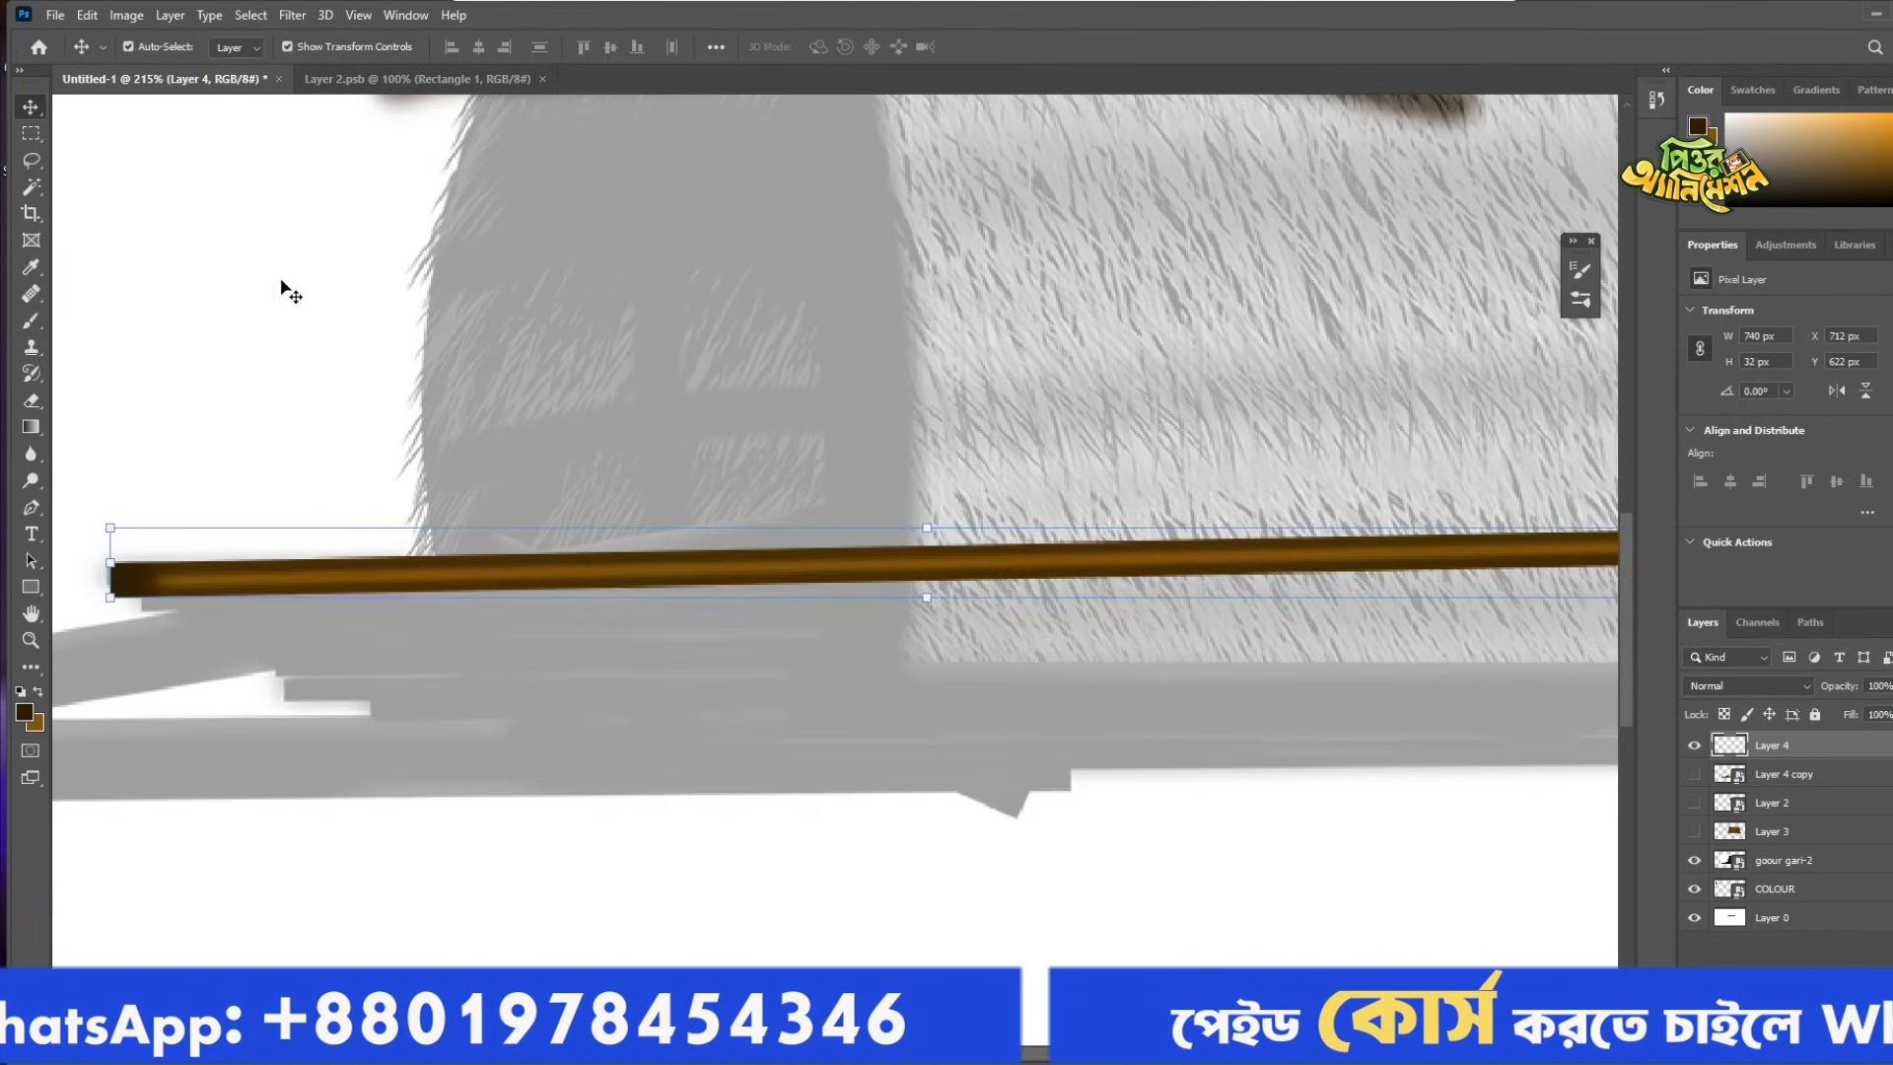
Duplicate the pole repeatedly downward, stepping each group of copies toward the rear, to build a stacked platform.
scroll(352, 619, down, 2)
alt+drag(352, 614, 357, 631)
alt+drag(353, 629, 411, 682)
alt+drag(415, 692, 434, 736)
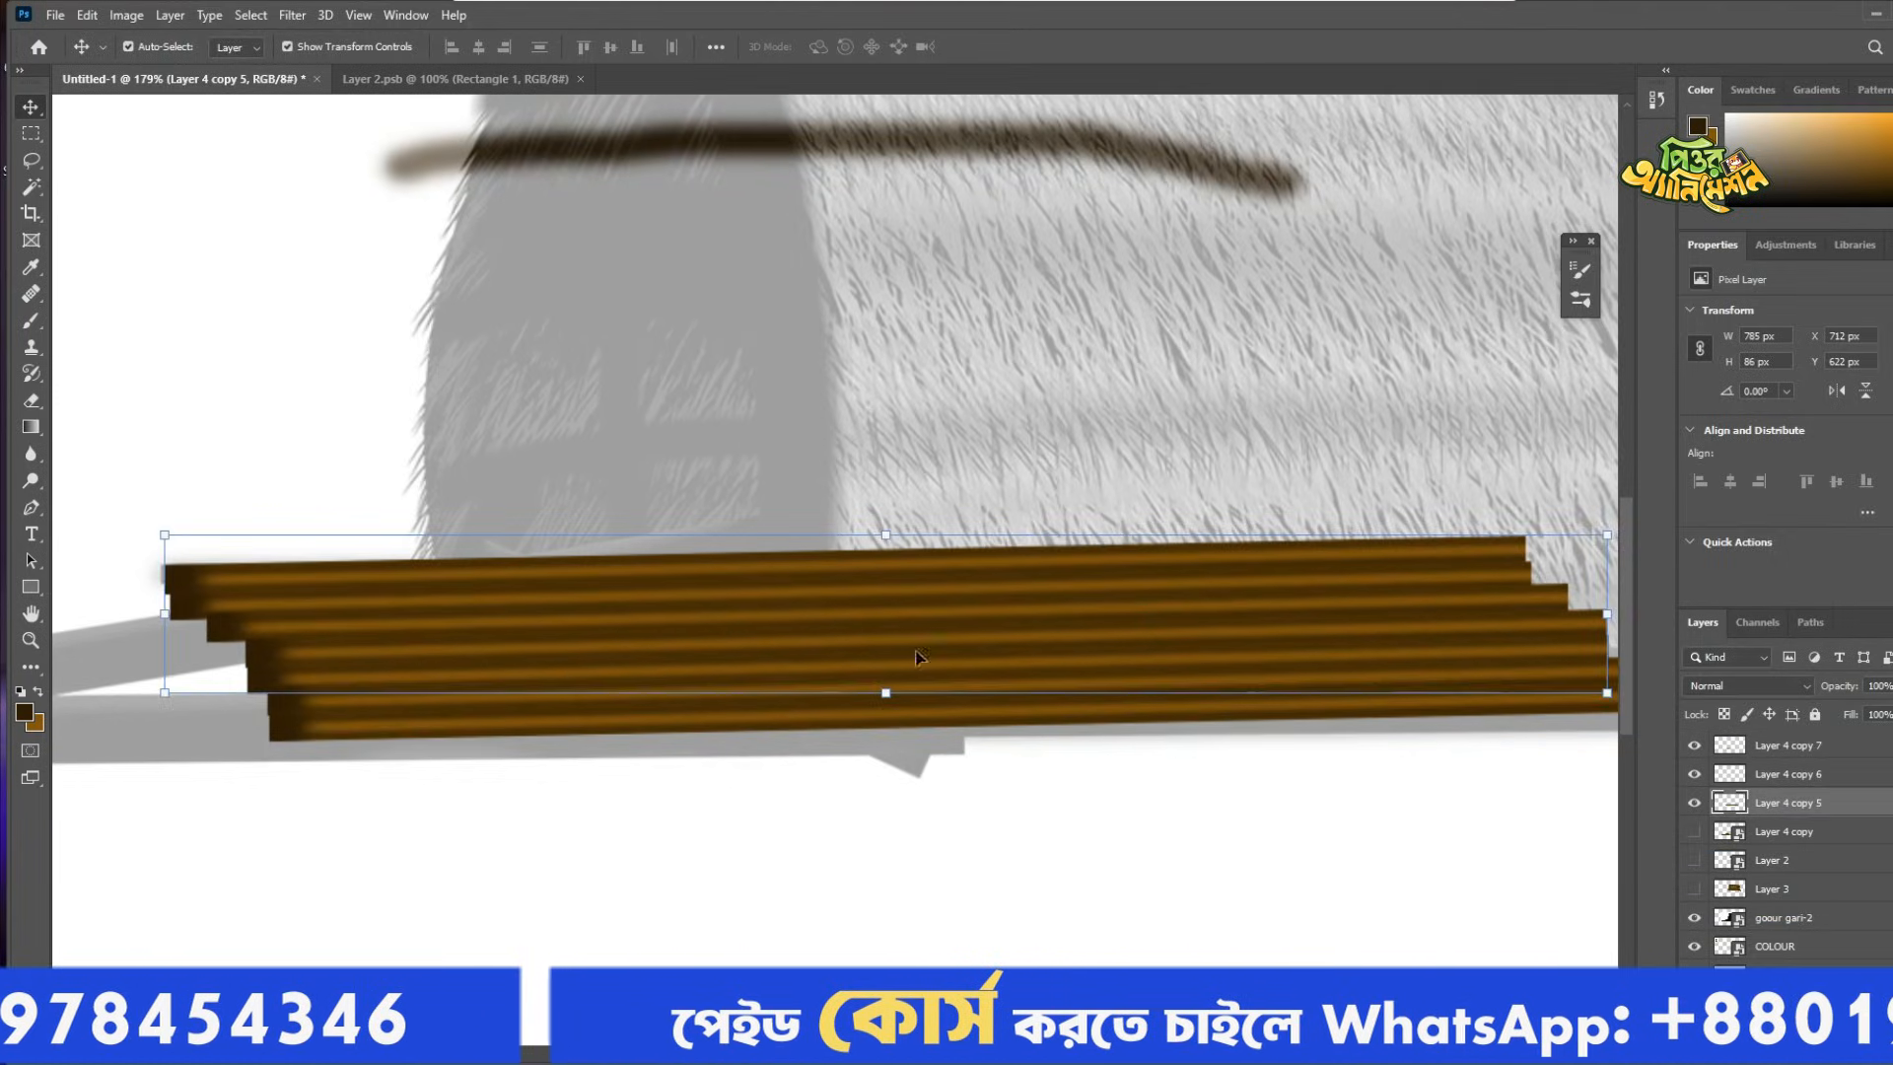
Duplicate the pole stack twice toward the cart's rear and merge all the pole copies into one layer.
drag(976, 690, 1161, 684)
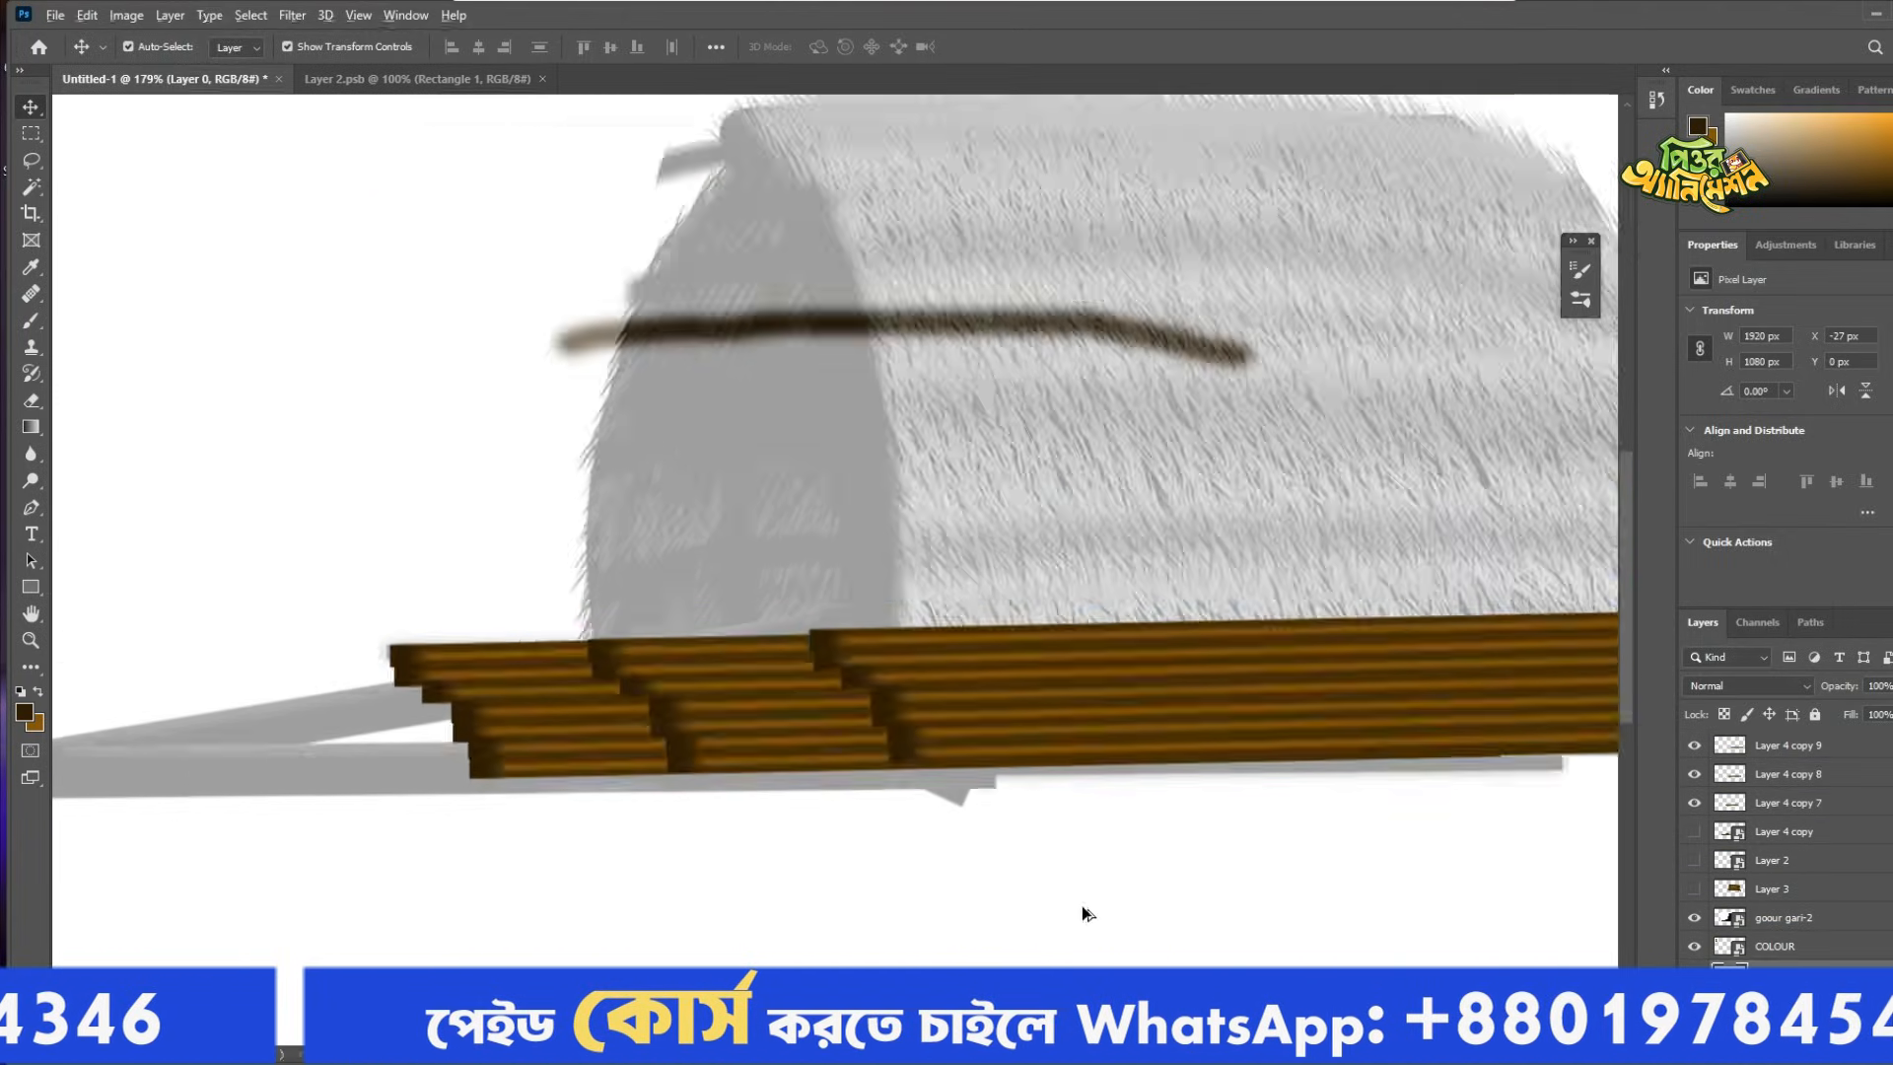
scroll(1080, 905, down, 2)
shift+click(1780, 767)
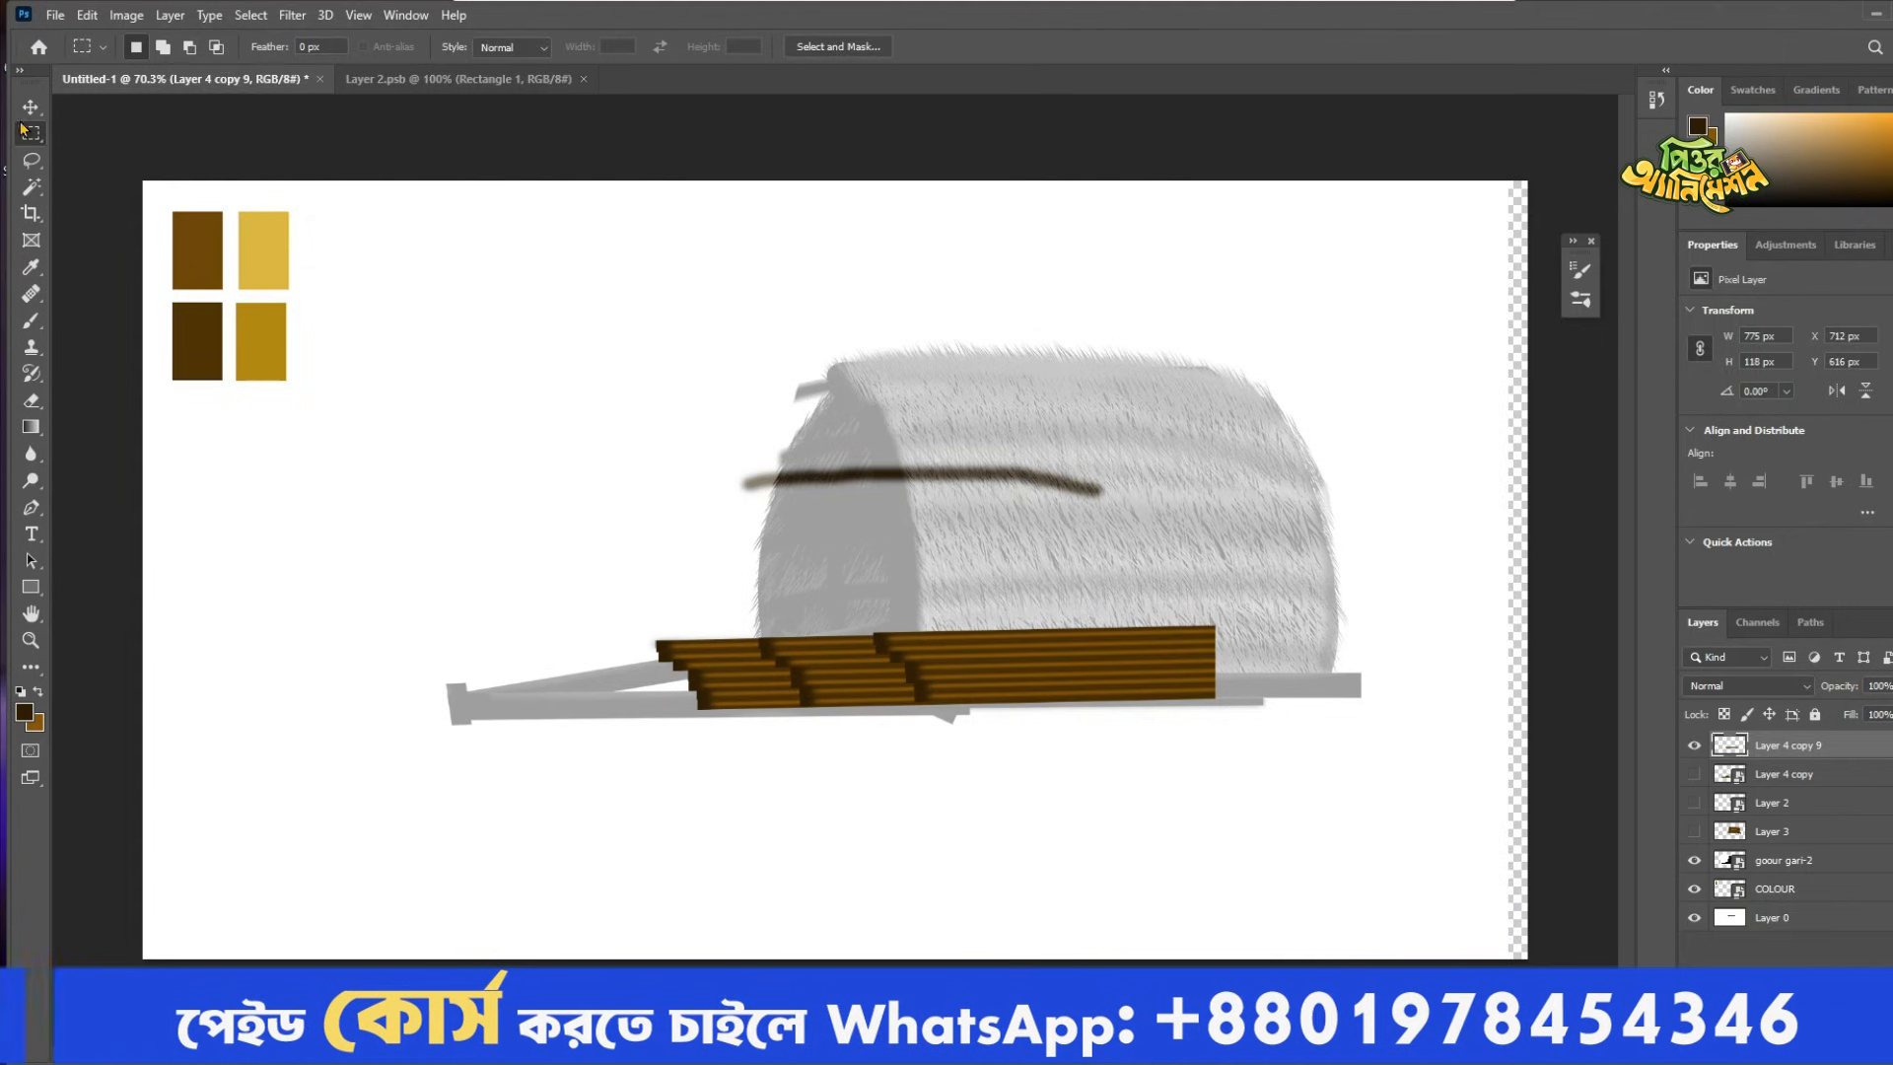
Show all the hidden cart layers and move the shaft smart object forward and down, away from the platform.
click(1694, 919)
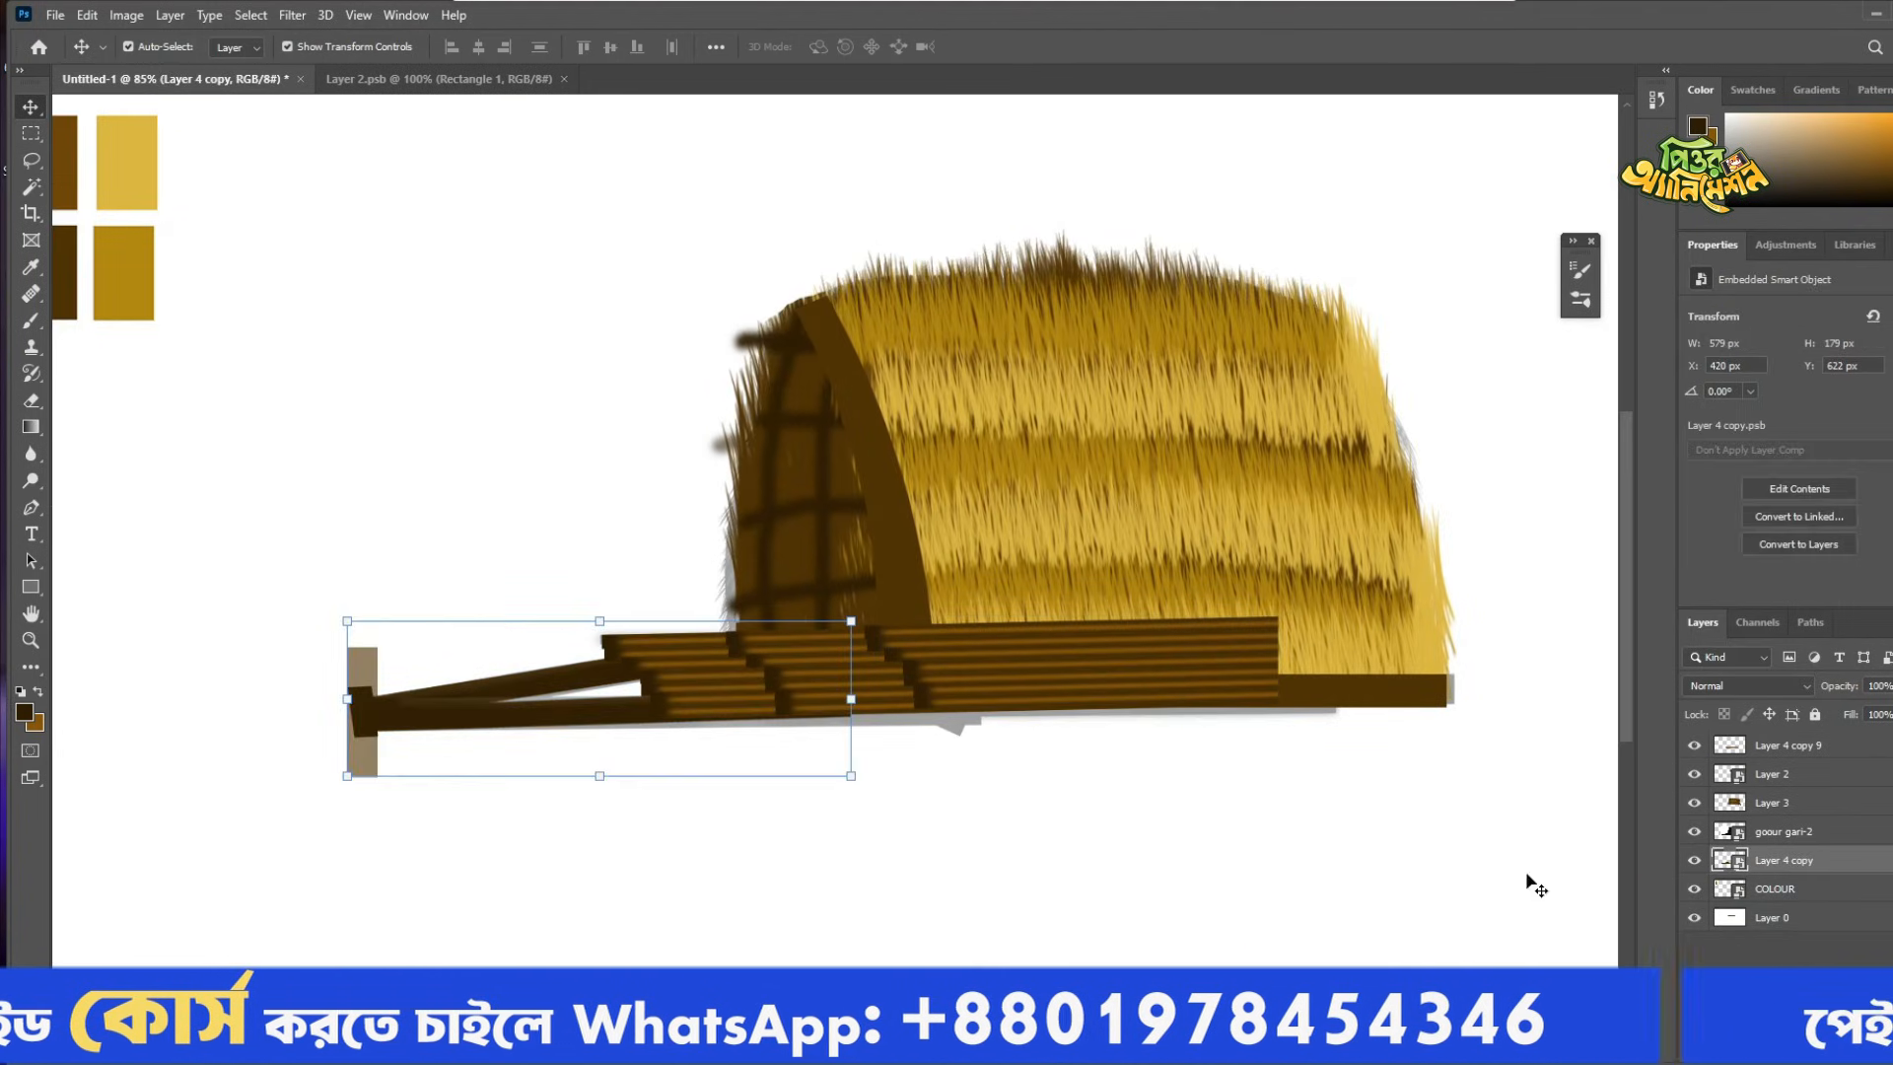
mouse_move(365, 667)
mouse_down()
mouse_move(193, 765)
mouse_move(193, 556)
mouse_move(153, 662)
mouse_up()
mouse_move(463, 817)
mouse_down()
mouse_move(1027, 668)
mouse_move(983, 896)
mouse_up()
drag(390, 372, 495, 482)
drag(454, 658, 386, 830)
drag(414, 625, 440, 687)
drag(456, 877, 561, 785)
Toggle the visibility of the background, roof, inner straw and reference layers to examine which one covers the shaft.
click(1695, 919)
click(1694, 919)
click(1694, 775)
click(1693, 775)
double_click(1693, 804)
click(1694, 832)
click(1694, 832)
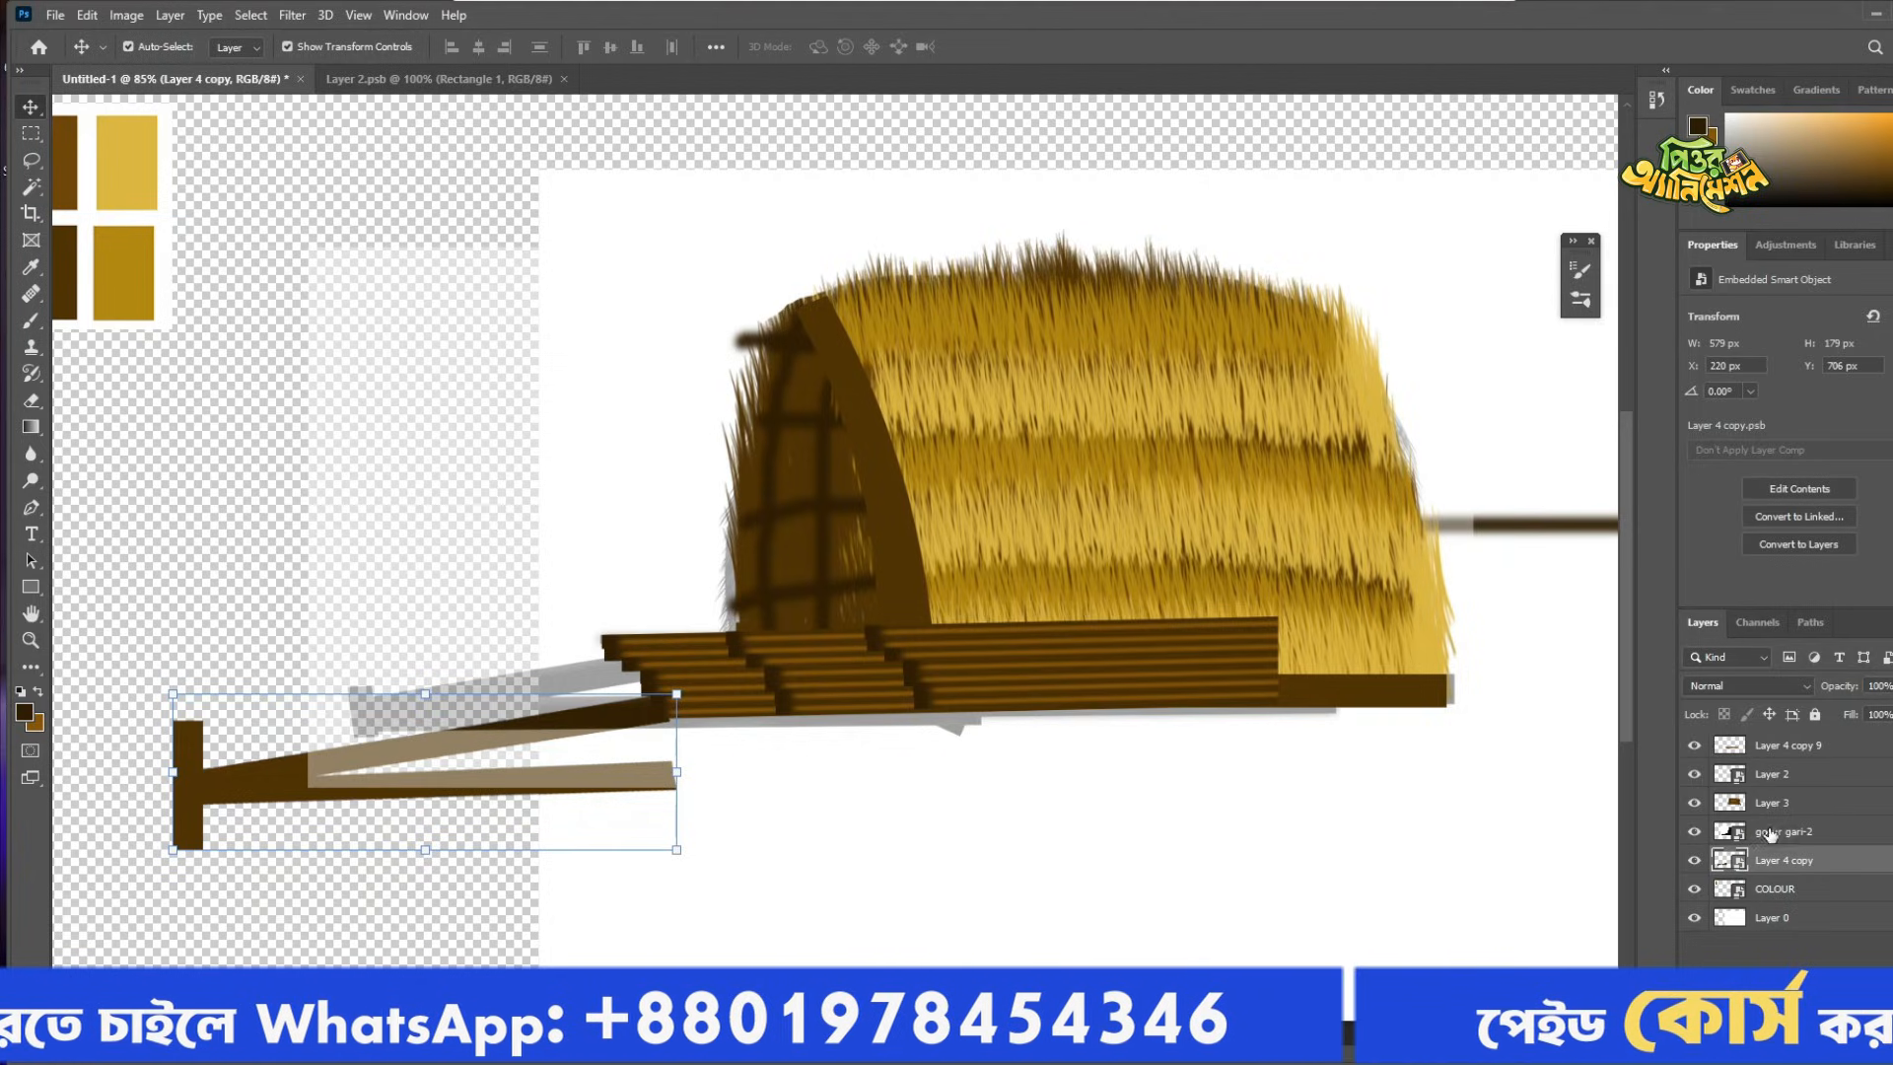
Hide the goour gari-2 reference layer.
click(1774, 833)
click(1889, 687)
drag(1886, 711, 1891, 710)
click(1693, 832)
scroll(401, 599, down, 2)
Slide the pole platform and the shaft rearward so the shaft meets the platform, and rearrange their layers.
click(401, 600)
drag(873, 663, 941, 661)
drag(1785, 860, 1786, 873)
drag(629, 699, 785, 659)
drag(1834, 838, 1830, 874)
drag(803, 661, 756, 696)
click(849, 954)
scroll(840, 729, up, 2)
key(ctrl+z)
Fine-tune the cart parts and stack the layers as roof, pole platform, shaft and inner straw.
scroll(774, 682, up, 5)
drag(987, 614, 984, 635)
key(Return)
scroll(351, 541, down, 6)
click(351, 542)
drag(1766, 775, 1764, 873)
click(1310, 883)
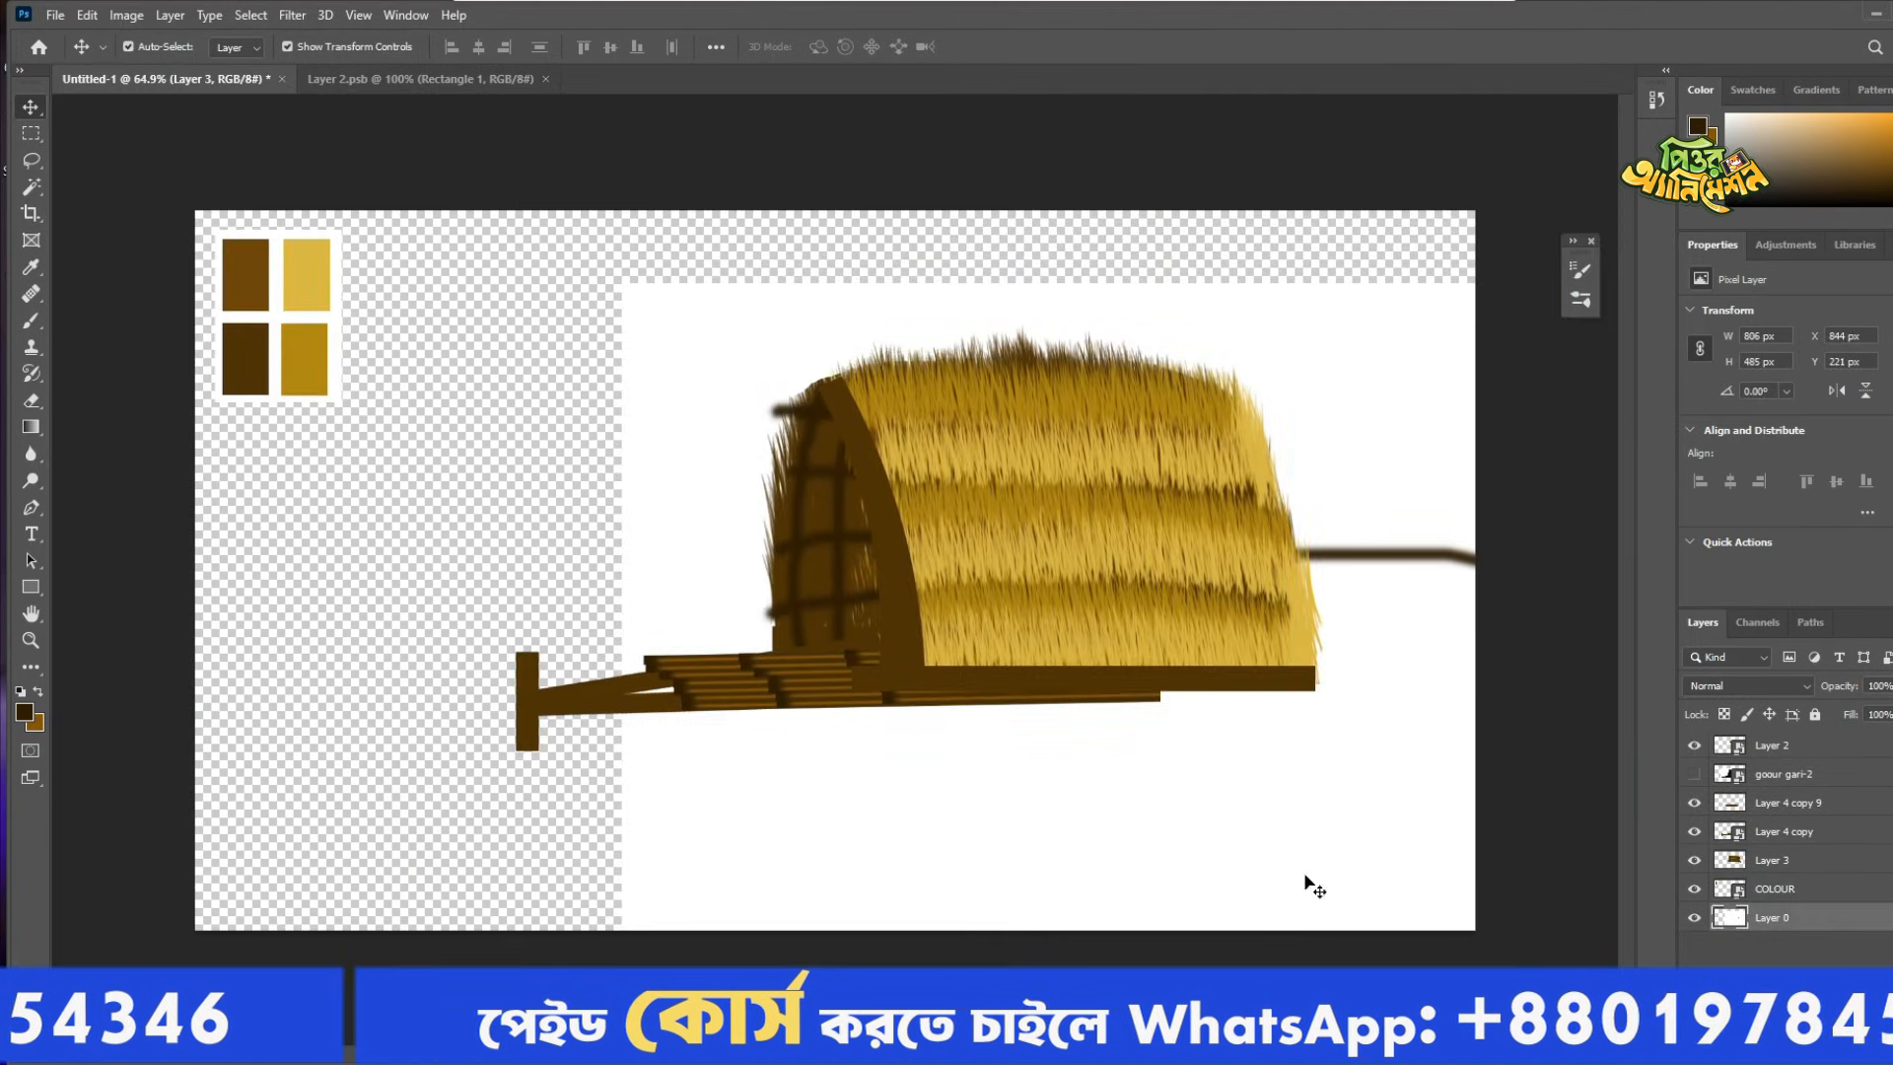
Adjust the shaft's angle slightly so it lines up with the pole platform.
click(523, 688)
scroll(521, 688, up, 4)
scroll(522, 688, down, 4)
drag(500, 696, 501, 690)
key(Return)
scroll(1006, 715, up, 7)
click(1038, 747)
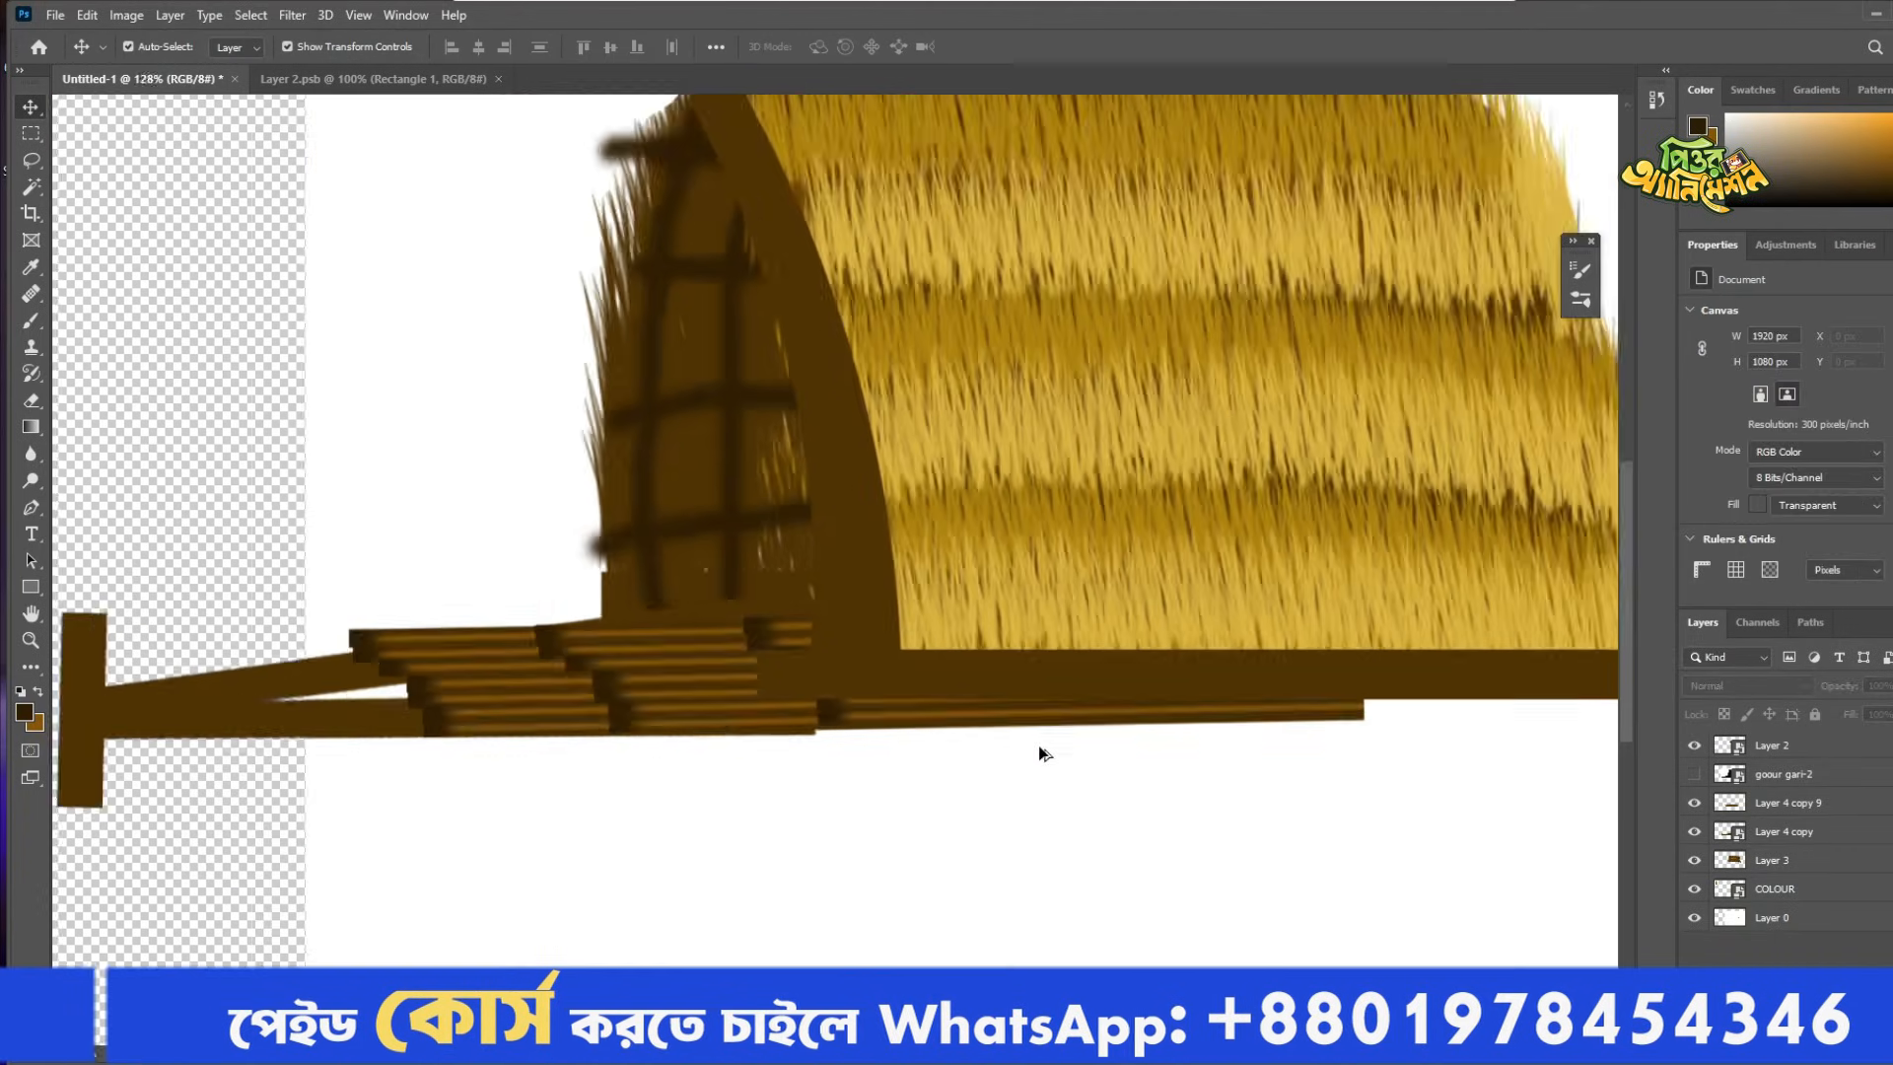
Move the pole platform in behind the roof's wooden base and delete the white background layer.
scroll(631, 686, down, 1)
click(835, 720)
drag(835, 728, 857, 695)
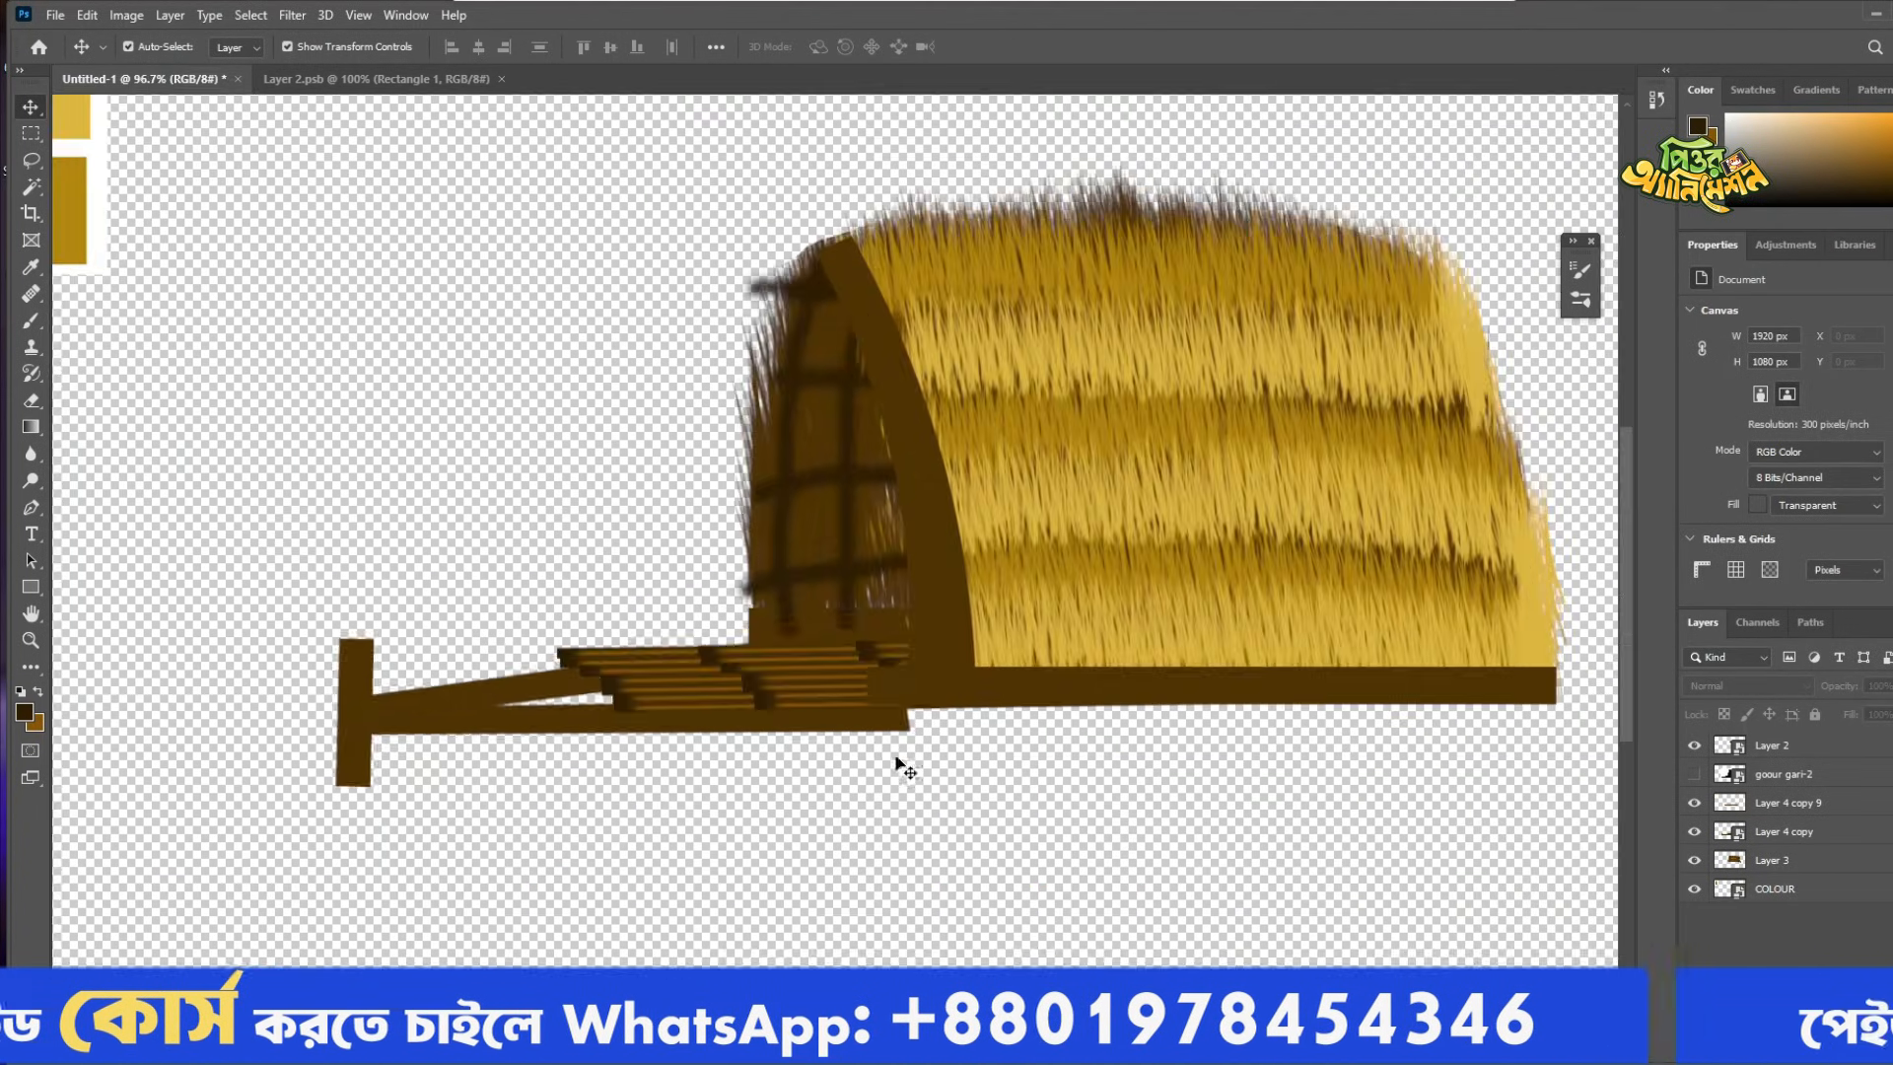
Refine the placement of the shaft and platform so they line up with the roof's wooden base.
drag(895, 721, 938, 627)
scroll(838, 641, down, 6)
click(752, 832)
click(779, 663)
scroll(836, 631, up, 6)
key(Return)
scroll(571, 815, down, 6)
scroll(897, 611, up, 5)
Select the brown arch and base of the roof layer with the Magic Wand.
click(893, 623)
key(w)
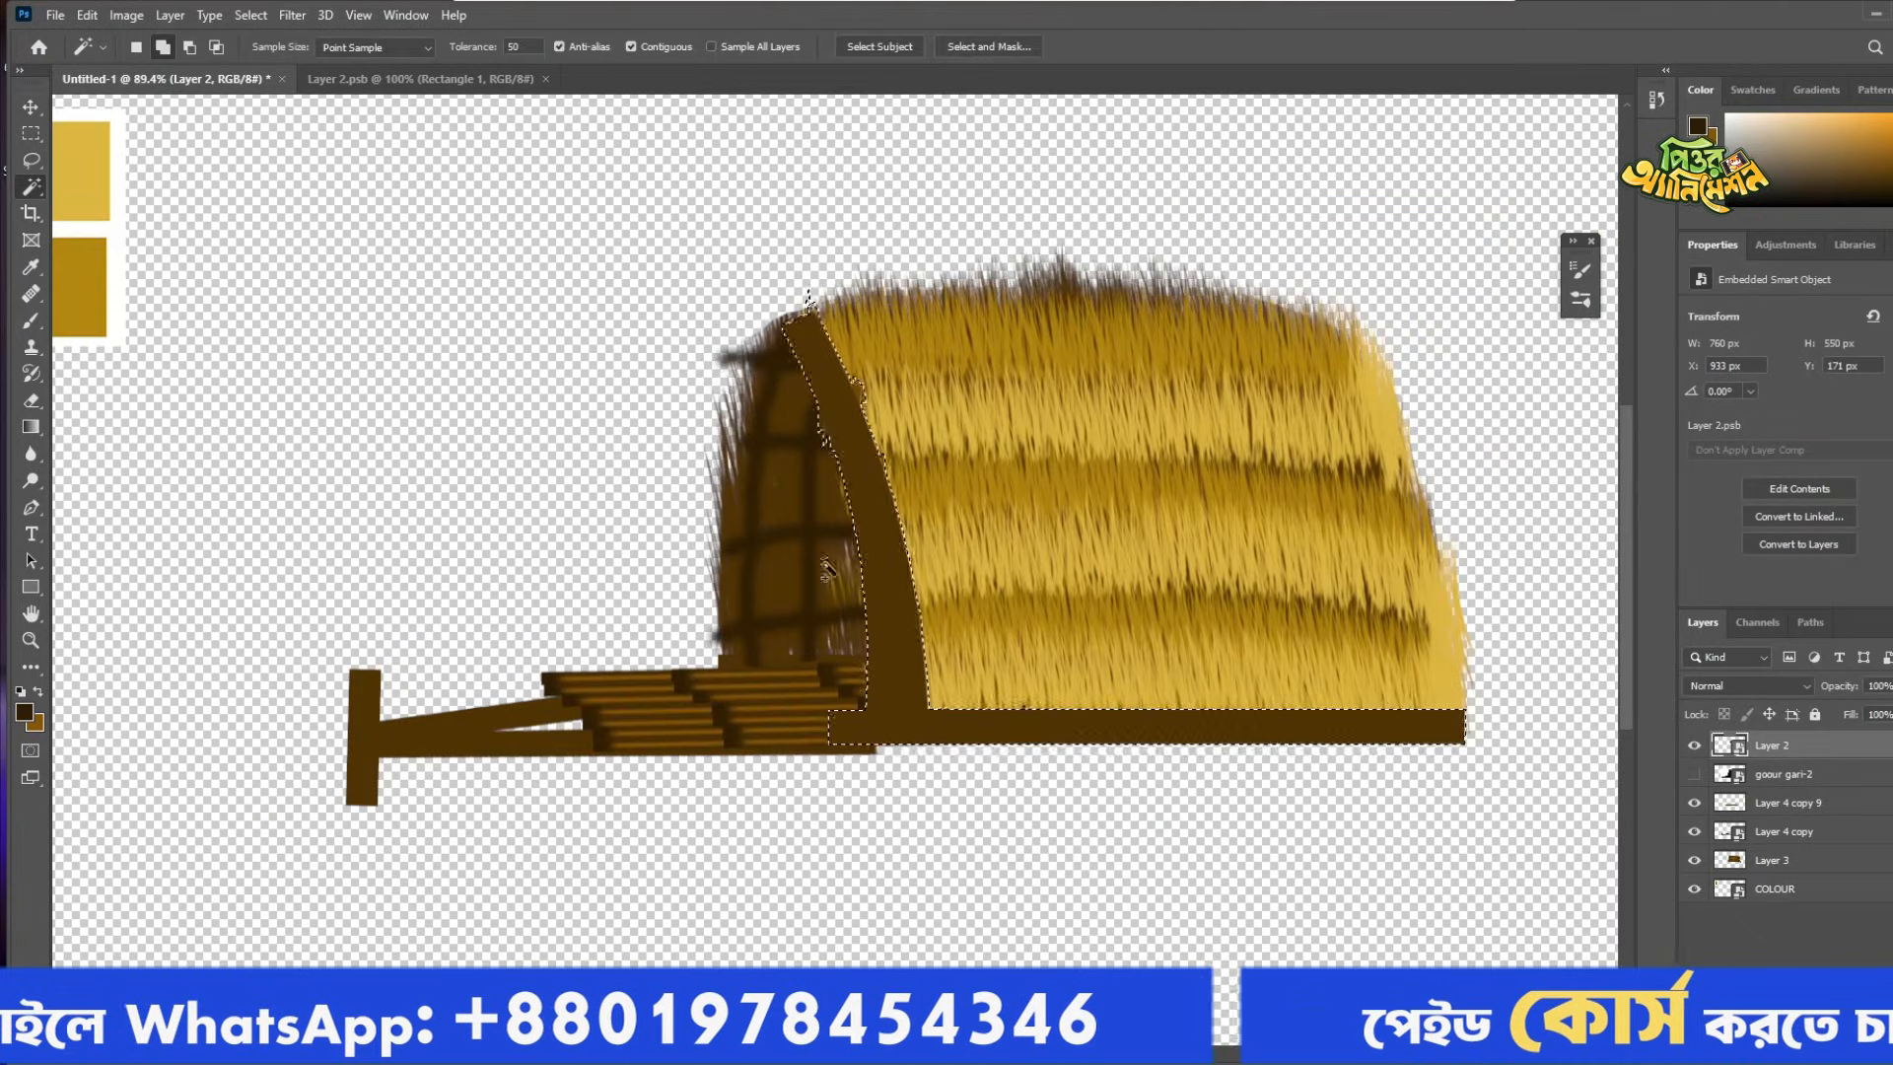
click(893, 623)
scroll(555, 729, up, 3)
Set up the Brush with swapped colors and rasterize the Layer 2 smart object for painting.
key(x)
key(b)
click(481, 47)
drag(986, 443, 742, 431)
click(1694, 745)
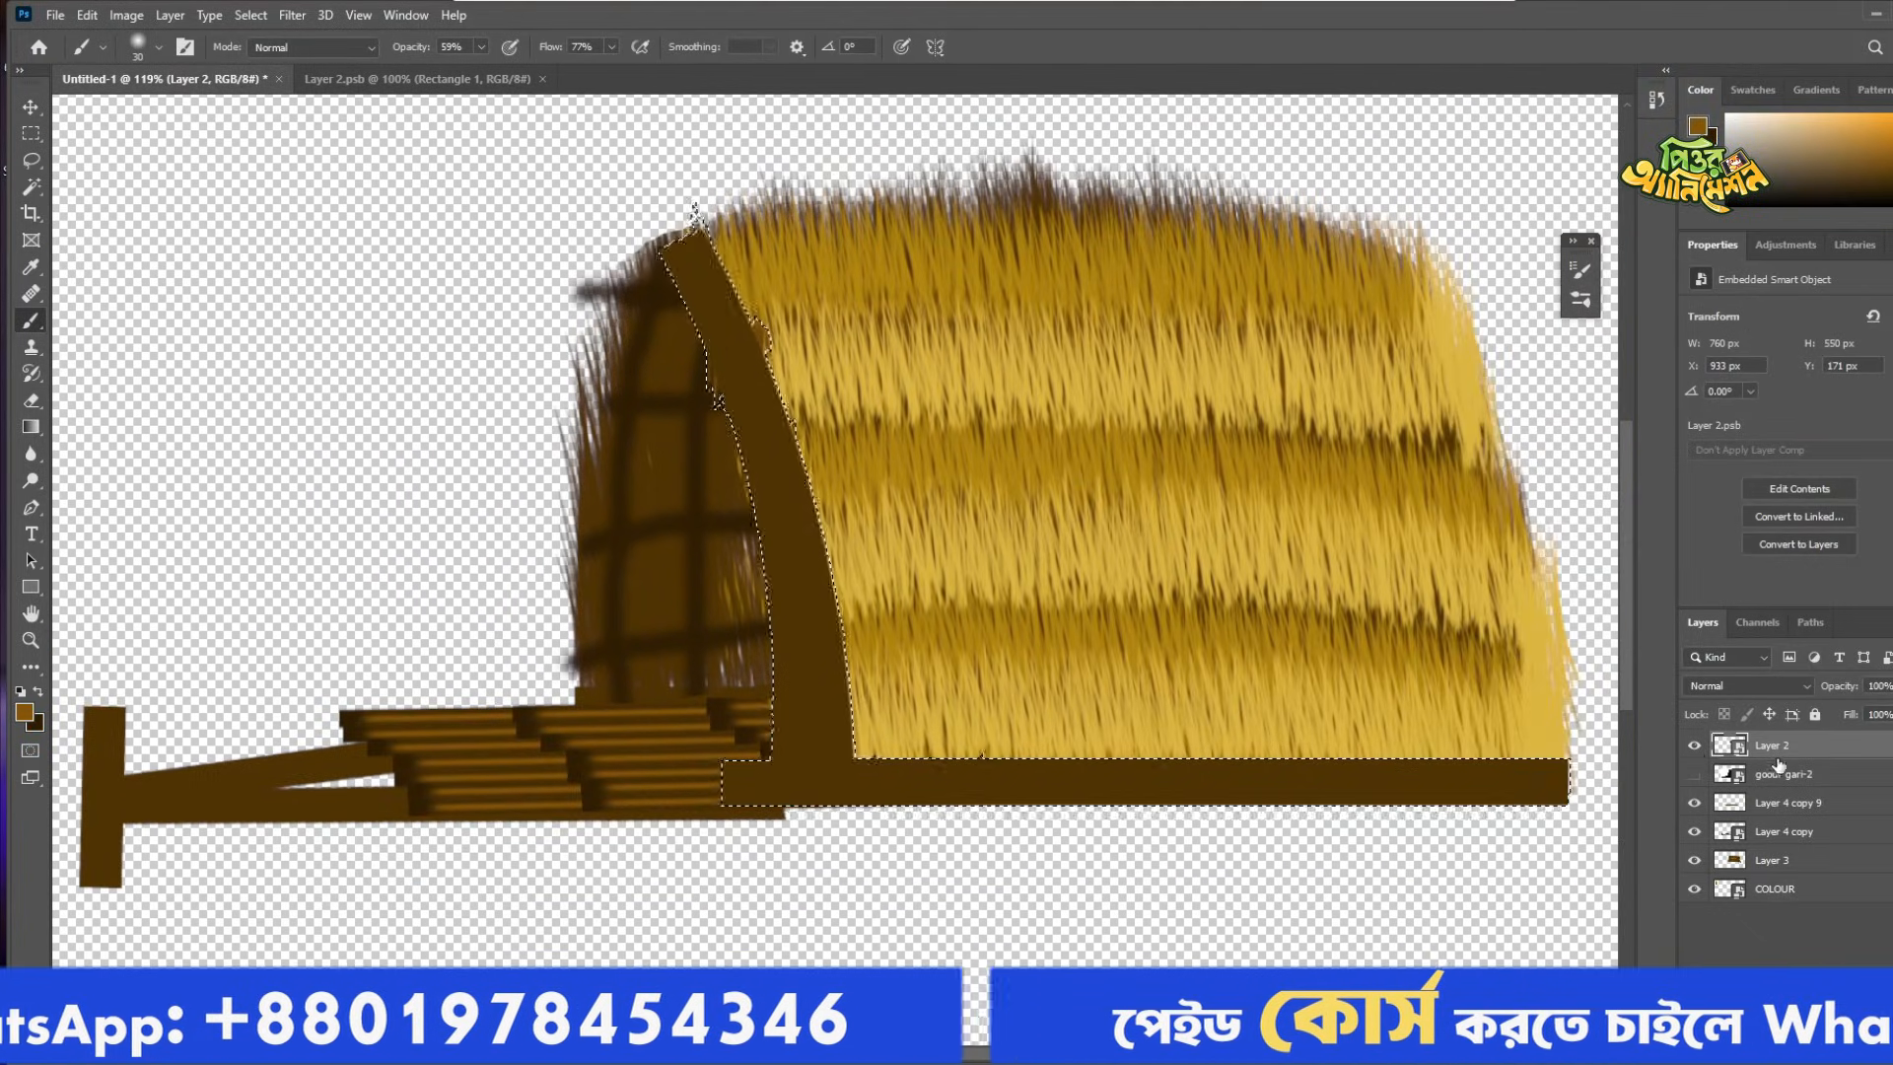
click(1693, 746)
right_click(1771, 745)
click(1597, 558)
Shade the edges of the roof's arch and base with soft dark brush strokes and clear the selection.
drag(728, 263, 864, 740)
key(ctrl+z)
key(x)
mouse_move(658, 258)
mouse_down()
mouse_move(734, 465)
mouse_move(759, 754)
mouse_up()
drag(730, 816, 1569, 820)
mouse_move(1546, 728)
mouse_down()
mouse_move(709, 242)
mouse_move(1459, 745)
mouse_move(1567, 742)
mouse_up()
key(ctrl+d)
scroll(828, 579, down, 4)
scroll(649, 666, up, 3)
key(v)
key(ctrl+0)
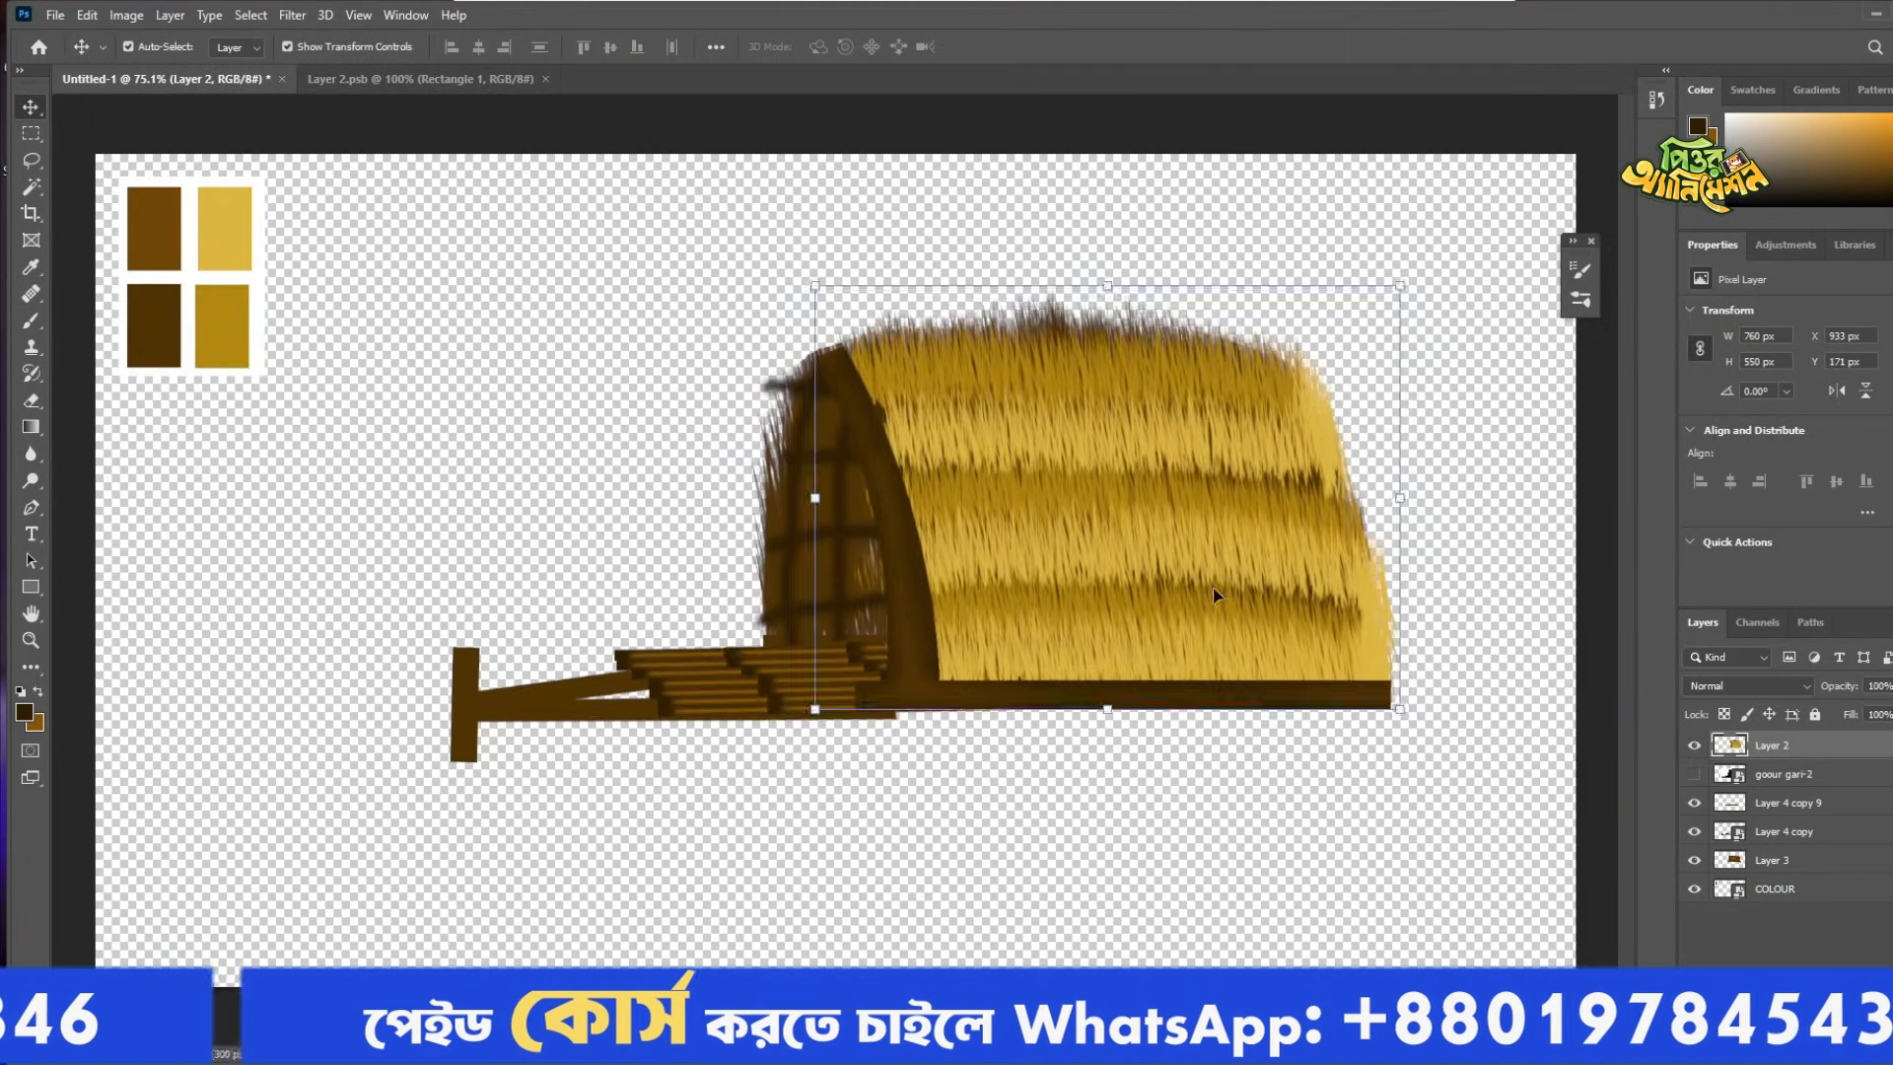
Delete the COLOUR swatch layer.
click(224, 313)
key(Delete)
drag(730, 682, 705, 514)
key(ctrl+z)
drag(465, 717, 349, 781)
key(ctrl+z)
drag(1010, 558, 1244, 558)
click(1165, 838)
click(1106, 568)
click(1161, 811)
Create a new layer and outline a thin arched strip across the middle of the thatch with a pen tool.
scroll(1004, 486, up, 5)
click(1333, 517)
drag(1333, 518, 938, 517)
click(91, 219)
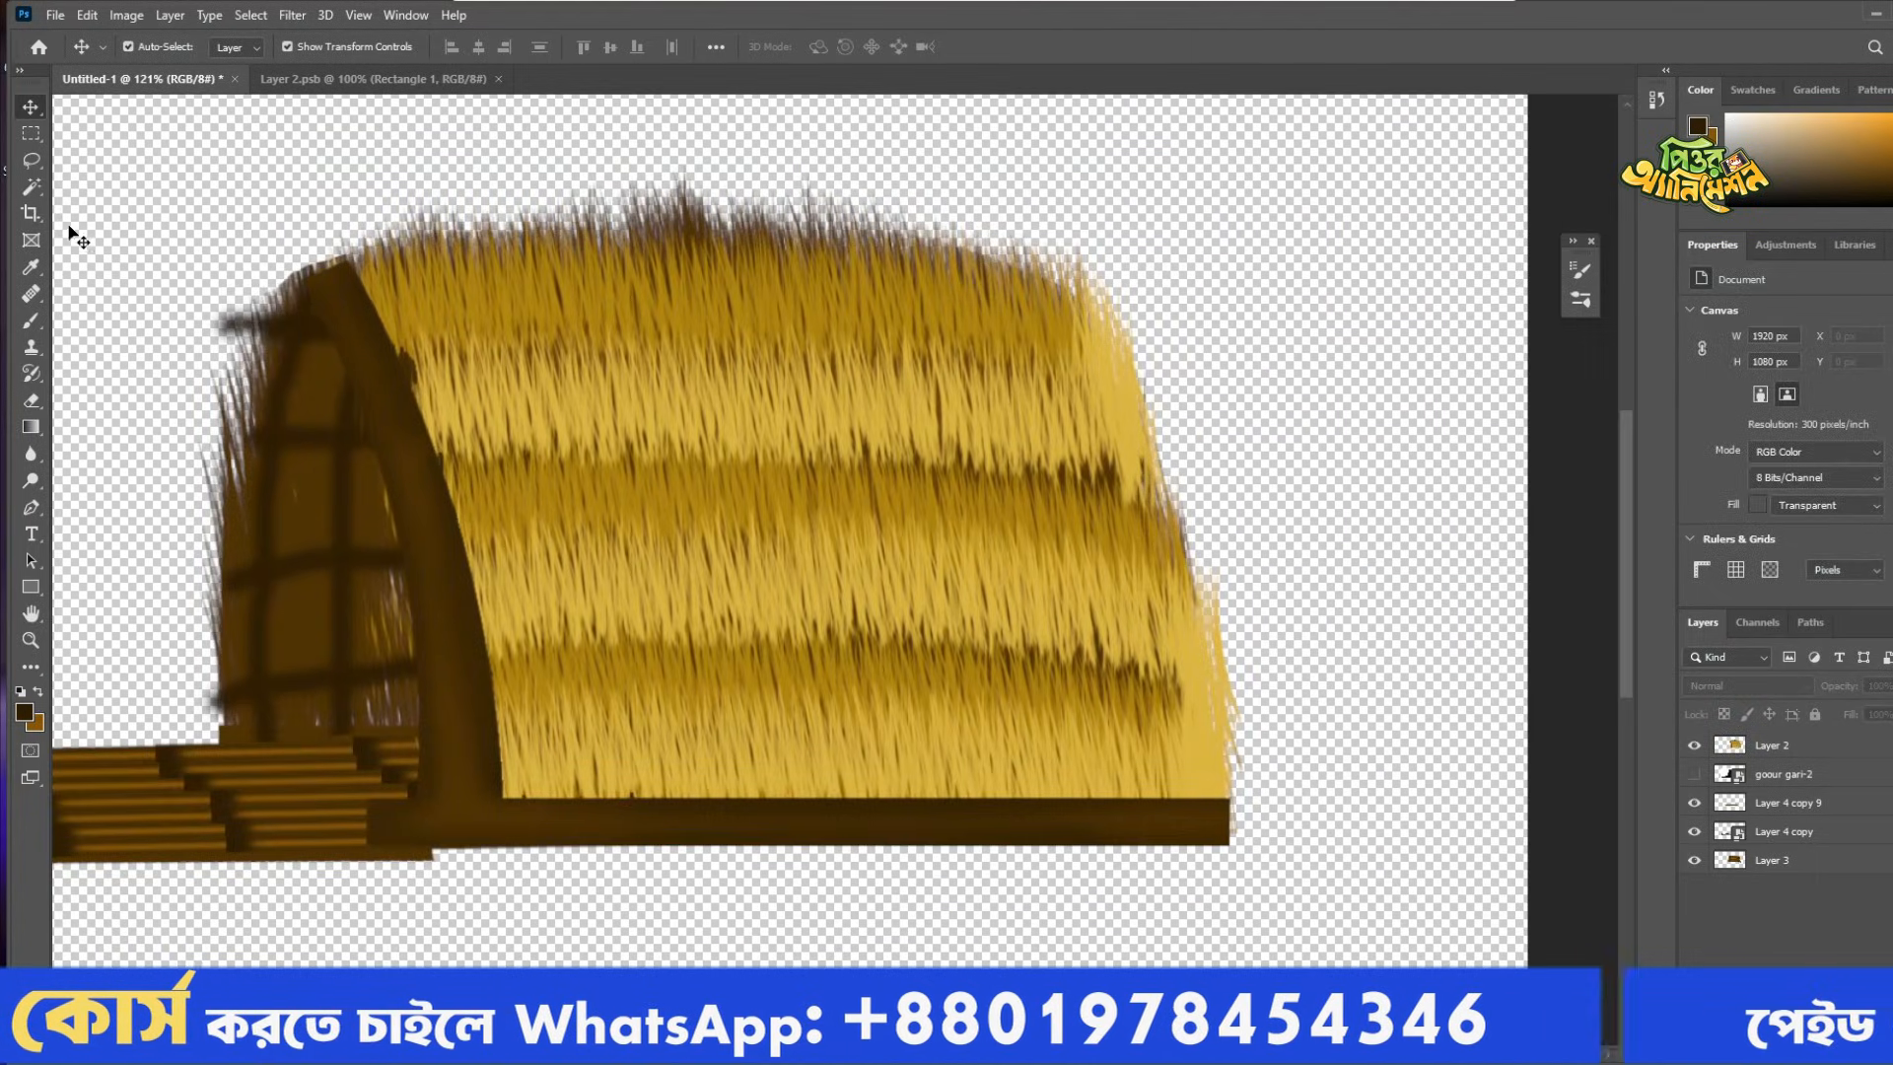
key(p)
key(ctrl+alt+shift+n)
right_click(31, 507)
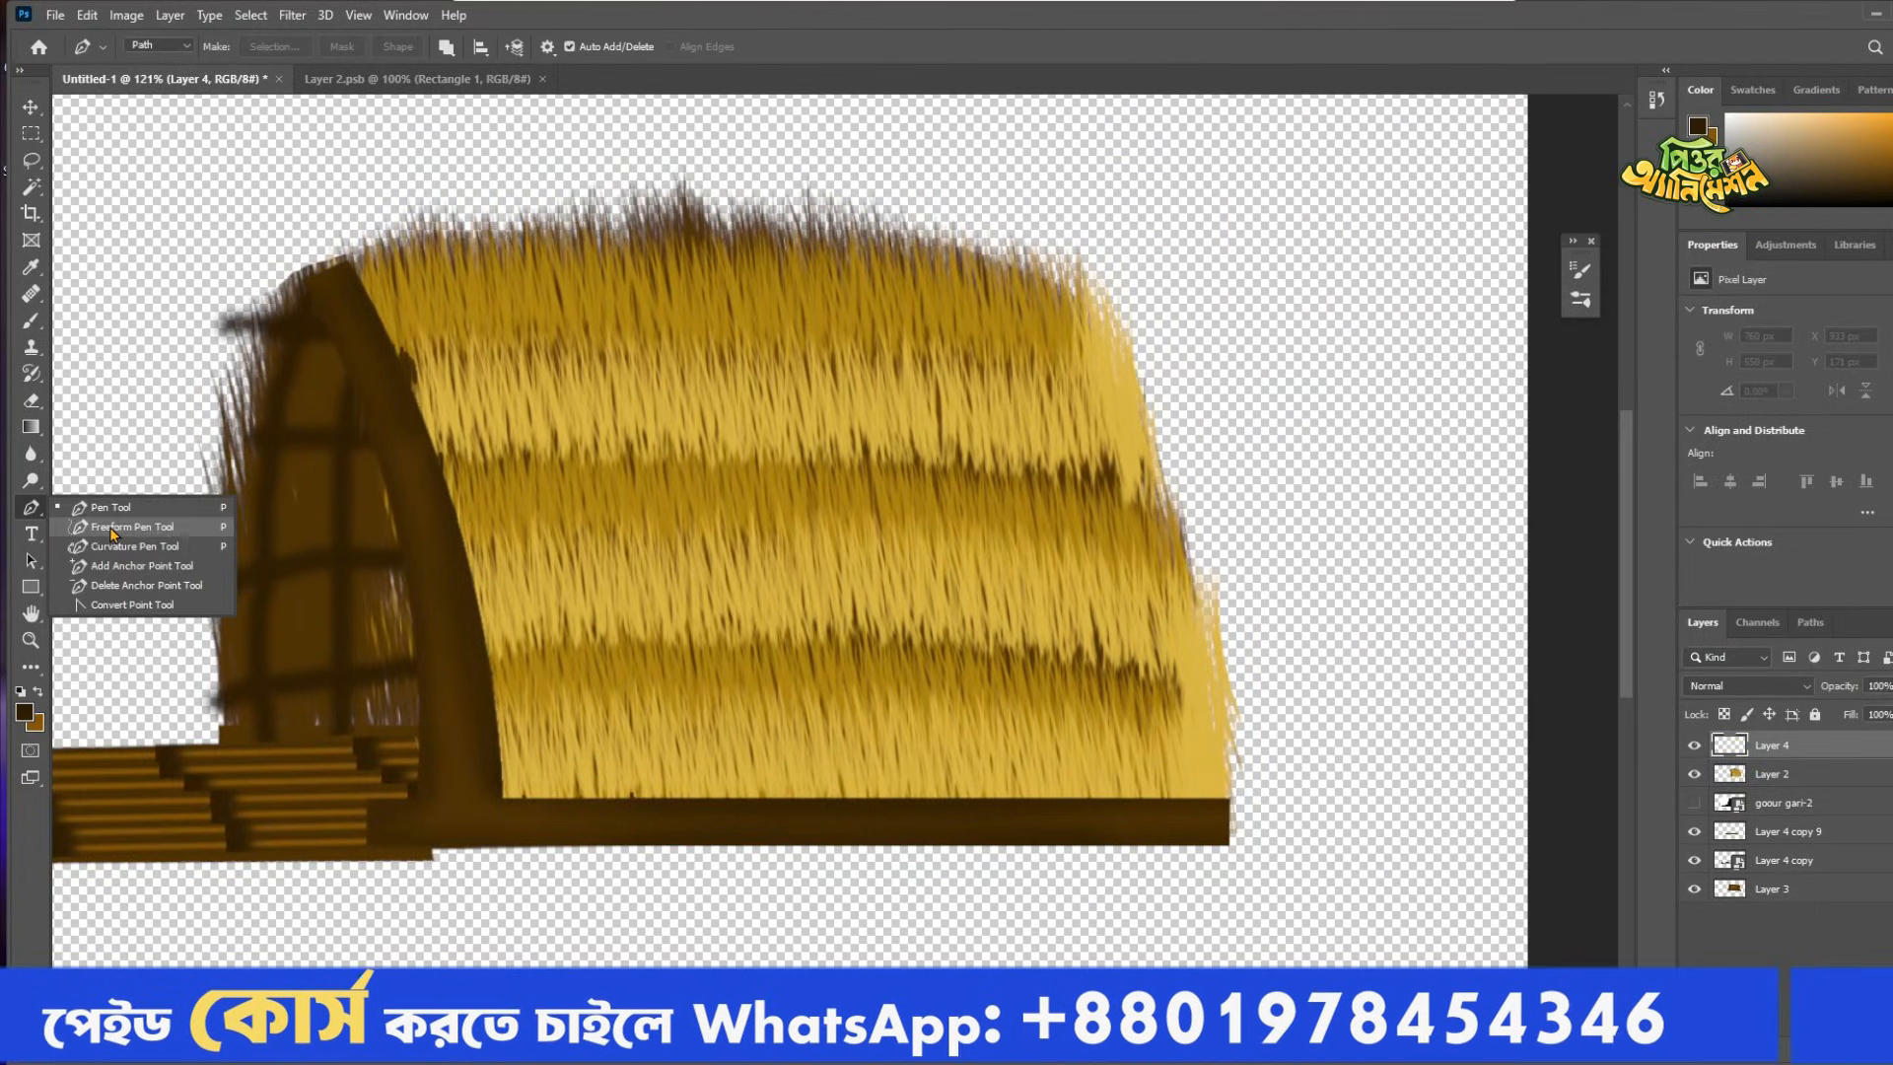
click(113, 529)
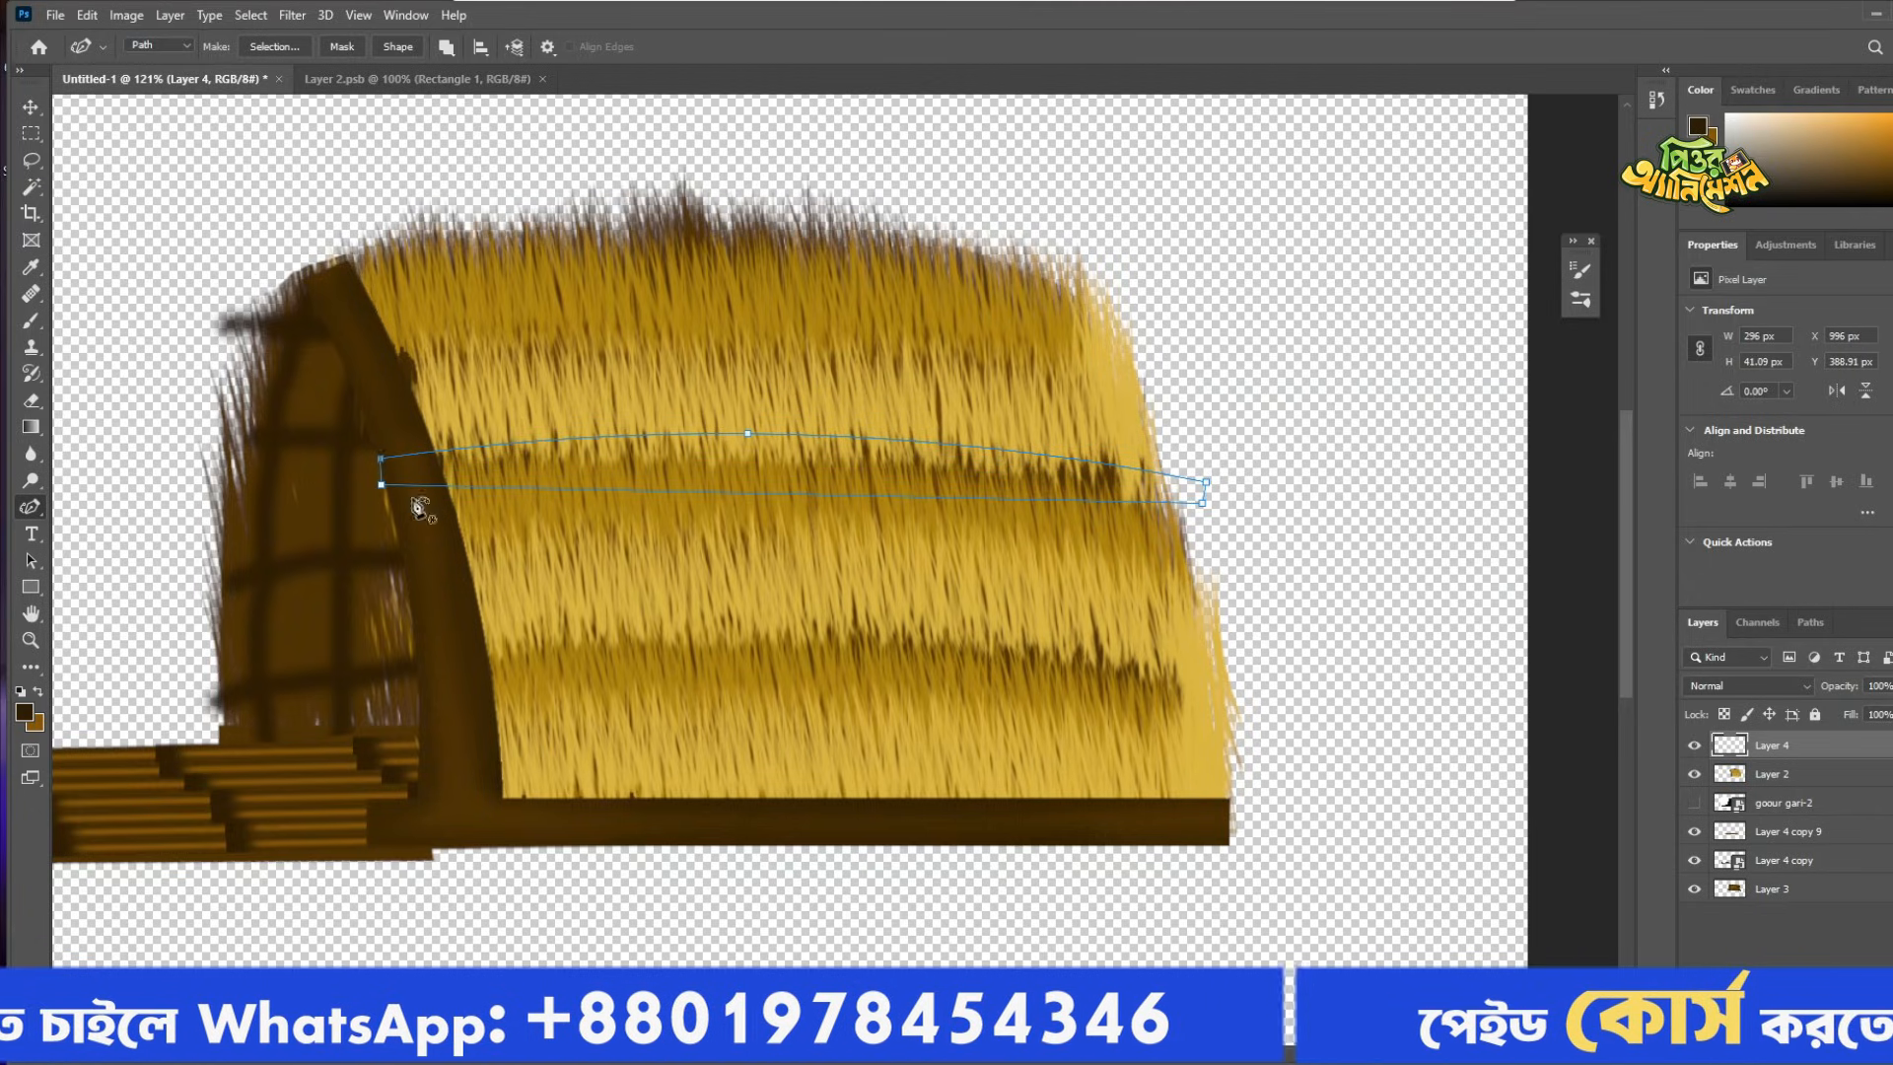
Convert the strip outline into a selection and fill it with dark brown.
key(ctrl+Return)
click(40, 693)
key(ctrl+Delete)
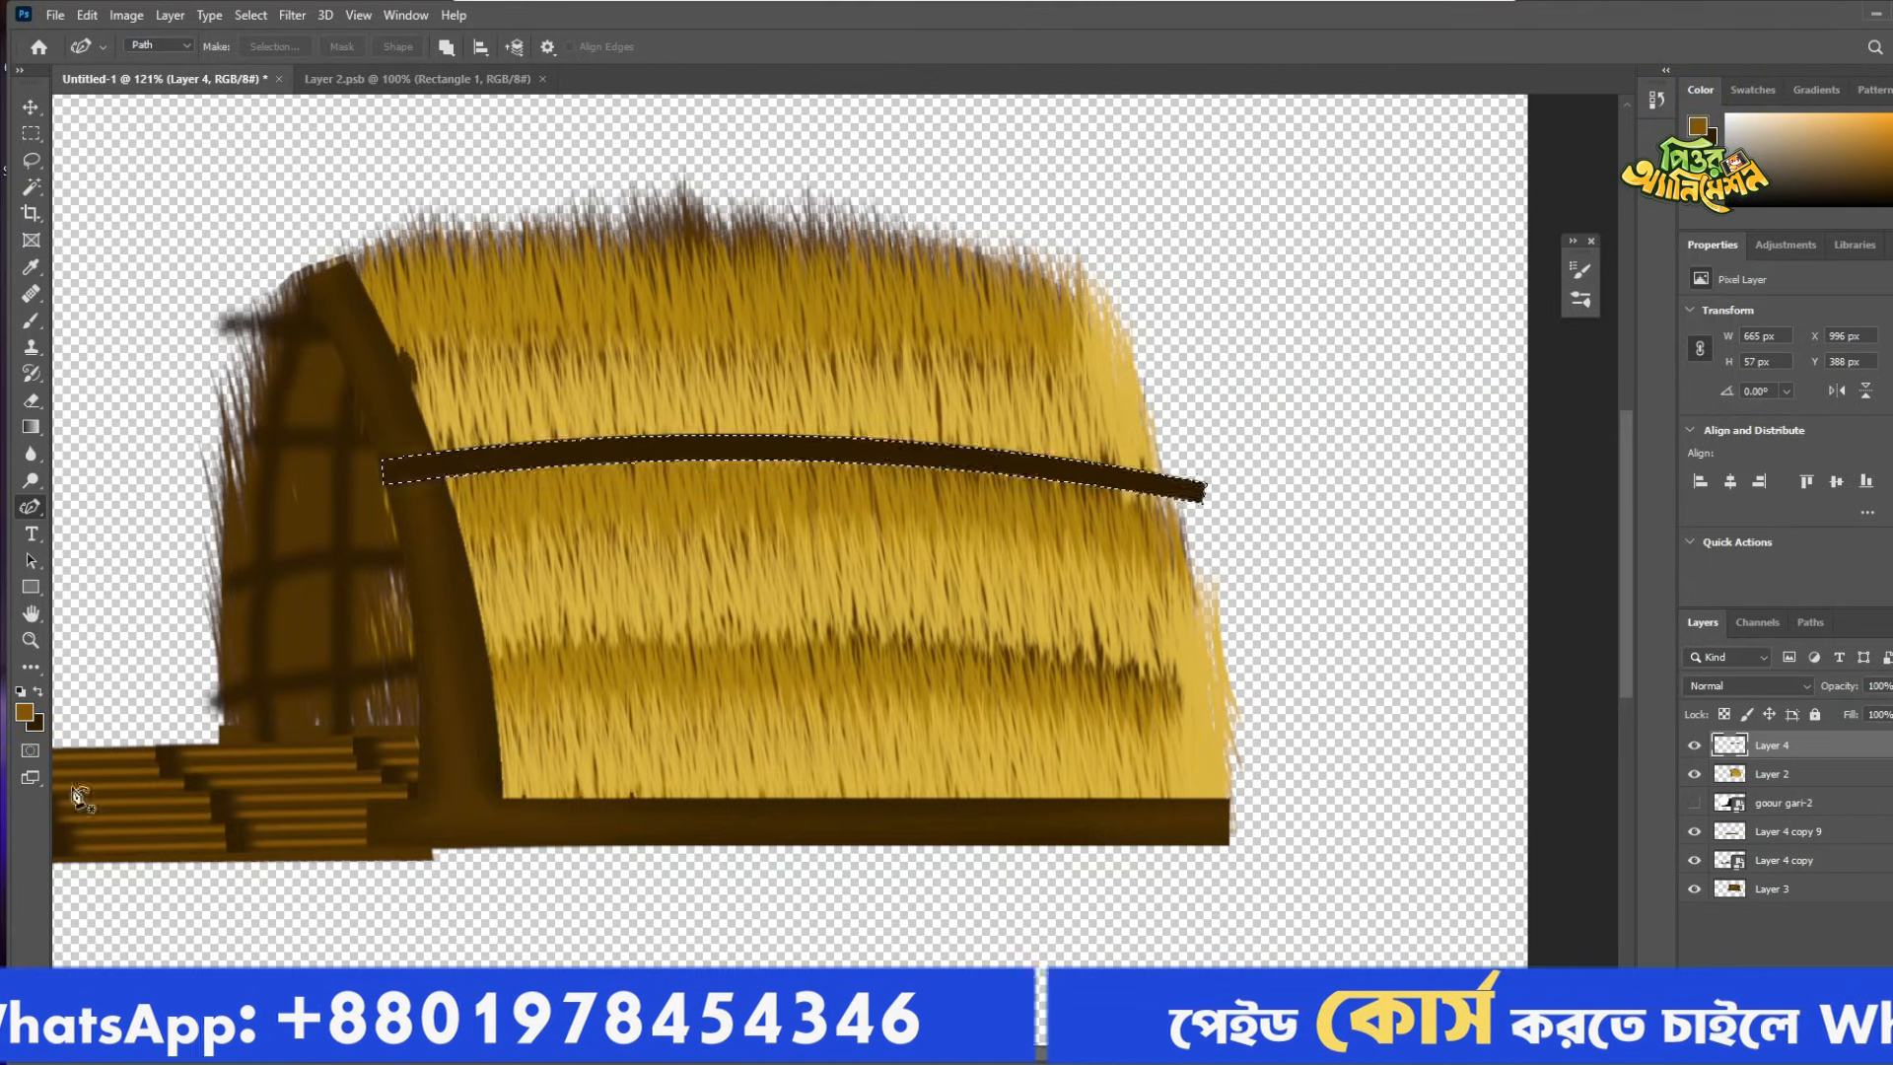
Paint pairs of small lighter brown node marks across the dark strip with a smaller brush.
scroll(77, 731, up, 8)
drag(1085, 138, 685, 415)
key(b)
key(bracketleft)
key(bracketleft)
key(bracketleft)
key(bracketleft)
mouse_move(544, 412)
mouse_down()
mouse_move(548, 466)
mouse_move(588, 461)
mouse_up()
drag(819, 393, 820, 448)
drag(849, 392, 853, 447)
drag(1075, 388, 1091, 441)
drag(1122, 387, 1146, 441)
scroll(1133, 424, down, 8)
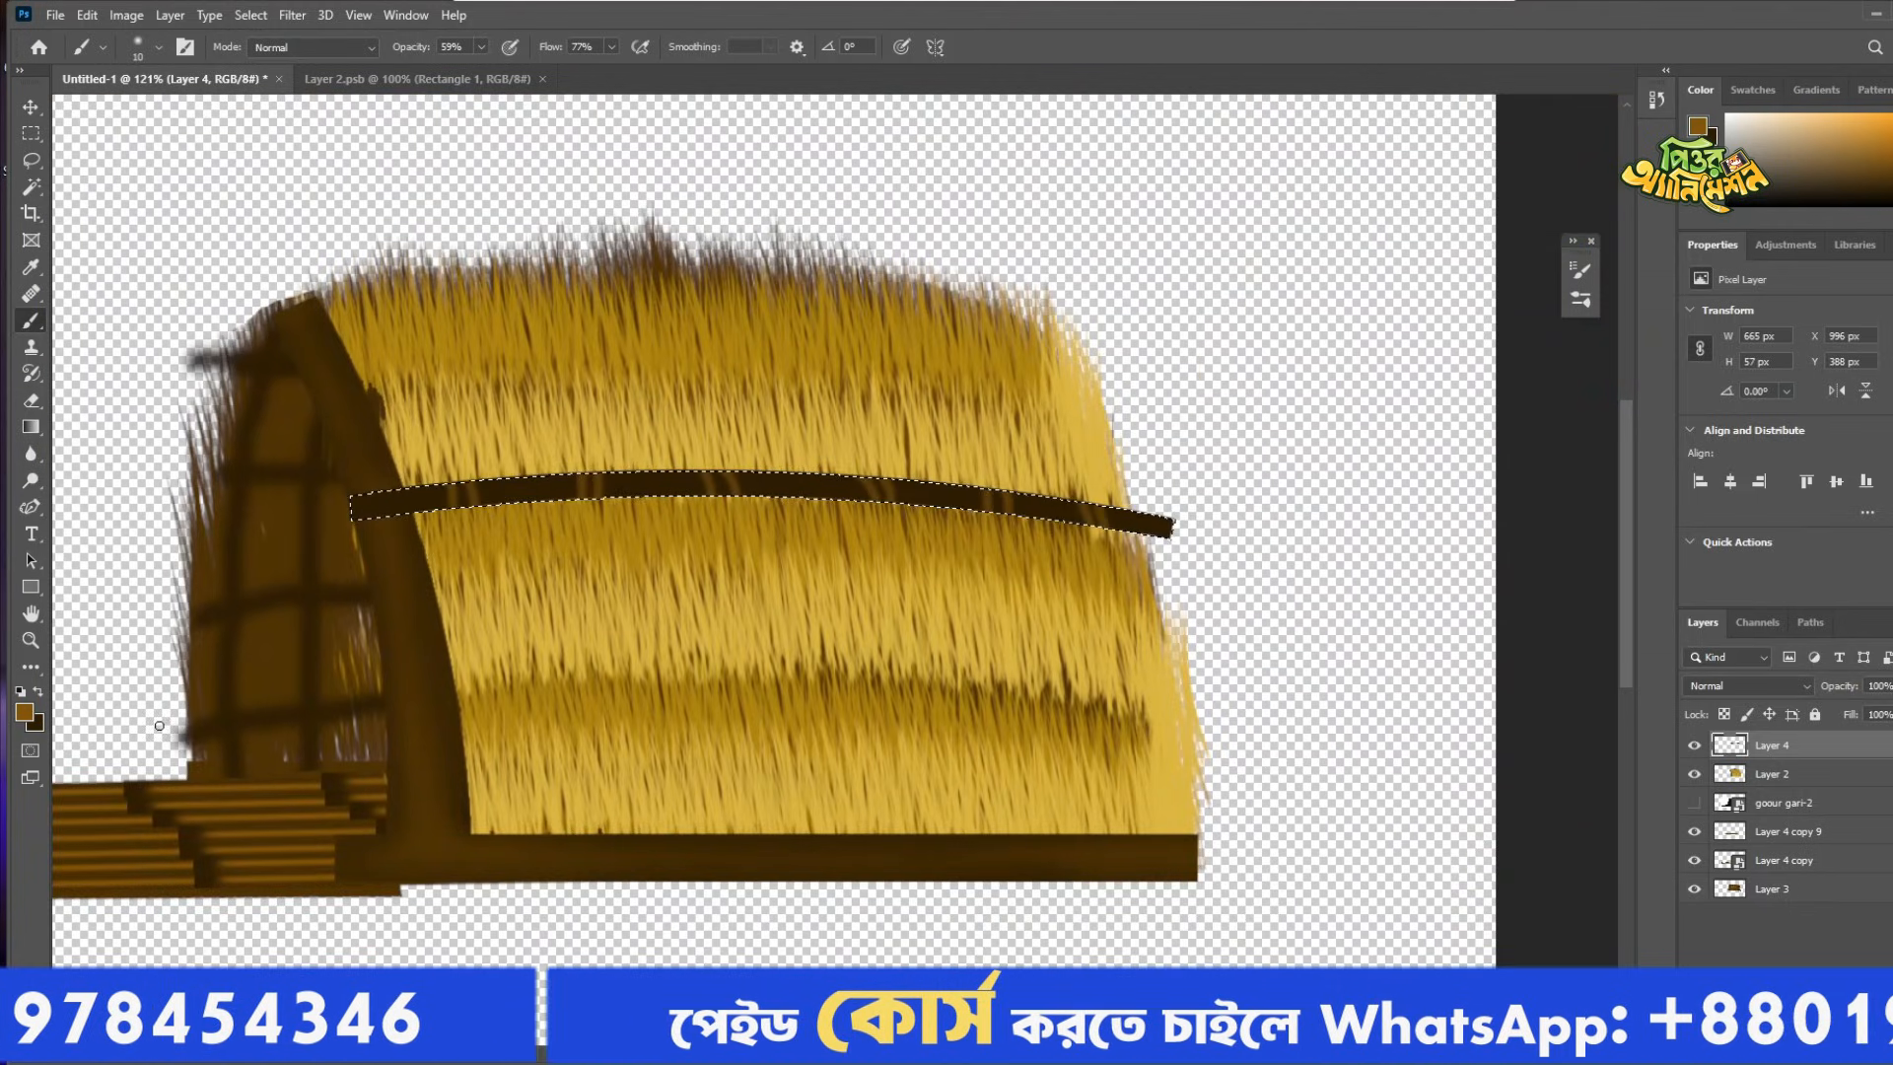
Shade along the strip with a larger soft brown brush and clear the selection.
drag(577, 451, 940, 463)
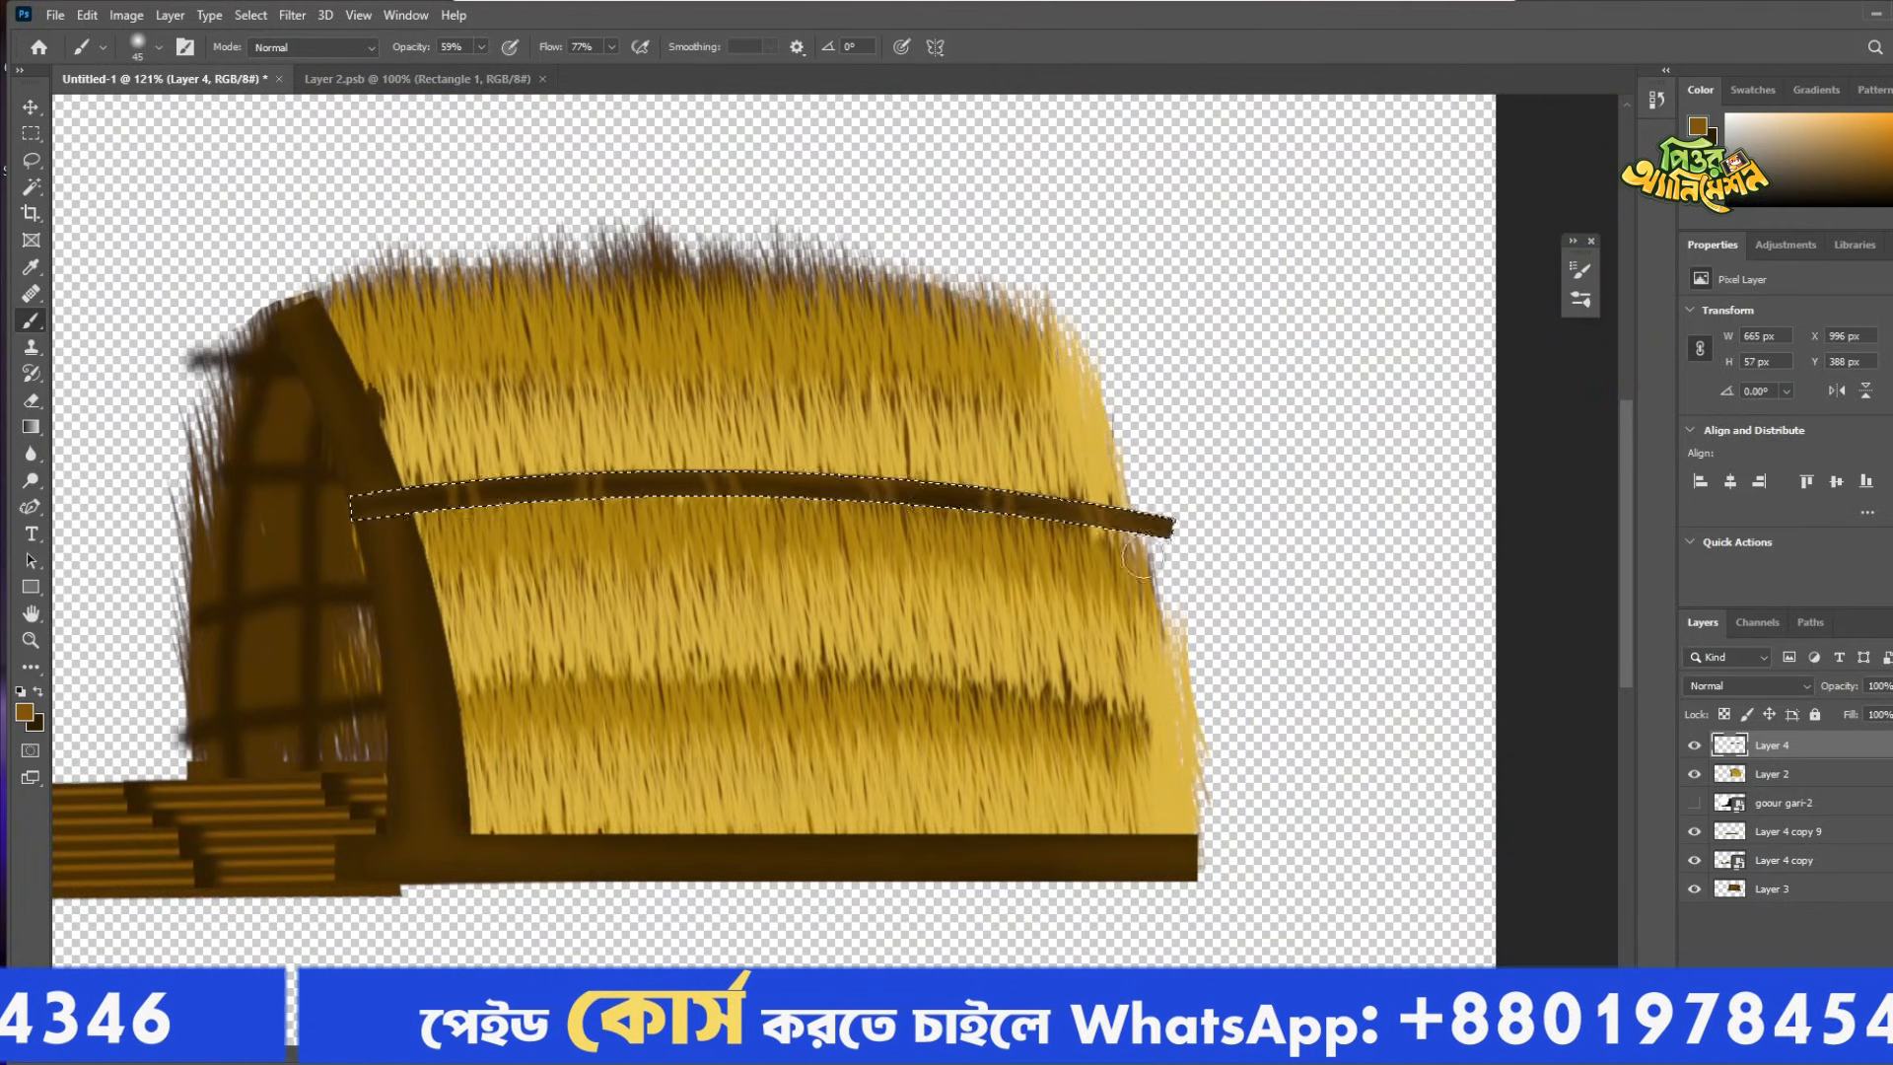
key(v)
key(ctrl+d)
click(1228, 513)
Duplicate the strip three times and space the four strips from the top to the bottom of the thatch.
alt+drag(668, 493, 708, 683)
alt+drag(855, 480, 851, 359)
alt+drag(852, 369, 779, 297)
click(1232, 660)
scroll(1193, 690, down, 3)
scroll(1038, 700, up, 2)
mouse_move(909, 668)
alt+mouse_down()
mouse_move(923, 773)
mouse_move(909, 696)
alt+mouse_up()
drag(893, 497, 900, 529)
drag(900, 387, 900, 410)
Duplicate a strip, rotate it nearly upright, and fit it over the front part of the thatch down to the base.
alt+drag(963, 706, 963, 629)
key(ctrl+t)
drag(952, 504, 966, 687)
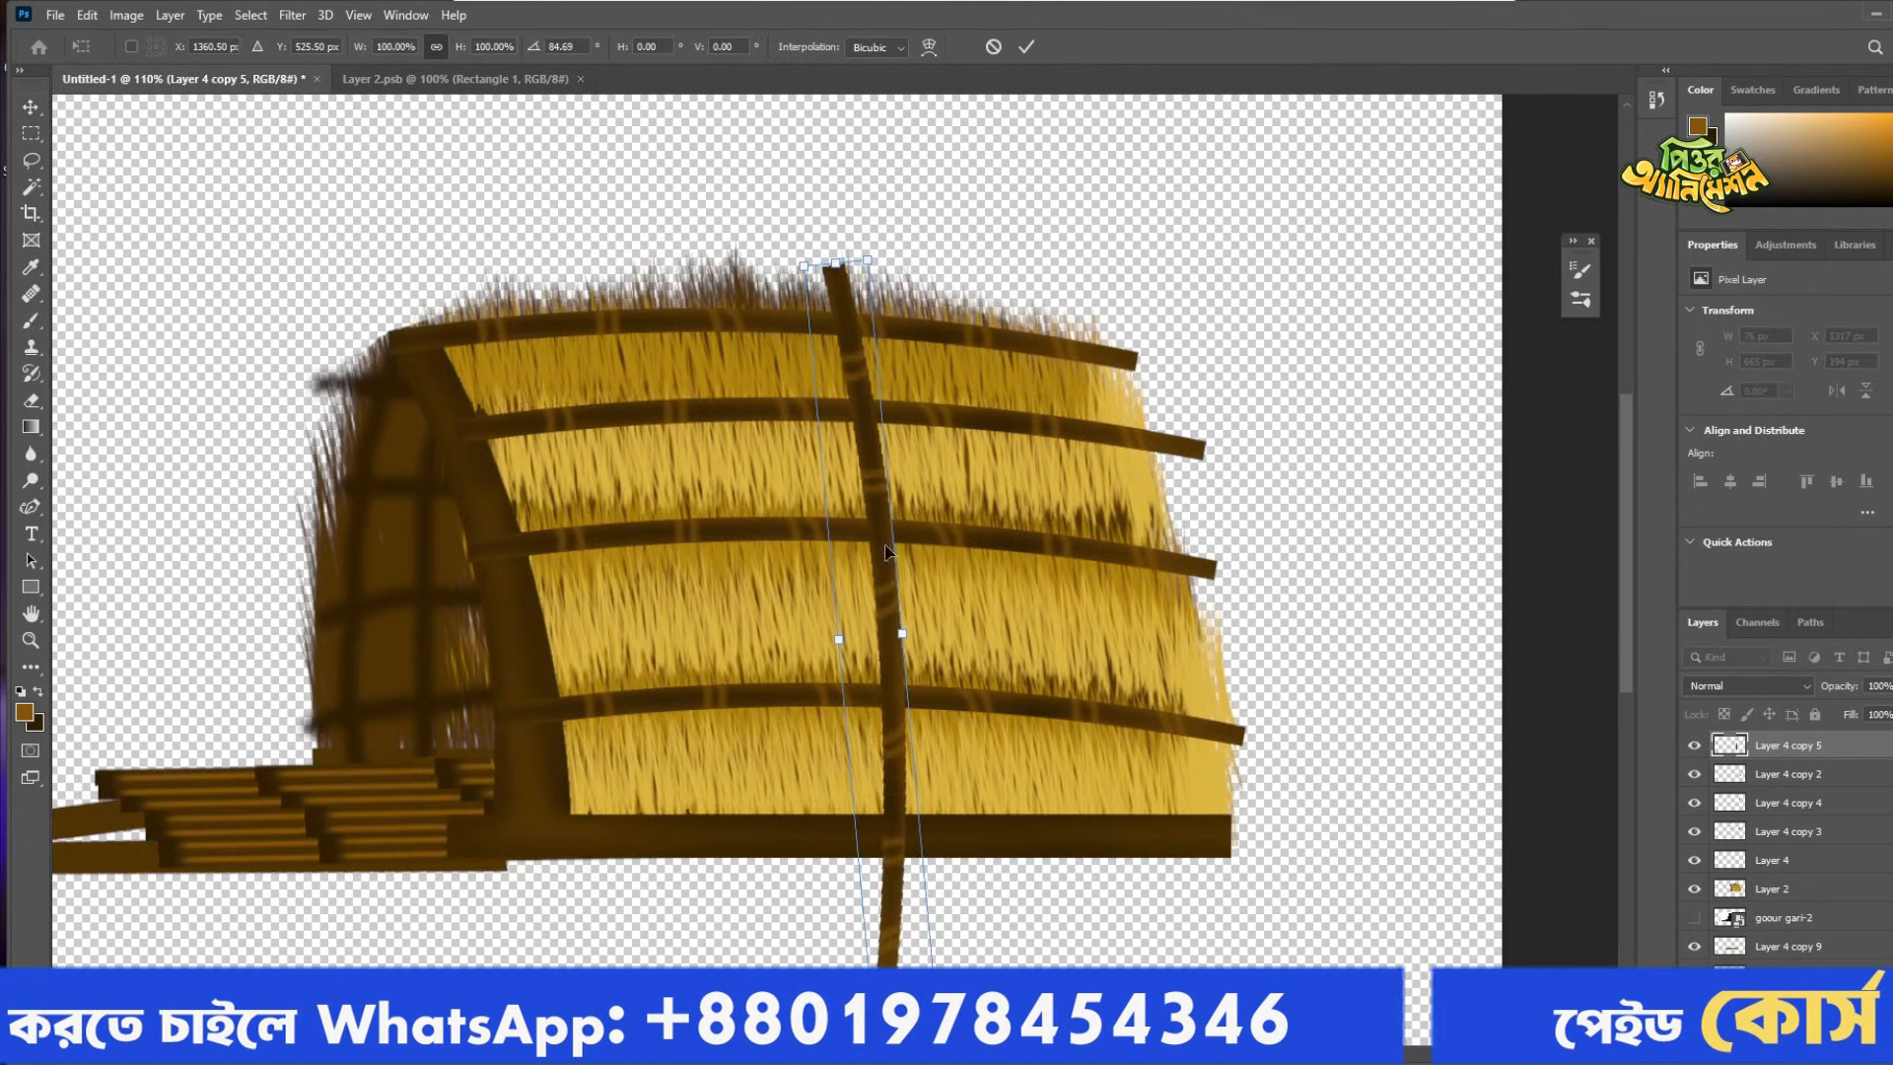
drag(885, 547, 671, 590)
scroll(712, 811, down, 3)
drag(697, 989, 681, 843)
drag(689, 412, 673, 412)
key(Return)
Duplicate the upright strip repeatedly toward the cart's rear, spacing the copies across the thatch.
click(690, 340)
scroll(693, 683, up, 4)
click(670, 634)
alt+drag(671, 639, 820, 641)
alt+drag(822, 640, 1140, 636)
alt+drag(1150, 623, 1234, 607)
key(ctrl+z)
scroll(1252, 709, down, 6)
scroll(1252, 788, up, 3)
scroll(1102, 765, down, 5)
Merge all the strip layers and the thatched roof layer into a single layer.
click(1788, 945)
shift+click(1796, 746)
key(ctrl+e)
click(1695, 774)
shift+click(1777, 809)
key(ctrl+e)
Rasterize the shaft's smart object layer and delete a rectangular area of the shaft near the platform.
ctrl+click(784, 702)
scroll(740, 640, up, 5)
ctrl+click(308, 661)
click(30, 133)
drag(209, 551, 353, 682)
key(Delete)
right_click(1772, 831)
click(1549, 557)
key(Delete)
Delete a second rectangular area below the platform and clear the selection.
drag(271, 755, 409, 841)
key(Delete)
key(ctrl+d)
key(v)
scroll(1141, 783, down, 5)
scroll(1225, 709, up, 6)
Delete the strip ends sticking out below the roof's base beam using a rectangular selection about 648 px wide, and clear the selection.
click(1480, 666)
scroll(659, 541, down, 2)
scroll(646, 552, up, 3)
scroll(647, 552, down, 2)
key(m)
drag(459, 692, 1441, 810)
drag(1438, 684, 460, 734)
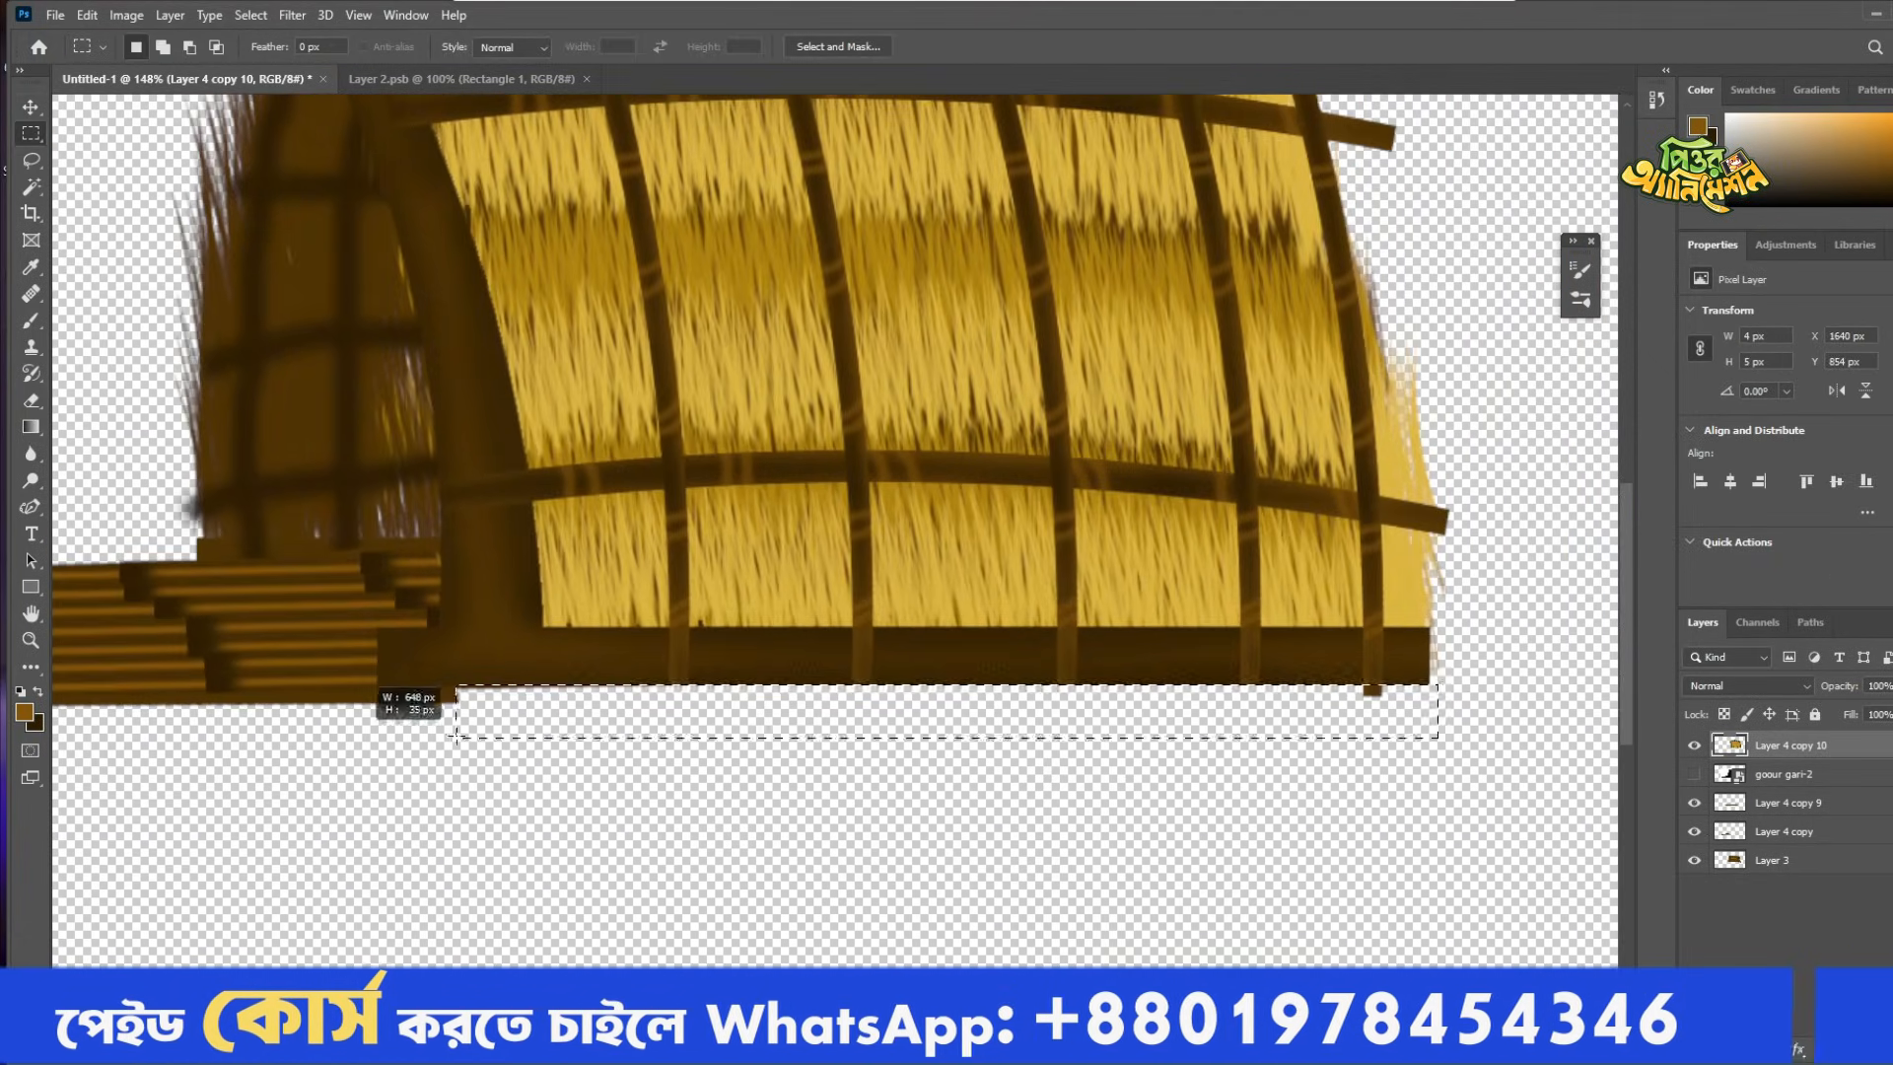
key(Delete)
key(ctrl+d)
Examine the whole cart with the thatched roof layer hidden and shown to compare it with the parts behind.
scroll(1288, 756, down, 10)
scroll(1081, 518, up, 5)
scroll(1429, 815, down, 5)
scroll(1429, 815, up, 2)
scroll(1366, 575, down, 1)
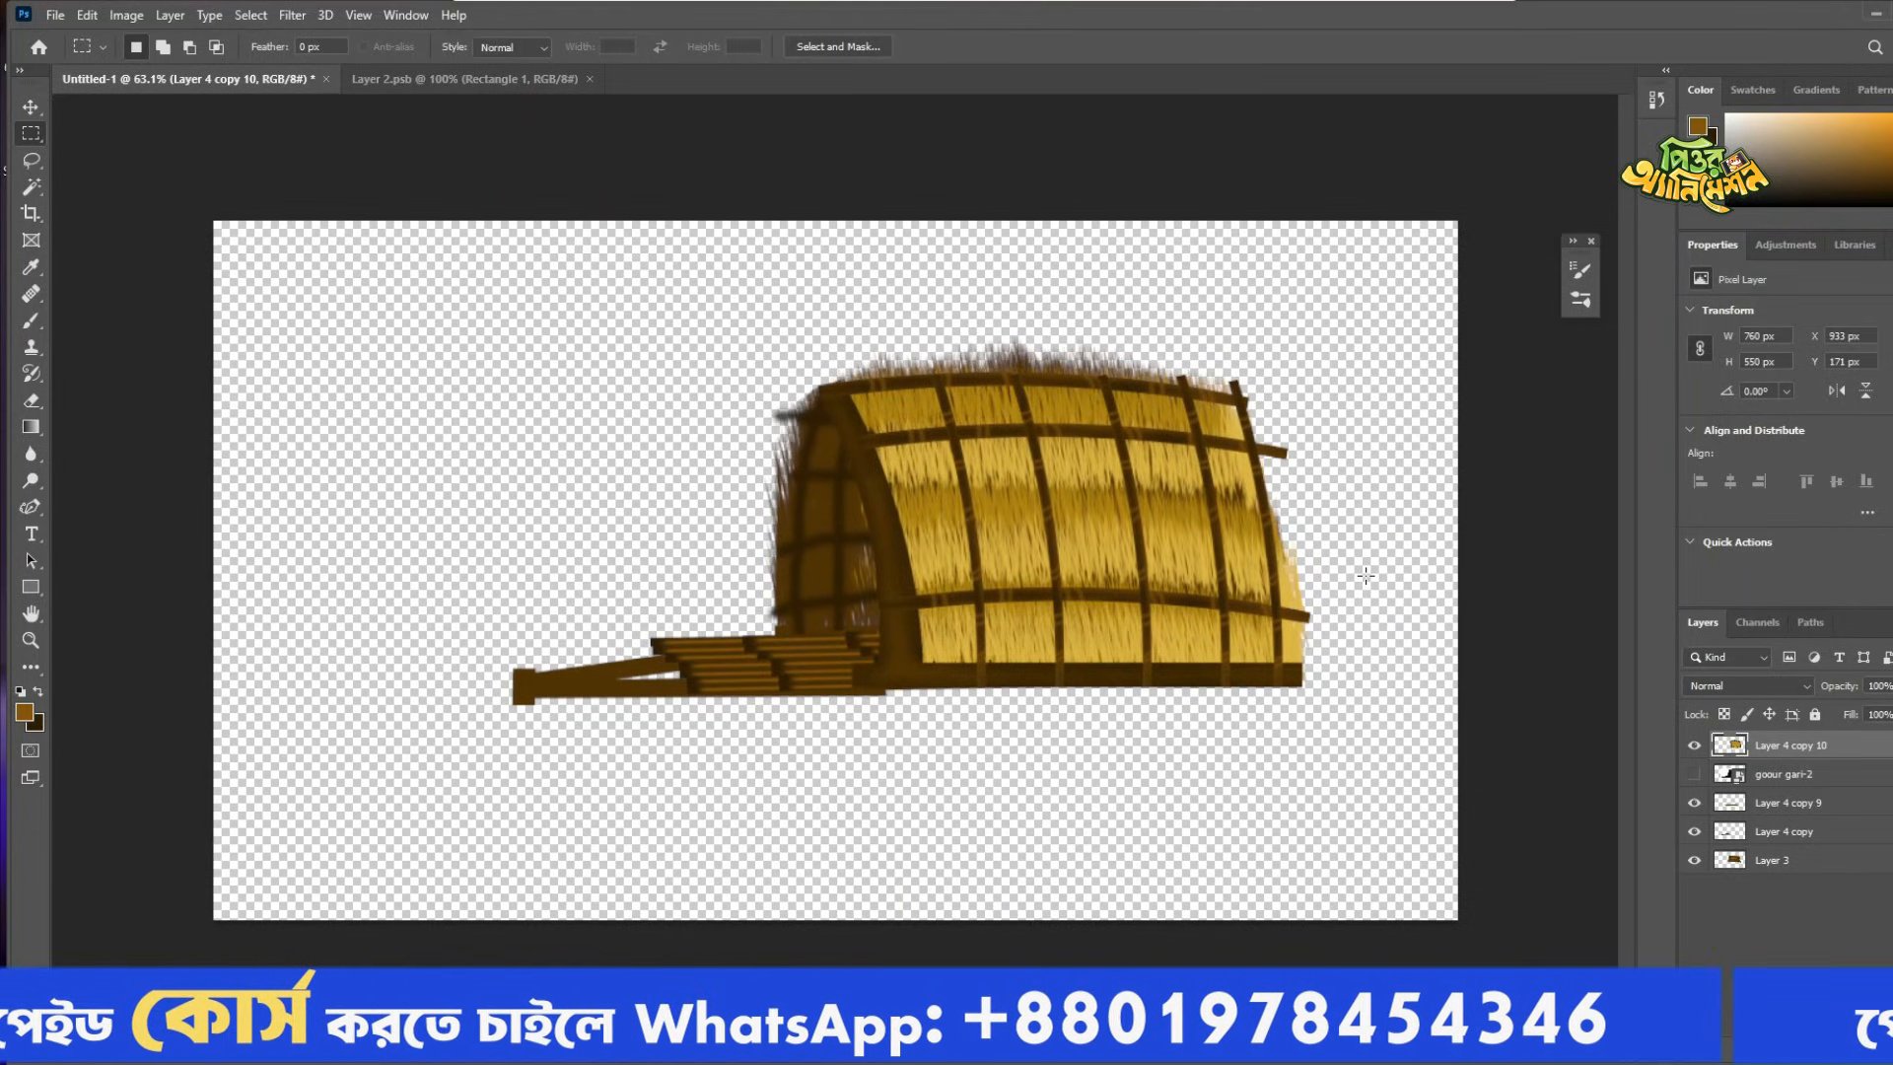
click(1695, 746)
click(1696, 746)
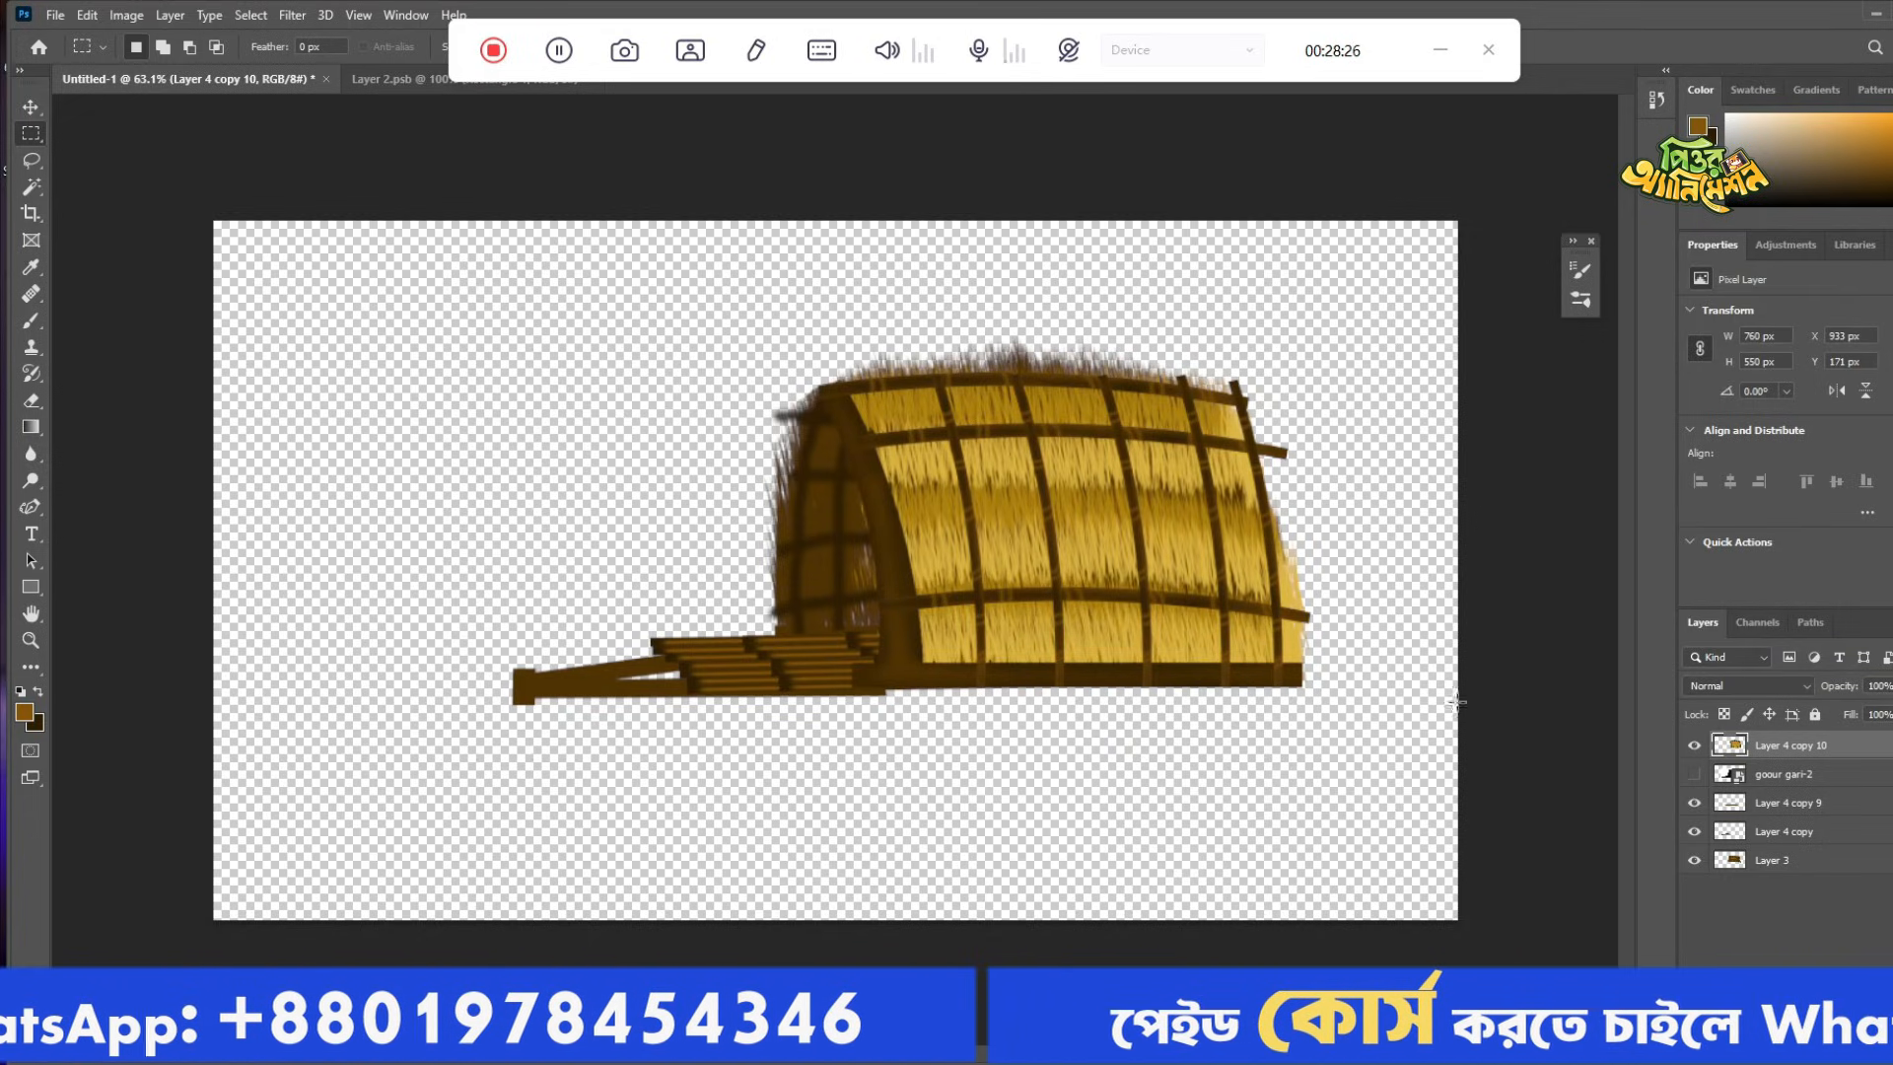
click(1696, 746)
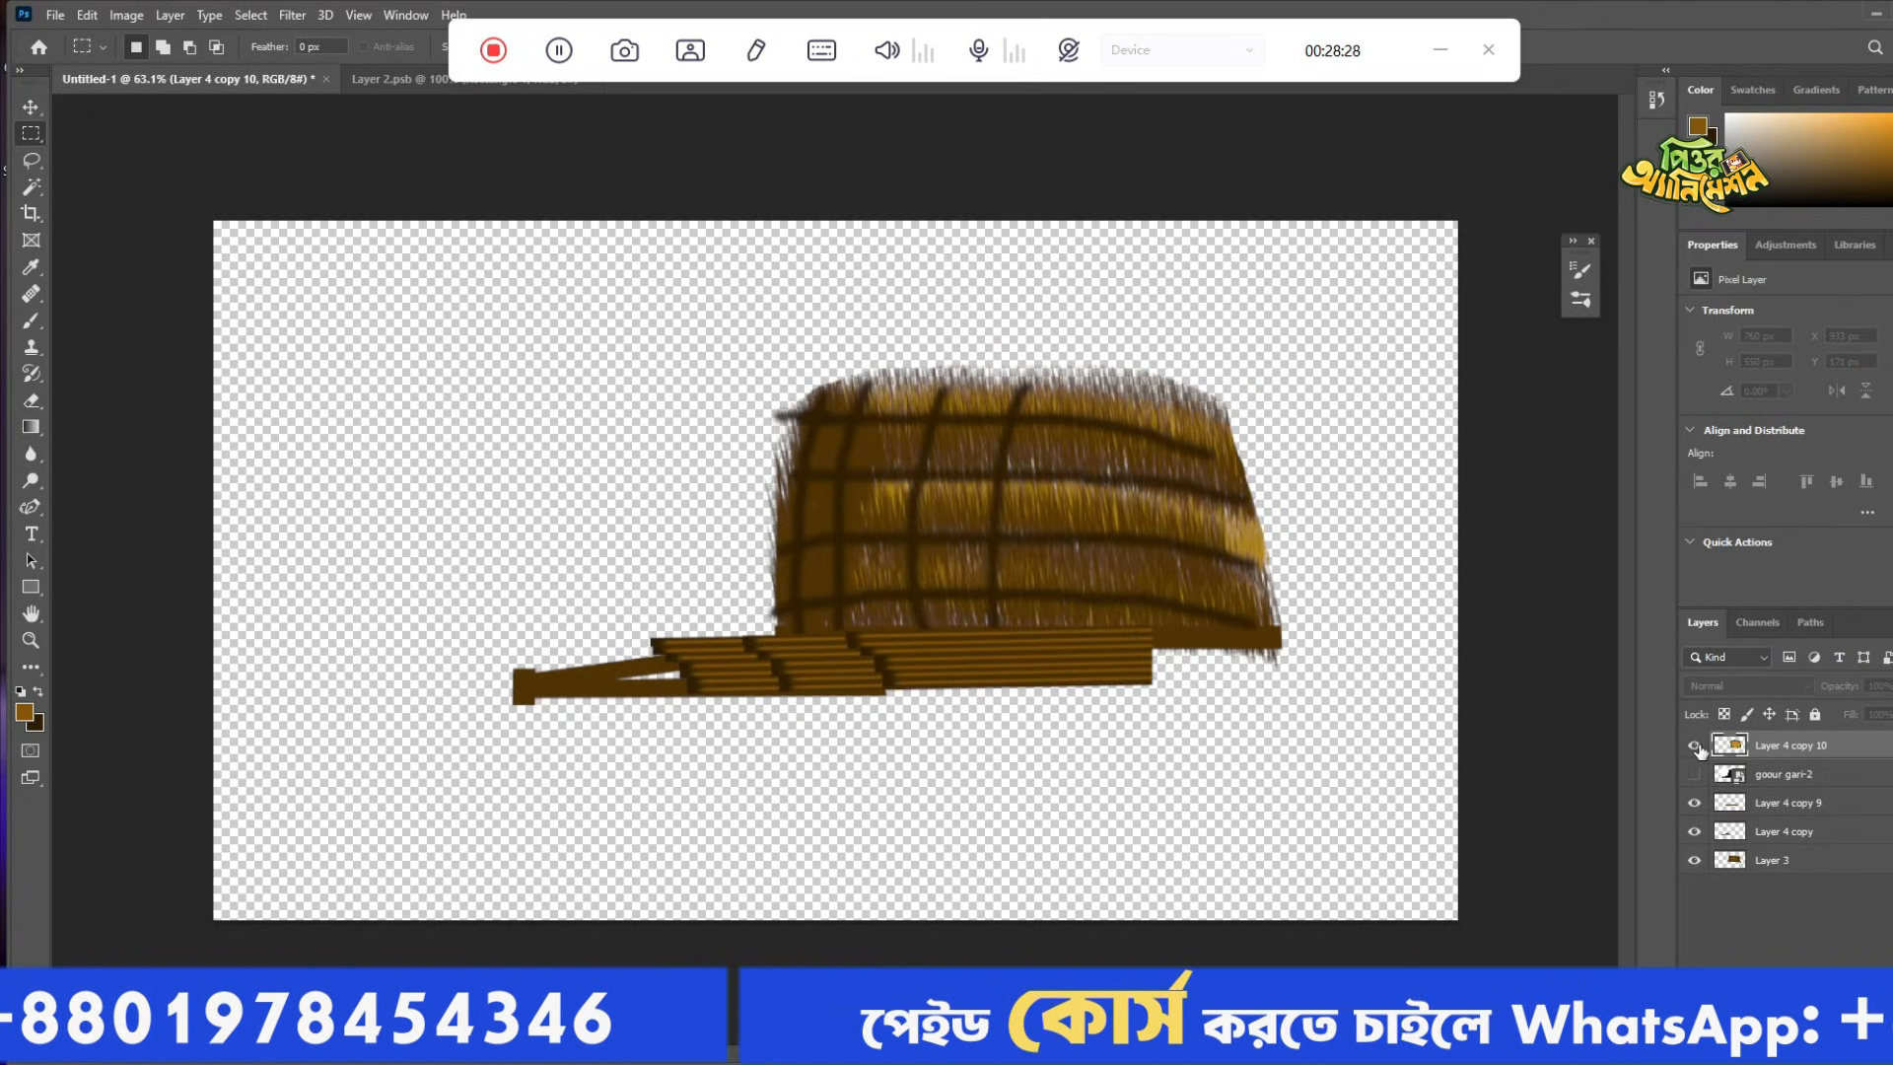
click(1696, 746)
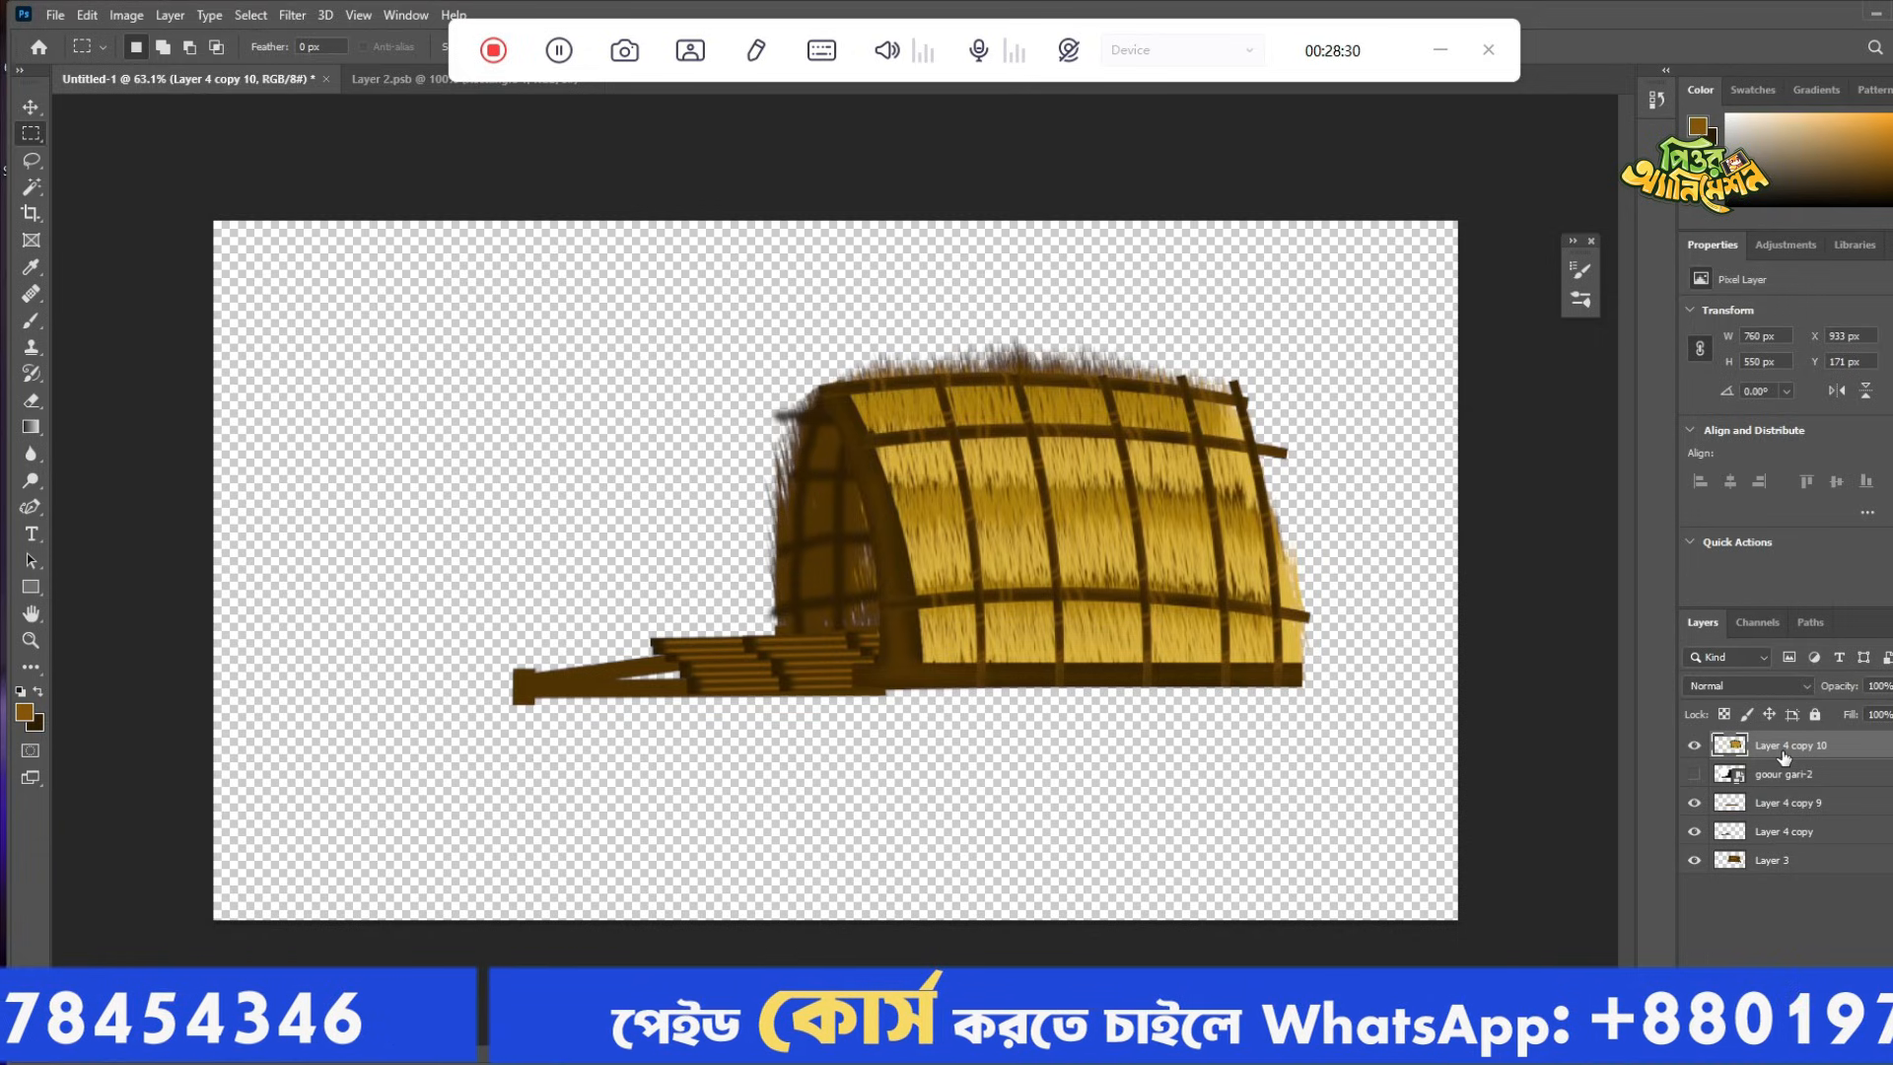
click(1695, 746)
click(1695, 746)
Hide the thatched roof, merge all the layers beneath it including goour gari-2 into one, and show the roof again.
click(1695, 747)
click(1742, 777)
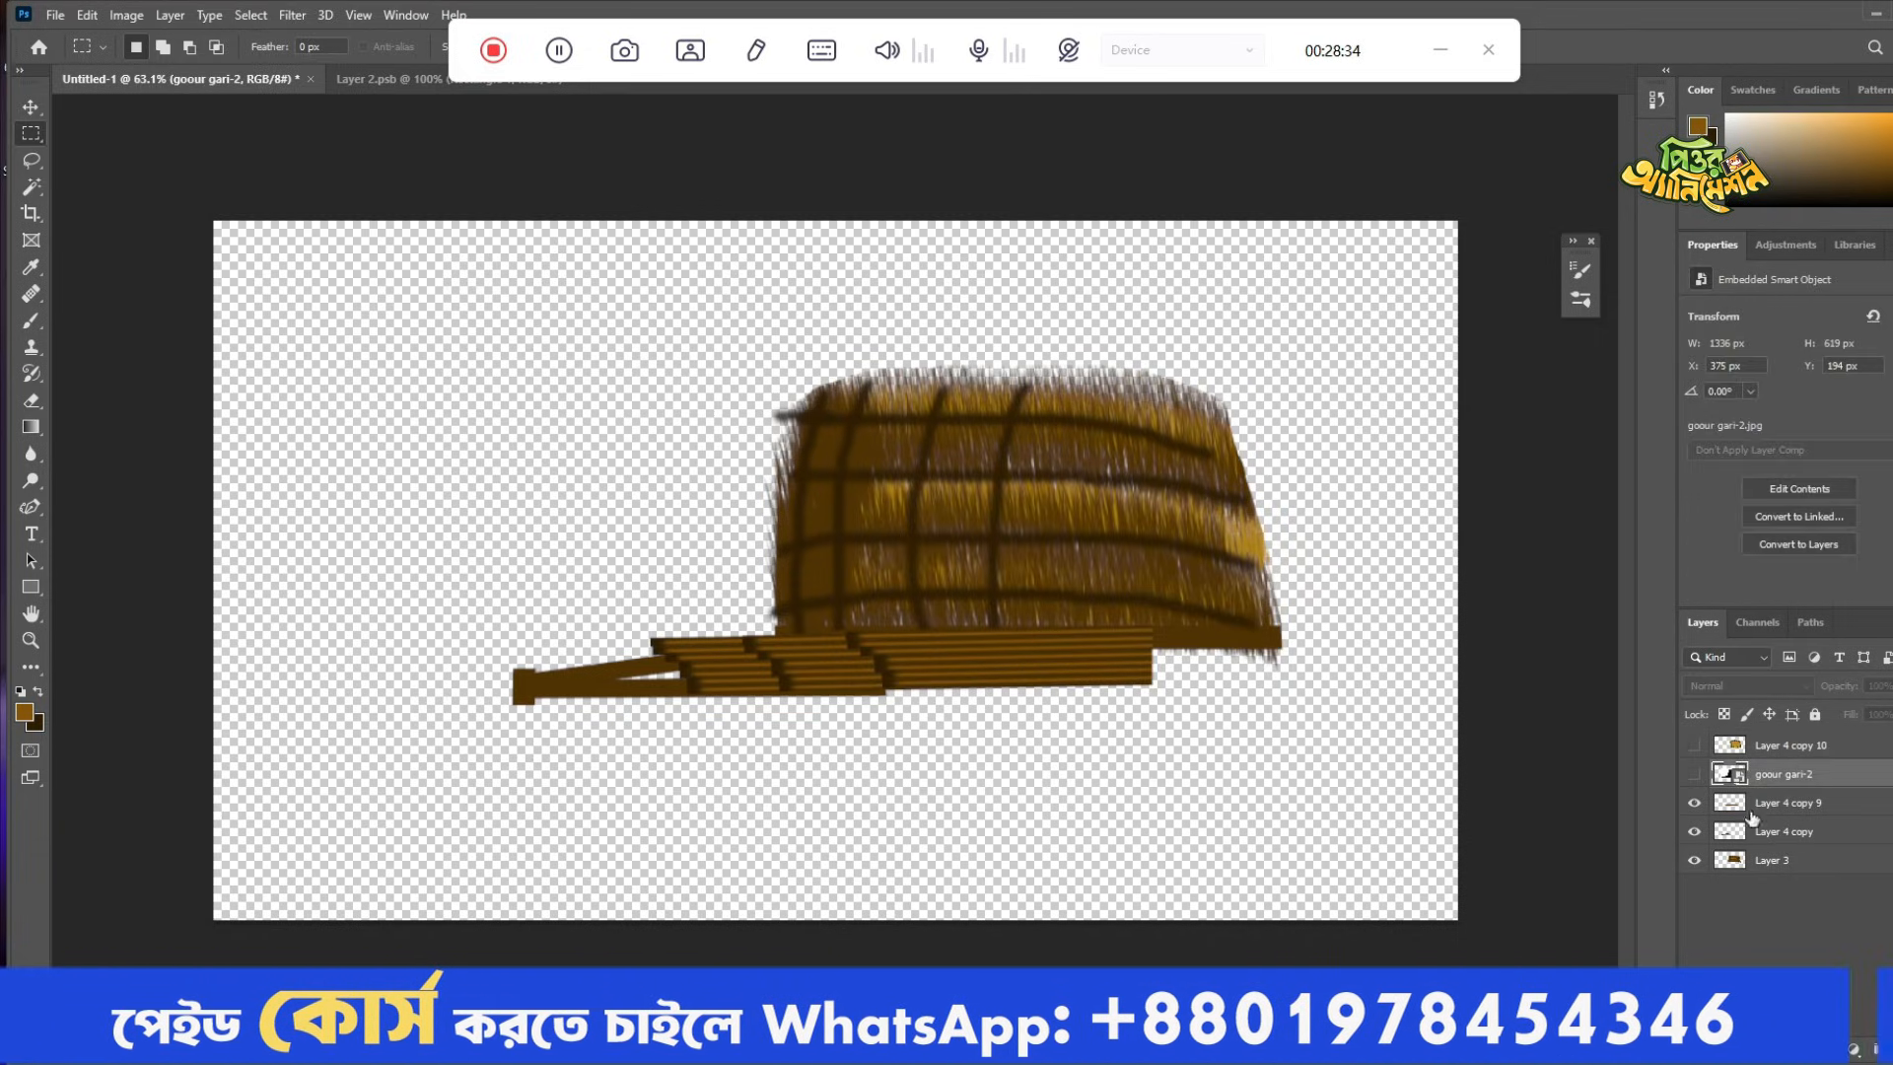
shift+click(1761, 854)
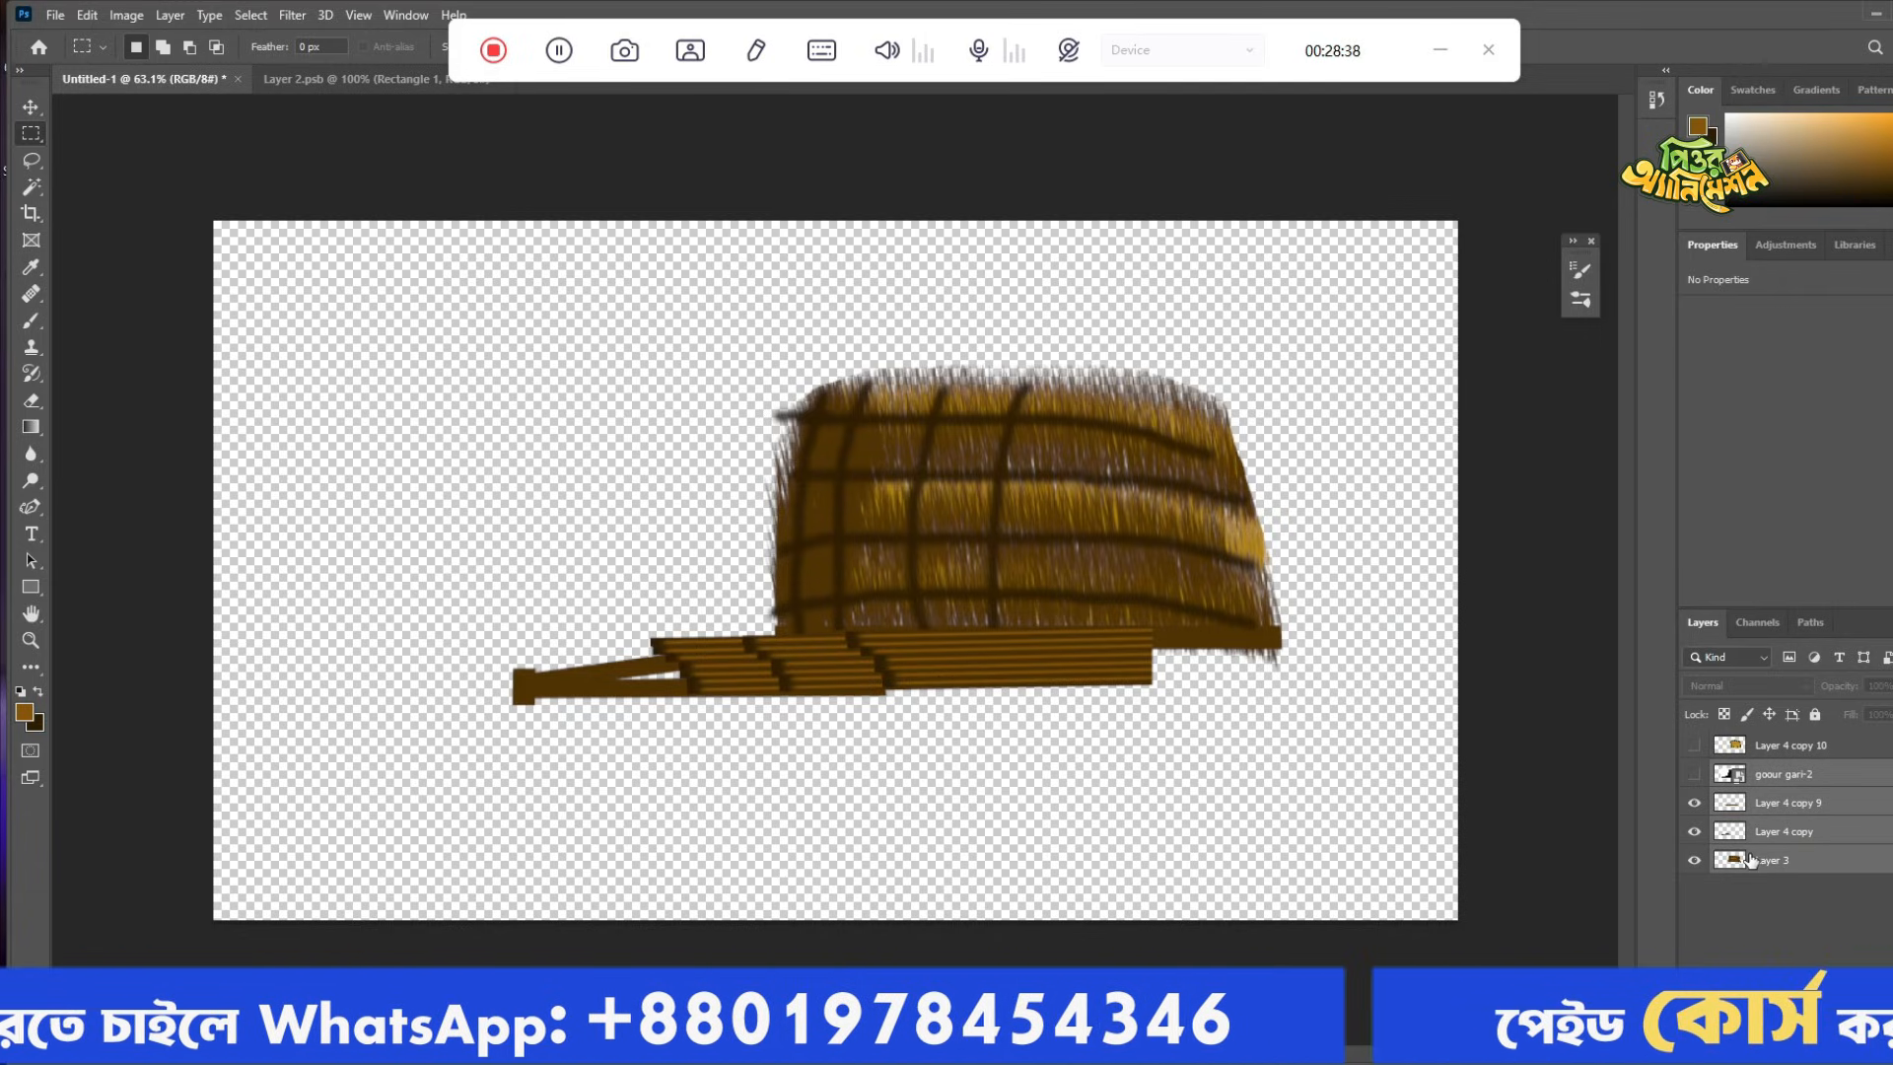
key(ctrl+e)
click(1696, 775)
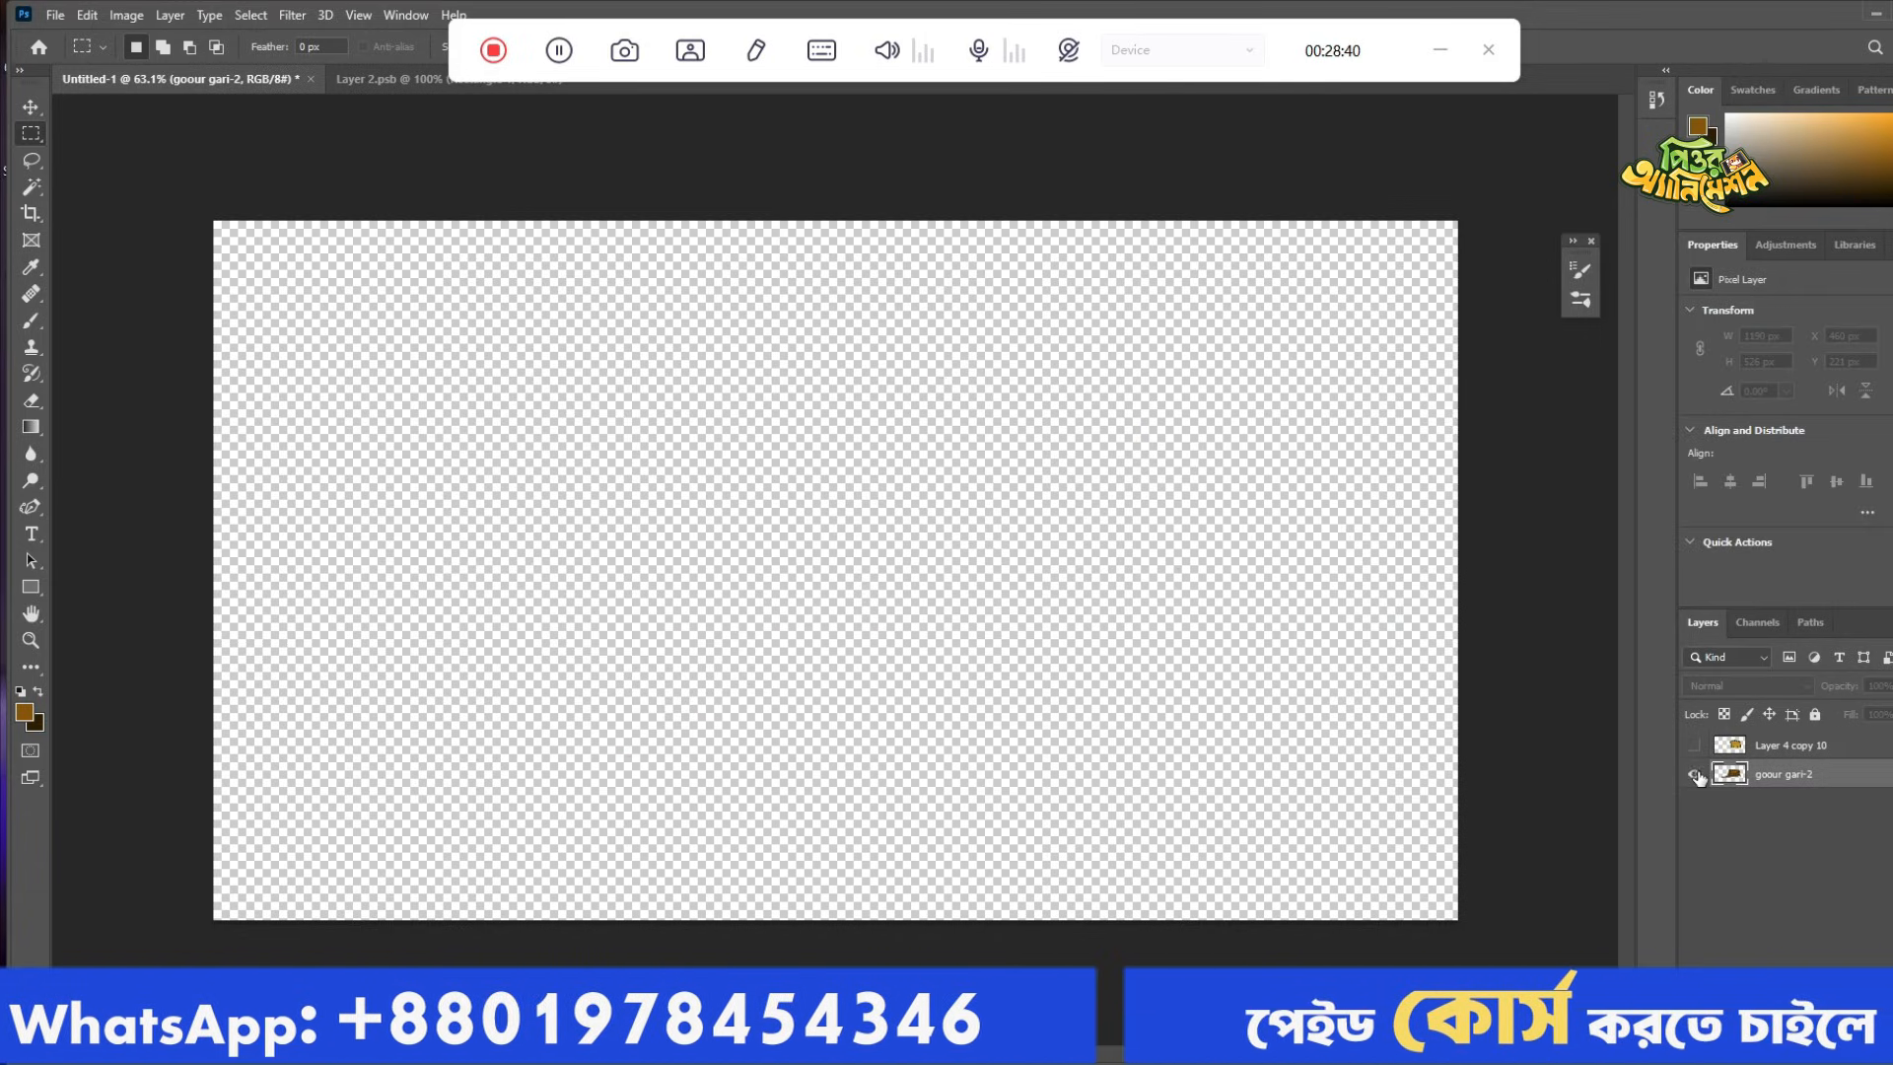
click(1696, 775)
click(1695, 746)
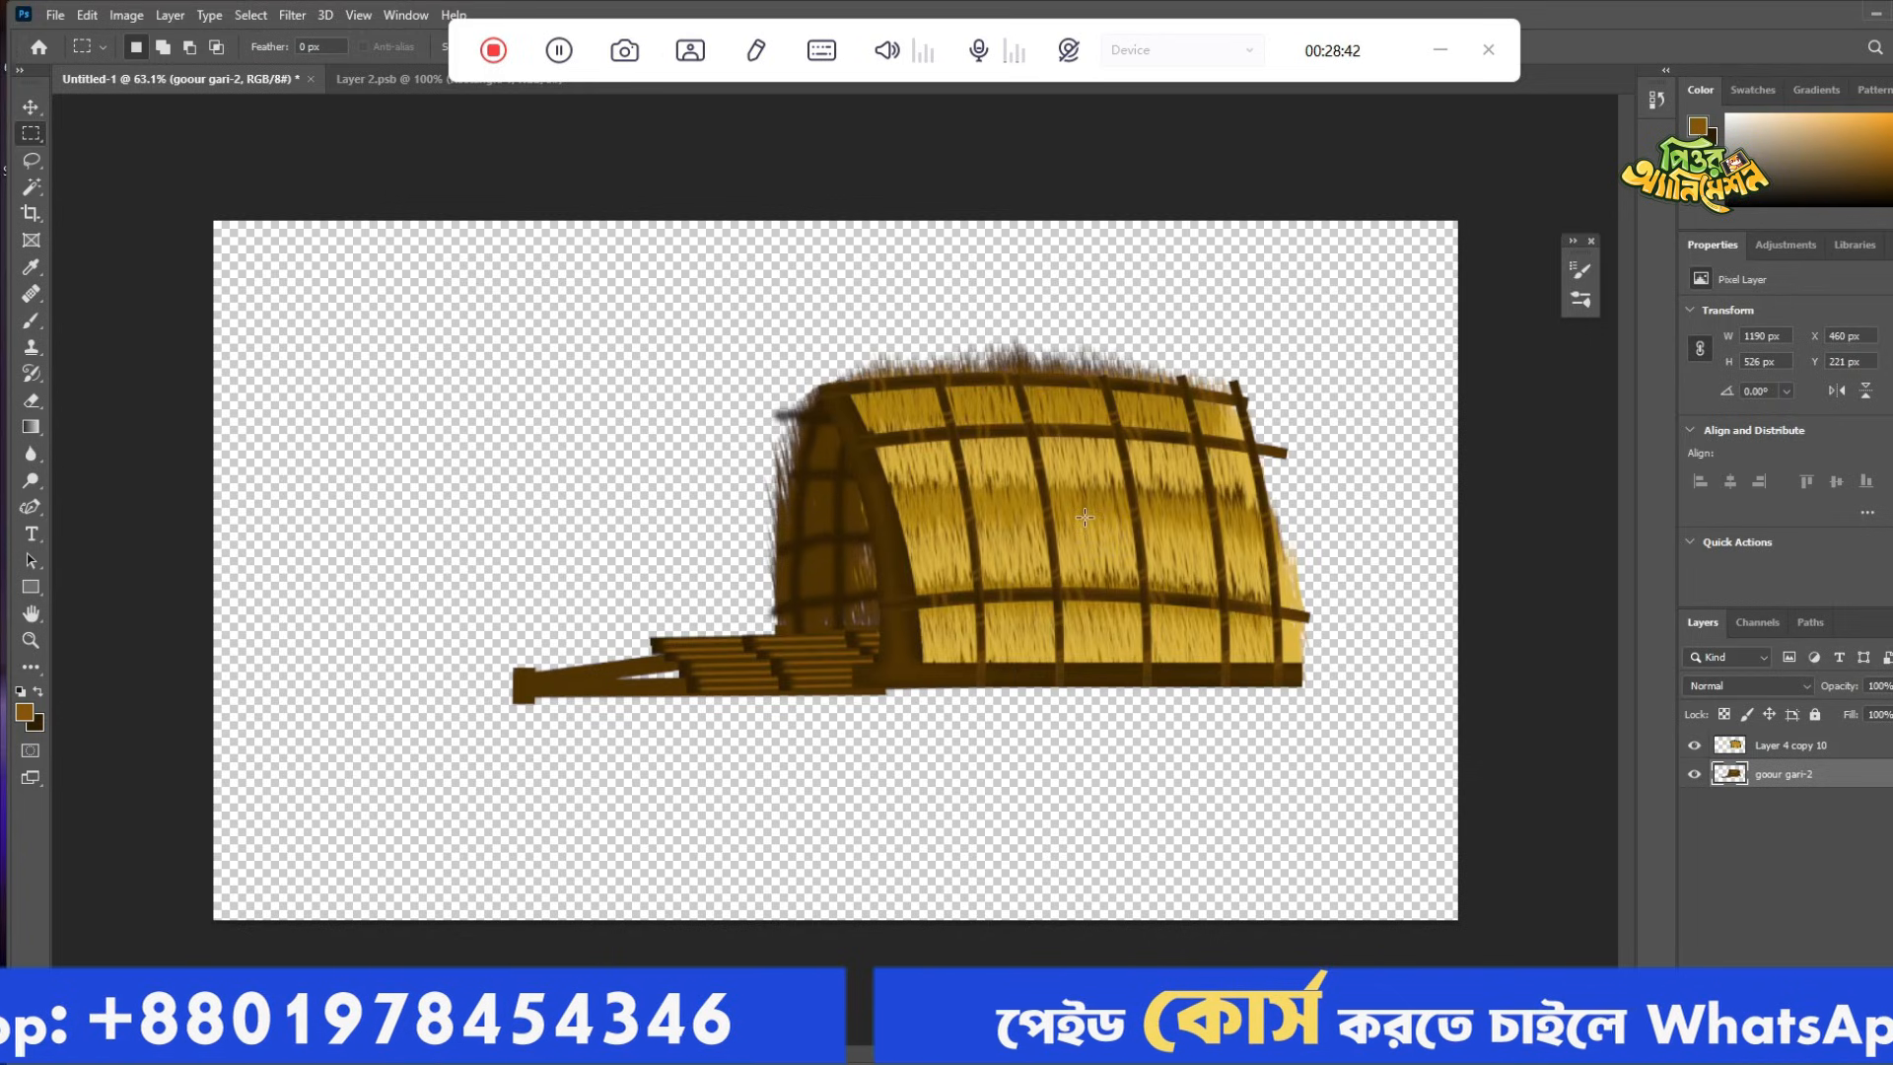
Shift the merged inner wall and platform layer slightly toward the cart's rear and move the thatched roof to X 935 px, Y 160 px.
click(36, 111)
mouse_move(1084, 490)
mouse_down()
mouse_move(1103, 590)
mouse_move(1103, 495)
mouse_up()
drag(954, 611, 938, 607)
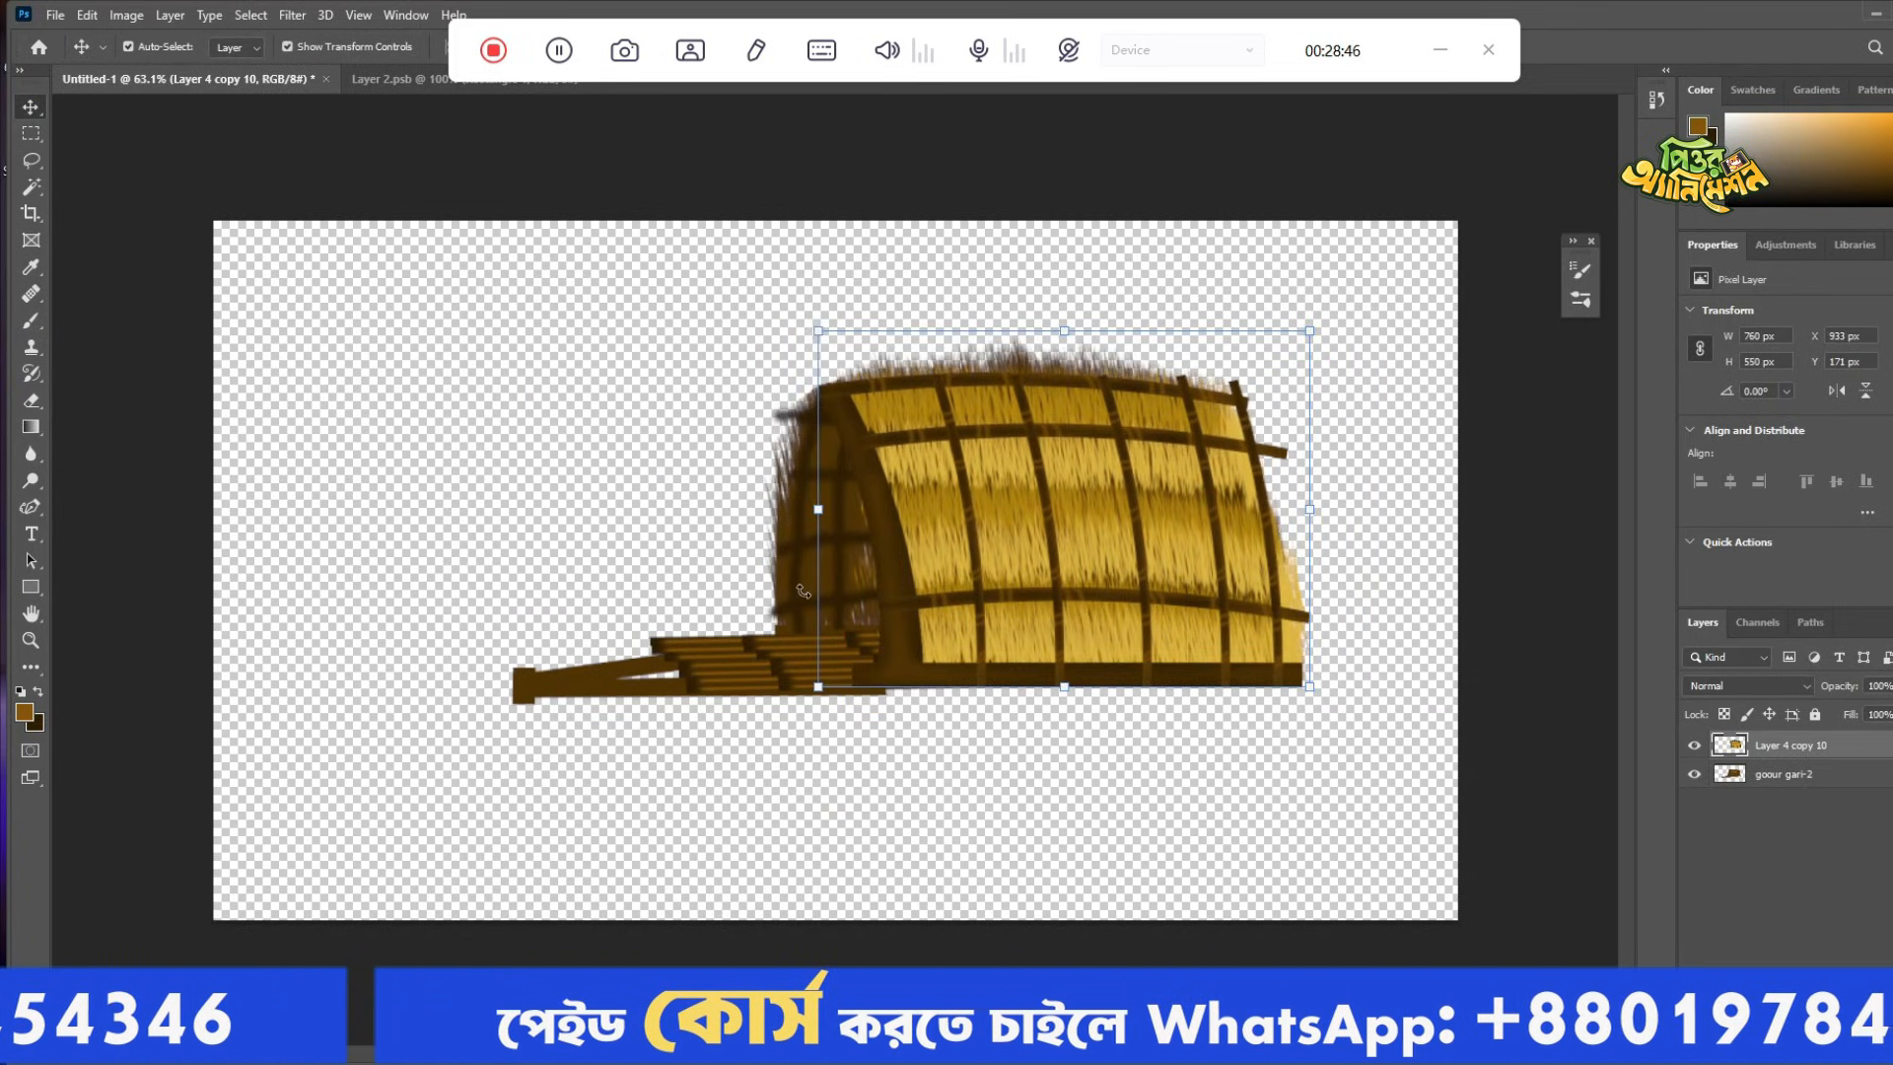
drag(818, 604, 871, 582)
drag(1015, 560, 1017, 552)
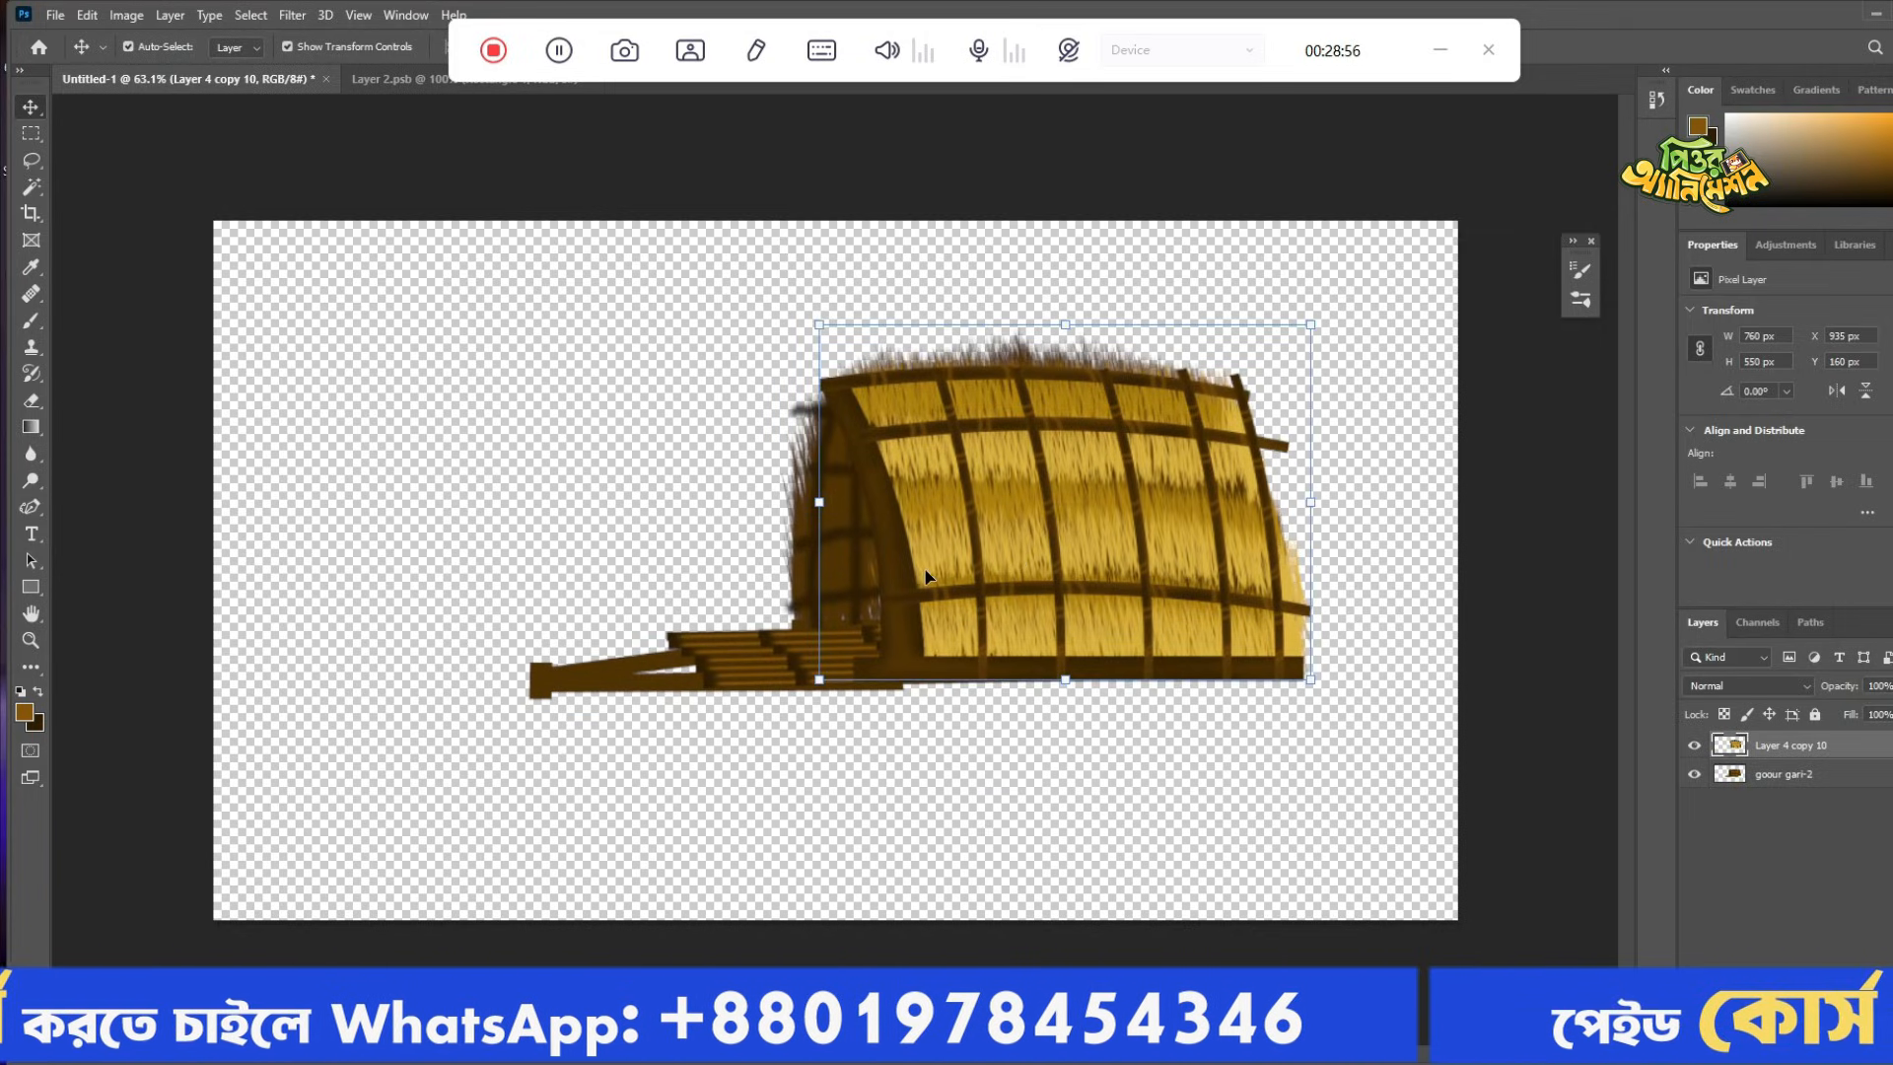
click(584, 559)
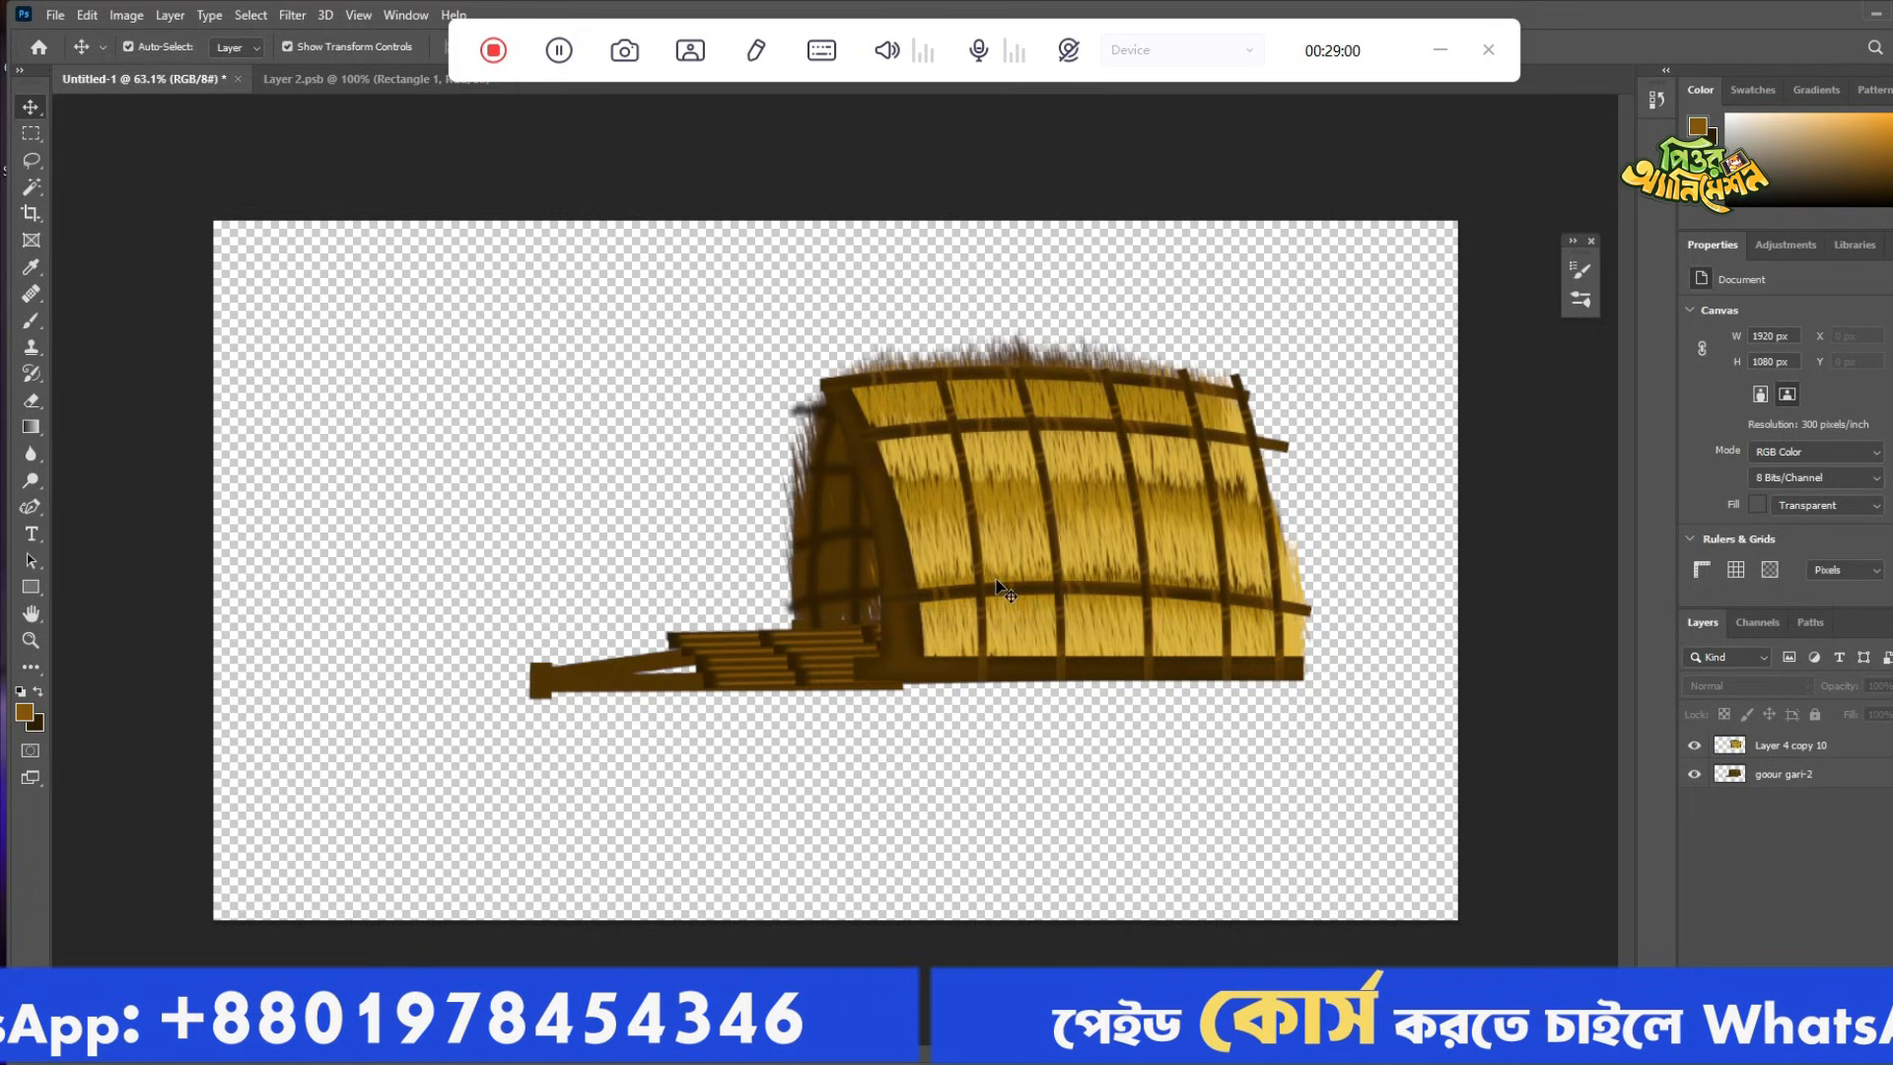
Nudge the thatched roof layer slightly further toward the cart's rear, fitting its base beam over the platform's edge.
mouse_move(942, 588)
mouse_down()
mouse_move(972, 582)
mouse_move(881, 596)
mouse_move(966, 584)
mouse_up()
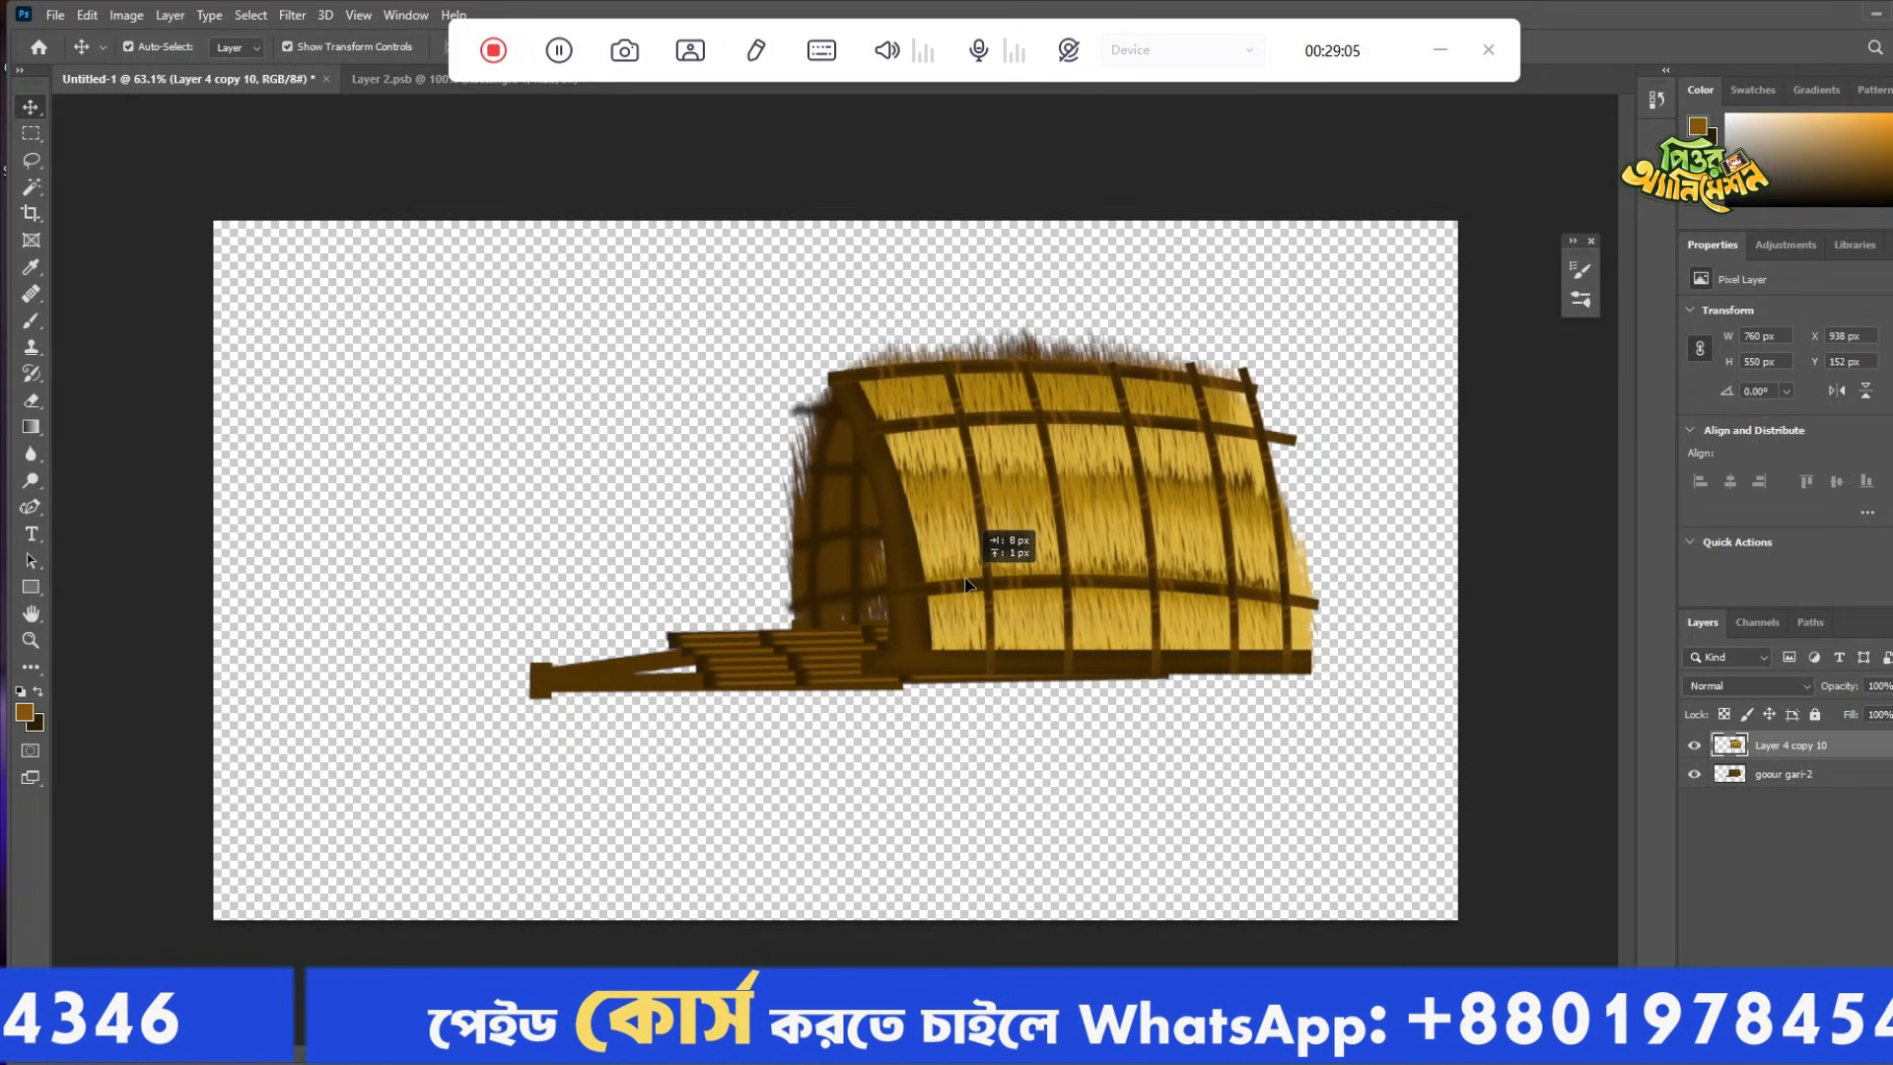
click(919, 848)
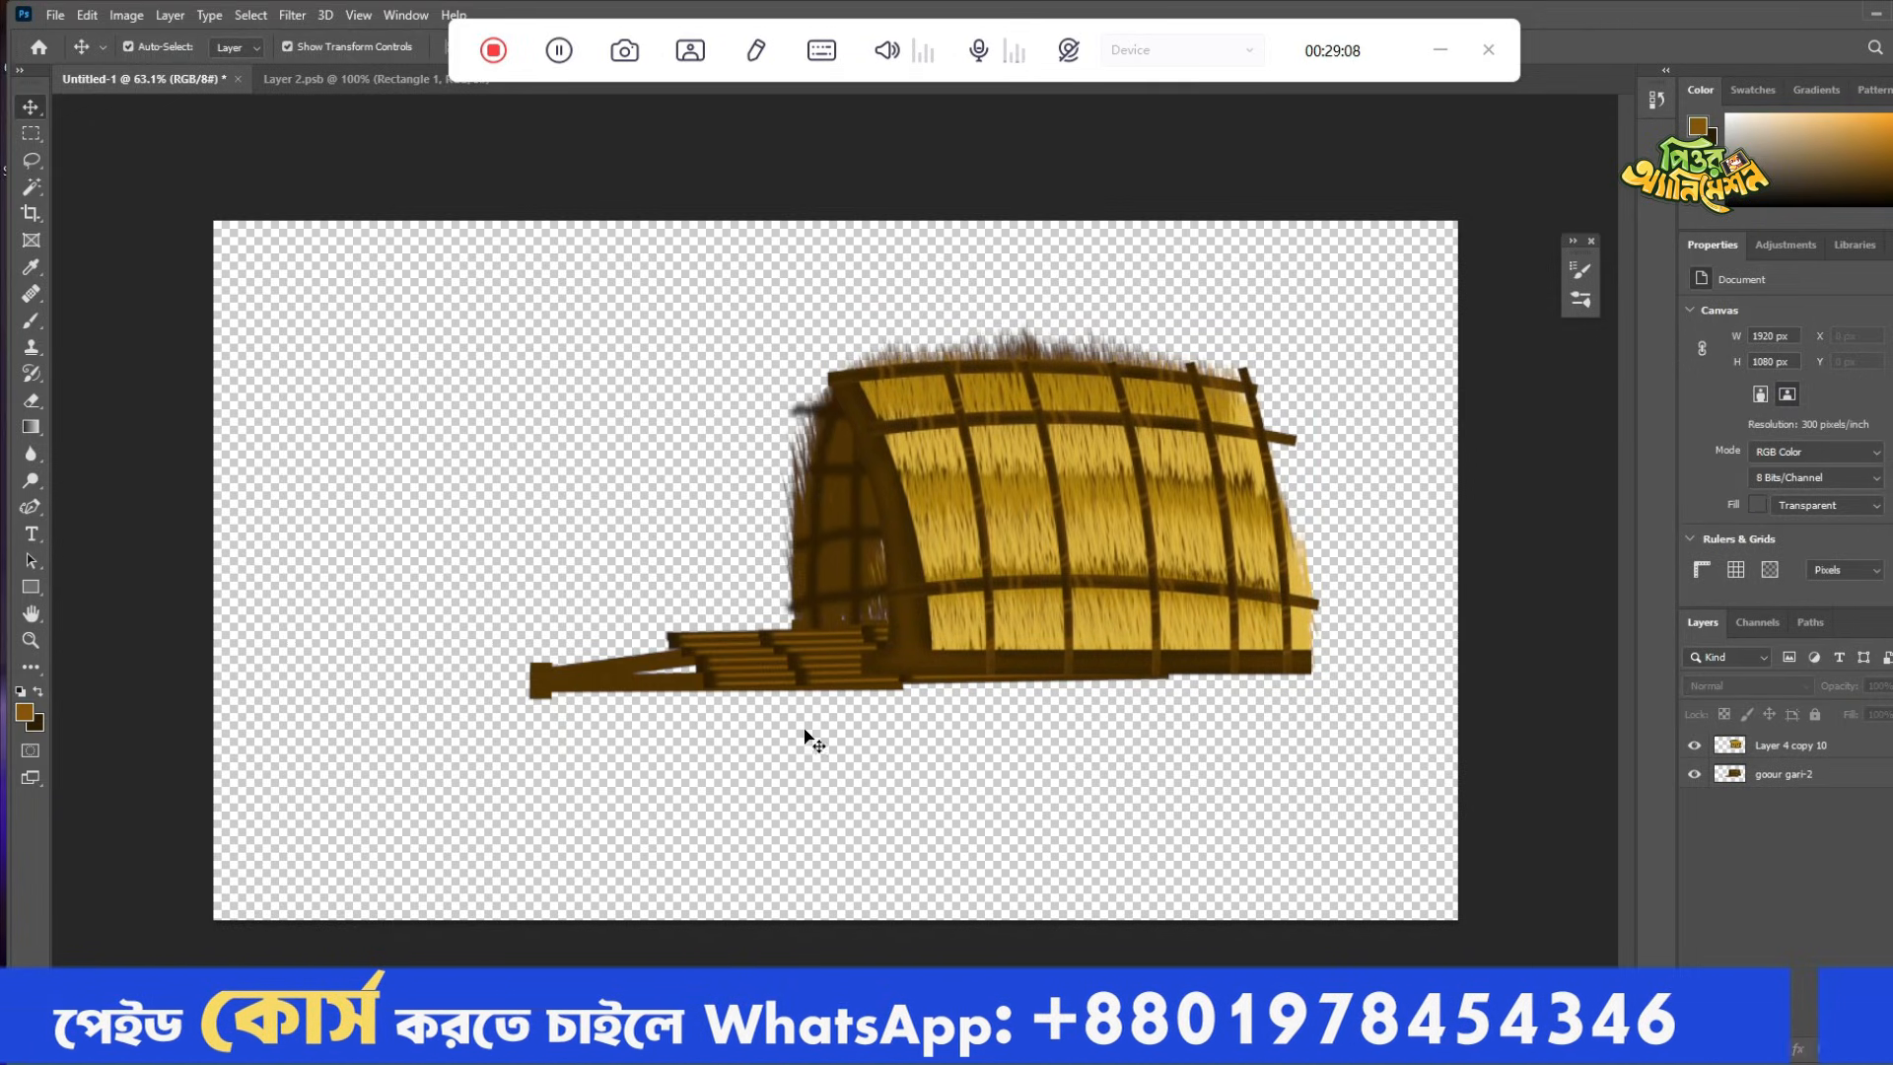
mouse_move(1105, 605)
mouse_down()
mouse_move(1109, 625)
mouse_move(1112, 609)
mouse_up()
click(1252, 818)
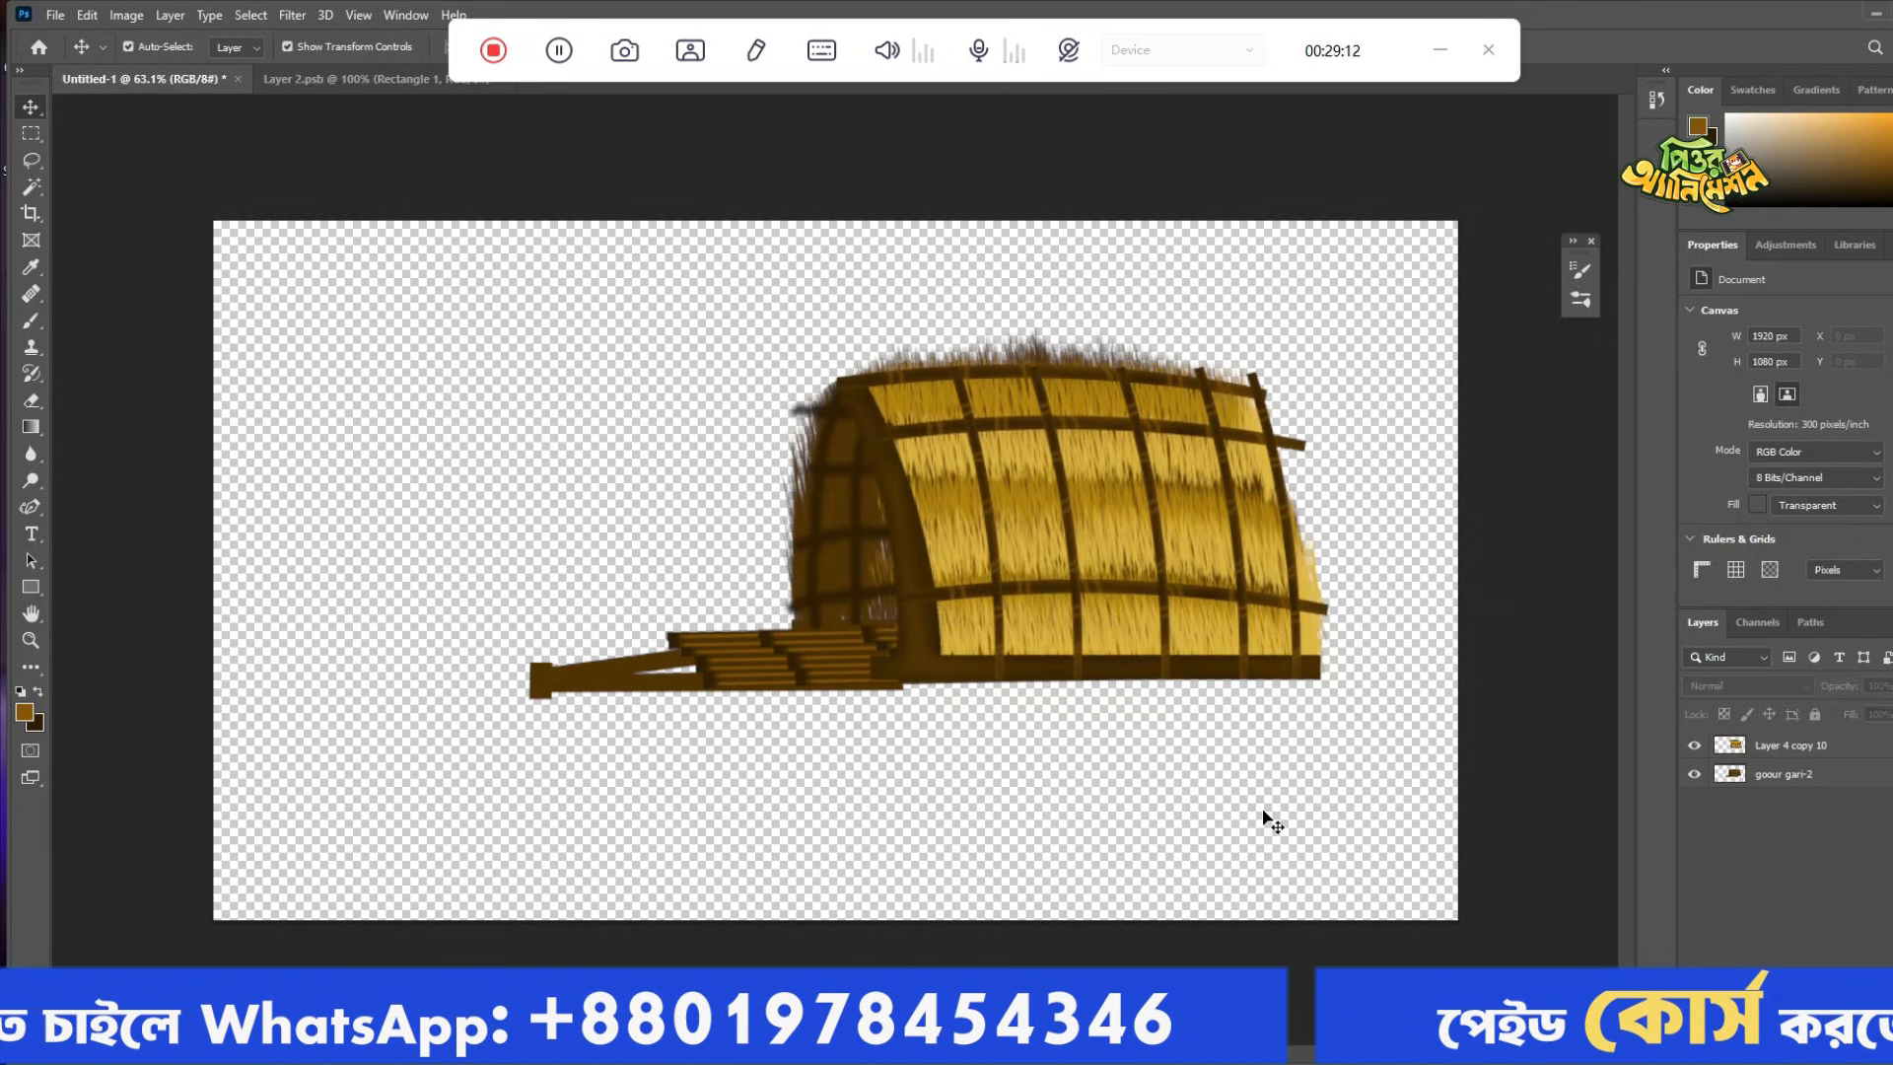